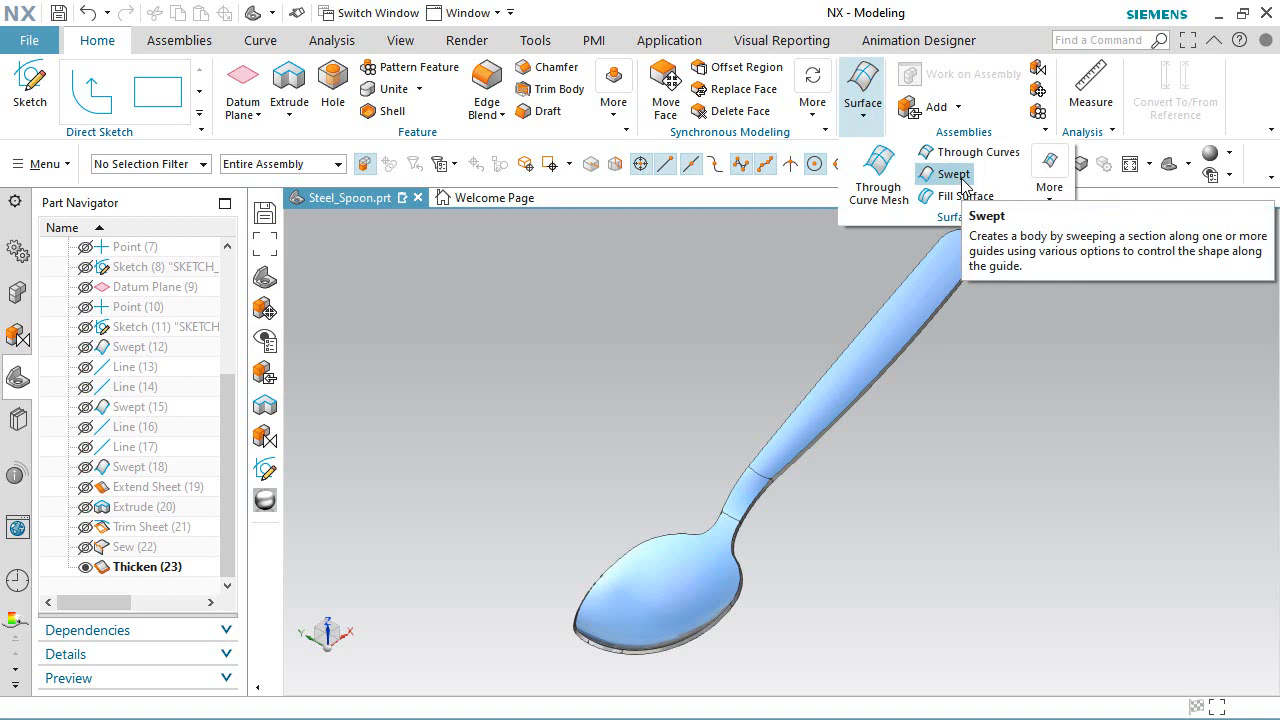
Examine the finished spoon, the available surface commands and the Sew and Thicken features in its model history.
{"action": "left_click", "coordinate": [1049, 203]}
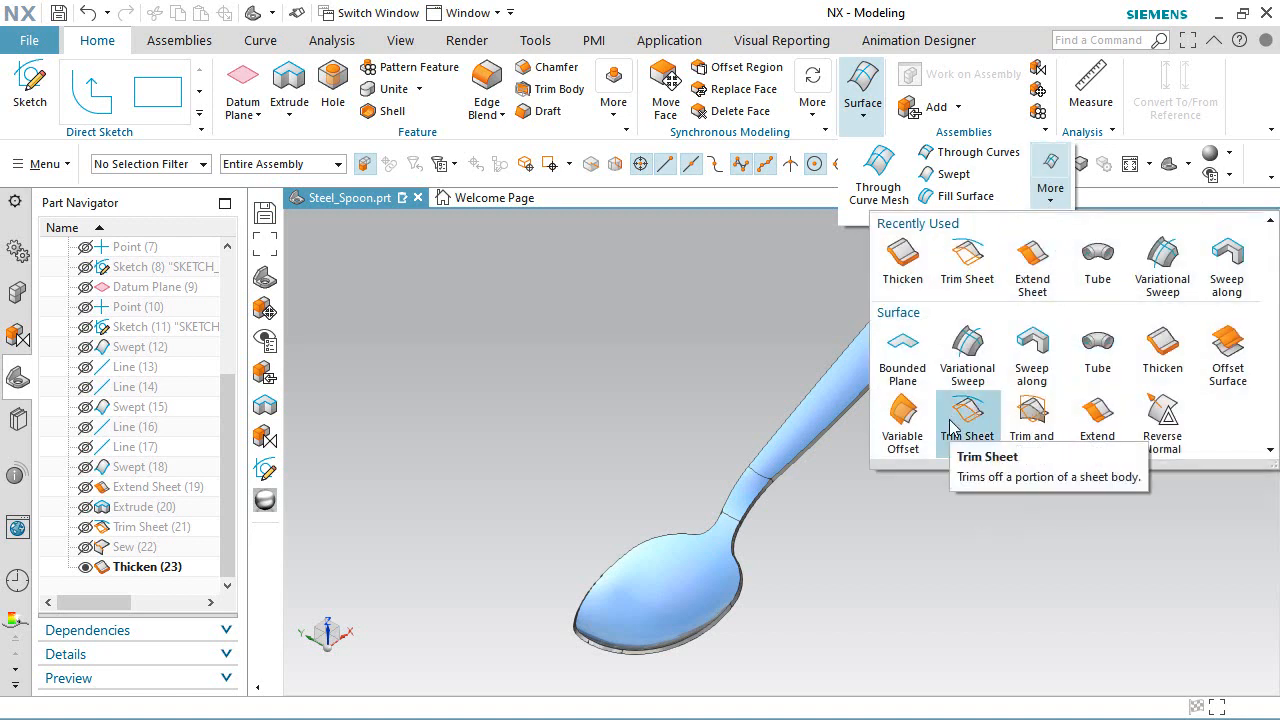
{"action": "left_click", "coordinate": [695, 326]}
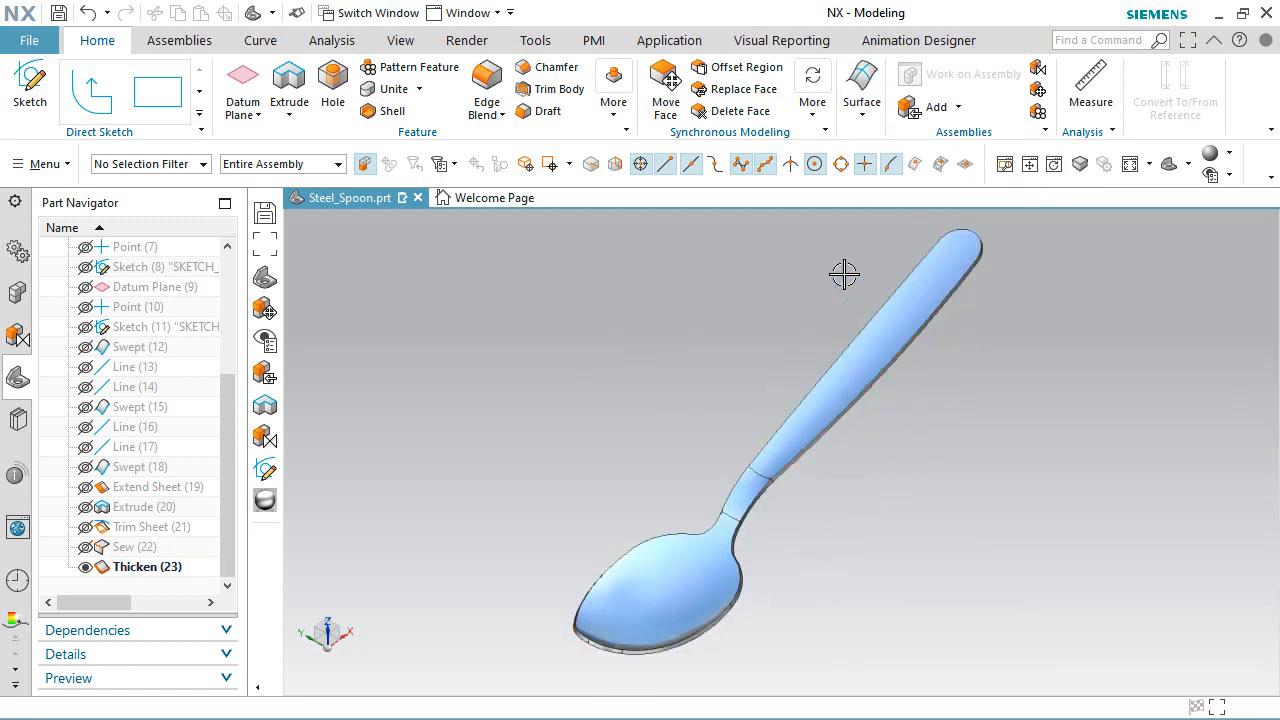
{"action": "left_click", "coordinate": [138, 547]}
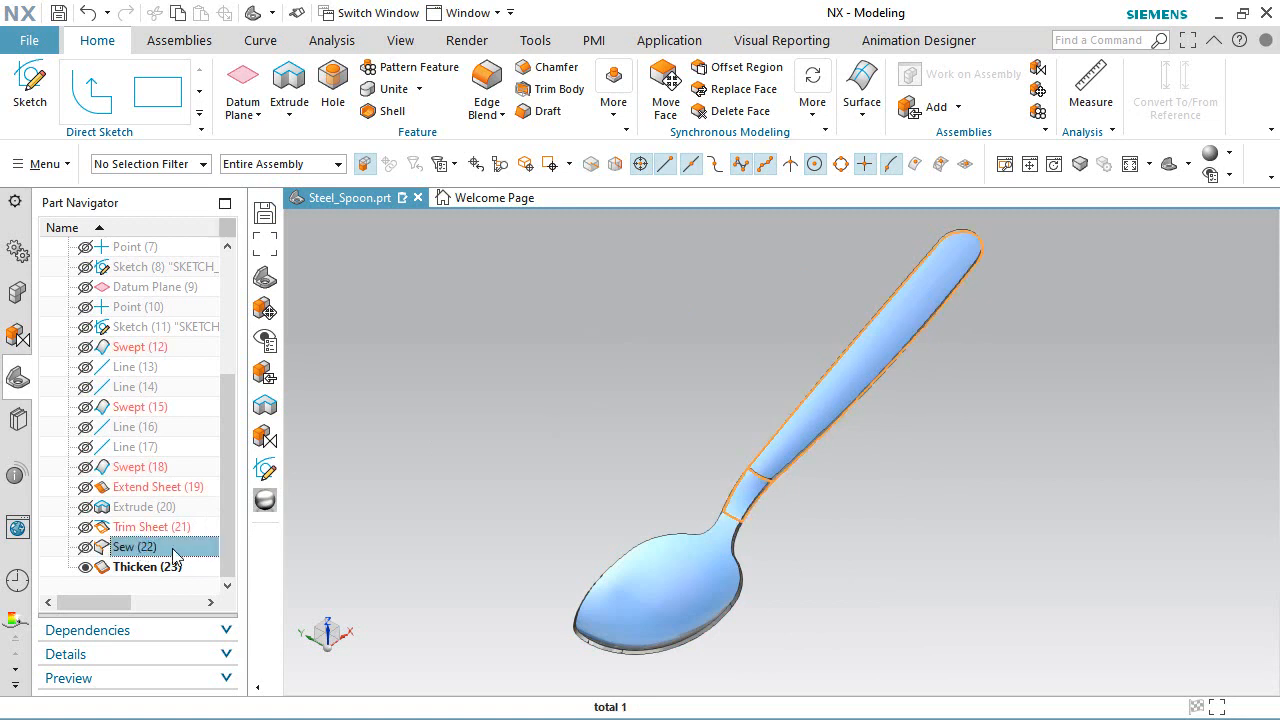
{"action": "key", "text": "Escape"}
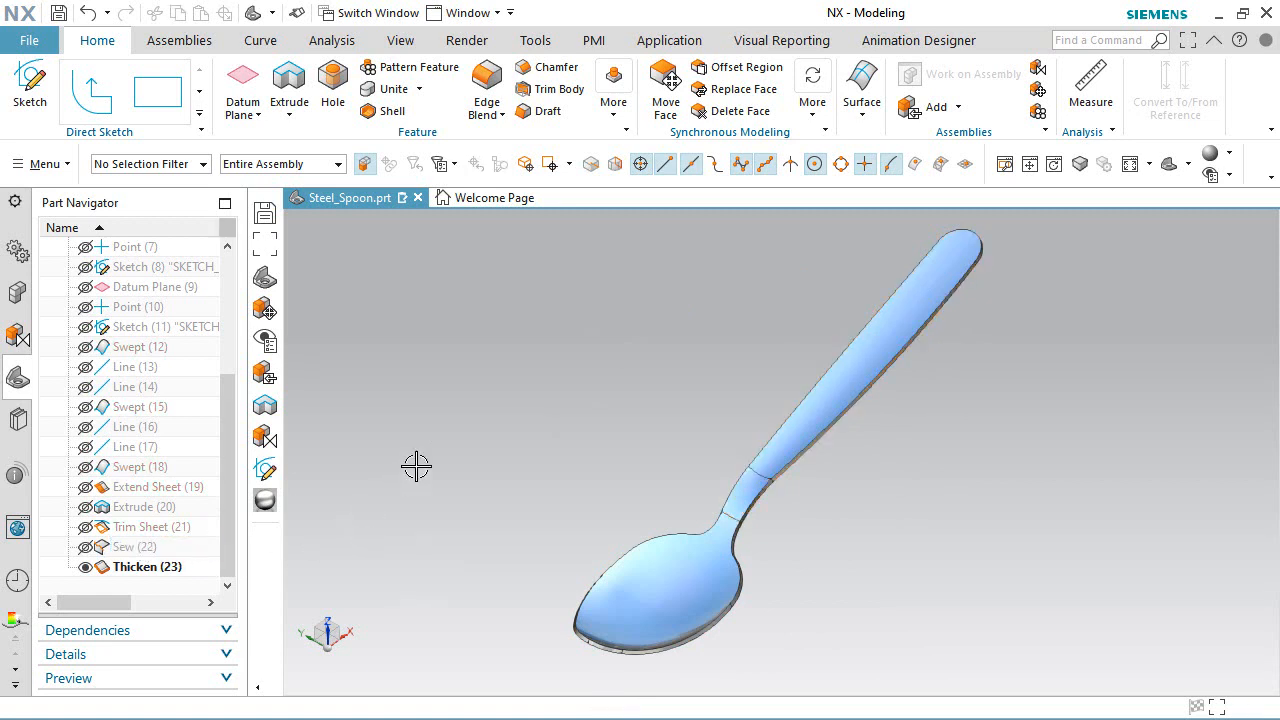
{"action": "scroll", "coordinate": [636, 650], "scroll_direction": "down", "scroll_amount": 5}
{"action": "middle_click_drag", "start_coordinate": [649, 669], "coordinate": [603, 592]}
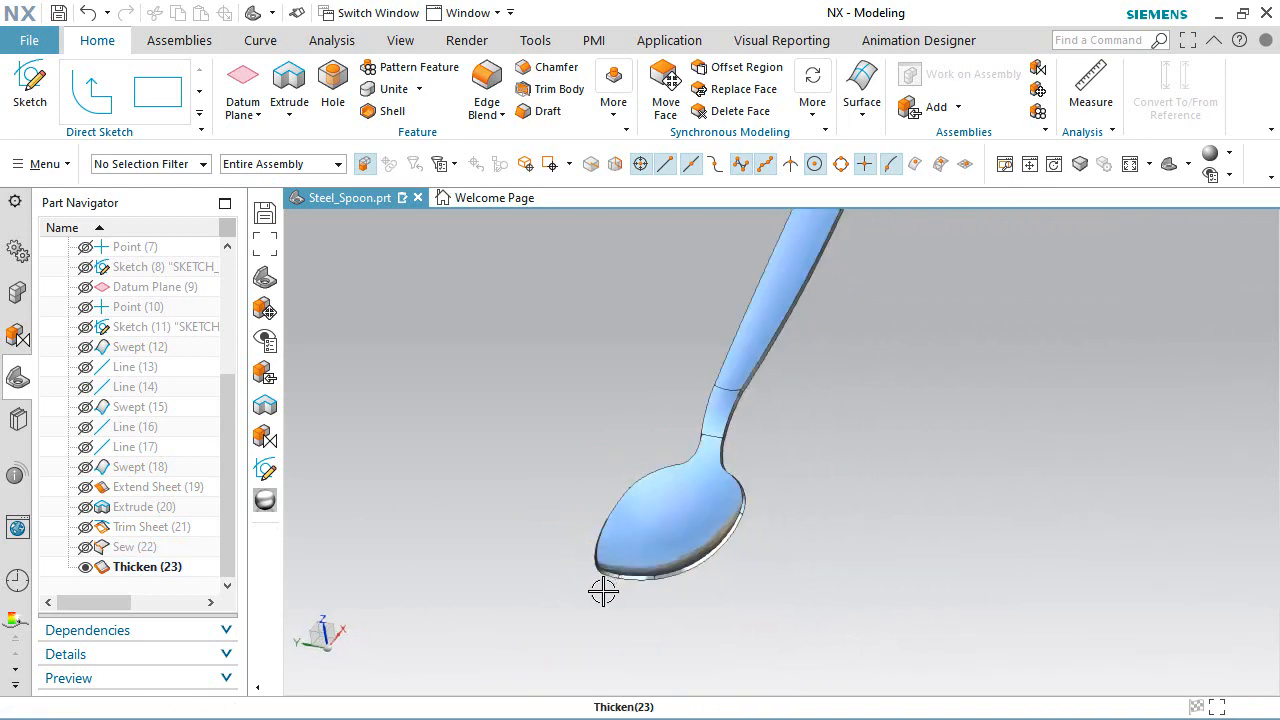
{"action": "left_click", "coordinate": [120, 570]}
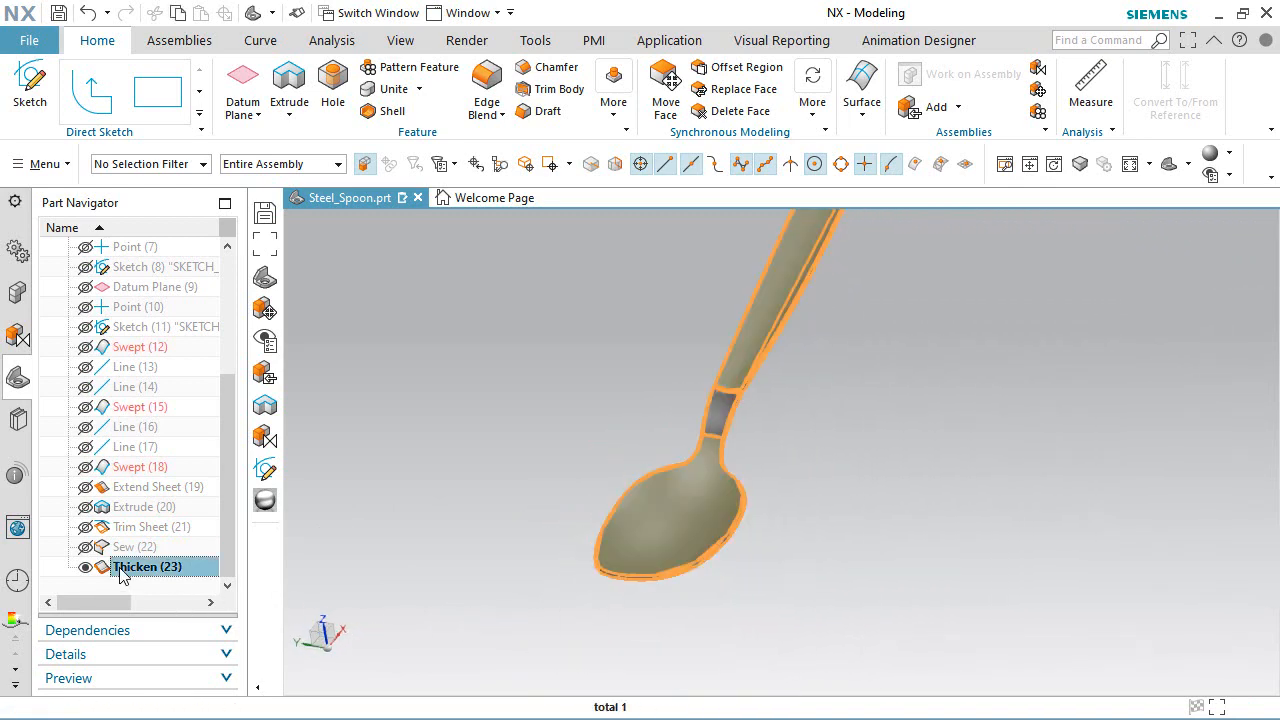
{"action": "key", "text": "Escape"}
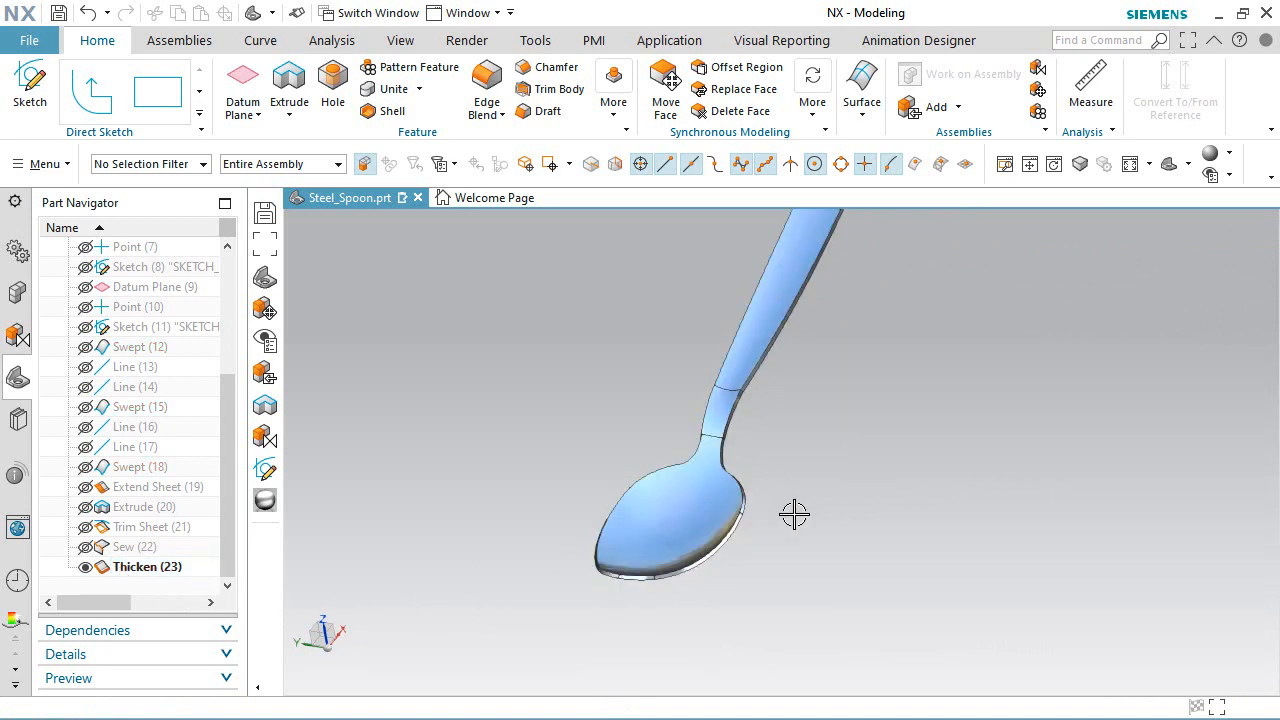
{"action": "middle_click_drag", "start_coordinate": [794, 514], "coordinate": [887, 569]}
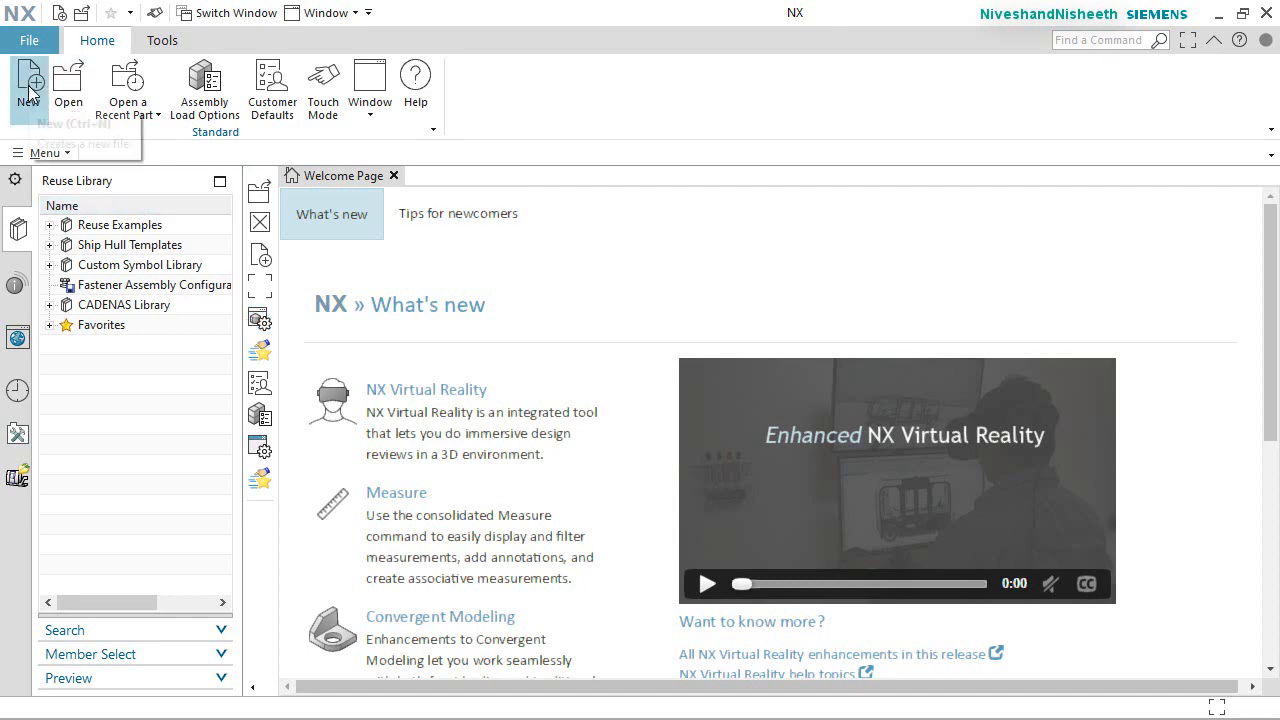
Set up a new part from the Model template in millimetres and name it Steel_Spoon.
{"action": "left_click", "coordinate": [33, 96]}
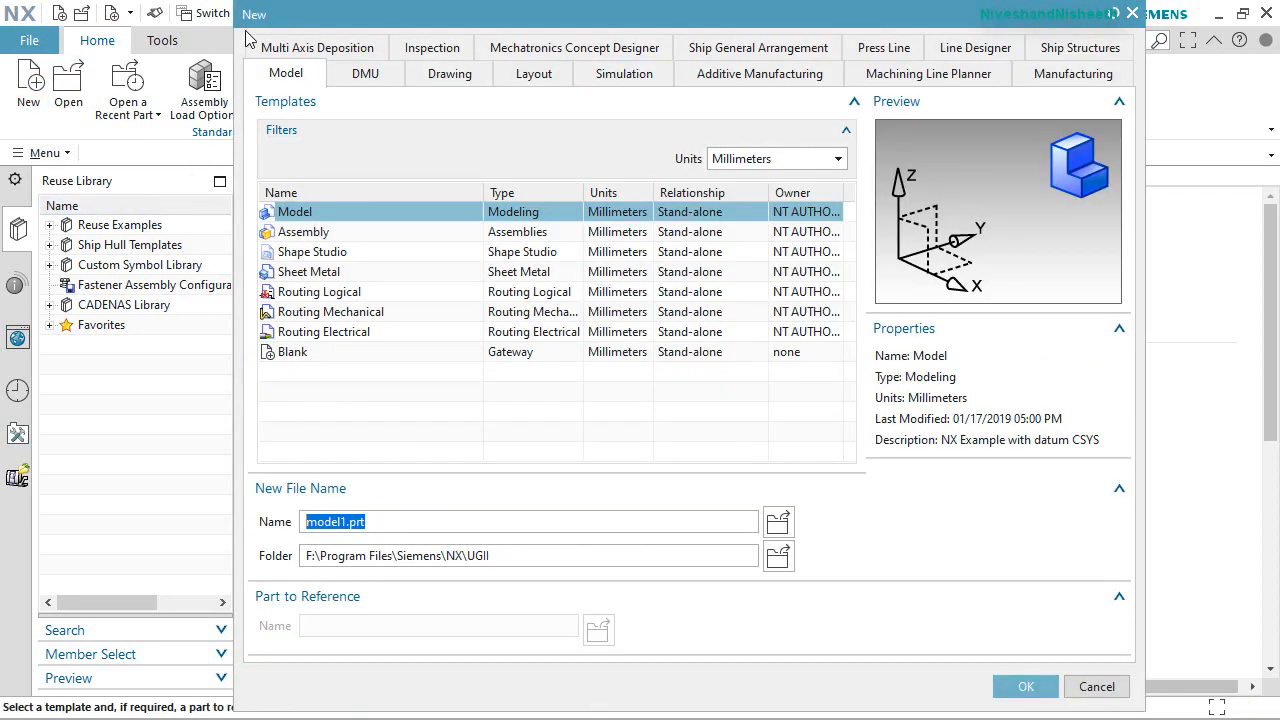
{"action": "left_click_drag", "start_coordinate": [258, 26], "coordinate": [254, 50]}
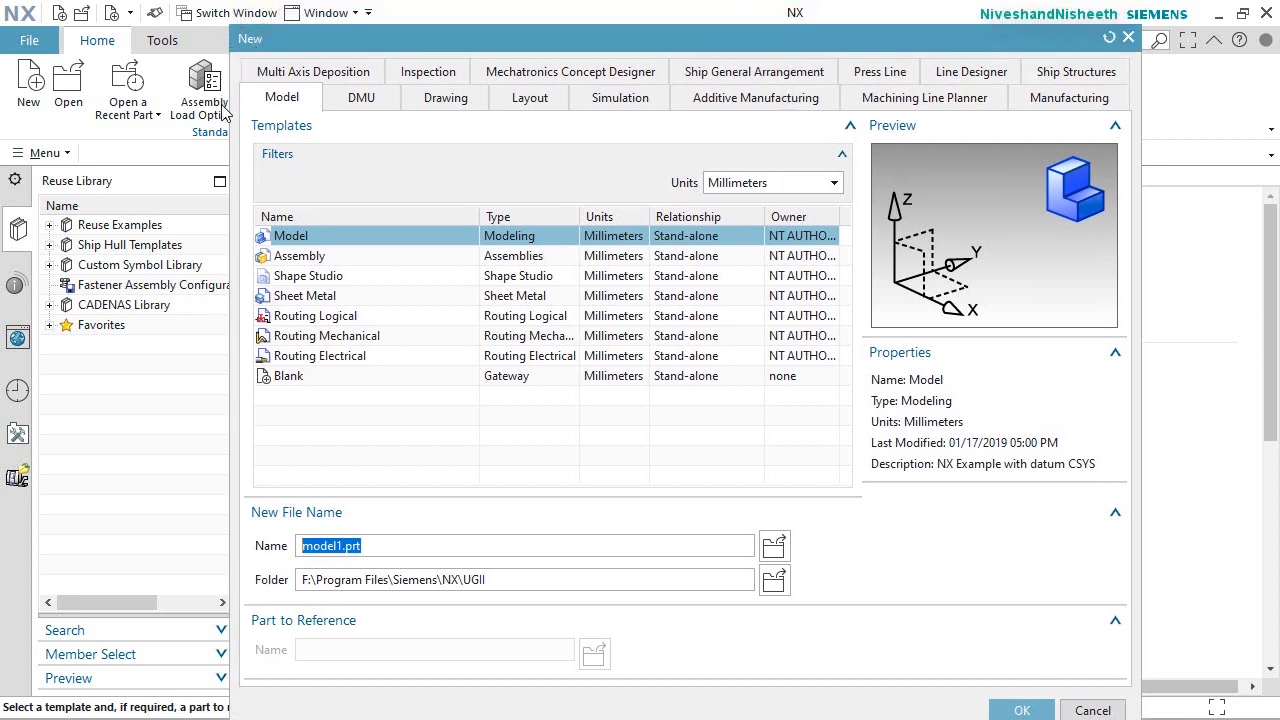
{"action": "left_click", "coordinate": [835, 183]}
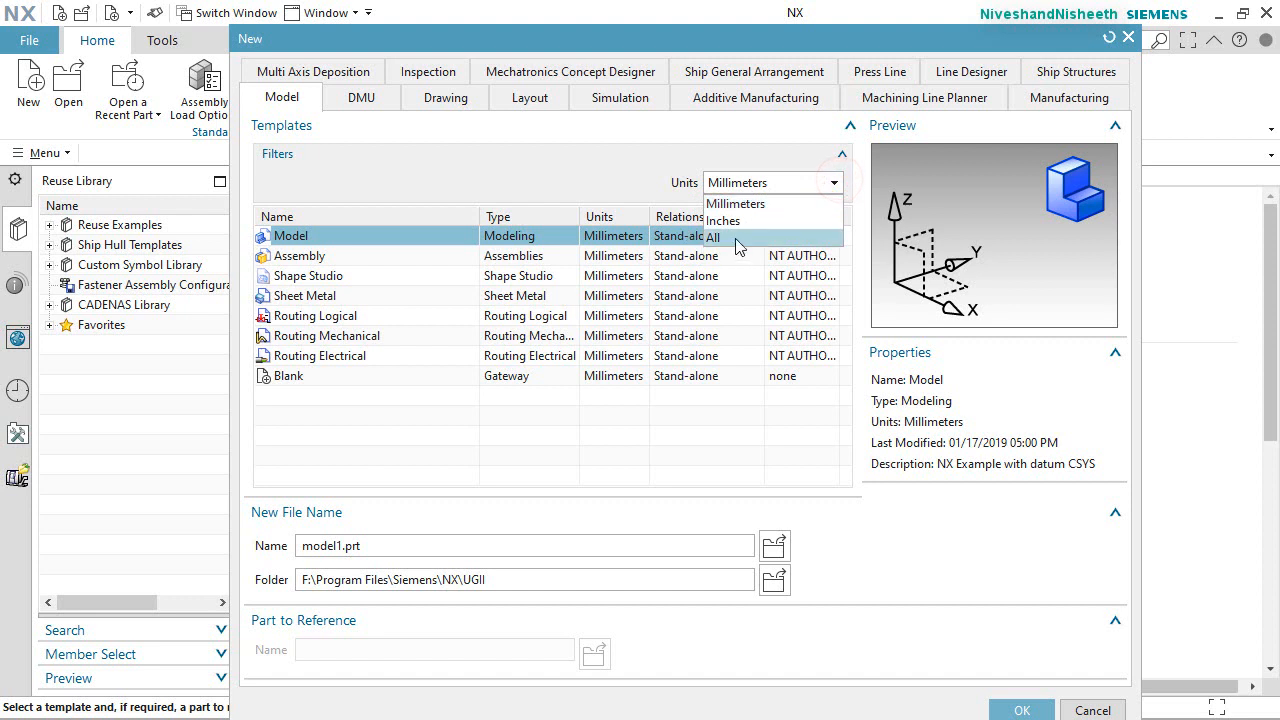
{"action": "left_click", "coordinate": [728, 204]}
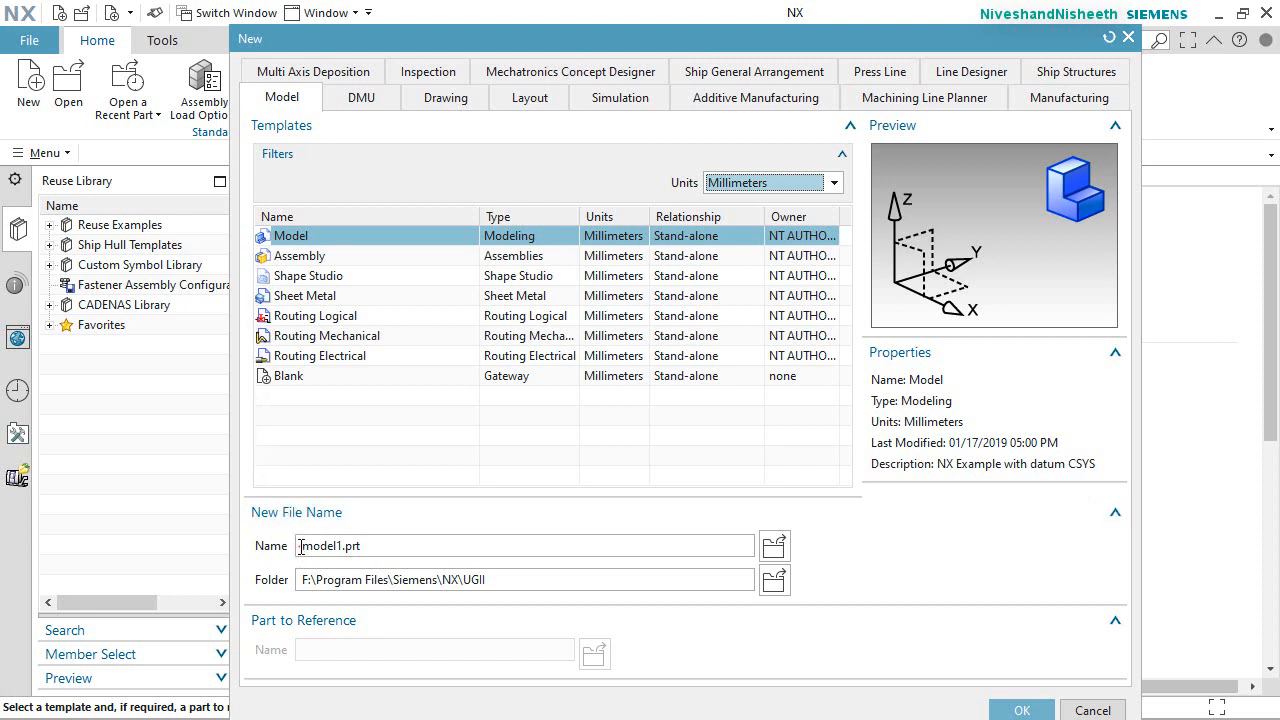
{"action": "left_click_drag", "start_coordinate": [300, 546], "coordinate": [344, 547]}
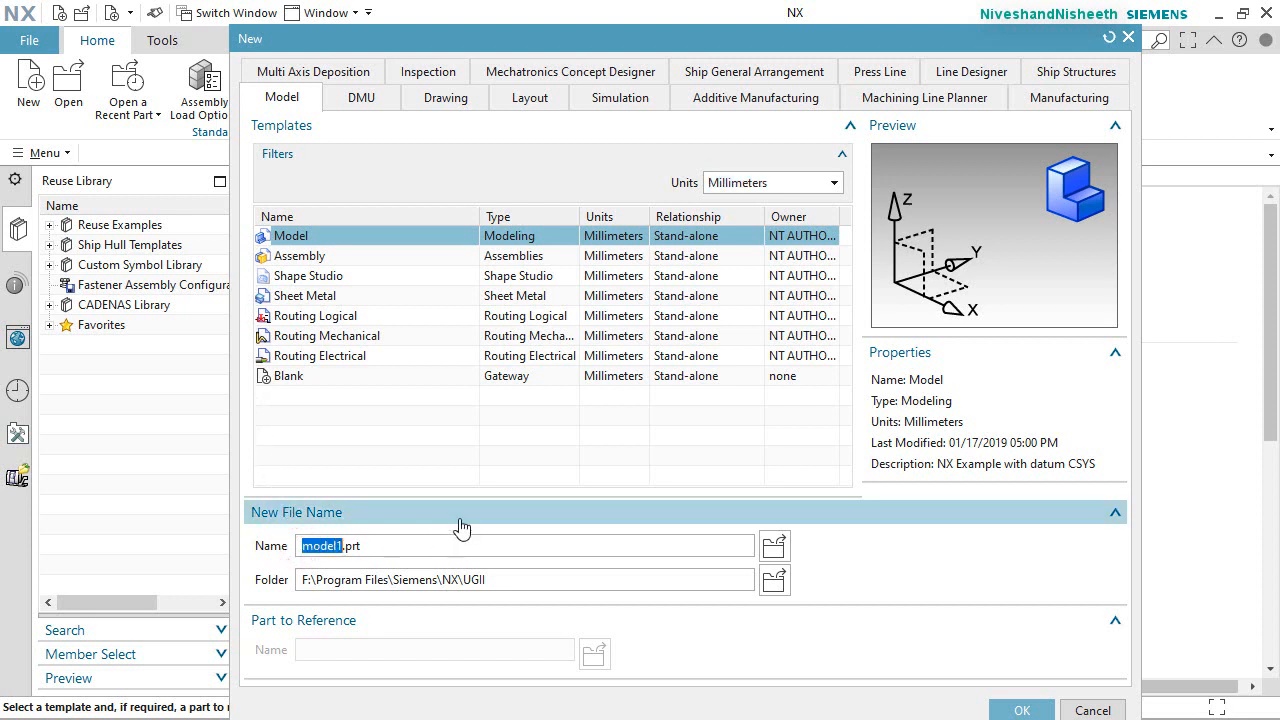
{"action": "type", "text": "Steel_Spoon"}
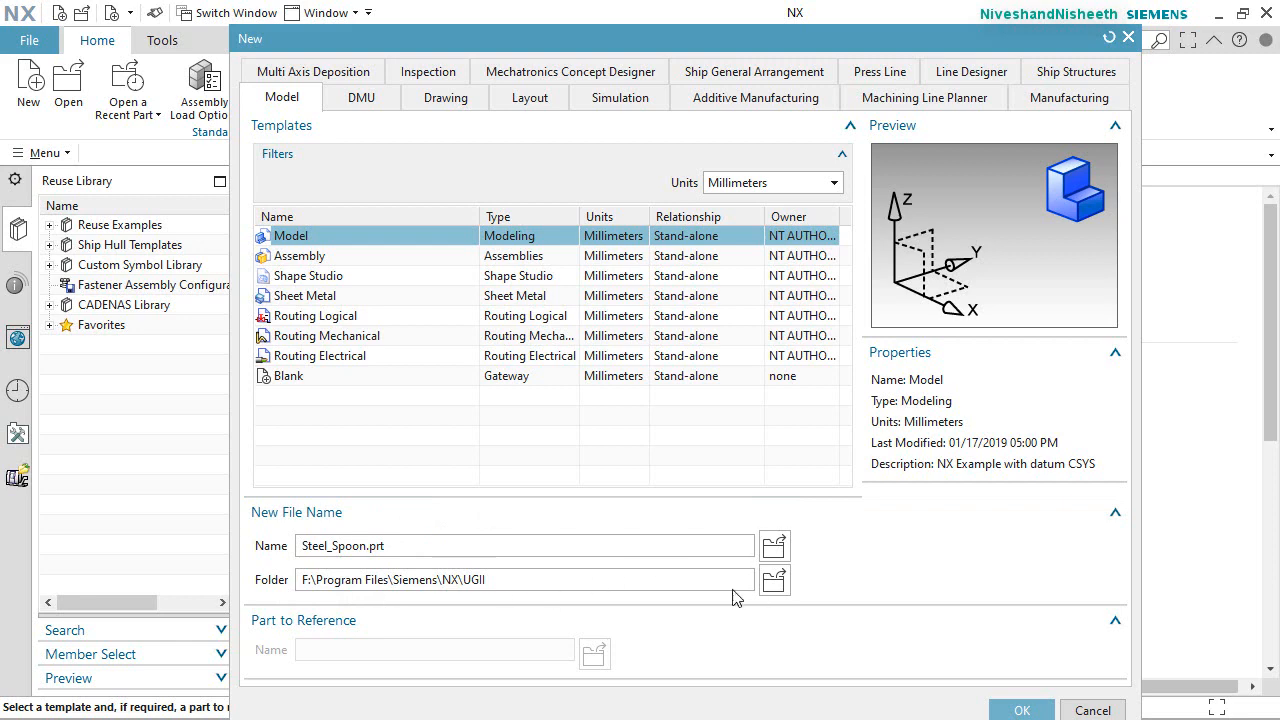
Save location: make and choose the folder "Siemens NX Surface Modelling Tutorial_ Design Steel Spoon" on drive D, and create the part there.
{"action": "left_click", "coordinate": [773, 580]}
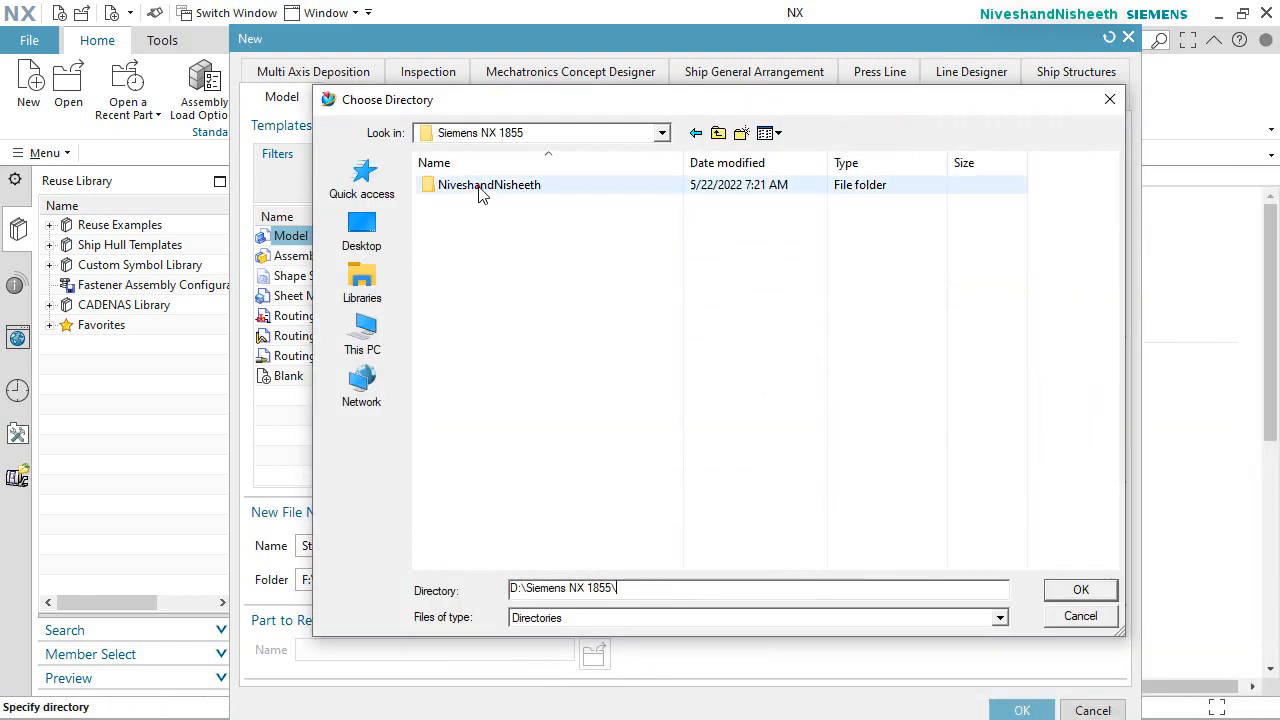
{"action": "double_click", "coordinate": [480, 188]}
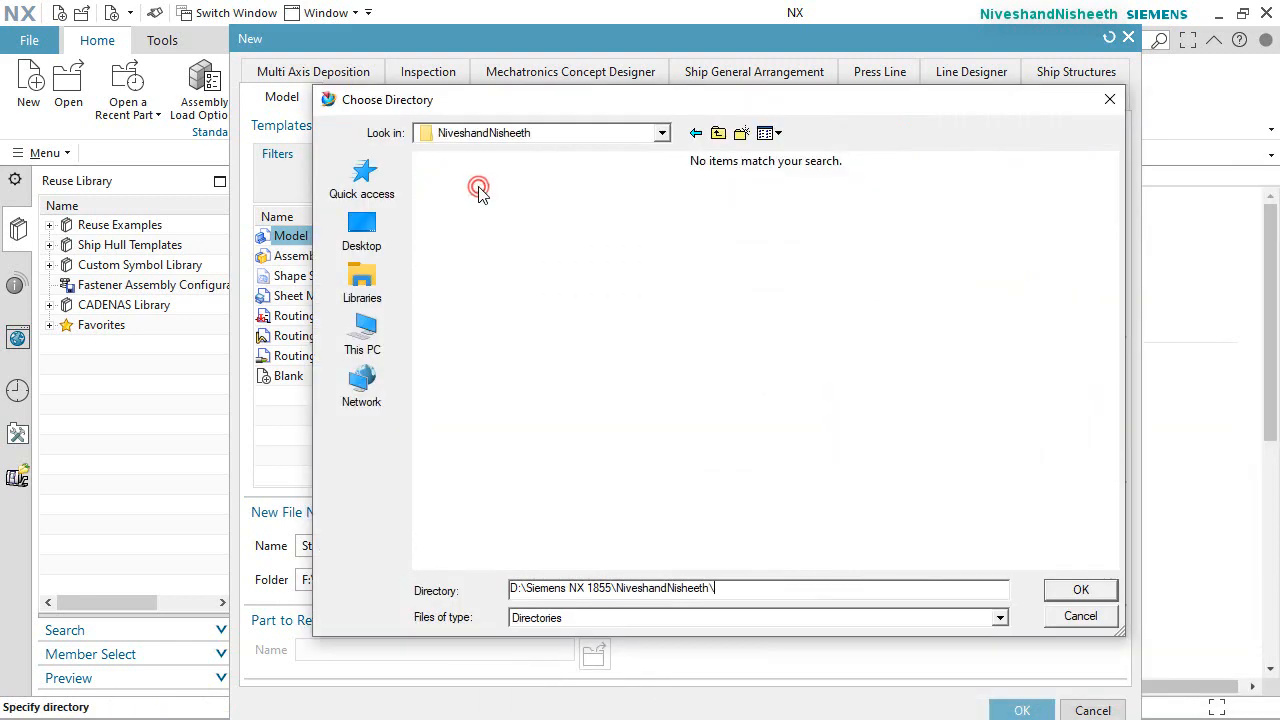
{"action": "left_click", "coordinate": [741, 134]}
{"action": "type", "text": "Siemens NX Surface Modelling Tutorial_ Design Steel Spoon"}
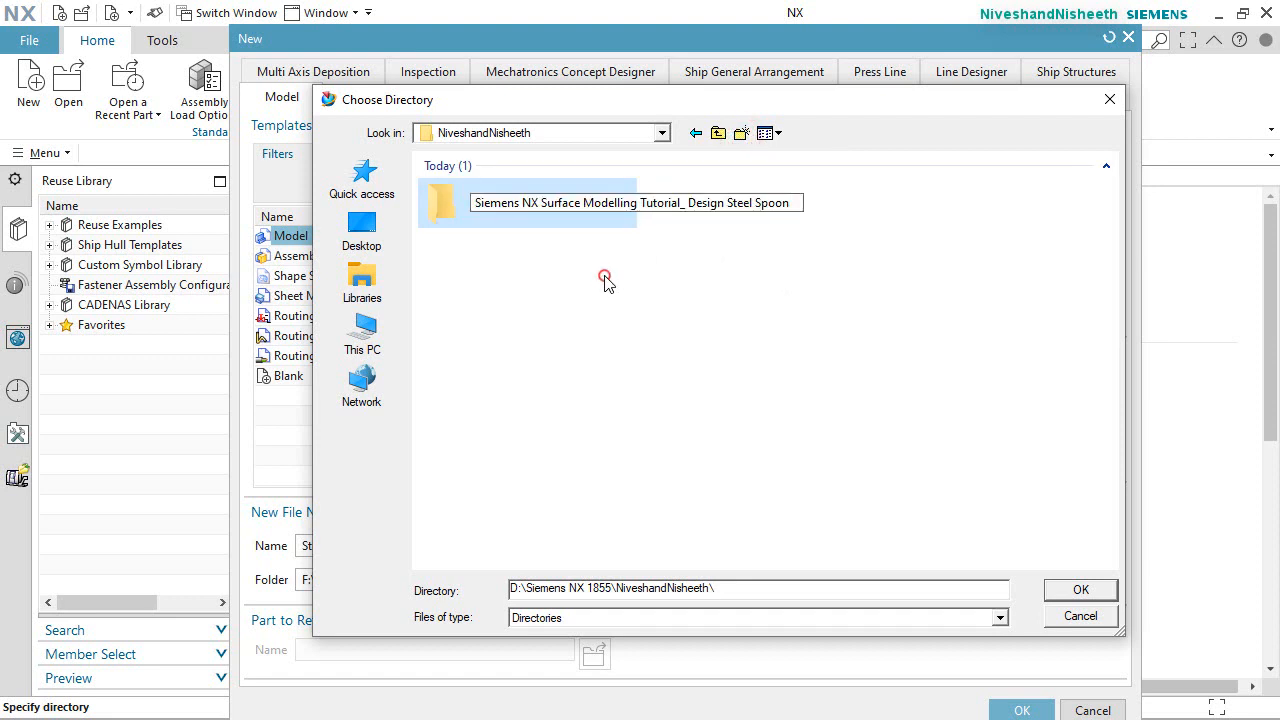
{"action": "left_click", "coordinate": [604, 280]}
{"action": "double_click", "coordinate": [547, 205]}
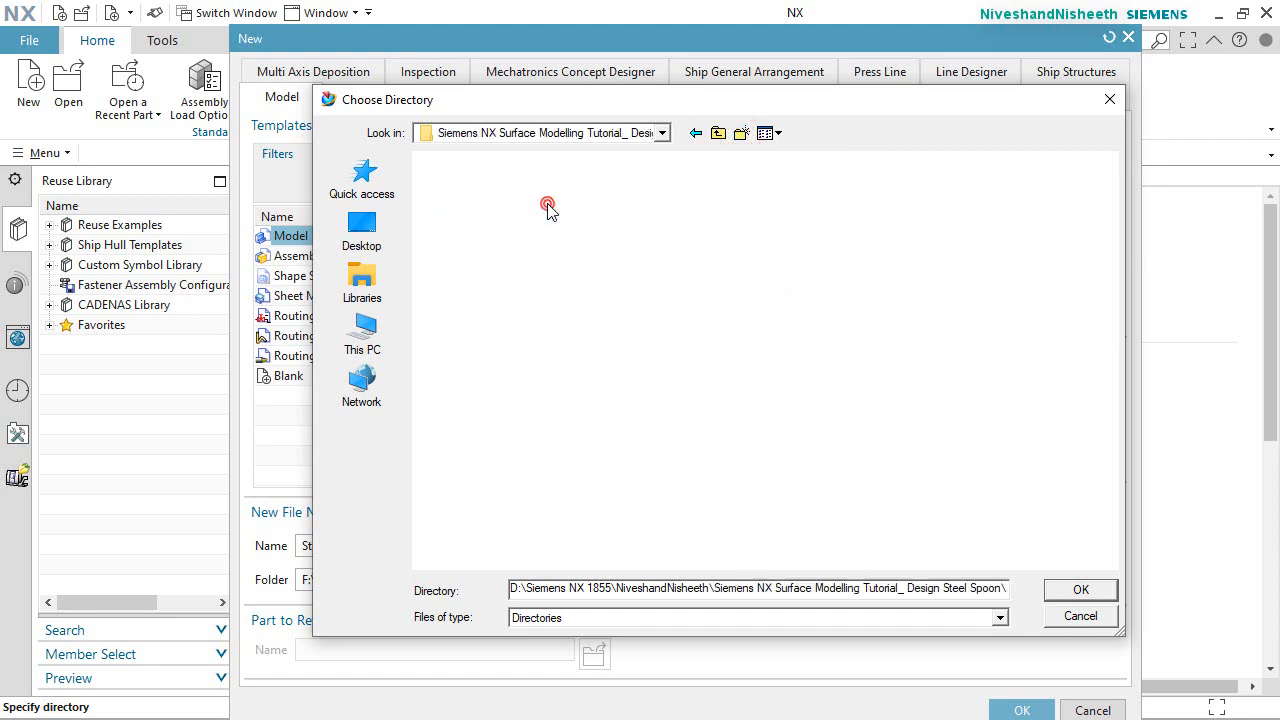
{"action": "left_click", "coordinate": [1067, 590]}
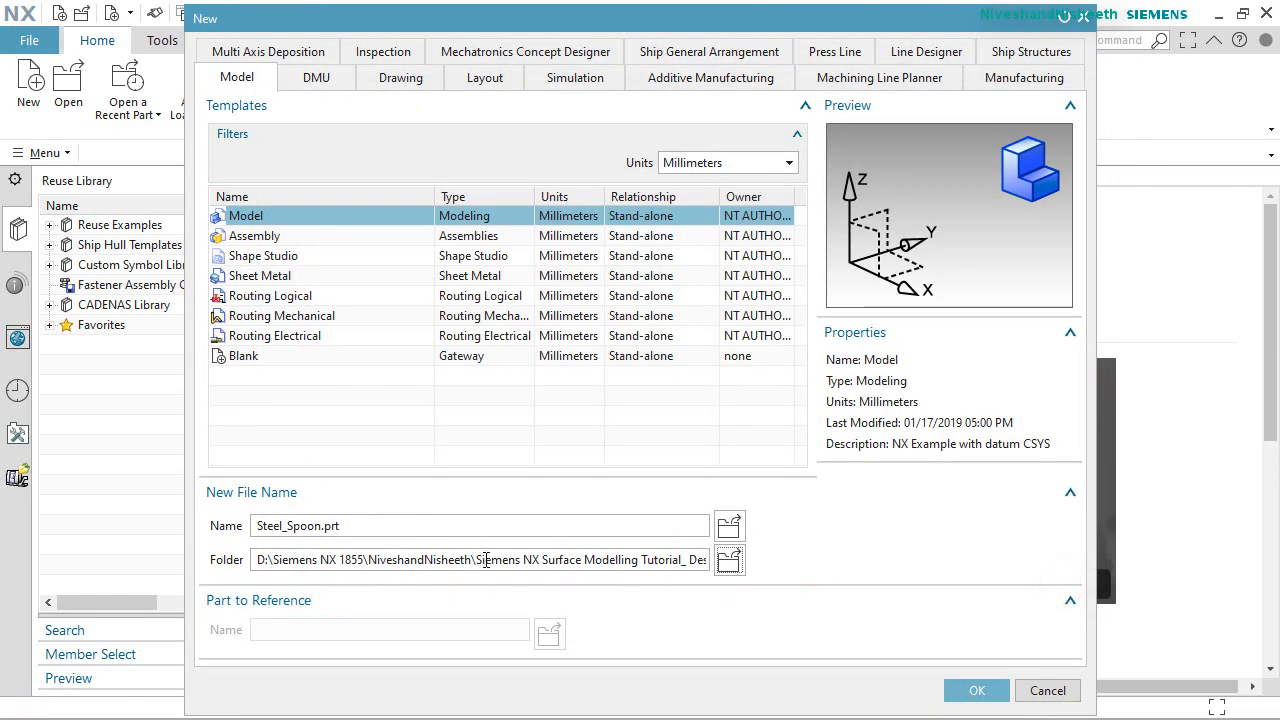
{"action": "left_click", "coordinate": [977, 690]}
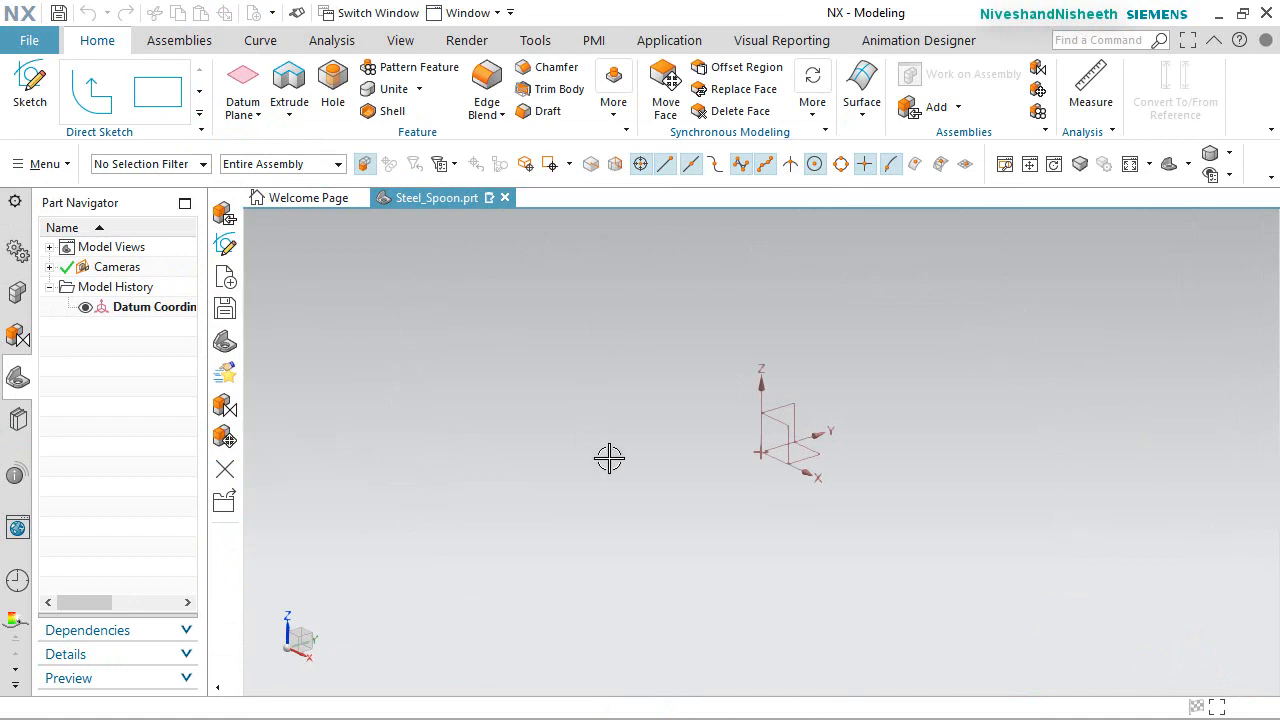
{"action": "left_click", "coordinate": [688, 511]}
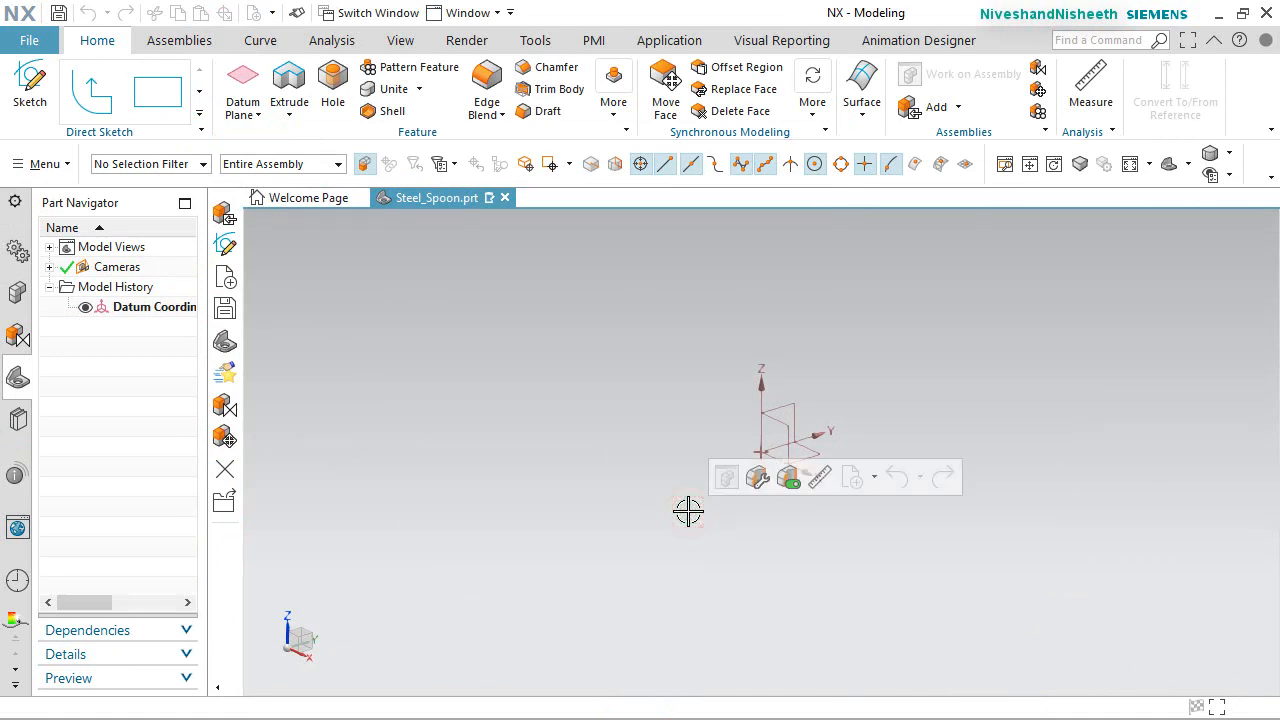
Disable Change View Orientation in the sketch preferences for the session.
{"action": "left_click", "coordinate": [28, 46]}
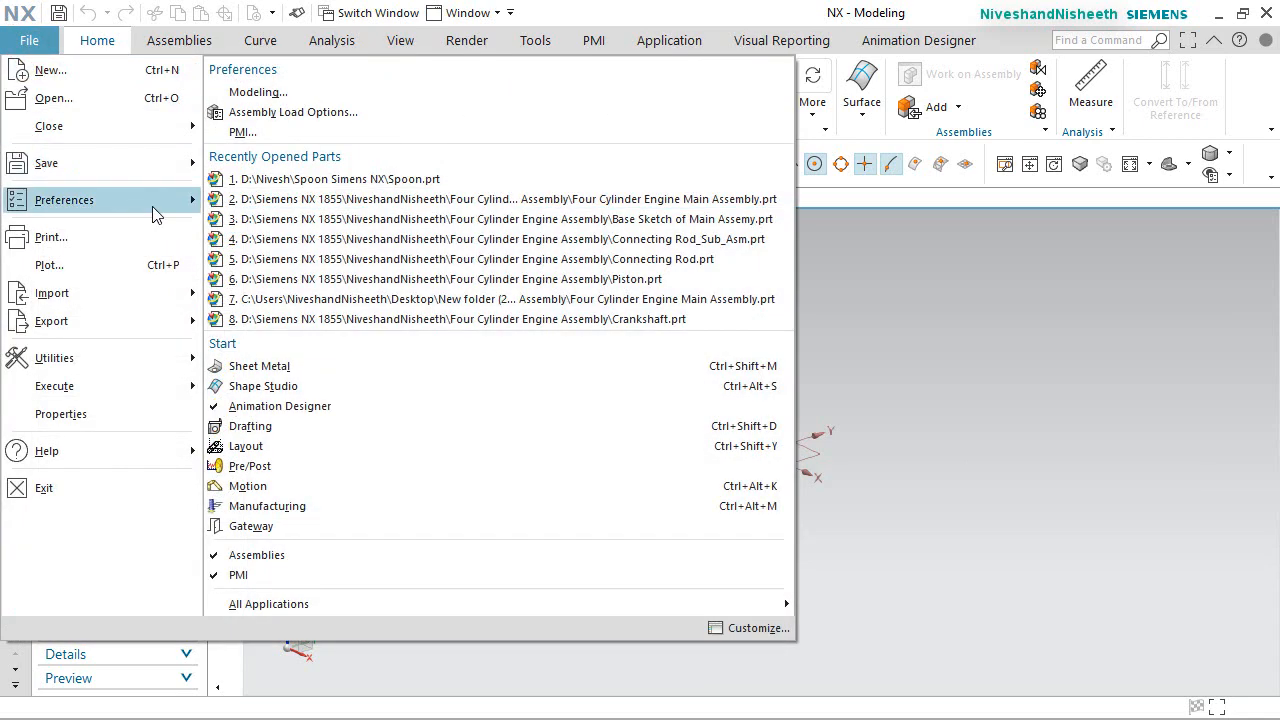
{"action": "left_click", "coordinate": [153, 208]}
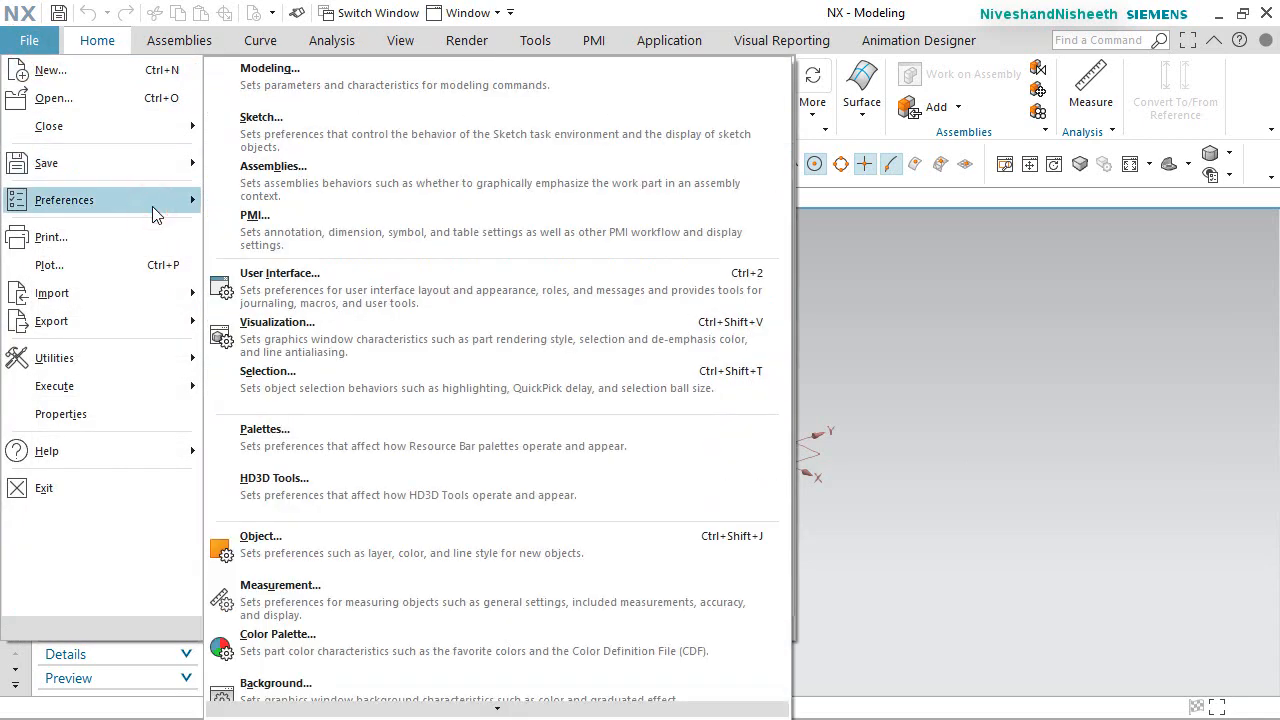
{"action": "left_click", "coordinate": [275, 128]}
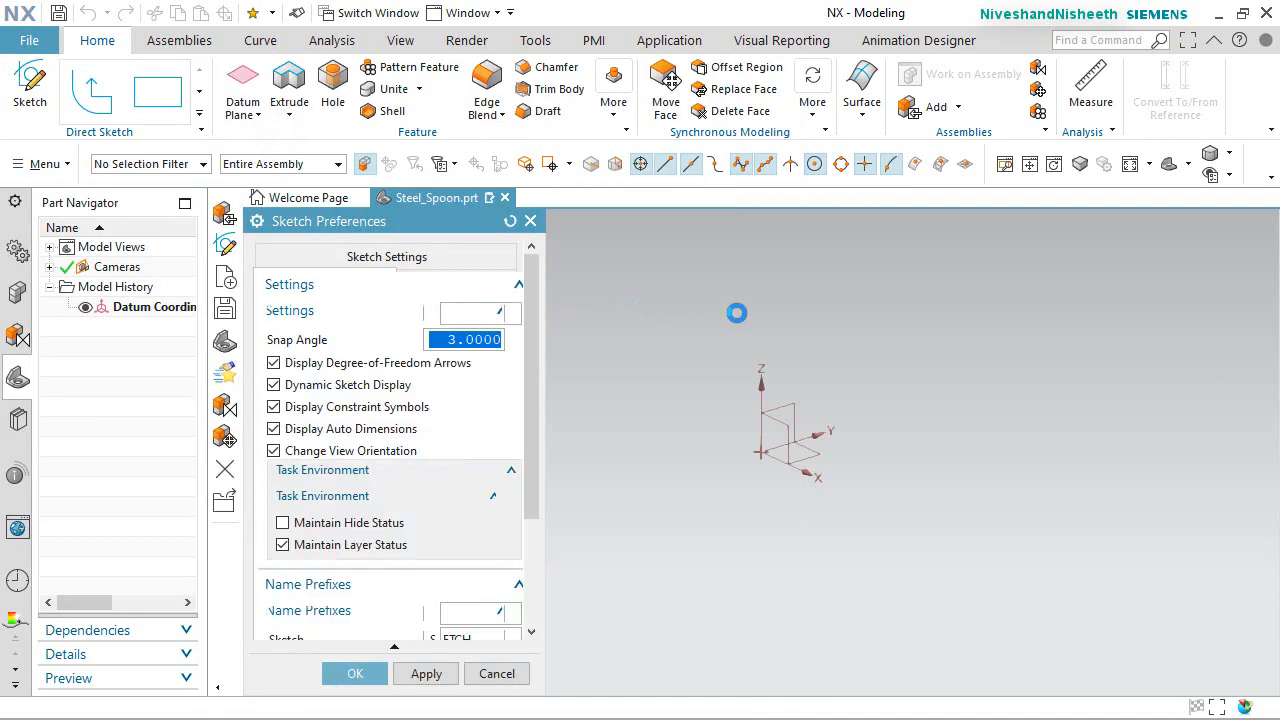
{"action": "left_click", "coordinate": [312, 224]}
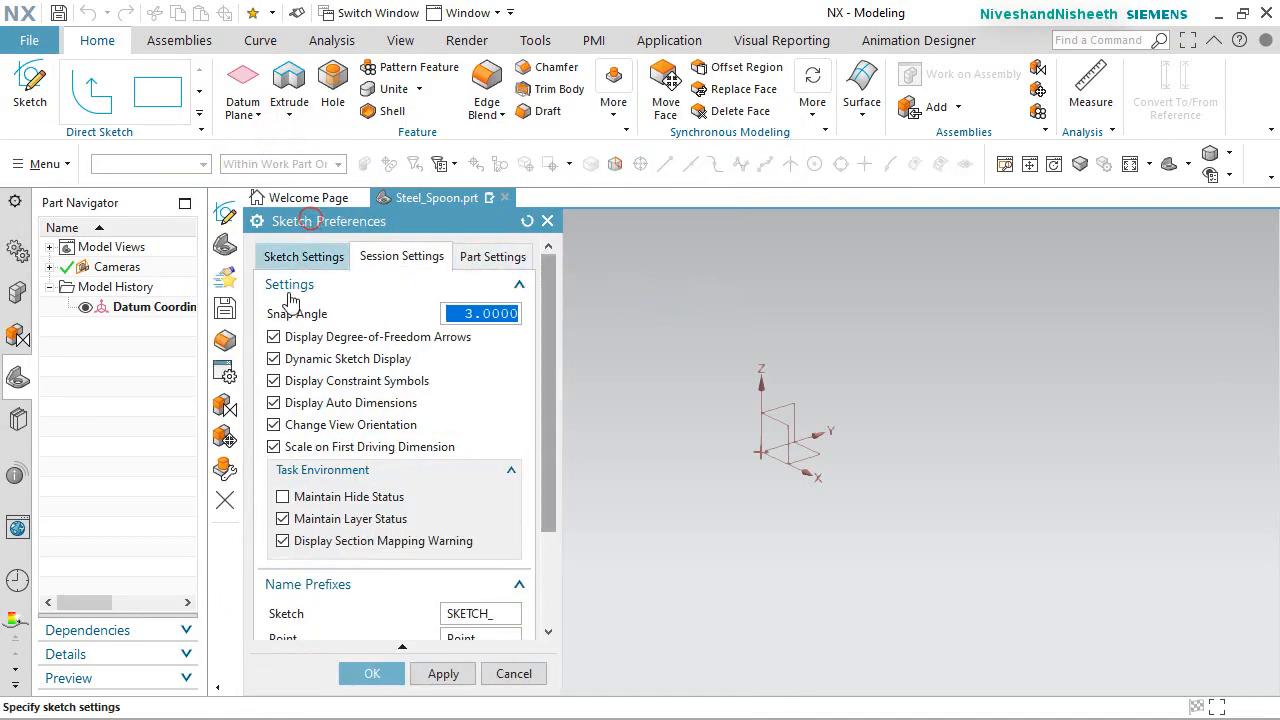
{"action": "left_click", "coordinate": [274, 425]}
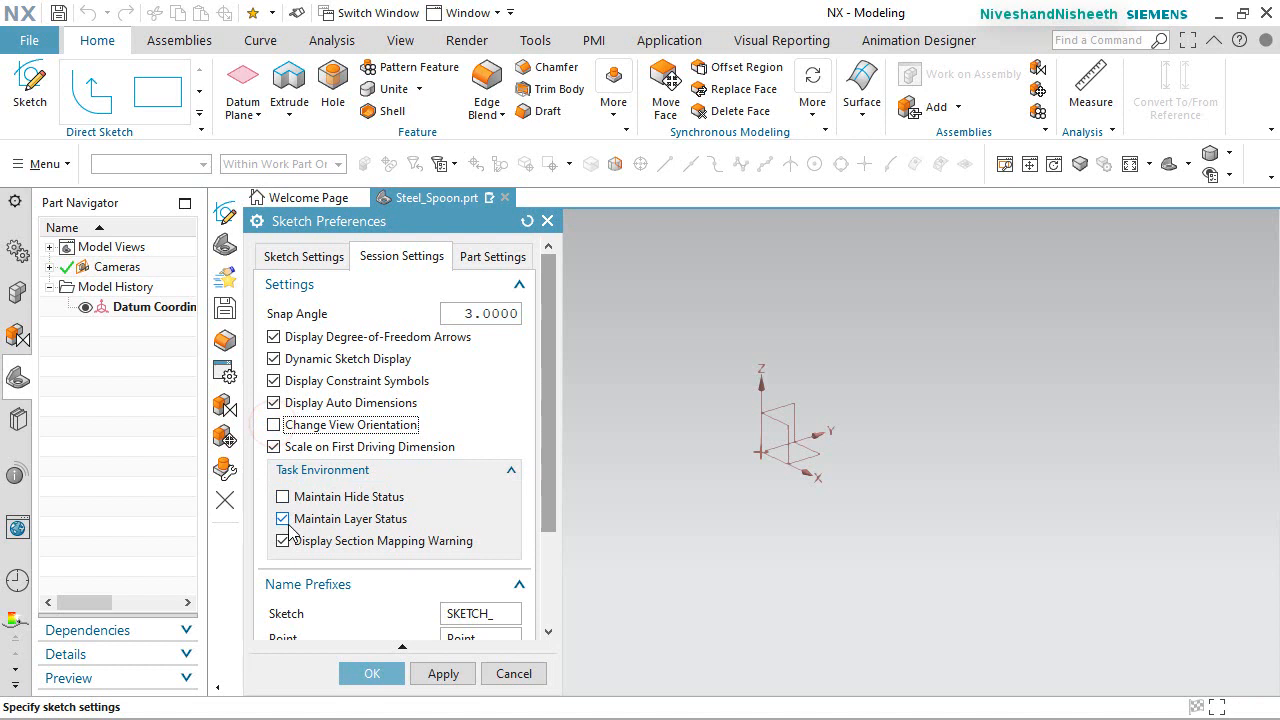
{"action": "left_click", "coordinate": [374, 674]}
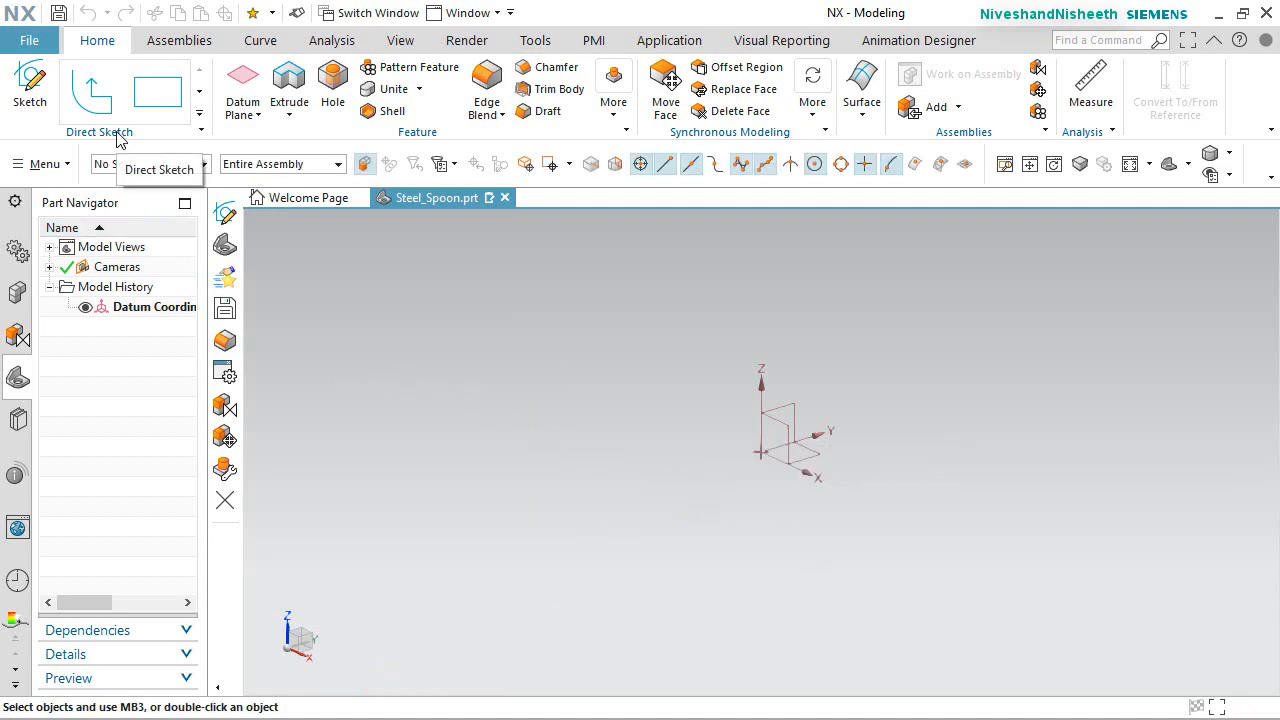
Create a new sketch on the XY plane at the origin.
{"action": "left_click", "coordinate": [30, 100]}
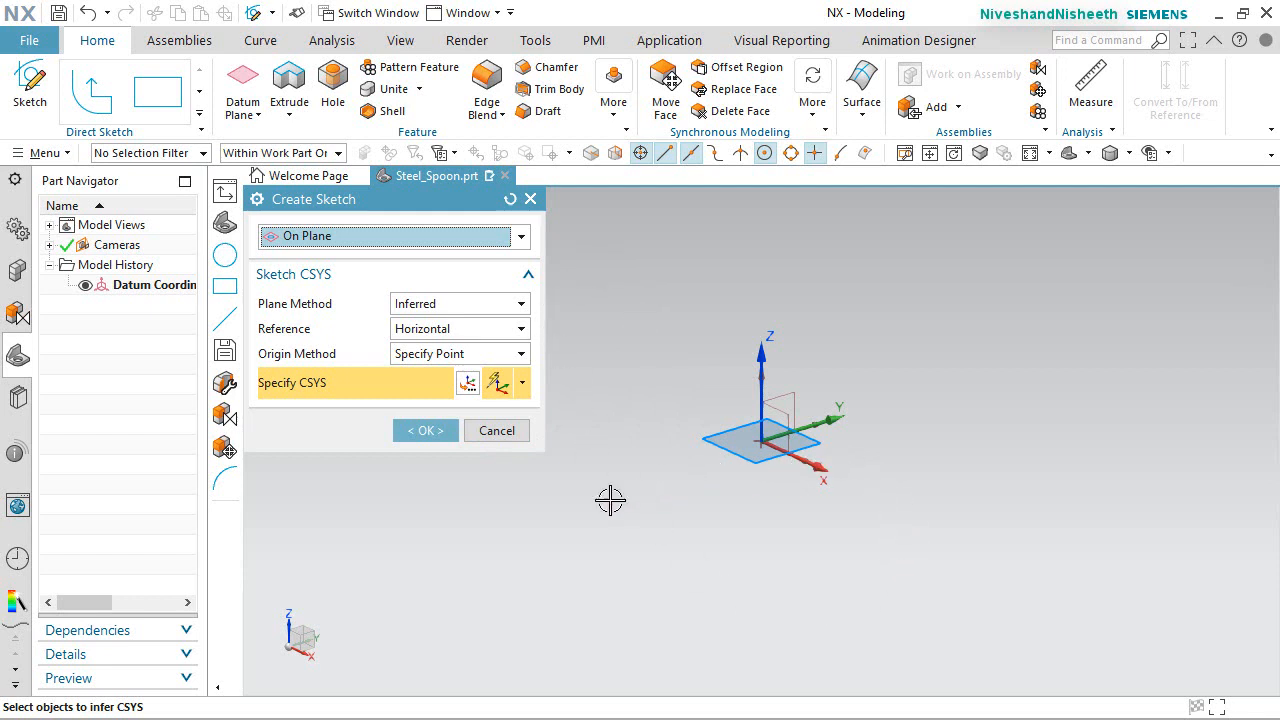
{"action": "left_click", "coordinate": [425, 431]}
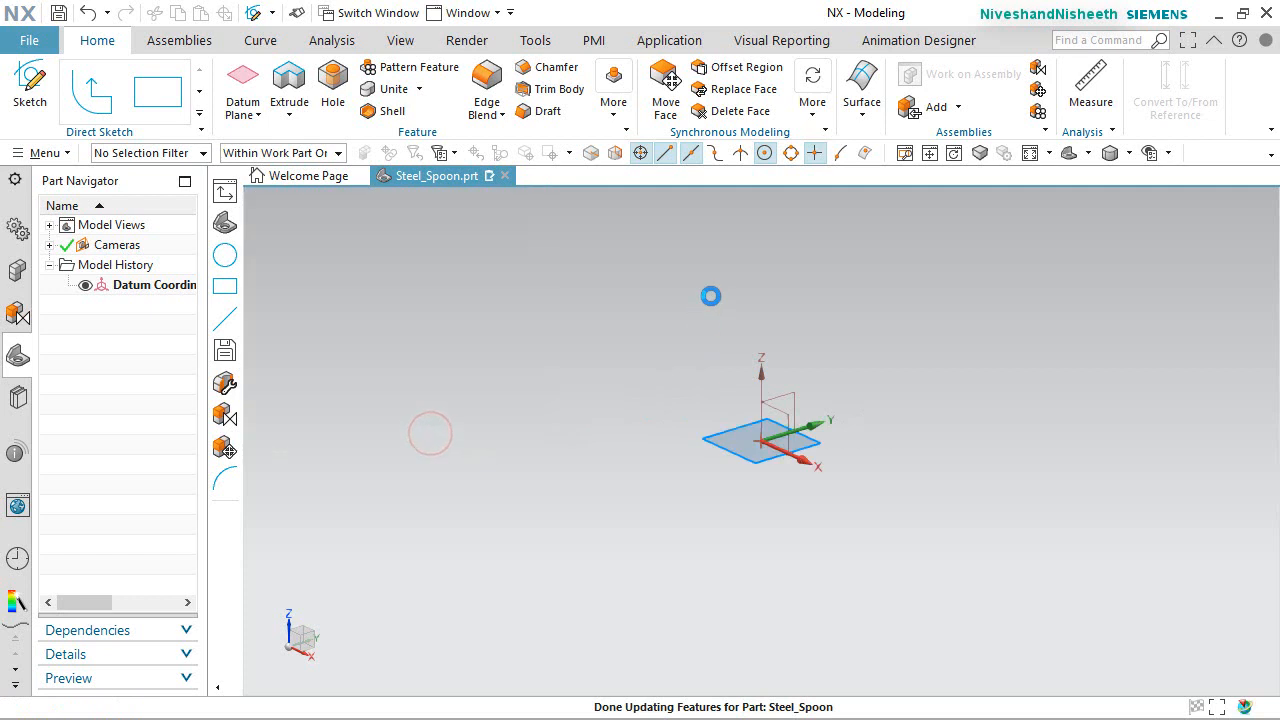
Examine the dimensioned spoon outline sketch and the finished spoon from above, below and the side.
{"action": "mouse_move", "coordinate": [623, 363]}
{"action": "middle_mouse_down"}
{"action": "mouse_move", "coordinate": [677, 391]}
{"action": "mouse_move", "coordinate": [690, 444]}
{"action": "mouse_move", "coordinate": [680, 450]}
{"action": "middle_mouse_up"}
{"action": "right_click_drag", "start_coordinate": [666, 364], "coordinate": [633, 366]}
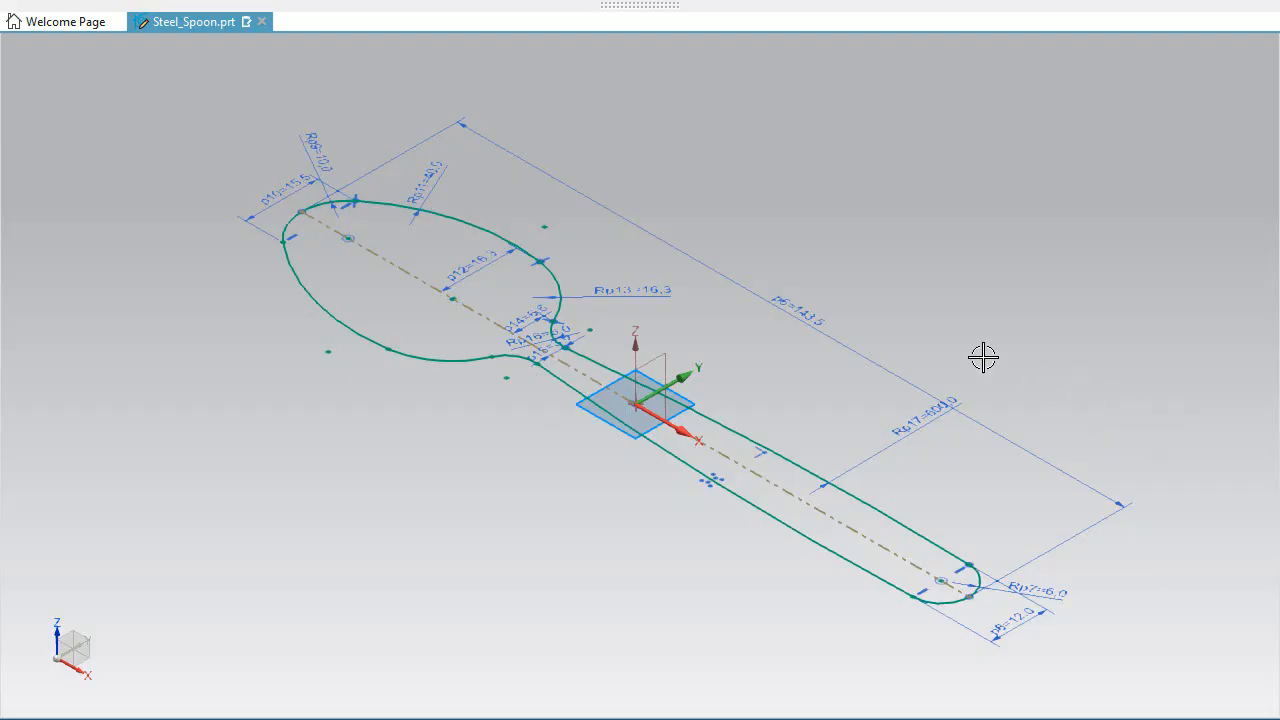
{"action": "mouse_move", "coordinate": [443, 406]}
{"action": "middle_mouse_down"}
{"action": "mouse_move", "coordinate": [474, 426]}
{"action": "mouse_move", "coordinate": [466, 460]}
{"action": "mouse_move", "coordinate": [489, 501]}
{"action": "mouse_move", "coordinate": [451, 514]}
{"action": "mouse_move", "coordinate": [426, 491]}
{"action": "mouse_move", "coordinate": [442, 477]}
{"action": "middle_mouse_up"}
{"action": "right_click_drag", "start_coordinate": [777, 271], "coordinate": [749, 271]}
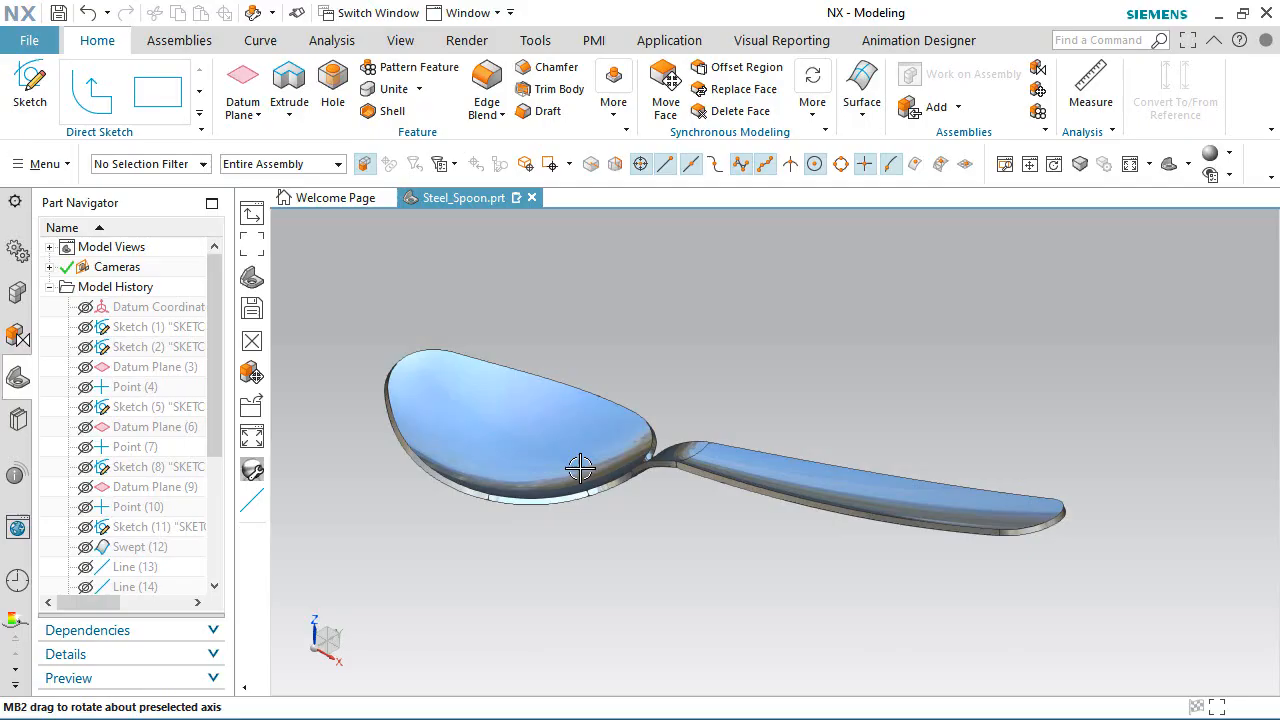
{"action": "mouse_move", "coordinate": [580, 466]}
{"action": "middle_mouse_down"}
{"action": "mouse_move", "coordinate": [600, 429]}
{"action": "mouse_move", "coordinate": [597, 331]}
{"action": "mouse_move", "coordinate": [584, 405]}
{"action": "middle_mouse_up"}
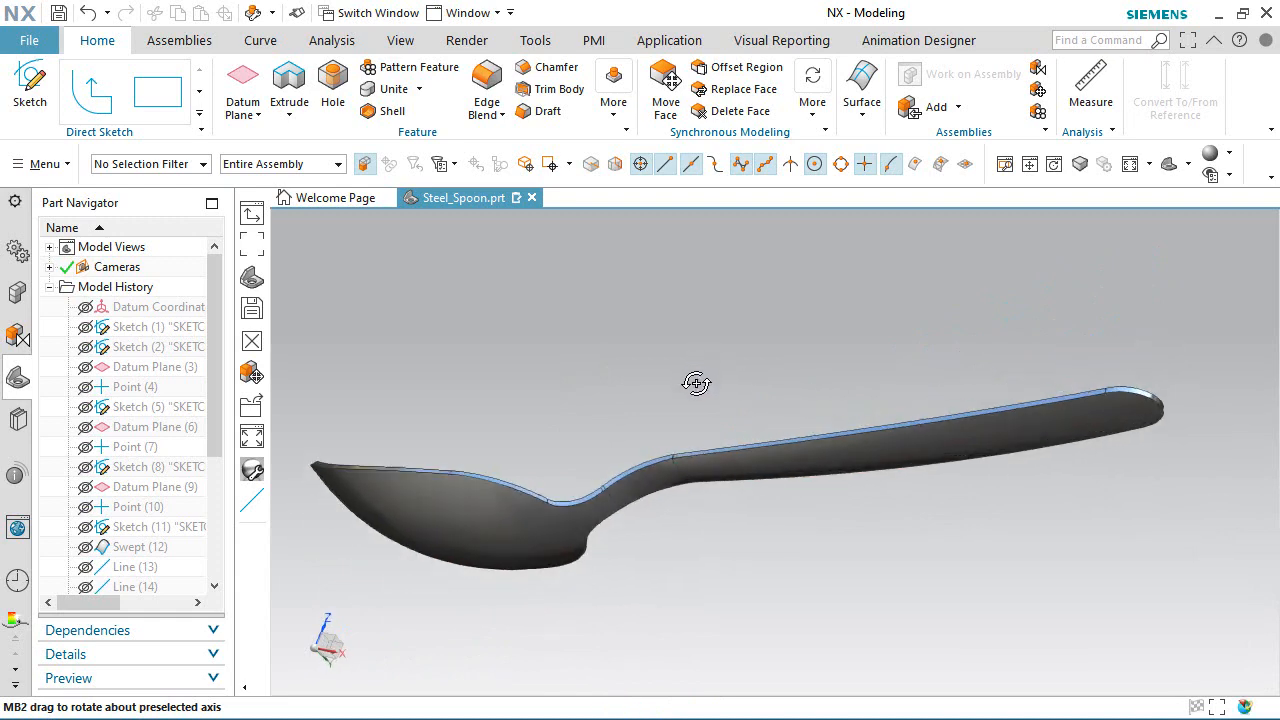
{"action": "middle_click_drag", "start_coordinate": [694, 380], "coordinate": [689, 434]}
{"action": "middle_click_drag", "start_coordinate": [753, 386], "coordinate": [757, 383]}
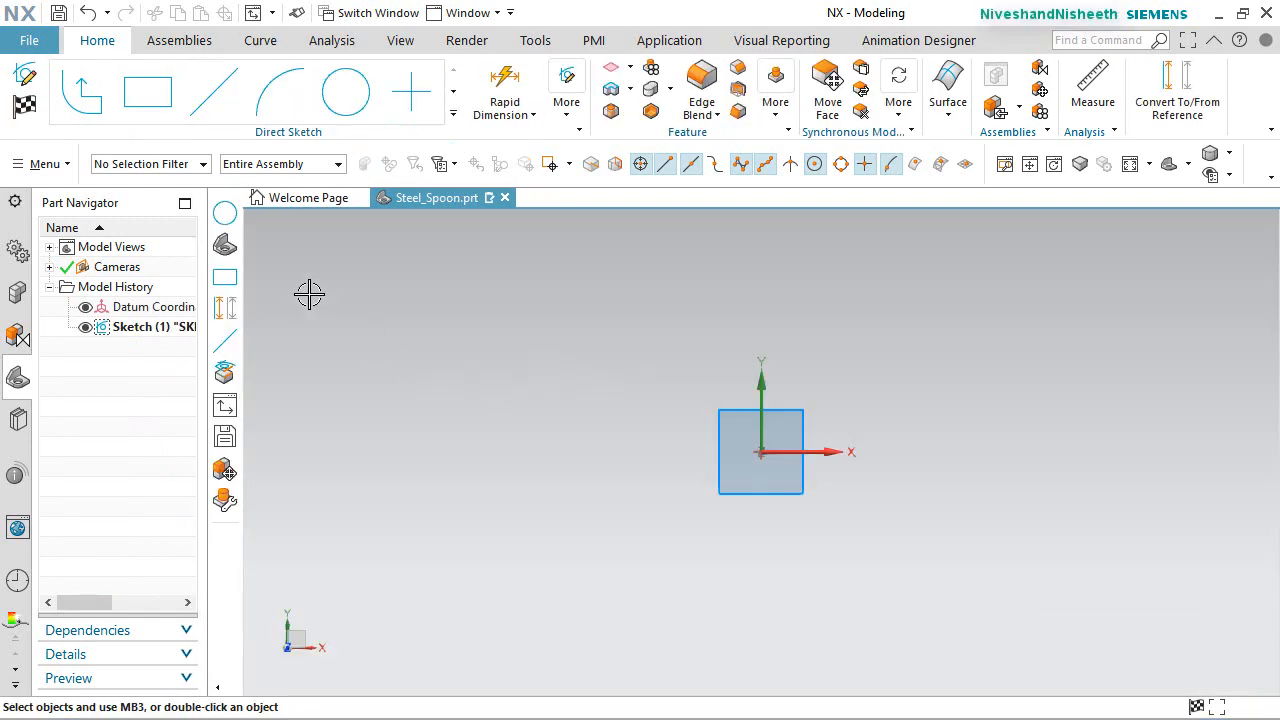
Sketch a horizontal line 143.5 mm long below the sketch origin.
{"action": "left_click", "coordinate": [220, 110]}
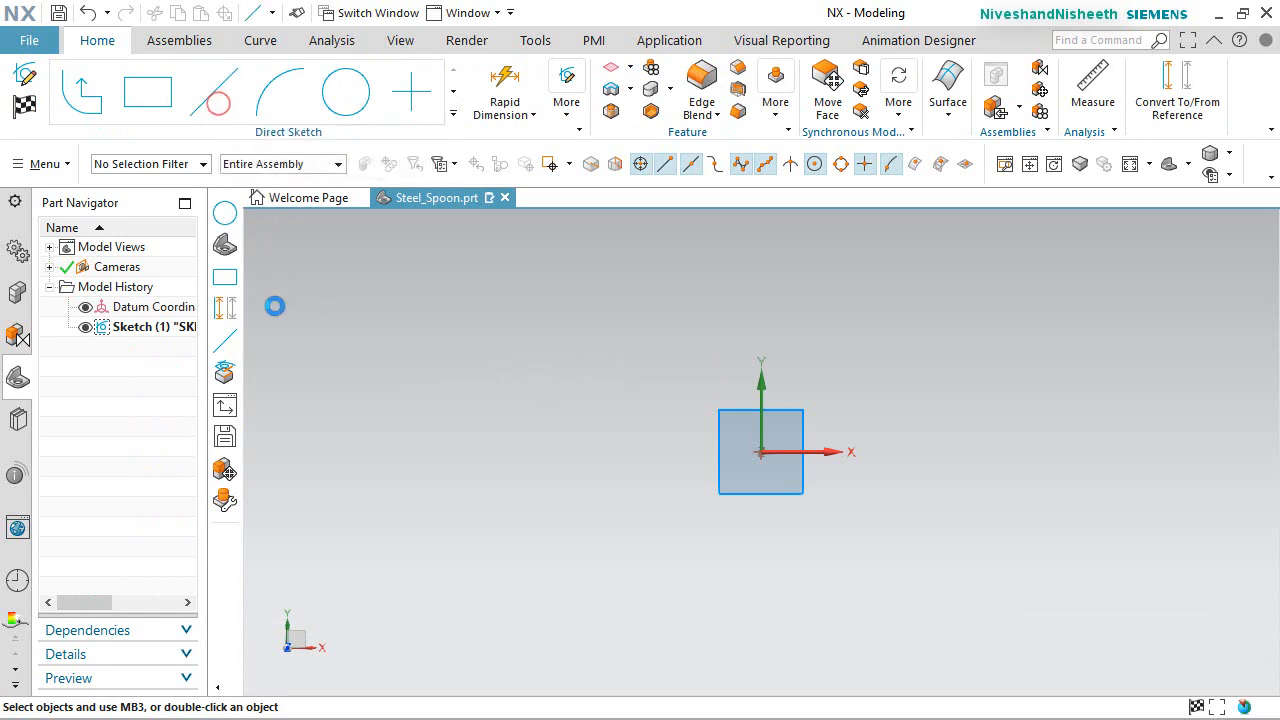
{"action": "left_click", "coordinate": [350, 514]}
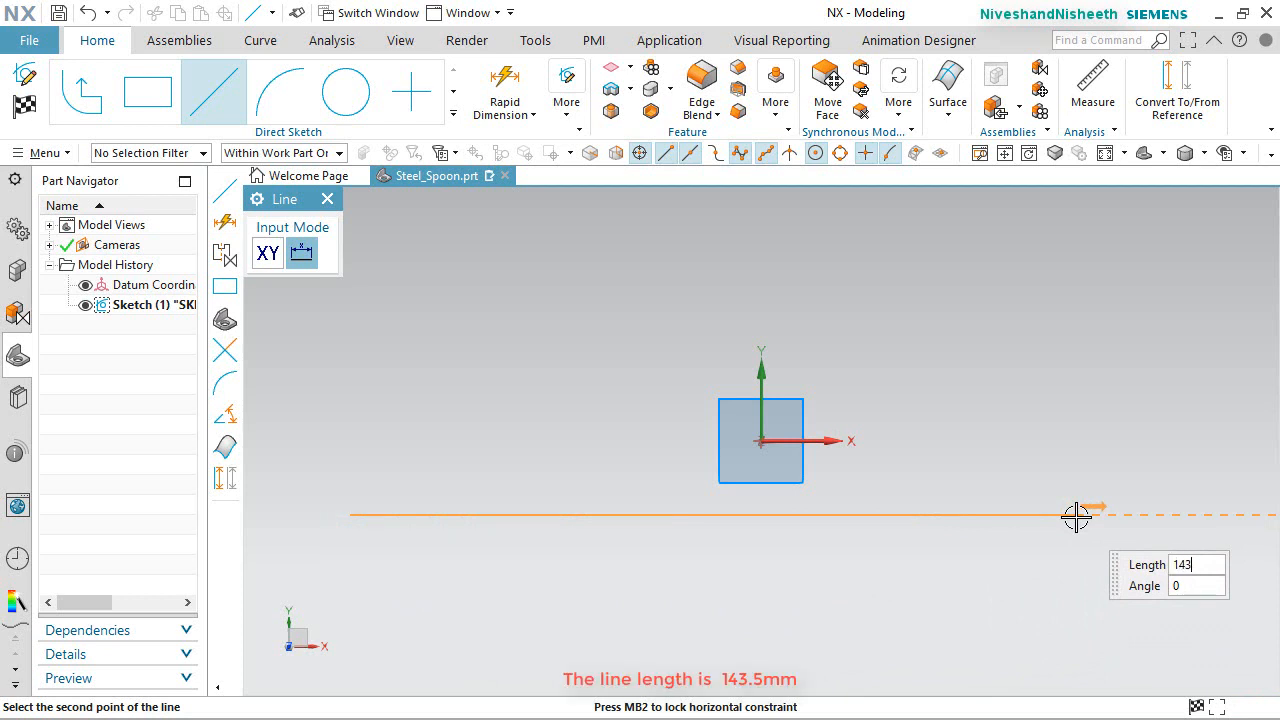
{"action": "key", "text": "Return"}
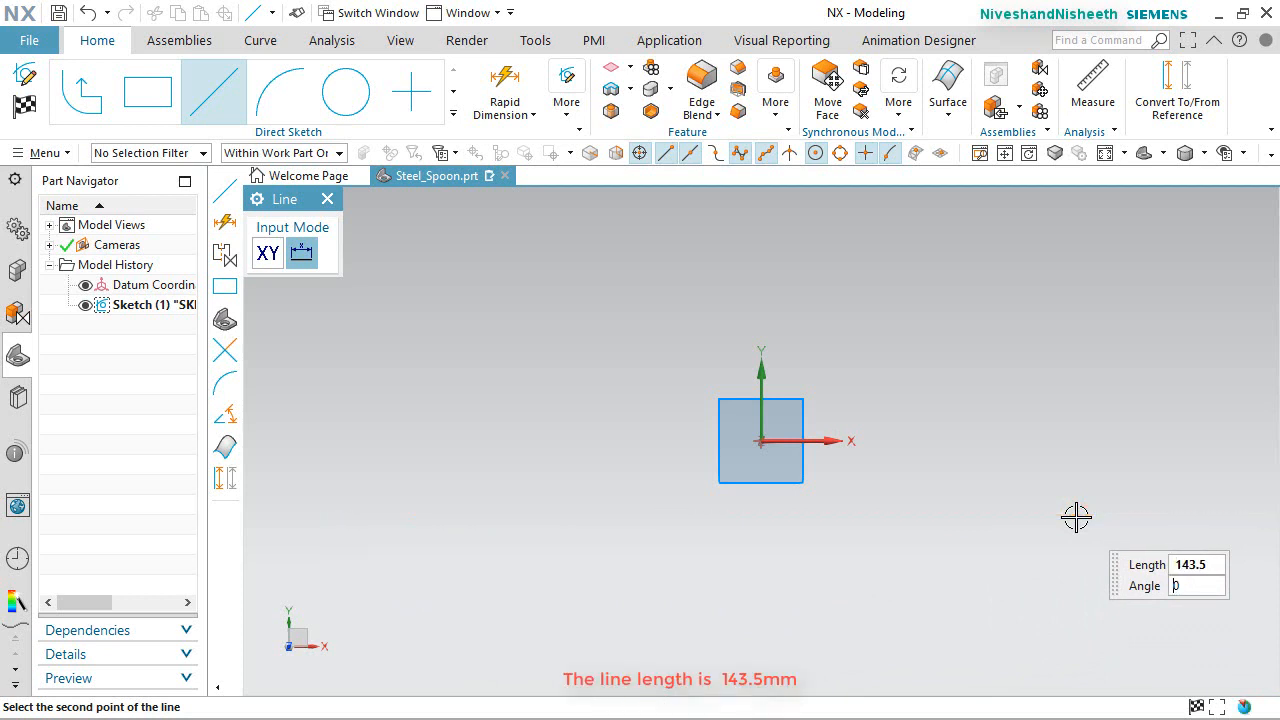
{"action": "right_click", "coordinate": [477, 323]}
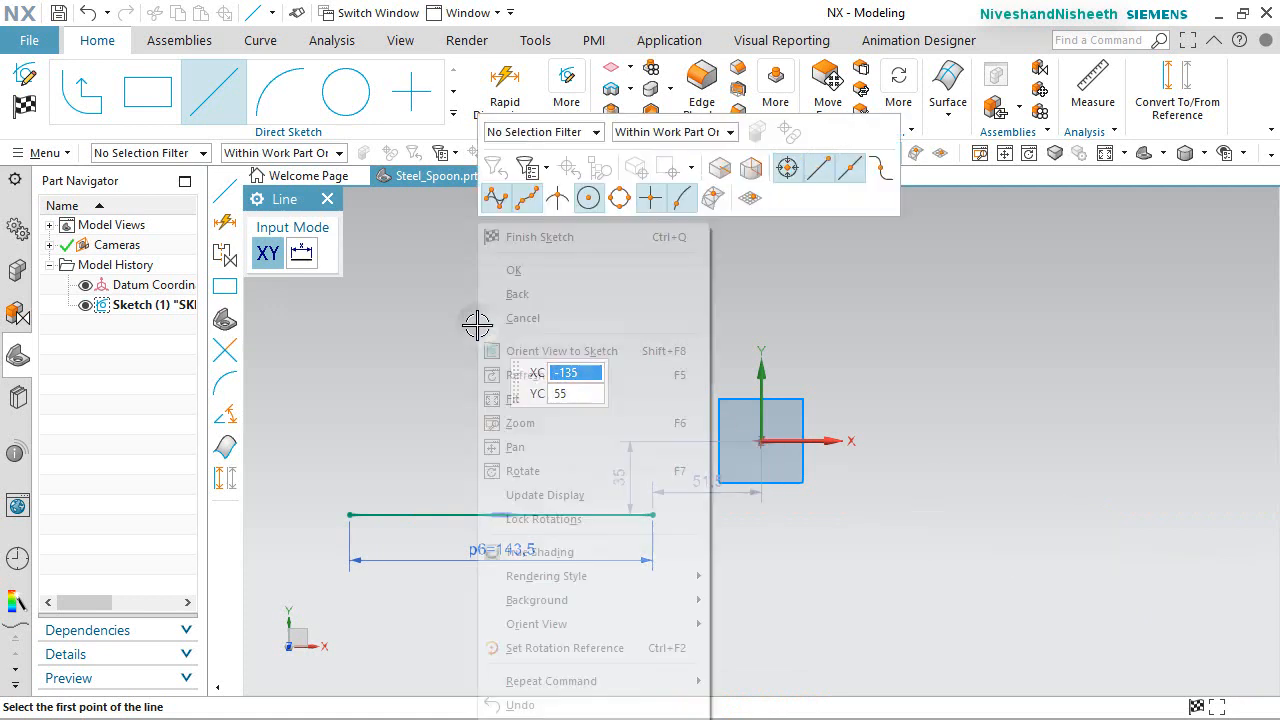
{"action": "left_click", "coordinate": [514, 277]}
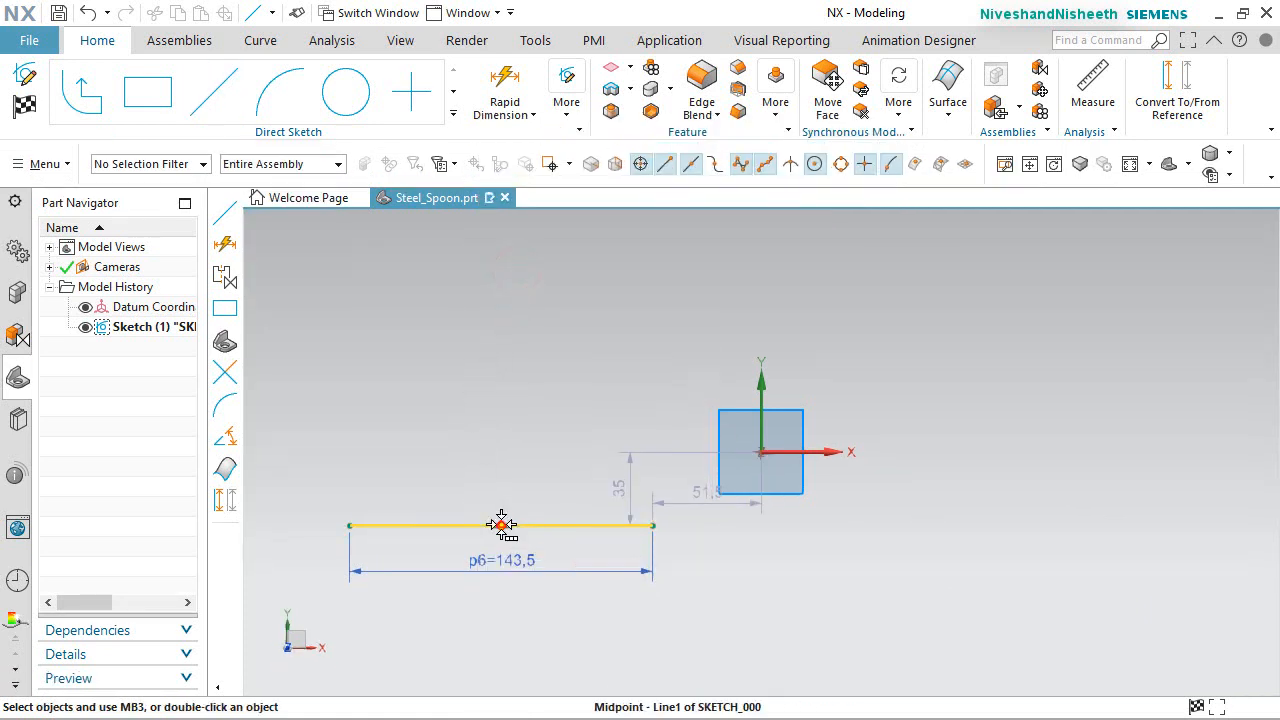
Make the line's midpoint coincident with the sketch origin and move its length dimension above the line.
{"action": "left_click", "coordinate": [501, 525]}
{"action": "left_click", "coordinate": [576, 537]}
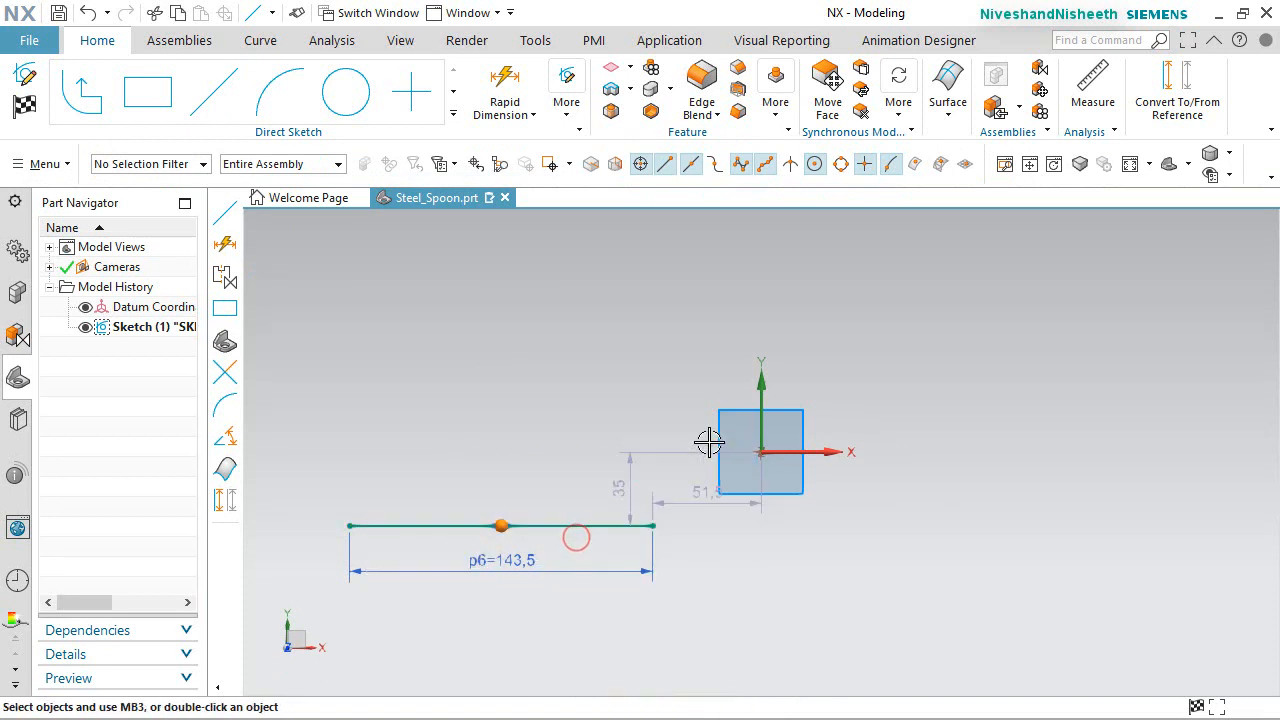
{"action": "left_click", "coordinate": [762, 452]}
{"action": "left_click", "coordinate": [842, 467]}
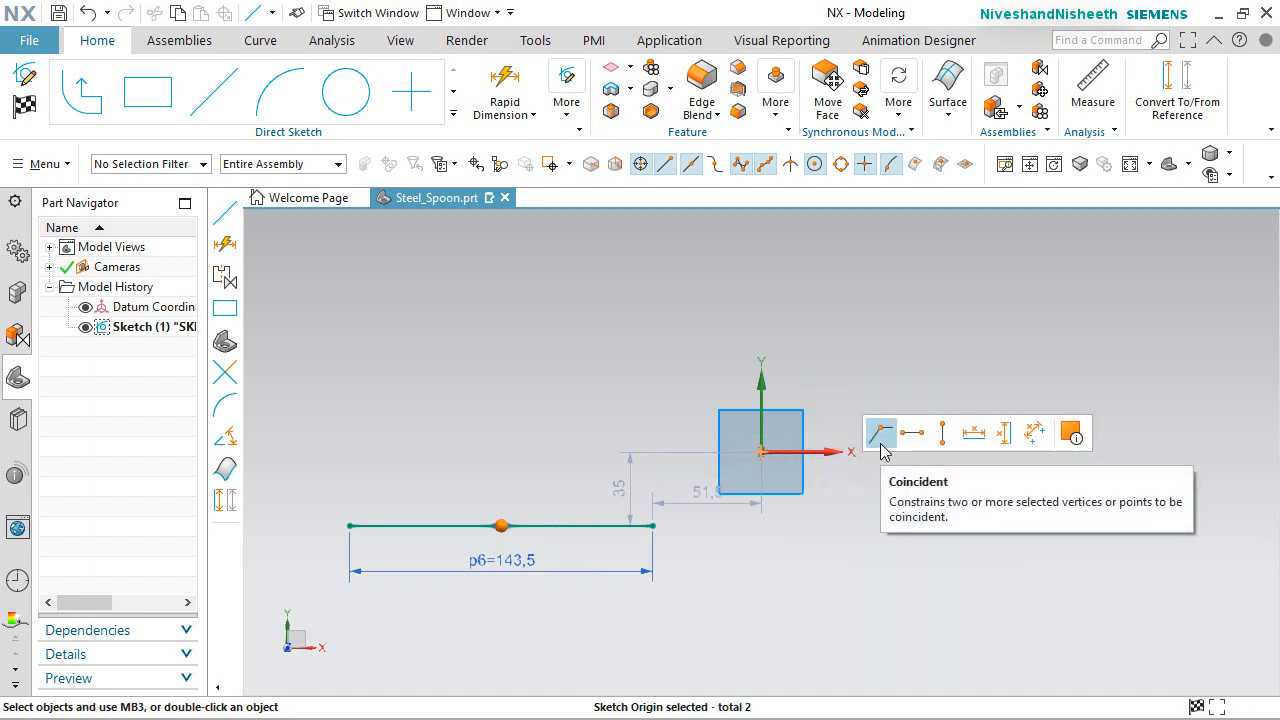
{"action": "left_click", "coordinate": [881, 444]}
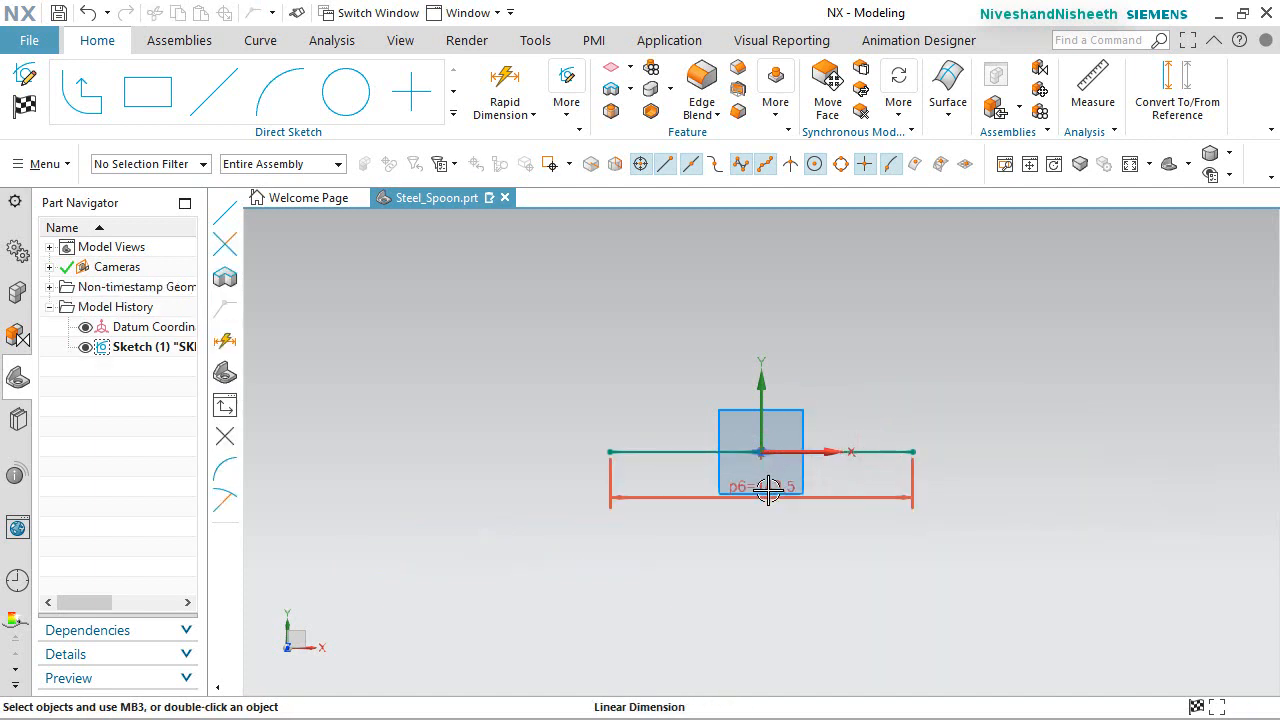
{"action": "left_click_drag", "start_coordinate": [768, 489], "coordinate": [771, 311]}
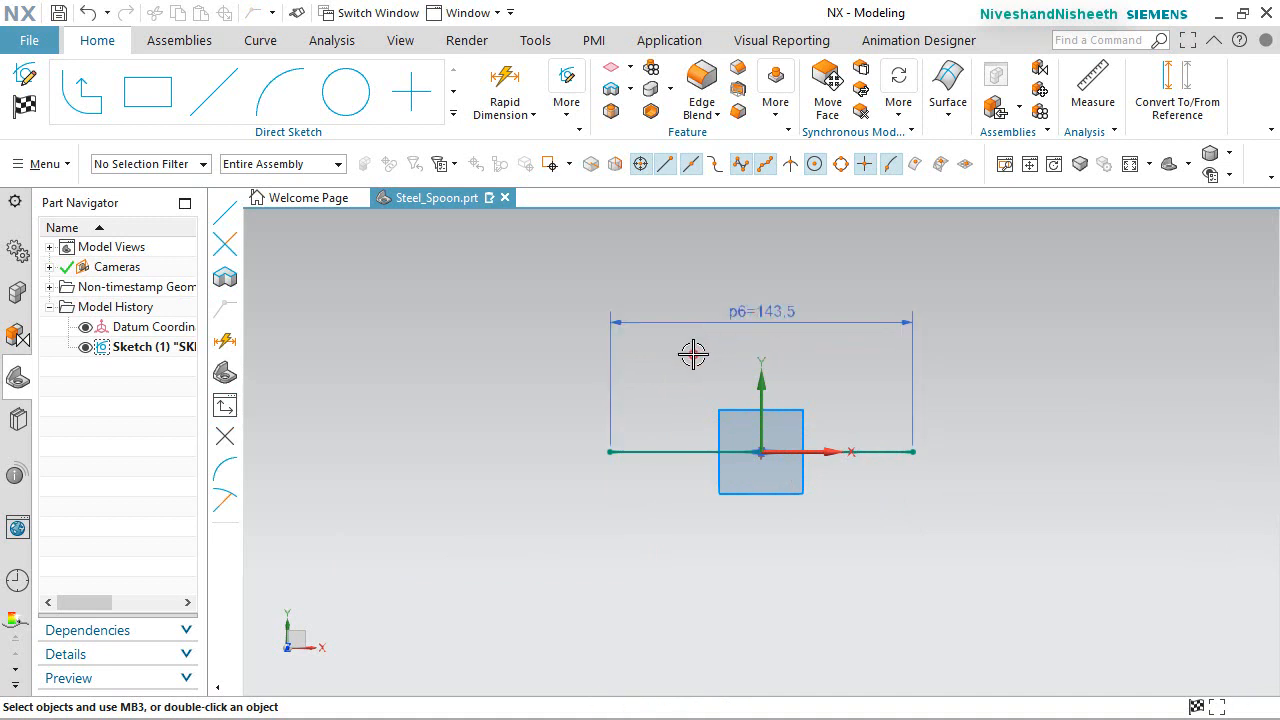
Convert the horizontal line to a reference line.
{"action": "scroll", "coordinate": [780, 391], "scroll_direction": "up", "scroll_amount": 3}
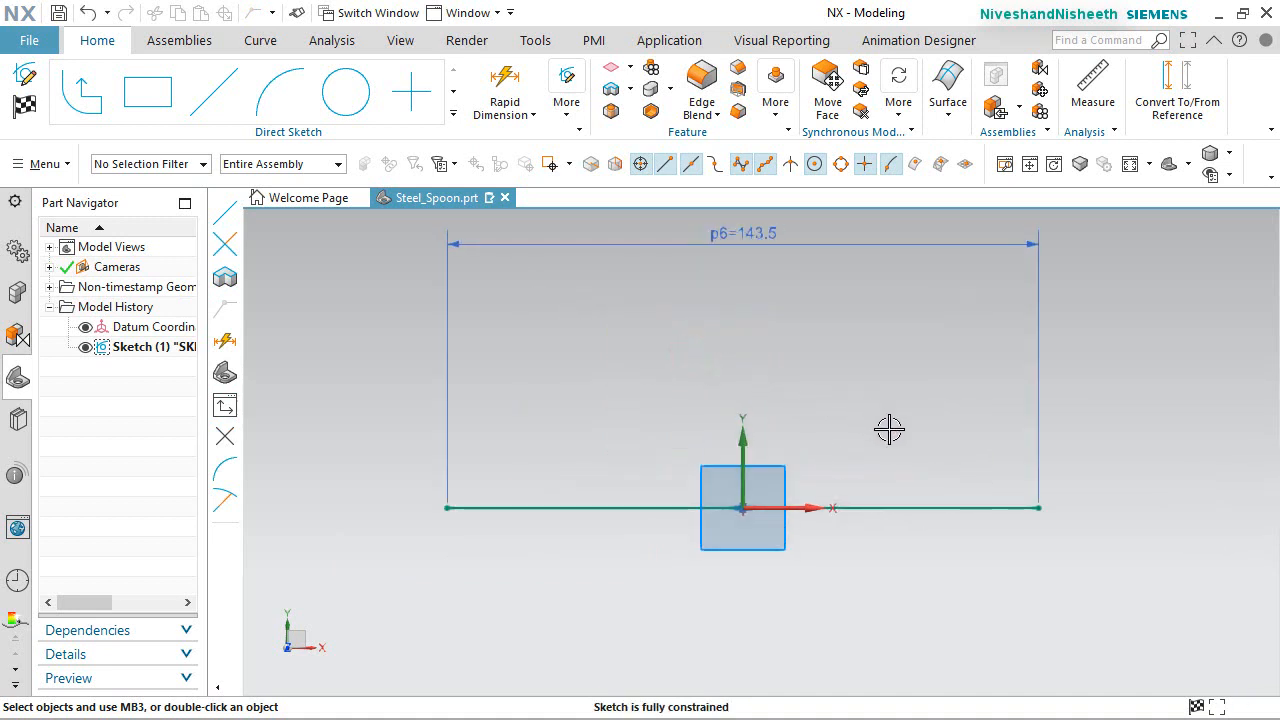
{"action": "left_click", "coordinate": [954, 508]}
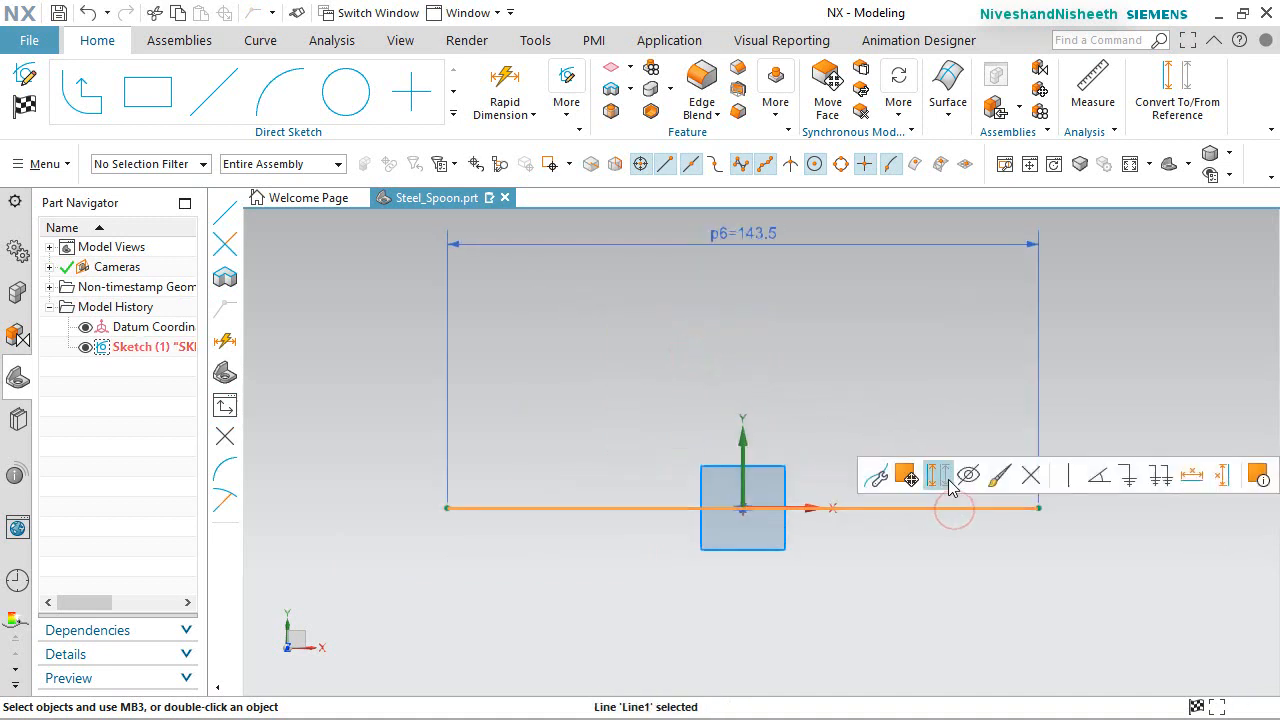
{"action": "left_click", "coordinate": [948, 480]}
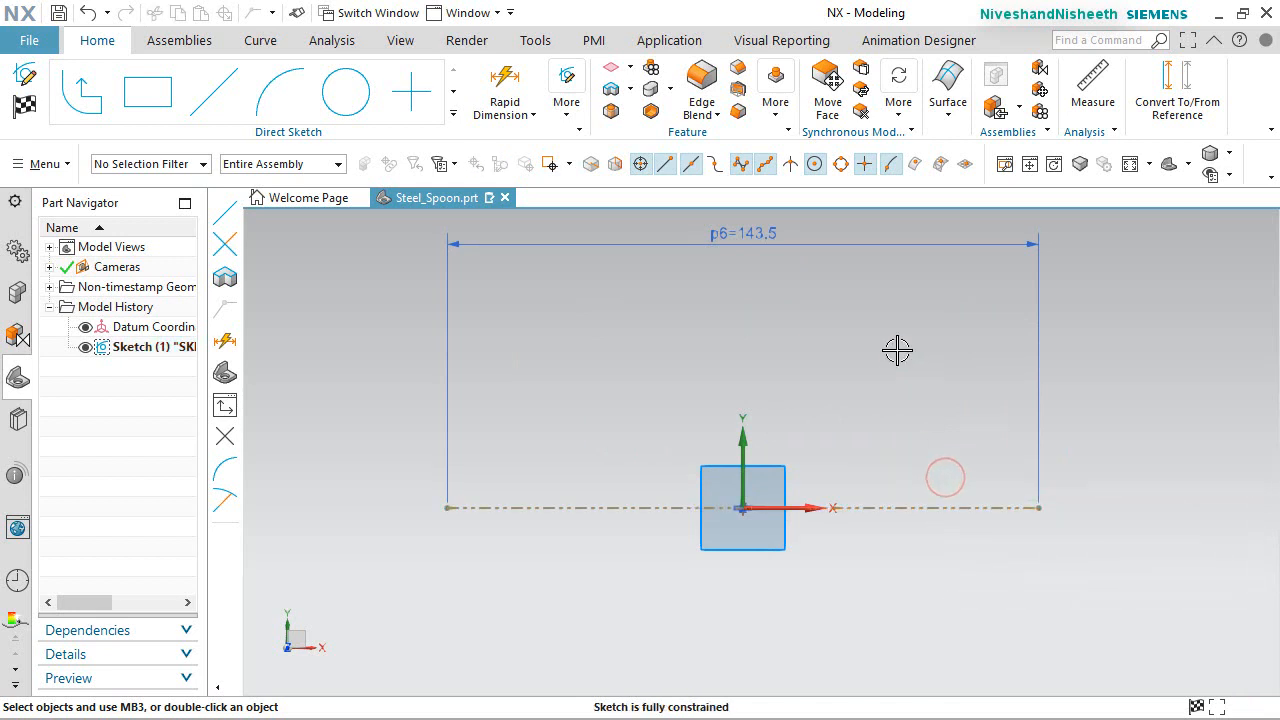
{"action": "left_click", "coordinate": [897, 350]}
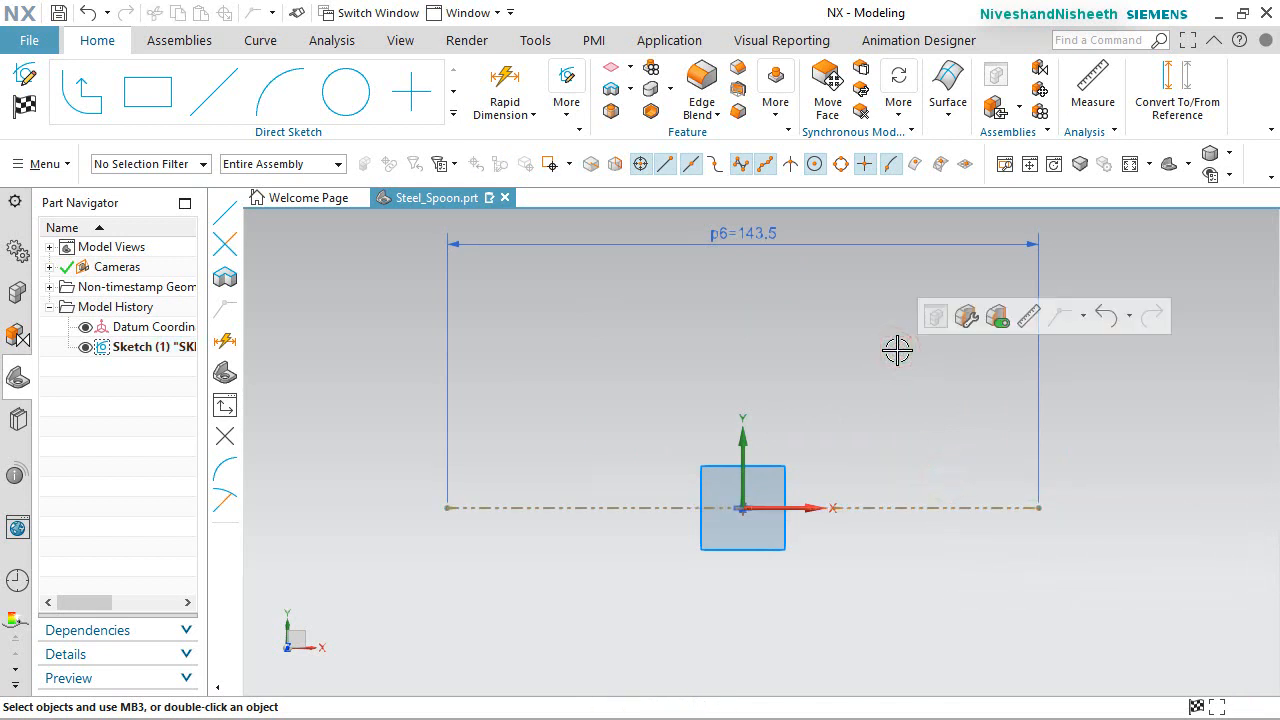
Sketch a centre-and-endpoints arc of about 22 mm radius near the reference line's left end, centred on the line and bulging left.
{"action": "left_click", "coordinate": [285, 93]}
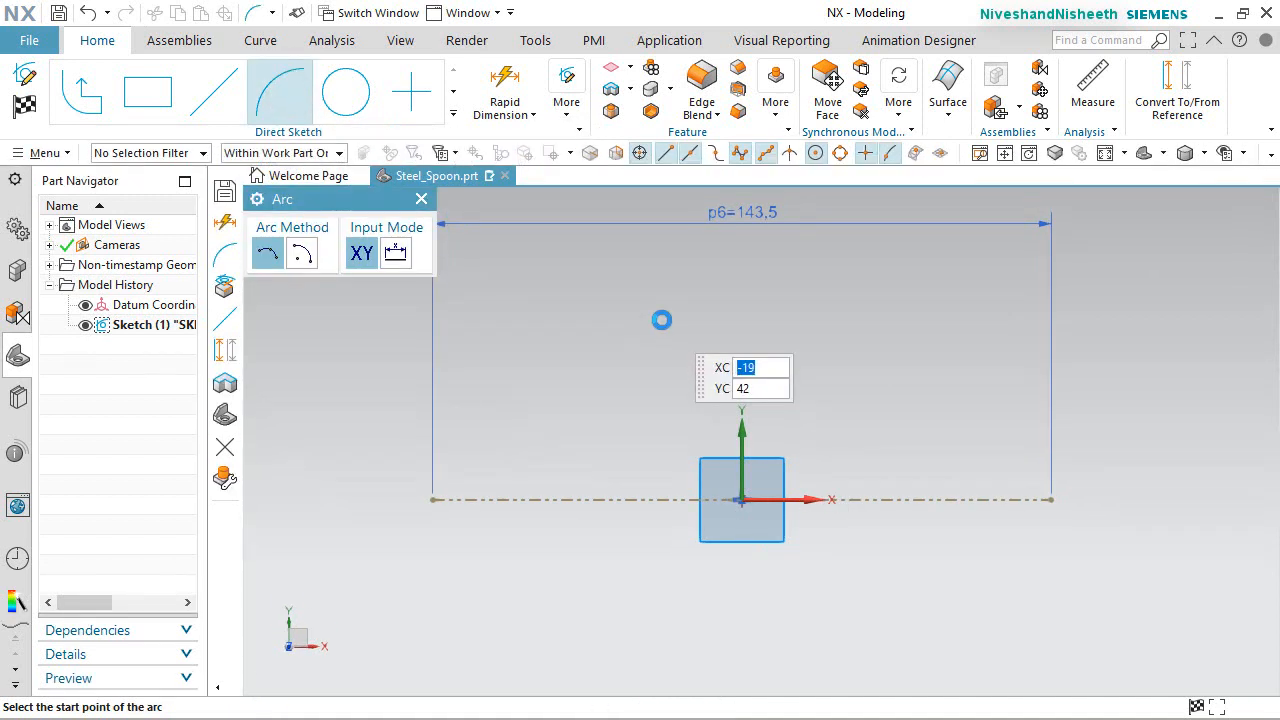
{"action": "left_click", "coordinate": [301, 256]}
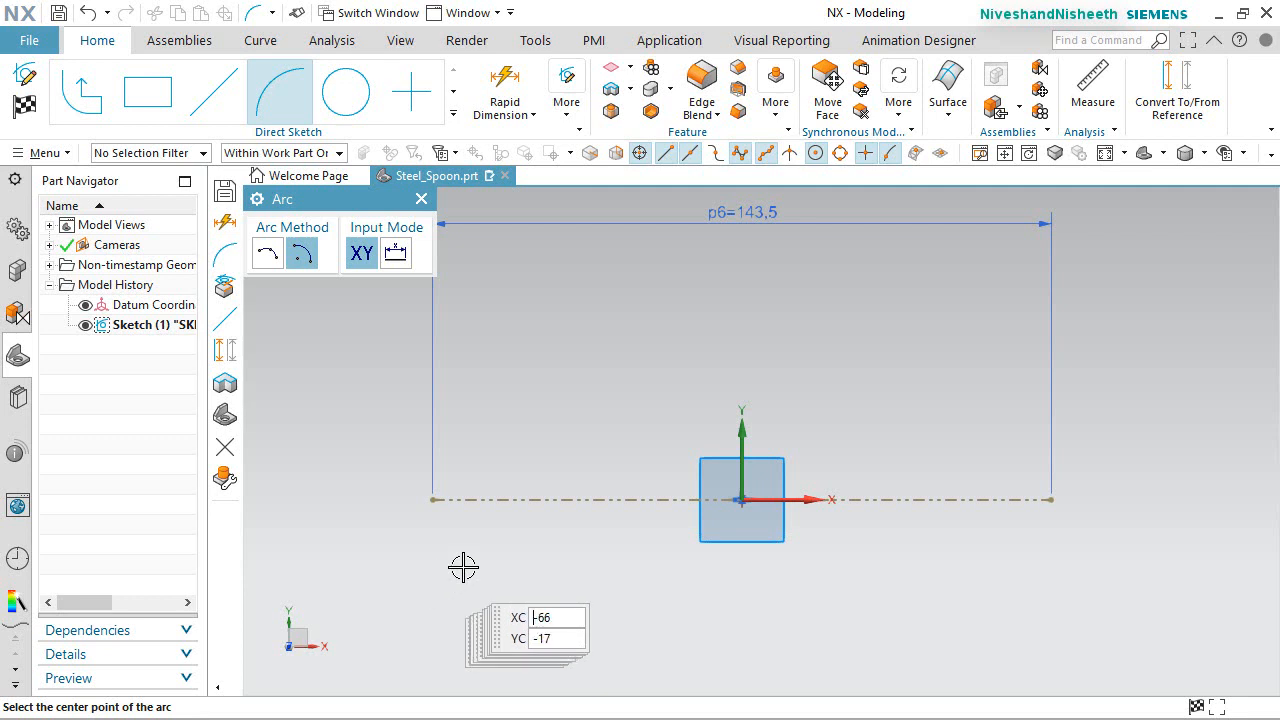
{"action": "left_click", "coordinate": [545, 505]}
{"action": "left_click", "coordinate": [545, 503]}
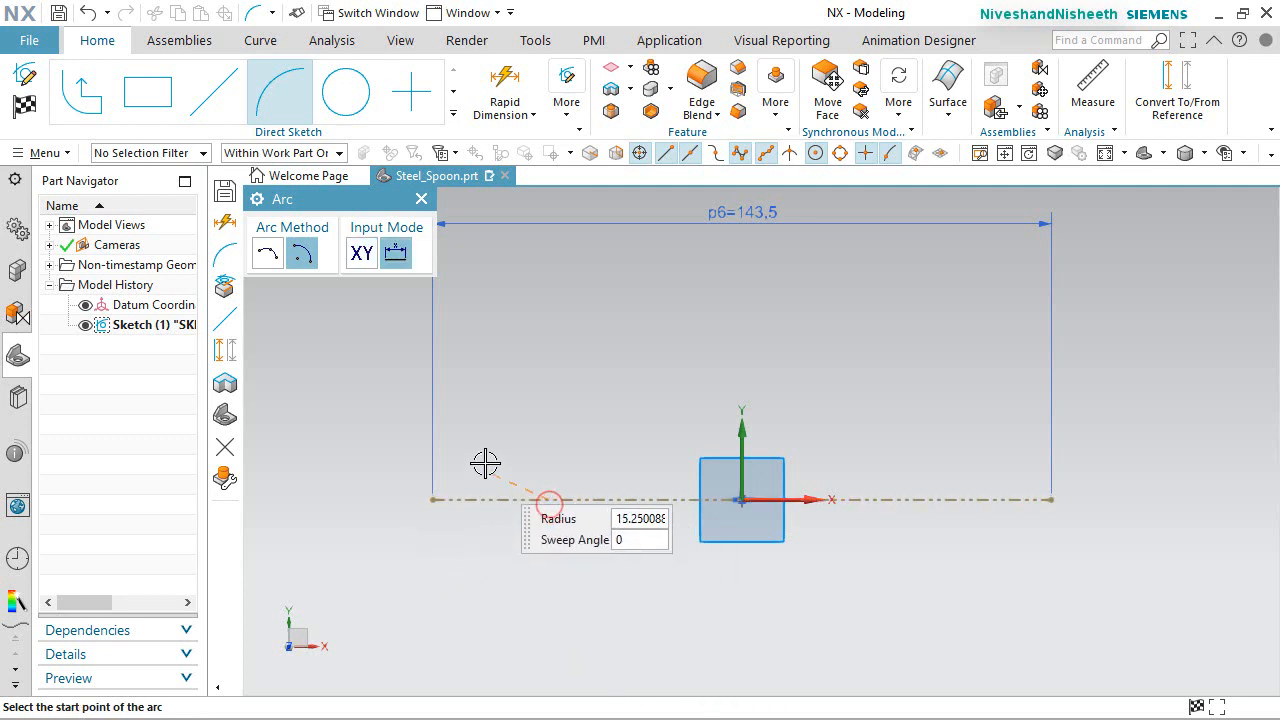
{"action": "left_click", "coordinate": [490, 426]}
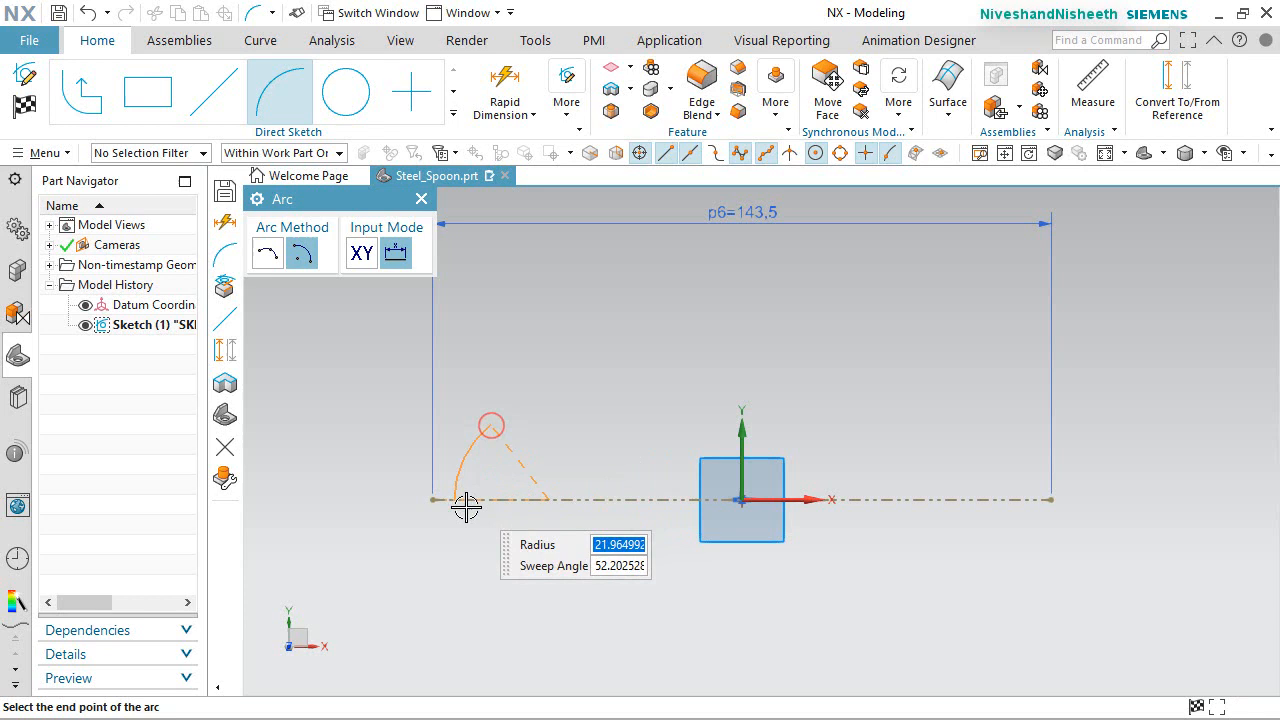
{"action": "left_click", "coordinate": [491, 580]}
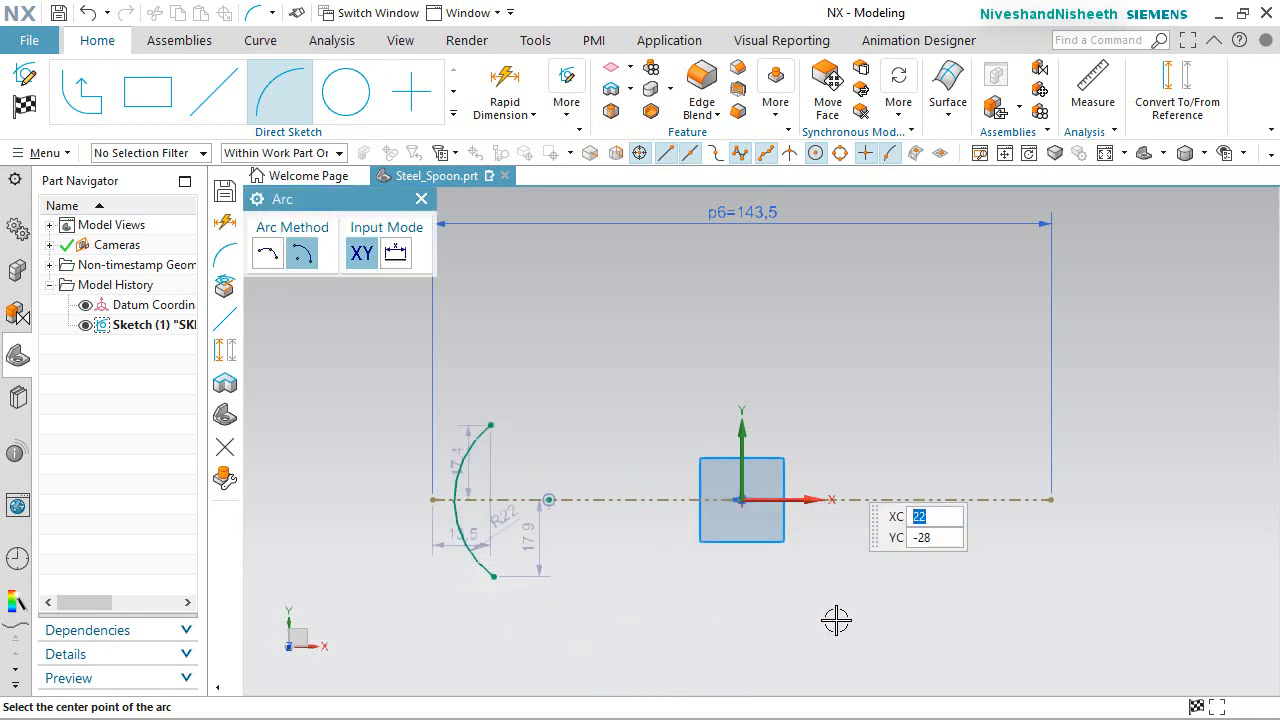
Sketch a second arc of about 11.1 mm radius near the reference line's right end, centred on the line and bulging right.
{"action": "left_click", "coordinate": [975, 498]}
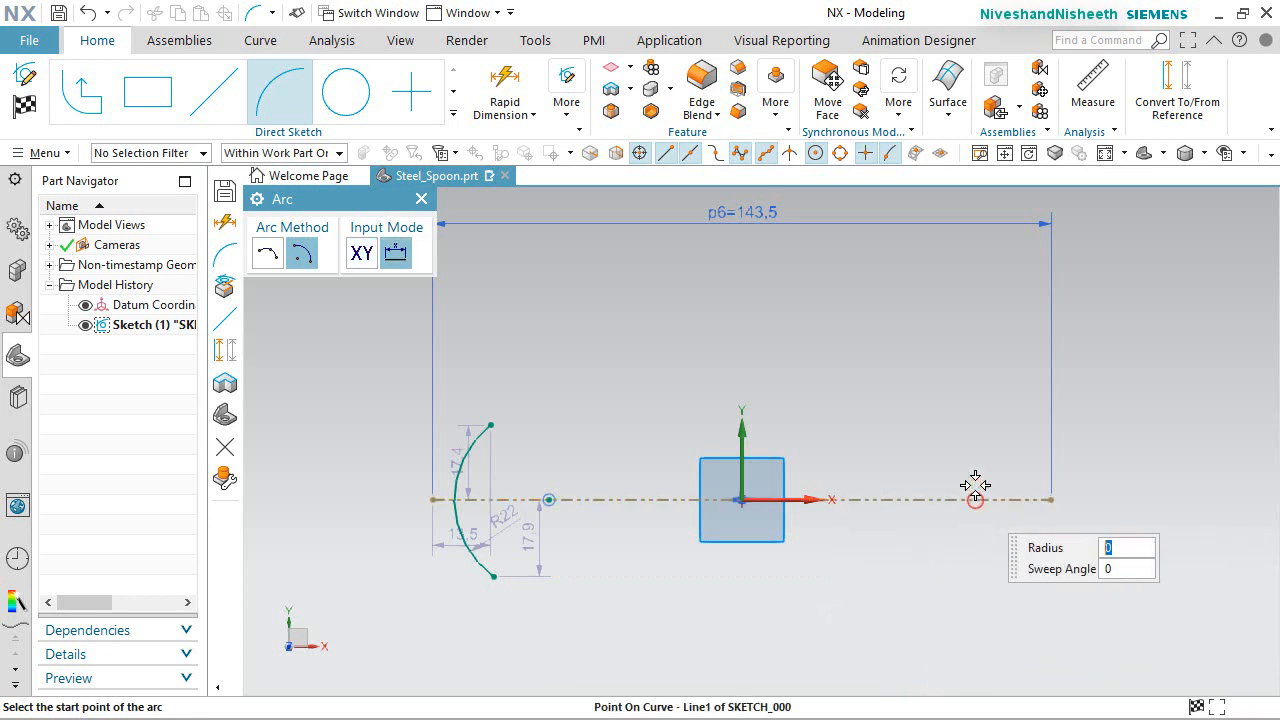
{"action": "left_click", "coordinate": [976, 451]}
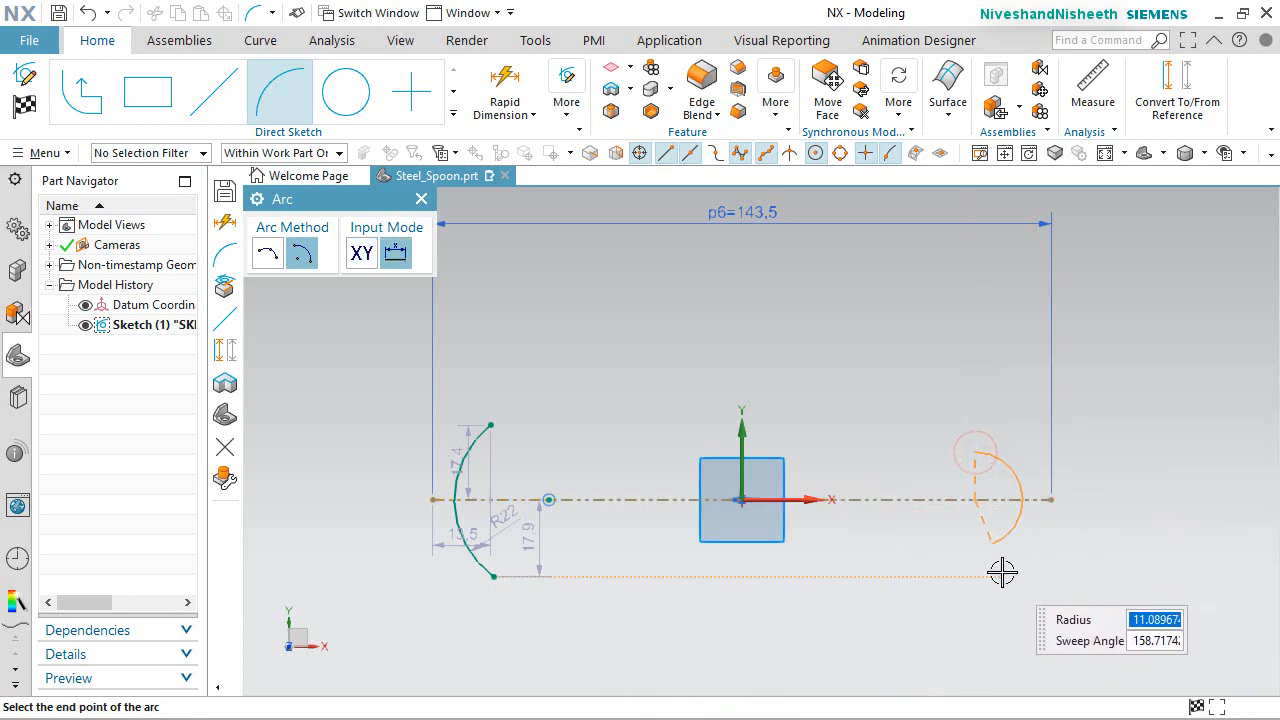
{"action": "left_click", "coordinate": [980, 552]}
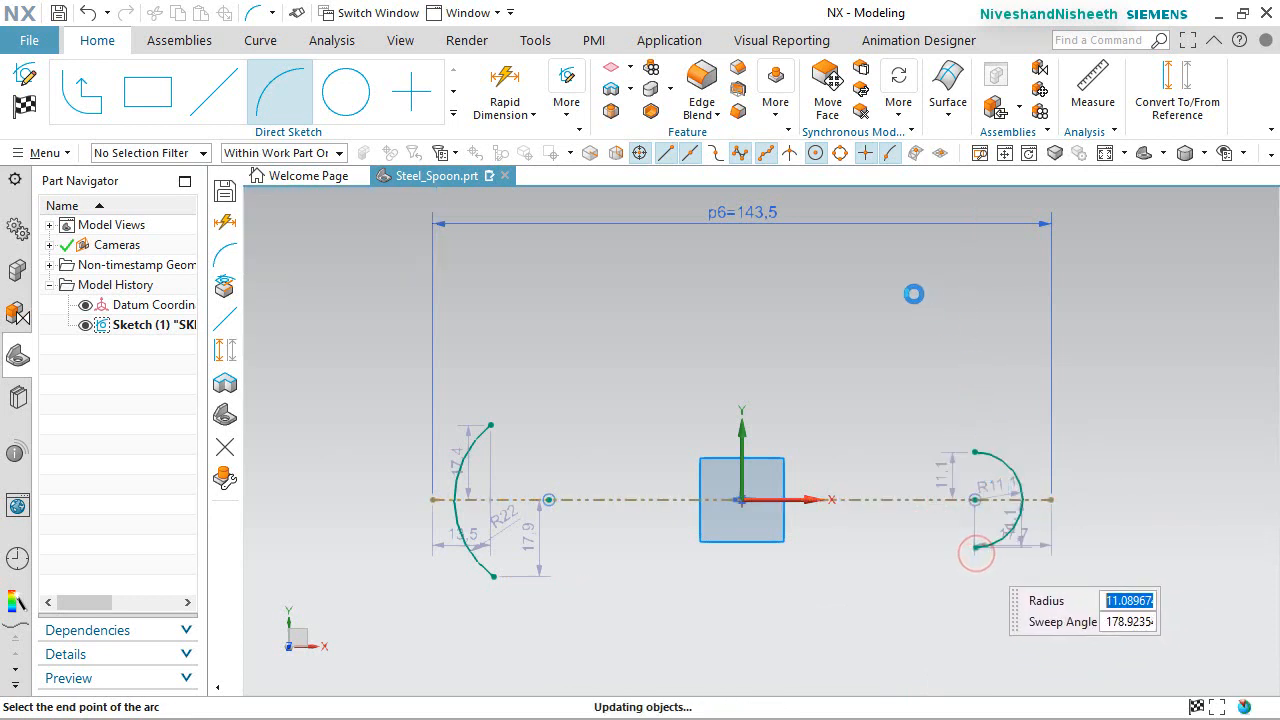
{"action": "right_click", "coordinate": [840, 322]}
{"action": "left_click", "coordinate": [879, 271]}
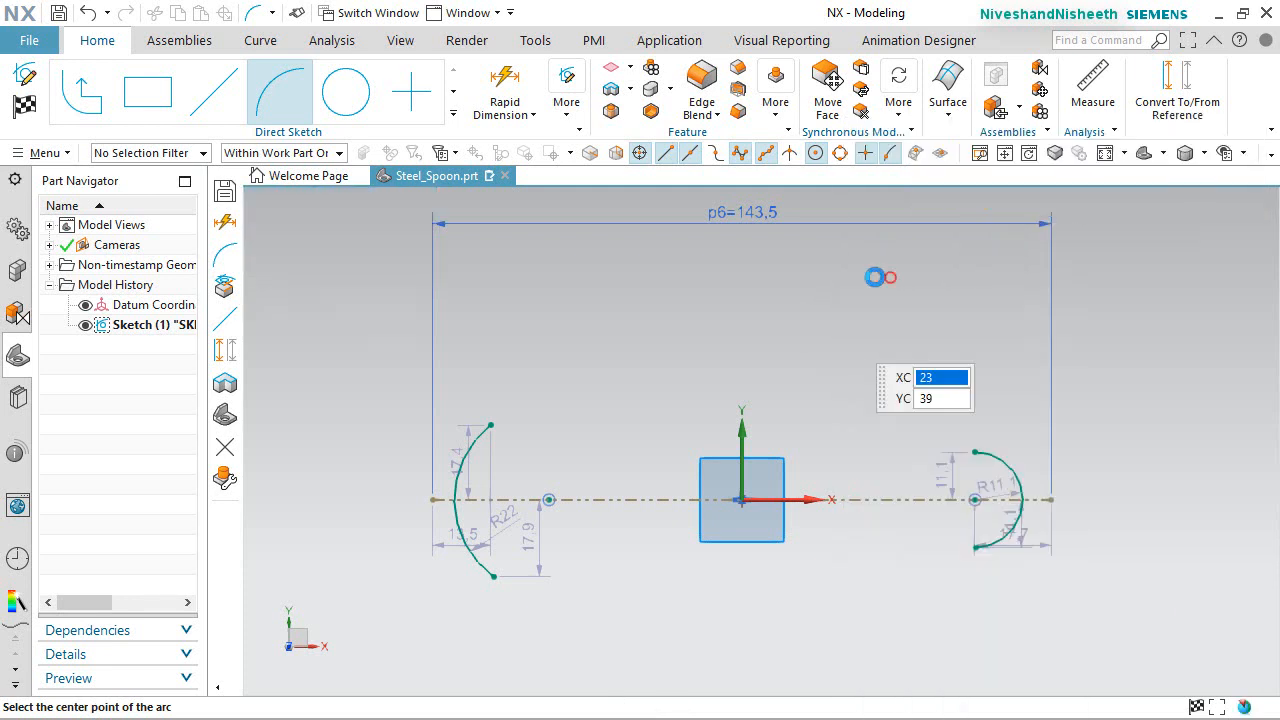
Apply a Vertical Alignment constraint to the two endpoints of the left arc, and likewise to those of the right arc.
{"action": "left_click", "coordinate": [510, 433]}
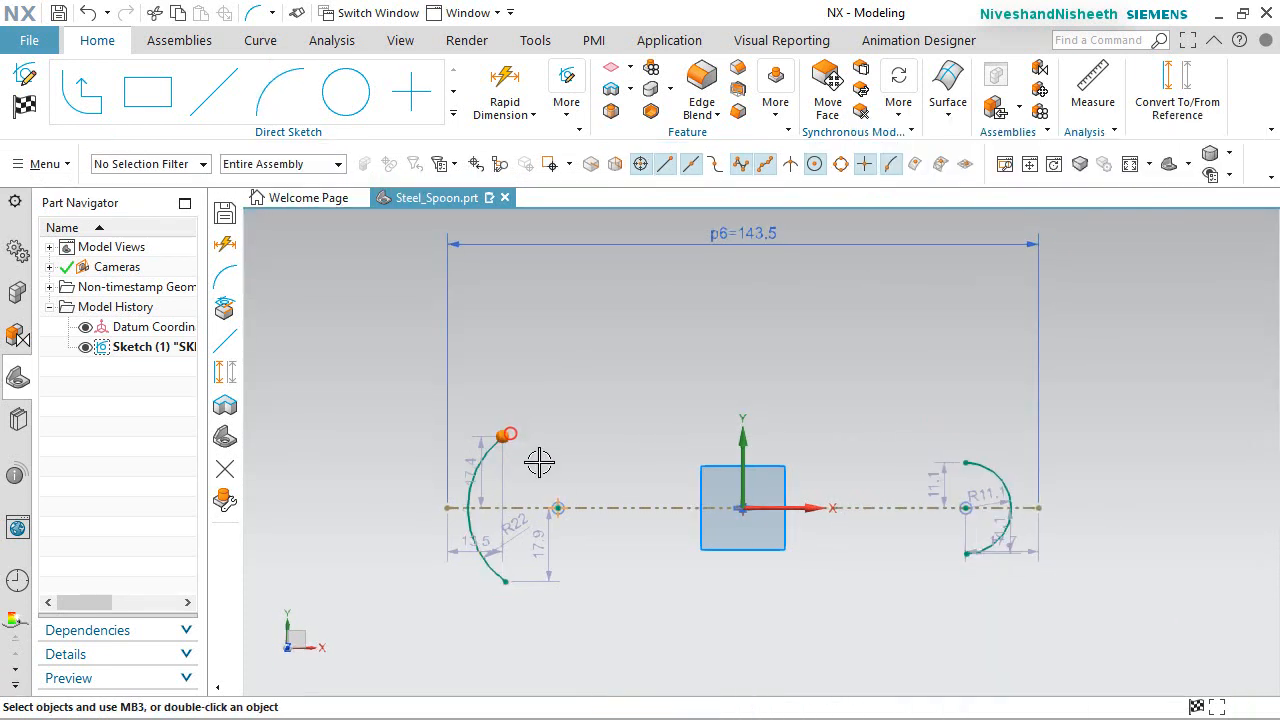
{"action": "left_click", "coordinate": [506, 583]}
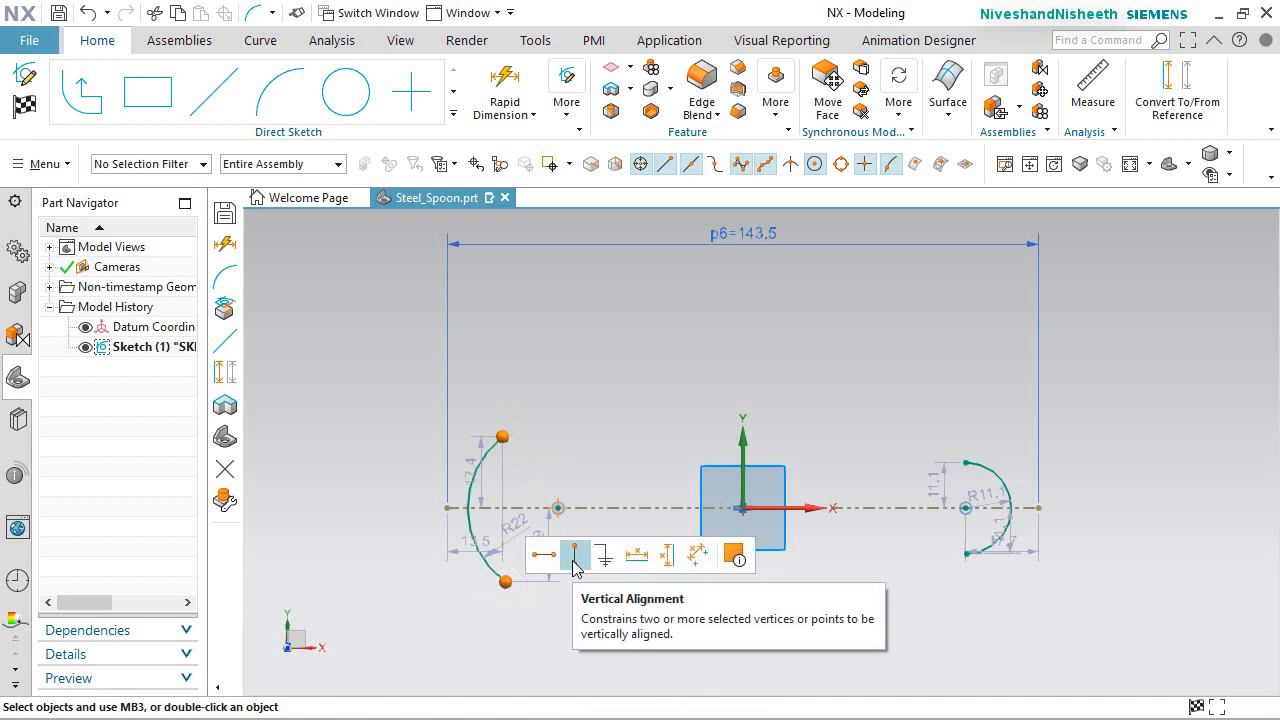
{"action": "left_click", "coordinate": [574, 561]}
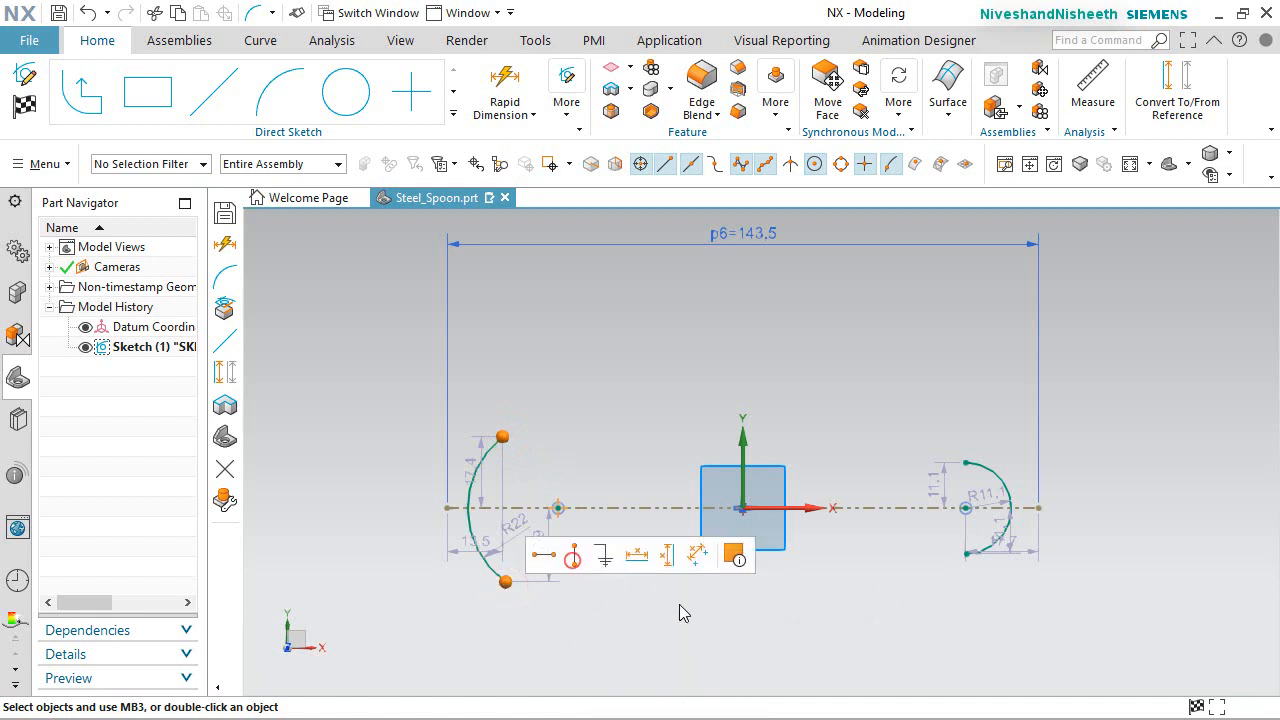
{"action": "left_click", "coordinate": [962, 460]}
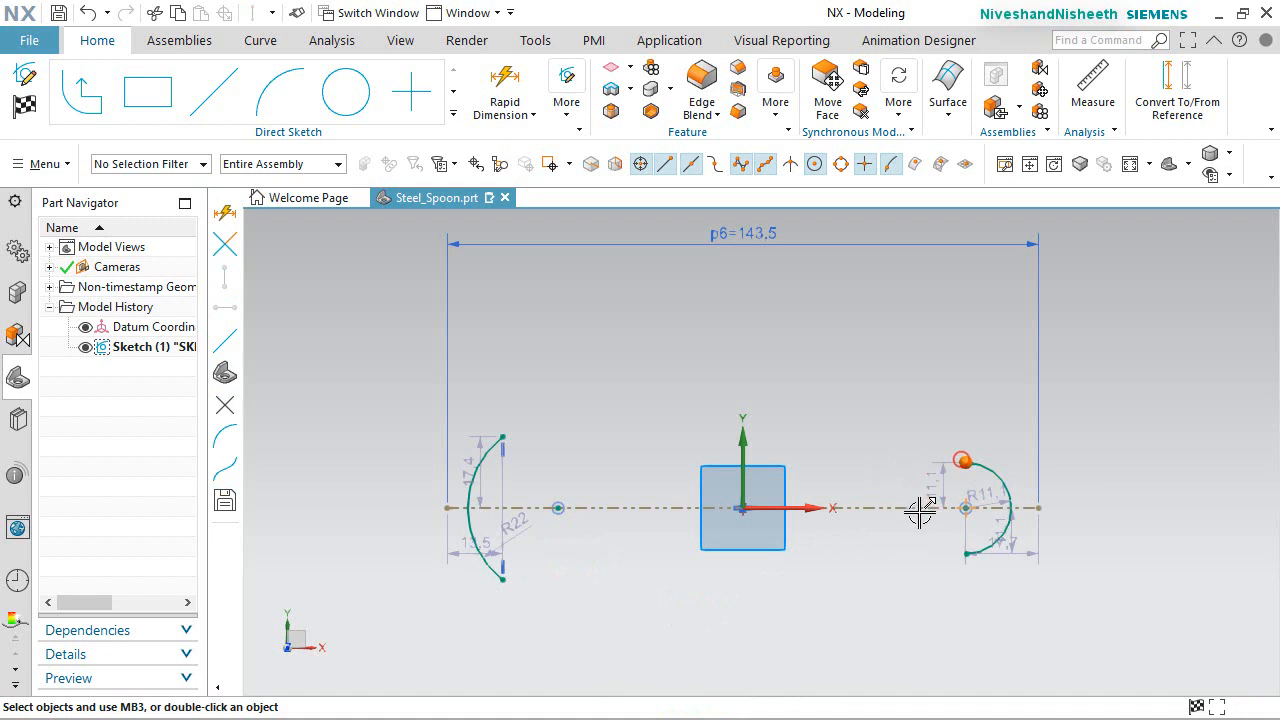
{"action": "left_click", "coordinate": [965, 552]}
{"action": "left_click", "coordinate": [1036, 520]}
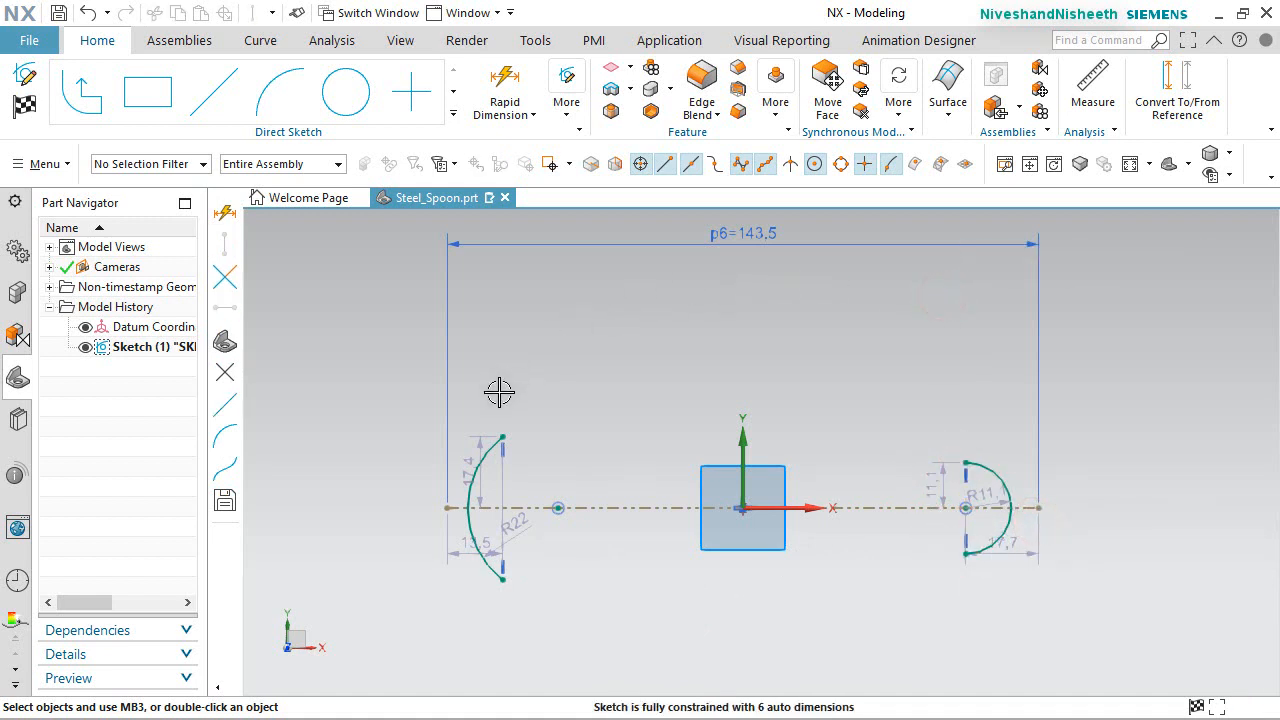
Make the left arc's midpoint coincident with the left endpoint of the reference line.
{"action": "scroll", "coordinate": [468, 505], "scroll_direction": "up", "scroll_amount": 4}
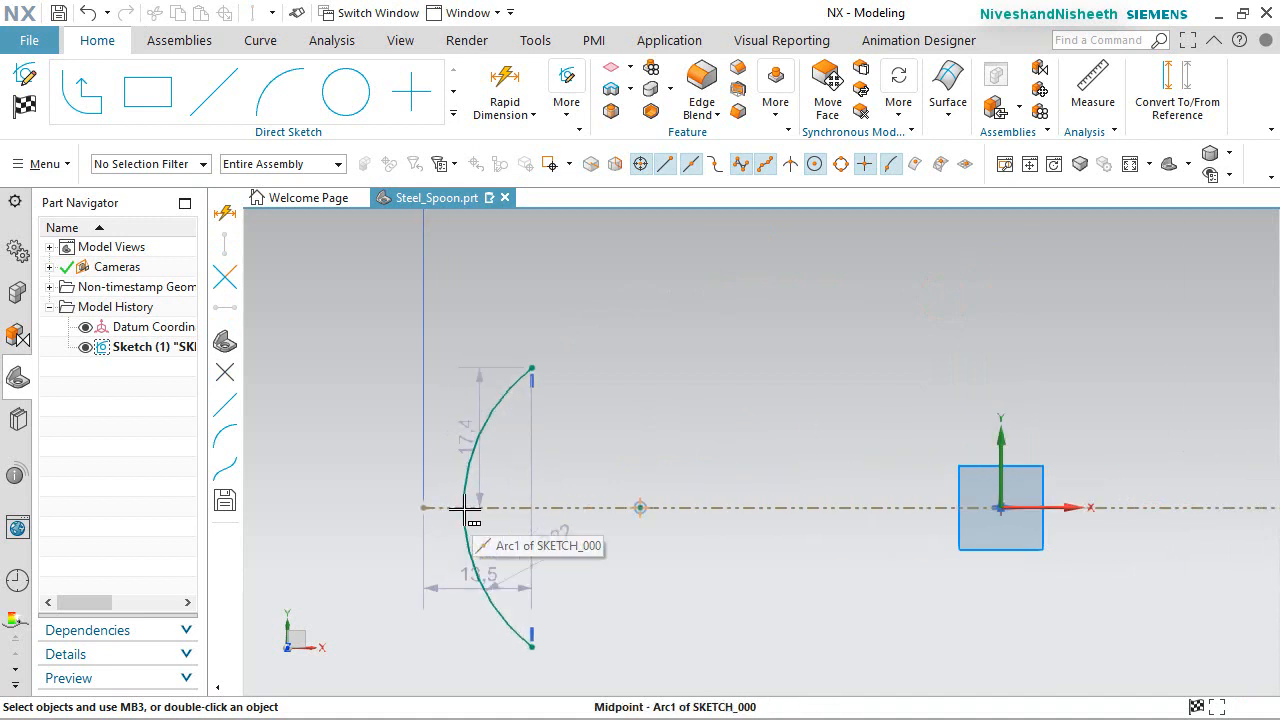
{"action": "left_click", "coordinate": [464, 508]}
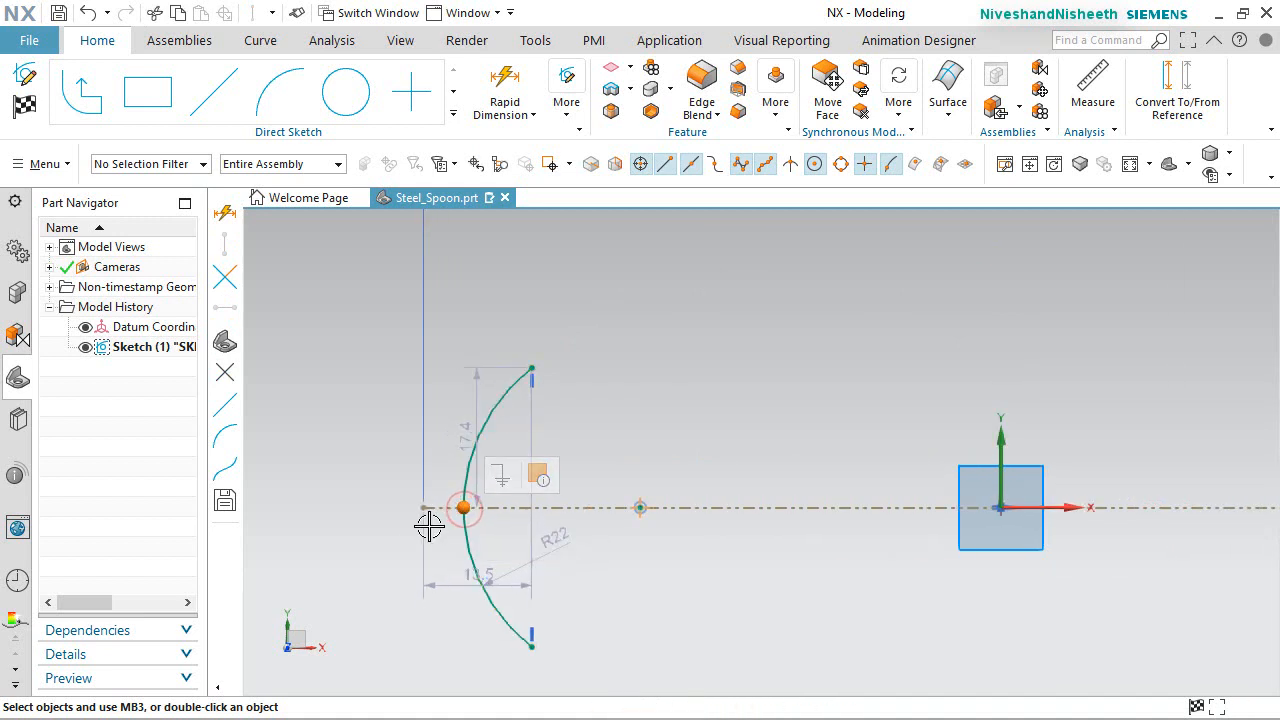
{"action": "left_click", "coordinate": [421, 508]}
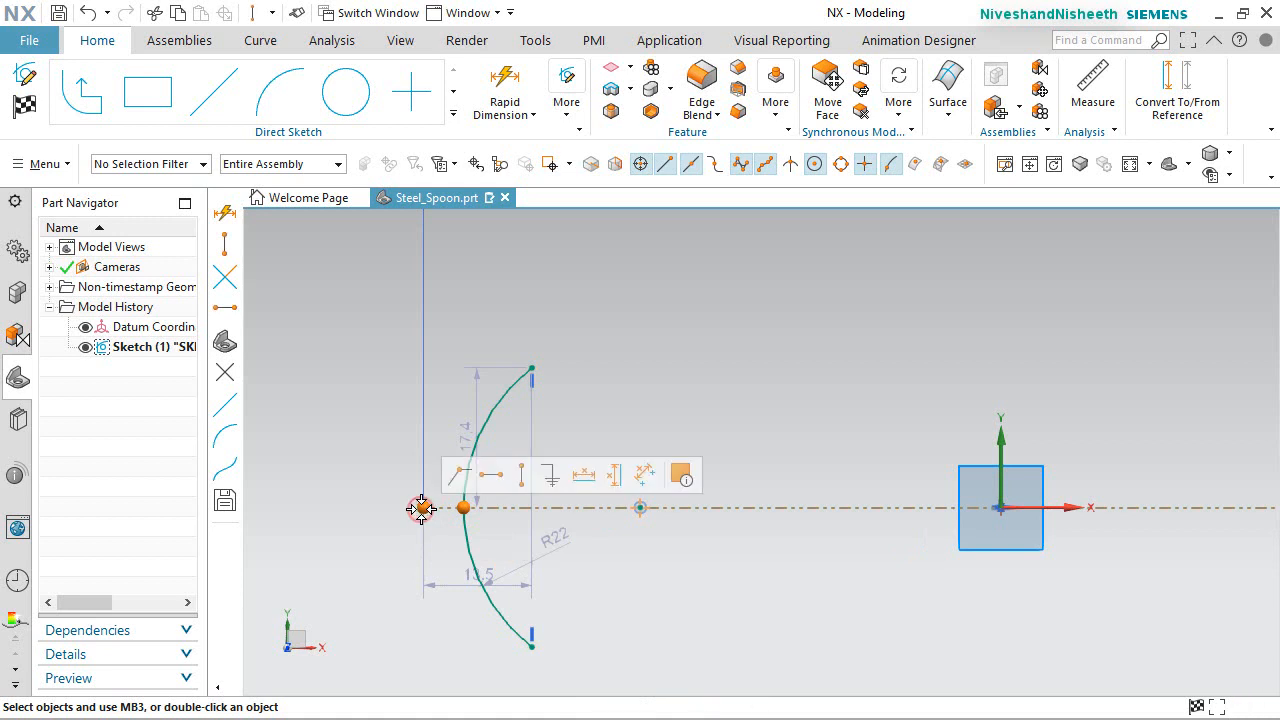
{"action": "left_click", "coordinate": [461, 481]}
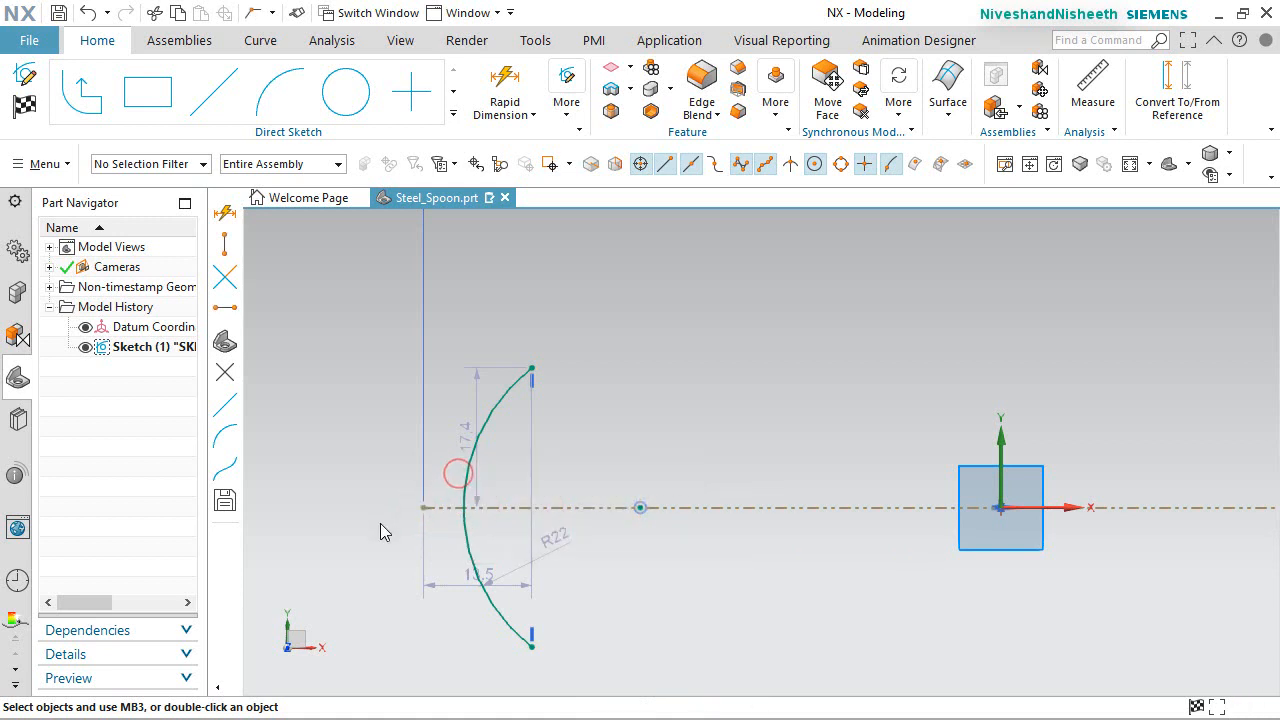
Make the right arc's midpoint coincident with the right endpoint of the reference line.
{"action": "scroll", "coordinate": [380, 522], "scroll_direction": "down", "scroll_amount": 2}
{"action": "scroll", "coordinate": [380, 523], "scroll_direction": "down", "scroll_amount": 1}
{"action": "scroll", "coordinate": [1005, 520], "scroll_direction": "up", "scroll_amount": 4}
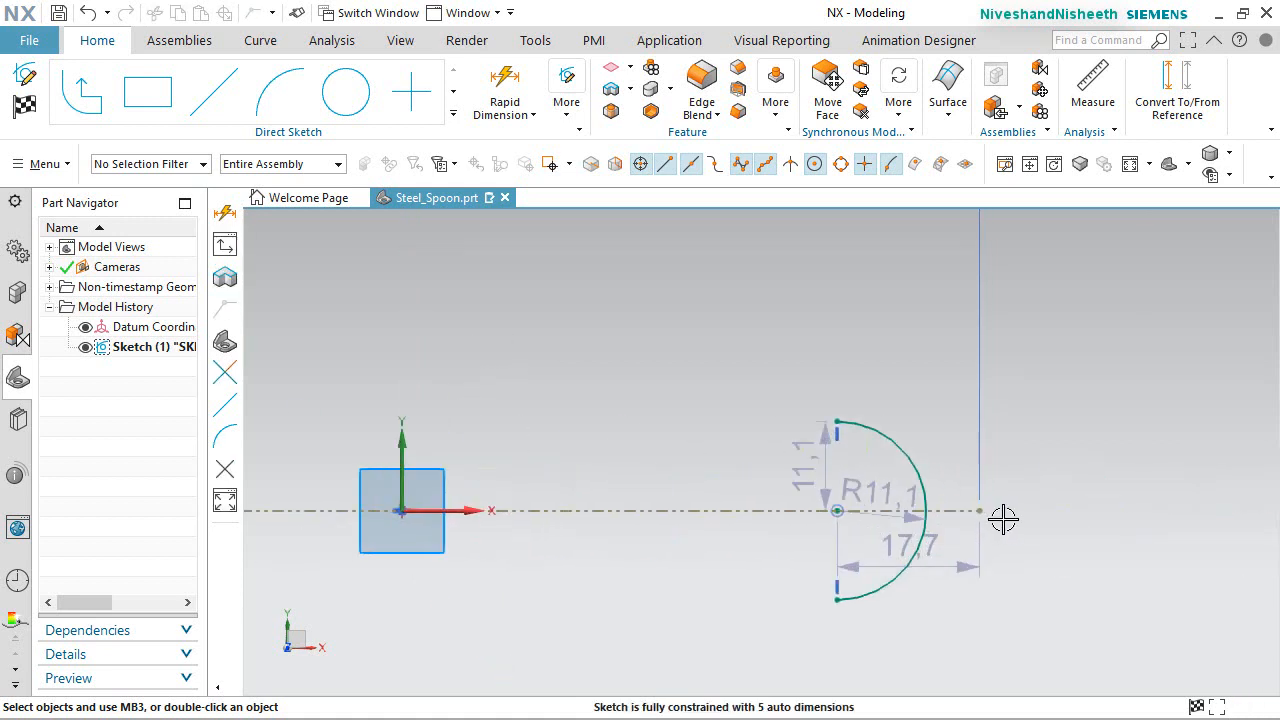
{"action": "left_click", "coordinate": [910, 508]}
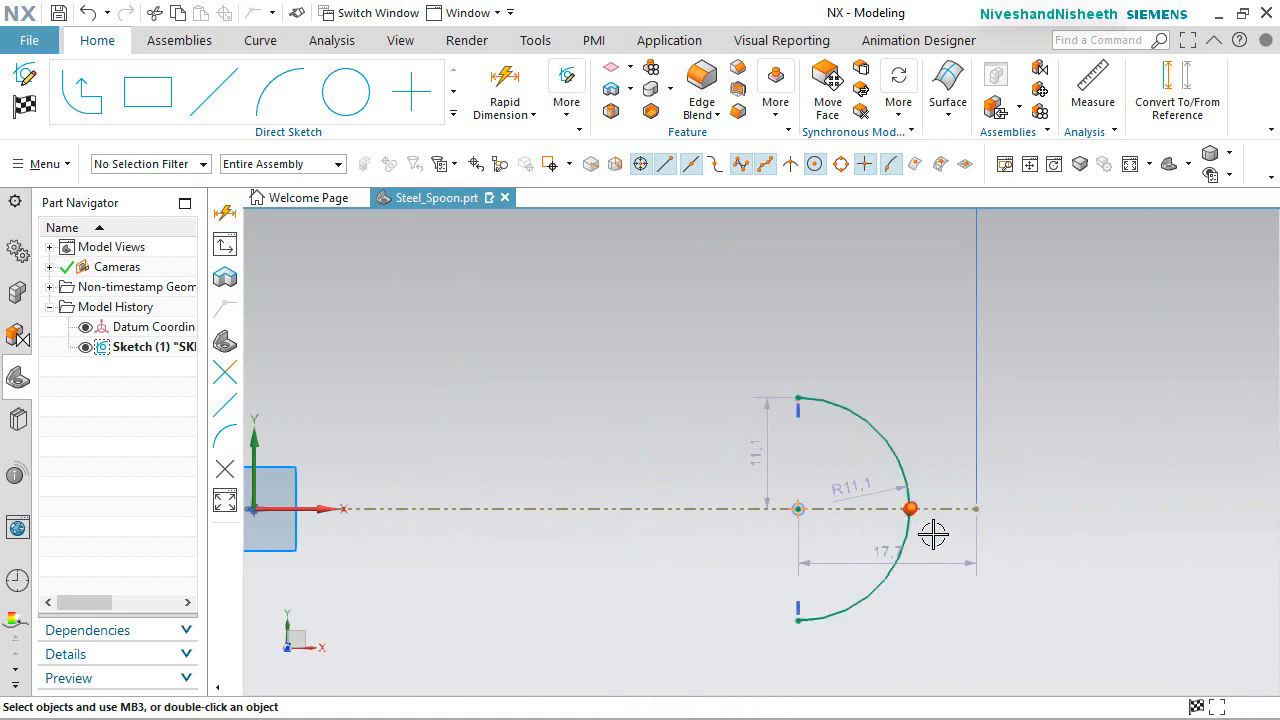
{"action": "left_click", "coordinate": [979, 508]}
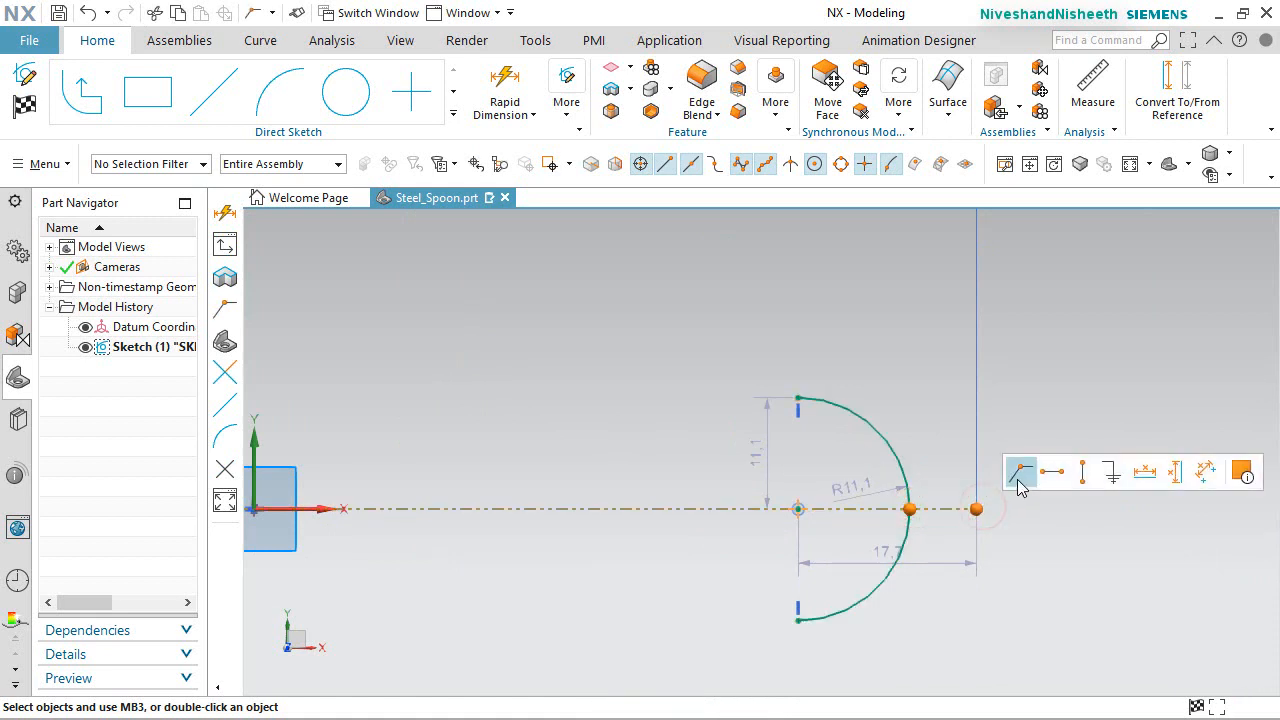
{"action": "left_click", "coordinate": [1020, 482]}
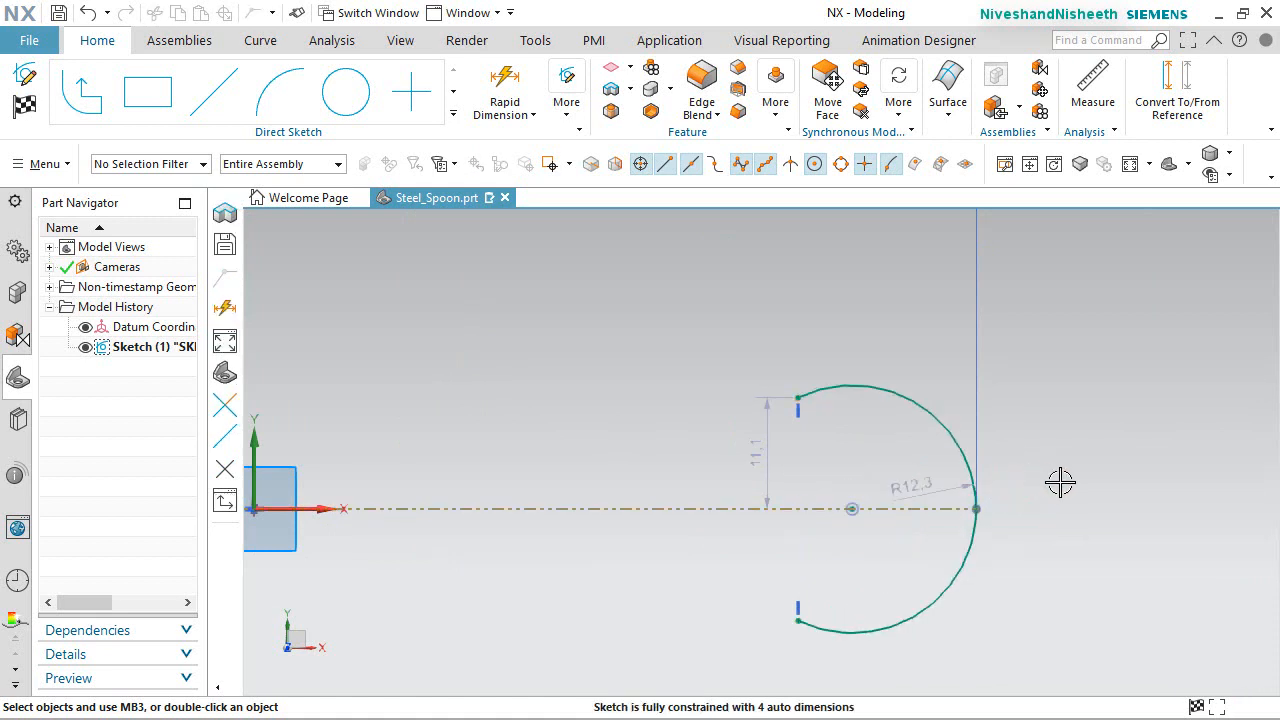
Move the right arc's radius dimension outside the arc and set the radius to 6 mm.
{"action": "left_click", "coordinate": [1061, 482]}
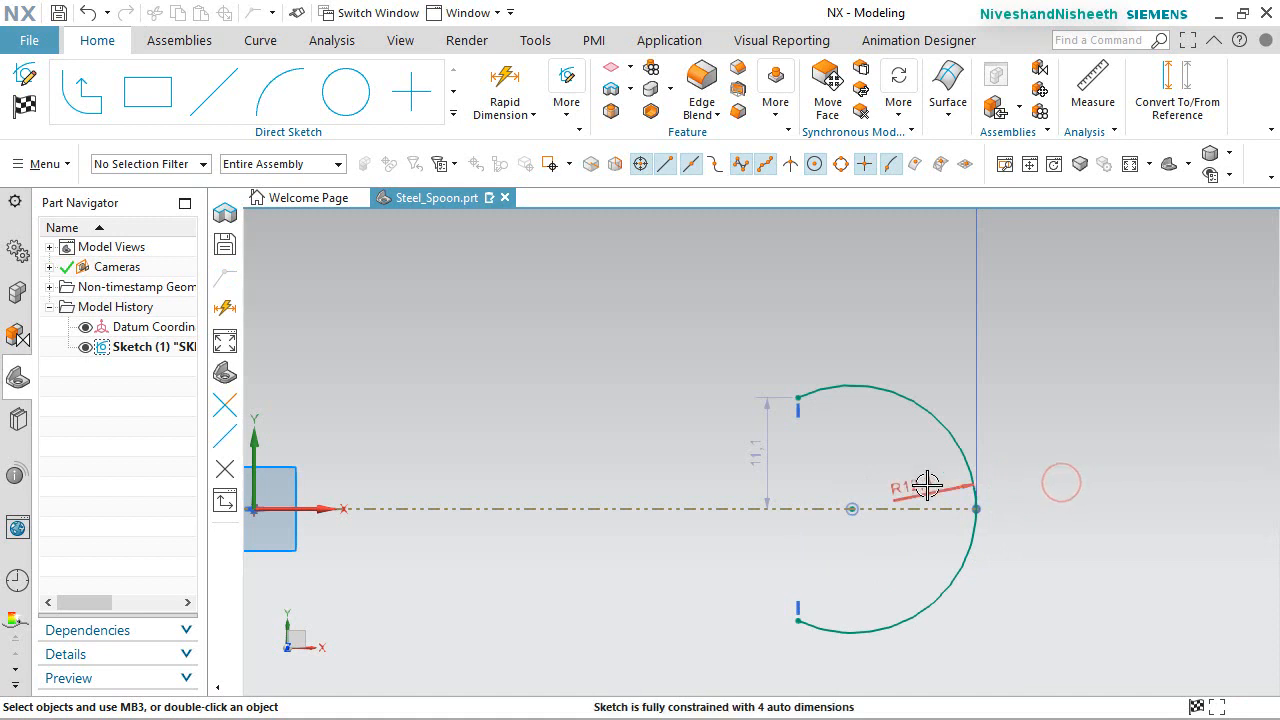
{"action": "left_click_drag", "start_coordinate": [927, 485], "coordinate": [1036, 421]}
{"action": "double_click", "coordinate": [1036, 421]}
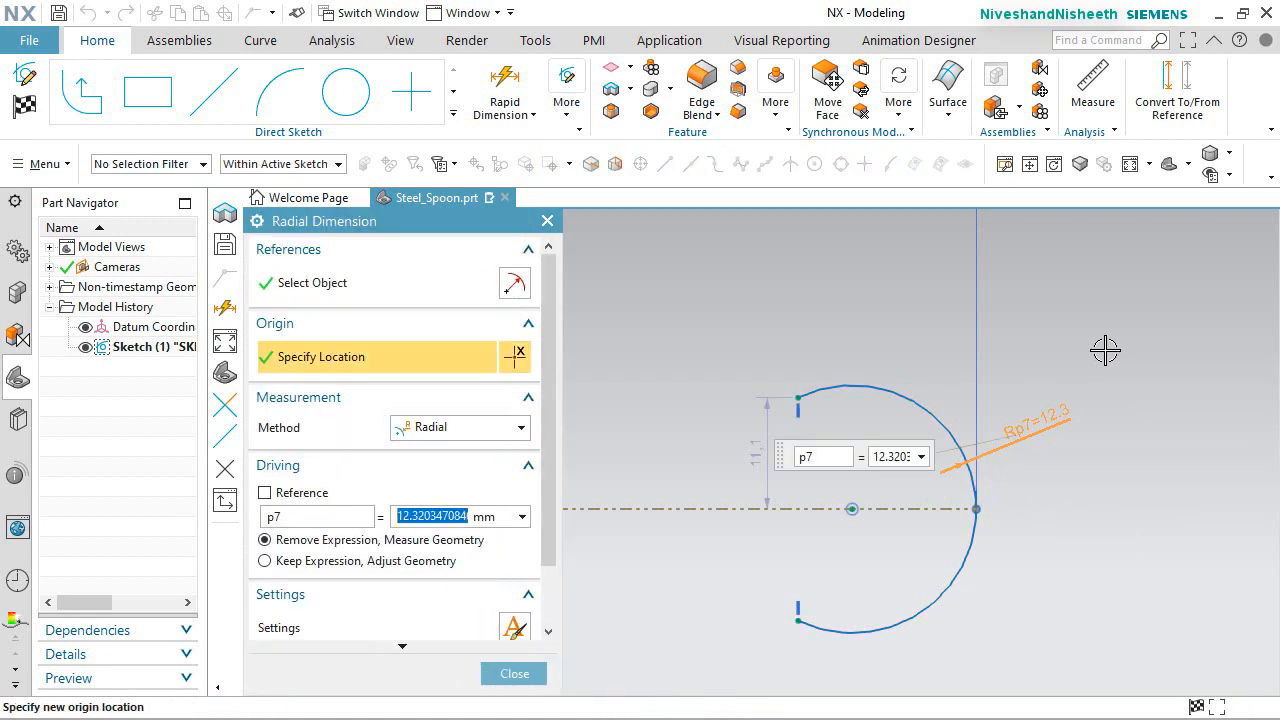
{"action": "type", "text": "6"}
{"action": "key", "text": "Return"}
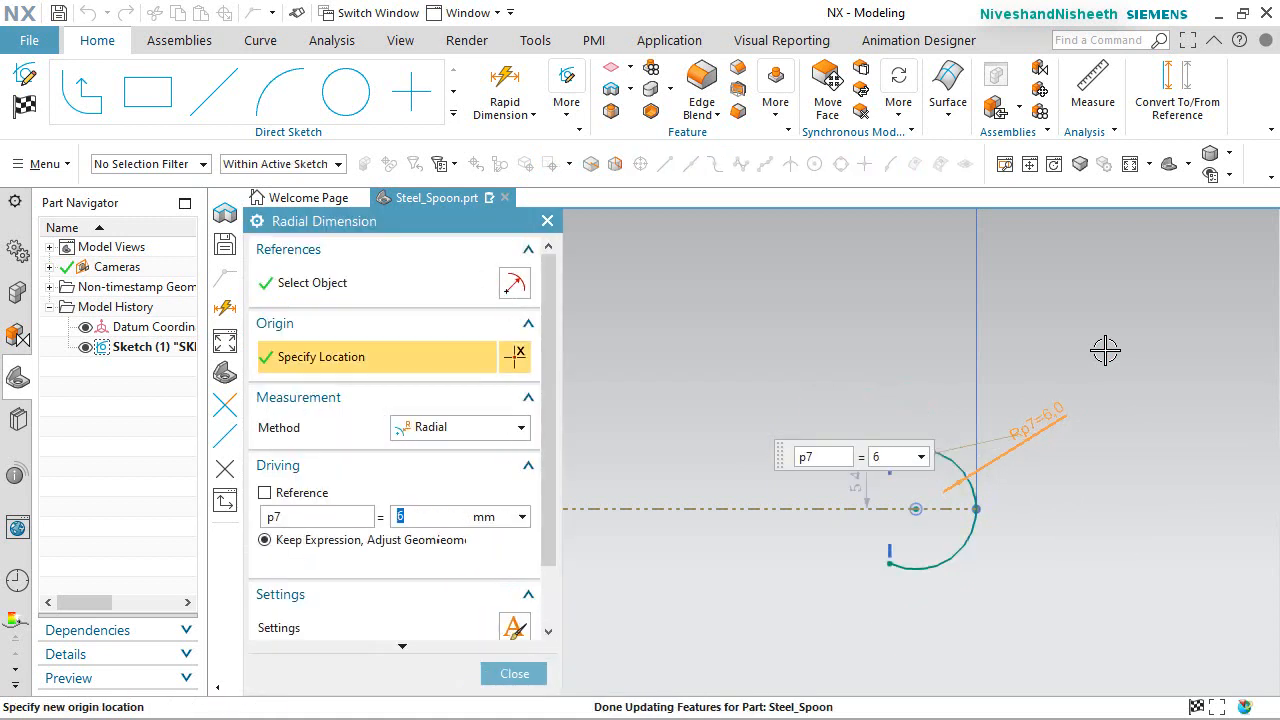
{"action": "left_click", "coordinate": [514, 674]}
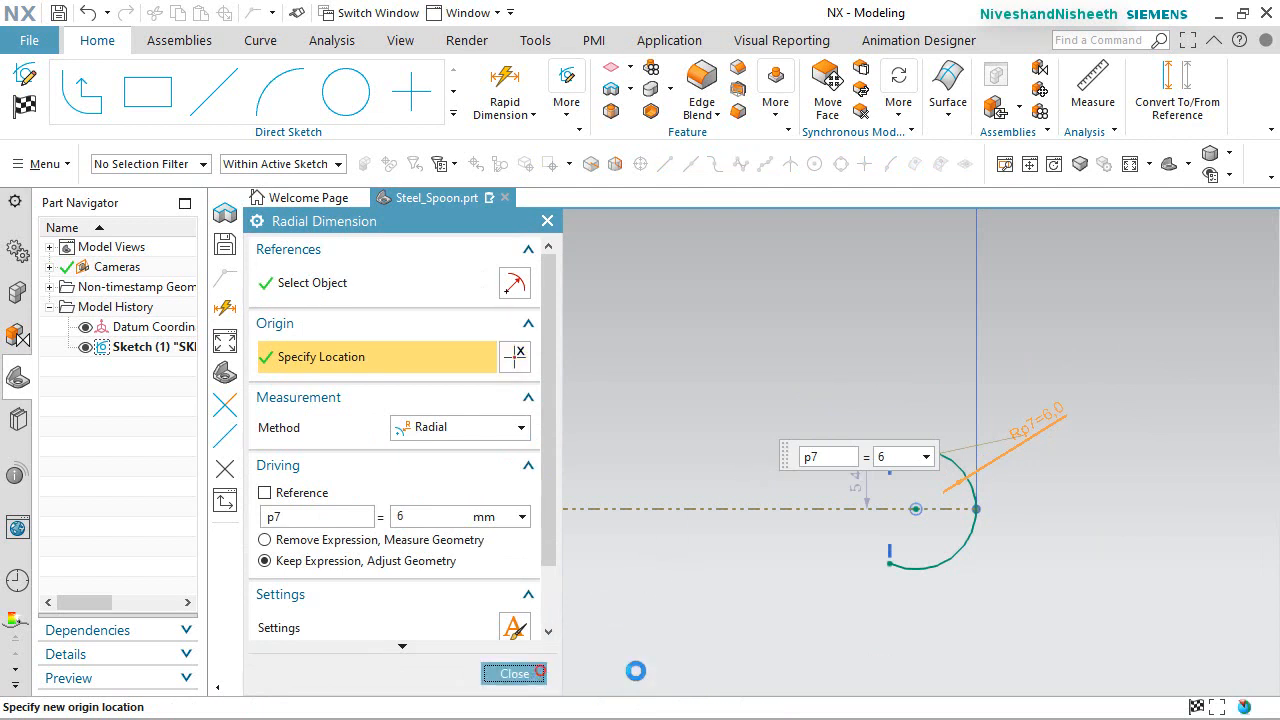
{"action": "scroll", "coordinate": [1024, 527], "scroll_direction": "up", "scroll_amount": 1}
{"action": "left_click", "coordinate": [1024, 527]}
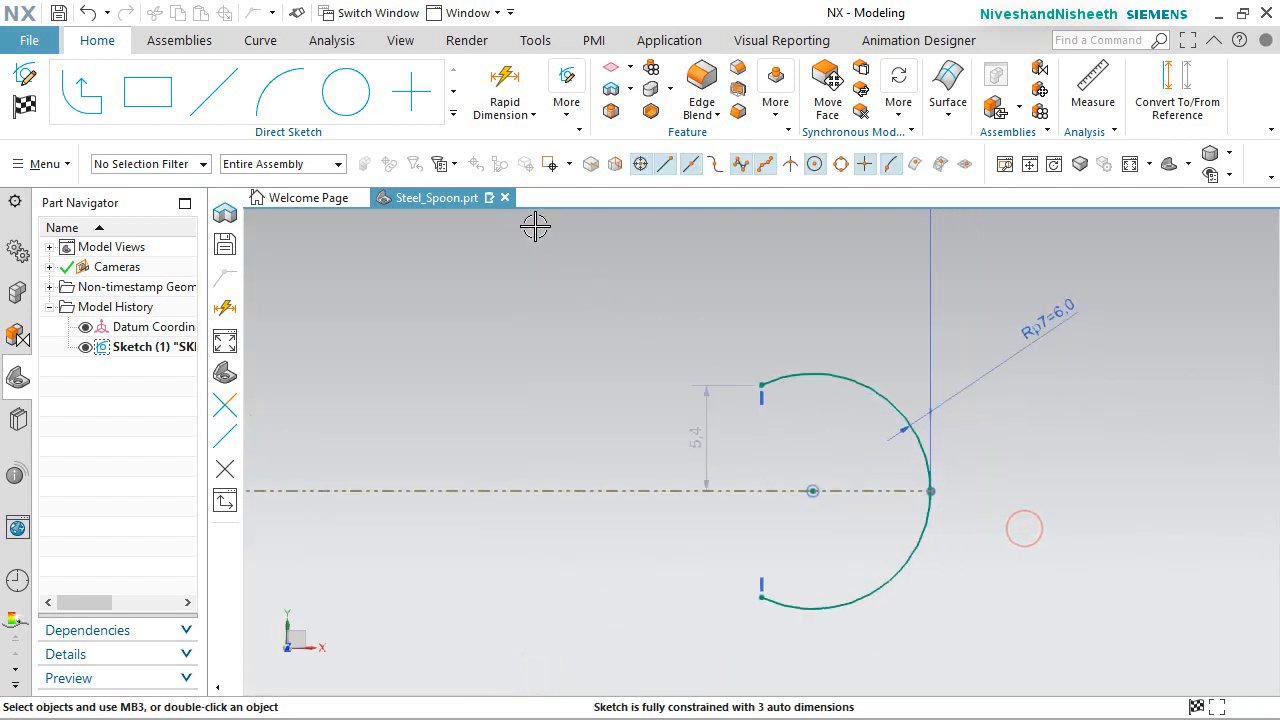
Dimension the vertical distance between the right arc's two endpoints and set it to 12 mm.
{"action": "left_click", "coordinate": [505, 78]}
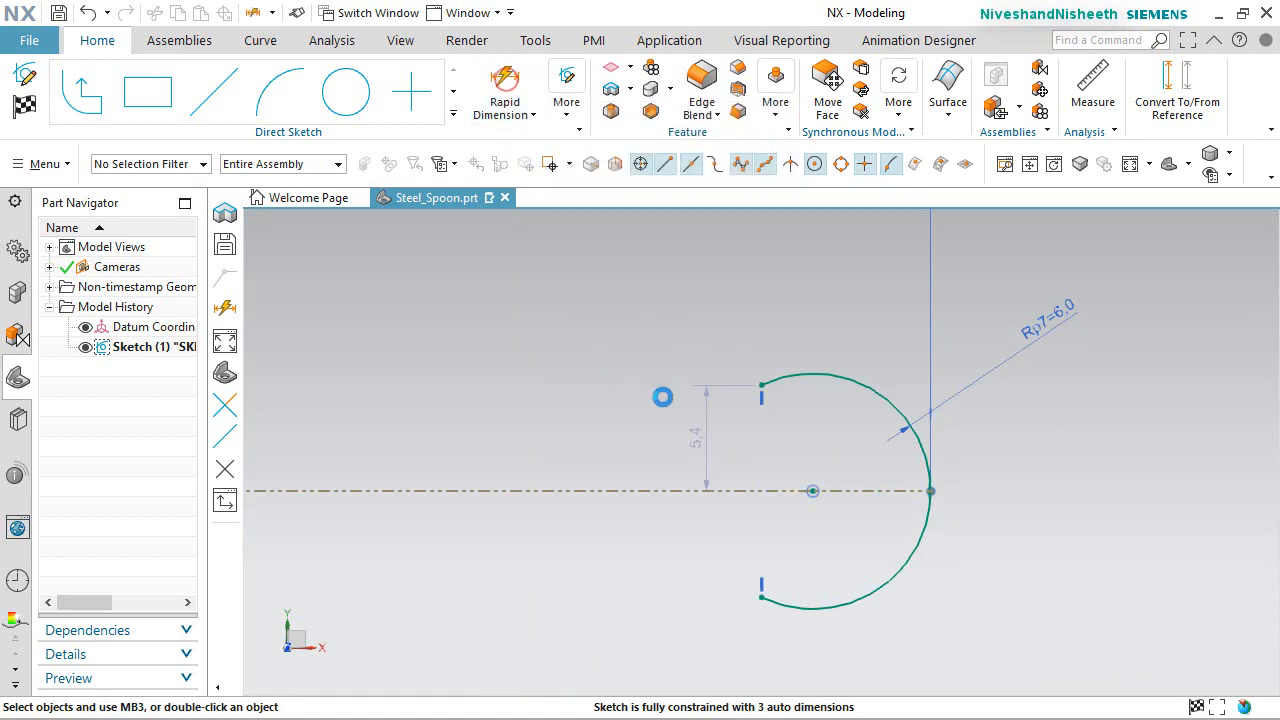
{"action": "left_click", "coordinate": [757, 370]}
{"action": "left_click", "coordinate": [759, 586]}
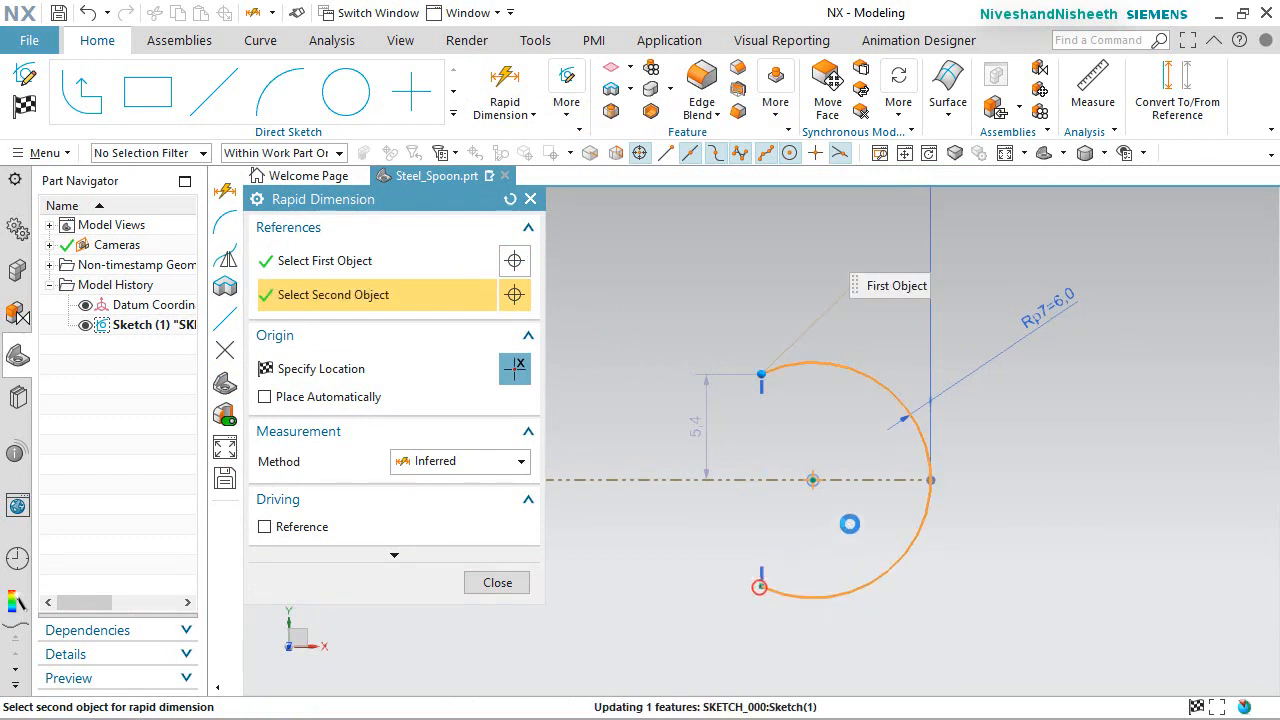
{"action": "left_click", "coordinate": [1055, 467]}
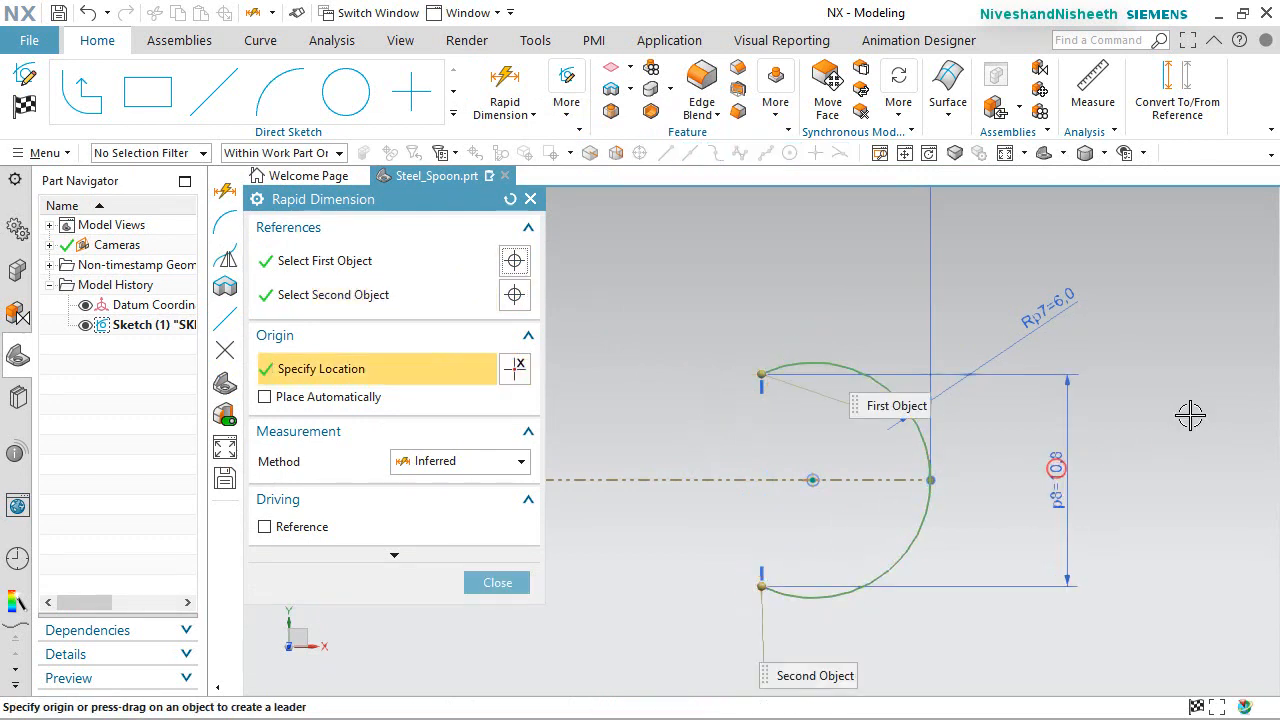
{"action": "type", "text": "10"}
{"action": "key", "text": "Return"}
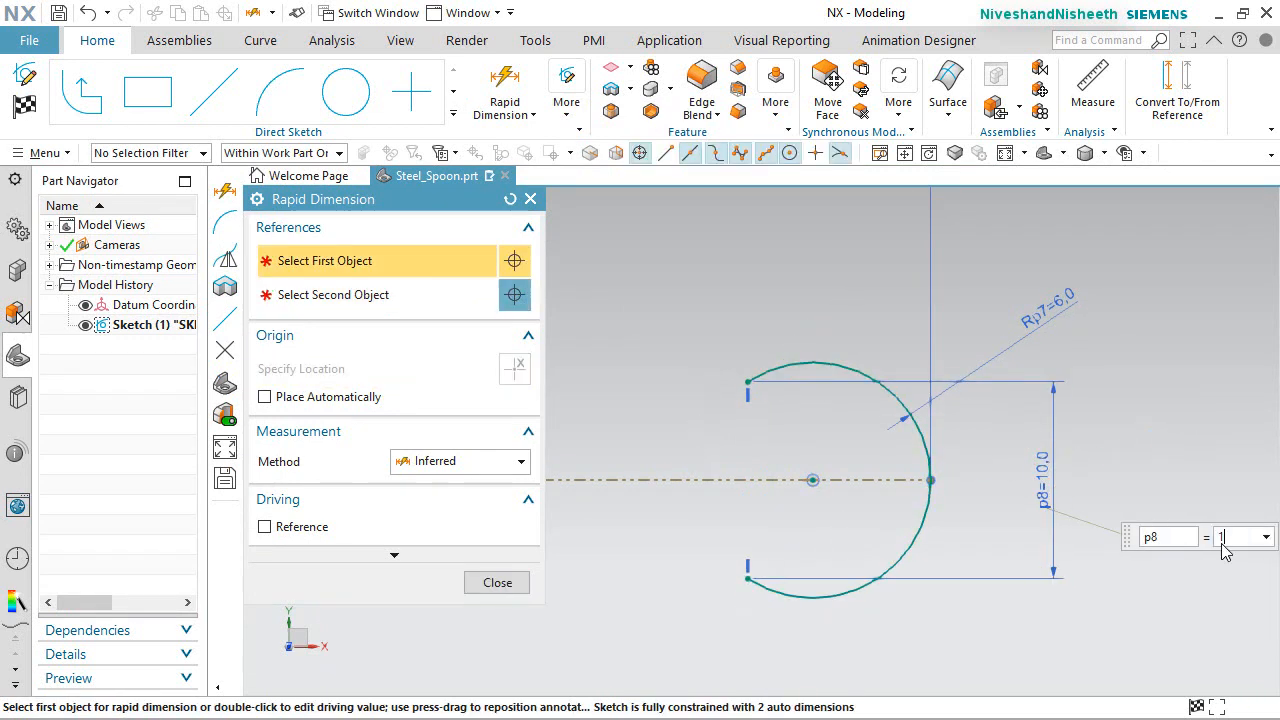
{"action": "key", "text": "Return"}
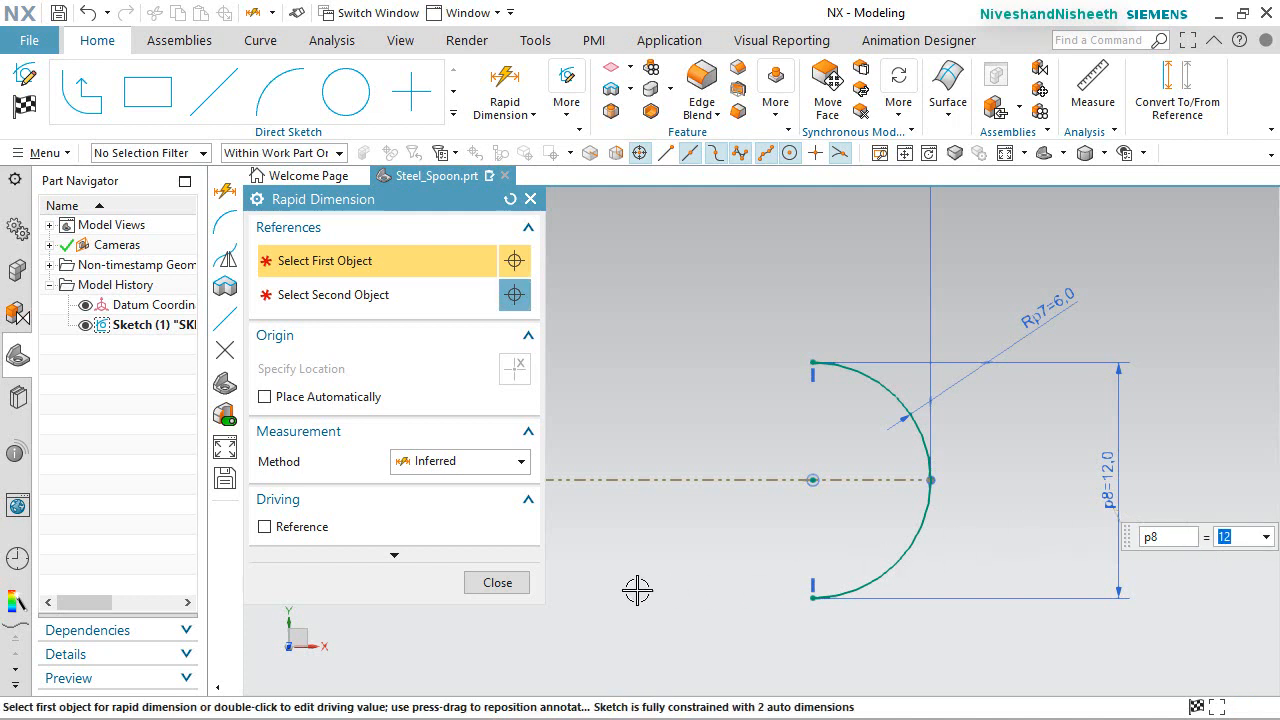
{"action": "left_click", "coordinate": [500, 584]}
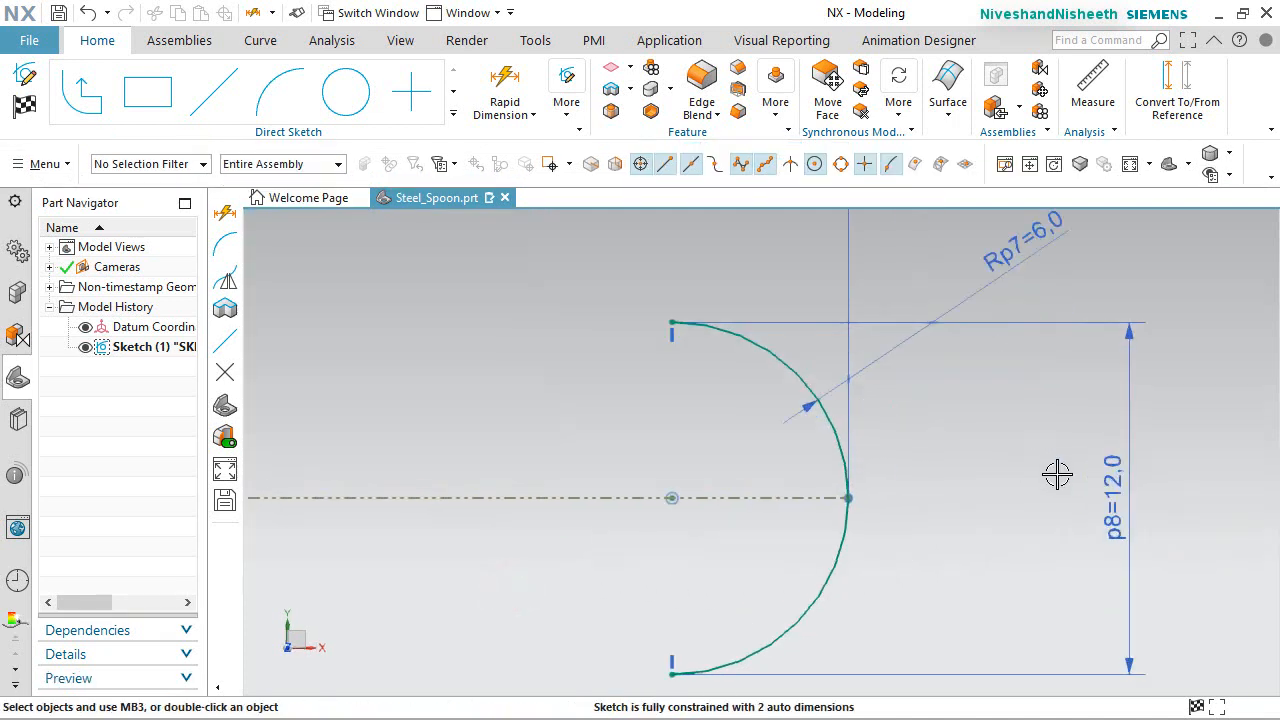
Add a radius dimension to the left arc, placed outside the curve, and set it to 10 mm.
{"action": "scroll", "coordinate": [1096, 458], "scroll_direction": "down", "scroll_amount": 5}
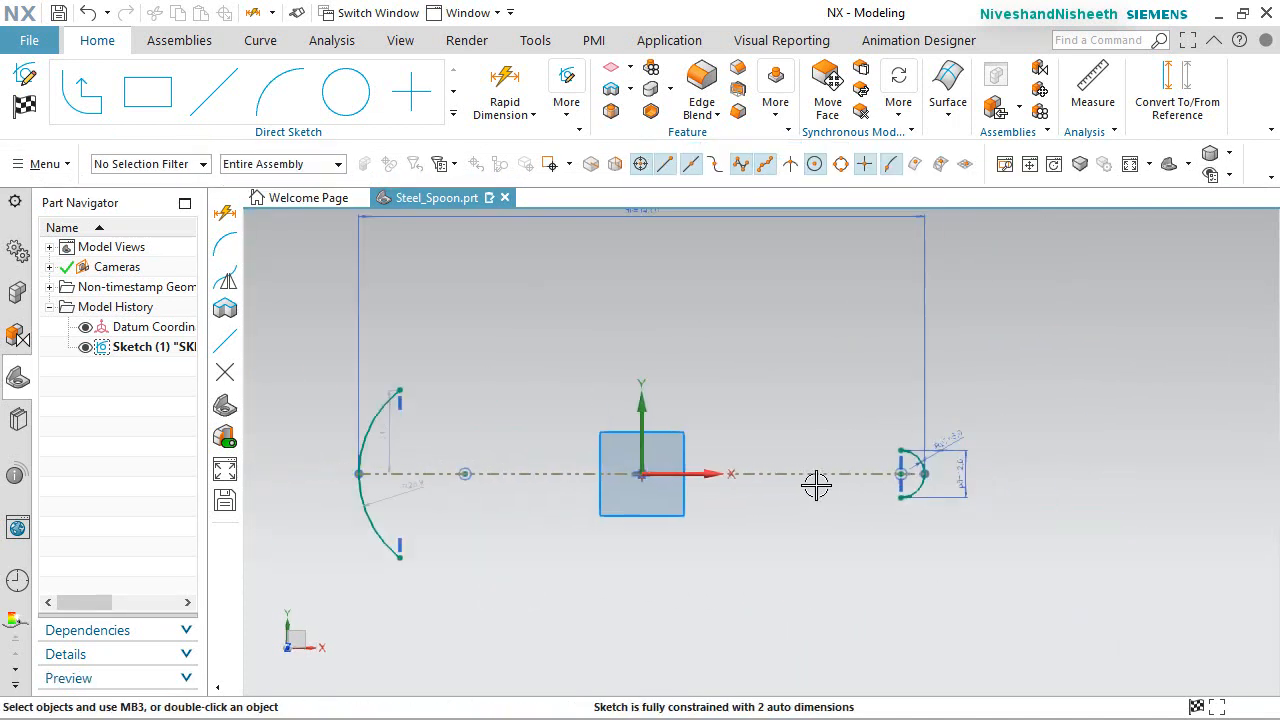
{"action": "scroll", "coordinate": [286, 489], "scroll_direction": "up", "scroll_amount": 3}
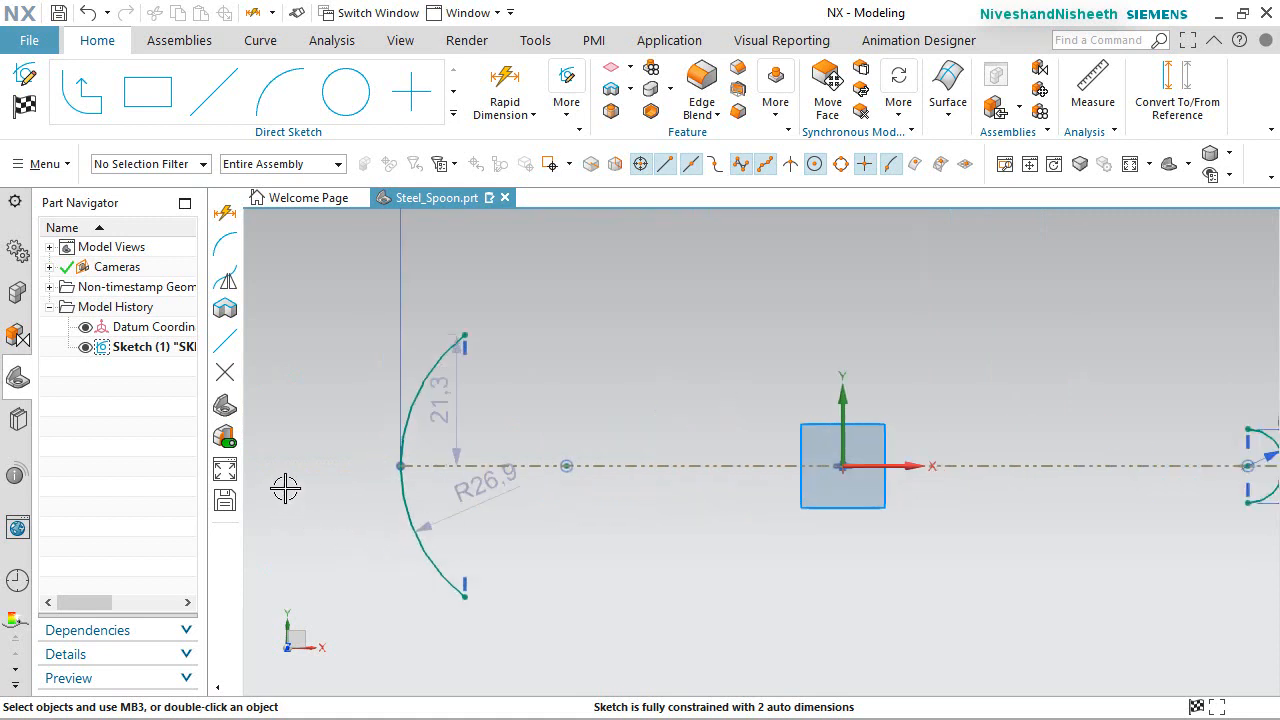
{"action": "left_click", "coordinate": [651, 358]}
{"action": "left_click", "coordinate": [813, 323]}
{"action": "scroll", "coordinate": [971, 410], "scroll_direction": "down", "scroll_amount": 3}
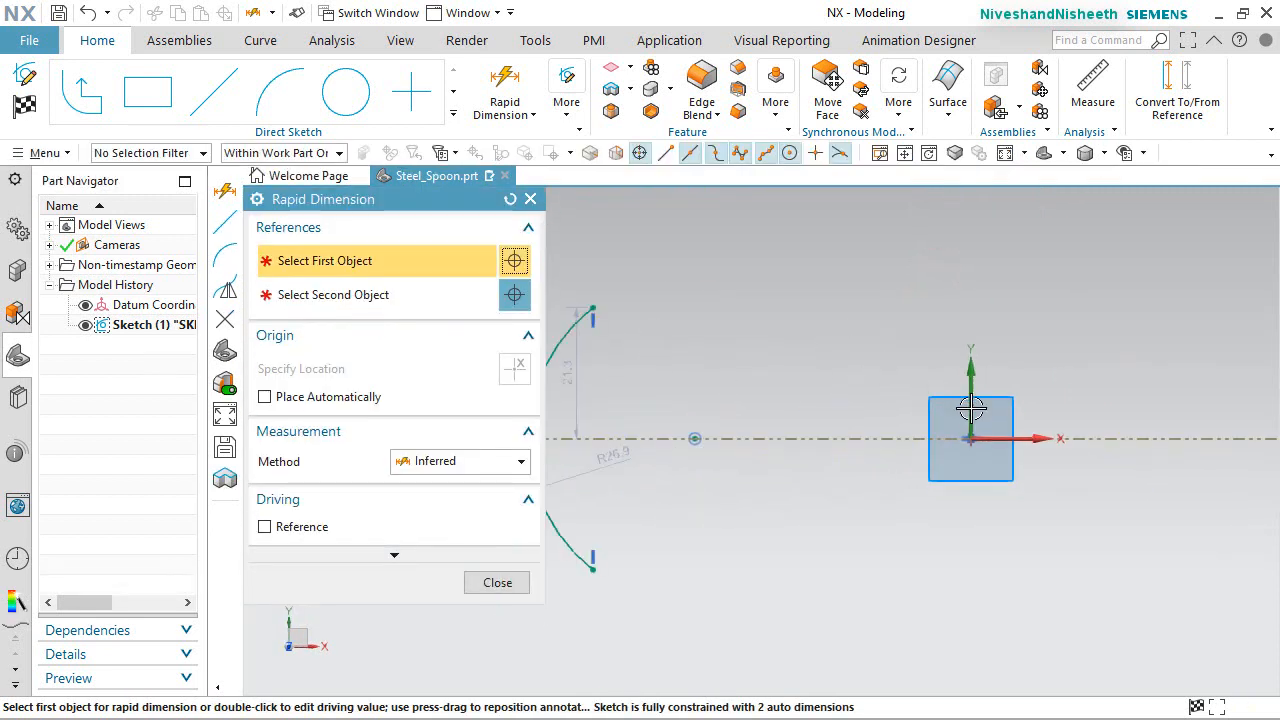
{"action": "scroll", "coordinate": [677, 403], "scroll_direction": "up", "scroll_amount": 3}
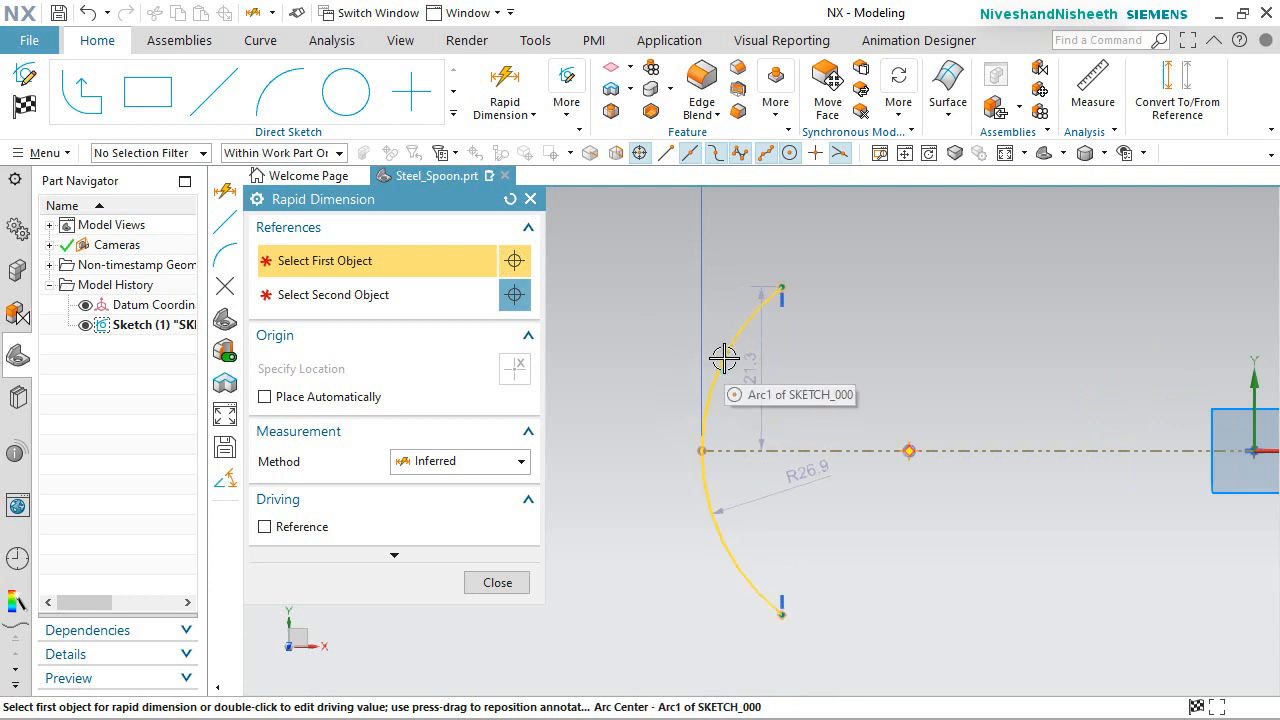
{"action": "left_click", "coordinate": [724, 358]}
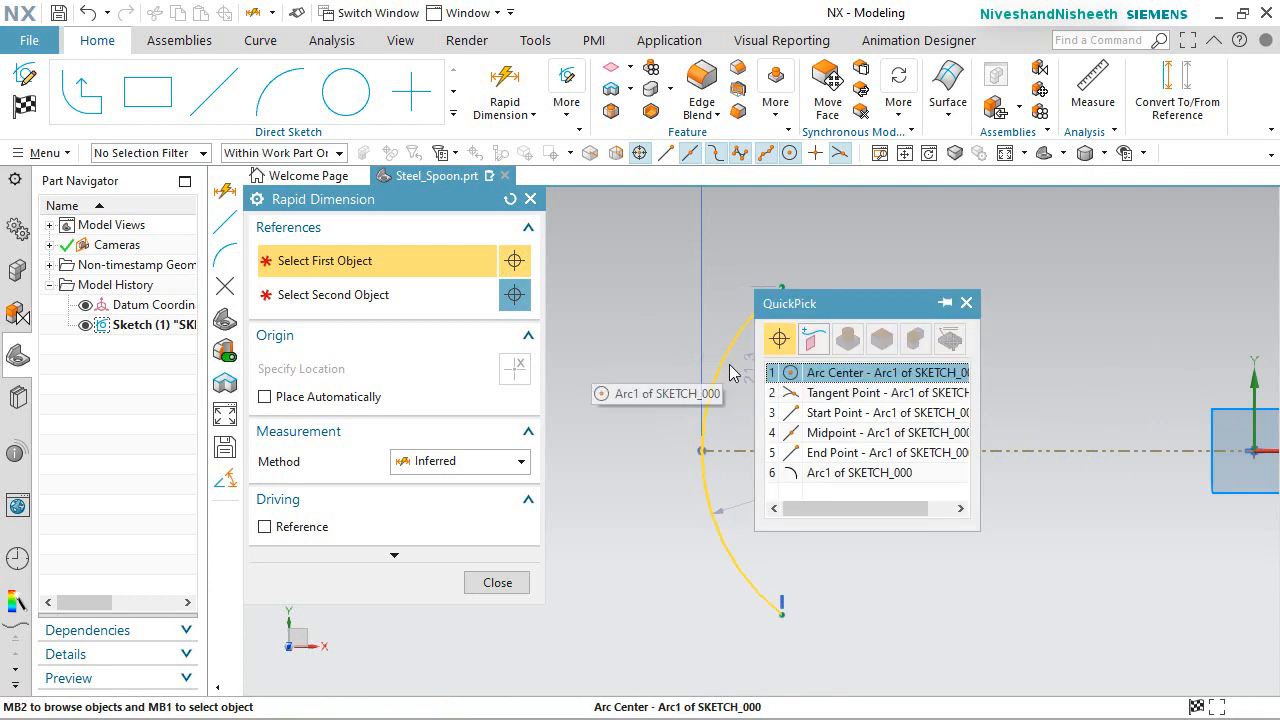
{"action": "left_click", "coordinate": [812, 473]}
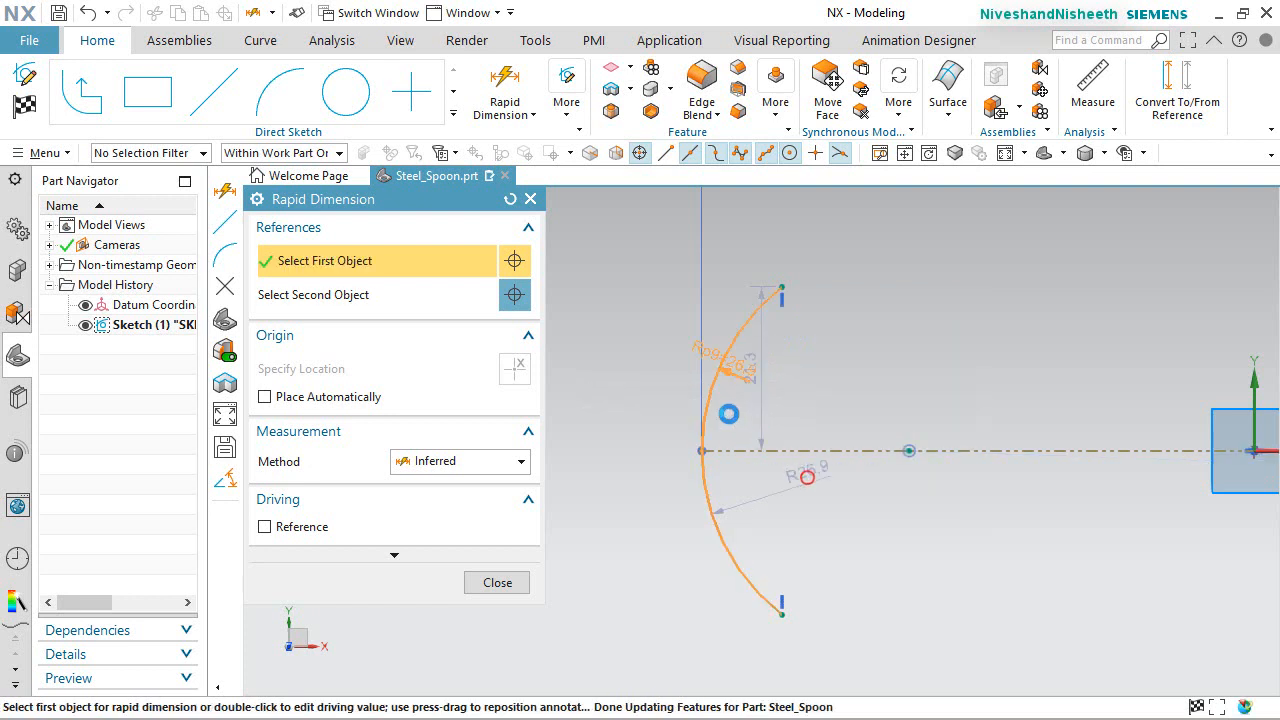
{"action": "left_click", "coordinate": [630, 351]}
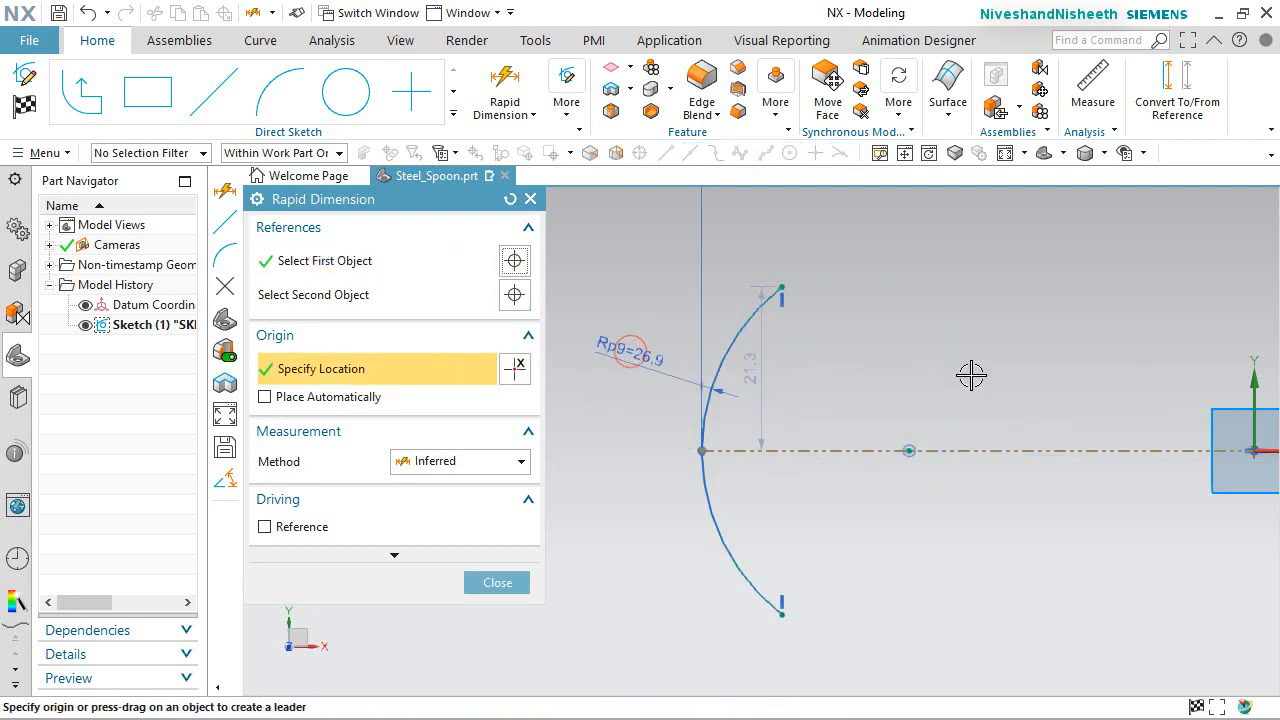
{"action": "type", "text": "10"}
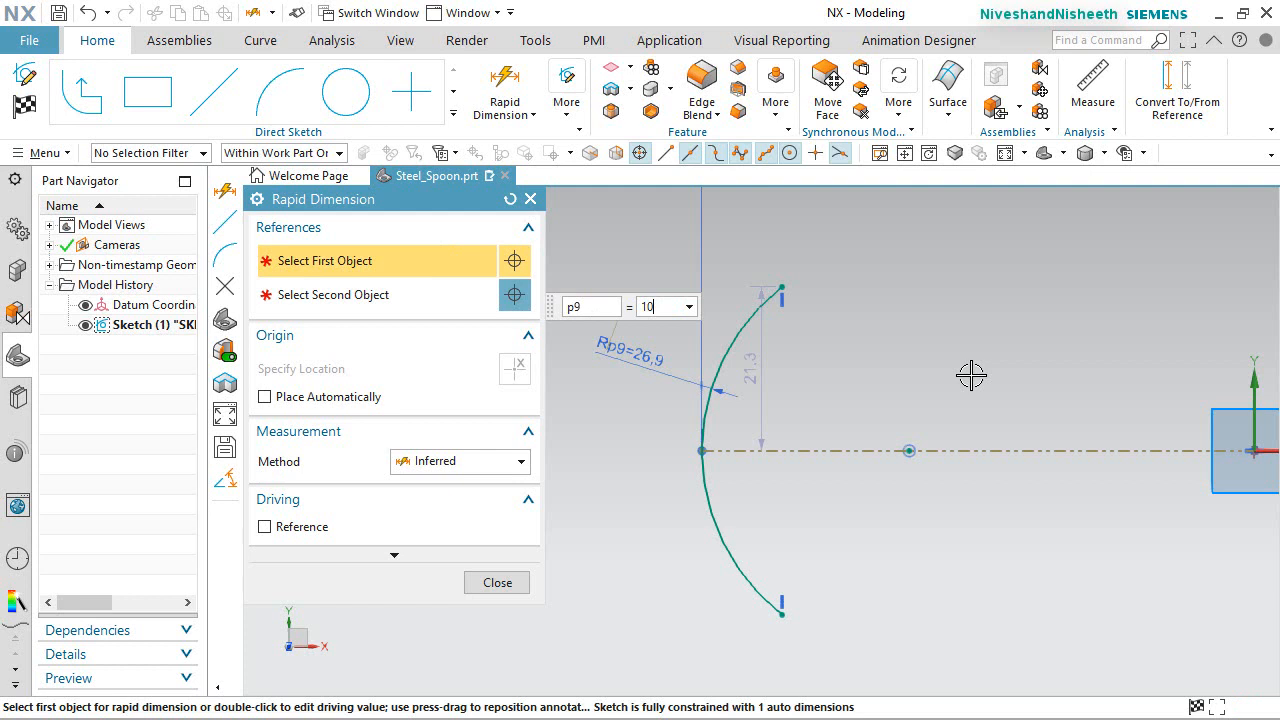
{"action": "key", "text": "Return"}
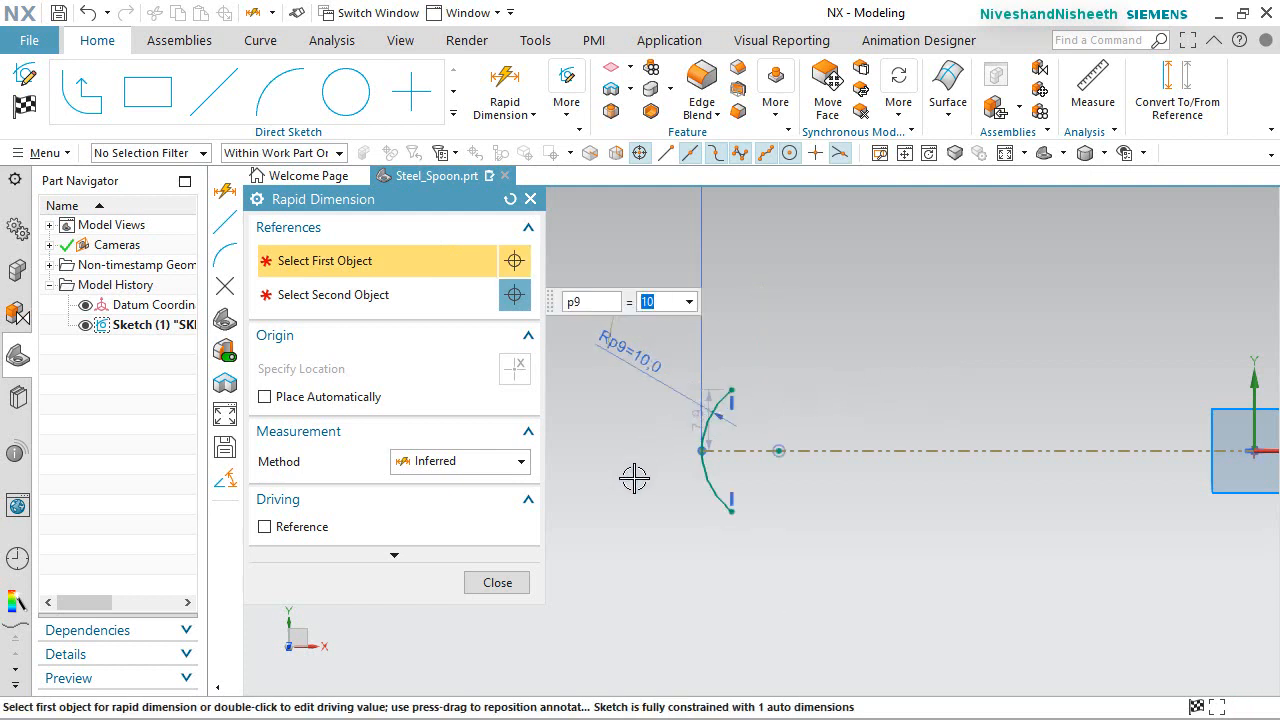
Dimension the vertical distance between the left arc's two endpoints and set it to 15.5 mm.
{"action": "scroll", "coordinate": [655, 476], "scroll_direction": "up", "scroll_amount": 2}
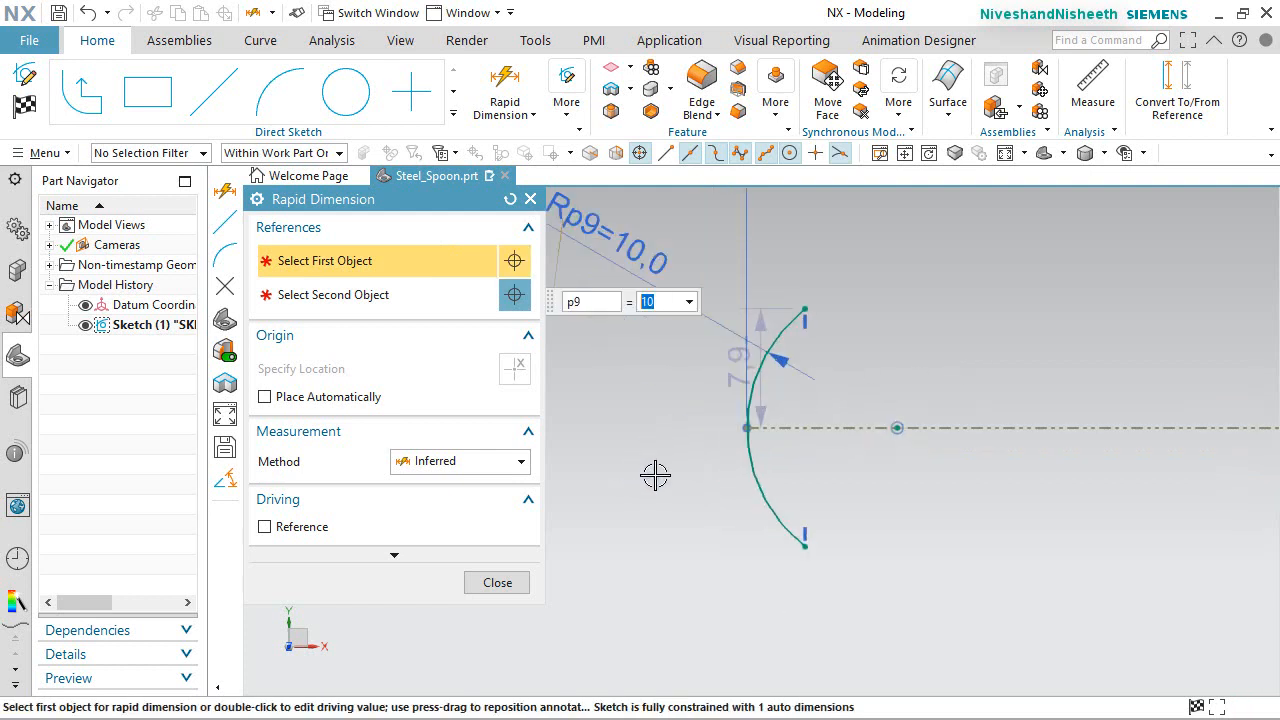
{"action": "left_click", "coordinate": [801, 302]}
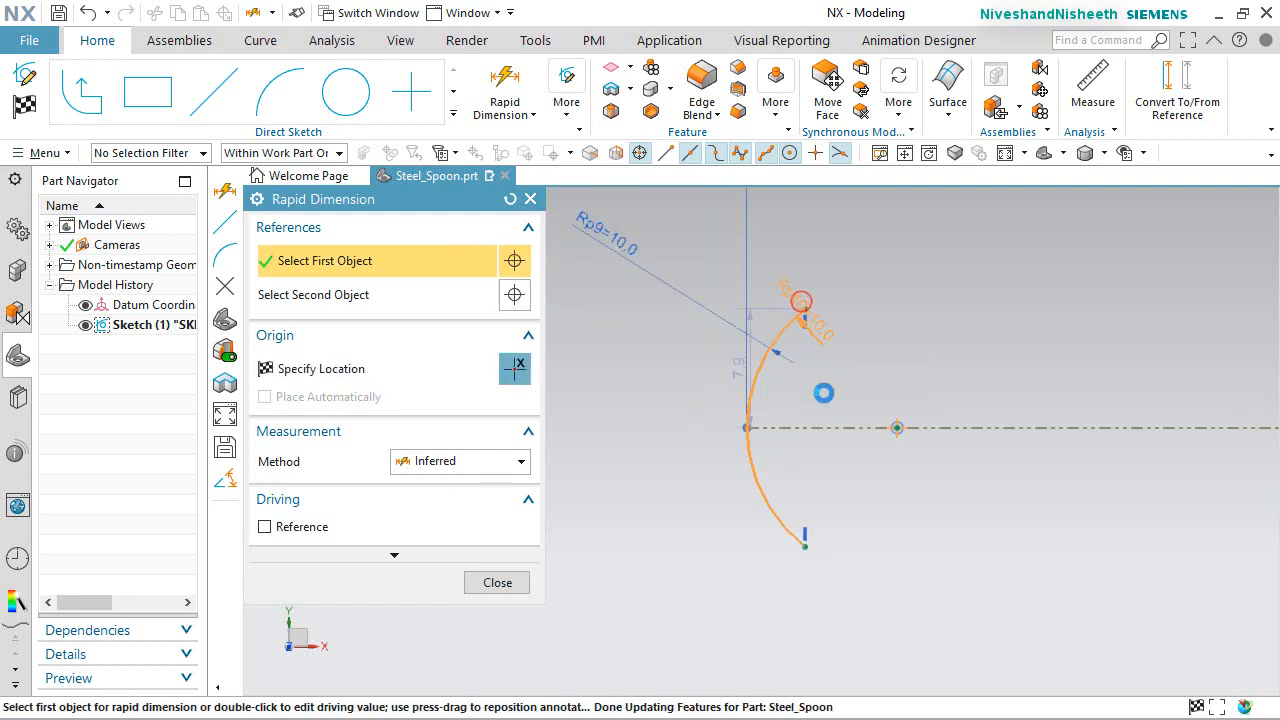
{"action": "left_click", "coordinate": [805, 546]}
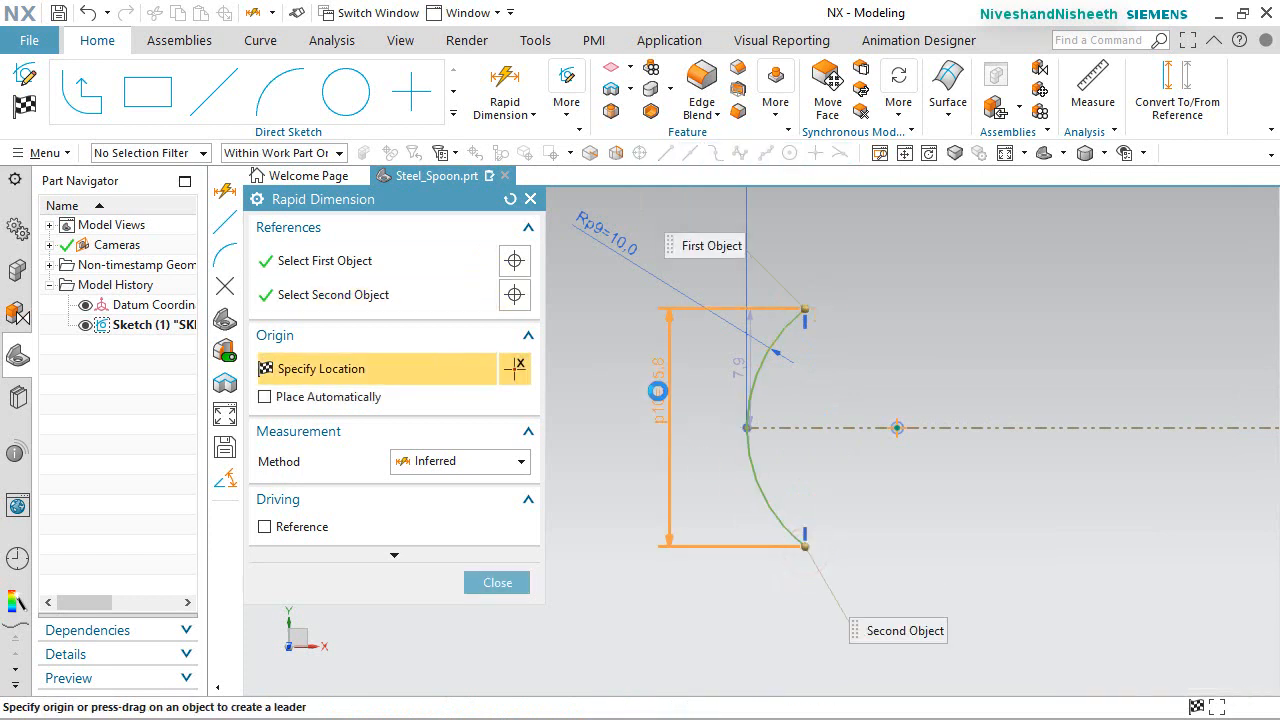
{"action": "left_click", "coordinate": [658, 390]}
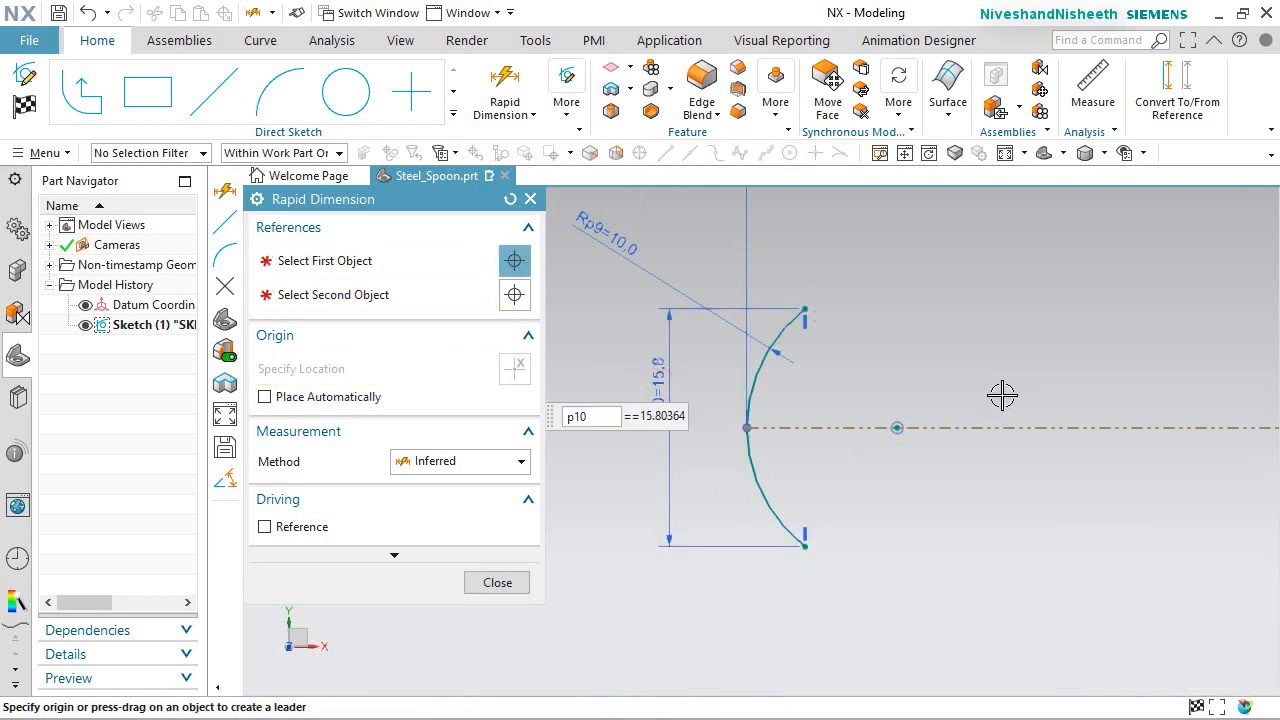
{"action": "type", "text": "15.5"}
{"action": "key", "text": "Return"}
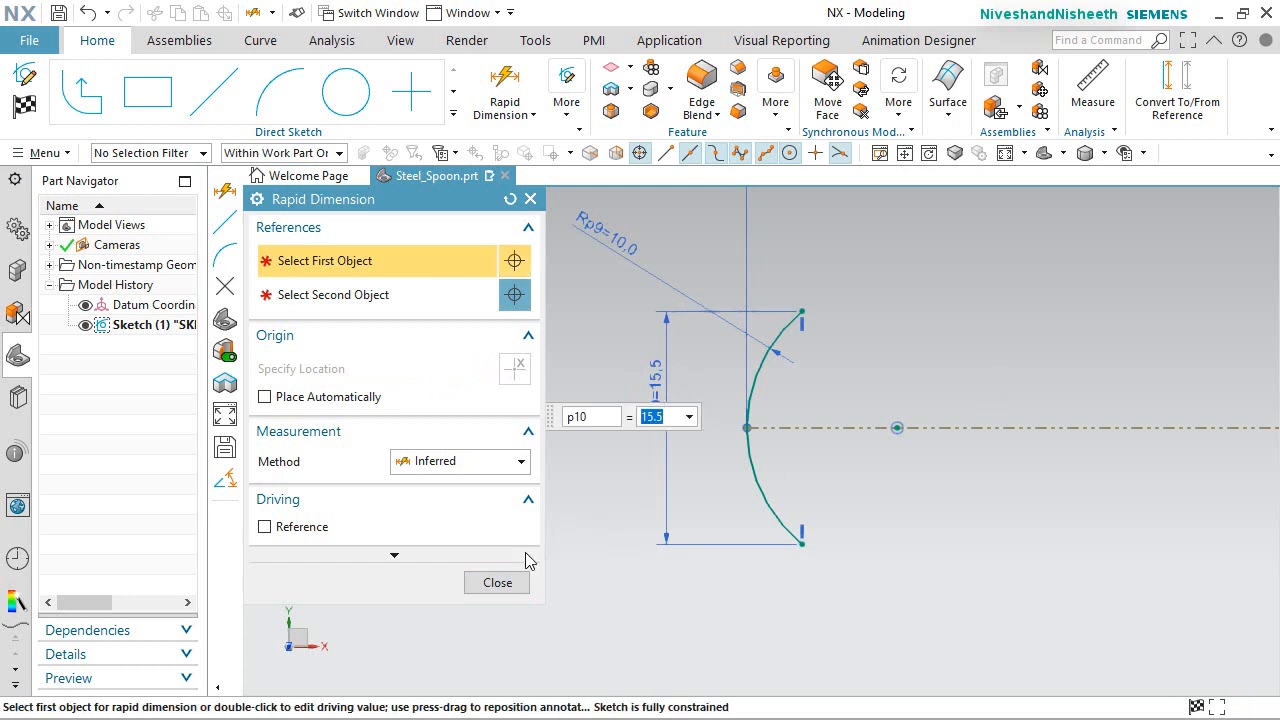
{"action": "left_click", "coordinate": [497, 583]}
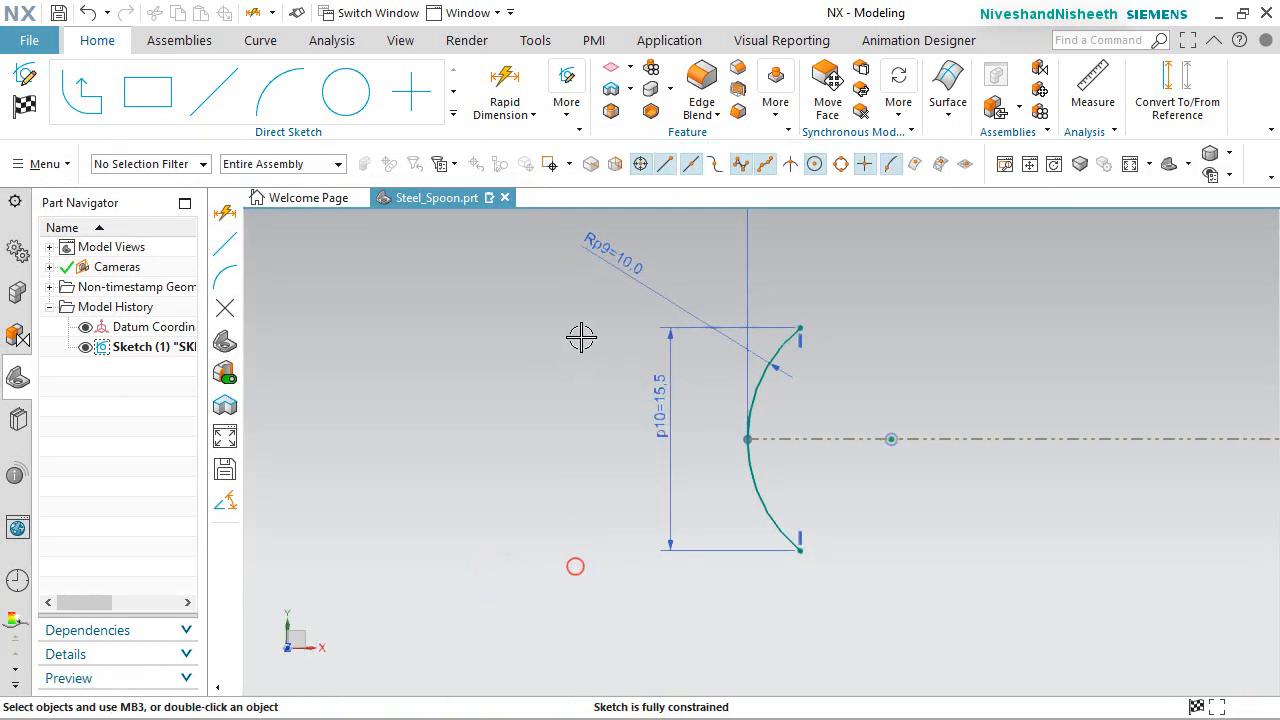
Reposition the reference line's overall length dimension closer above the line.
{"action": "left_click", "coordinate": [1129, 166]}
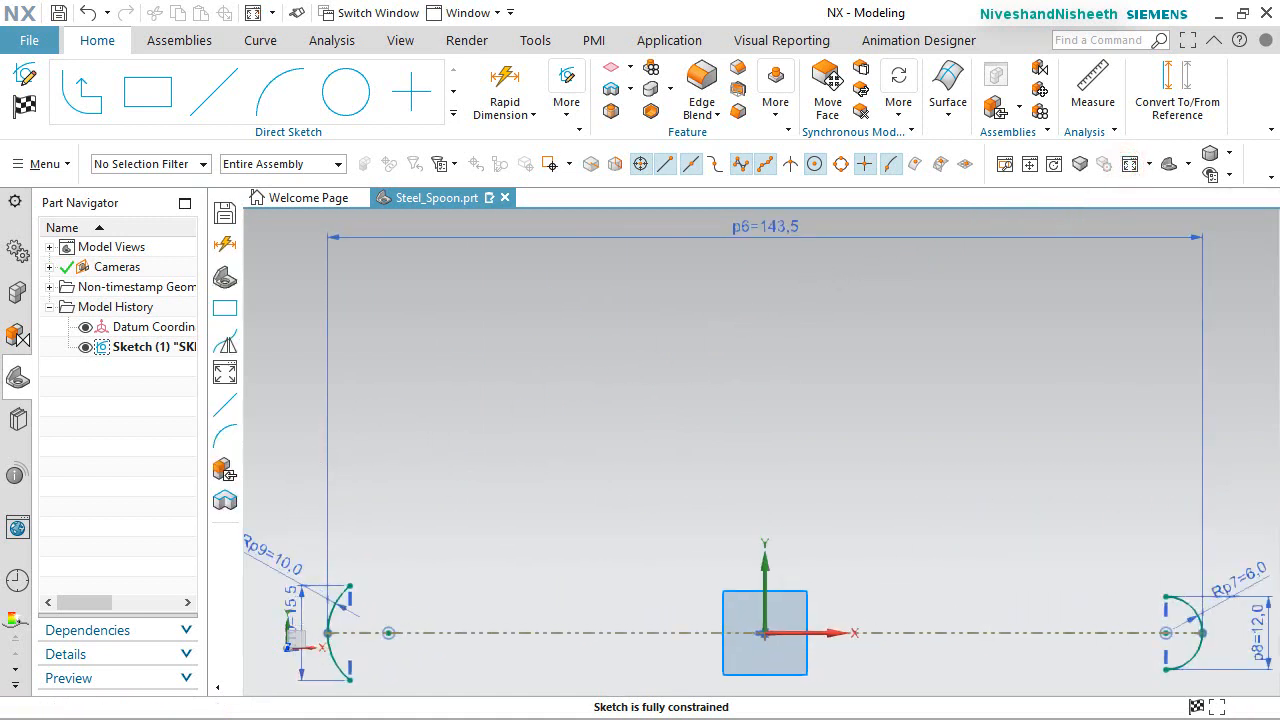
{"action": "left_click", "coordinate": [590, 449]}
{"action": "left_click_drag", "start_coordinate": [783, 228], "coordinate": [720, 428]}
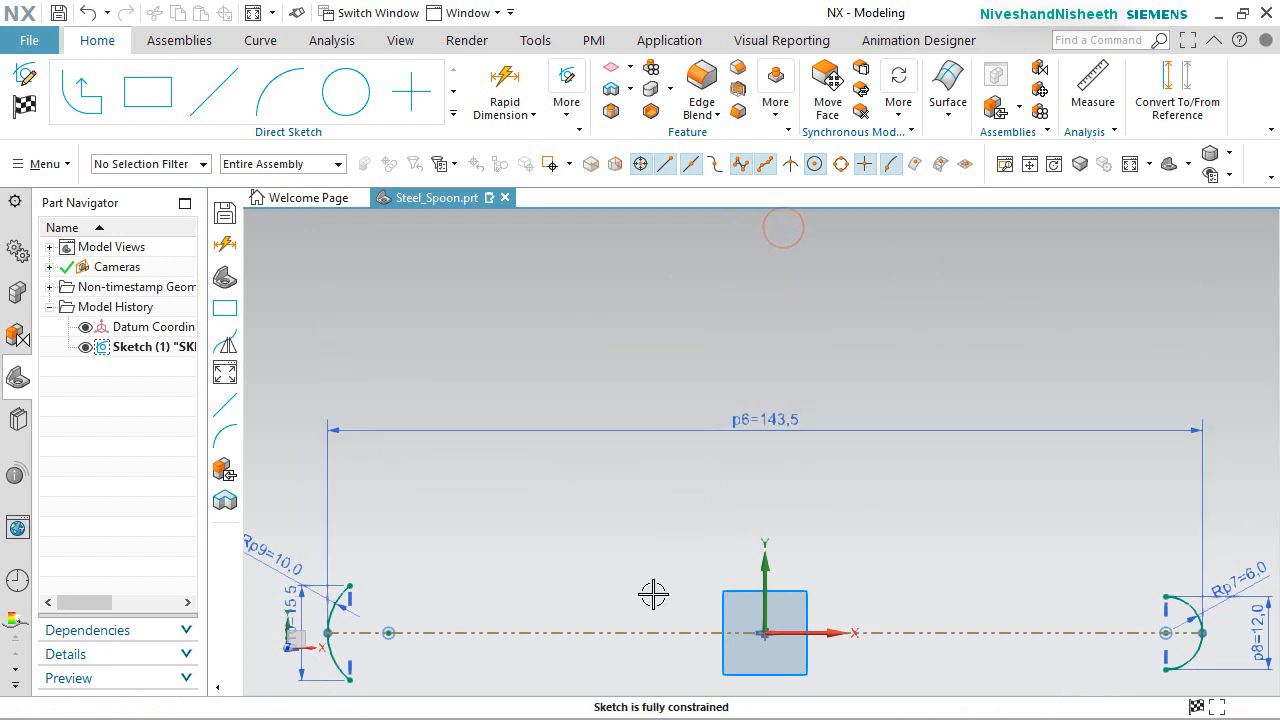
{"action": "left_click", "coordinate": [668, 534]}
Finish the sketch containing the two dimensioned end arcs and save the part.
{"action": "scroll", "coordinate": [890, 334], "scroll_direction": "down", "scroll_amount": 1}
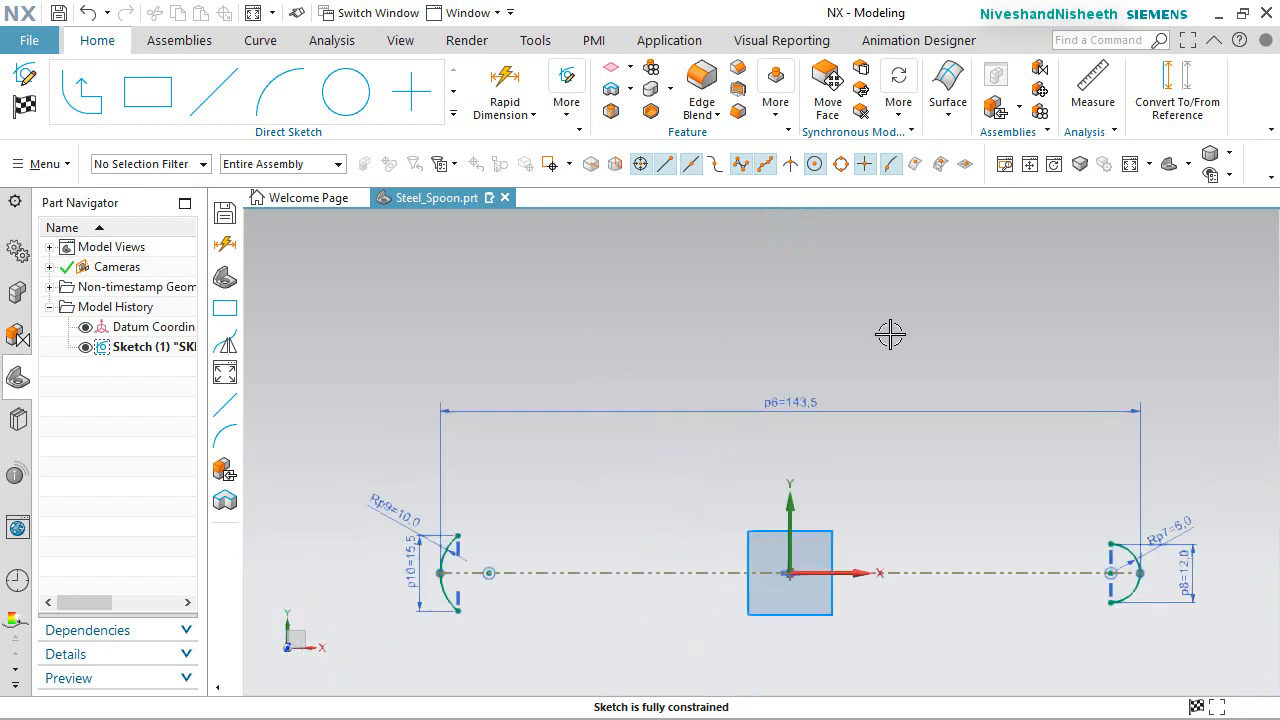
{"action": "scroll", "coordinate": [400, 606], "scroll_direction": "up", "scroll_amount": 4}
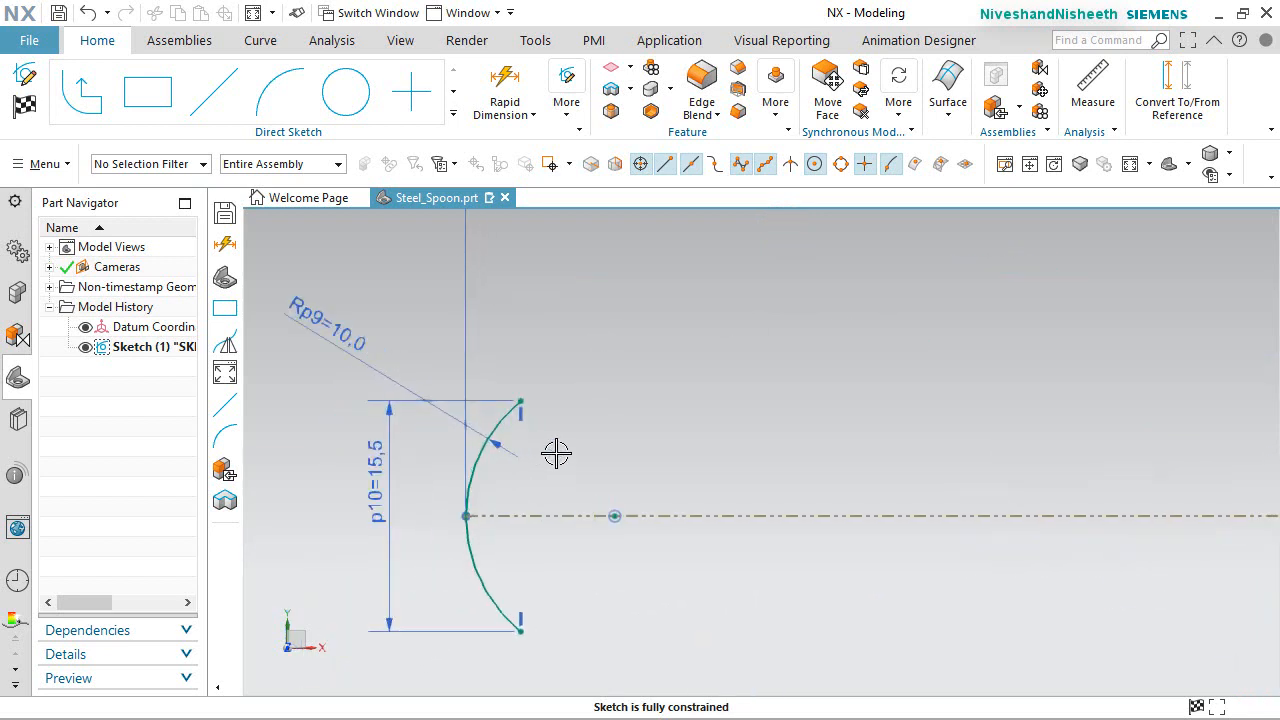
{"action": "scroll", "coordinate": [556, 454], "scroll_direction": "up", "scroll_amount": 1}
{"action": "key", "text": "ctrl+f"}
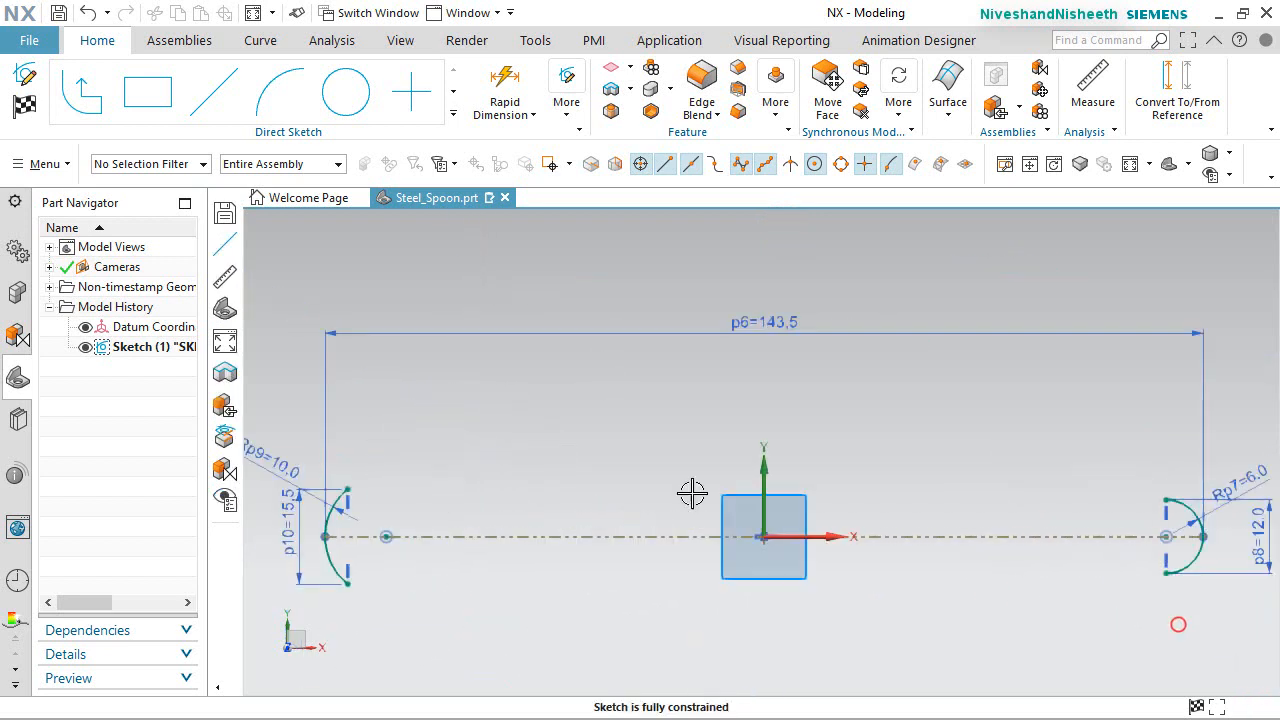
{"action": "left_click", "coordinate": [24, 104]}
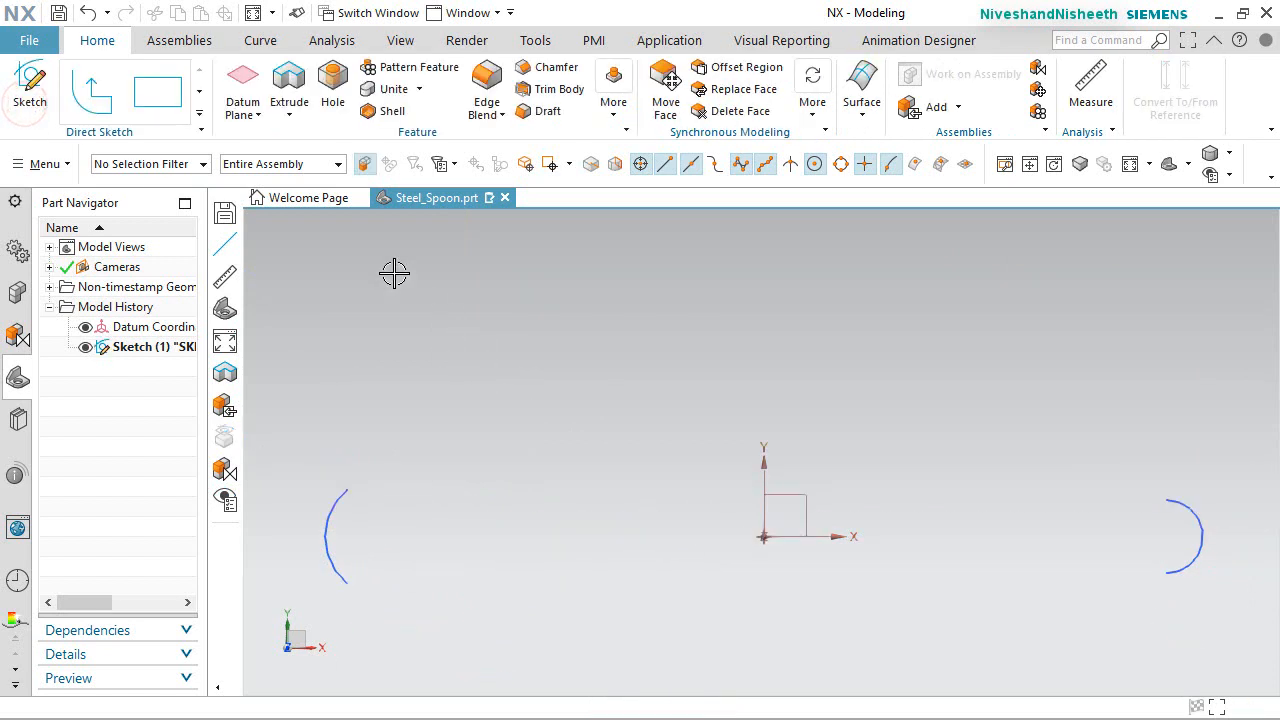
{"action": "left_click", "coordinate": [59, 13]}
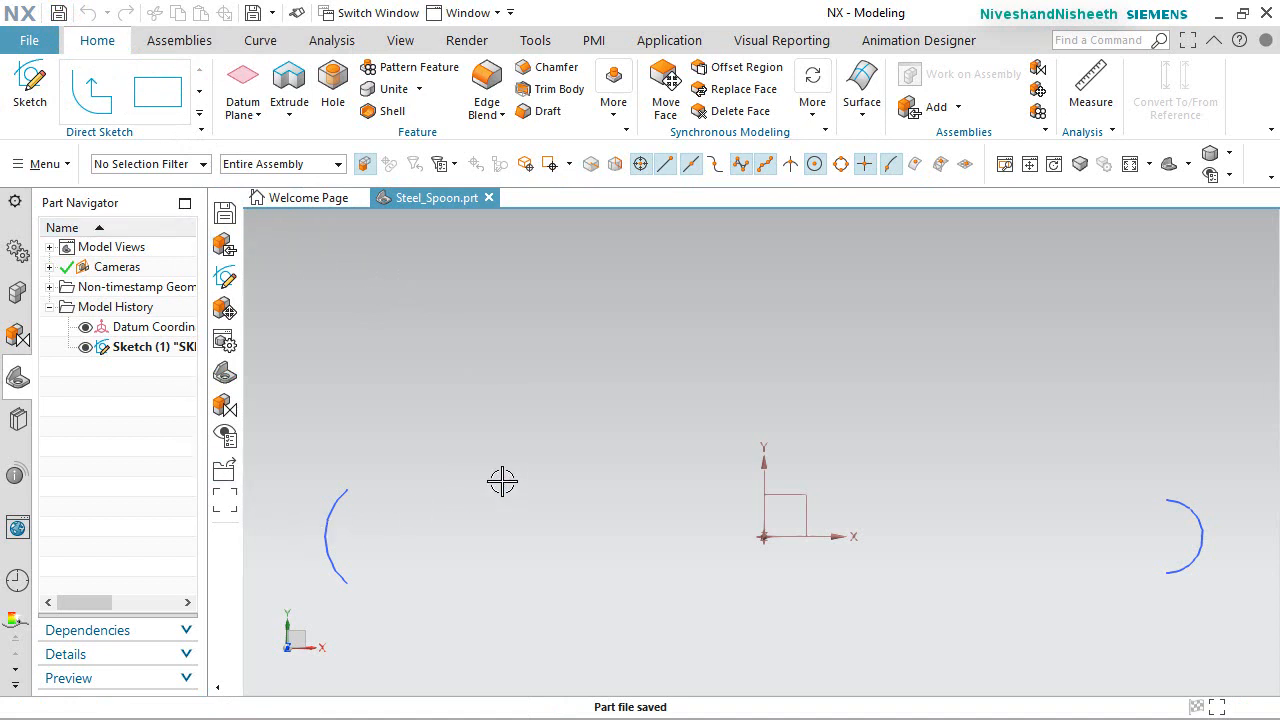
Reopen the spoon outline sketch for editing with rollback in the sketch task environment.
{"action": "right_click", "coordinate": [116, 352]}
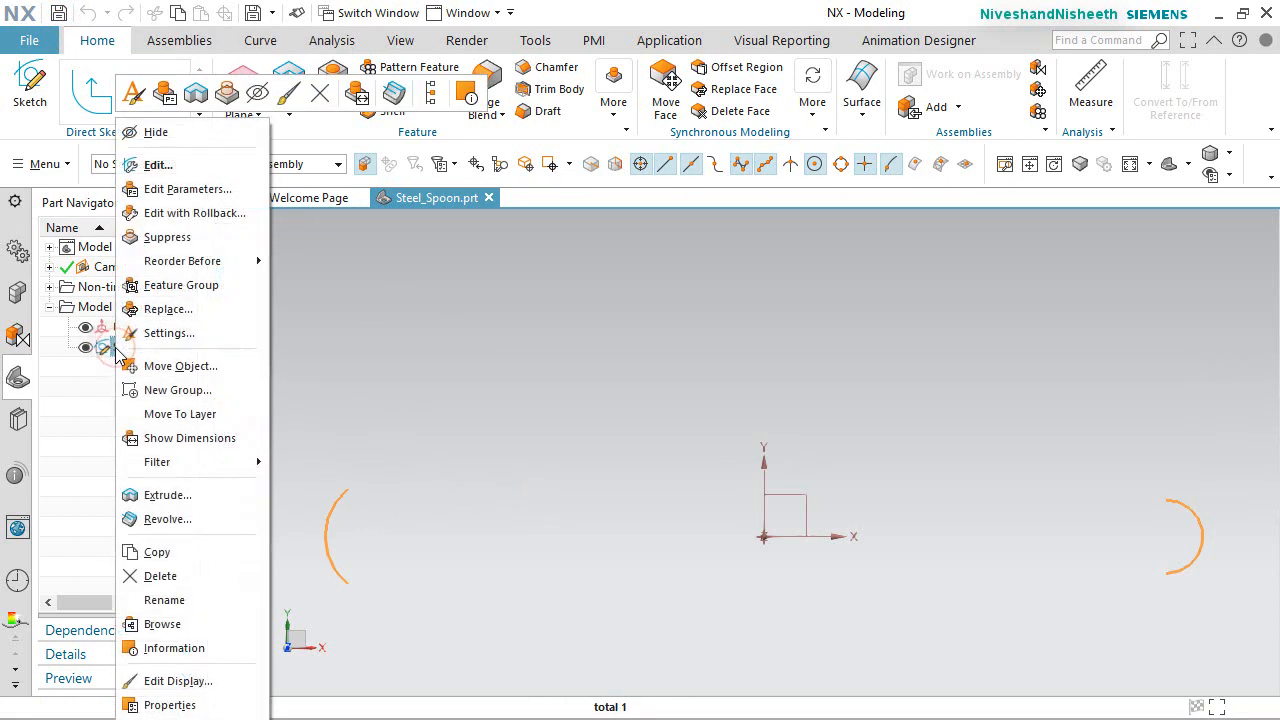
{"action": "left_click", "coordinate": [205, 220]}
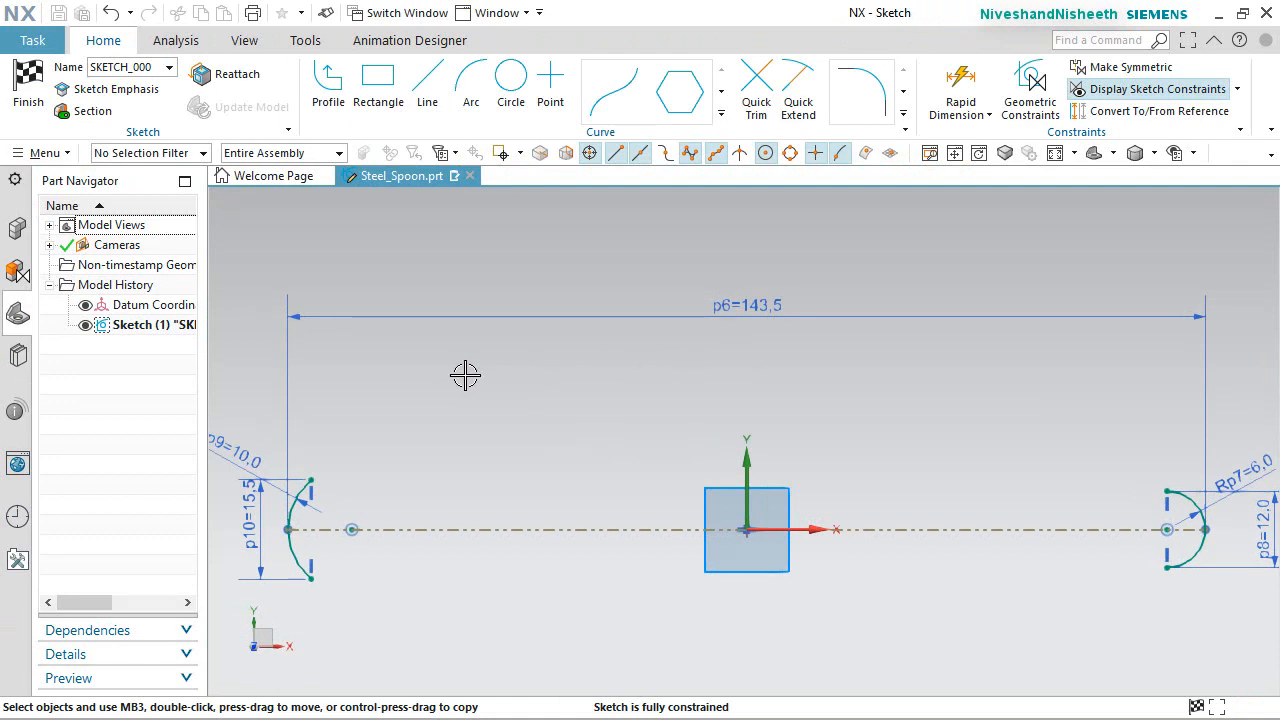
Draw a three-point arc of about 33.7 mm radius from the left arc's upper endpoint, ending about 12.3 mm above the reference line.
{"action": "left_click", "coordinate": [471, 78]}
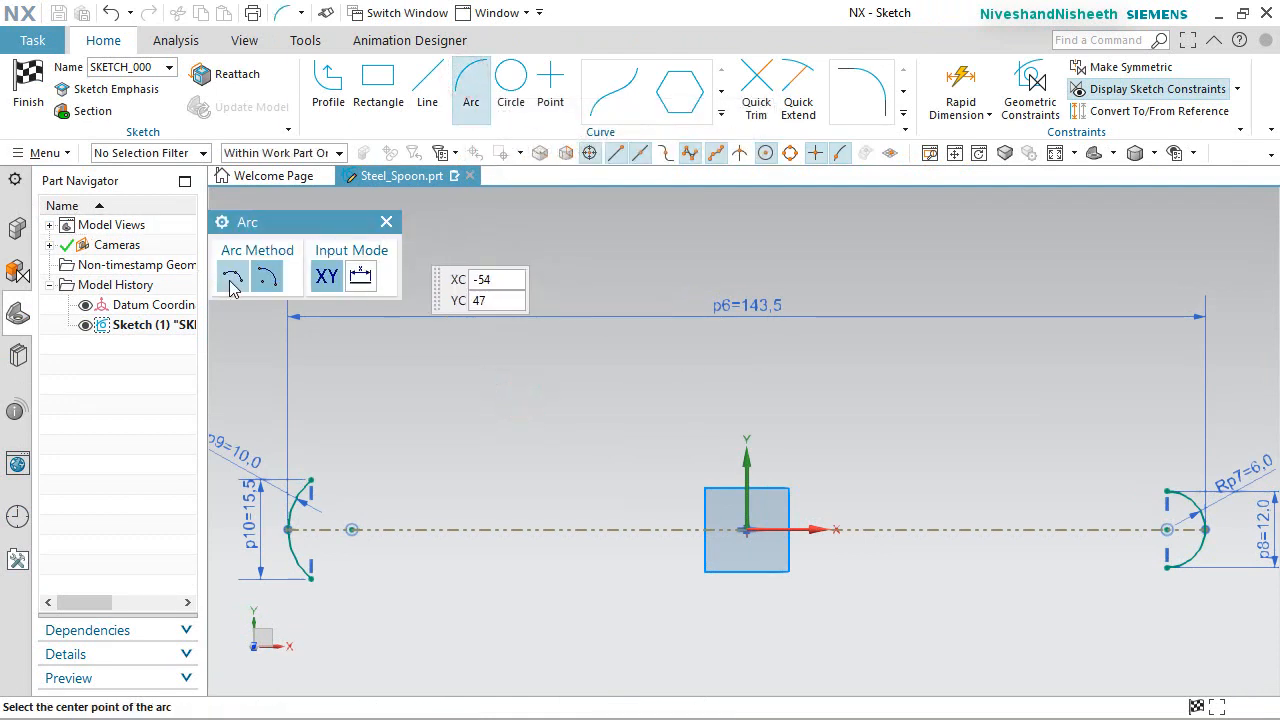
{"action": "left_click", "coordinate": [231, 283]}
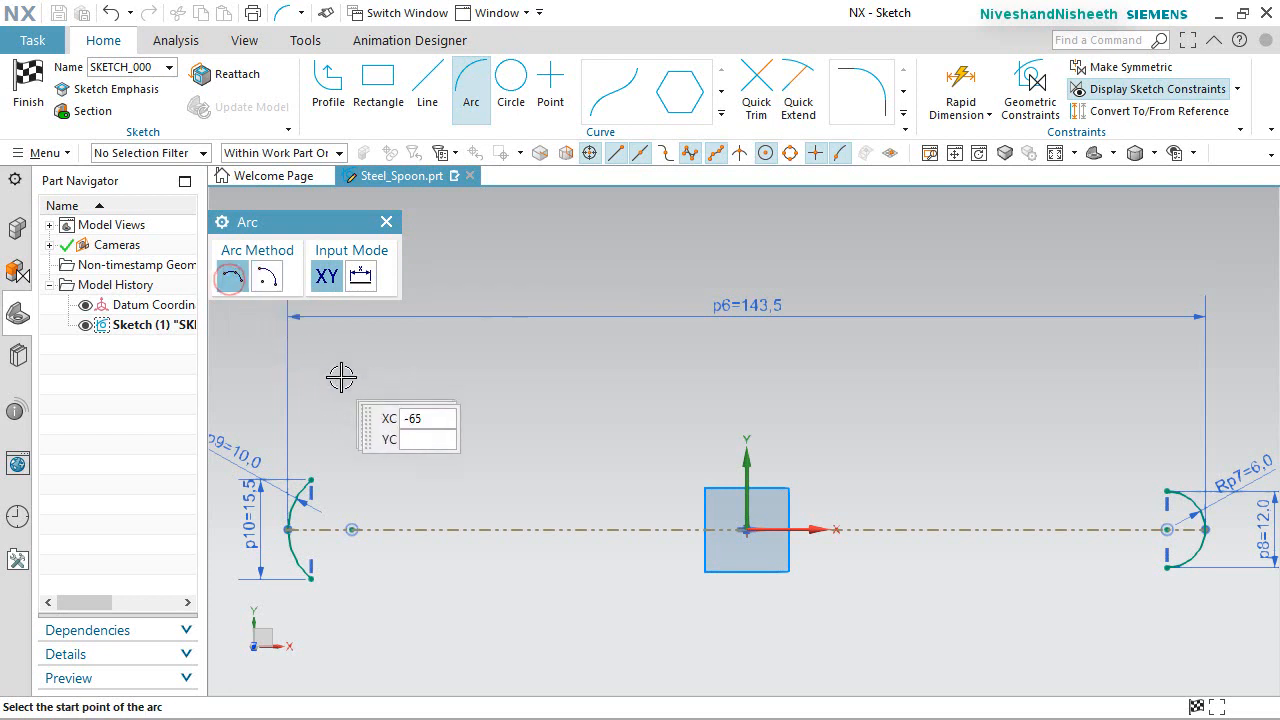
{"action": "scroll", "coordinate": [276, 530], "scroll_direction": "up", "scroll_amount": 2}
{"action": "scroll", "coordinate": [276, 530], "scroll_direction": "up", "scroll_amount": 1}
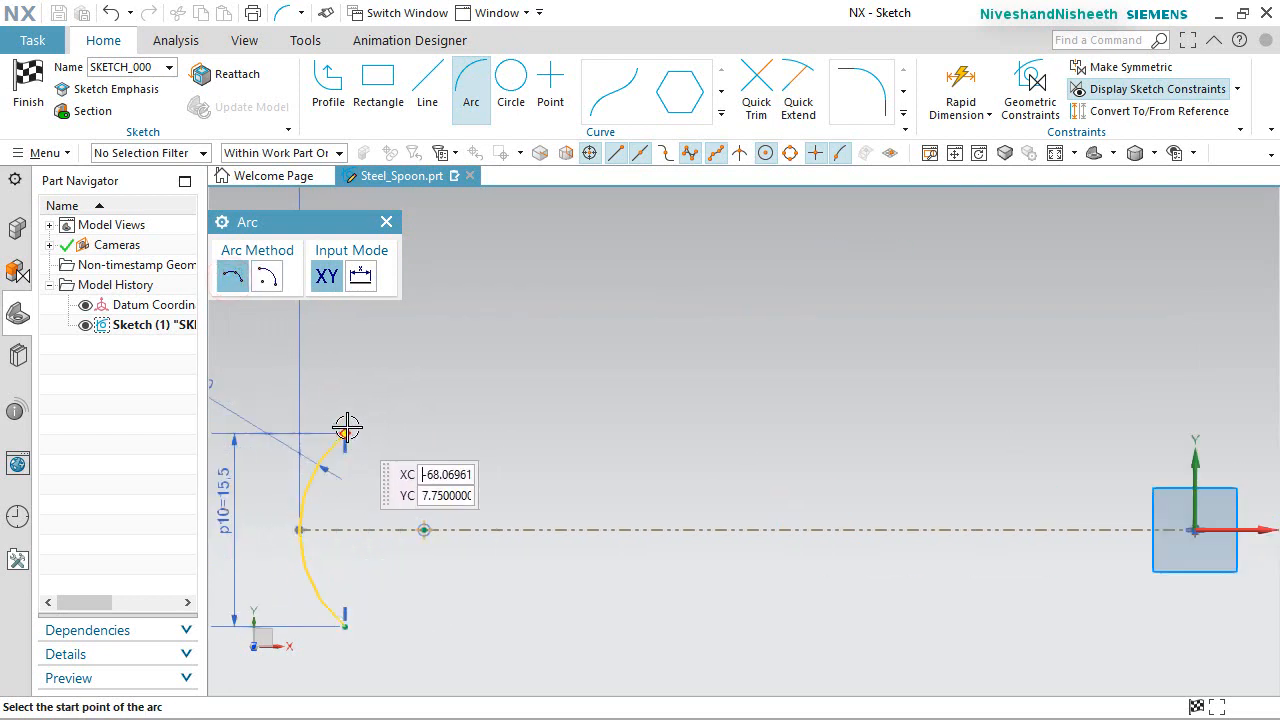
{"action": "left_click", "coordinate": [347, 428]}
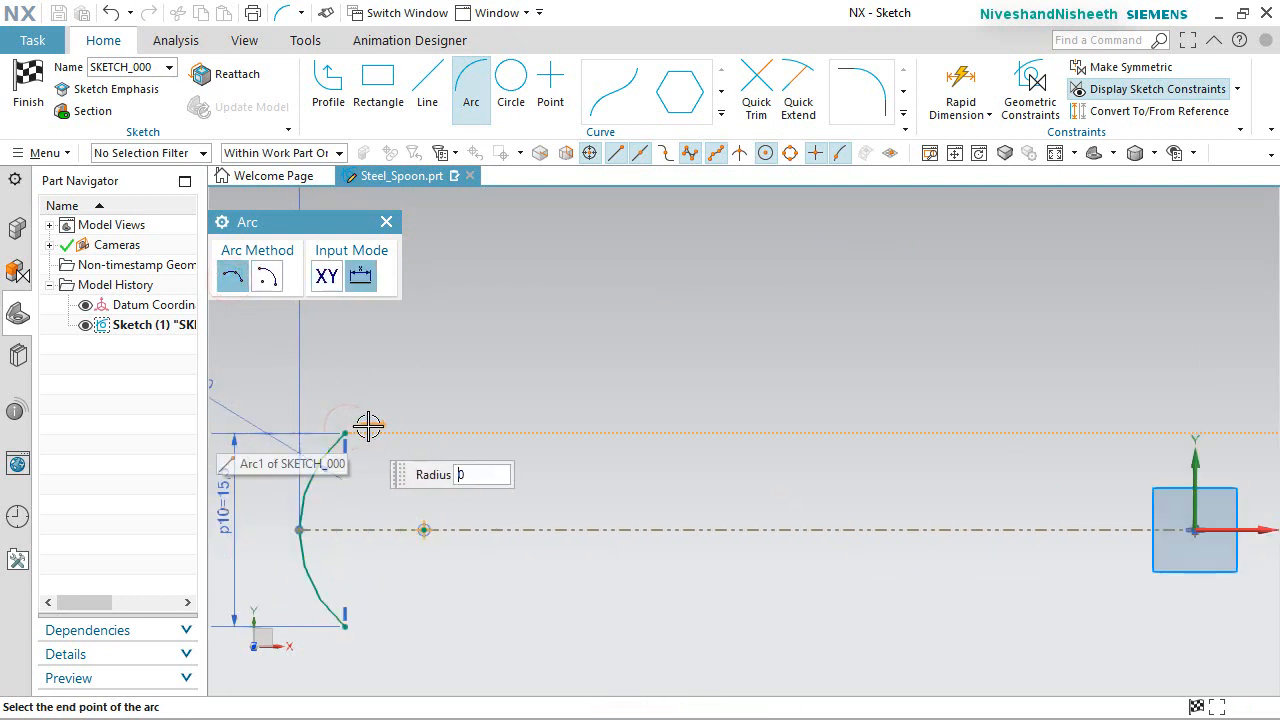
{"action": "left_click", "coordinate": [783, 374]}
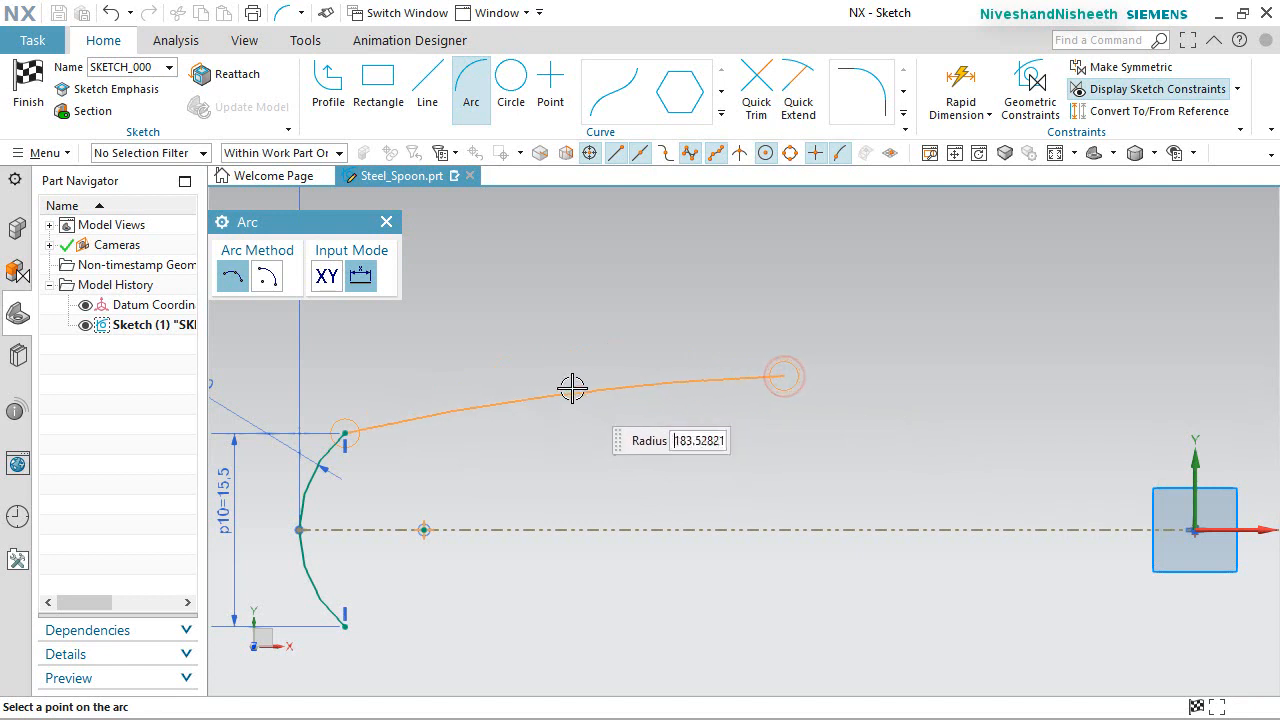
{"action": "left_click", "coordinate": [562, 380]}
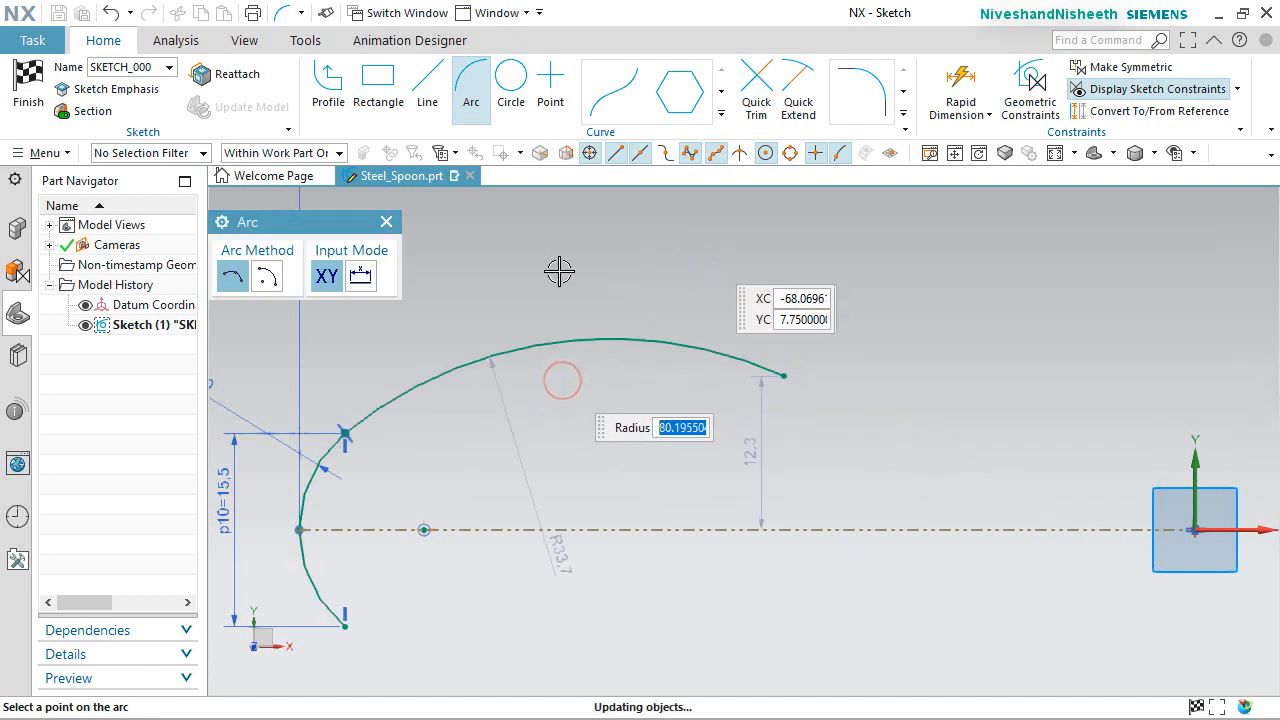
{"action": "left_click", "coordinate": [387, 222]}
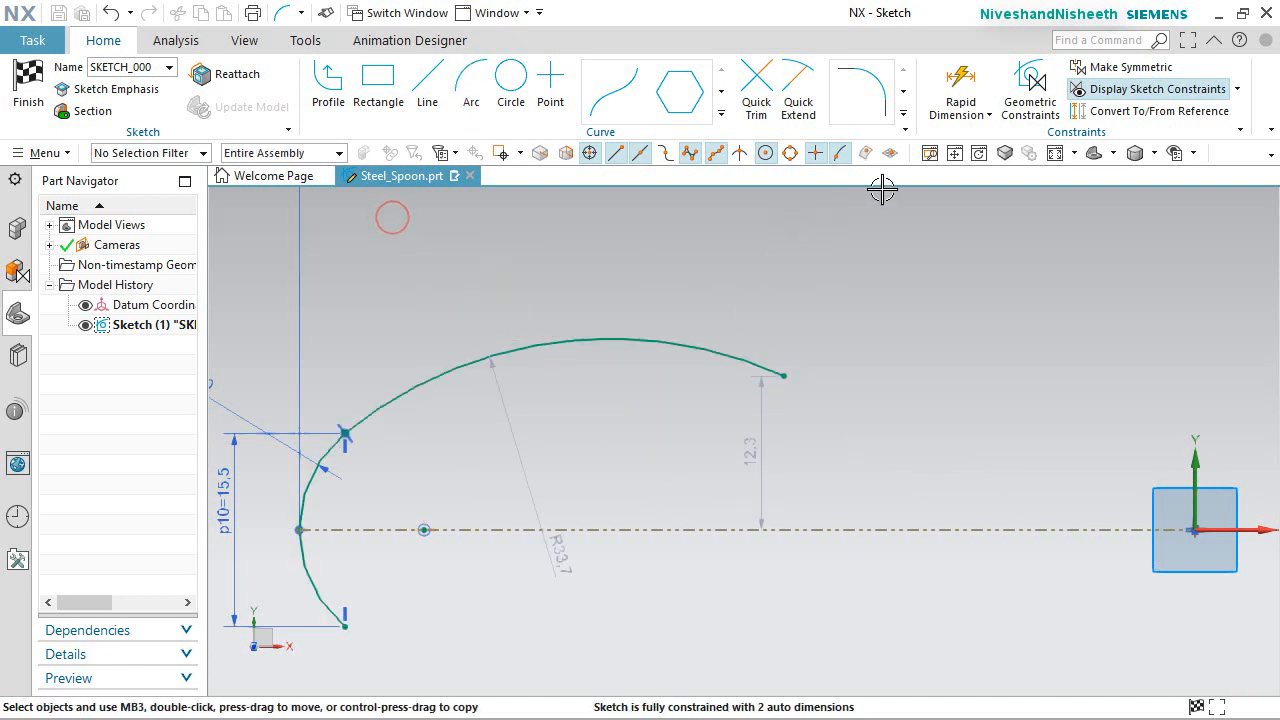
Dimension the radius of the new upper bowl arc and set it to 40 mm.
{"action": "left_click", "coordinate": [958, 100]}
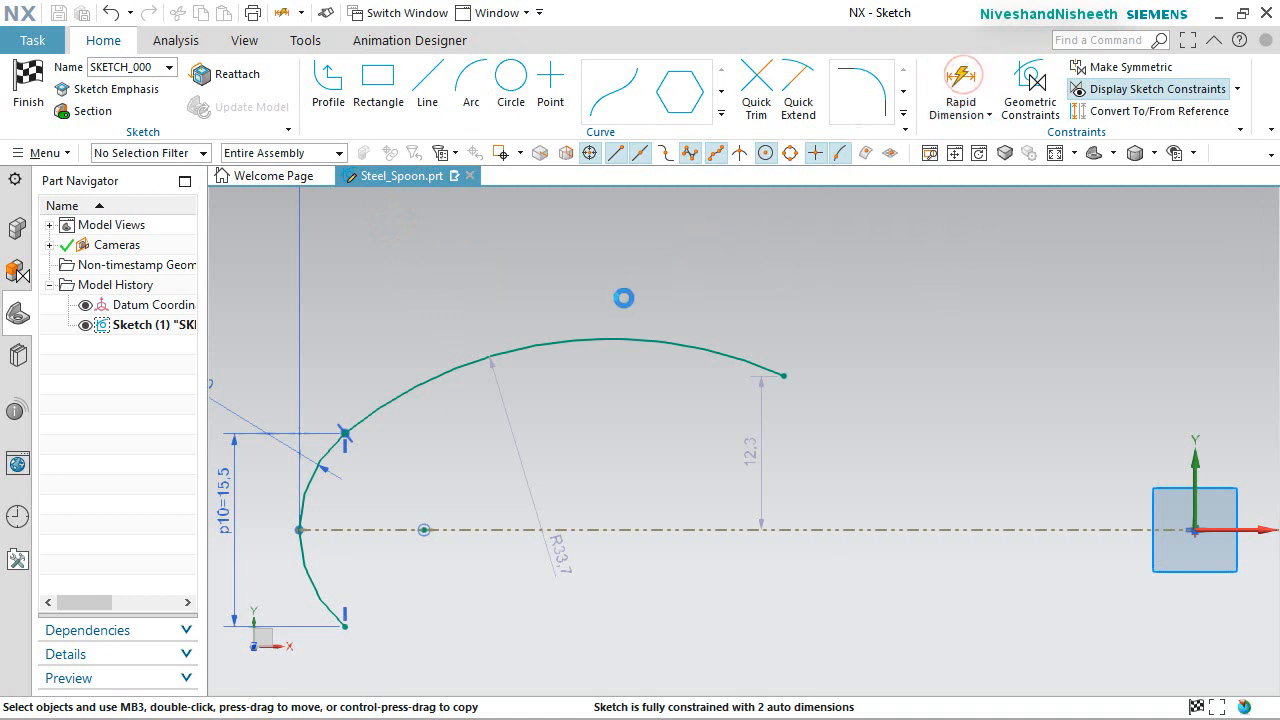
{"action": "scroll", "coordinate": [871, 374], "scroll_direction": "down", "scroll_amount": 3}
{"action": "scroll", "coordinate": [719, 357], "scroll_direction": "up", "scroll_amount": 1}
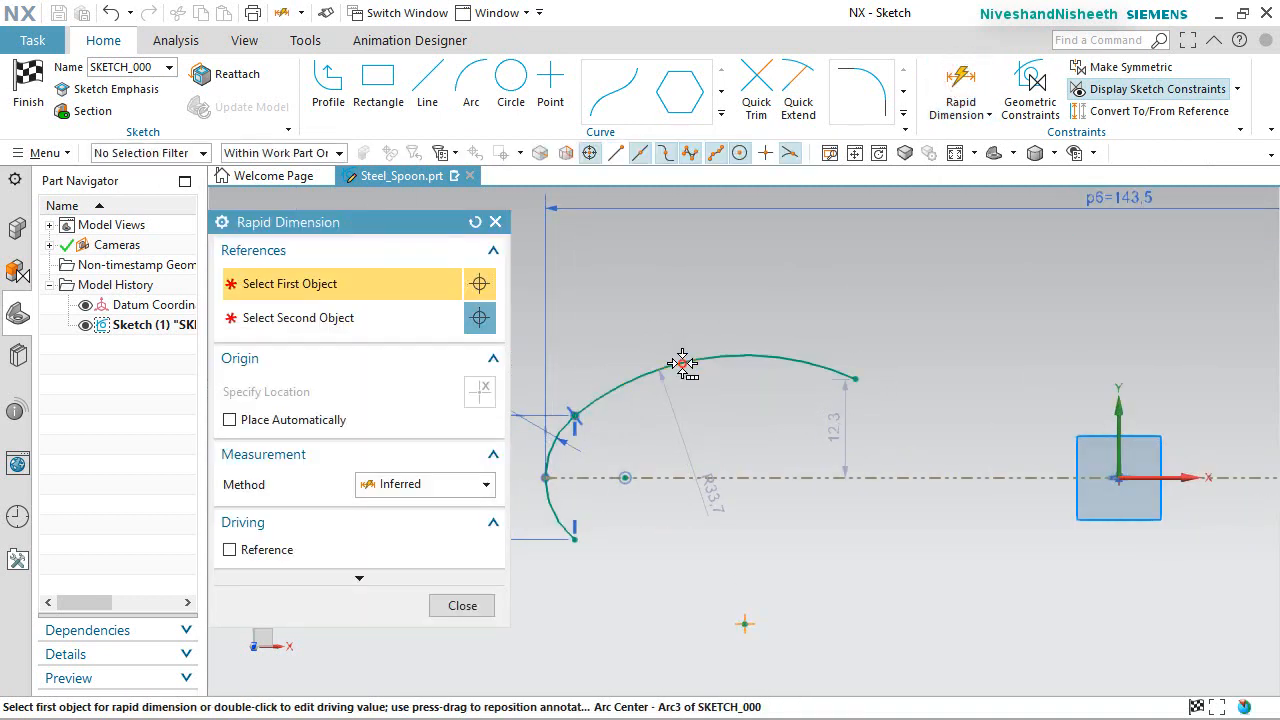
{"action": "left_click", "coordinate": [679, 363]}
{"action": "left_click", "coordinate": [785, 478]}
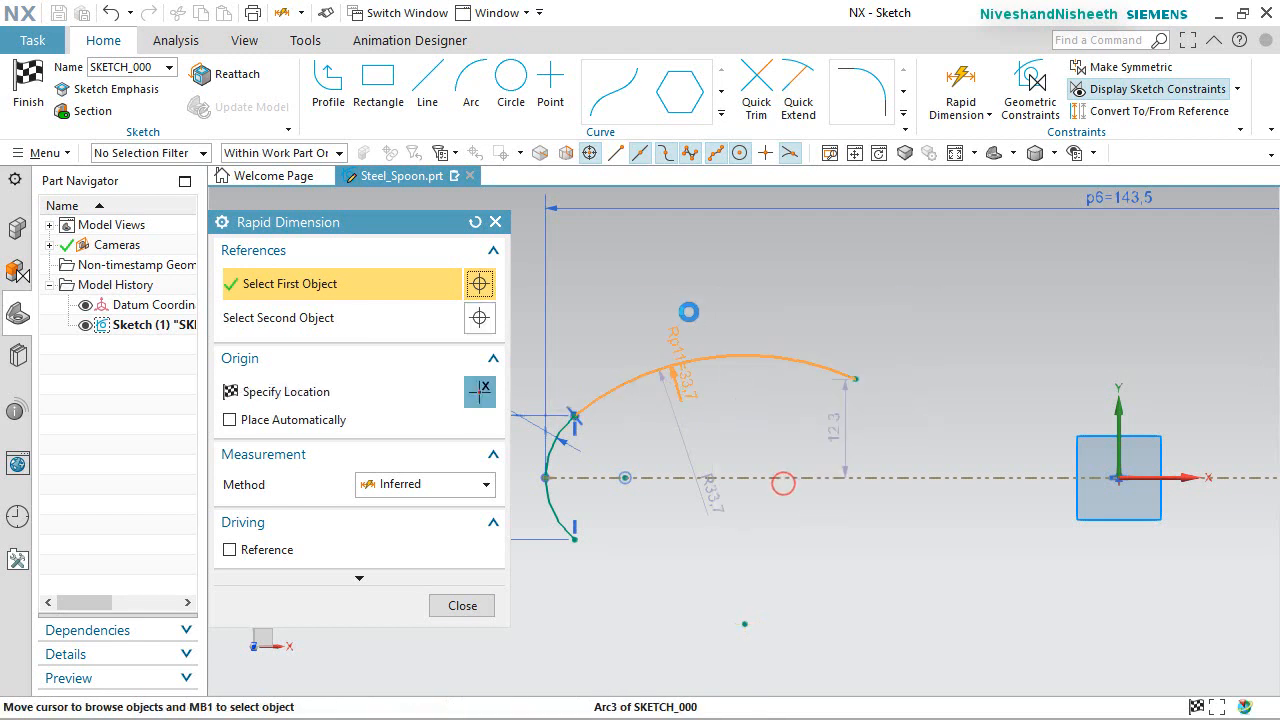
{"action": "left_click", "coordinate": [650, 319]}
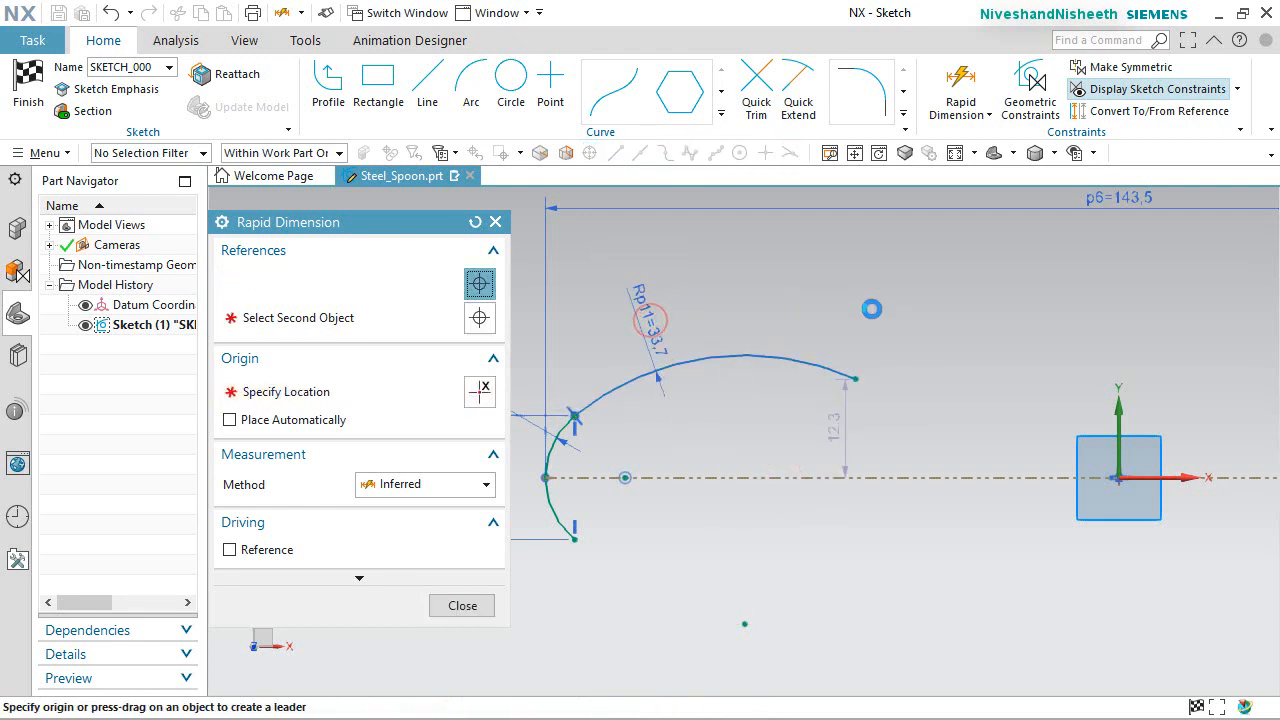
{"action": "type", "text": "40"}
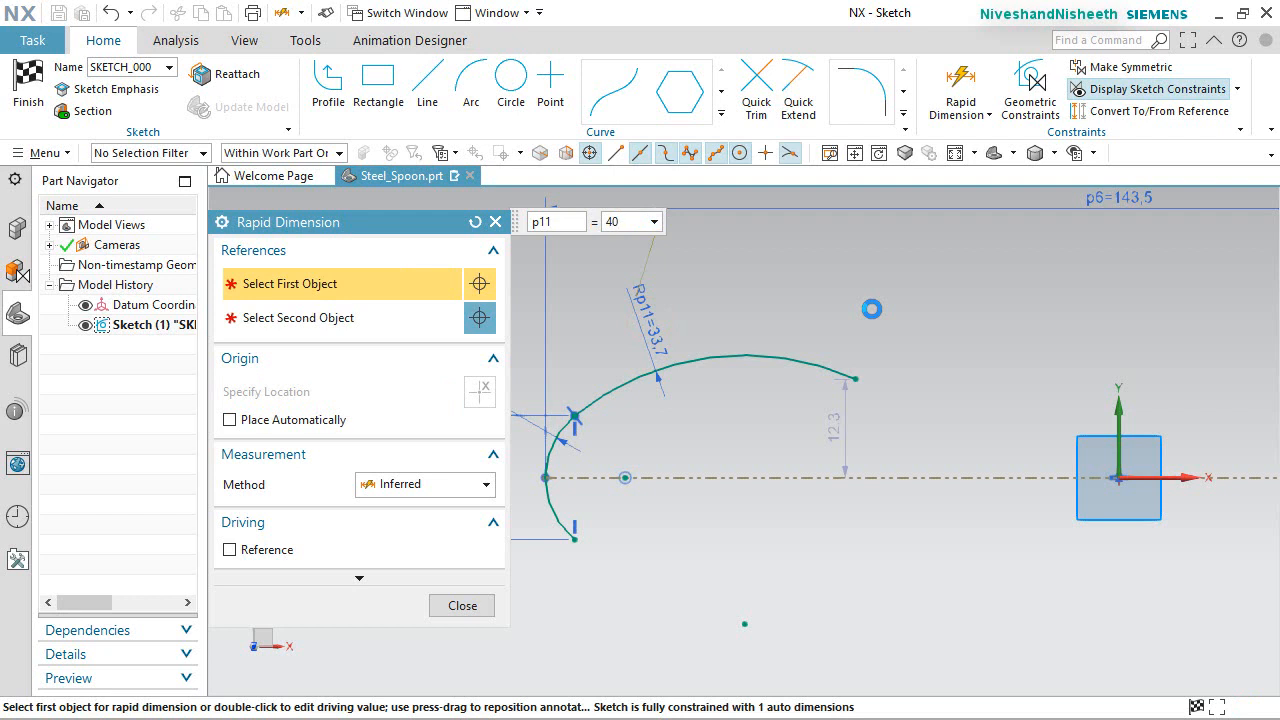
{"action": "key", "text": "Return"}
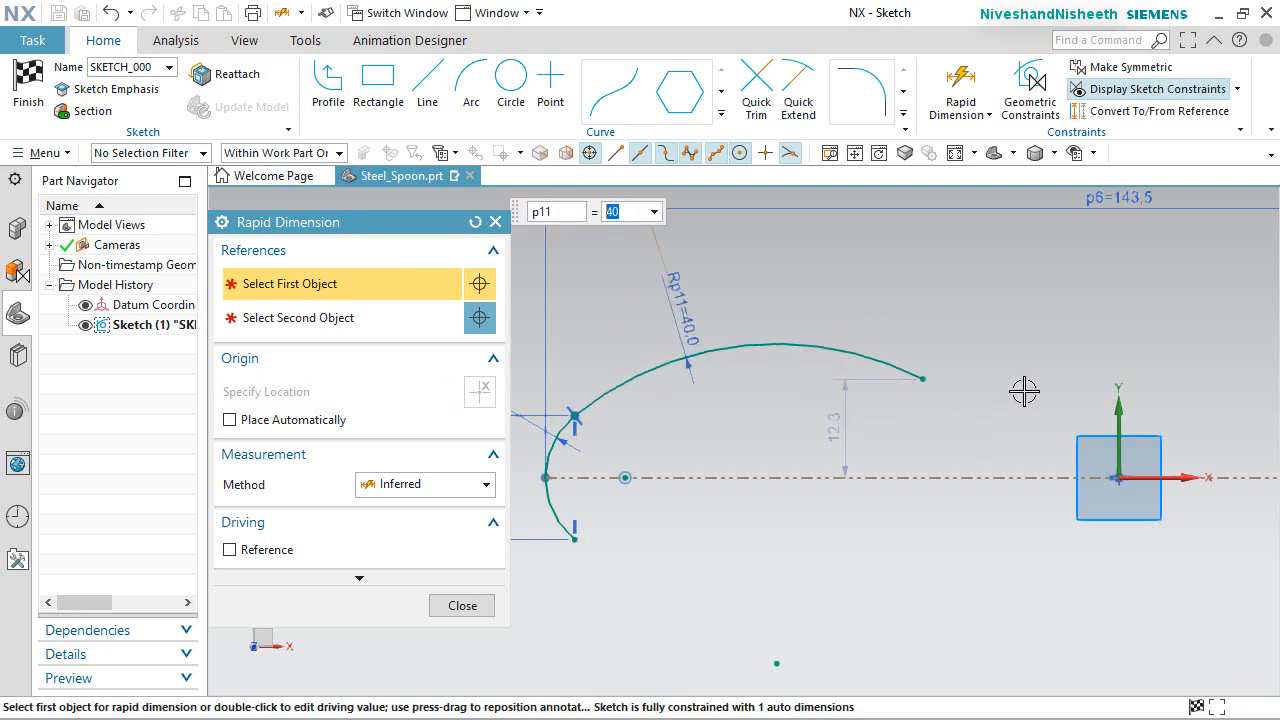
Dimension the height of the 40 mm arc's free end above the reference line and set it to 16.3 mm.
{"action": "left_click", "coordinate": [929, 381]}
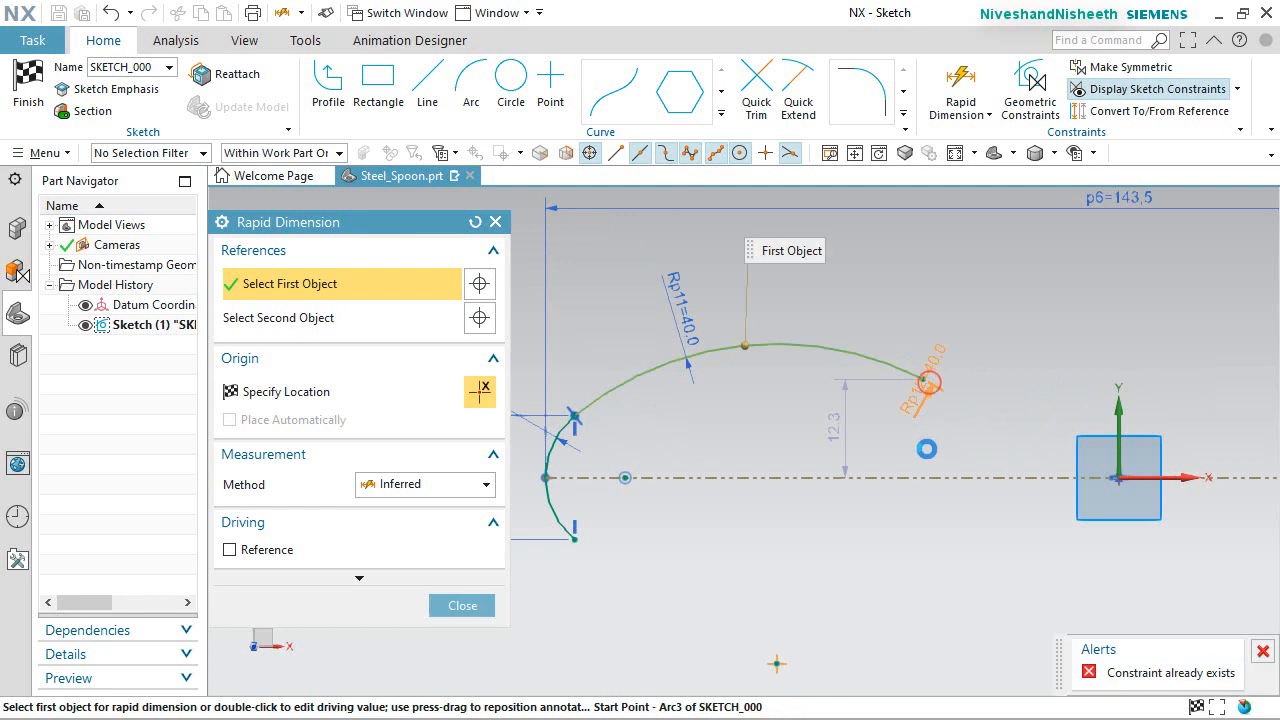
{"action": "left_click", "coordinate": [929, 467]}
{"action": "left_click", "coordinate": [963, 432]}
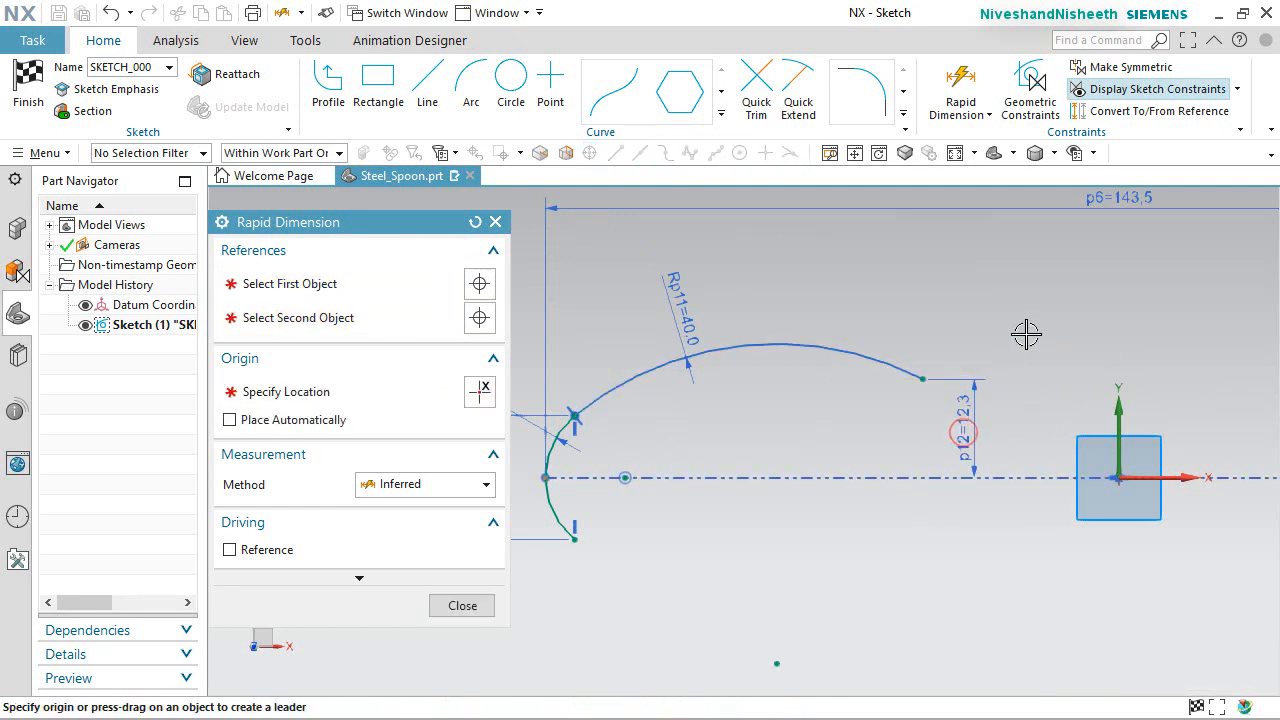
{"action": "type", "text": "16."}
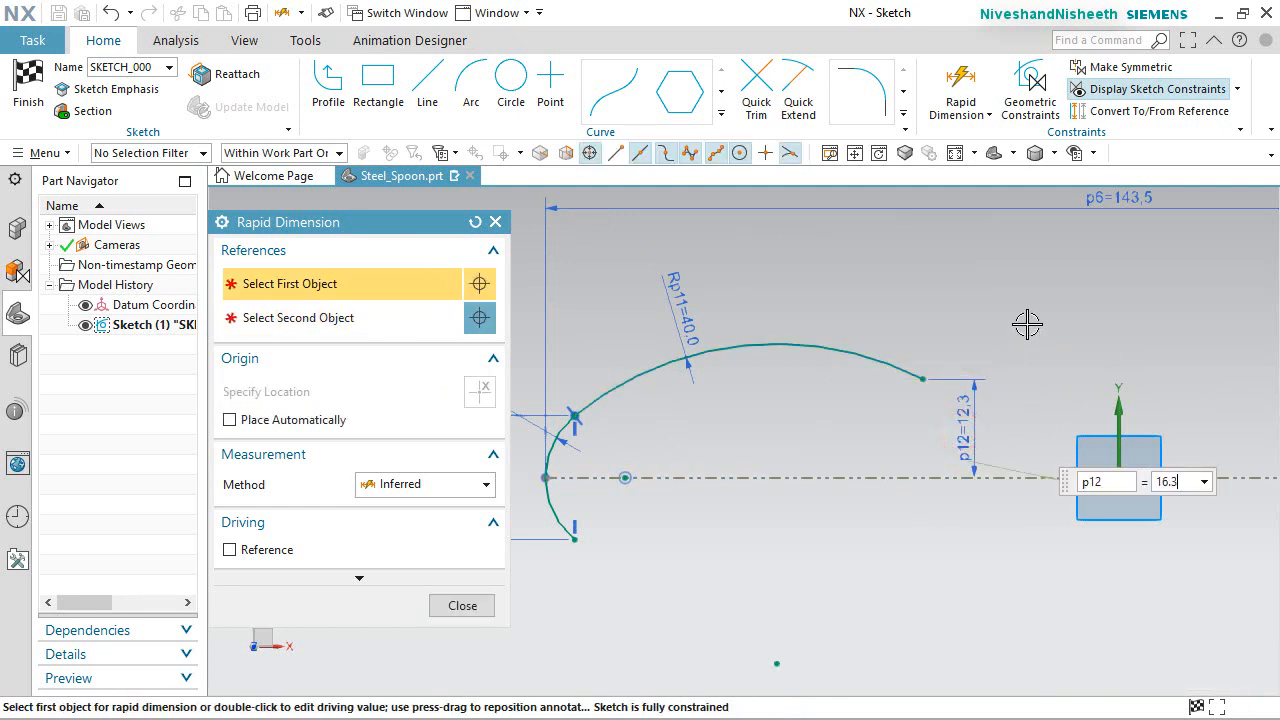
{"action": "type", "text": "3"}
{"action": "key", "text": "Return"}
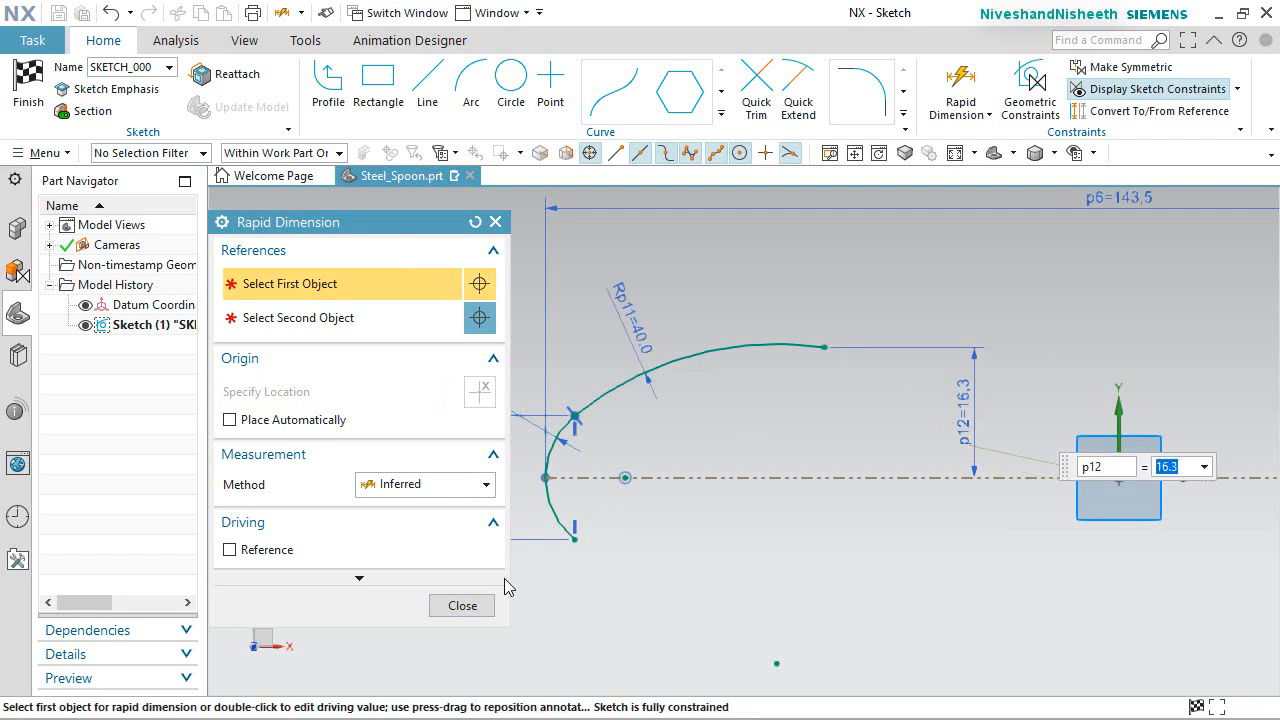
{"action": "left_click", "coordinate": [483, 605]}
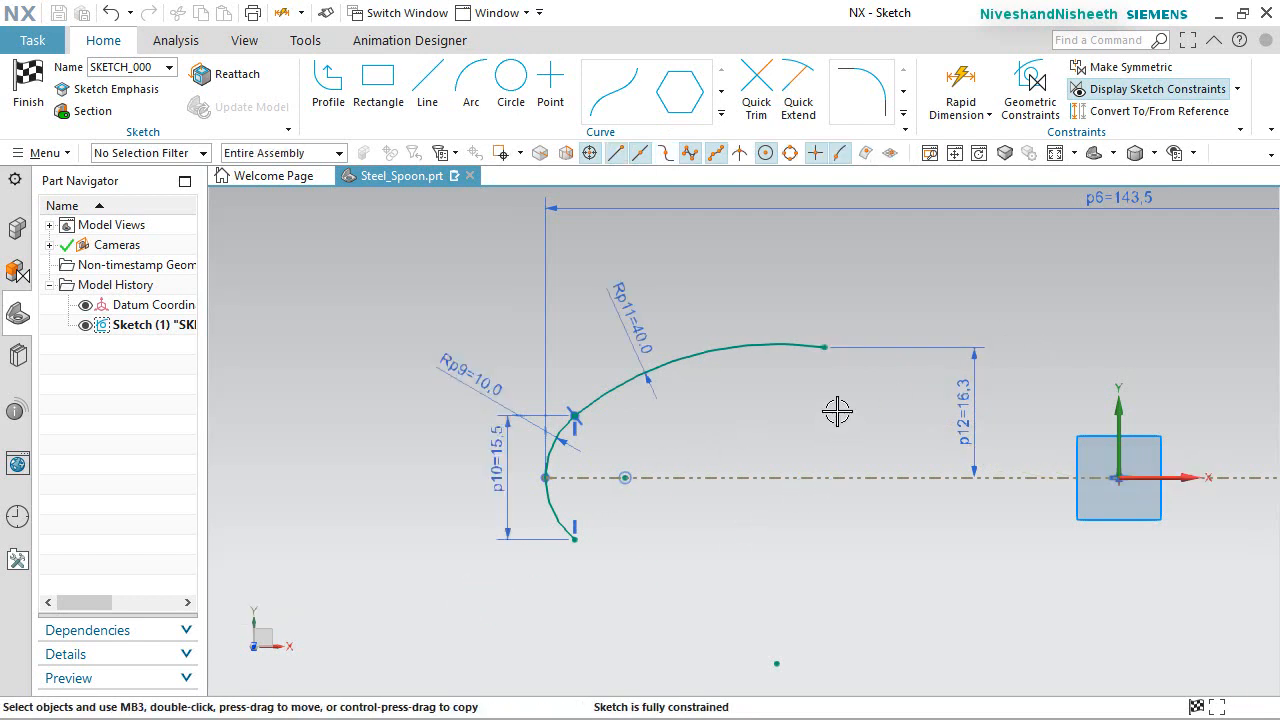
Draw a second arc of about 69.7 mm radius from the 40 mm arc's free end, ending about 6.2 mm above the reference line.
{"action": "scroll", "coordinate": [740, 405], "scroll_direction": "up", "scroll_amount": 1}
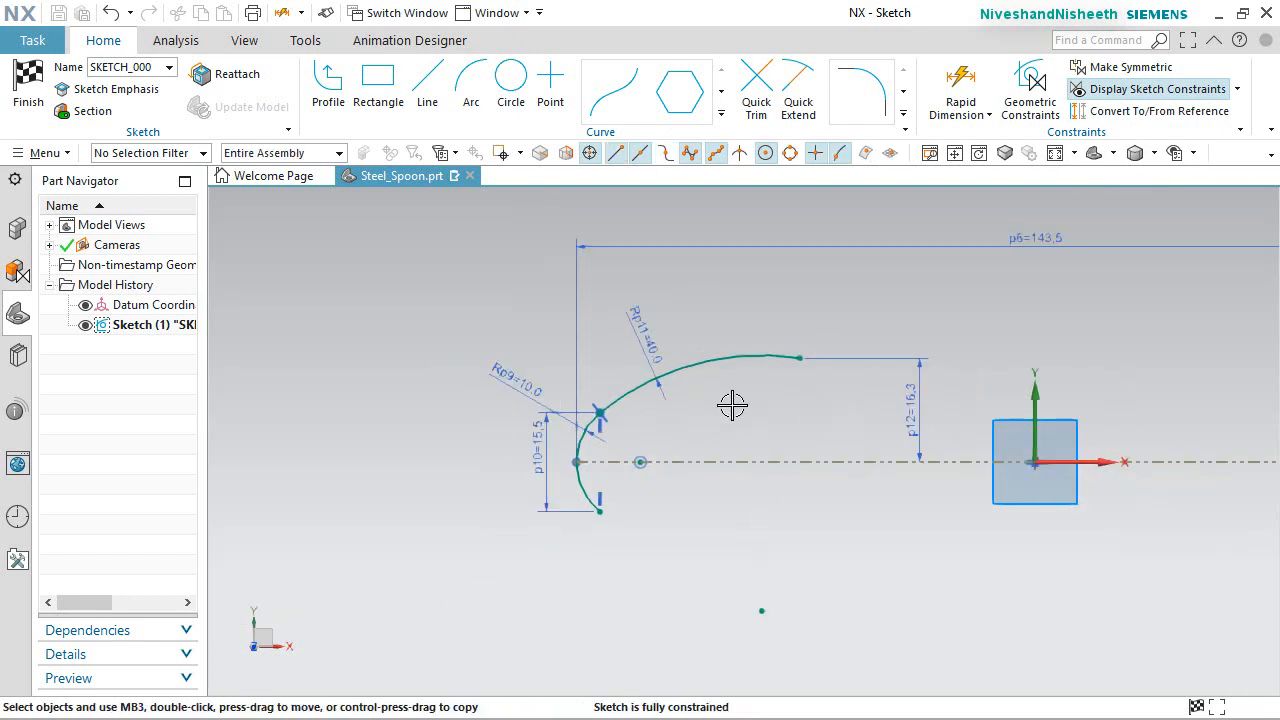
{"action": "right_click", "coordinate": [543, 234]}
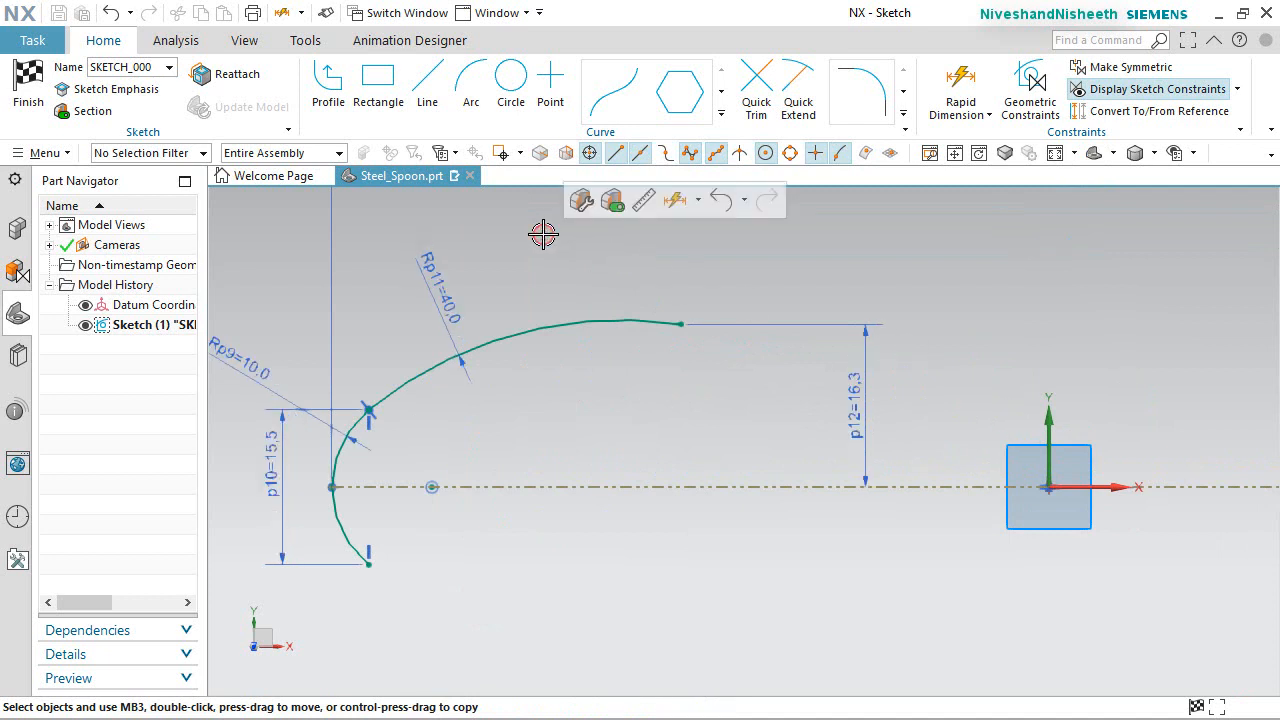
{"action": "left_click", "coordinate": [699, 201]}
{"action": "left_click", "coordinate": [704, 257]}
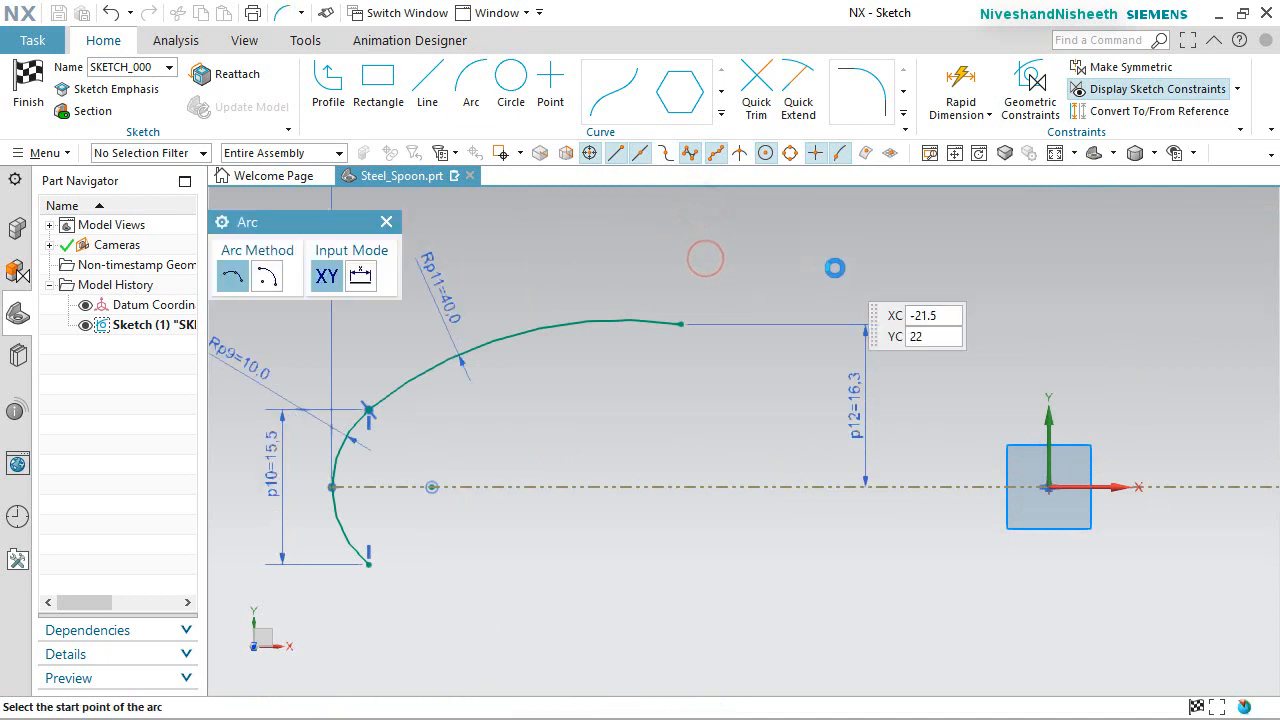
{"action": "left_click", "coordinate": [681, 324]}
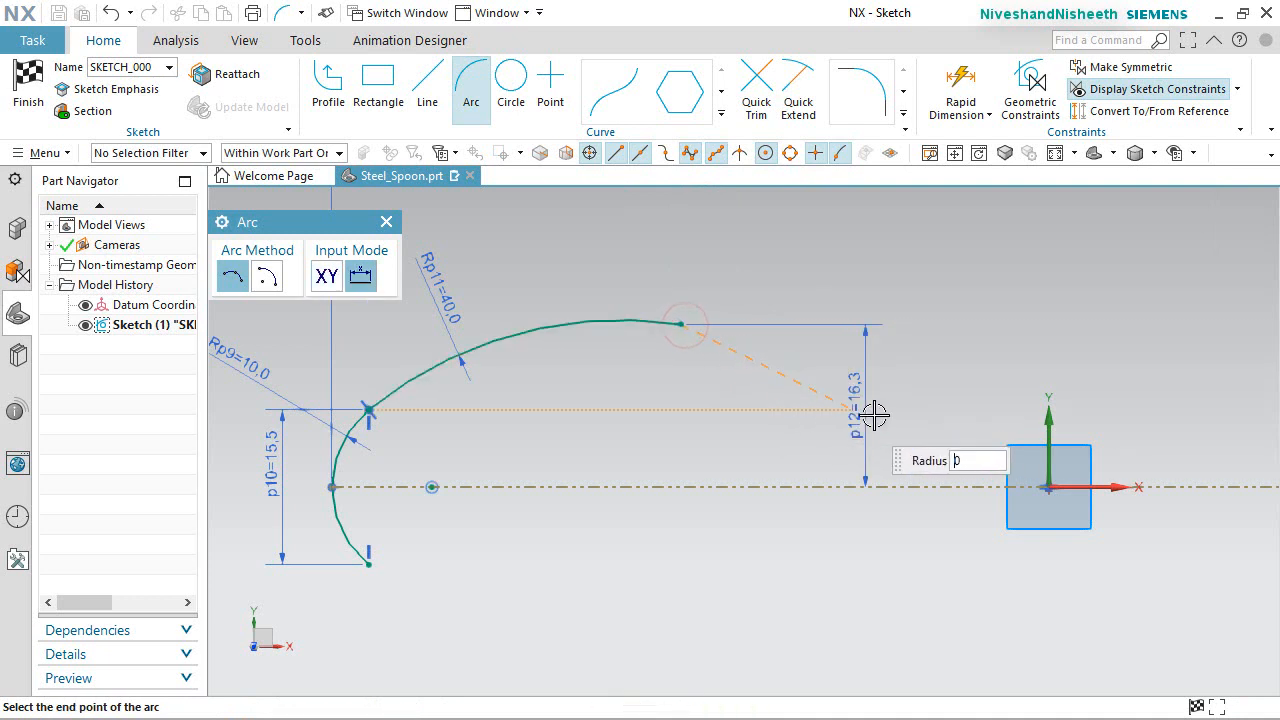
{"action": "left_click", "coordinate": [950, 425]}
{"action": "left_click", "coordinate": [898, 392]}
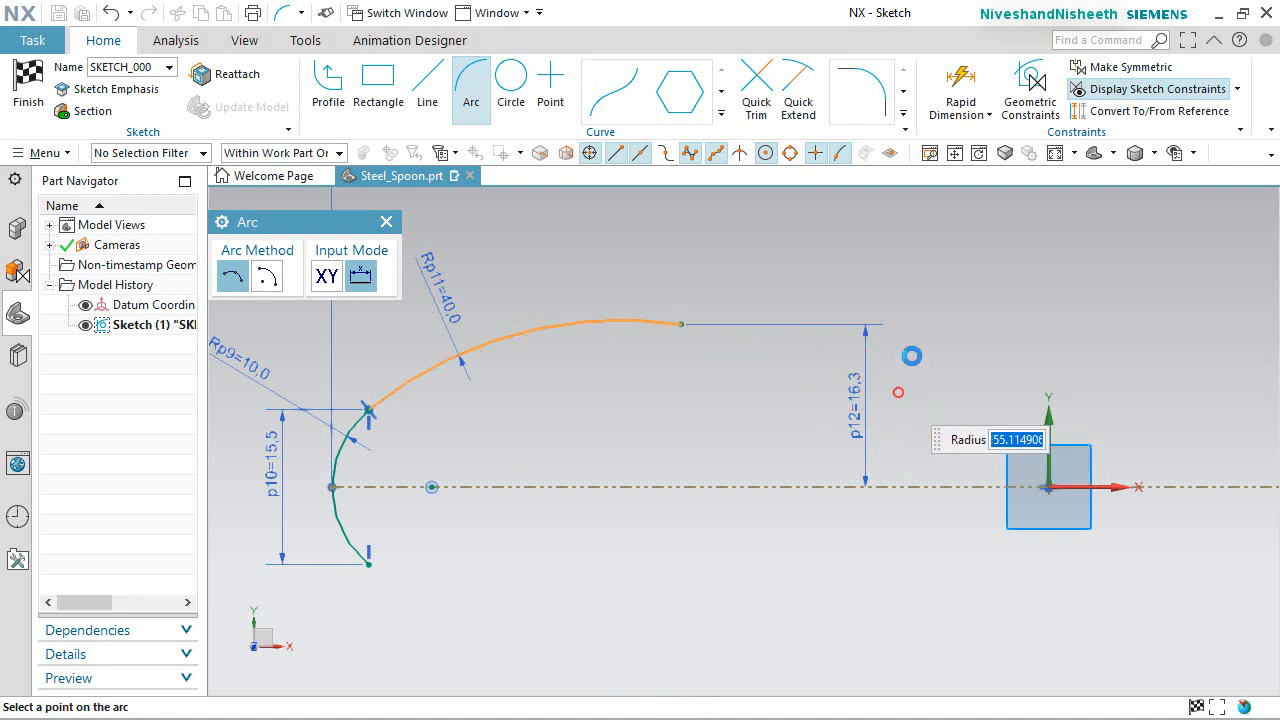
{"action": "key", "text": "Escape"}
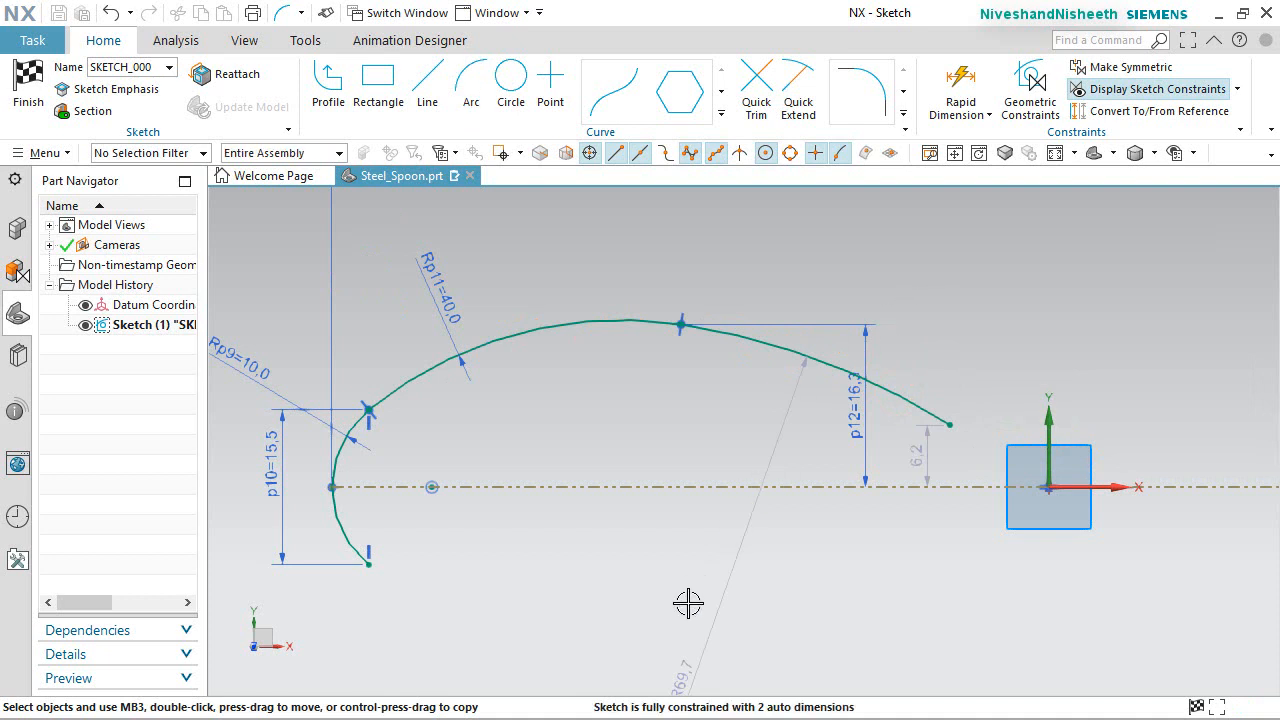
Reposition the second bowl arc's radius dimension above the arc and set it to 16.3 mm.
{"action": "left_click_drag", "start_coordinate": [686, 665], "coordinate": [843, 271]}
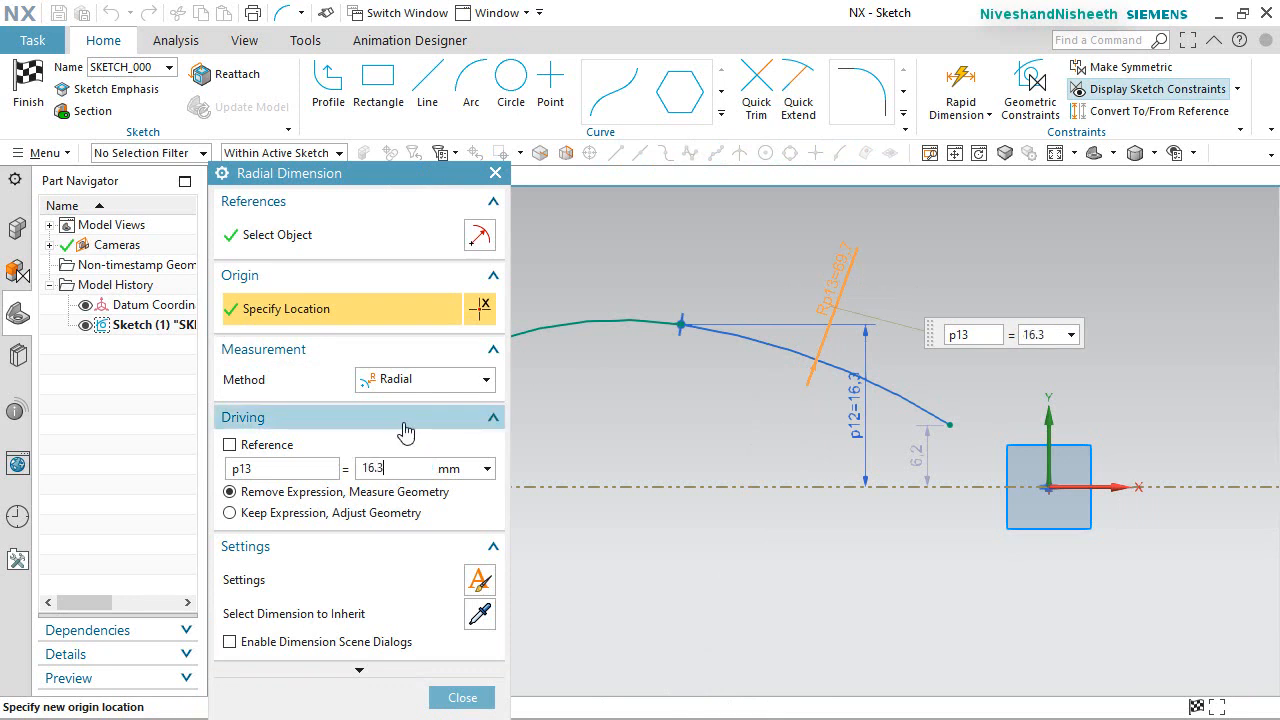
{"action": "type", "text": "16.3"}
{"action": "key", "text": "Return"}
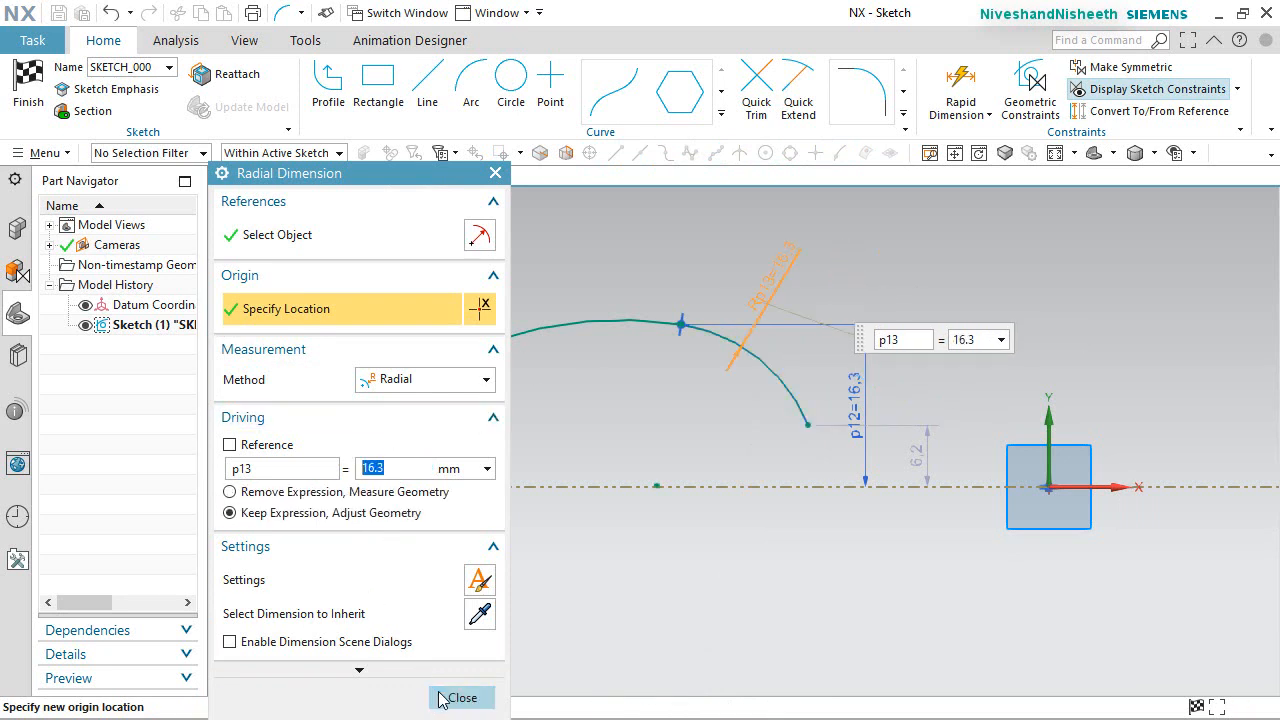
{"action": "left_click", "coordinate": [441, 698]}
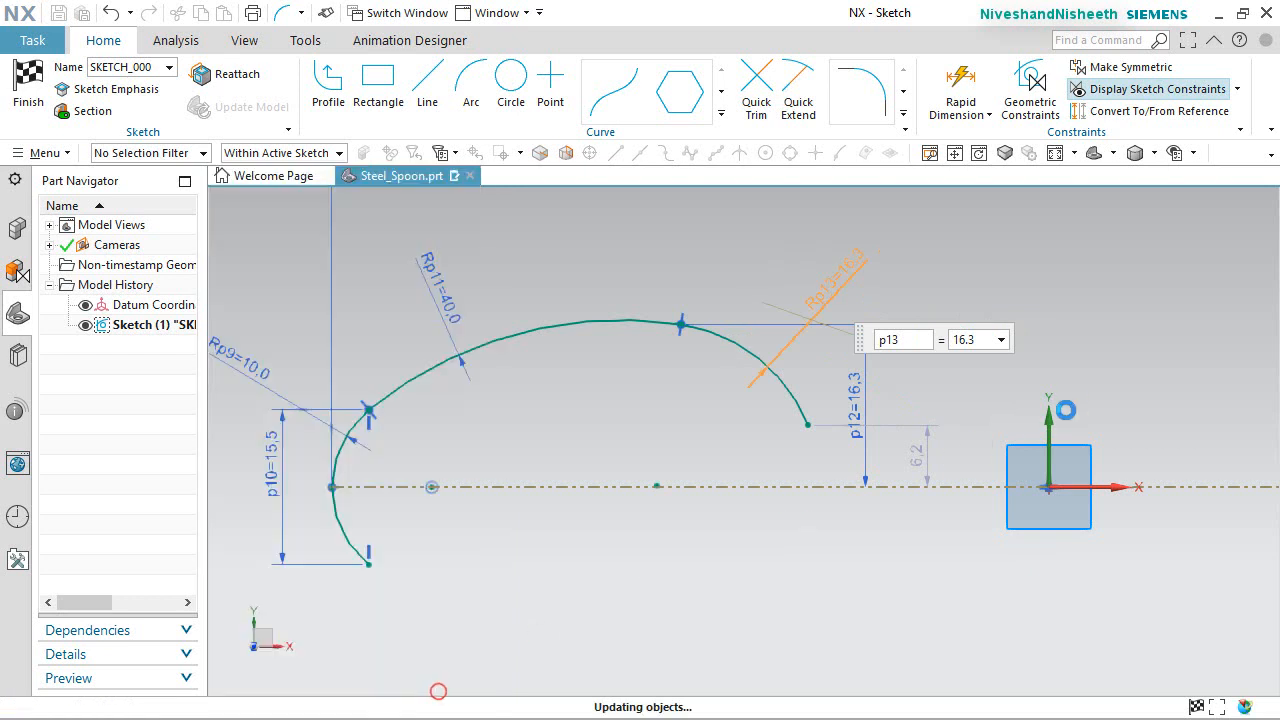
Set the height of the 16.3 mm radius arc's free end above the reference line to 6.6 mm.
{"action": "double_click", "coordinate": [922, 453]}
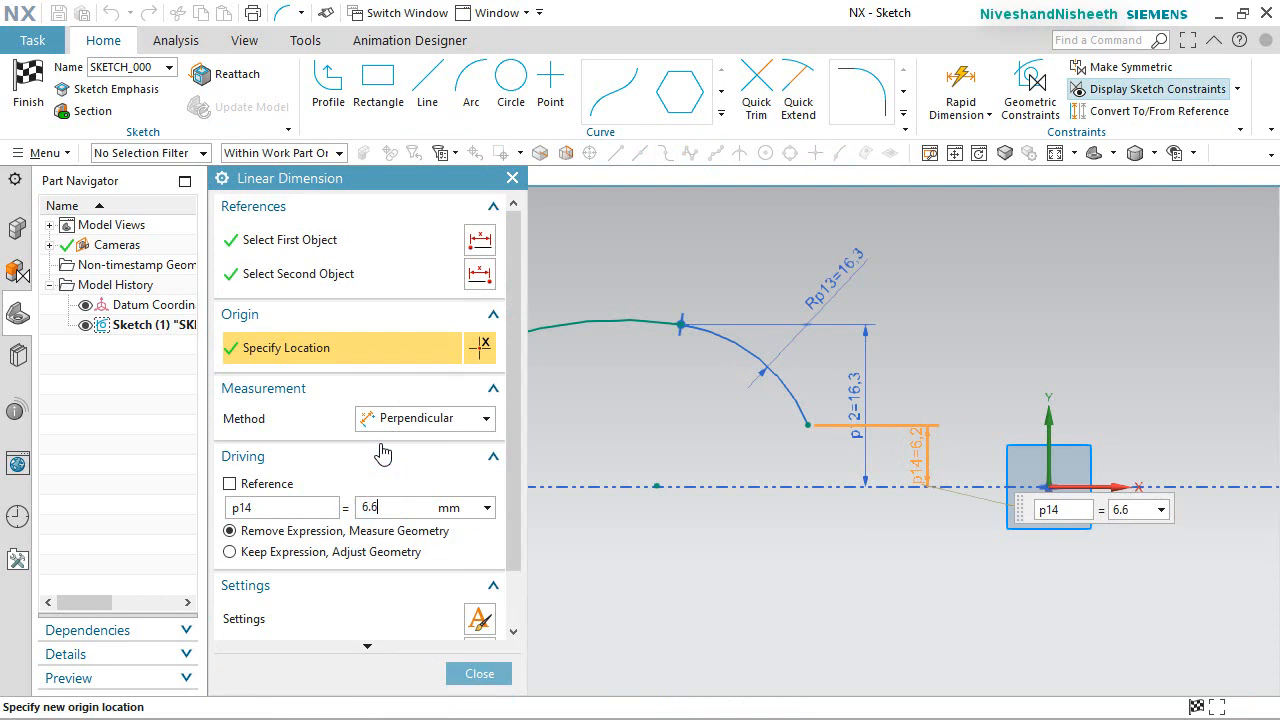
{"action": "type", "text": "6.6"}
{"action": "key", "text": "Return"}
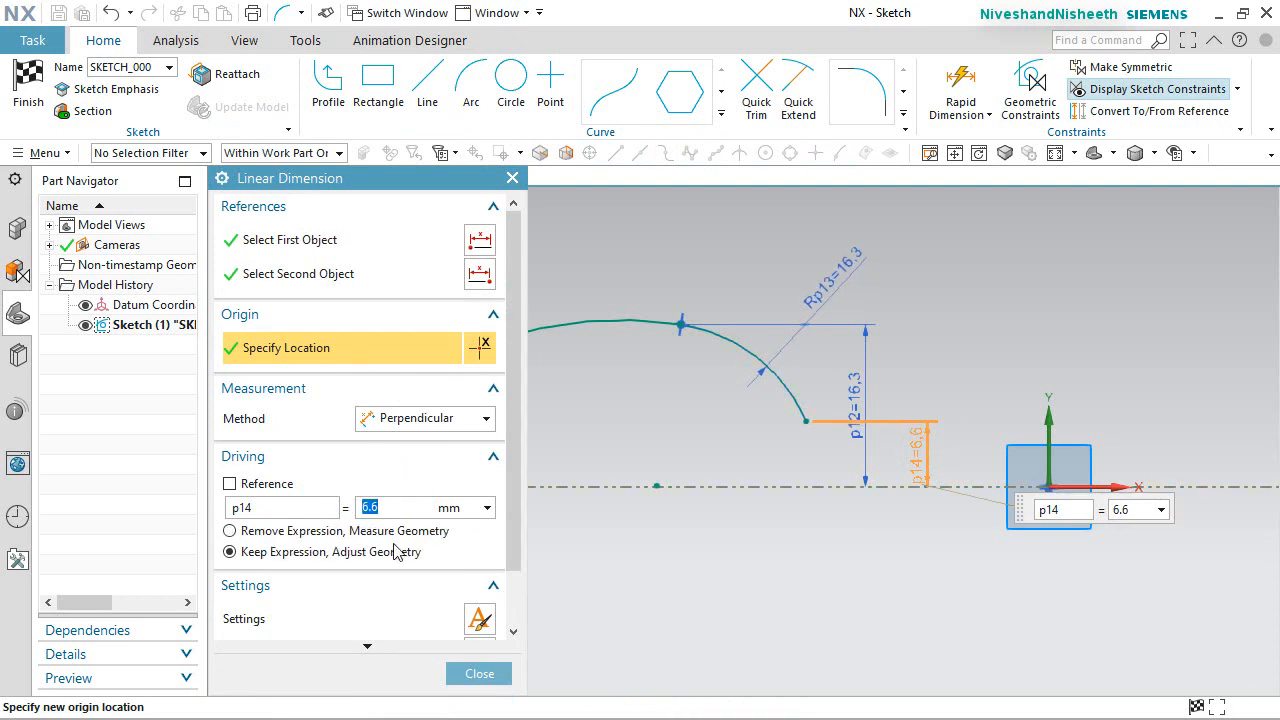
{"action": "left_click", "coordinate": [479, 673]}
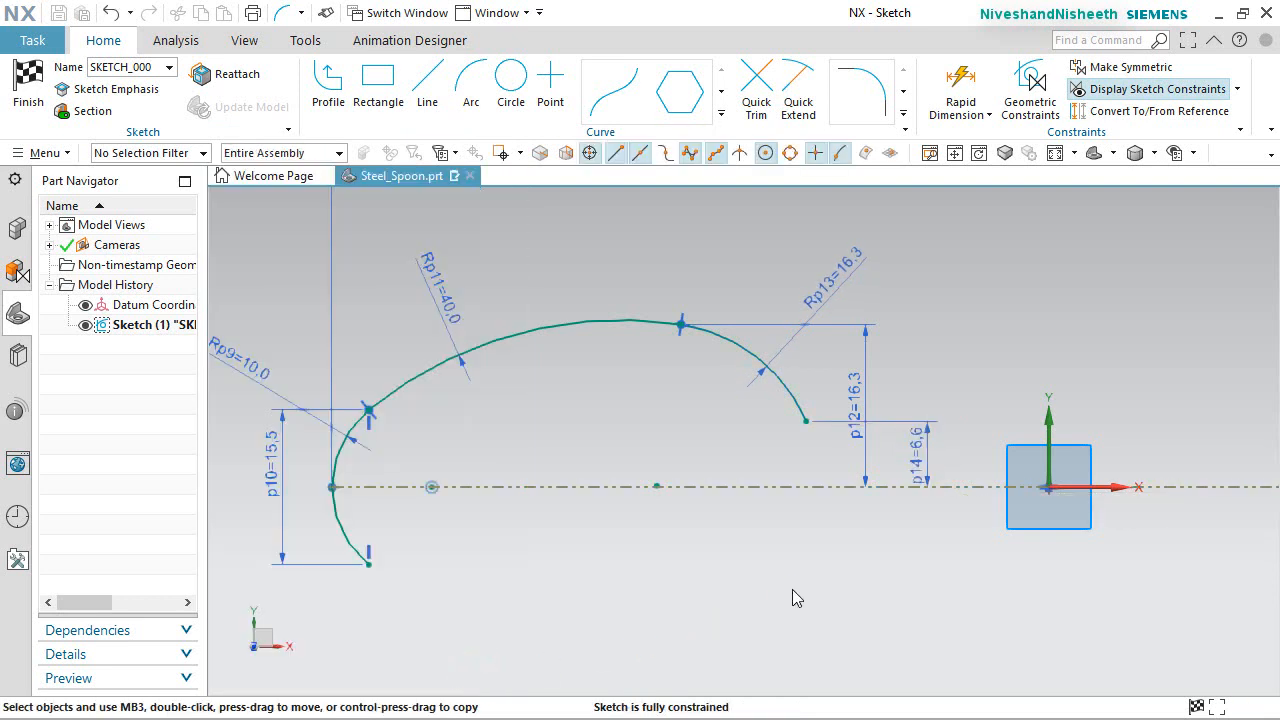
Draw a concave arc of about 7.1 mm radius from the 16.3 mm radius arc's free end, ending about 2.9 mm above the reference line.
{"action": "left_click", "coordinate": [987, 333]}
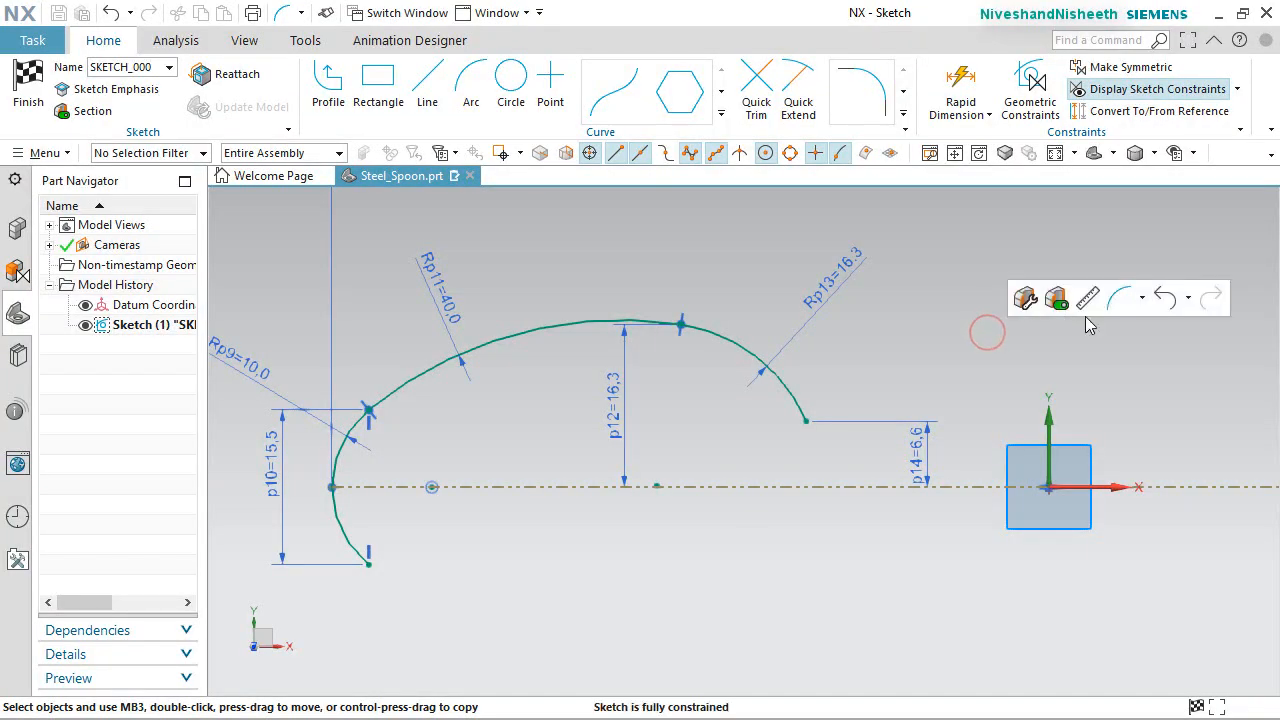
{"action": "left_click", "coordinate": [1119, 300]}
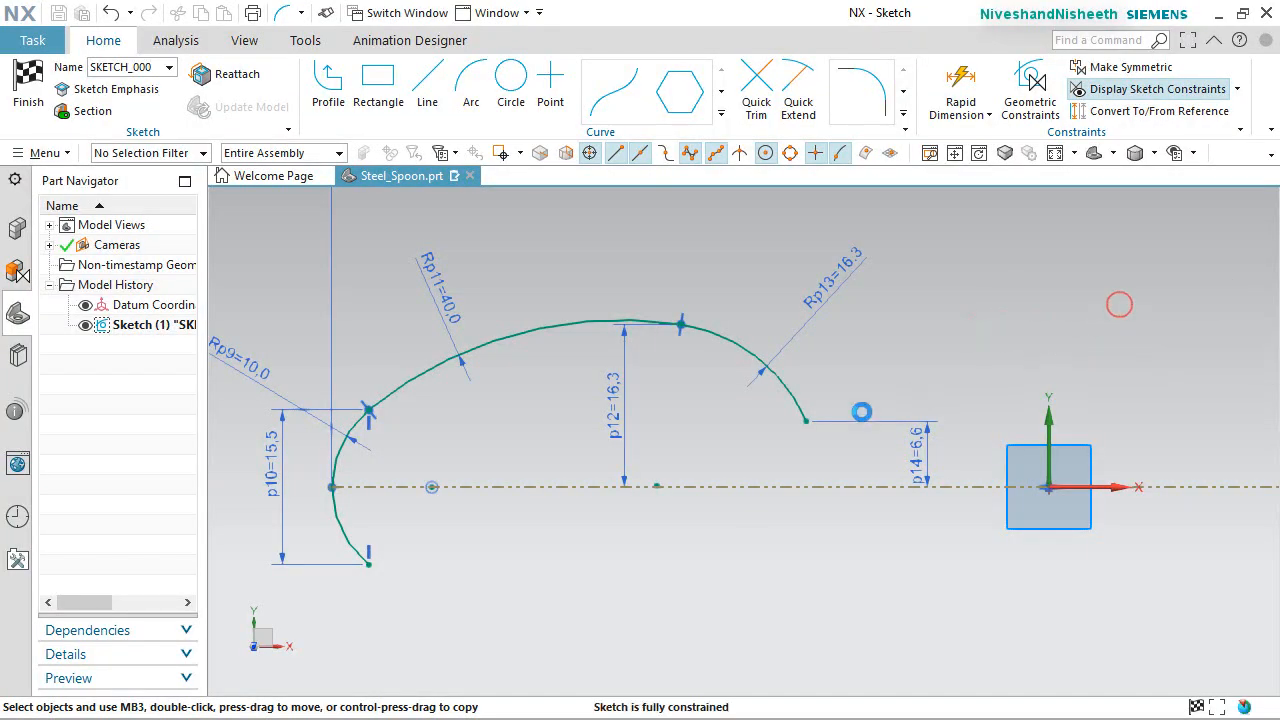
{"action": "left_click", "coordinate": [806, 420]}
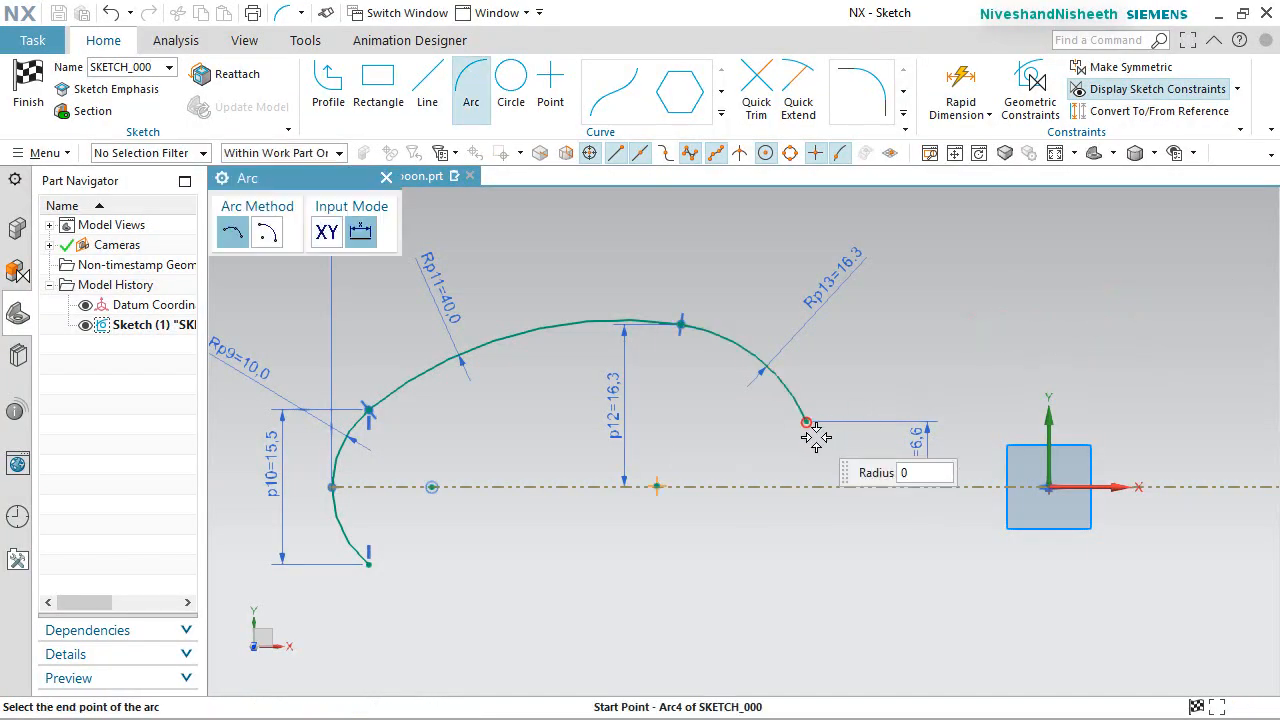
{"action": "left_click", "coordinate": [901, 456]}
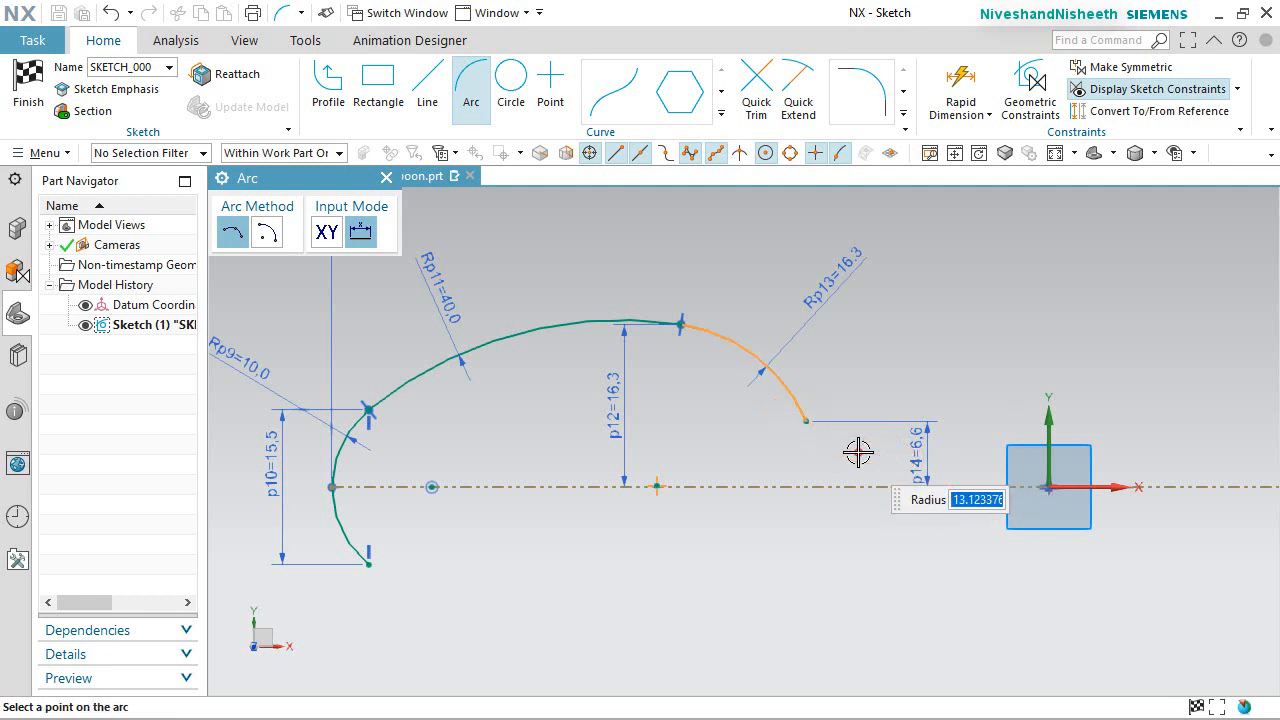
{"action": "left_click", "coordinate": [858, 452]}
{"action": "key", "text": "Escape"}
{"action": "scroll", "coordinate": [910, 449], "scroll_direction": "up", "scroll_amount": 3}
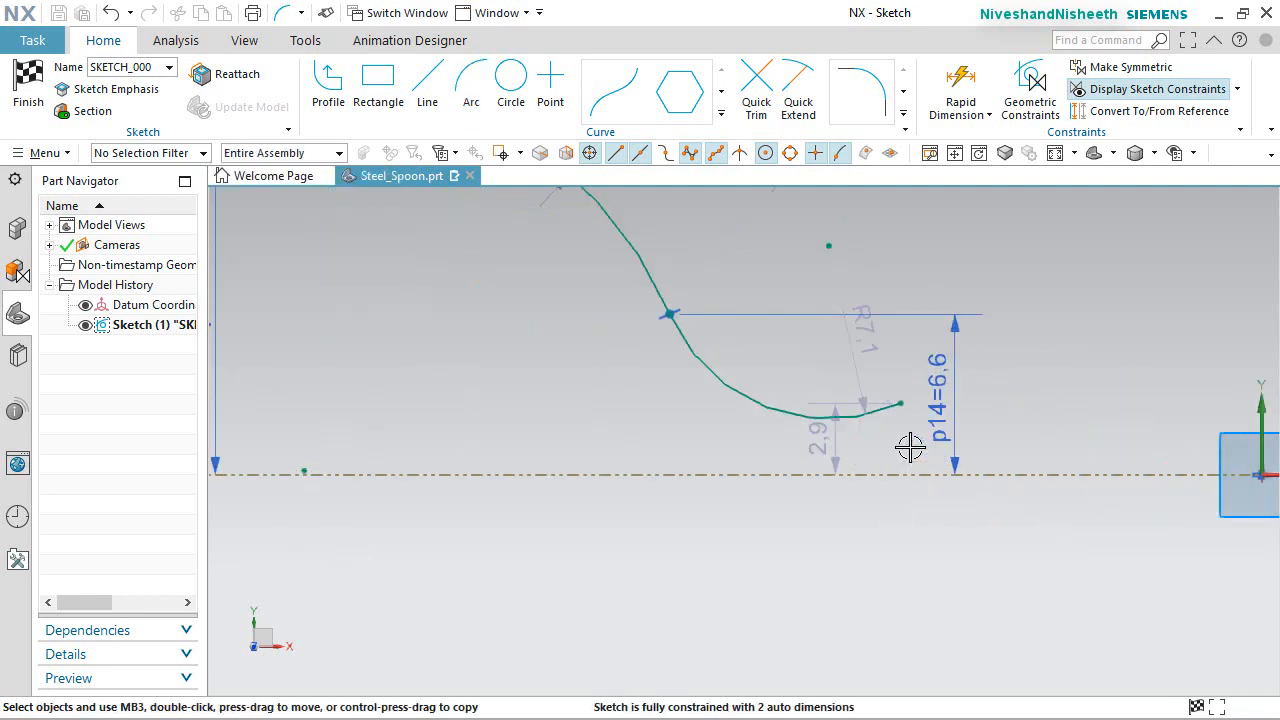
Move the two end-height dimensions clear of the last concave arc and set its free end's height above the reference line to 3 mm.
{"action": "left_click_drag", "start_coordinate": [820, 443], "coordinate": [1023, 431]}
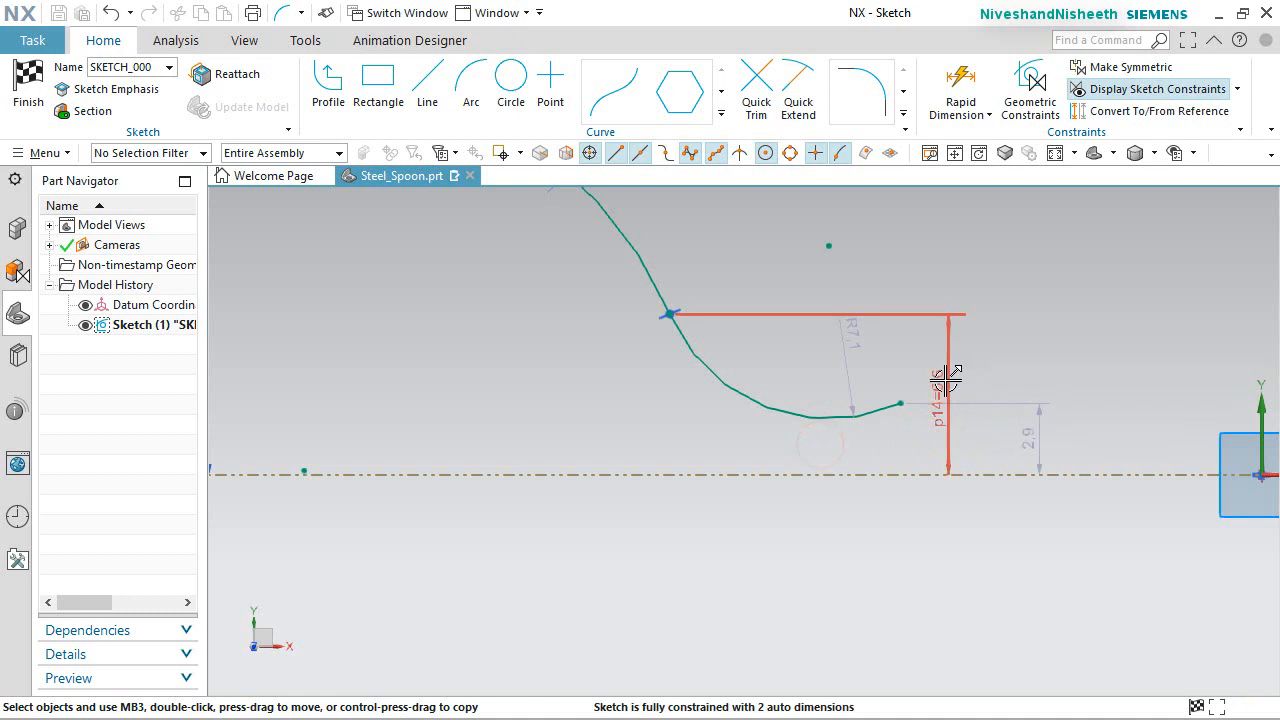
{"action": "left_click_drag", "start_coordinate": [945, 380], "coordinate": [580, 377]}
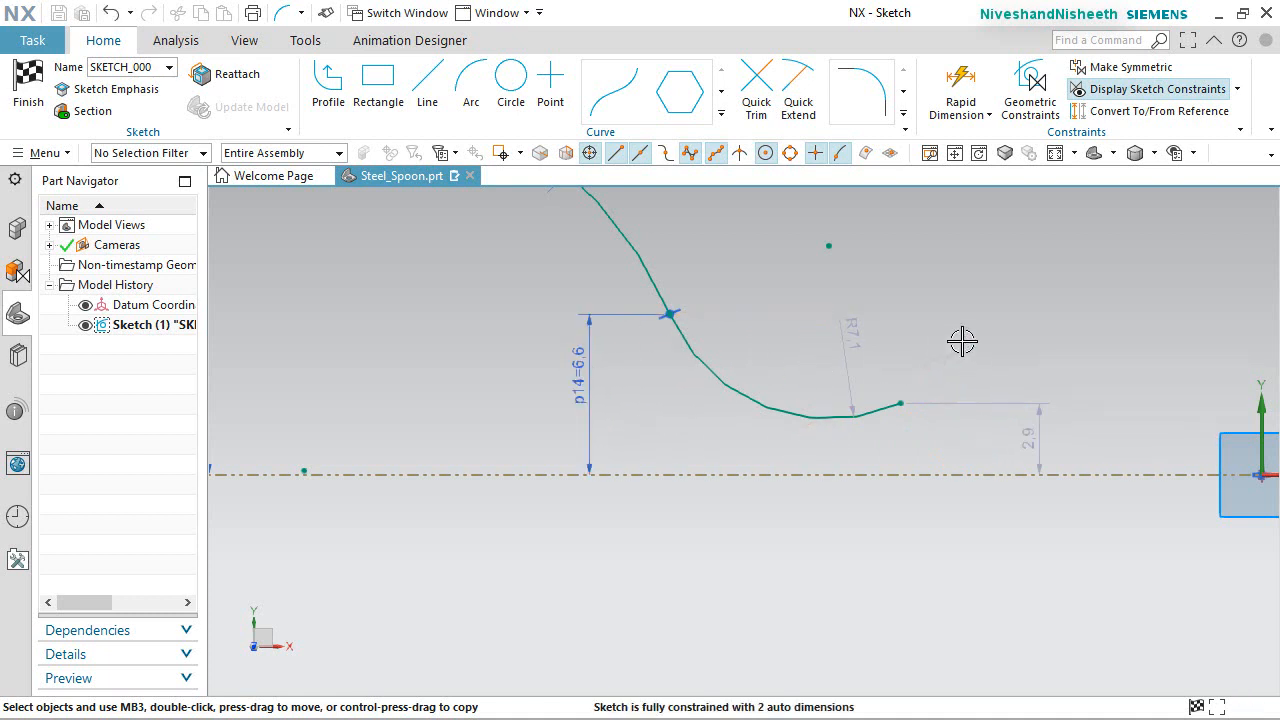
{"action": "double_click", "coordinate": [1039, 452]}
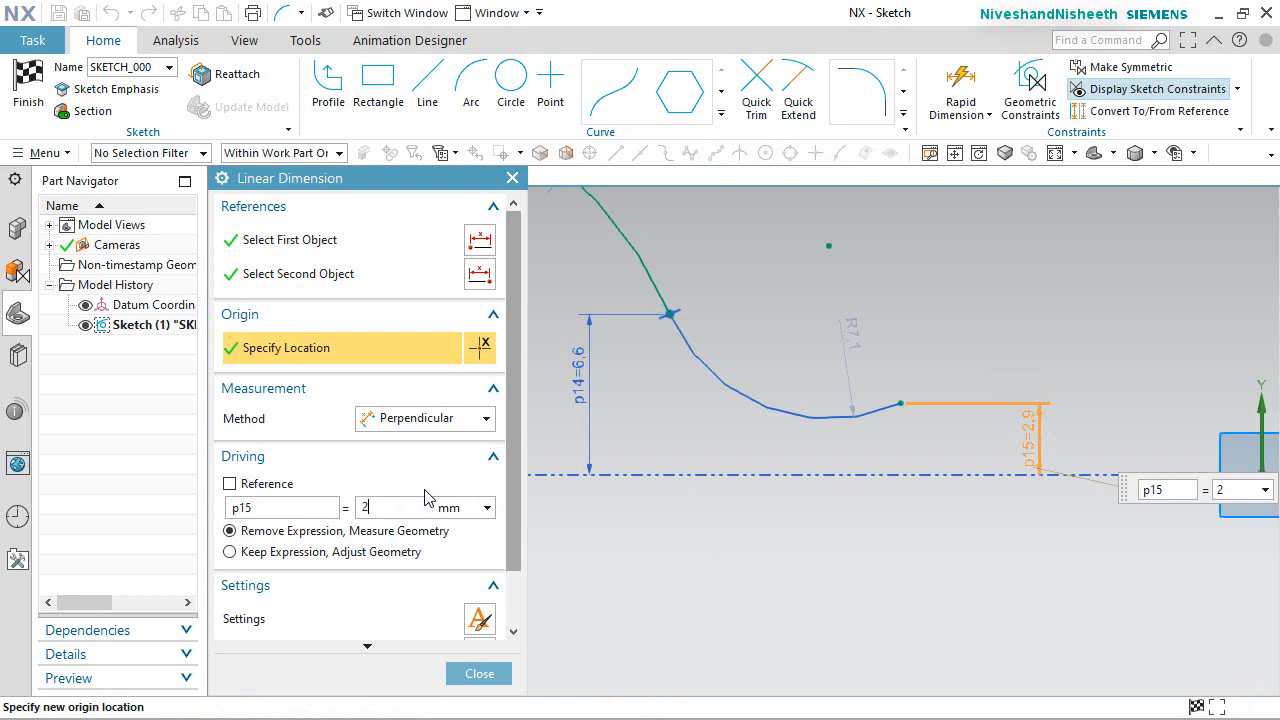
{"action": "key", "text": "Return"}
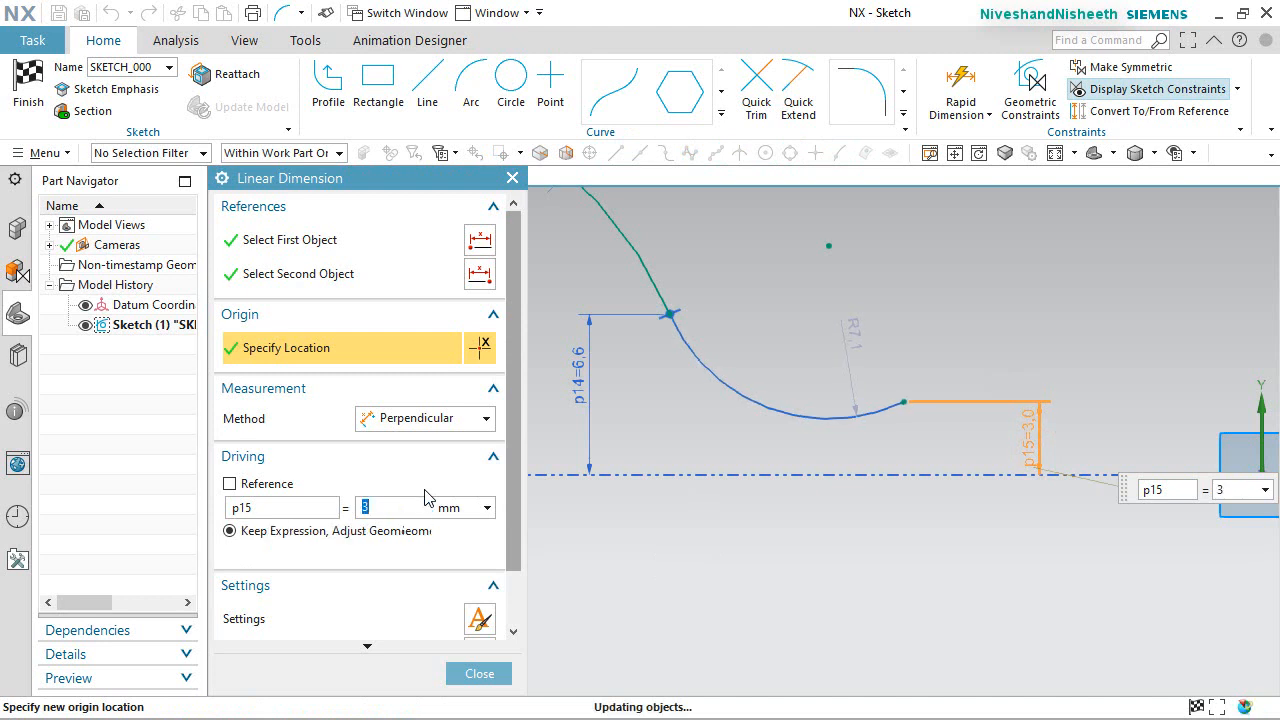
{"action": "left_click", "coordinate": [480, 673]}
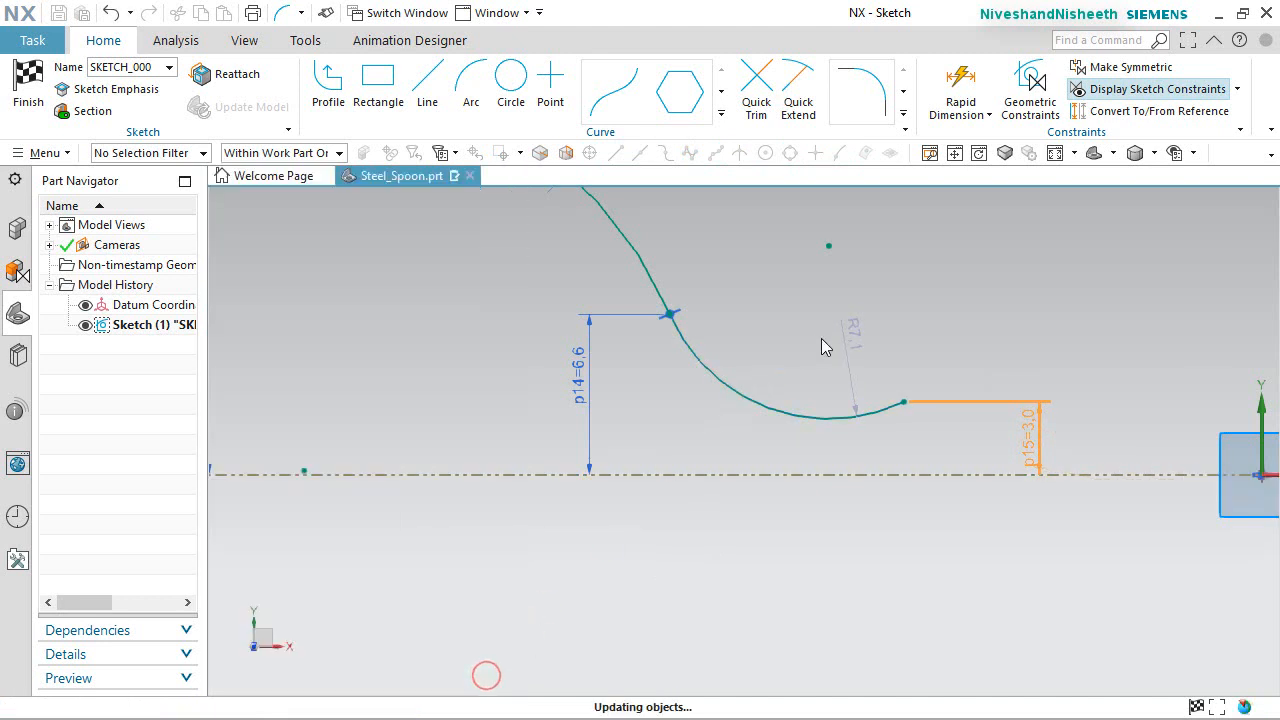
Place the concave arc's radius dimension below it at 6 mm and move the 3 mm height dimension beneath the arc's free end.
{"action": "left_click_drag", "start_coordinate": [848, 332], "coordinate": [695, 420]}
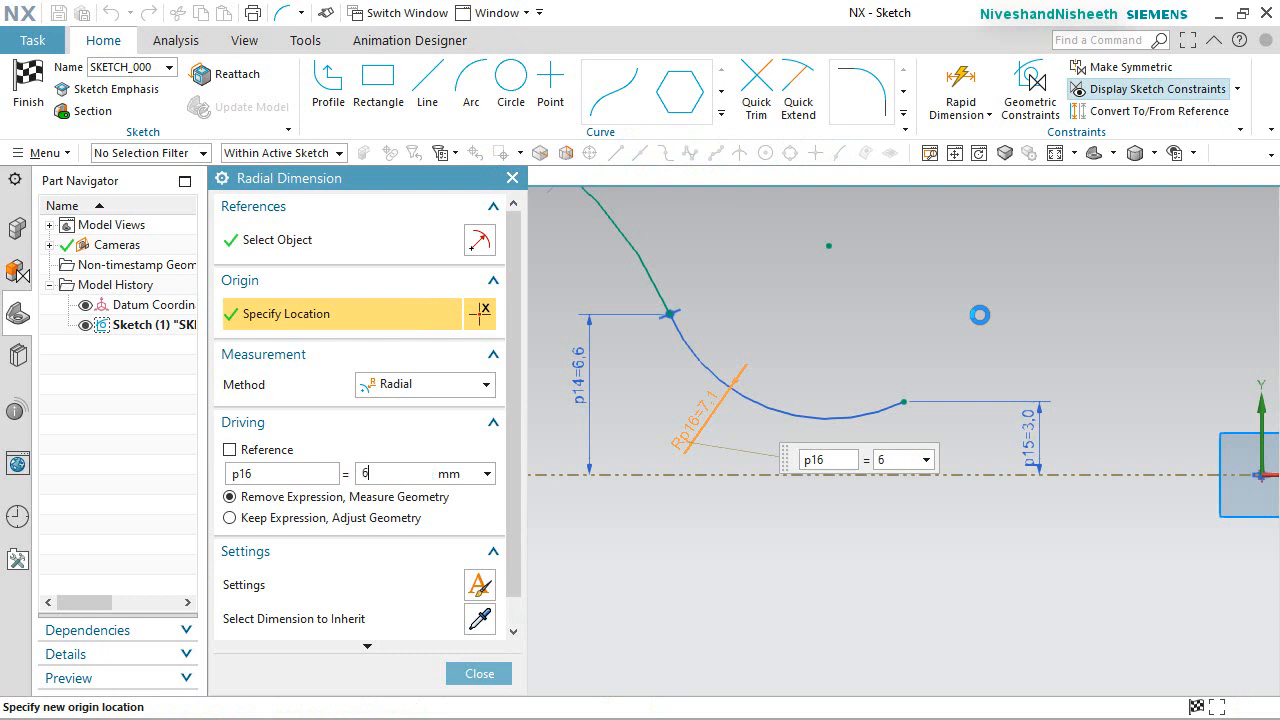
{"action": "key", "text": "Return"}
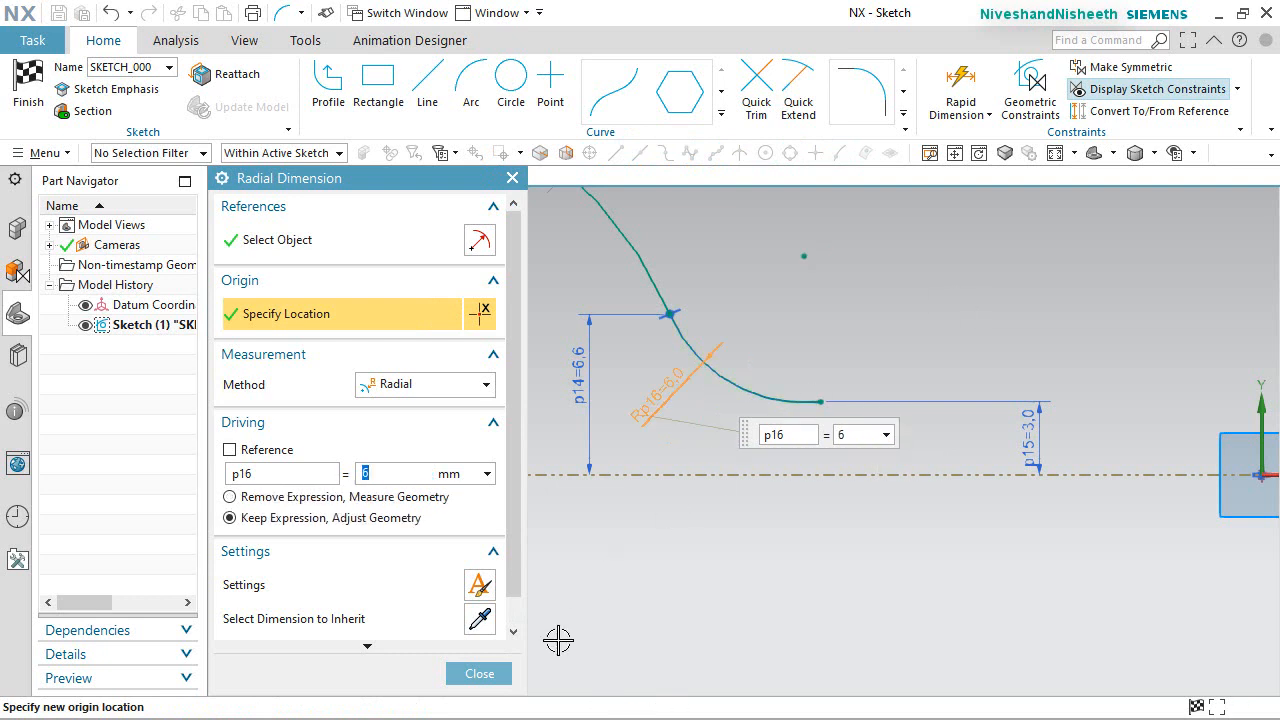
{"action": "left_click", "coordinate": [479, 673]}
{"action": "left_click", "coordinate": [911, 329]}
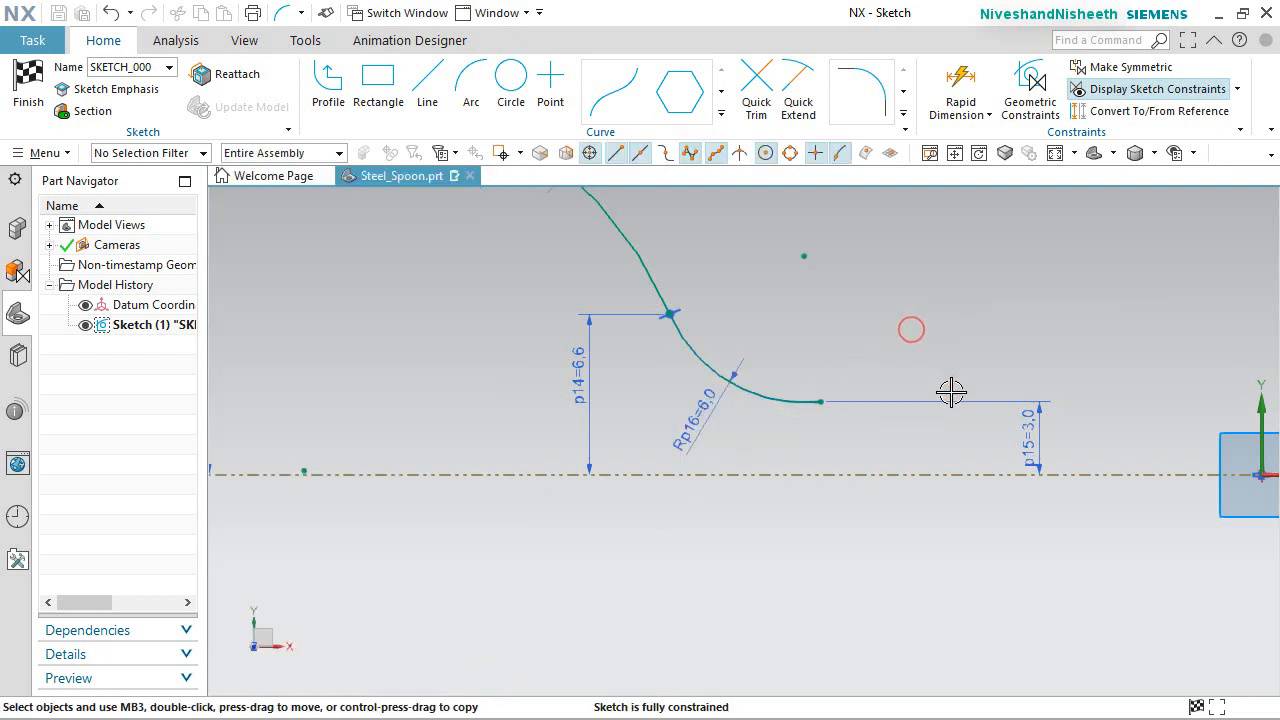
{"action": "left_click_drag", "start_coordinate": [1043, 443], "coordinate": [774, 449]}
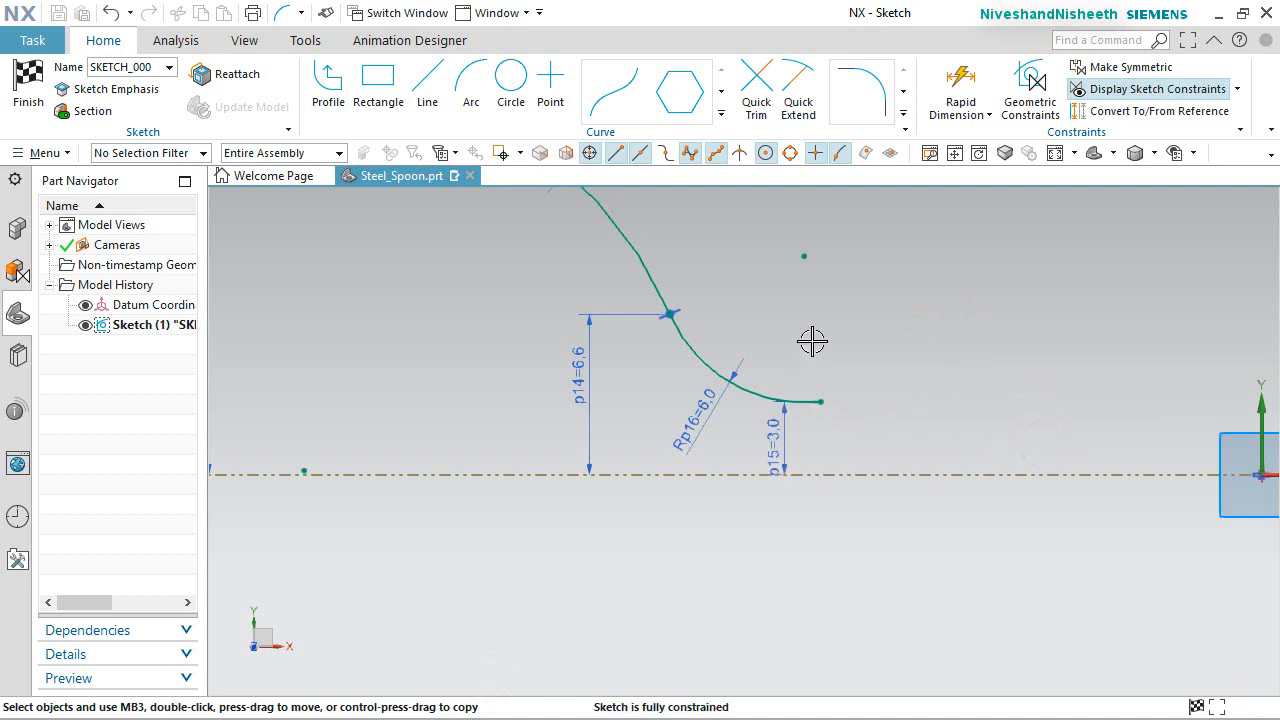
{"action": "left_click", "coordinate": [808, 340]}
Draw a handle arc of about 52.7 mm radius from the 6 mm concave arc's free end to the handle-end arc's upper endpoint.
{"action": "left_click", "coordinate": [942, 310]}
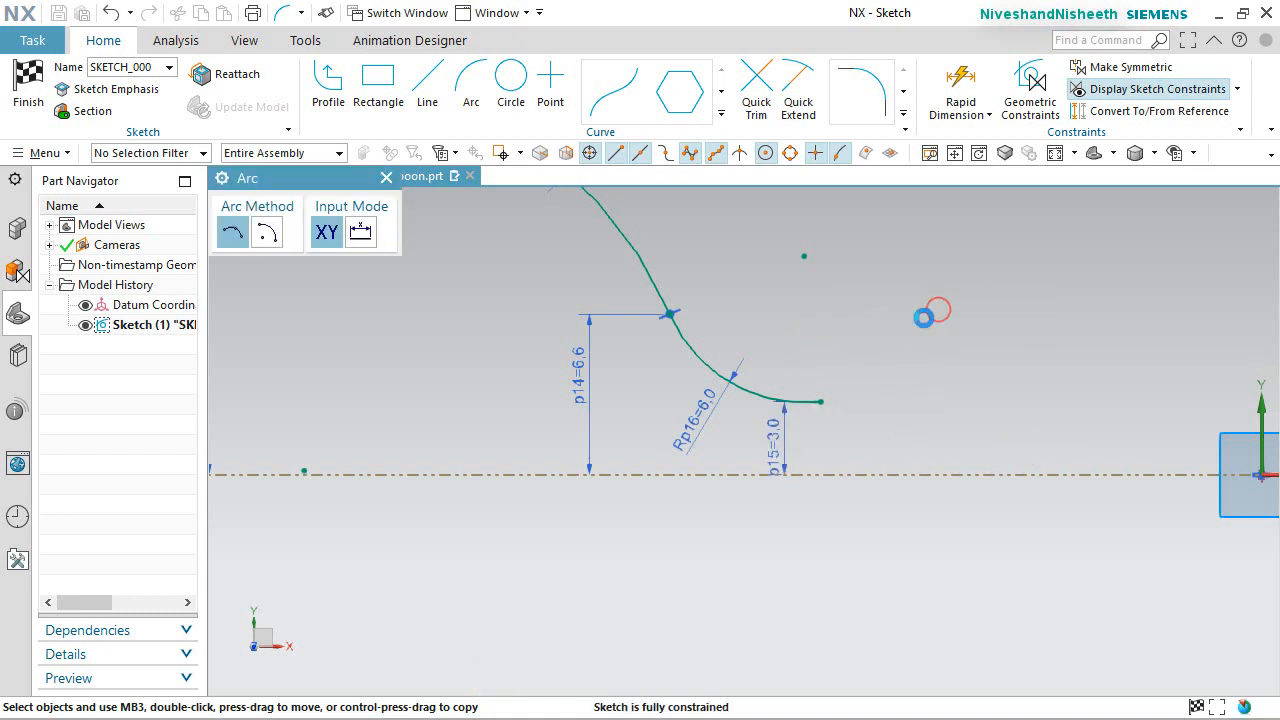
{"action": "left_click", "coordinate": [829, 400]}
{"action": "scroll", "coordinate": [820, 412], "scroll_direction": "down", "scroll_amount": 4}
{"action": "scroll", "coordinate": [1040, 350], "scroll_direction": "up", "scroll_amount": 4}
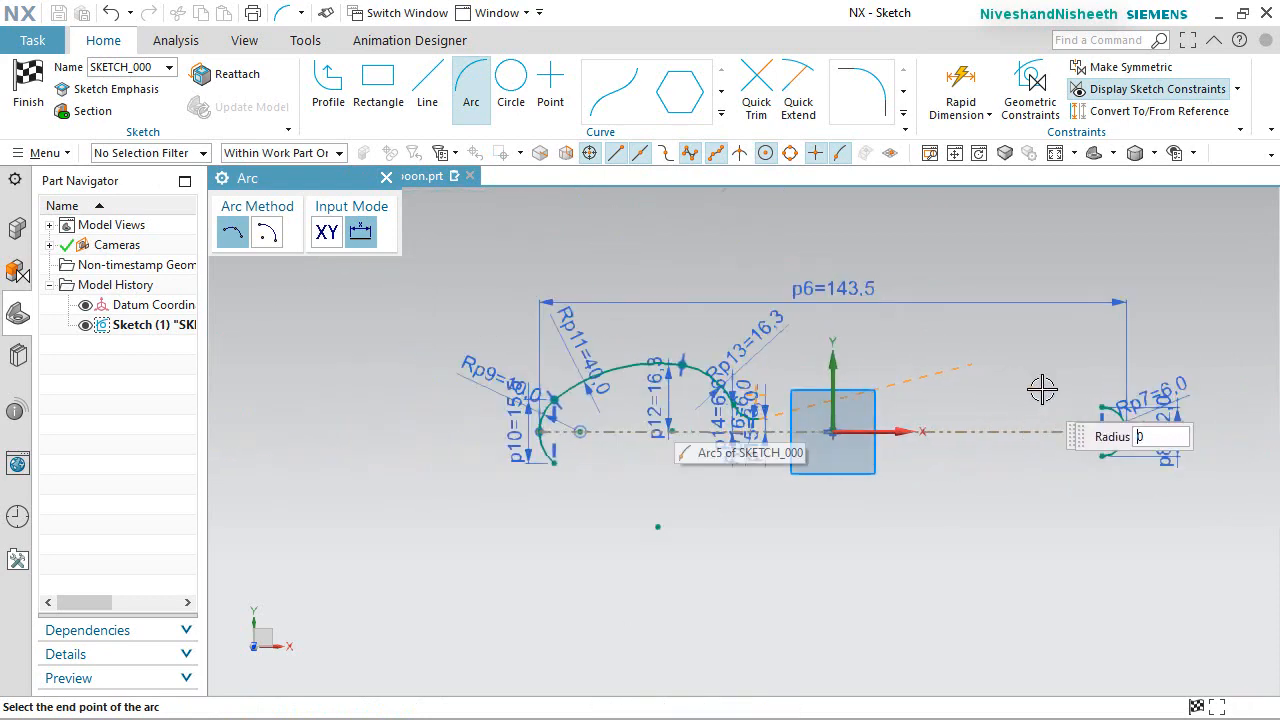
{"action": "left_click", "coordinate": [1136, 416]}
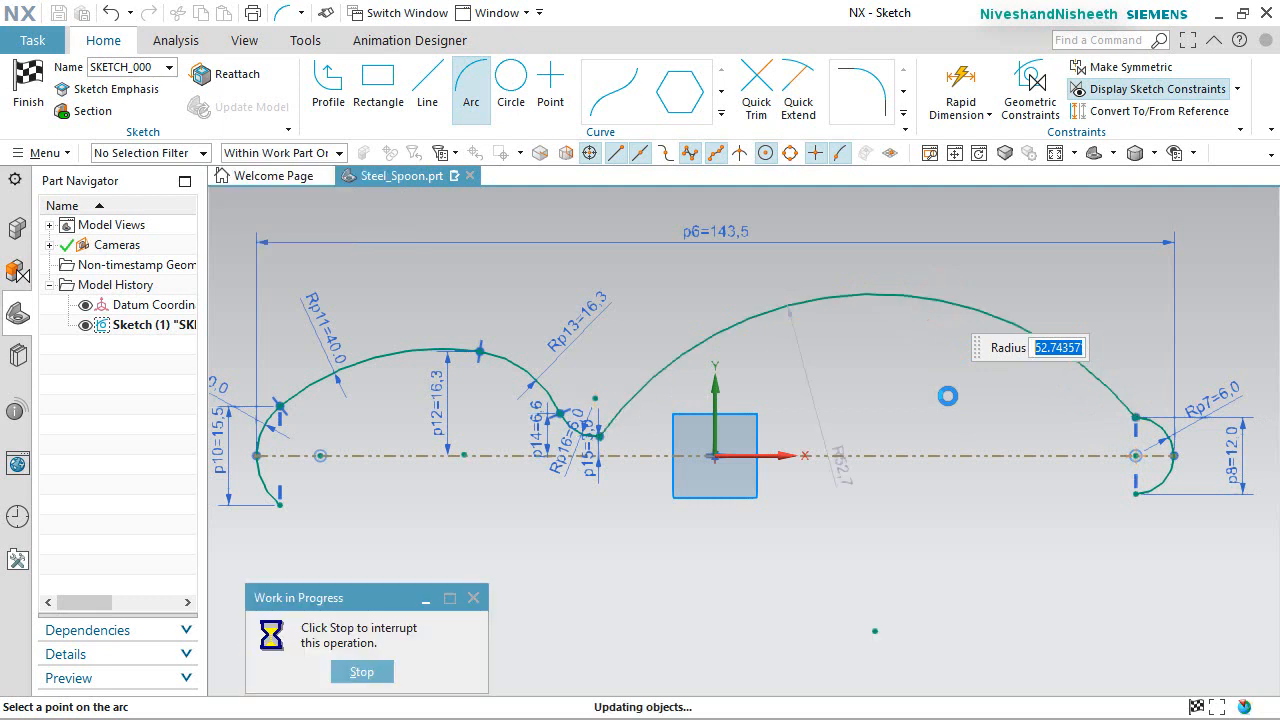
{"action": "key", "text": "Escape"}
Reposition the handle arc's radius dimension above the arc and set it to 600 mm.
{"action": "left_click_drag", "start_coordinate": [841, 474], "coordinate": [951, 270]}
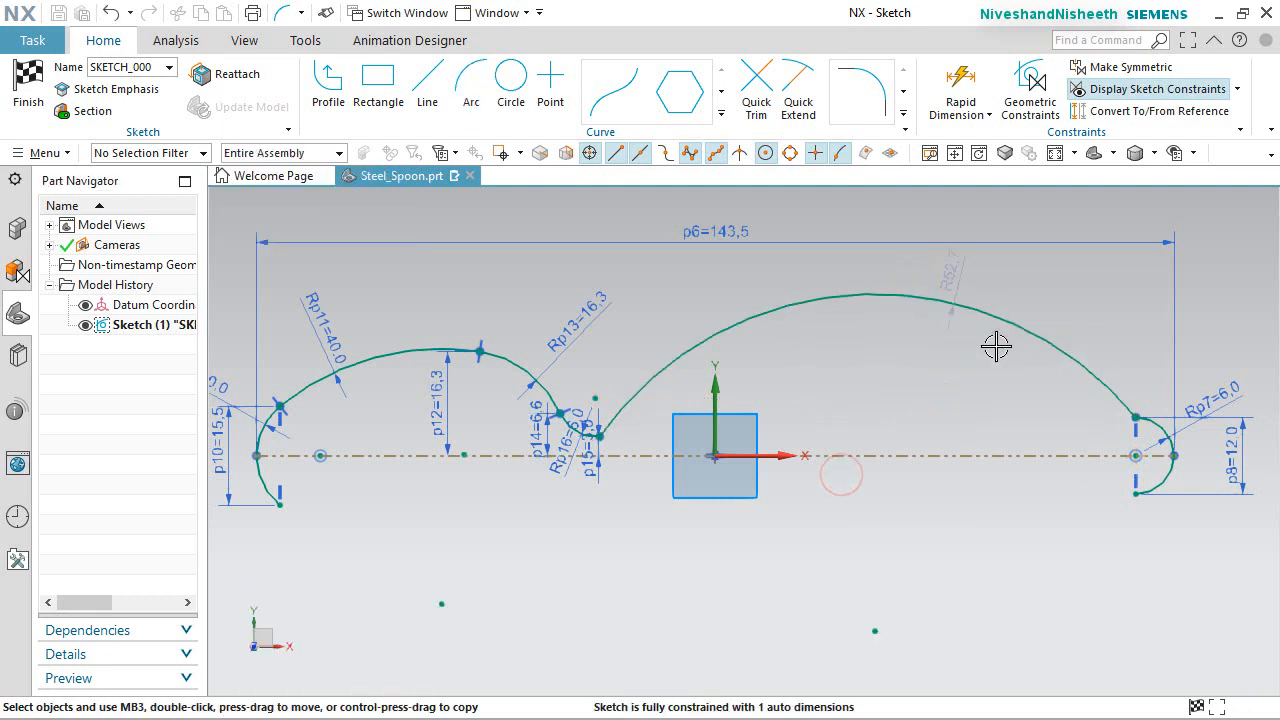
{"action": "double_click", "coordinate": [946, 266]}
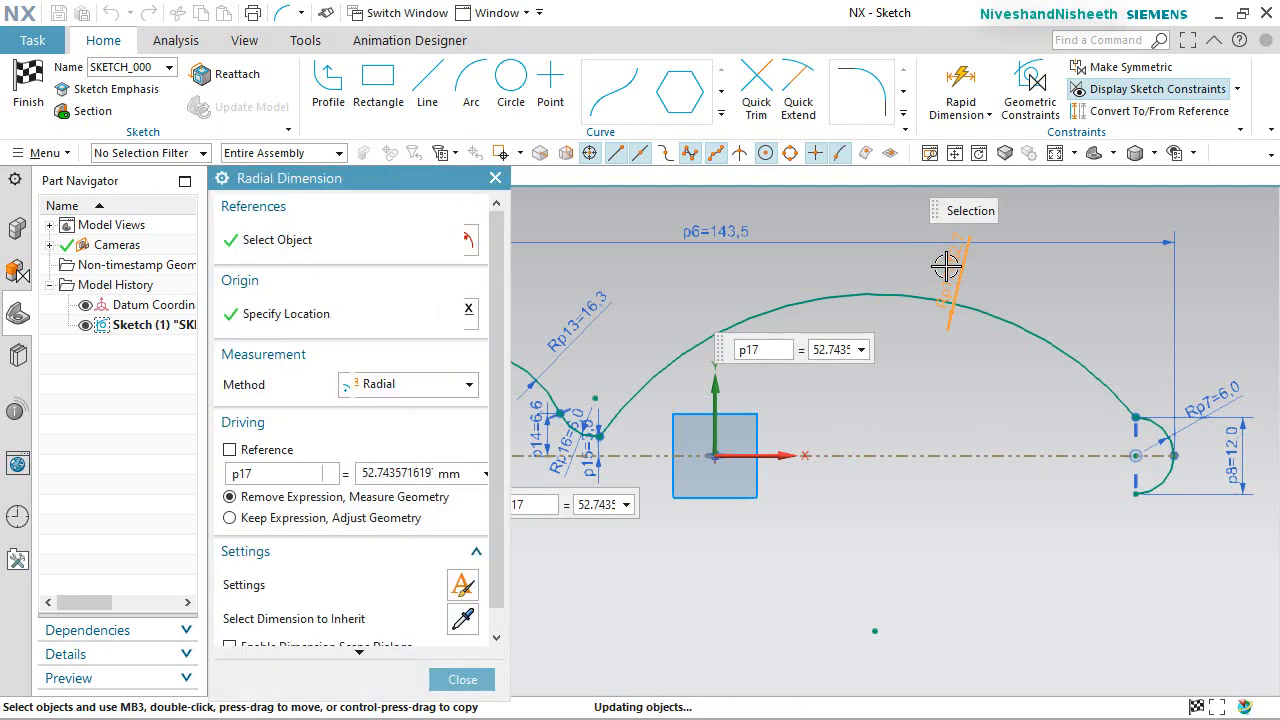
{"action": "type", "text": "600"}
{"action": "key", "text": "Return"}
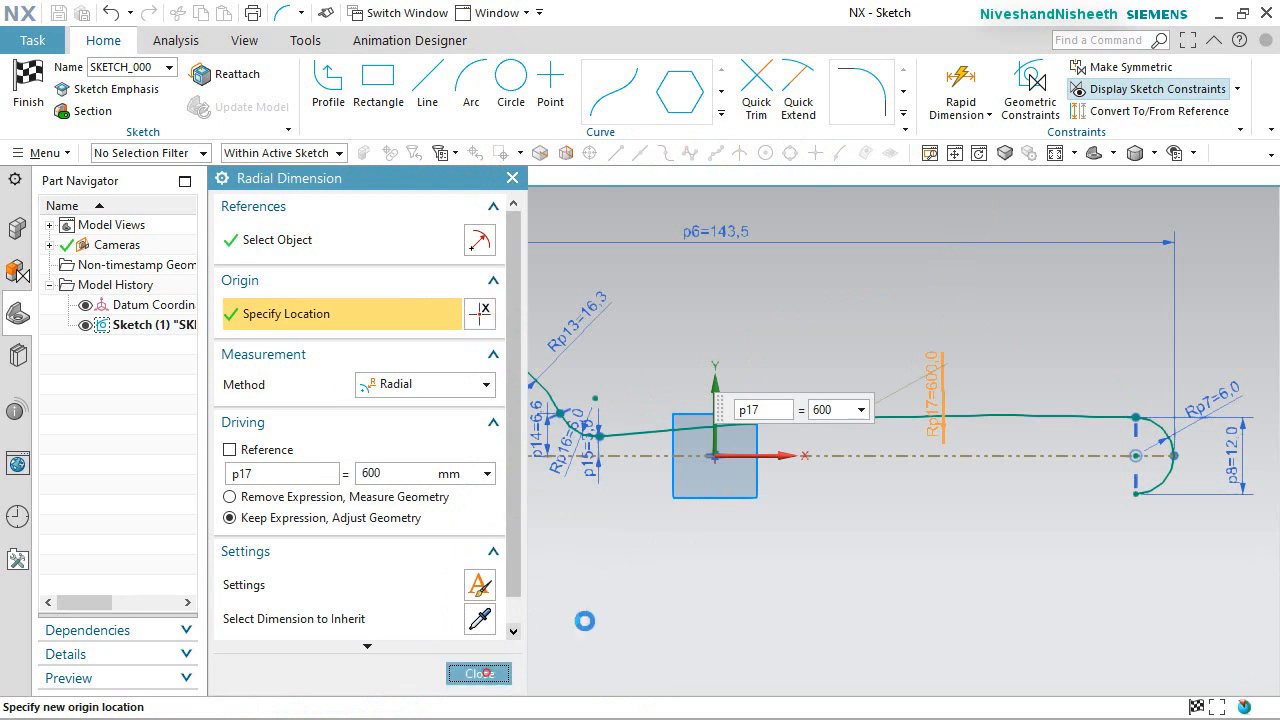
{"action": "left_click", "coordinate": [480, 673]}
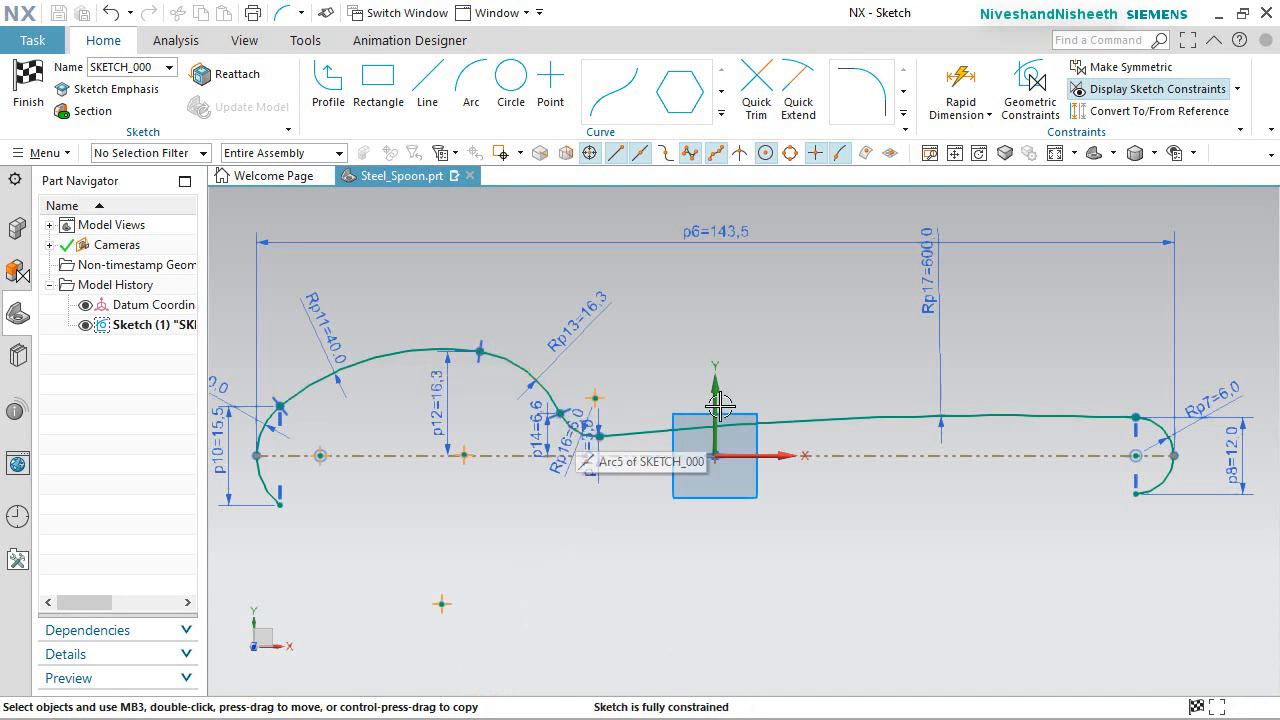
{"action": "left_click", "coordinate": [1040, 327]}
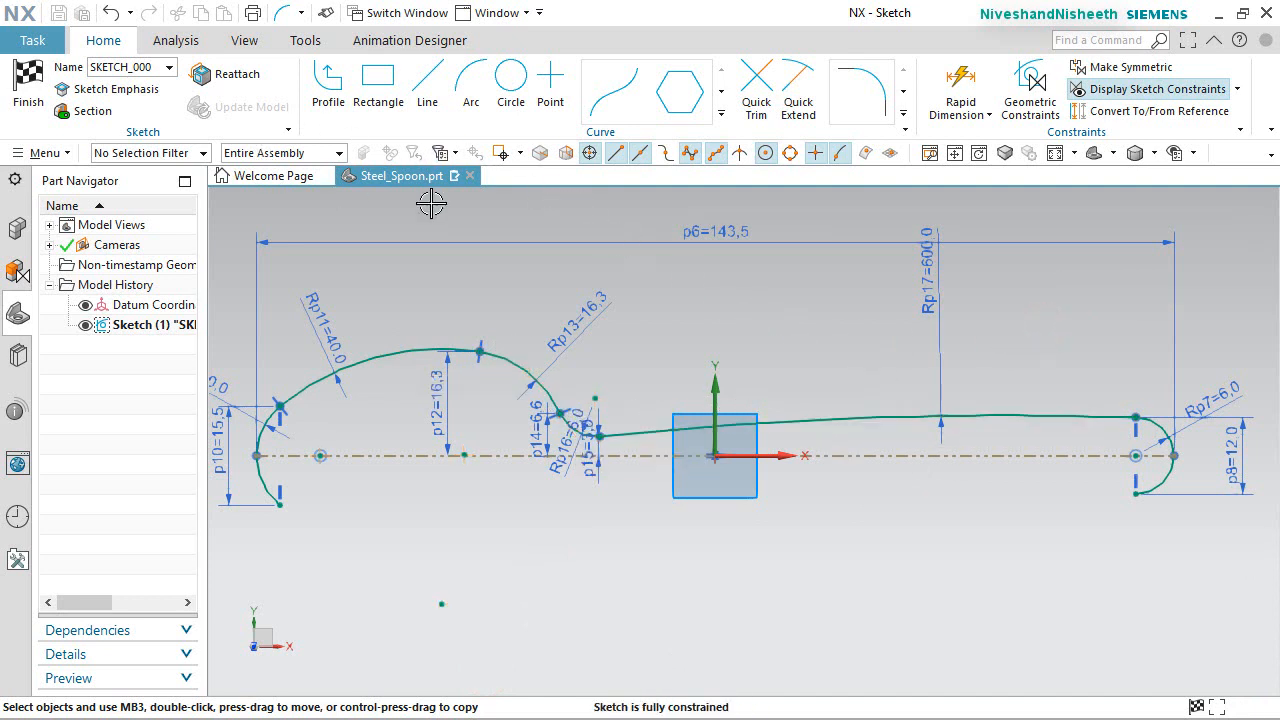
Mirror the 40 mm, 16.3 mm, 6 mm concave and 600 mm radius arcs about the reference line to complete the spoon outline.
{"action": "left_click", "coordinate": [721, 114]}
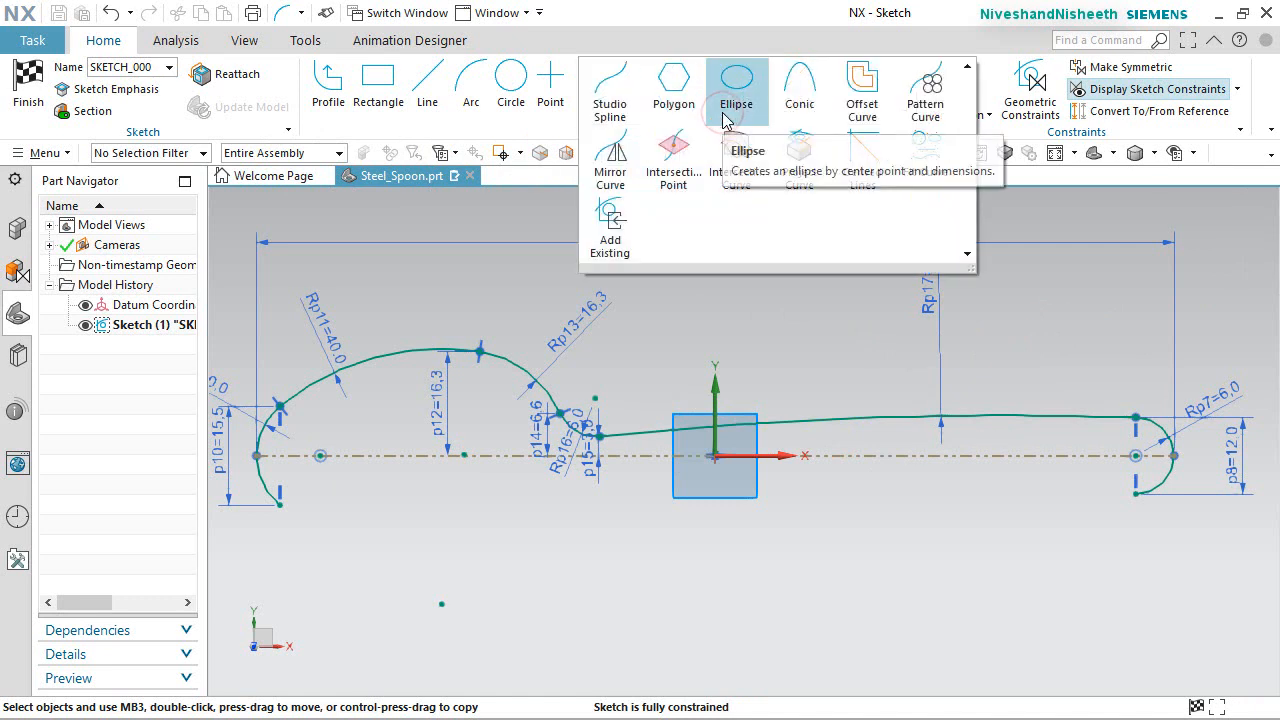
{"action": "left_click", "coordinate": [609, 160]}
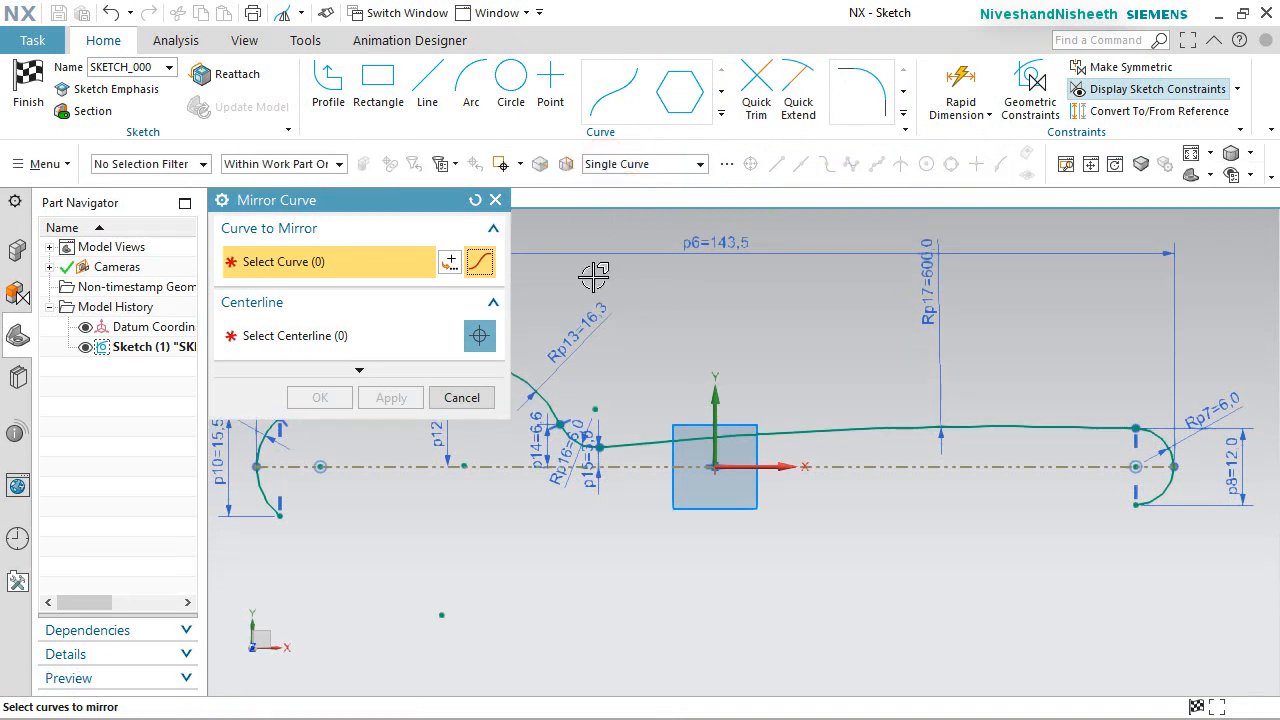
{"action": "scroll", "coordinate": [910, 500], "scroll_direction": "down", "scroll_amount": 3}
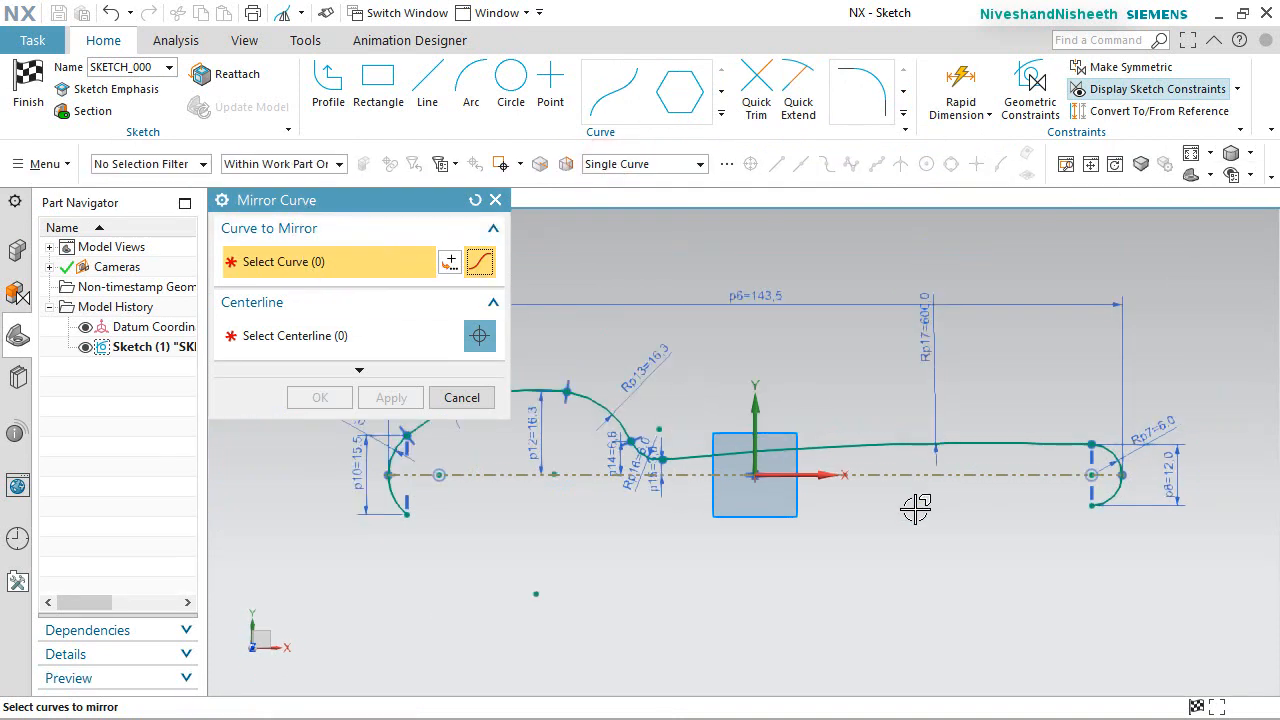
{"action": "scroll", "coordinate": [601, 374], "scroll_direction": "up", "scroll_amount": 2}
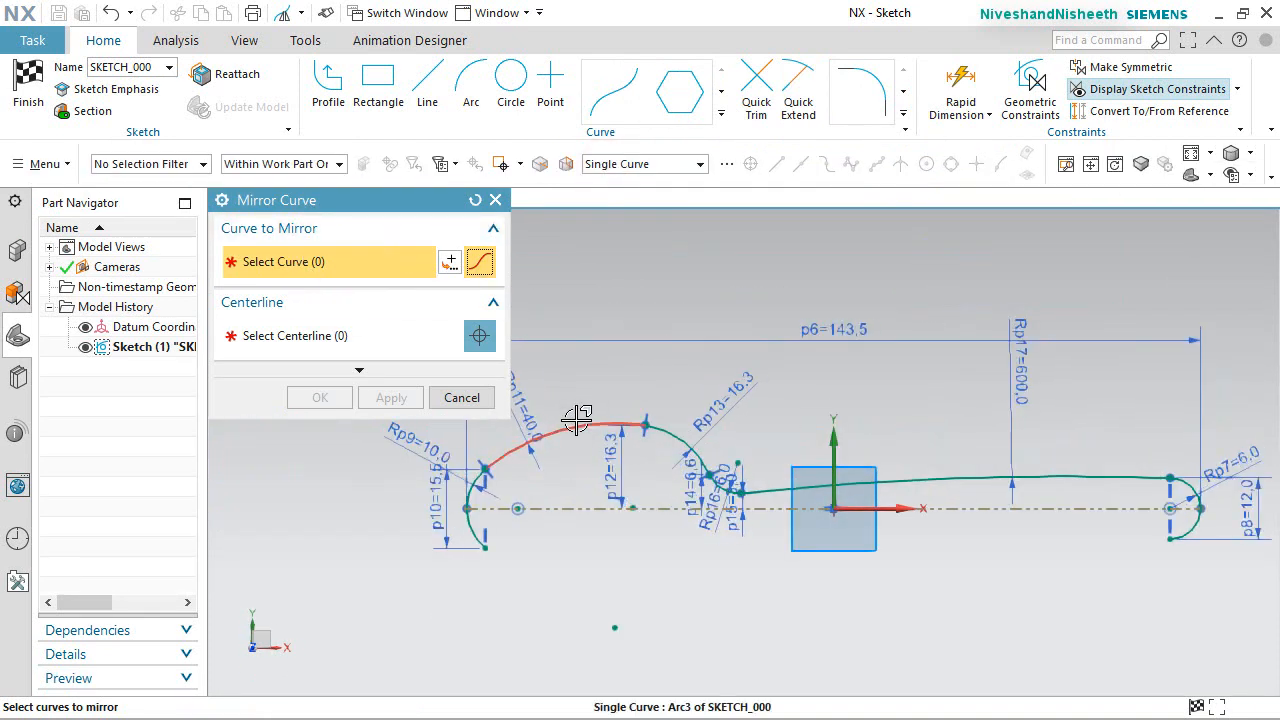
{"action": "left_click", "coordinate": [578, 419]}
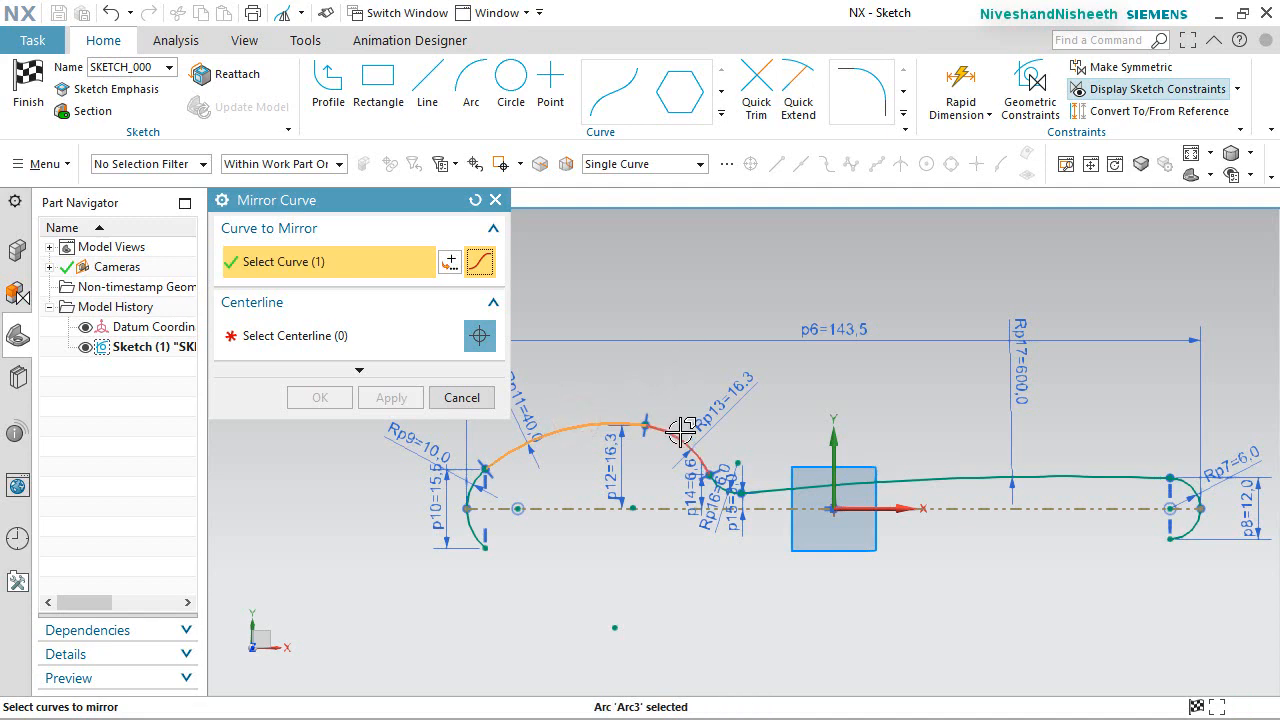
{"action": "left_click", "coordinate": [681, 430]}
{"action": "scroll", "coordinate": [690, 440], "scroll_direction": "up", "scroll_amount": 4}
{"action": "scroll", "coordinate": [629, 486], "scroll_direction": "down", "scroll_amount": 2}
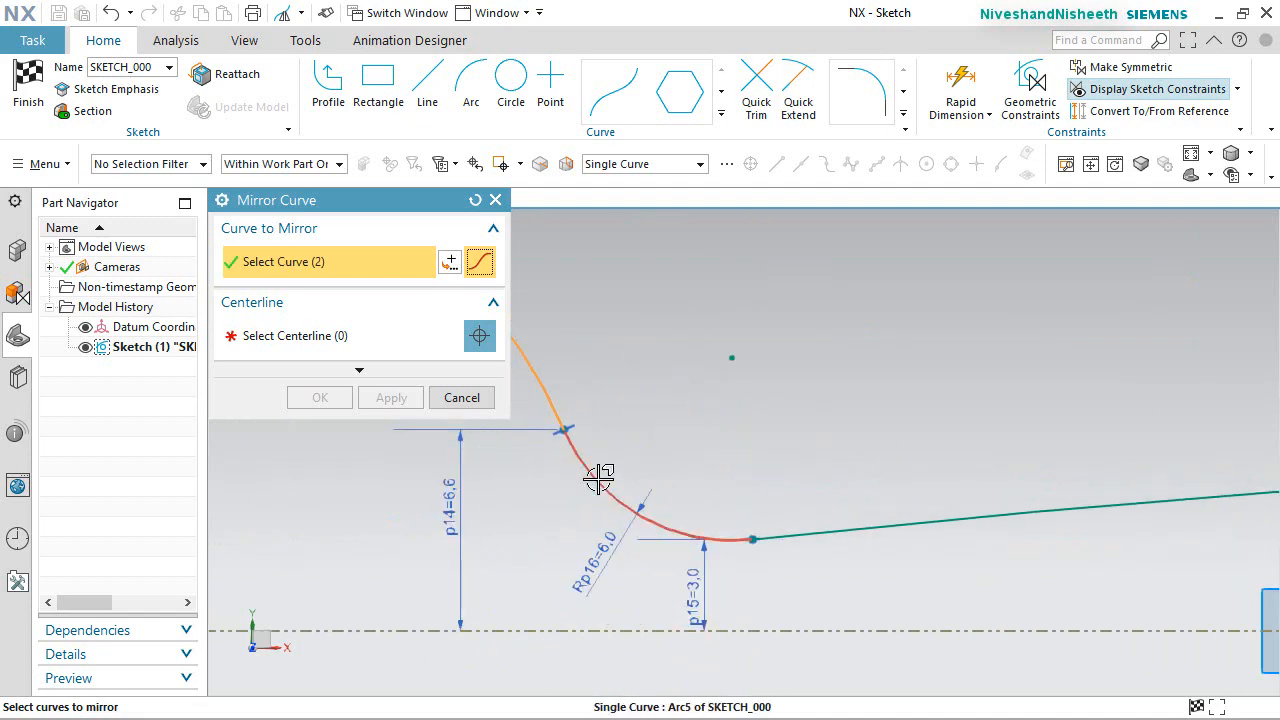
{"action": "left_click", "coordinate": [600, 476]}
{"action": "scroll", "coordinate": [600, 476], "scroll_direction": "down", "scroll_amount": 3}
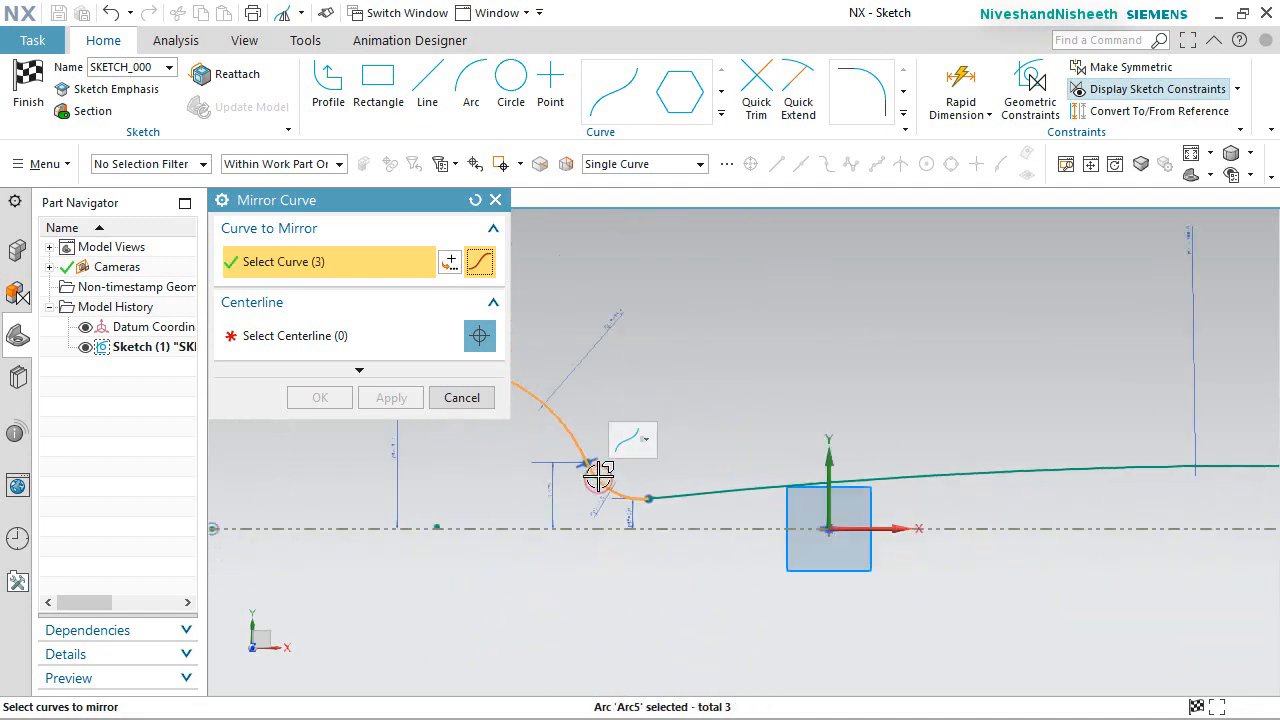
{"action": "left_click", "coordinate": [921, 476]}
{"action": "scroll", "coordinate": [880, 445], "scroll_direction": "down", "scroll_amount": 2}
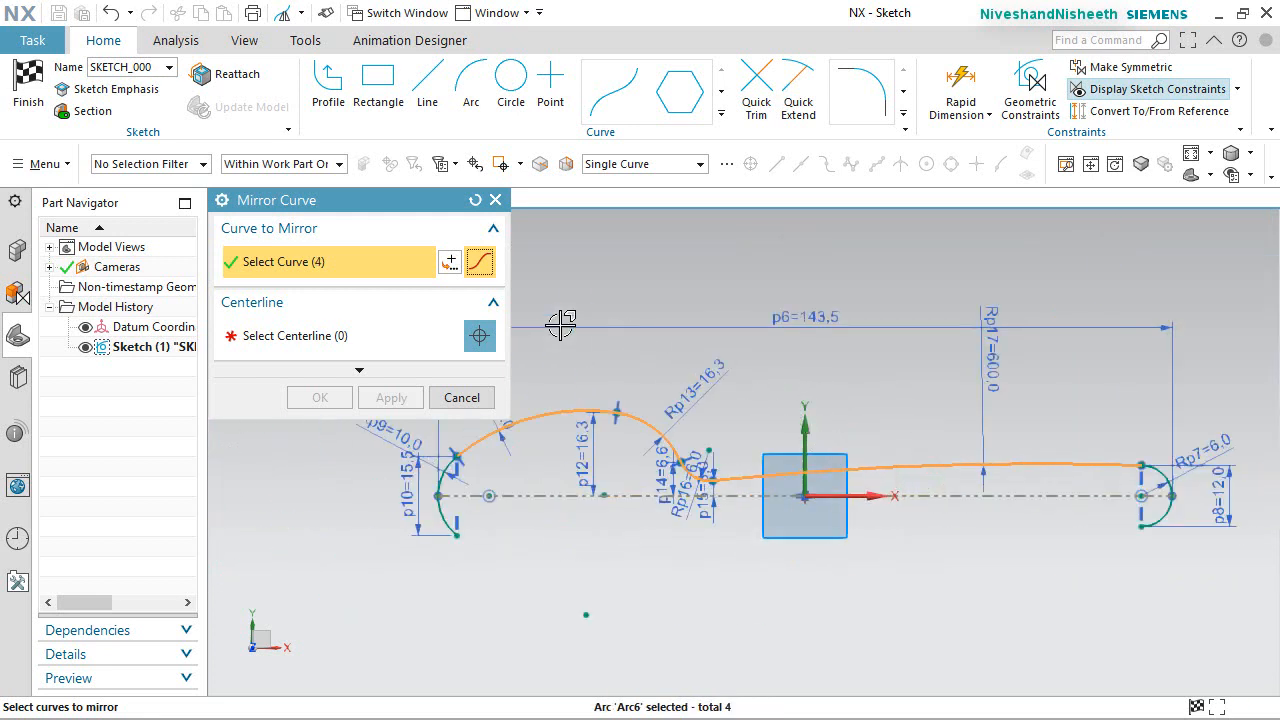
{"action": "left_click", "coordinate": [346, 337]}
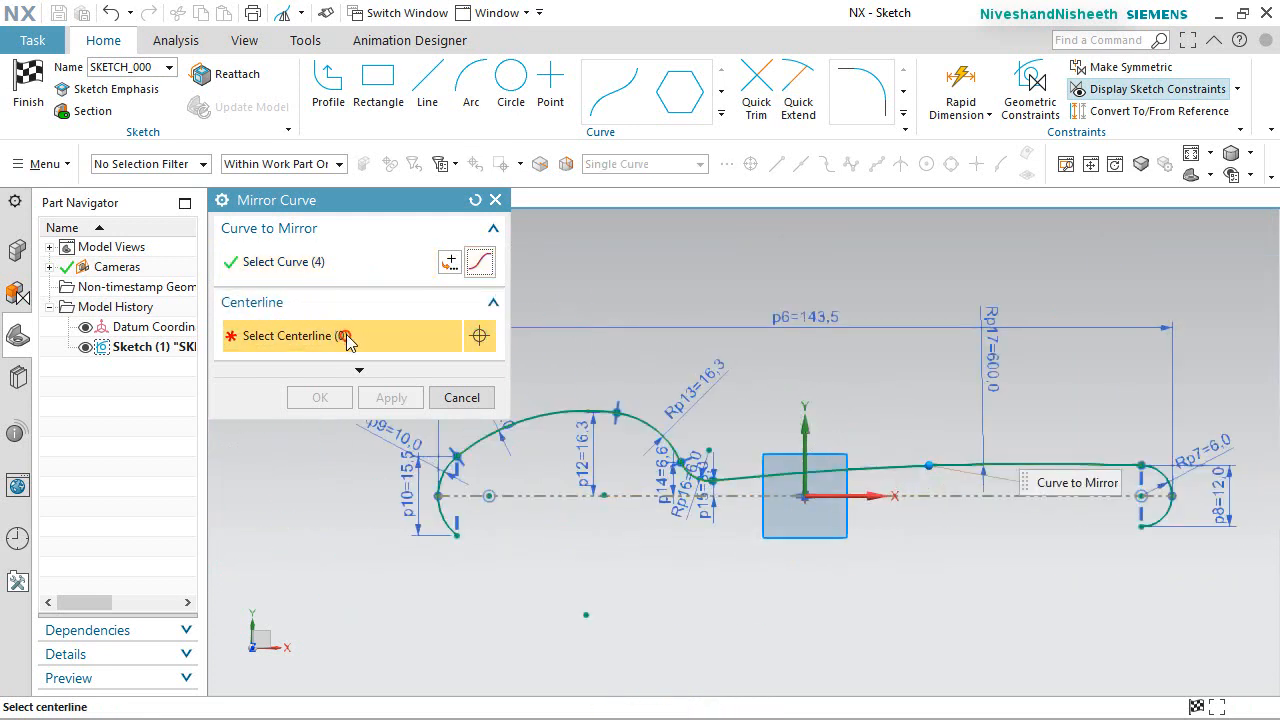
{"action": "left_click", "coordinate": [964, 496]}
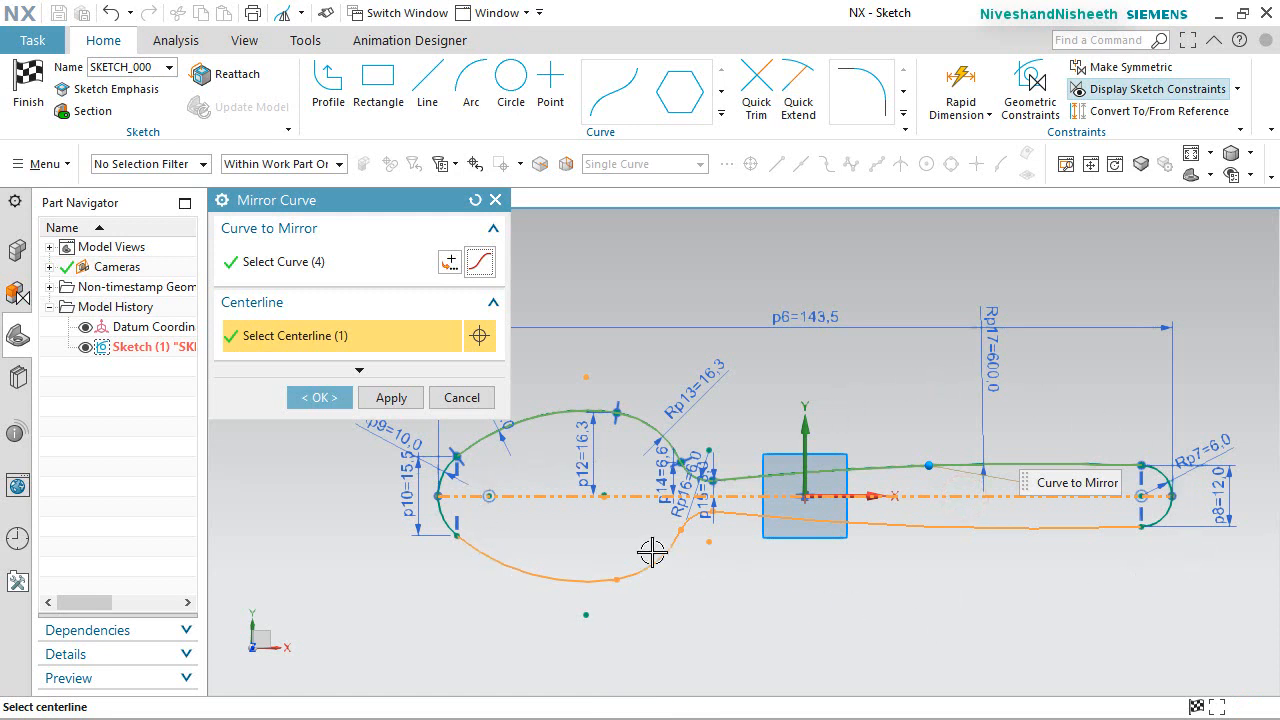
{"action": "left_click", "coordinate": [328, 398]}
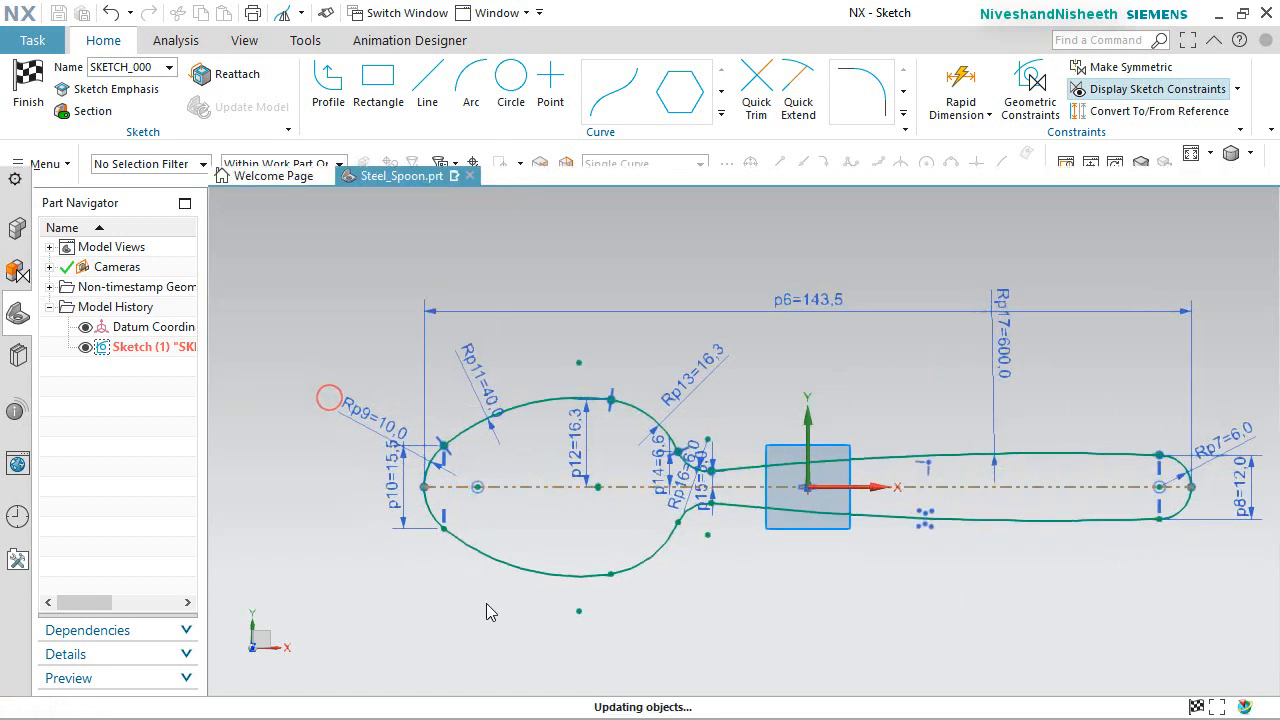
{"action": "left_click", "coordinate": [733, 591]}
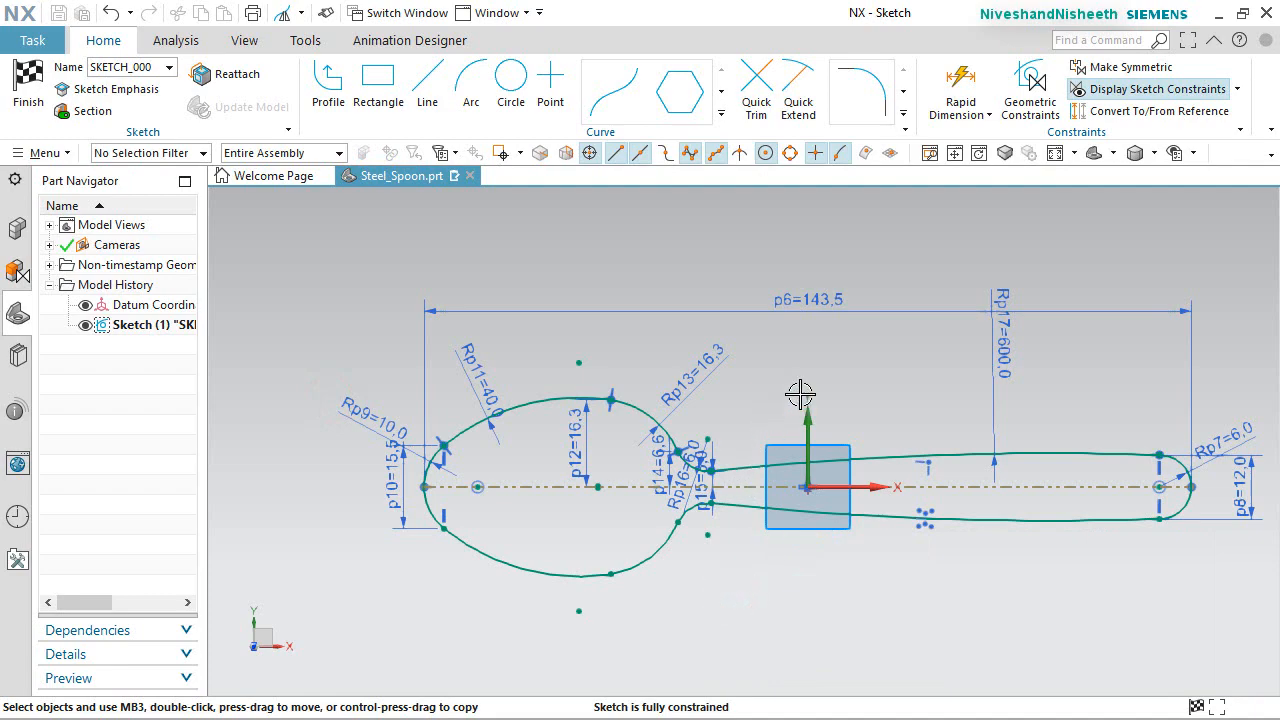
Finish the spoon outline sketch and return to the modeling environment.
{"action": "mouse_move", "coordinate": [800, 395]}
{"action": "middle_mouse_down"}
{"action": "mouse_move", "coordinate": [790, 420]}
{"action": "mouse_move", "coordinate": [730, 434]}
{"action": "mouse_move", "coordinate": [665, 391]}
{"action": "mouse_move", "coordinate": [803, 363]}
{"action": "mouse_move", "coordinate": [846, 406]}
{"action": "mouse_move", "coordinate": [814, 463]}
{"action": "mouse_move", "coordinate": [884, 388]}
{"action": "middle_mouse_up"}
{"action": "right_click_drag", "start_coordinate": [1005, 289], "coordinate": [968, 290]}
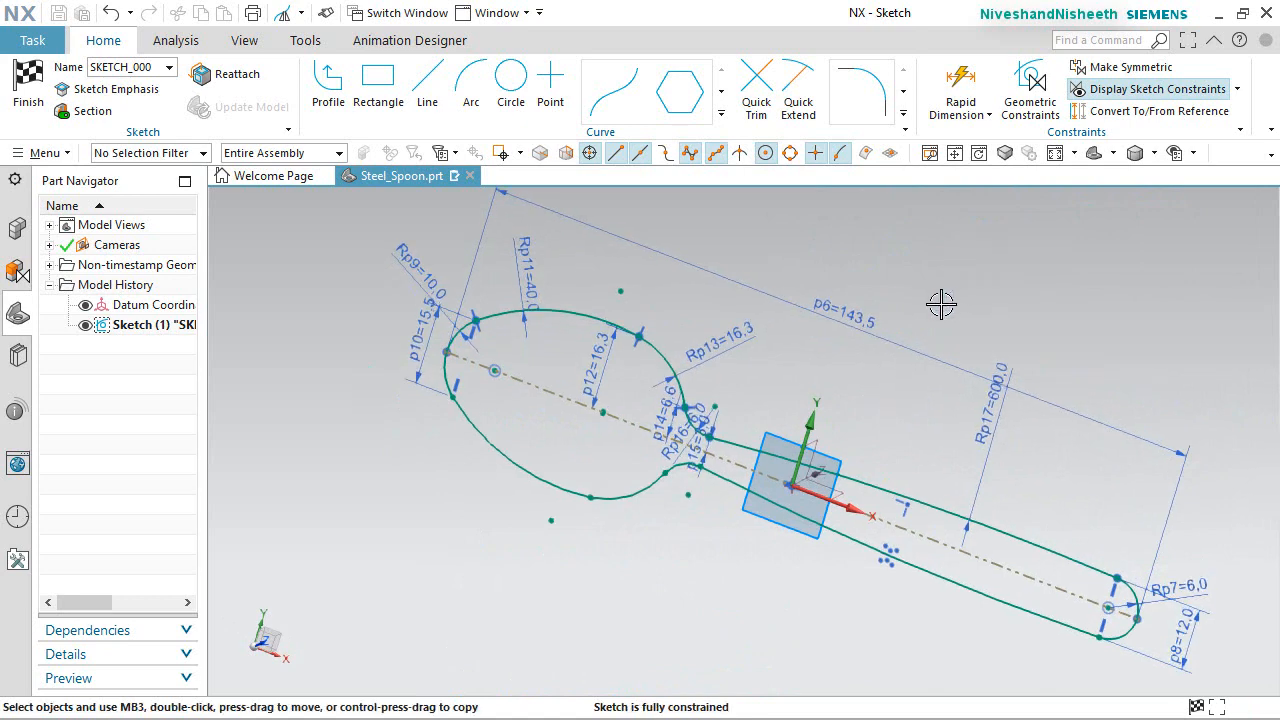
{"action": "left_click", "coordinate": [821, 252]}
{"action": "right_click", "coordinate": [821, 252]}
{"action": "left_click", "coordinate": [848, 252]}
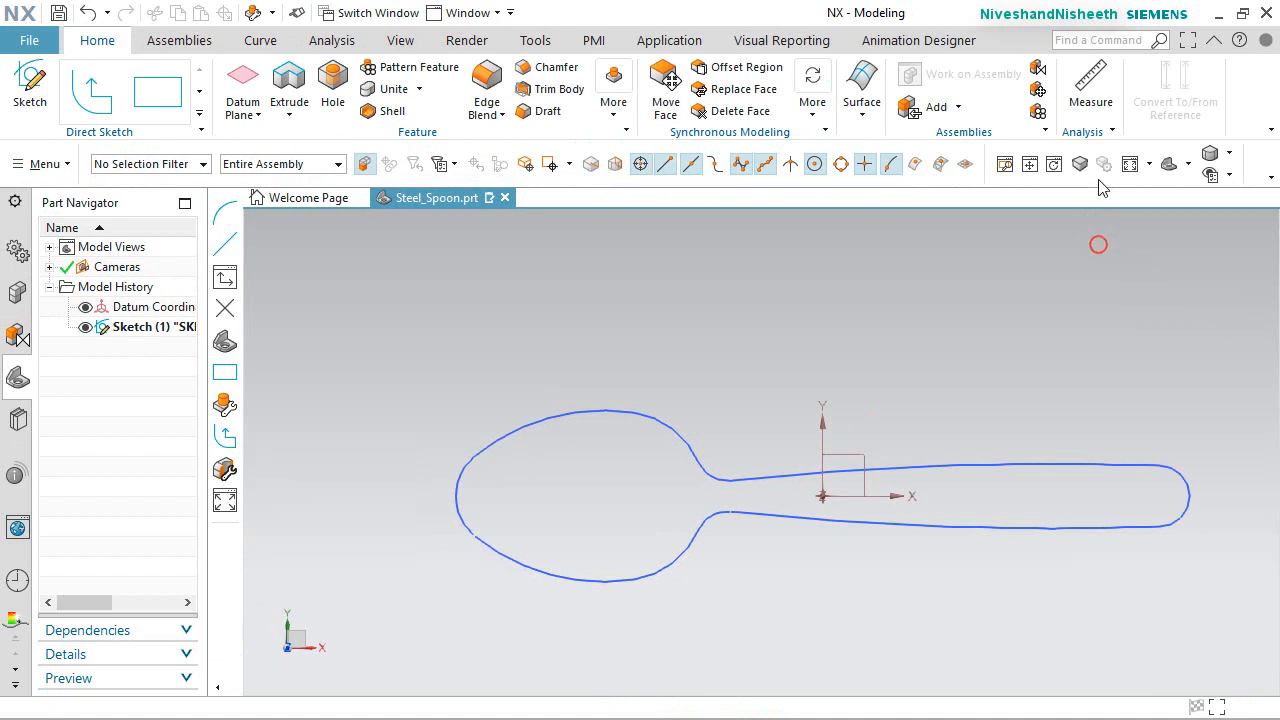
Examine the completed spoon outline from an angled 3D view.
{"action": "left_click", "coordinate": [1187, 164]}
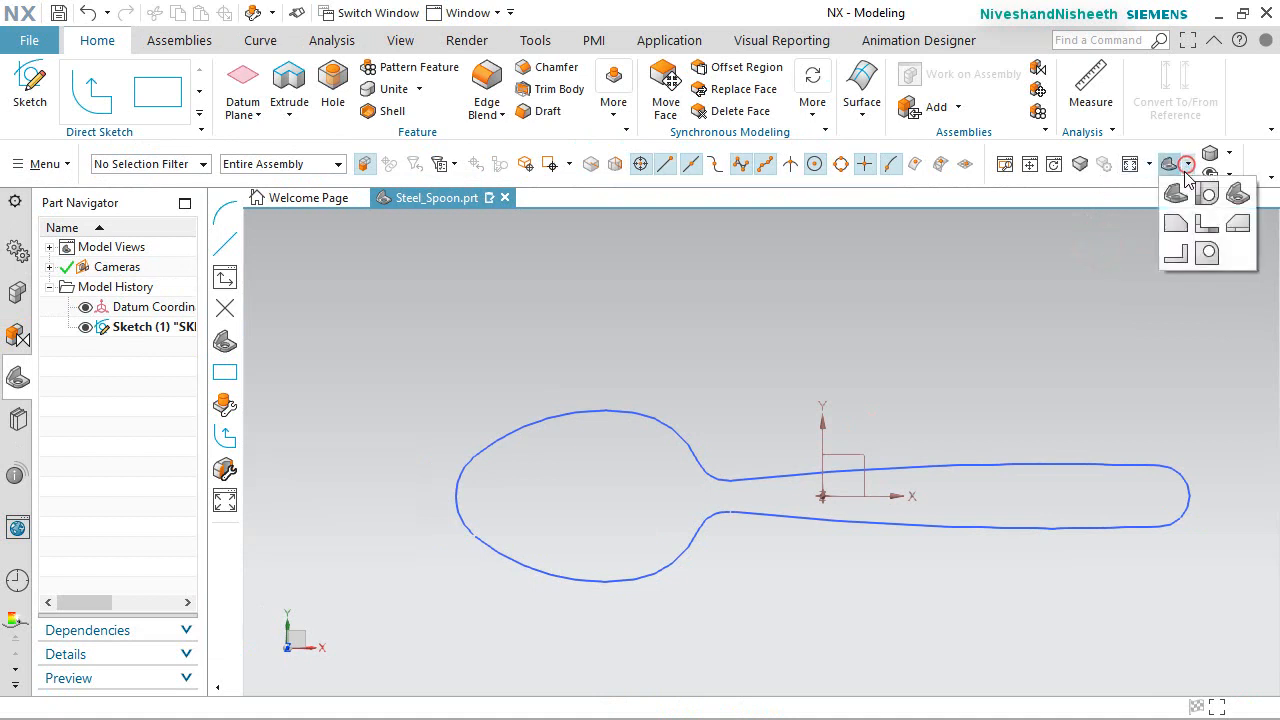
{"action": "left_click", "coordinate": [1237, 197]}
{"action": "left_click", "coordinate": [1073, 394]}
{"action": "scroll", "coordinate": [907, 436], "scroll_direction": "up", "scroll_amount": 2}
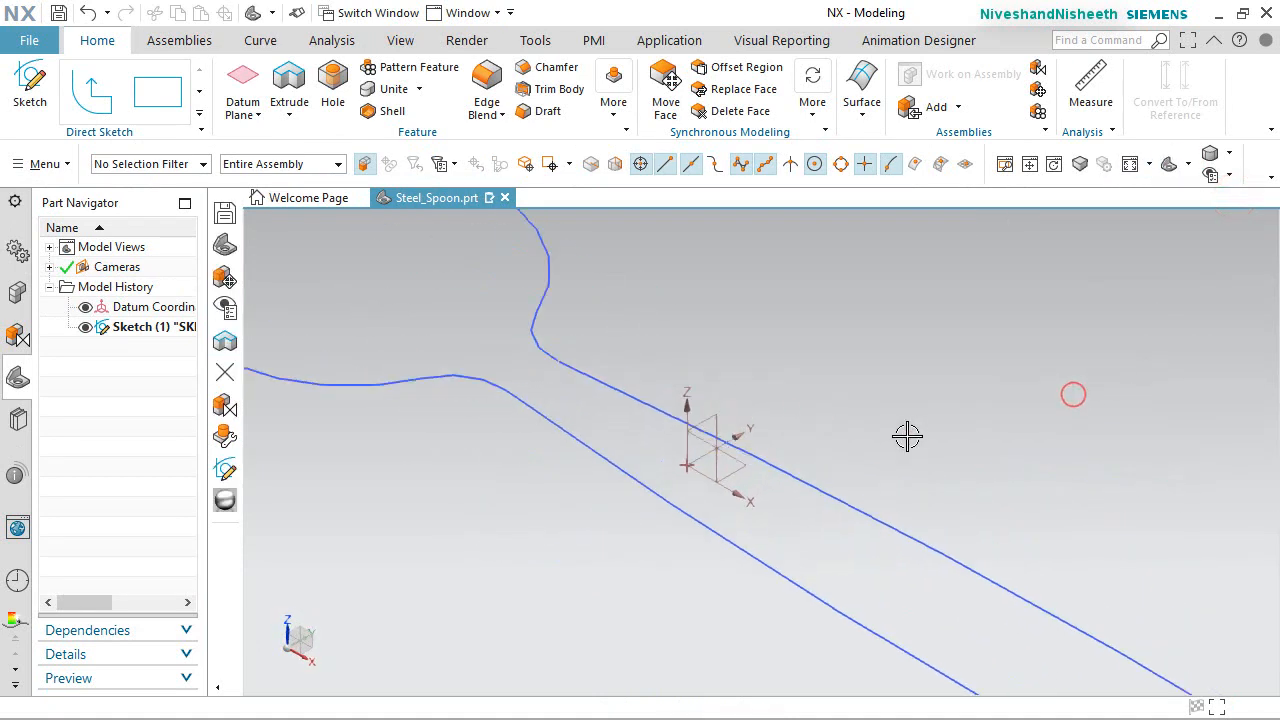
{"action": "scroll", "coordinate": [907, 436], "scroll_direction": "down", "scroll_amount": 3}
{"action": "left_click", "coordinate": [1189, 166]}
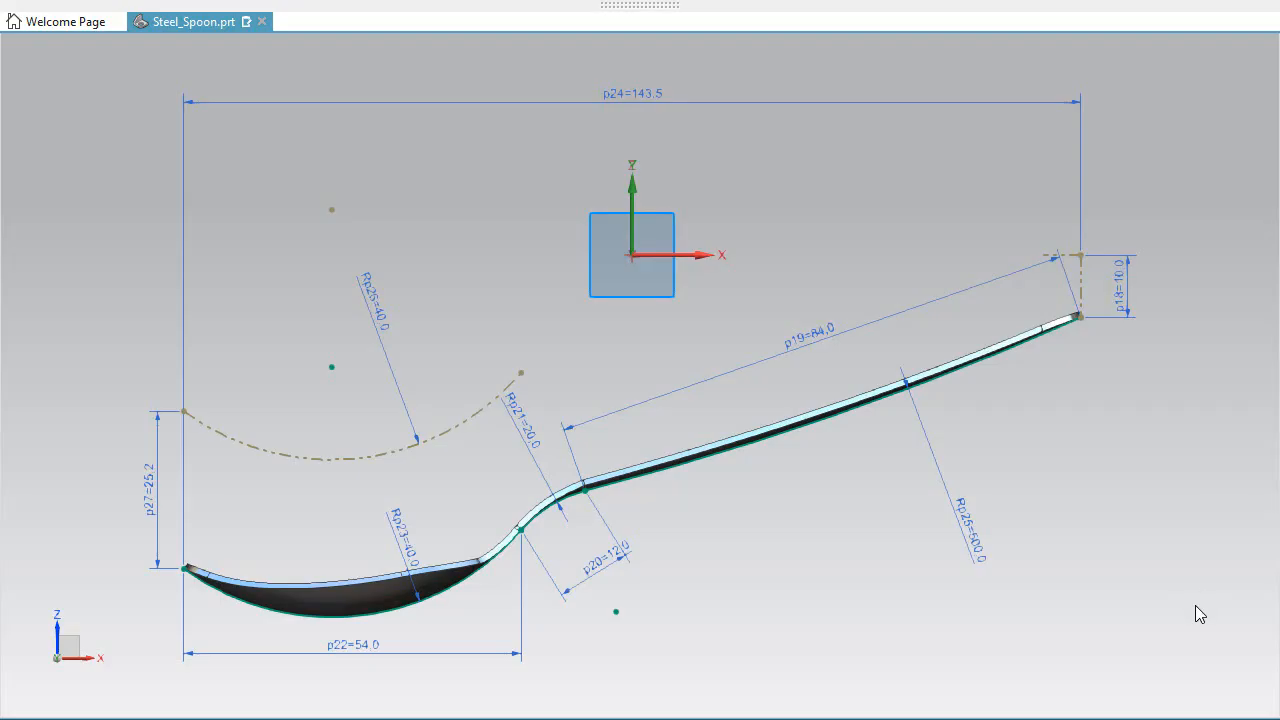
{"action": "mouse_move", "coordinate": [695, 578]}
{"action": "middle_mouse_down"}
{"action": "mouse_move", "coordinate": [636, 493]}
{"action": "mouse_move", "coordinate": [785, 579]}
{"action": "mouse_move", "coordinate": [702, 550]}
{"action": "mouse_move", "coordinate": [698, 571]}
{"action": "middle_mouse_up"}
{"action": "right_click", "coordinate": [789, 499]}
{"action": "left_click", "coordinate": [775, 498]}
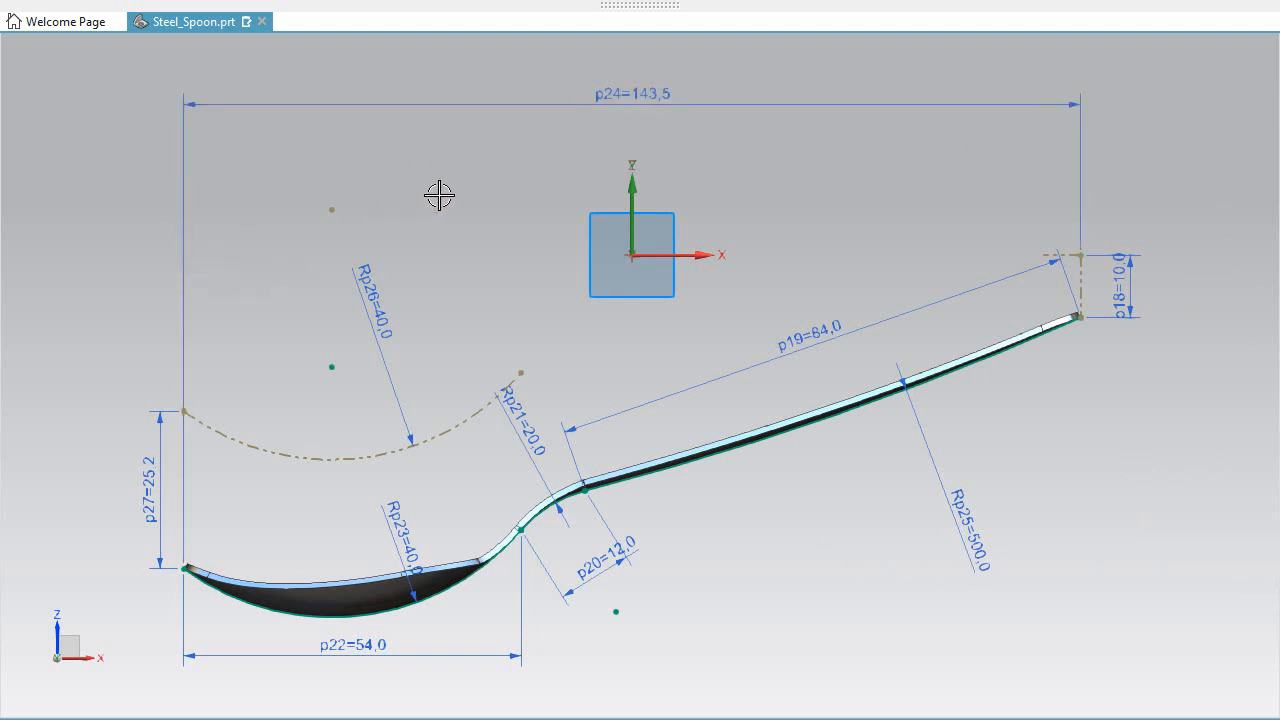
Examine the dimensioned side profile of the finished spoon, including its bowl, neck and handle arcs.
{"action": "scroll", "coordinate": [531, 480], "scroll_direction": "up", "scroll_amount": 1}
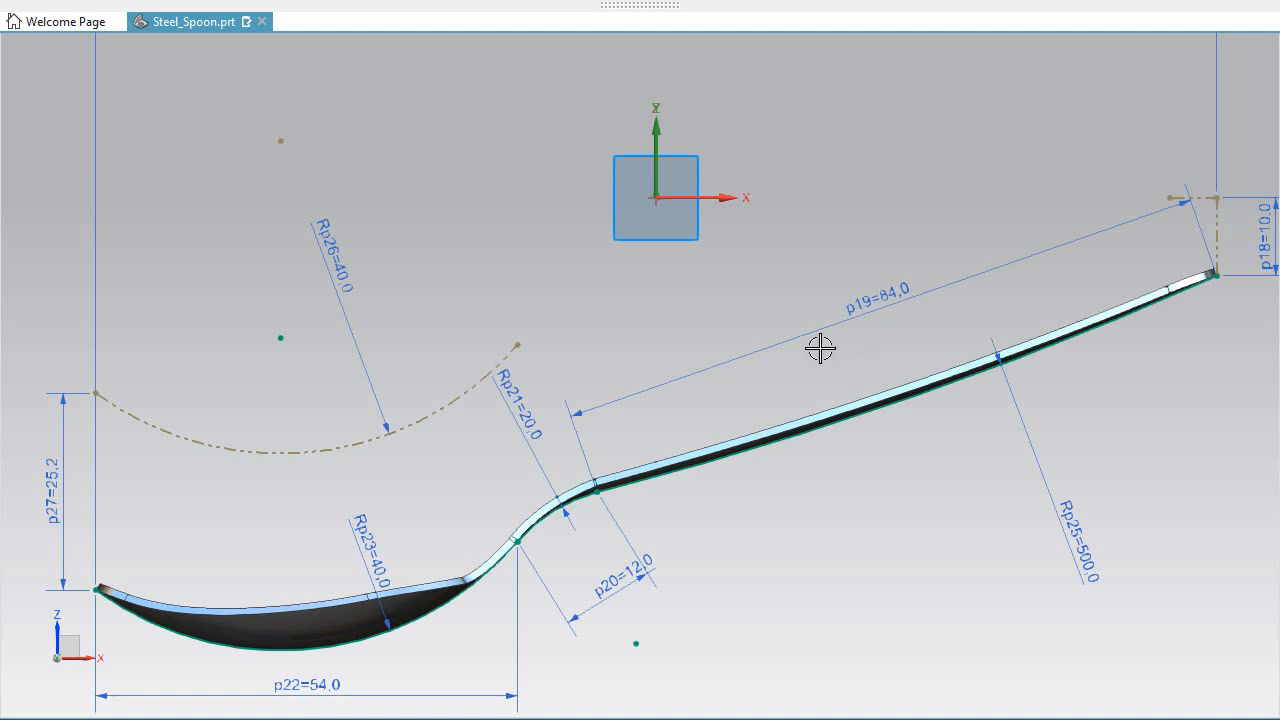
{"action": "scroll", "coordinate": [549, 544], "scroll_direction": "up", "scroll_amount": 3}
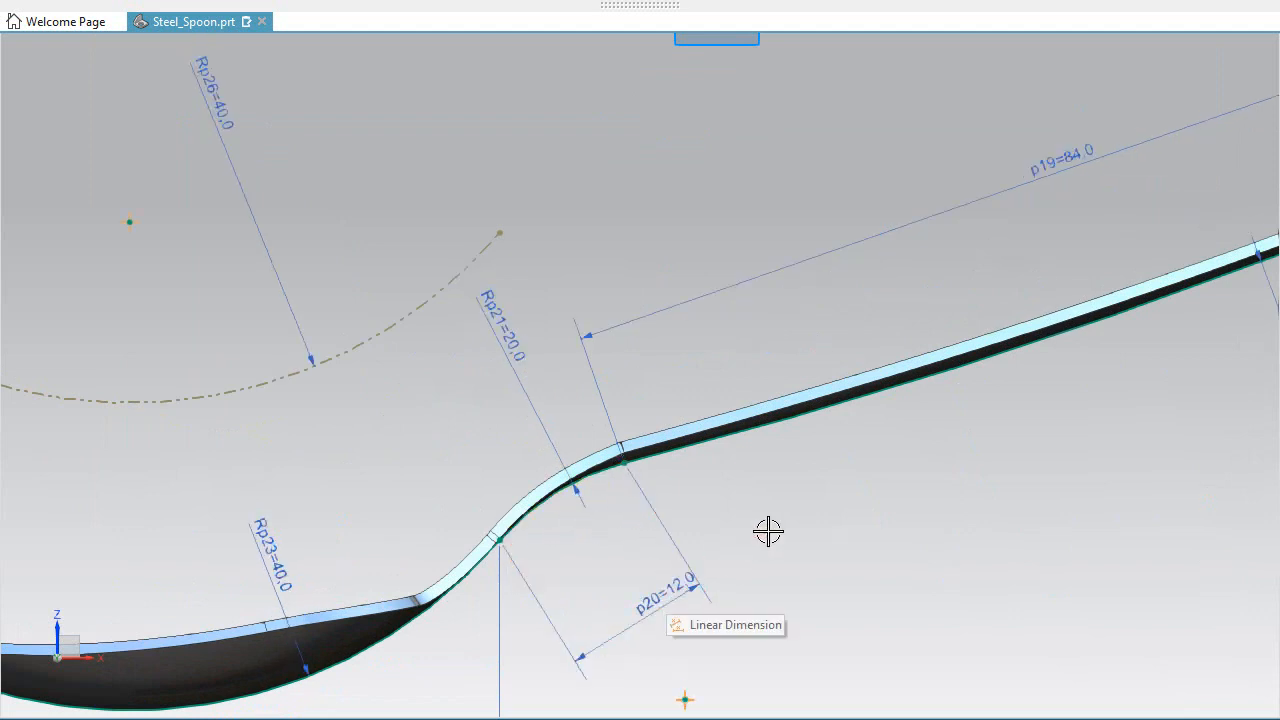
{"action": "key", "text": "ctrl+f"}
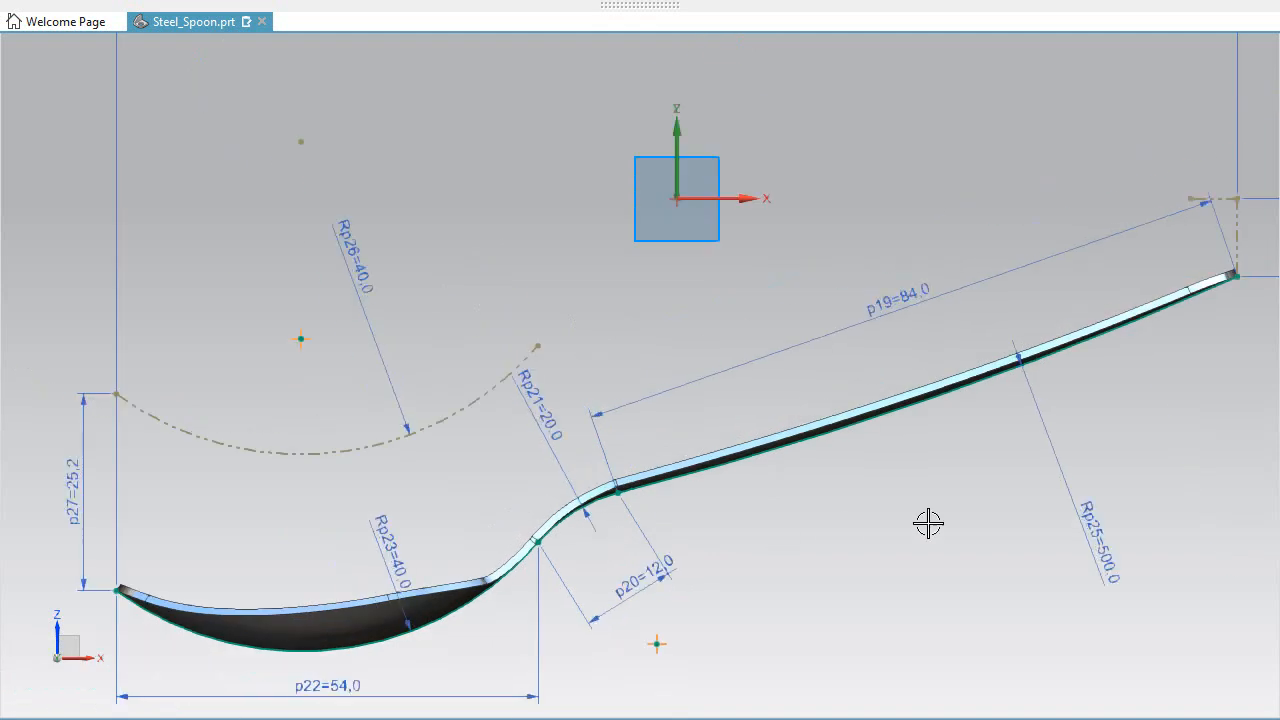
{"action": "scroll", "coordinate": [1202, 349], "scroll_direction": "up", "scroll_amount": 1}
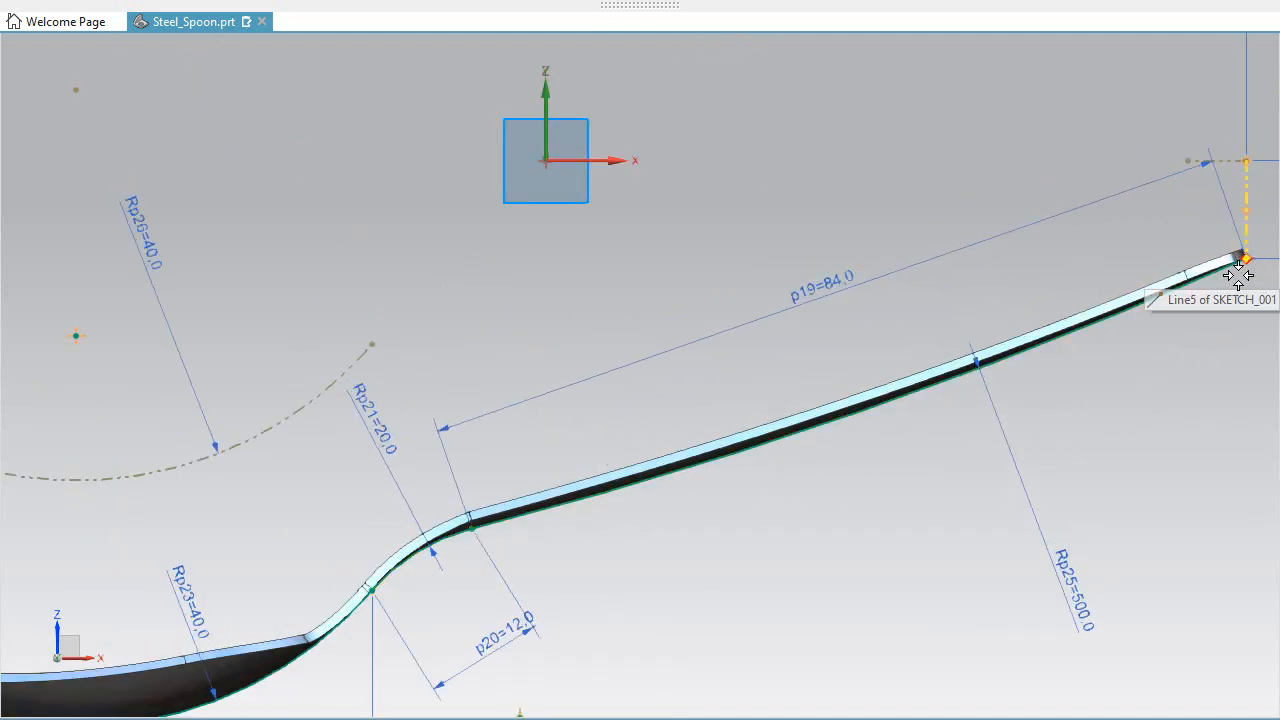
{"action": "scroll", "coordinate": [890, 492], "scroll_direction": "down", "scroll_amount": 3}
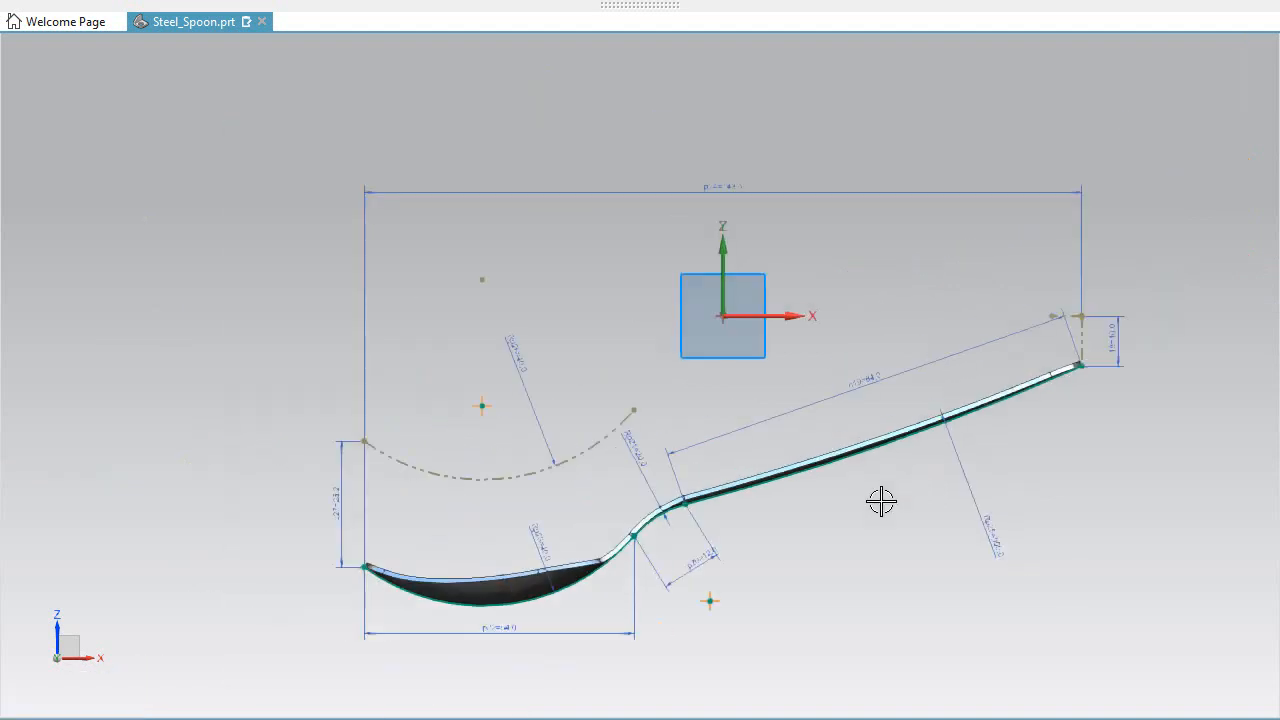
{"action": "scroll", "coordinate": [531, 615], "scroll_direction": "up", "scroll_amount": 2}
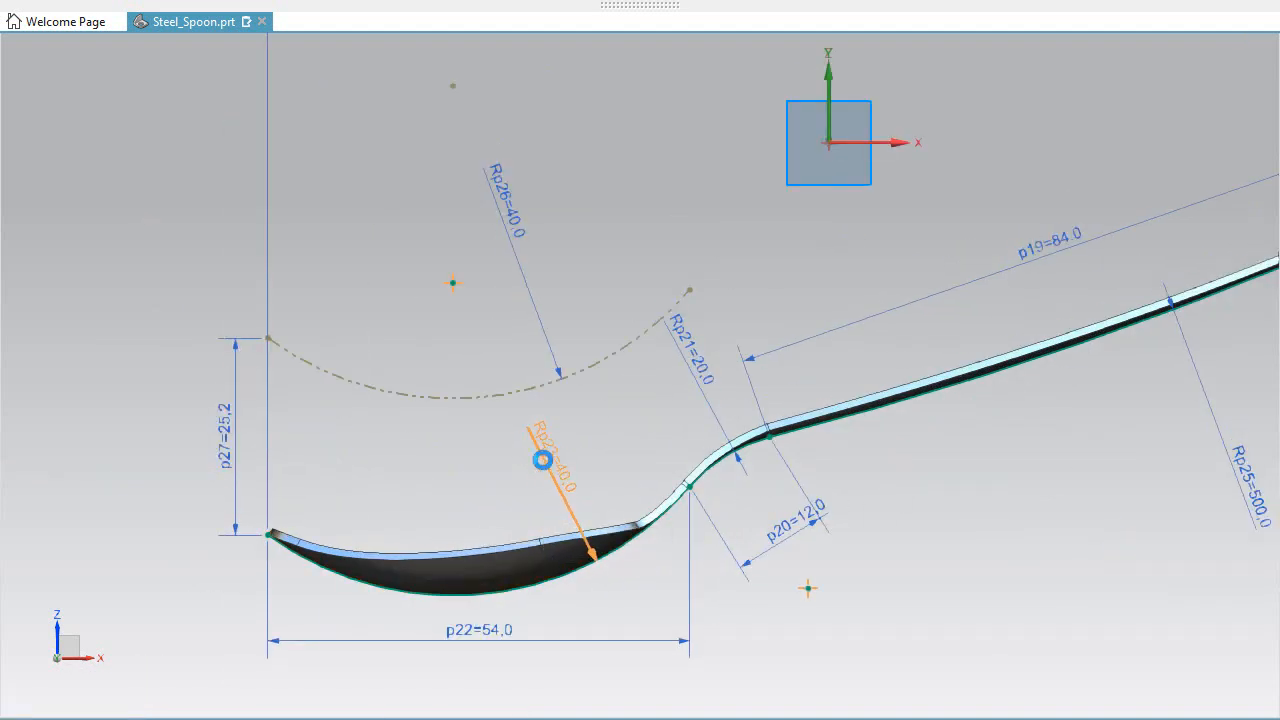
{"action": "left_click", "coordinate": [502, 481]}
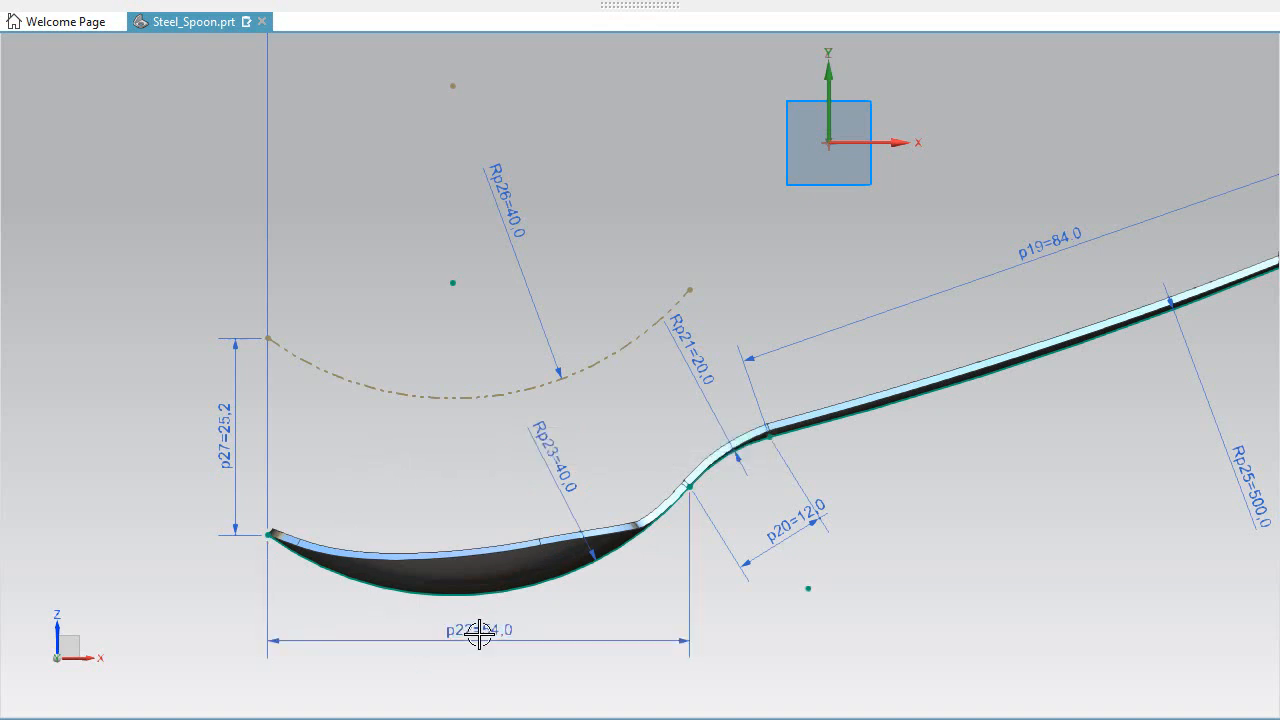
{"action": "left_click_drag", "start_coordinate": [466, 634], "coordinate": [476, 658]}
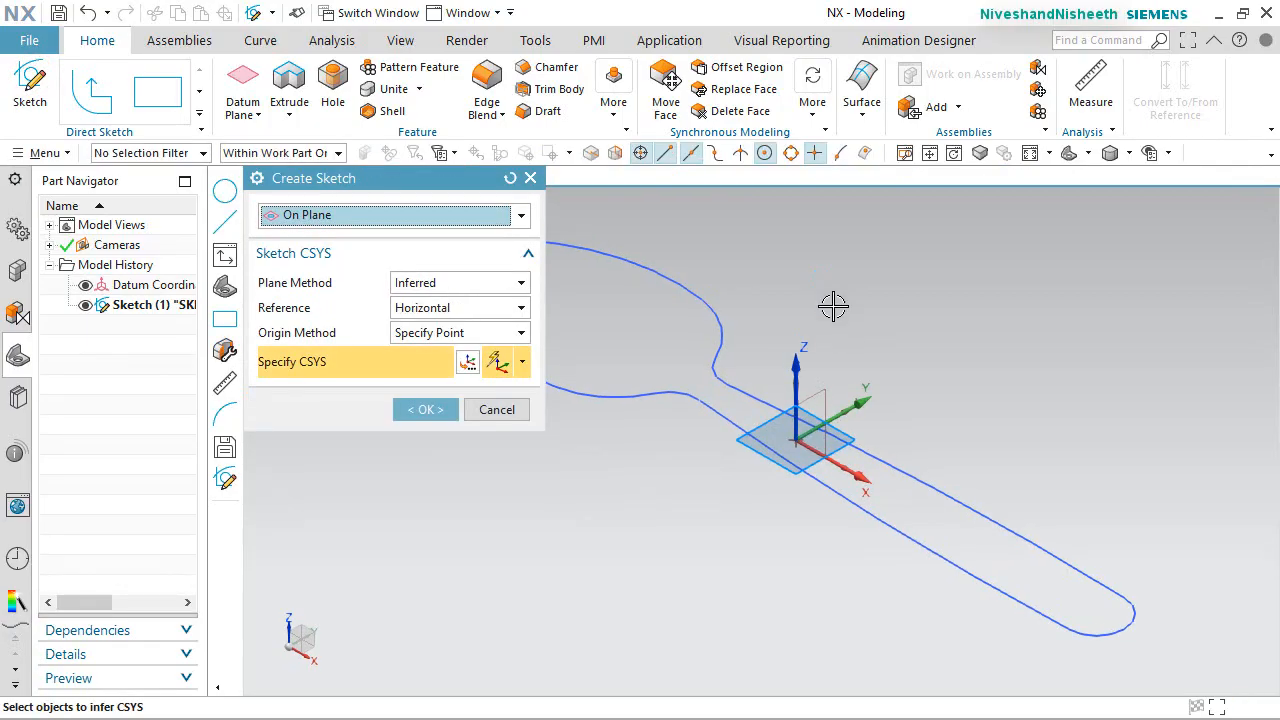
Start a sketch on the XZ plane of the datum coordinate system and project the outline's handle-end arc into it.
{"action": "left_click", "coordinate": [815, 410]}
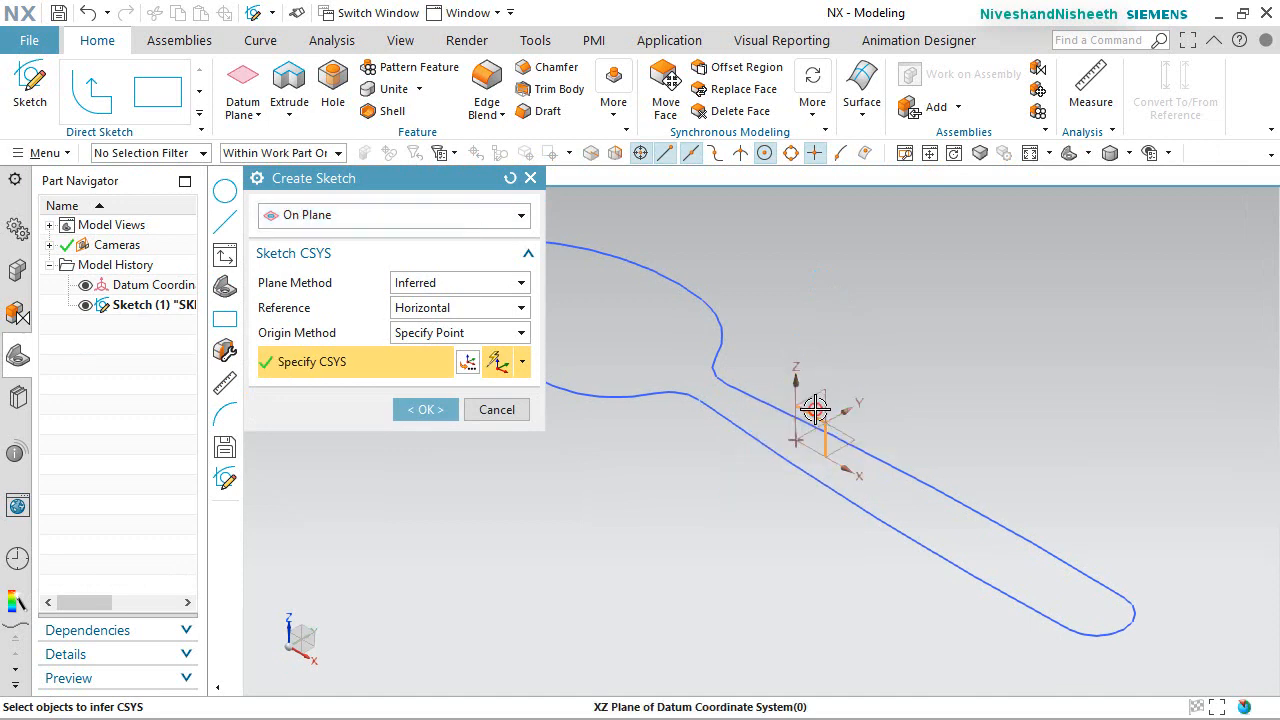
{"action": "left_click", "coordinate": [425, 410]}
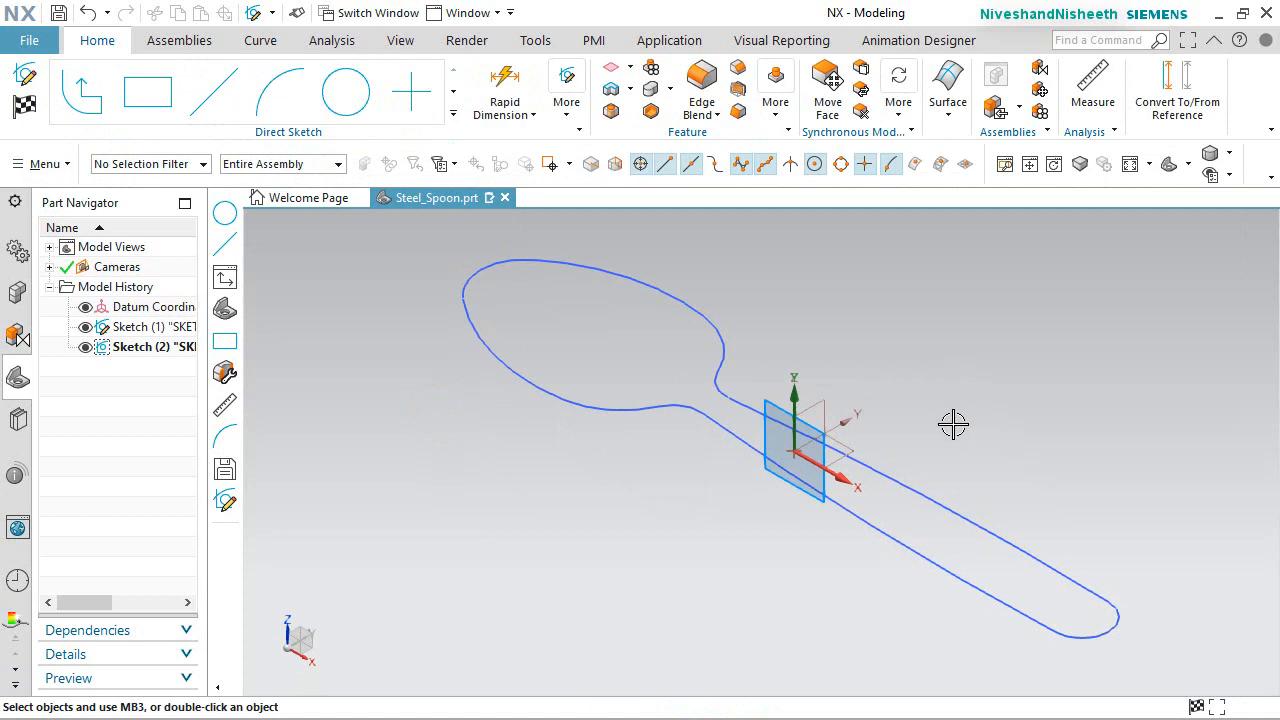
{"action": "left_click", "coordinate": [299, 620]}
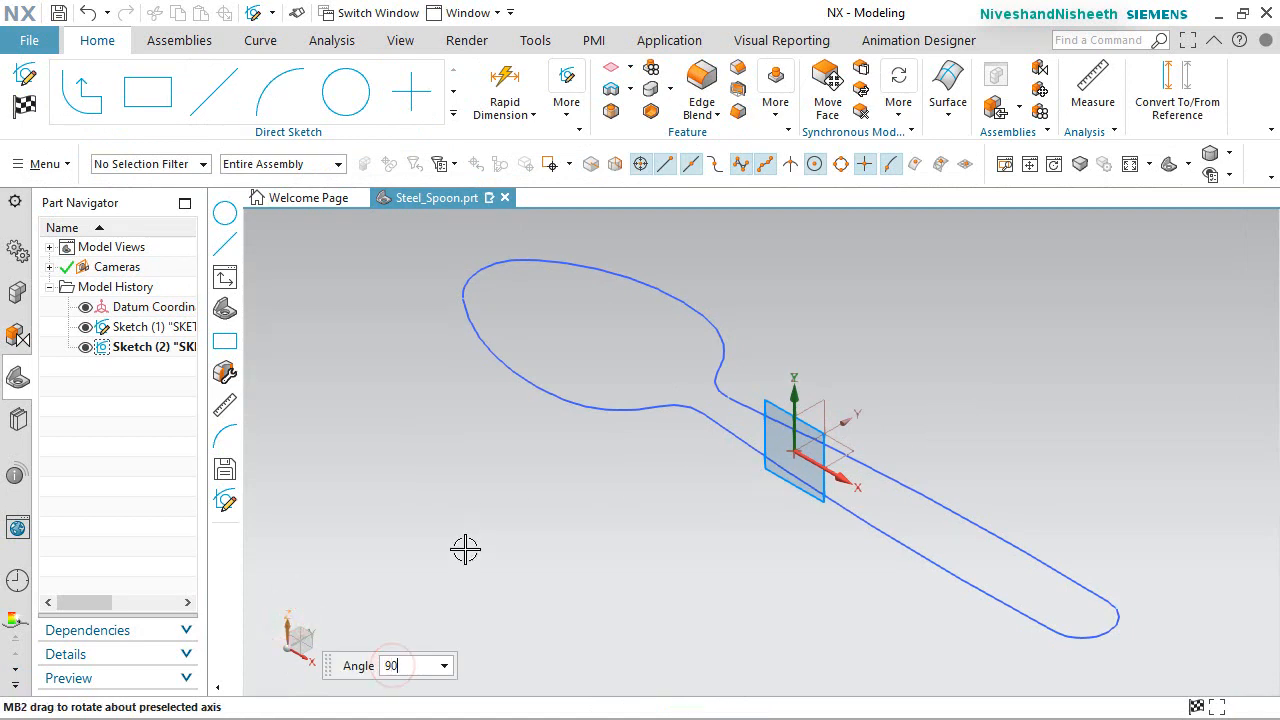
{"action": "key", "text": "Return"}
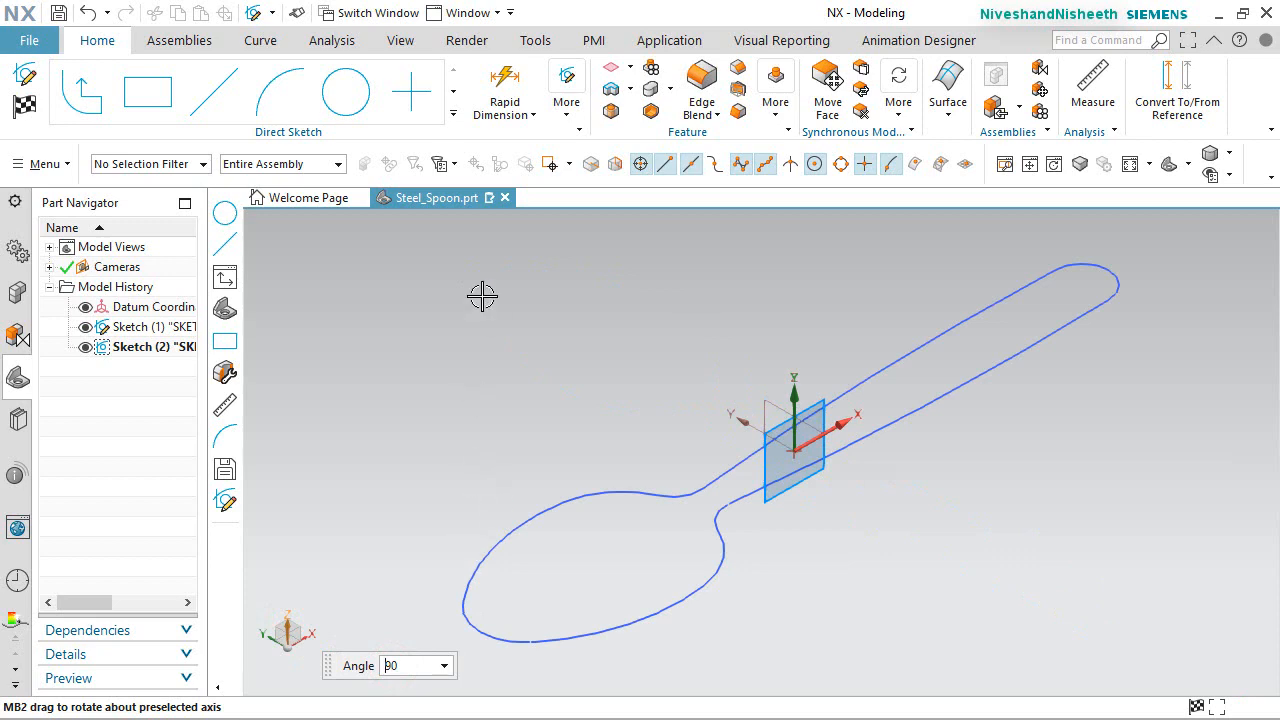
{"action": "key", "text": "Escape"}
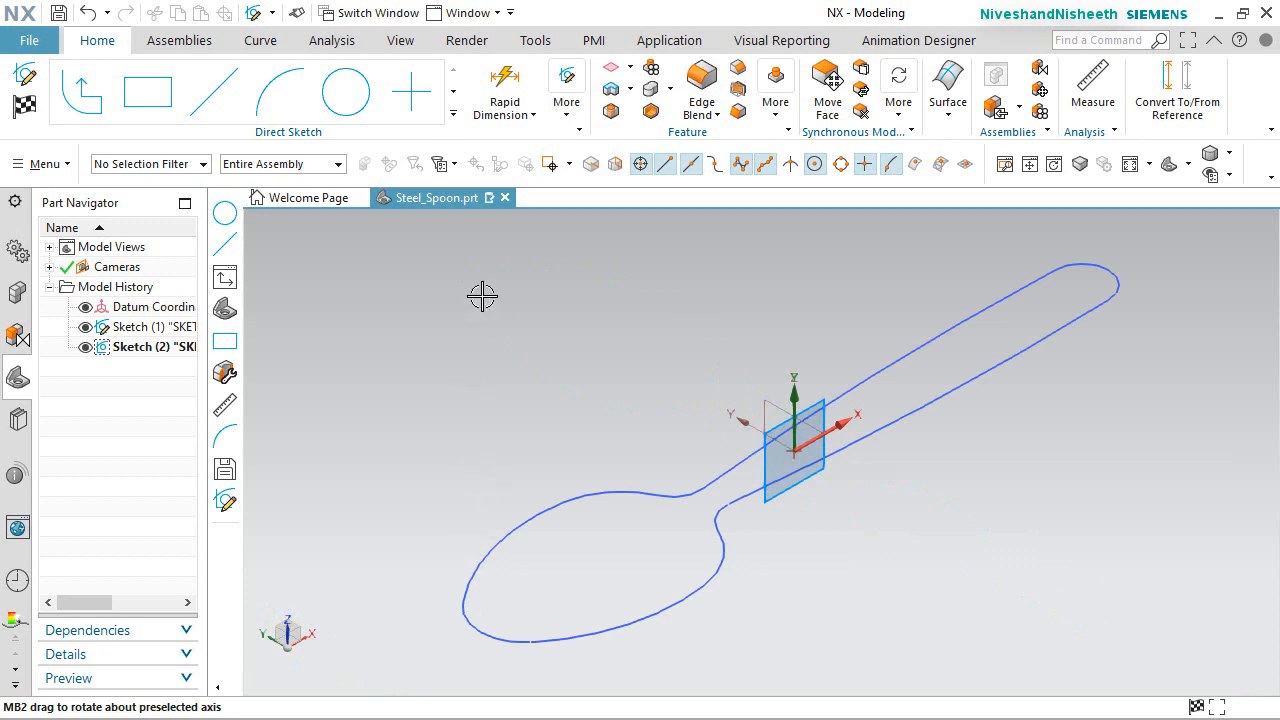
{"action": "left_click", "coordinate": [453, 113]}
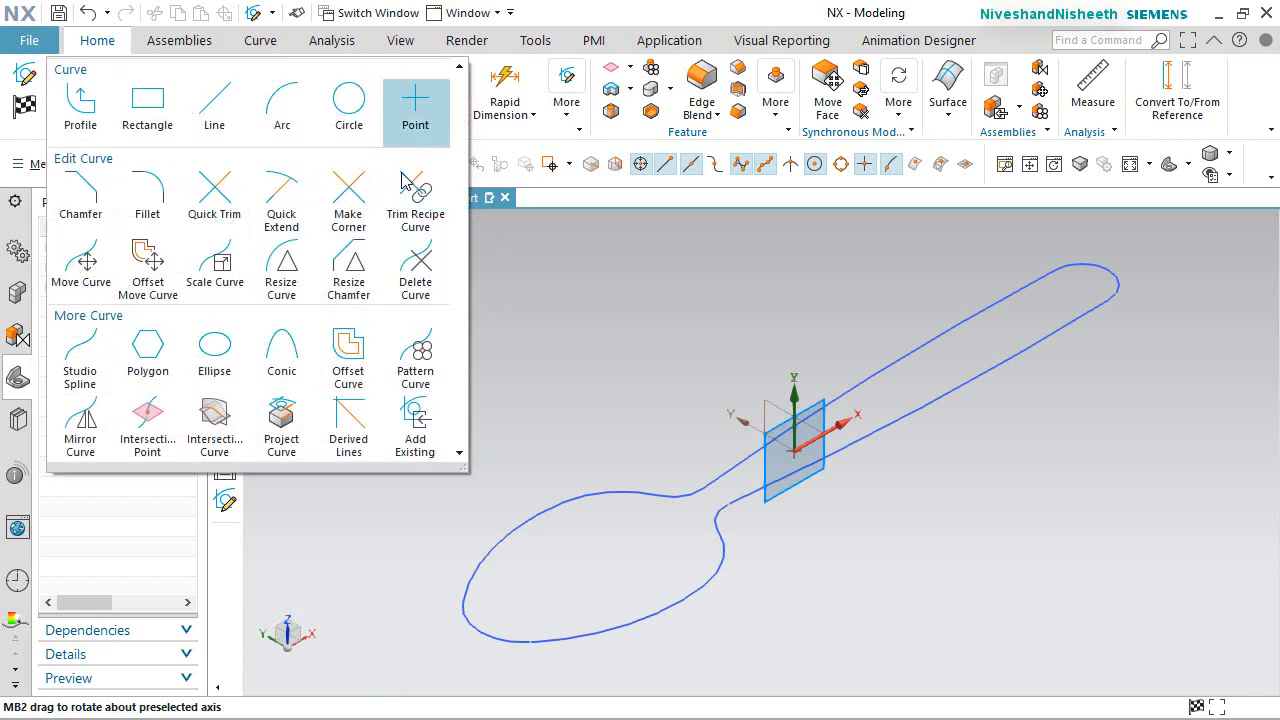
{"action": "left_click", "coordinate": [281, 421]}
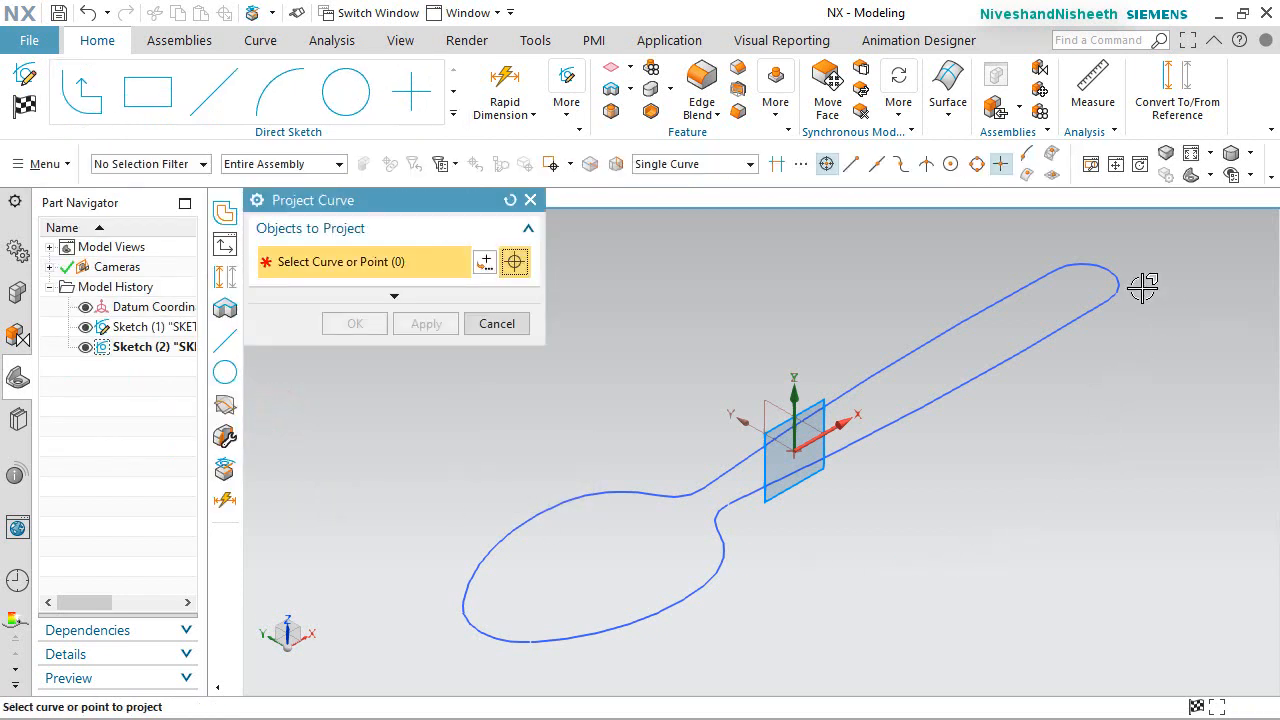
{"action": "left_click", "coordinate": [1118, 270]}
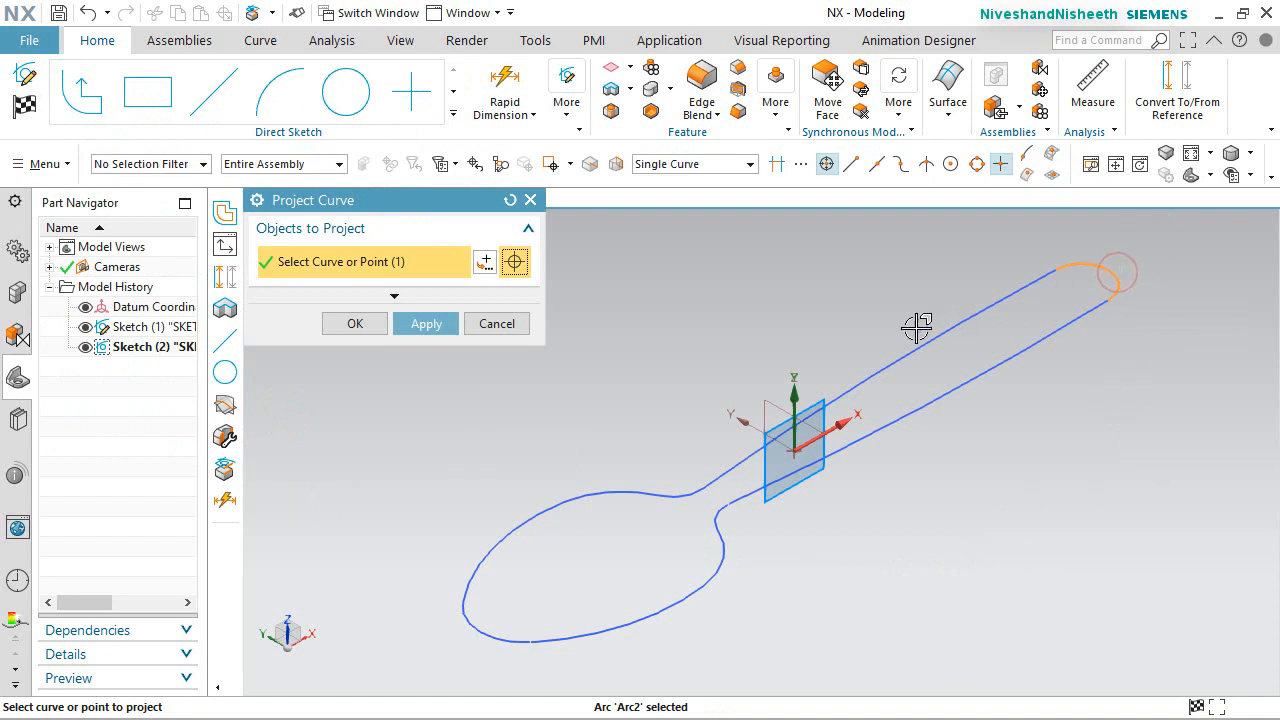
{"action": "left_click", "coordinate": [375, 323]}
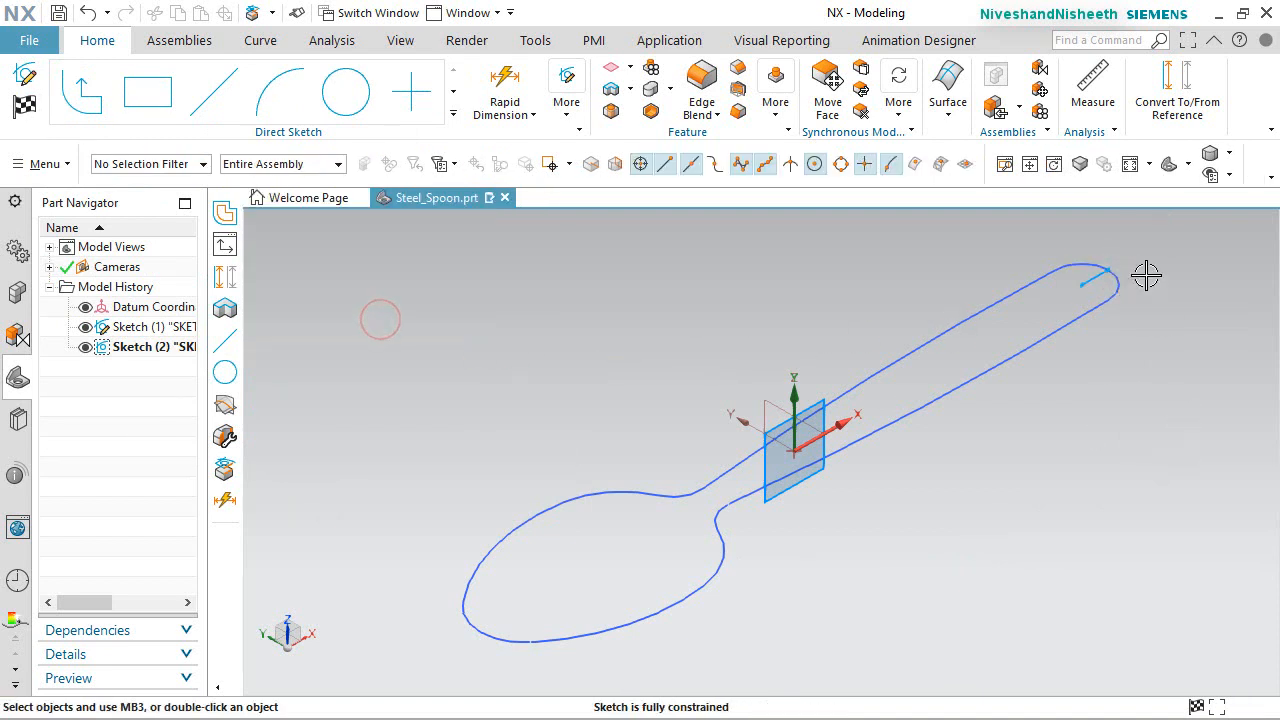
Draw a vertical line 10 mm long straight down (270°) from the outer end of the projected line at the handle tip.
{"action": "scroll", "coordinate": [1130, 268], "scroll_direction": "down", "scroll_amount": 3}
{"action": "scroll", "coordinate": [1130, 268], "scroll_direction": "up", "scroll_amount": 5}
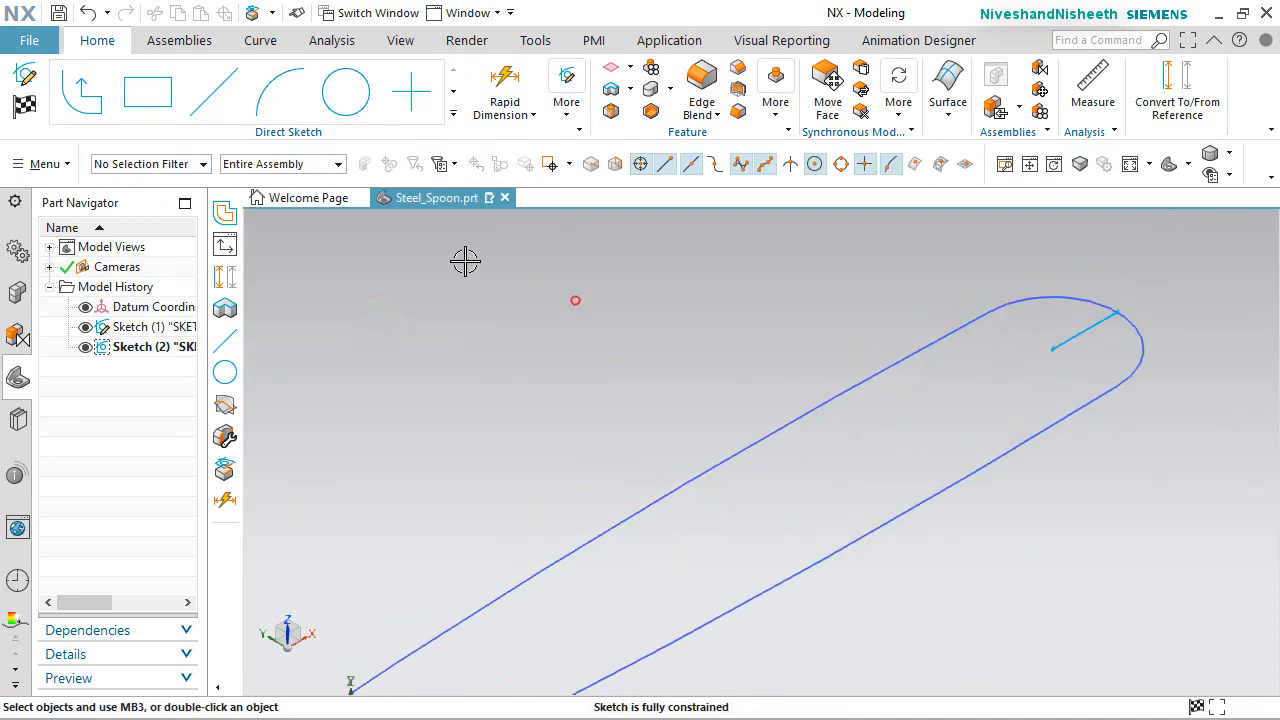
{"action": "left_click", "coordinate": [218, 96]}
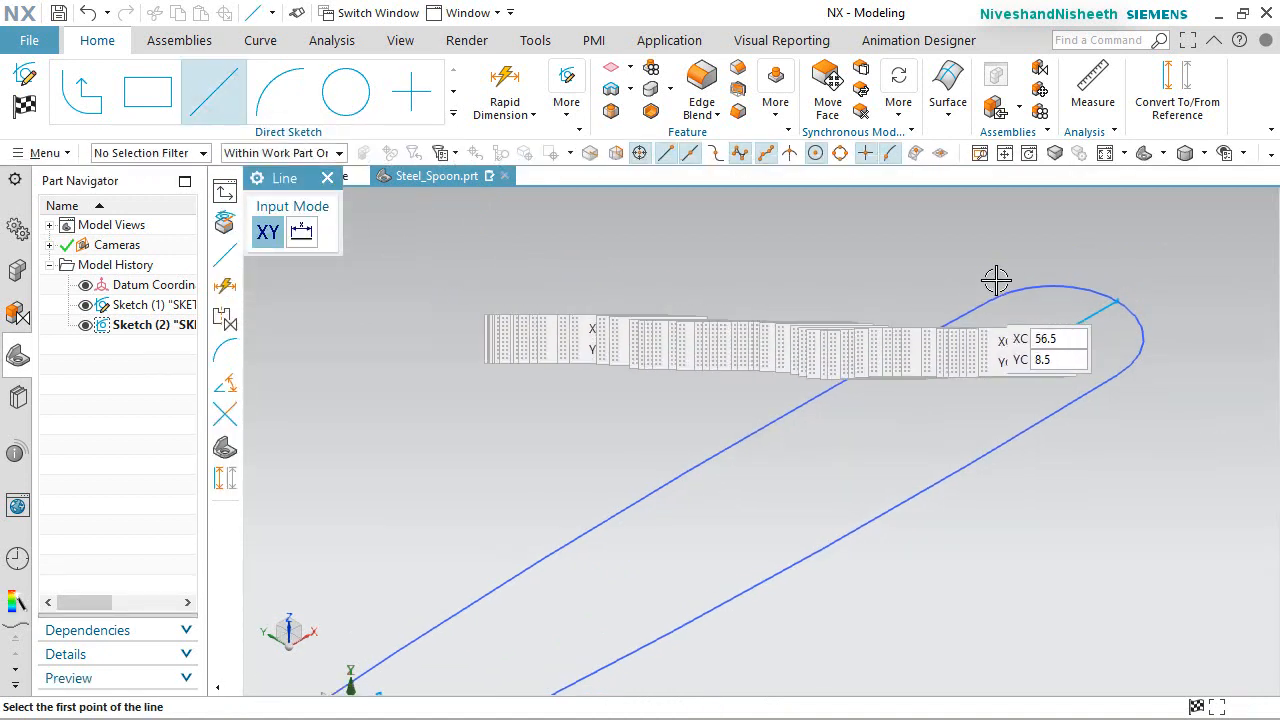
{"action": "scroll", "coordinate": [1146, 271], "scroll_direction": "up", "scroll_amount": 3}
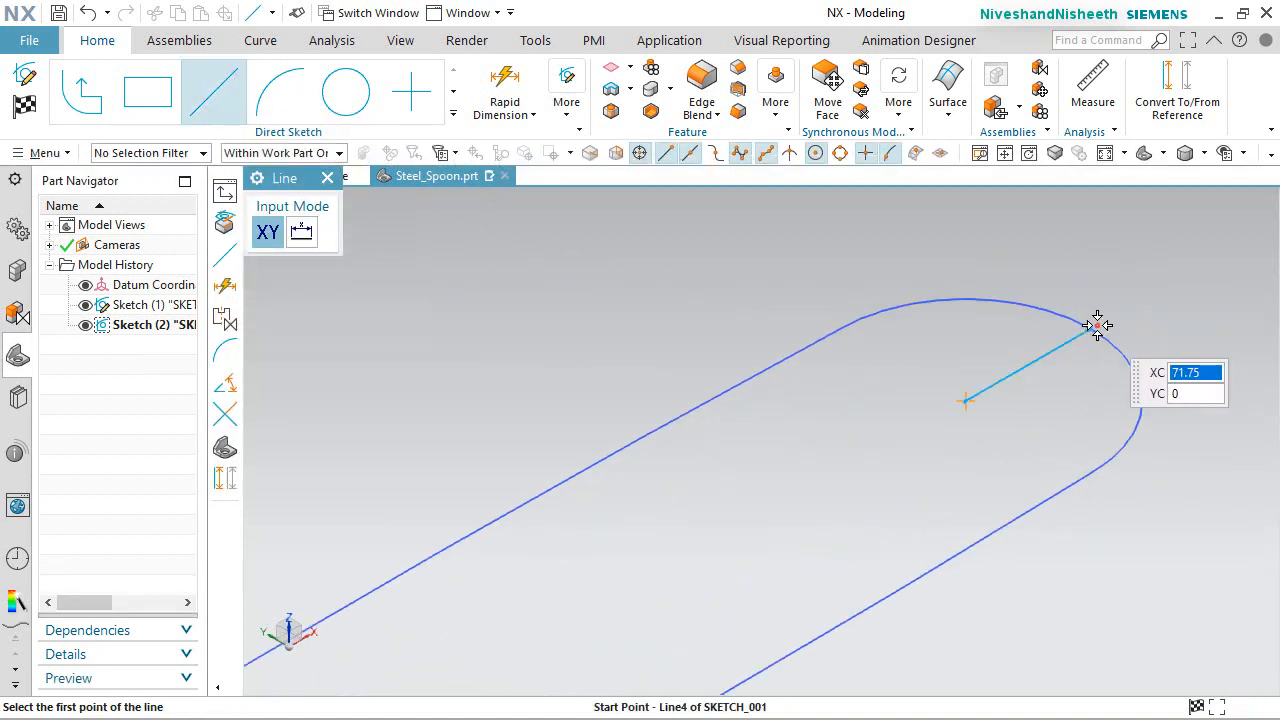
{"action": "left_click", "coordinate": [1094, 326]}
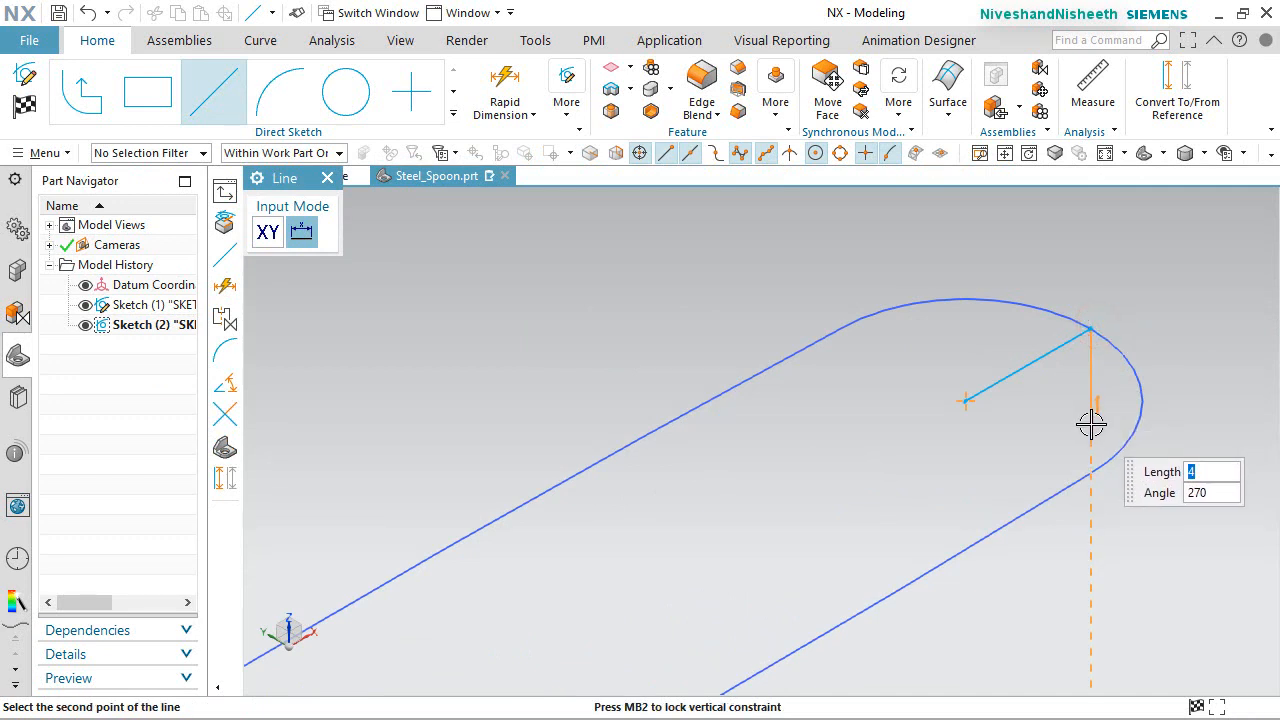
{"action": "key", "text": "Return"}
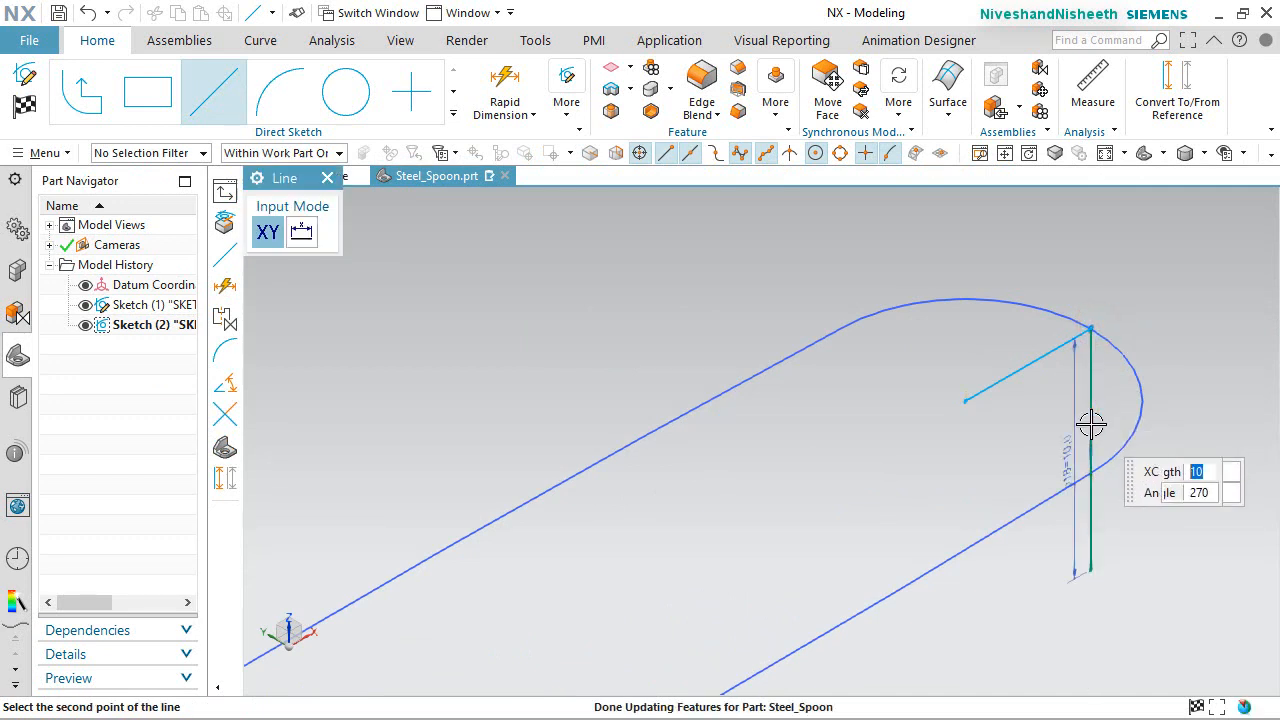
{"action": "right_click", "coordinate": [672, 318]}
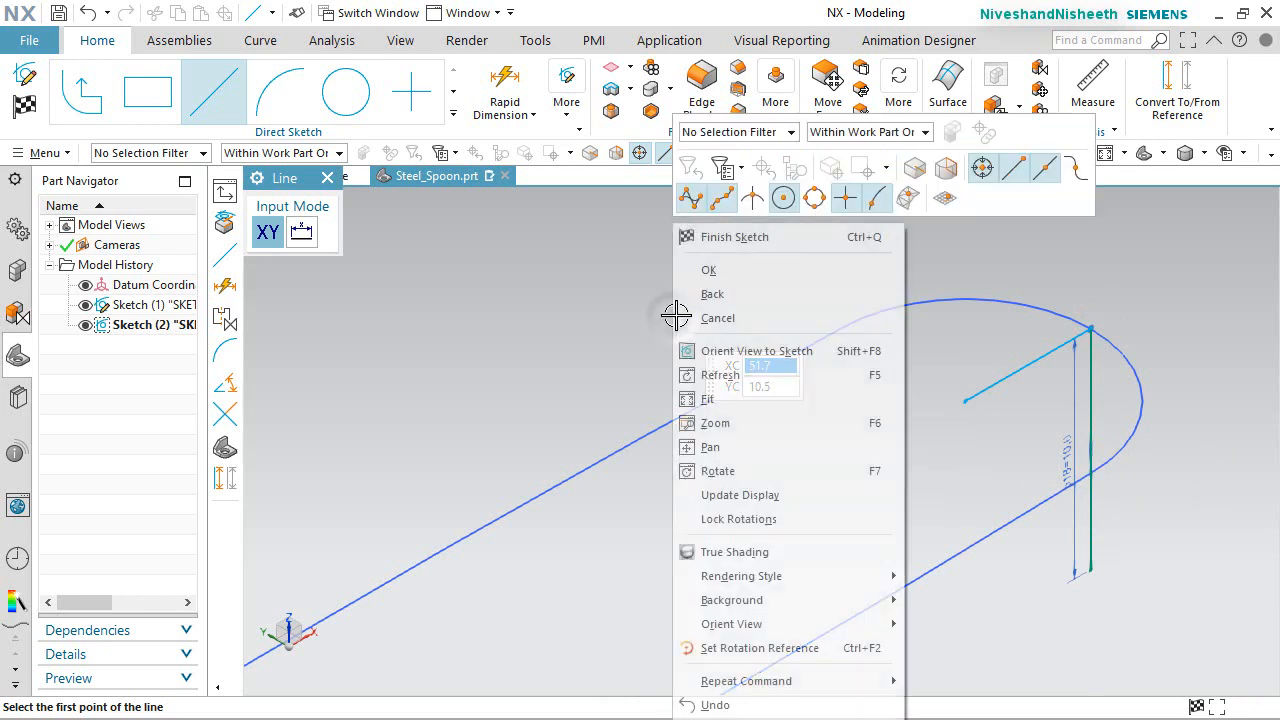
{"action": "left_click", "coordinate": [714, 265]}
Convert the projected line and the 10 mm vertical line at the handle tip to reference lines.
{"action": "scroll", "coordinate": [921, 329], "scroll_direction": "down", "scroll_amount": 4}
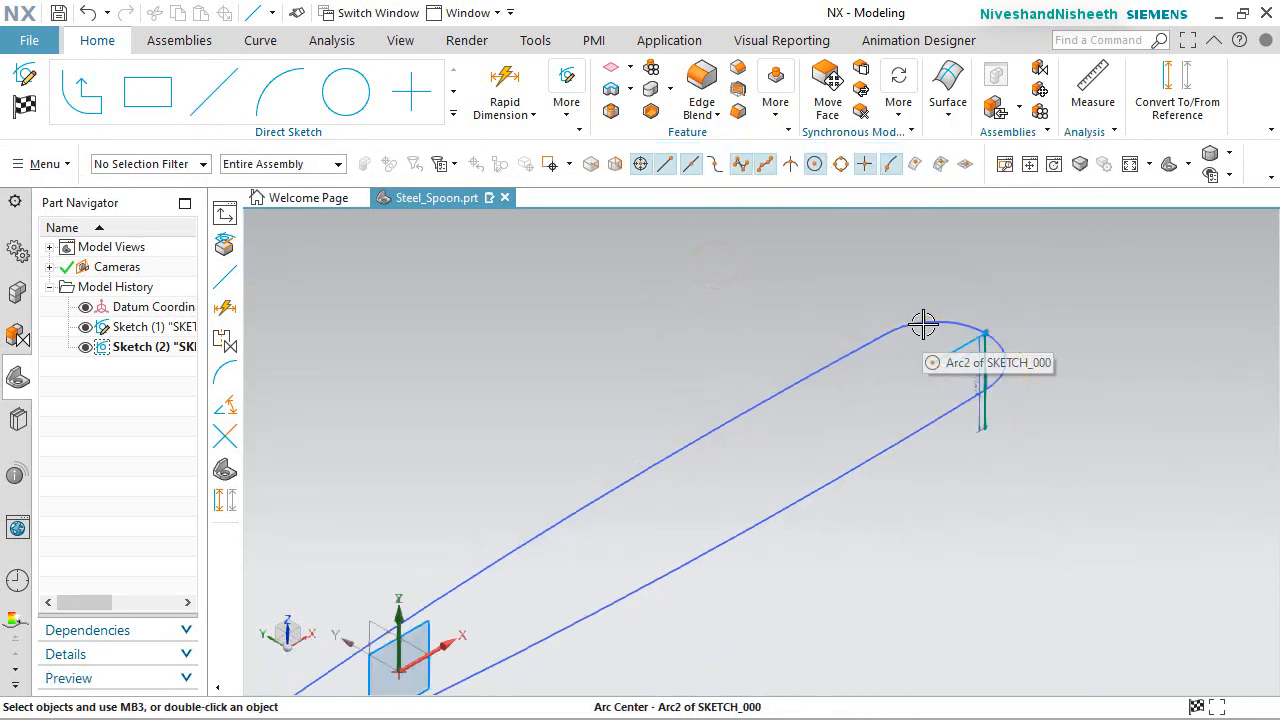
{"action": "scroll", "coordinate": [1005, 328], "scroll_direction": "up", "scroll_amount": 6}
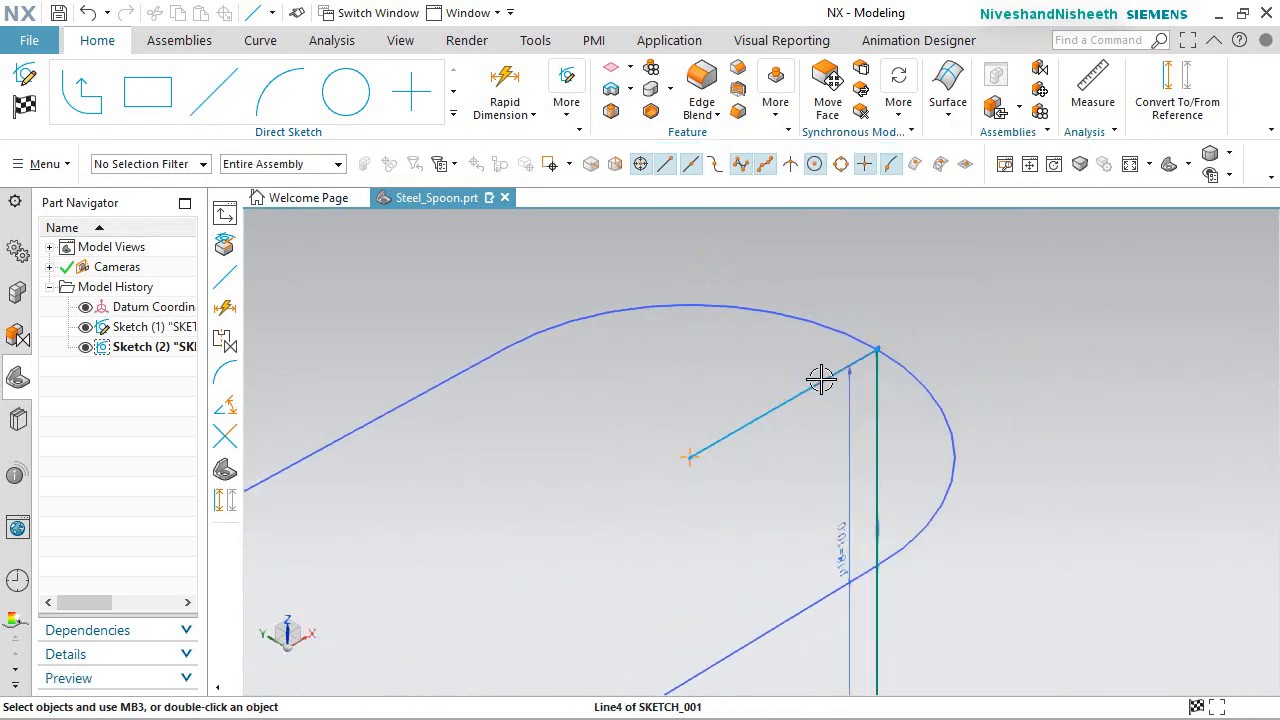
{"action": "left_click", "coordinate": [820, 379]}
{"action": "left_click", "coordinate": [877, 428]}
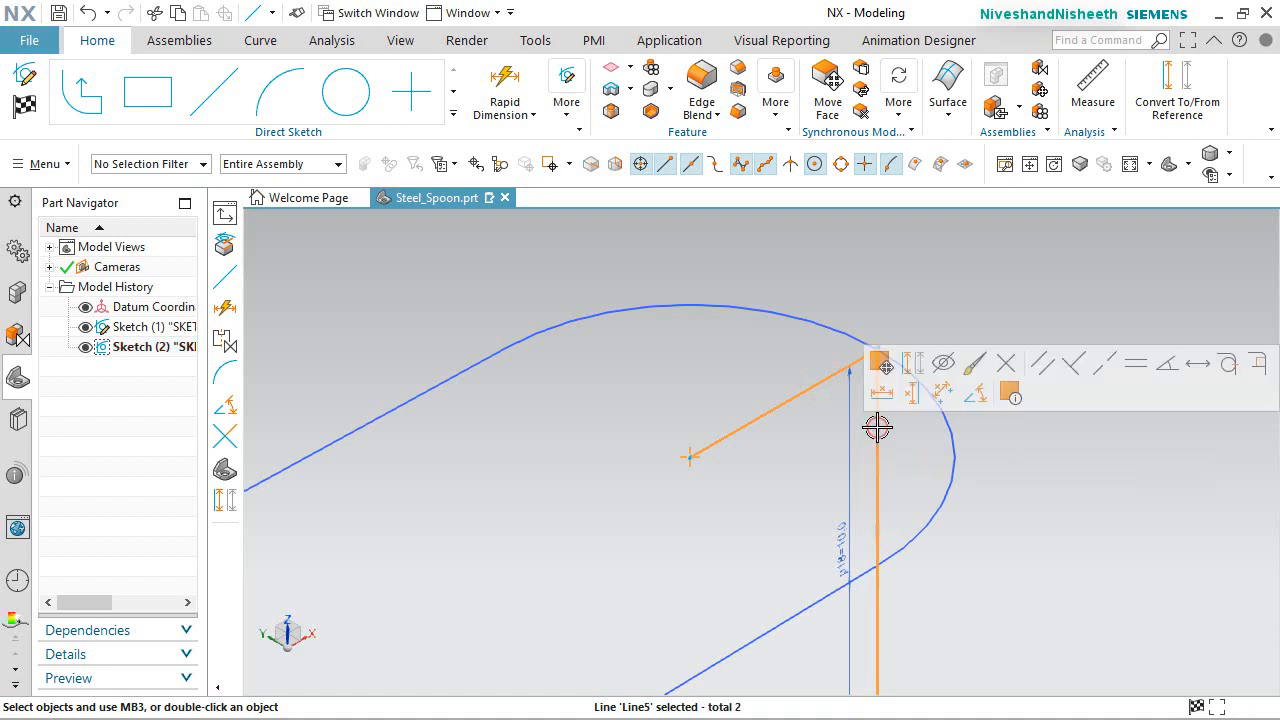
{"action": "left_click", "coordinate": [919, 366]}
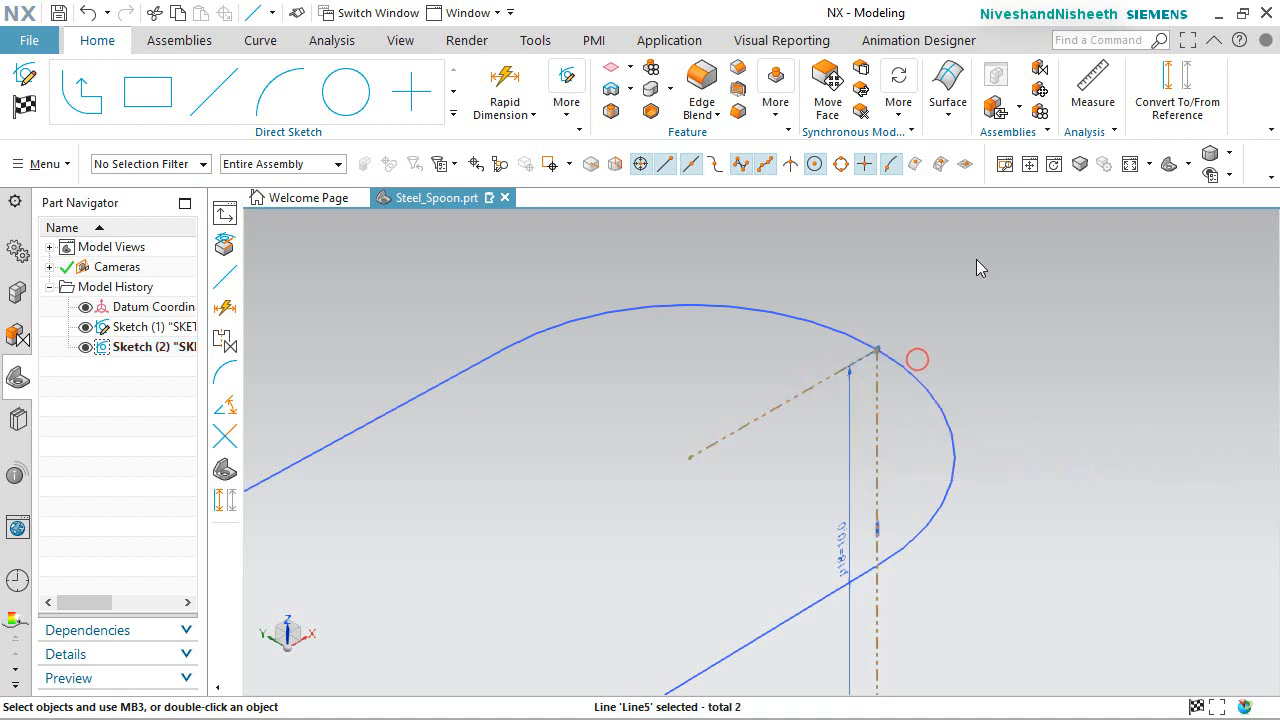
{"action": "left_click", "coordinate": [976, 259]}
Reposition the 10 mm dimension clear of the vertical reference line, beyond the handle tip.
{"action": "scroll", "coordinate": [978, 413], "scroll_direction": "down", "scroll_amount": 3}
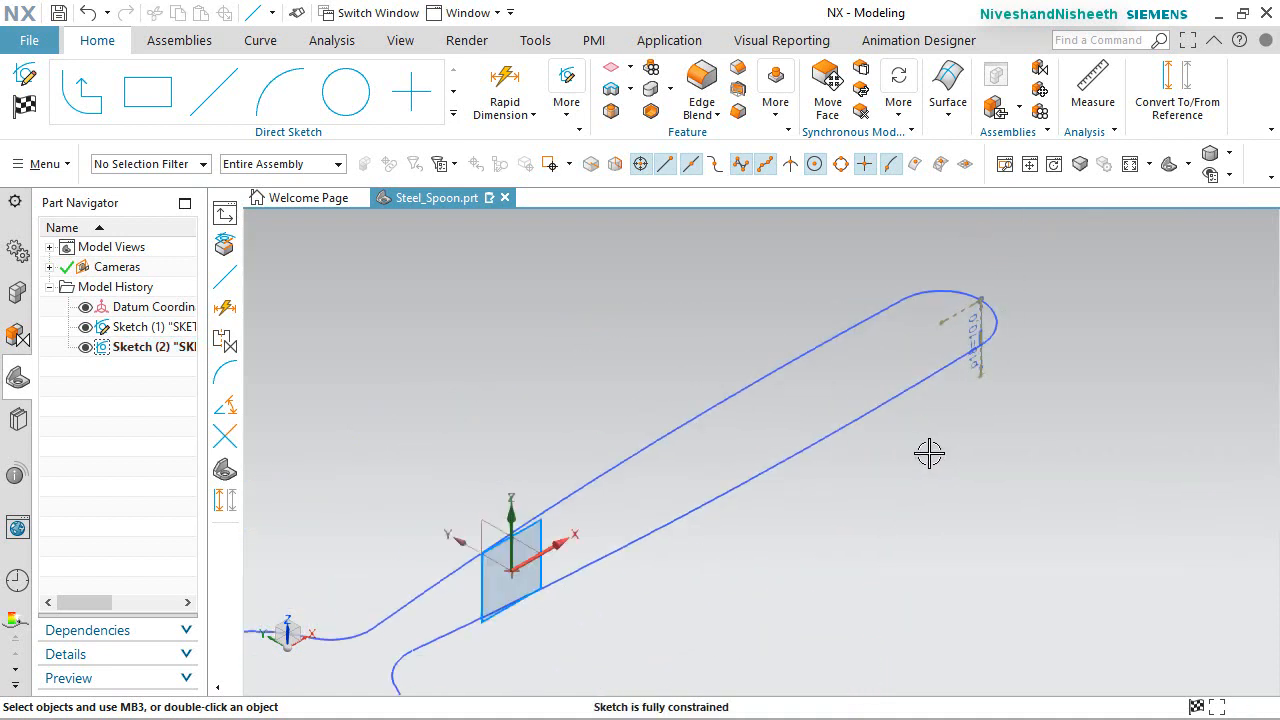
{"action": "middle_click_drag", "start_coordinate": [929, 453], "coordinate": [894, 429]}
{"action": "left_click", "coordinate": [906, 323]}
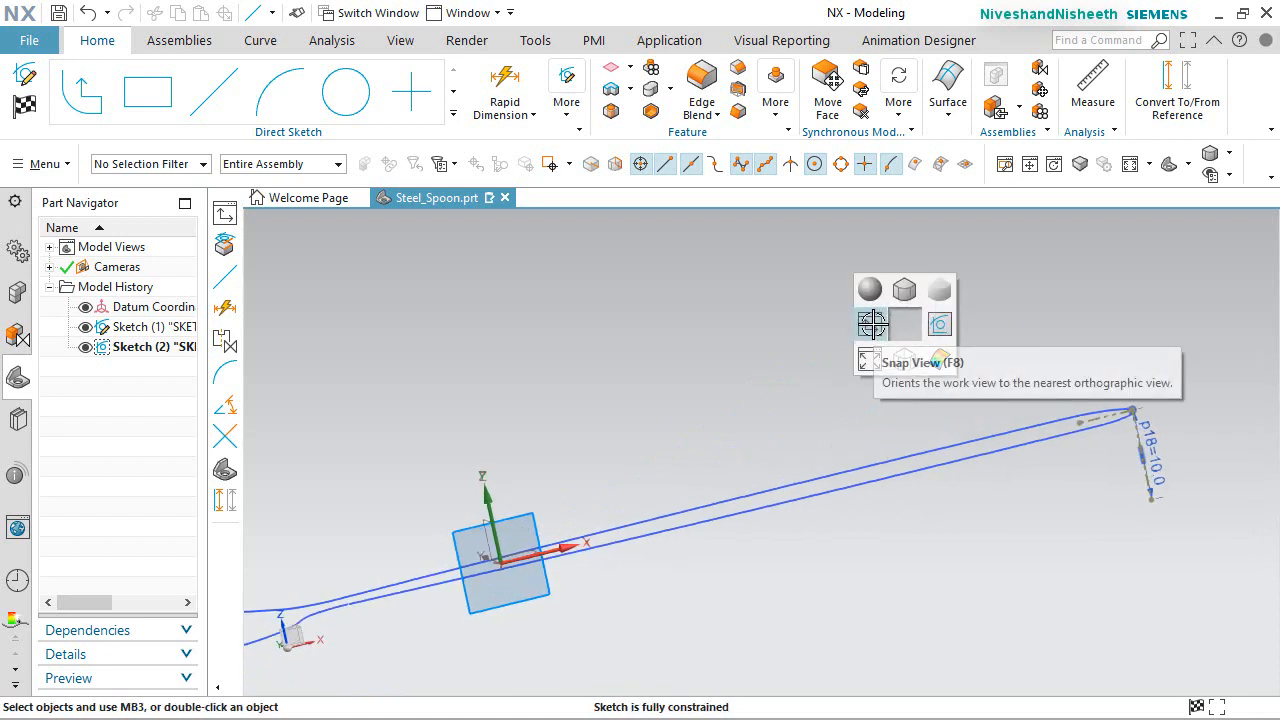
{"action": "left_click", "coordinate": [872, 323]}
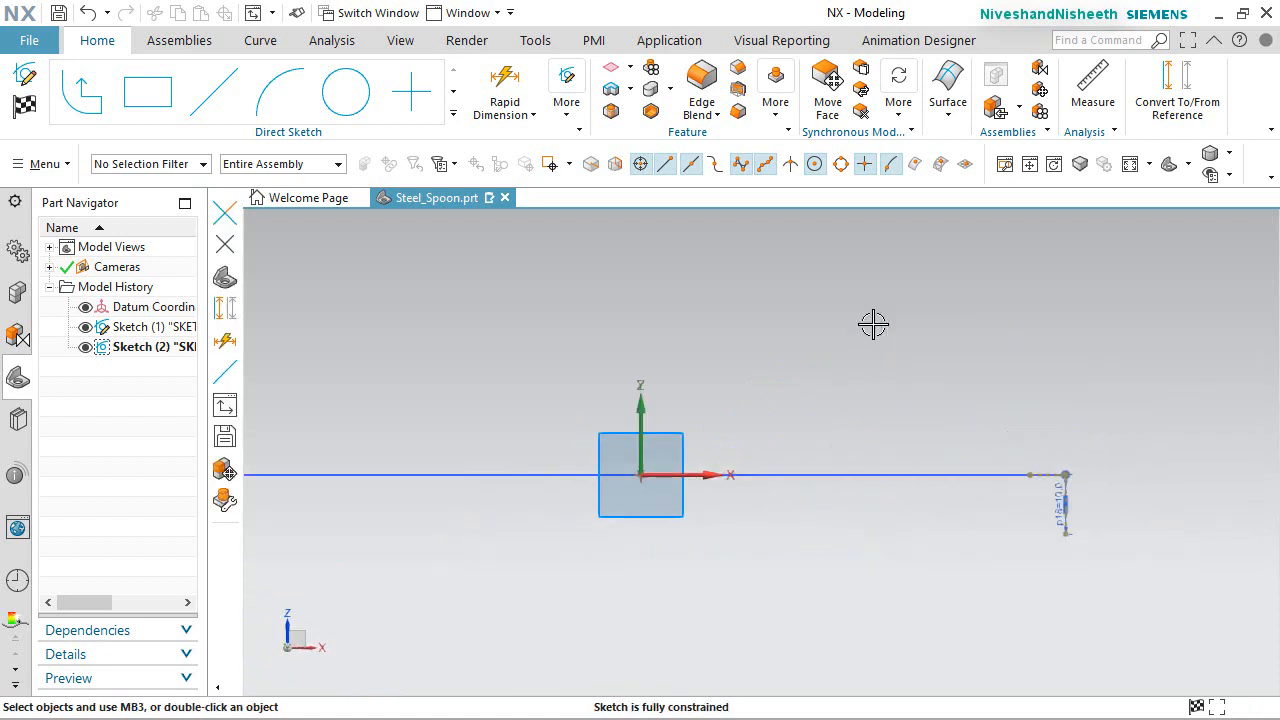
{"action": "scroll", "coordinate": [873, 324], "scroll_direction": "down", "scroll_amount": 2}
{"action": "scroll", "coordinate": [978, 502], "scroll_direction": "up", "scroll_amount": 5}
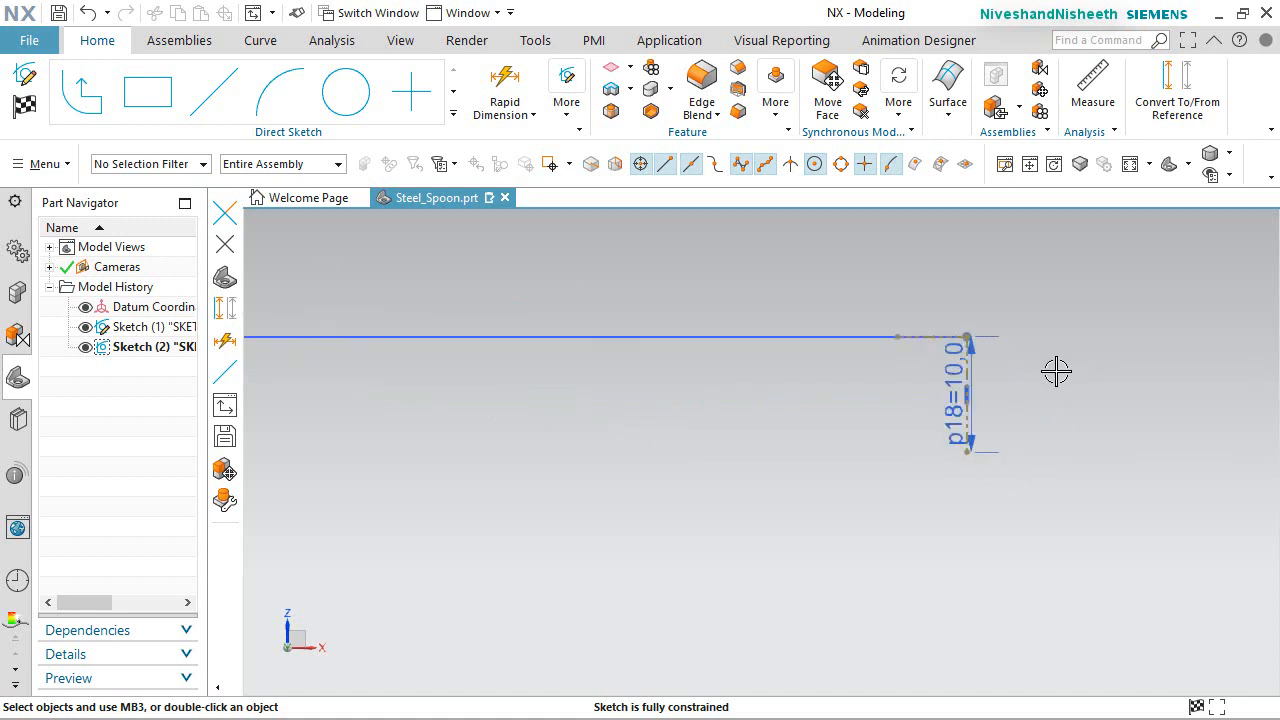
{"action": "scroll", "coordinate": [1056, 371], "scroll_direction": "up", "scroll_amount": 1}
{"action": "left_click_drag", "start_coordinate": [924, 400], "coordinate": [1039, 410]}
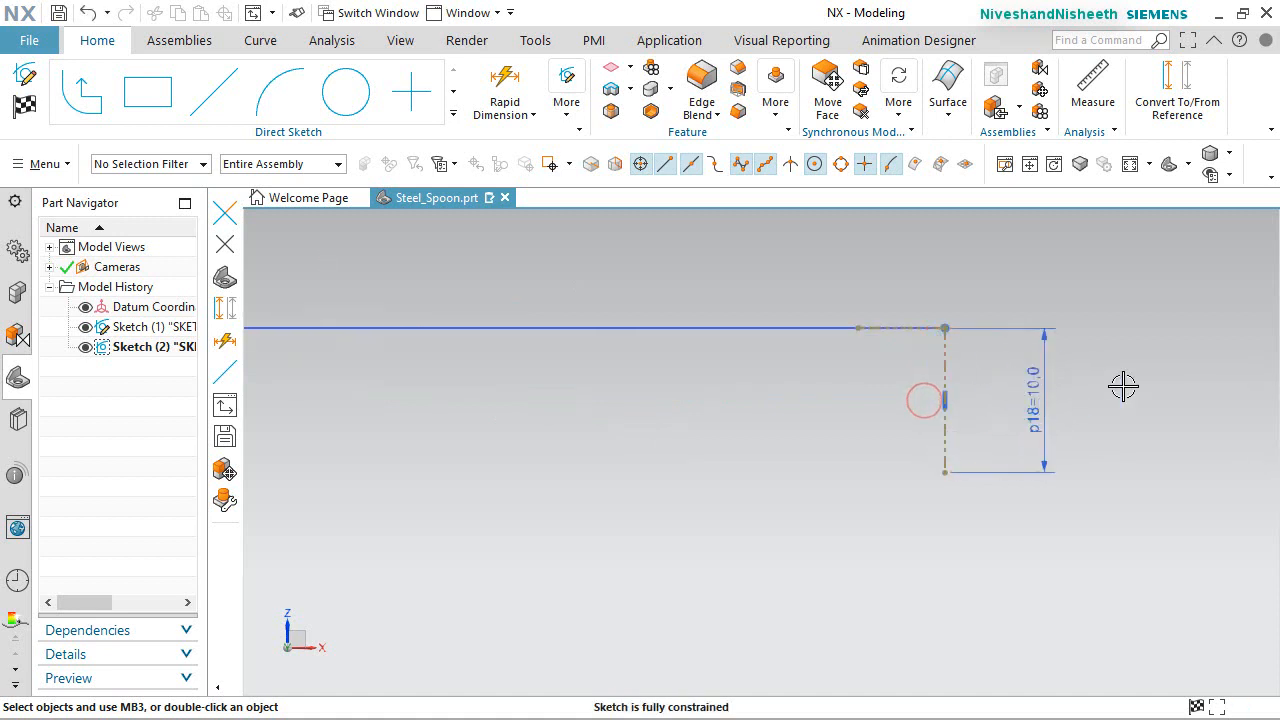
Draw a three-point arc of about 77 mm radius from the lower end of the vertical reference line, spanning about 26 mm horizontally toward the bowl.
{"action": "left_click", "coordinate": [280, 100]}
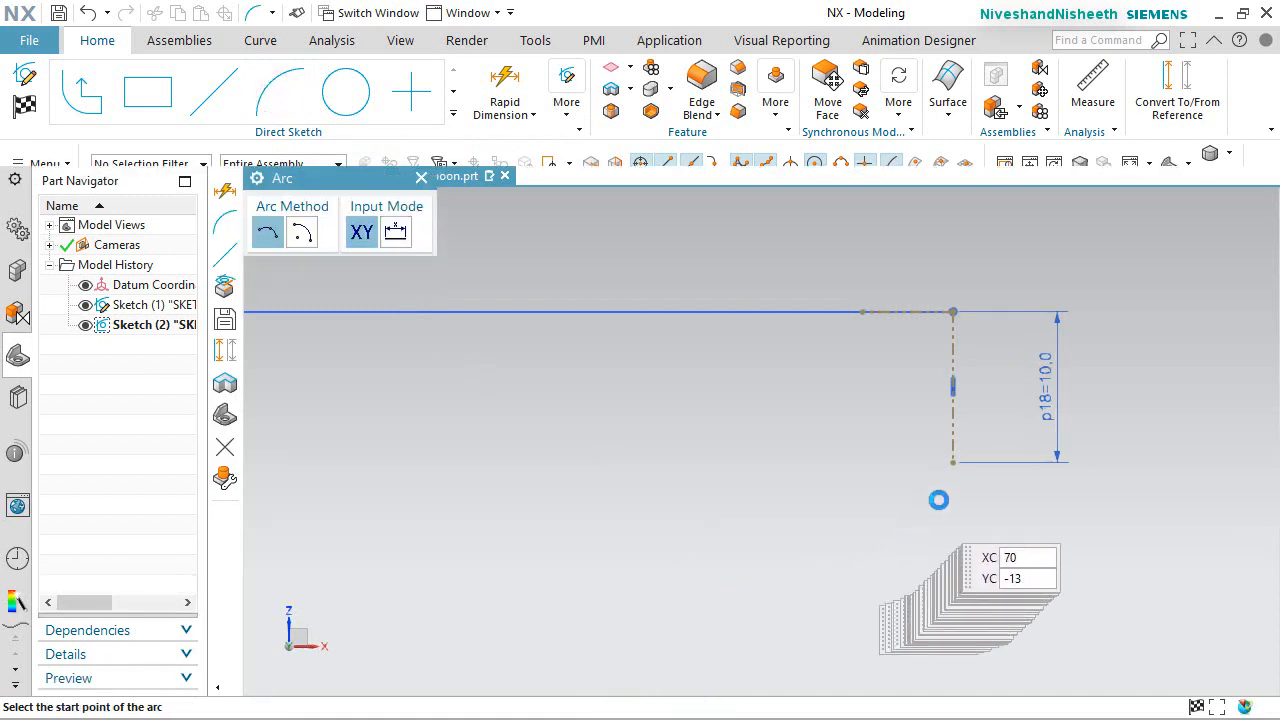
{"action": "left_click", "coordinate": [953, 463]}
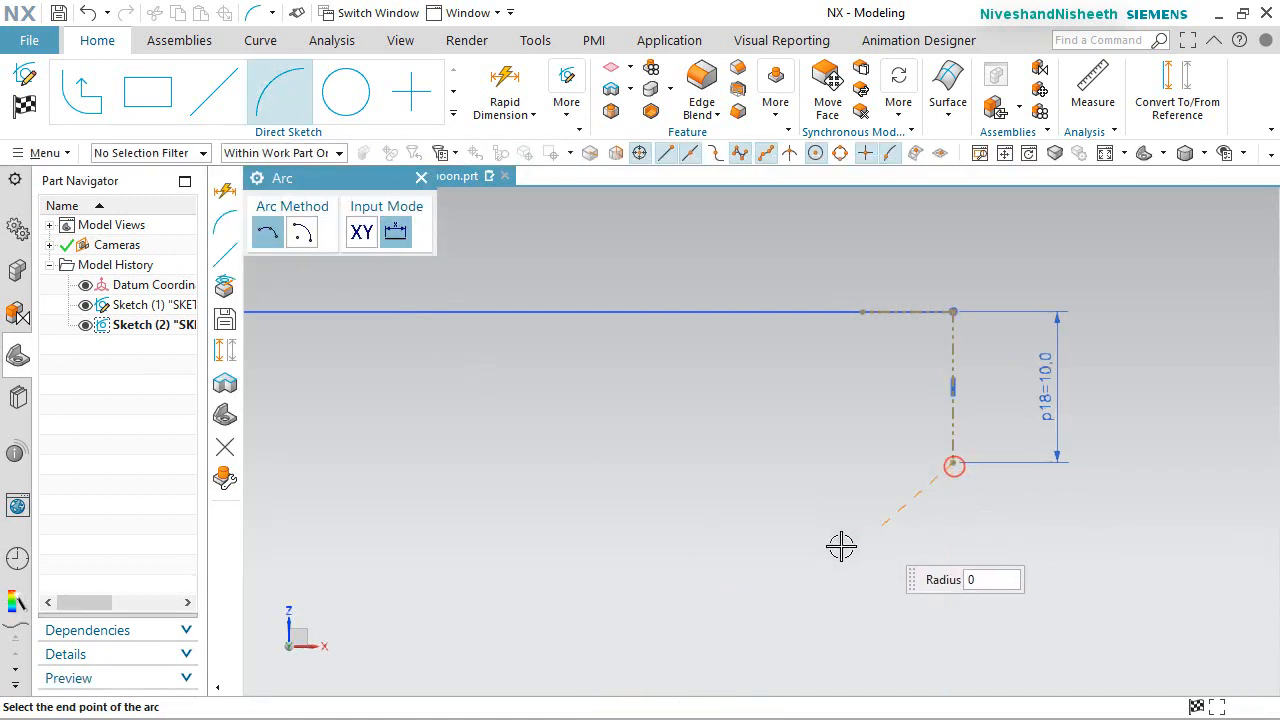
{"action": "left_click", "coordinate": [559, 648]}
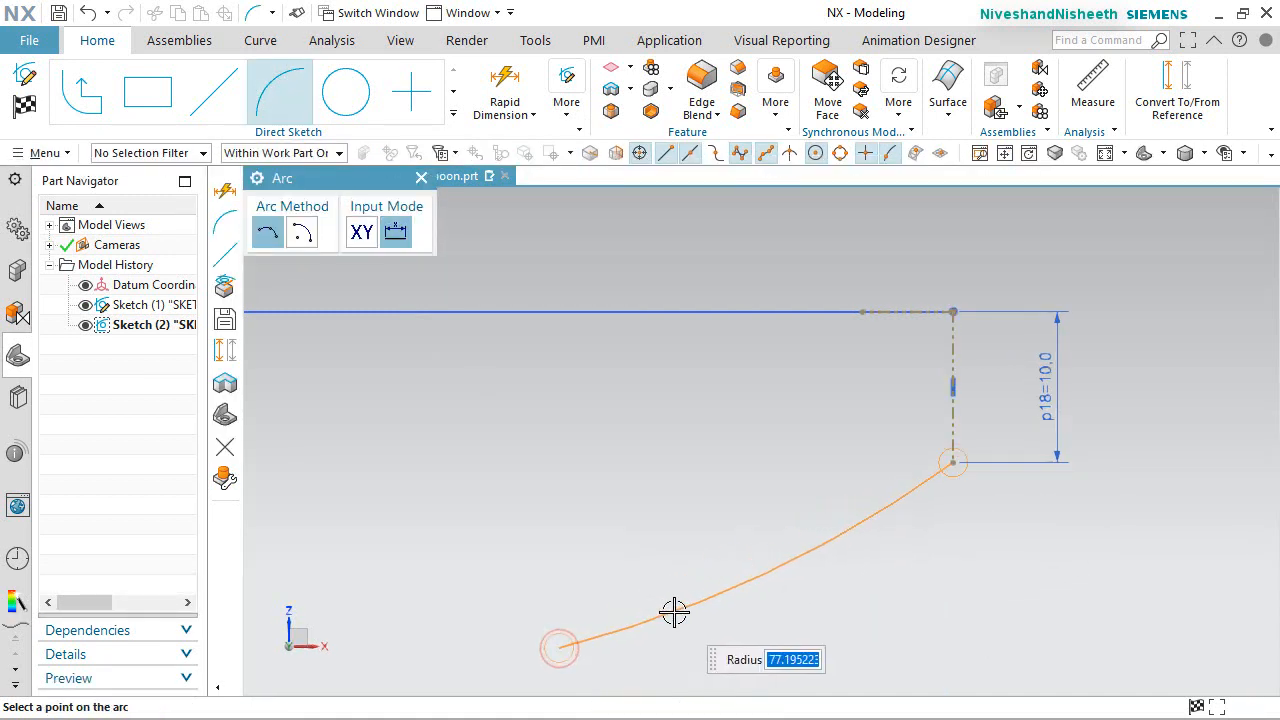
{"action": "left_click", "coordinate": [674, 612]}
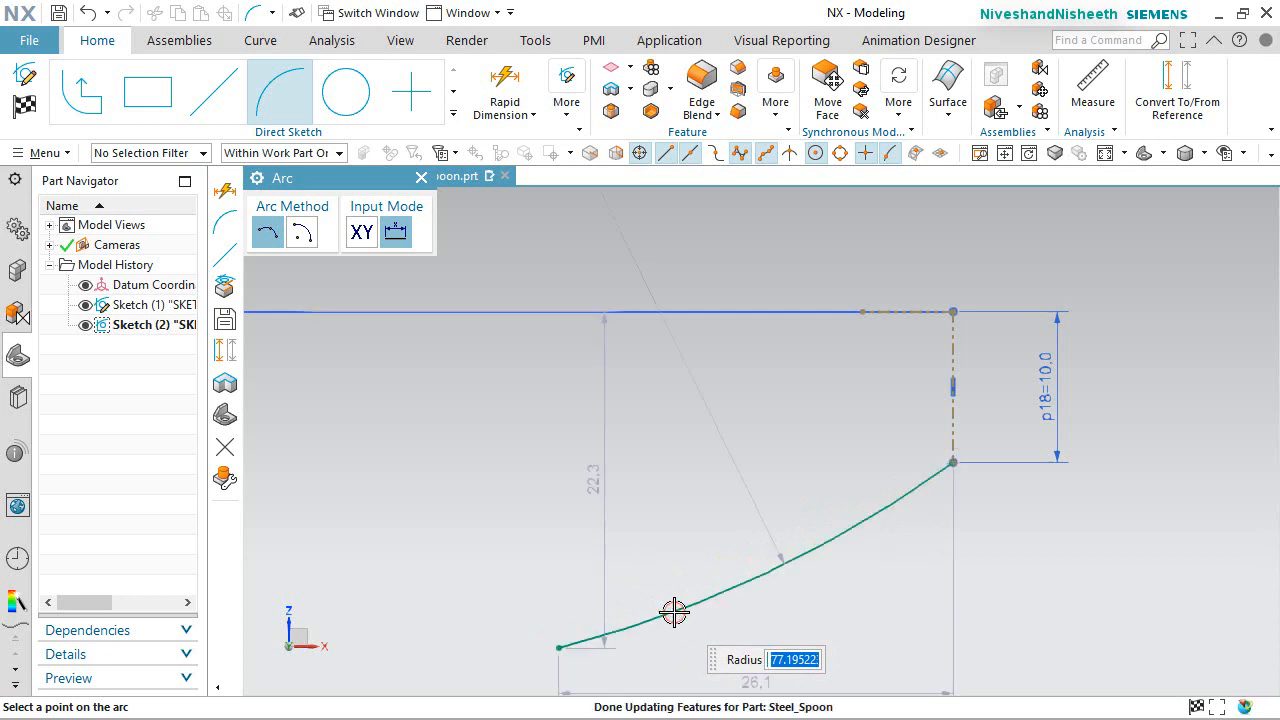
{"action": "key", "text": "Escape"}
{"action": "scroll", "coordinate": [870, 412], "scroll_direction": "down", "scroll_amount": 2}
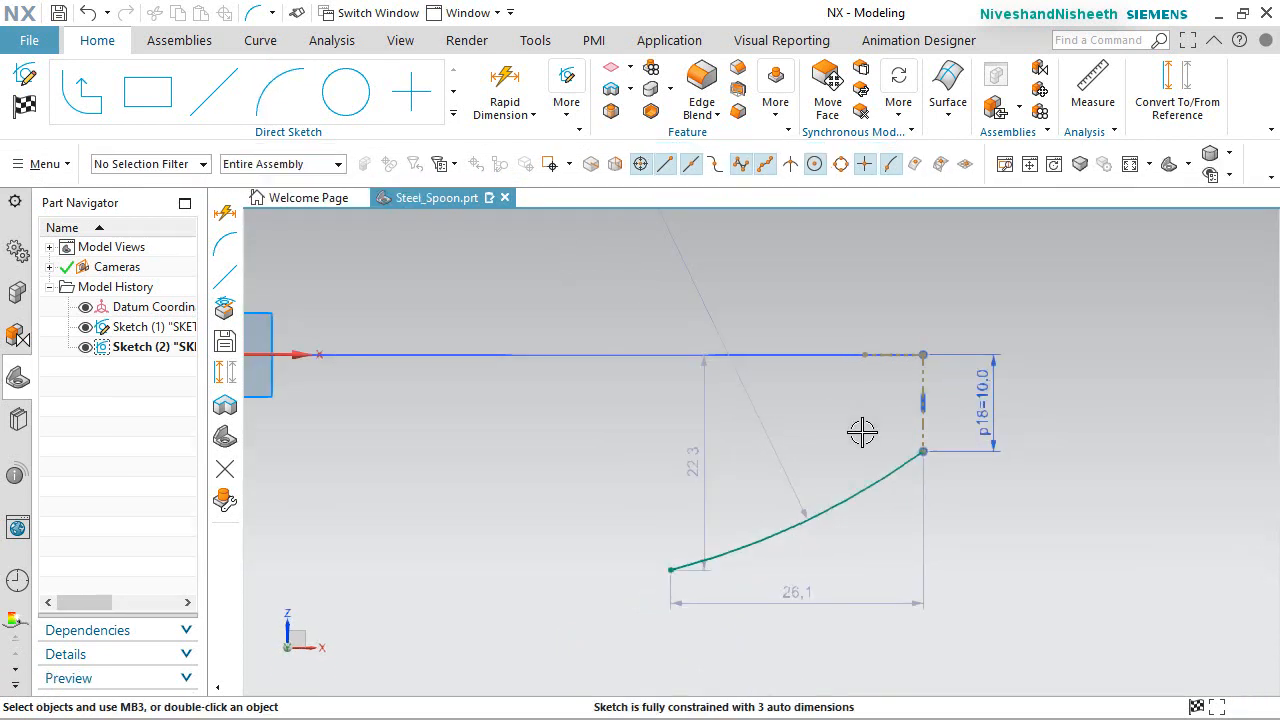
{"action": "scroll", "coordinate": [862, 432], "scroll_direction": "up", "scroll_amount": 1}
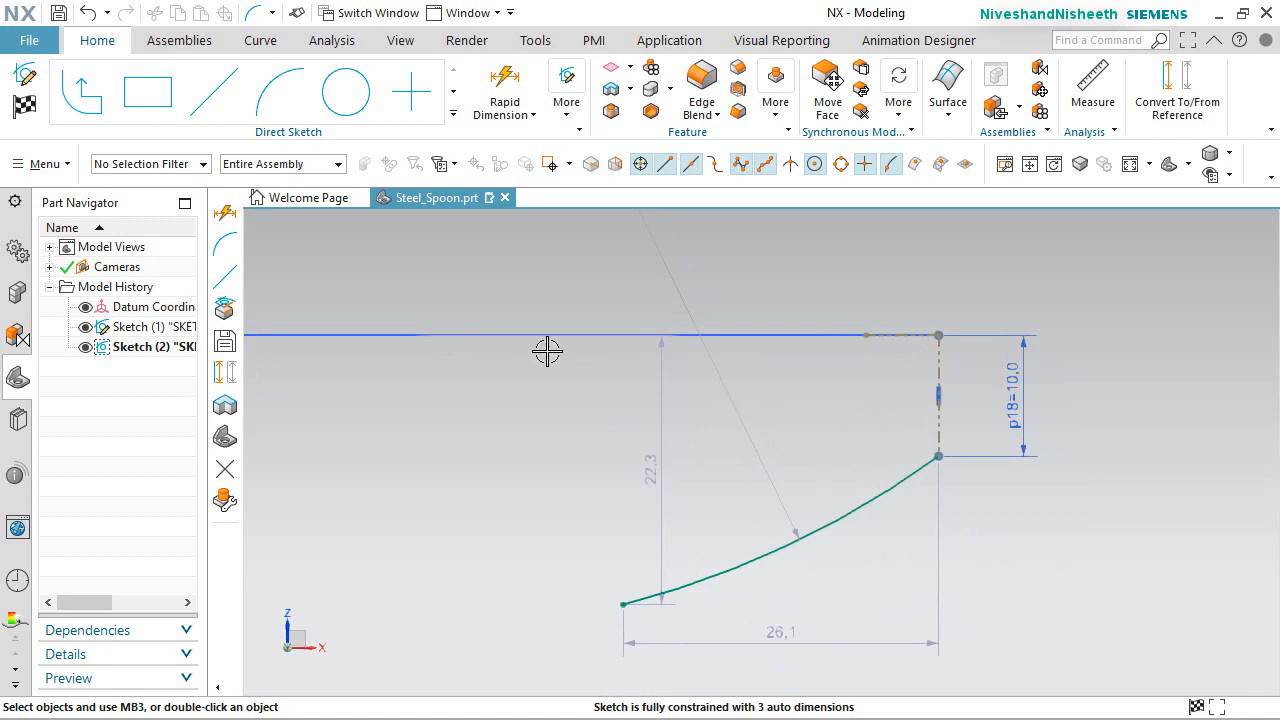
Dimension the arc's chord between its two endpoints and set it to 84 mm.
{"action": "left_click", "coordinate": [505, 82]}
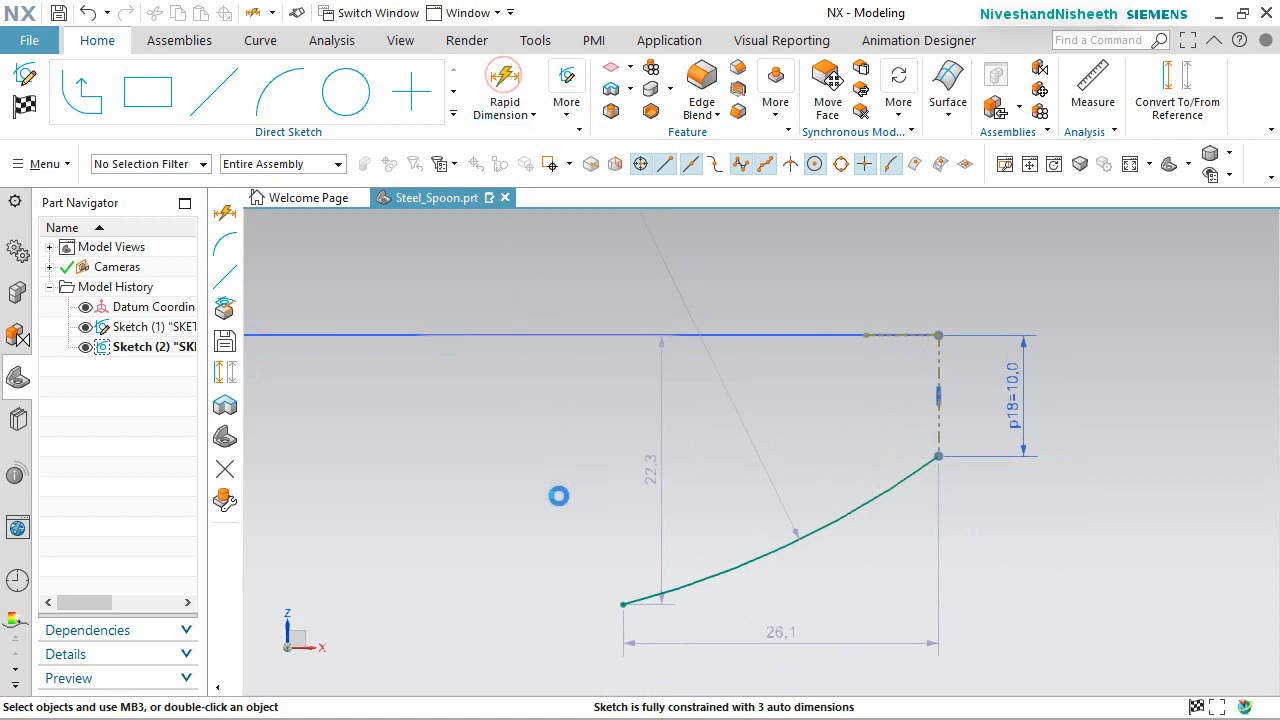
{"action": "left_click", "coordinate": [621, 597]}
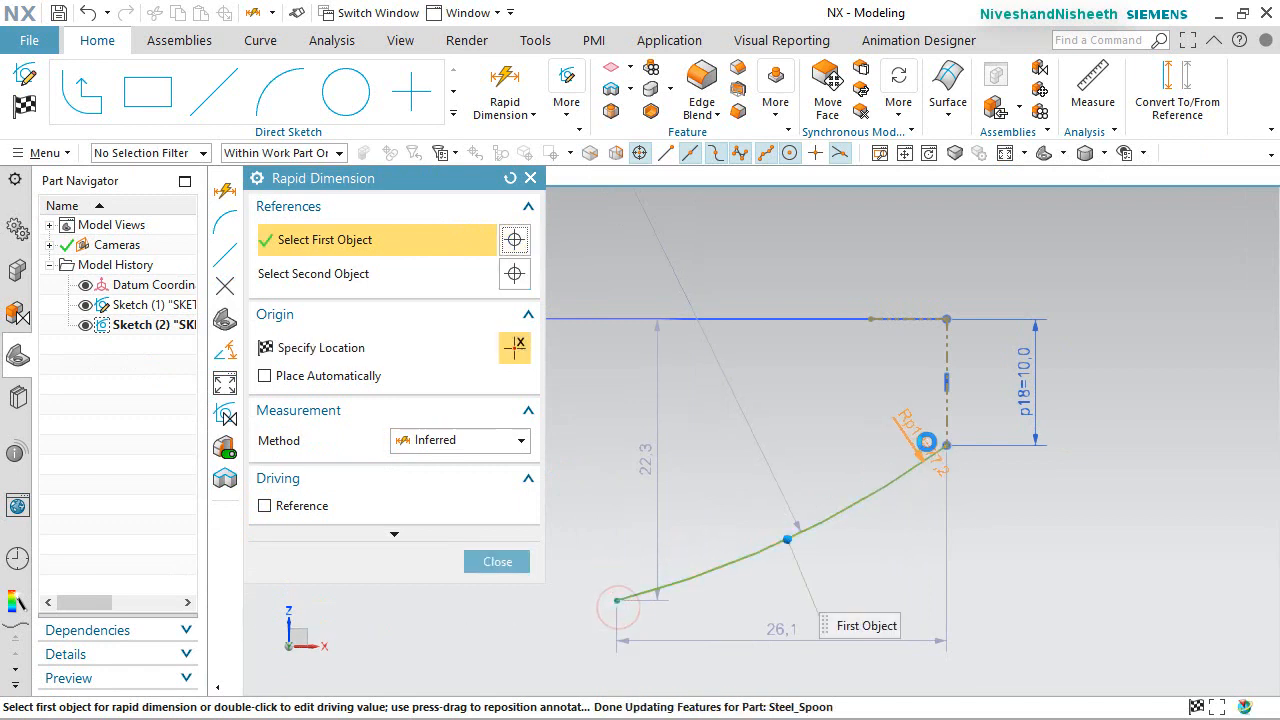
{"action": "left_click", "coordinate": [946, 443]}
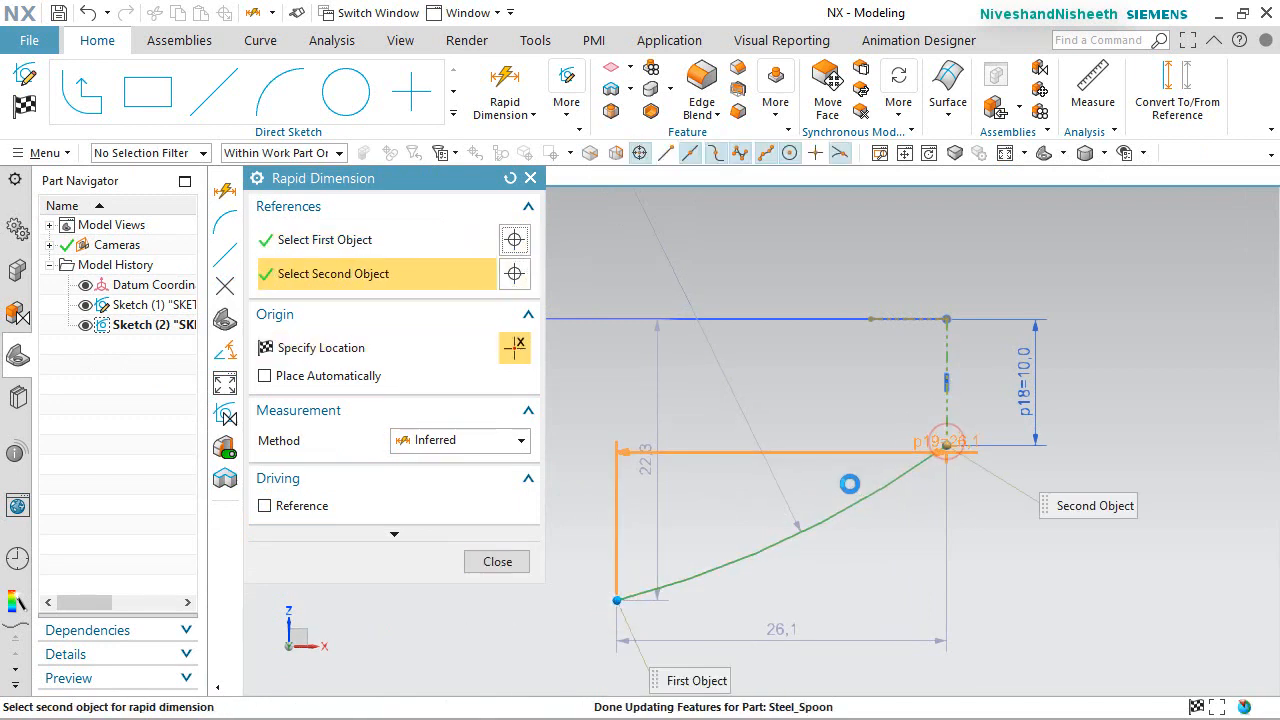
{"action": "left_click", "coordinate": [805, 505]}
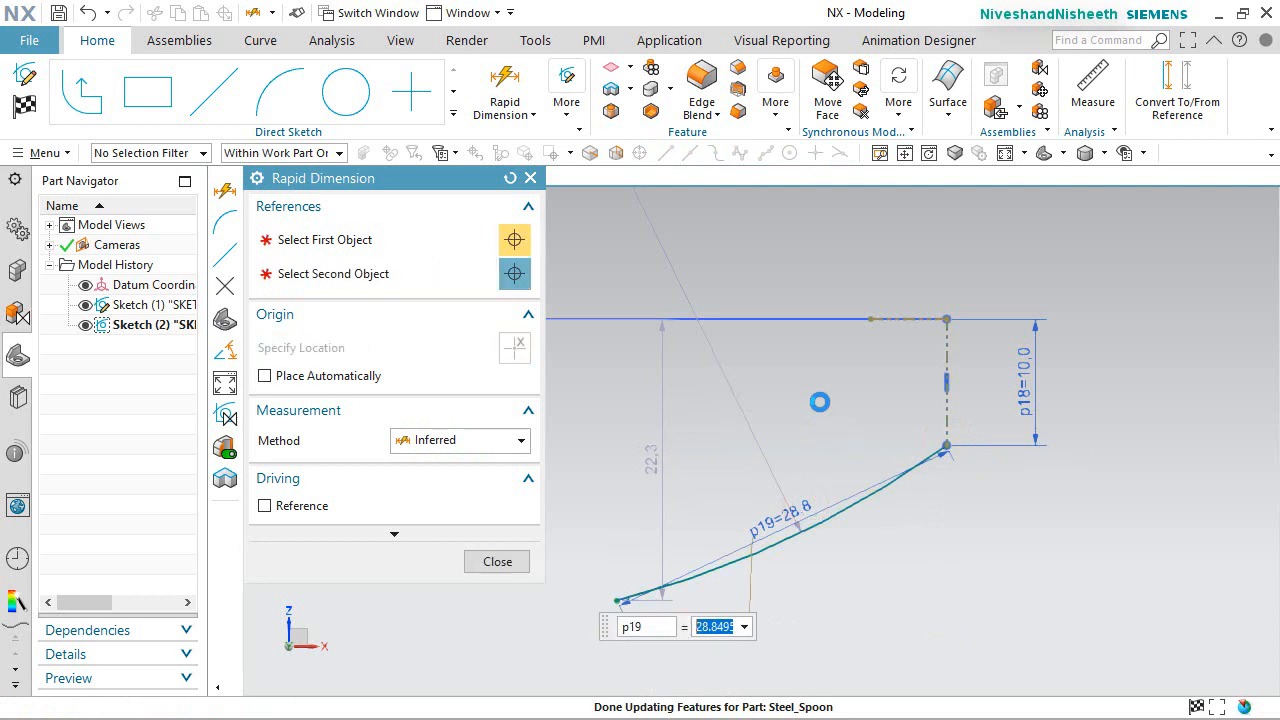
{"action": "type", "text": "85"}
{"action": "key", "text": "Return"}
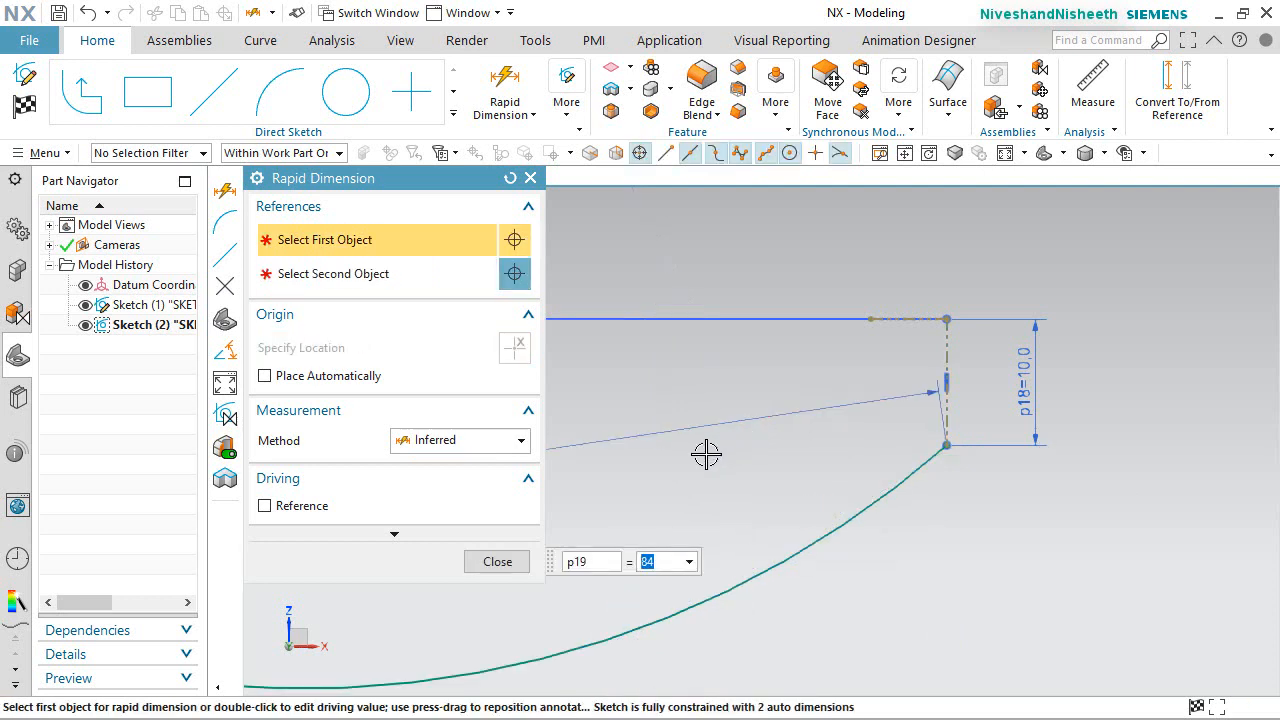
{"action": "left_click", "coordinate": [476, 564]}
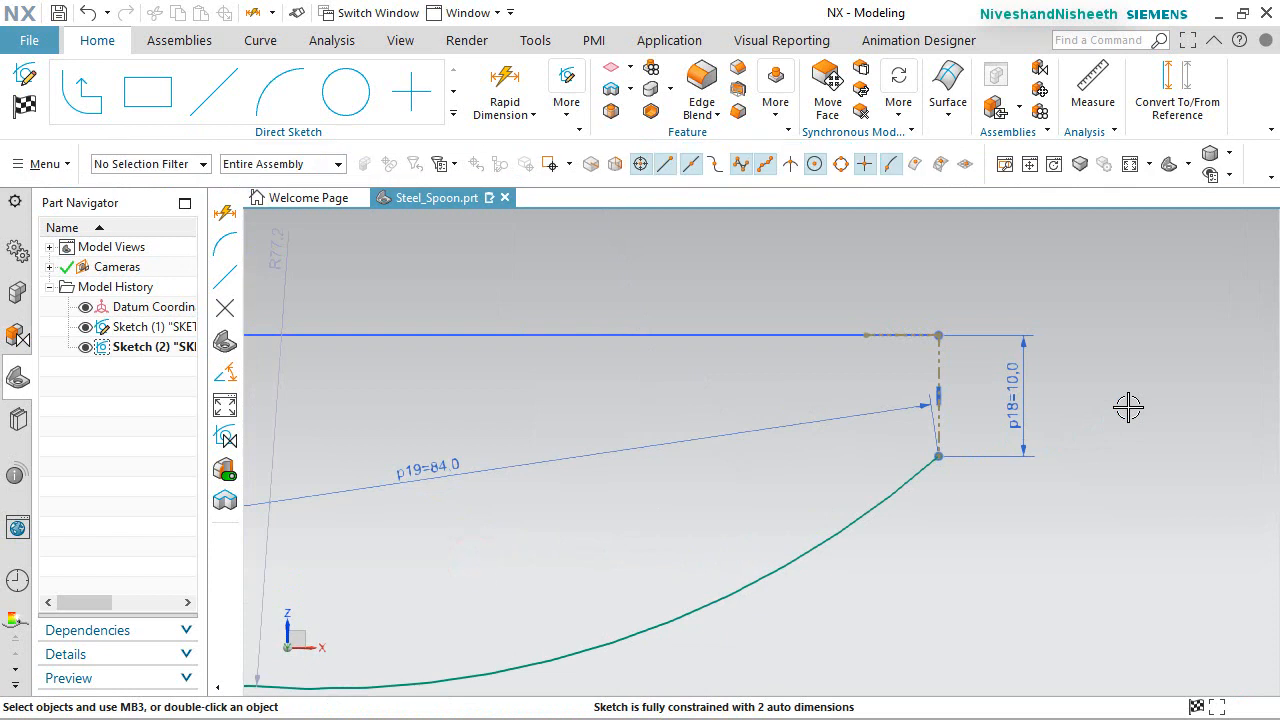
Move the arc's radius dimension below the curve and flatten the arc to a radius of about 90 mm.
{"action": "scroll", "coordinate": [1128, 407], "scroll_direction": "up", "scroll_amount": 4}
{"action": "scroll", "coordinate": [780, 395], "scroll_direction": "down", "scroll_amount": 2}
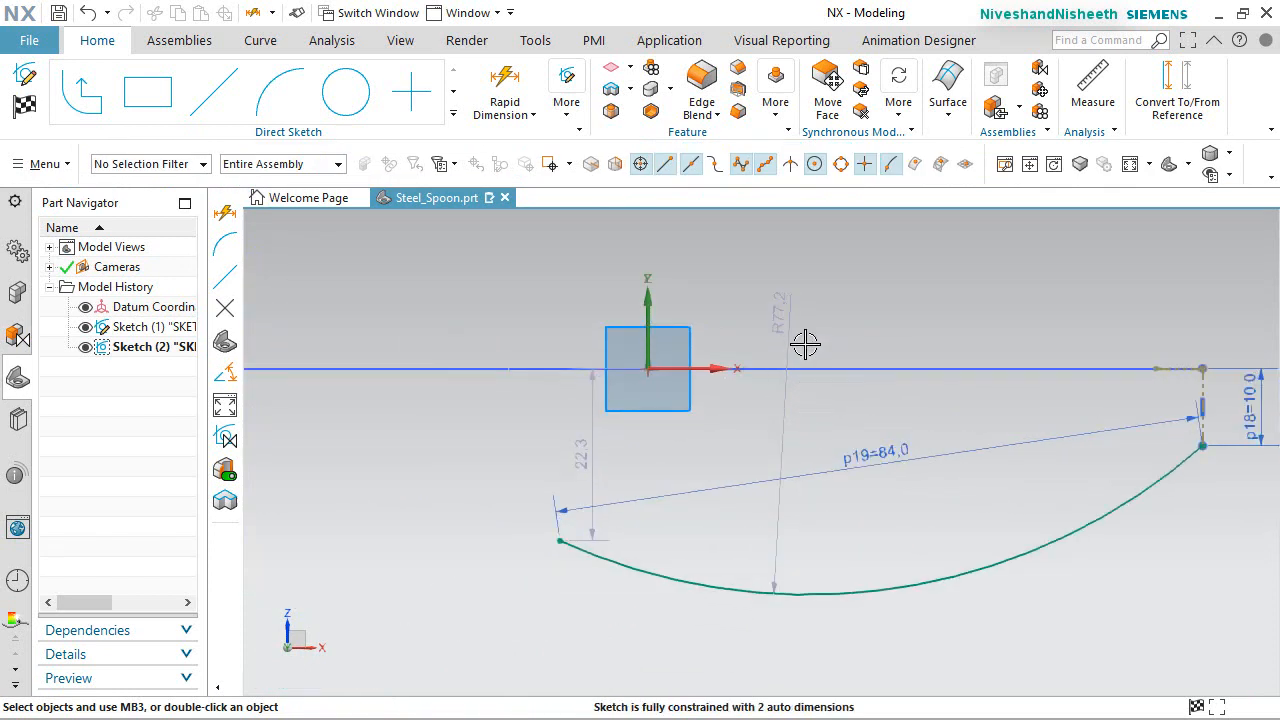
{"action": "left_click_drag", "start_coordinate": [784, 305], "coordinate": [1010, 616]}
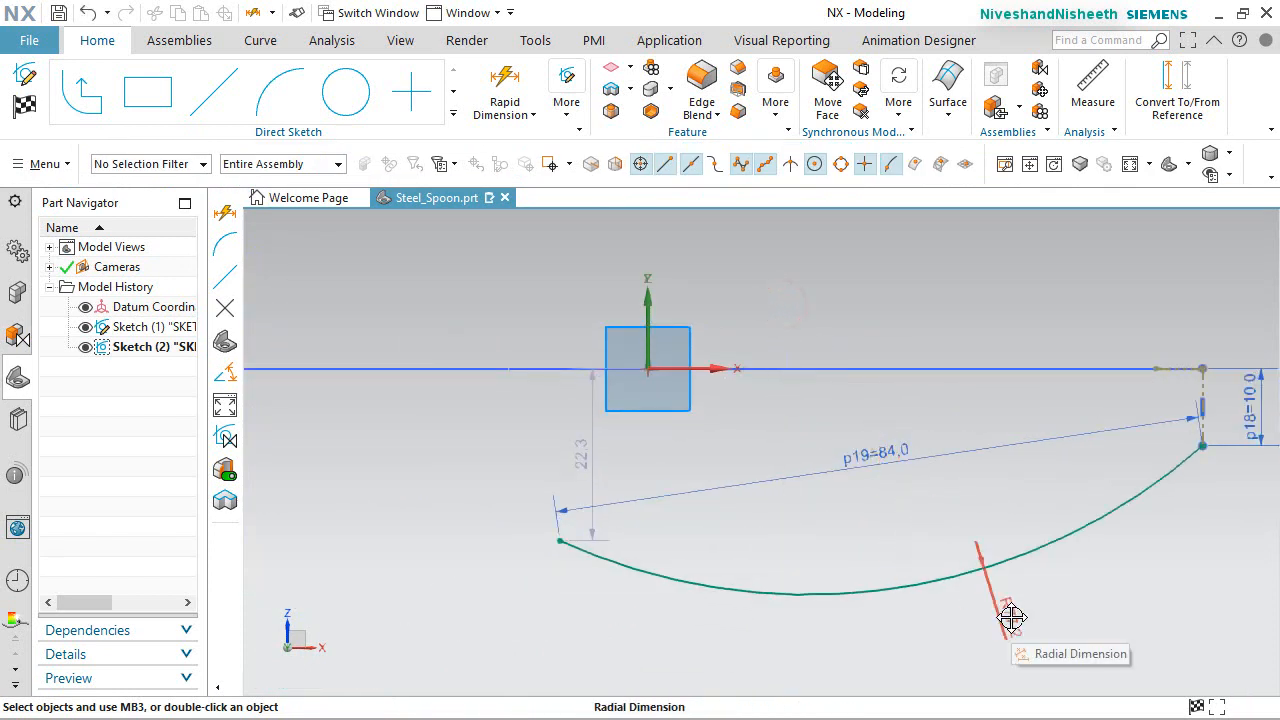
{"action": "left_click_drag", "start_coordinate": [951, 575], "coordinate": [938, 462]}
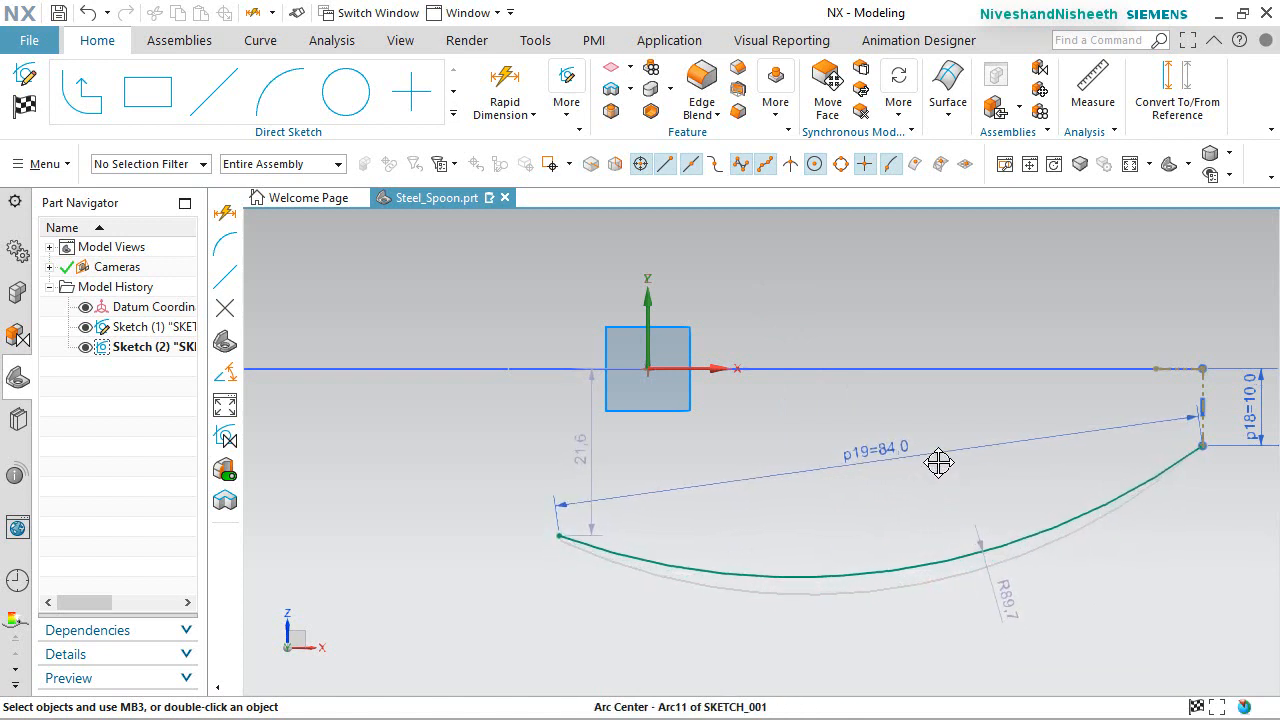
{"action": "scroll", "coordinate": [822, 507], "scroll_direction": "down", "scroll_amount": 2}
{"action": "scroll", "coordinate": [443, 577], "scroll_direction": "up", "scroll_amount": 1}
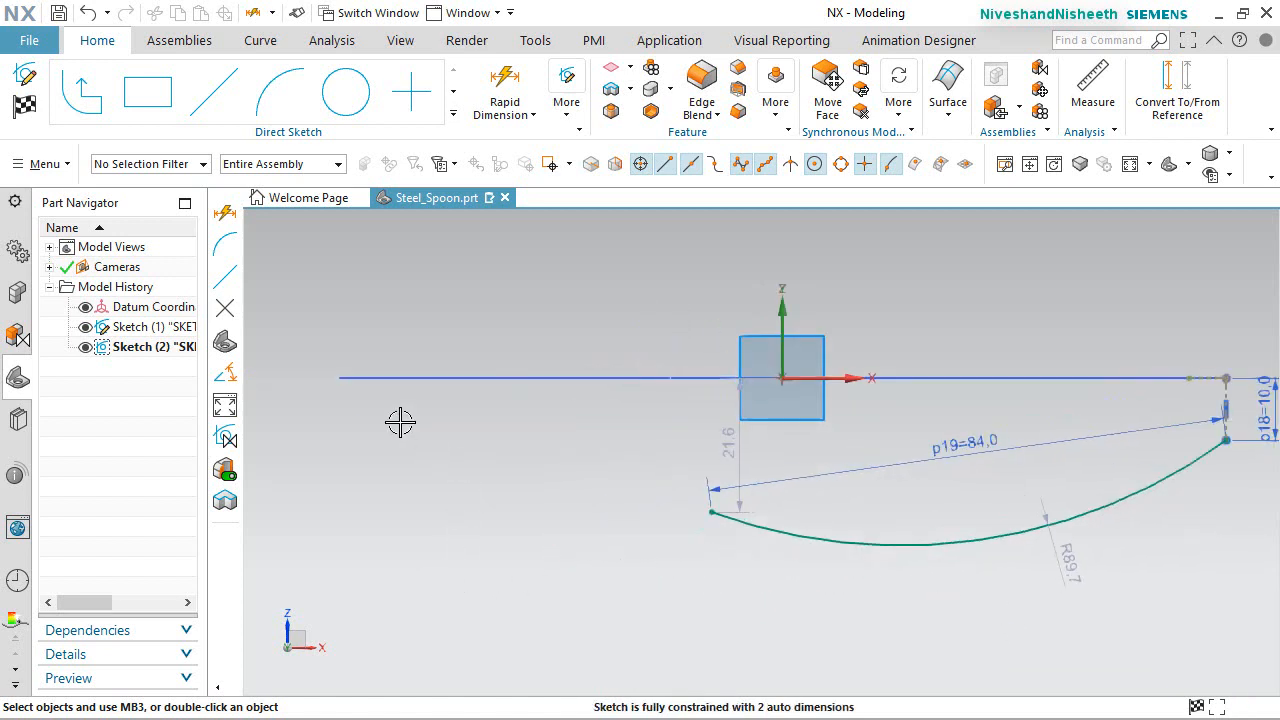
Draw a second arc of about 14 mm radius, bulging upward, from the free end of the 84 mm chord arc toward the bowl.
{"action": "left_click", "coordinate": [272, 110]}
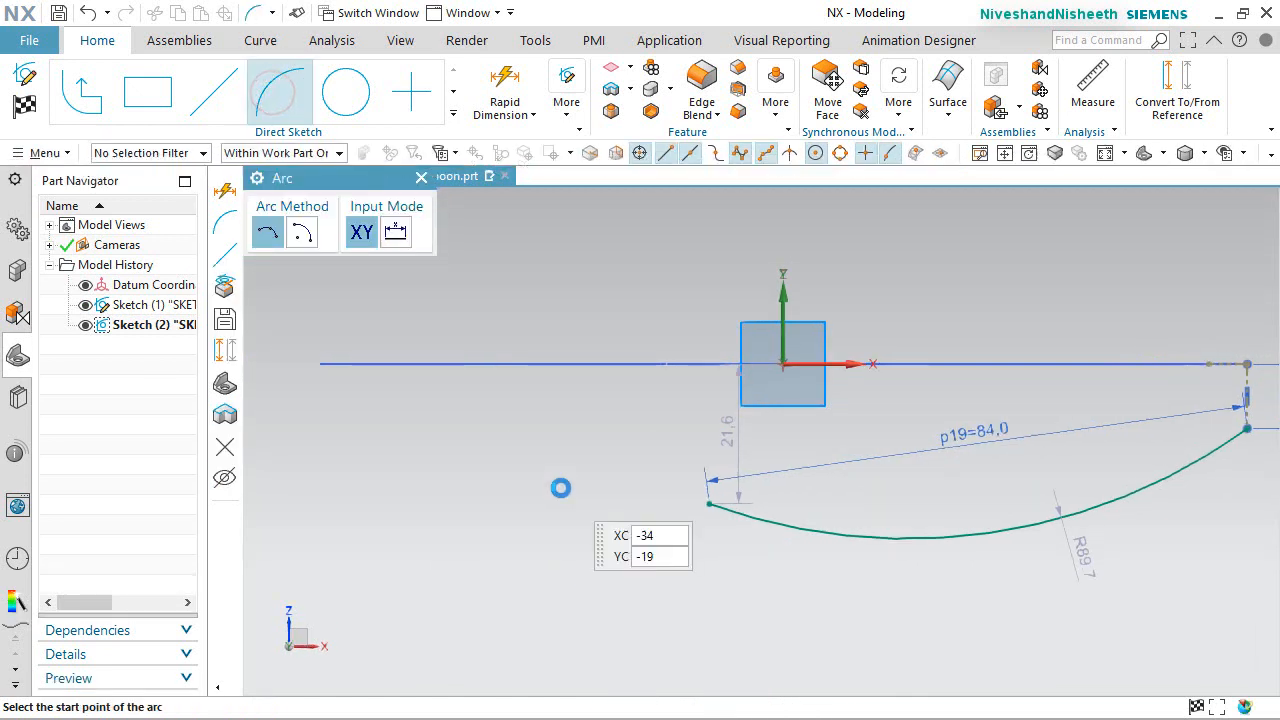
{"action": "scroll", "coordinate": [605, 505], "scroll_direction": "up", "scroll_amount": 4}
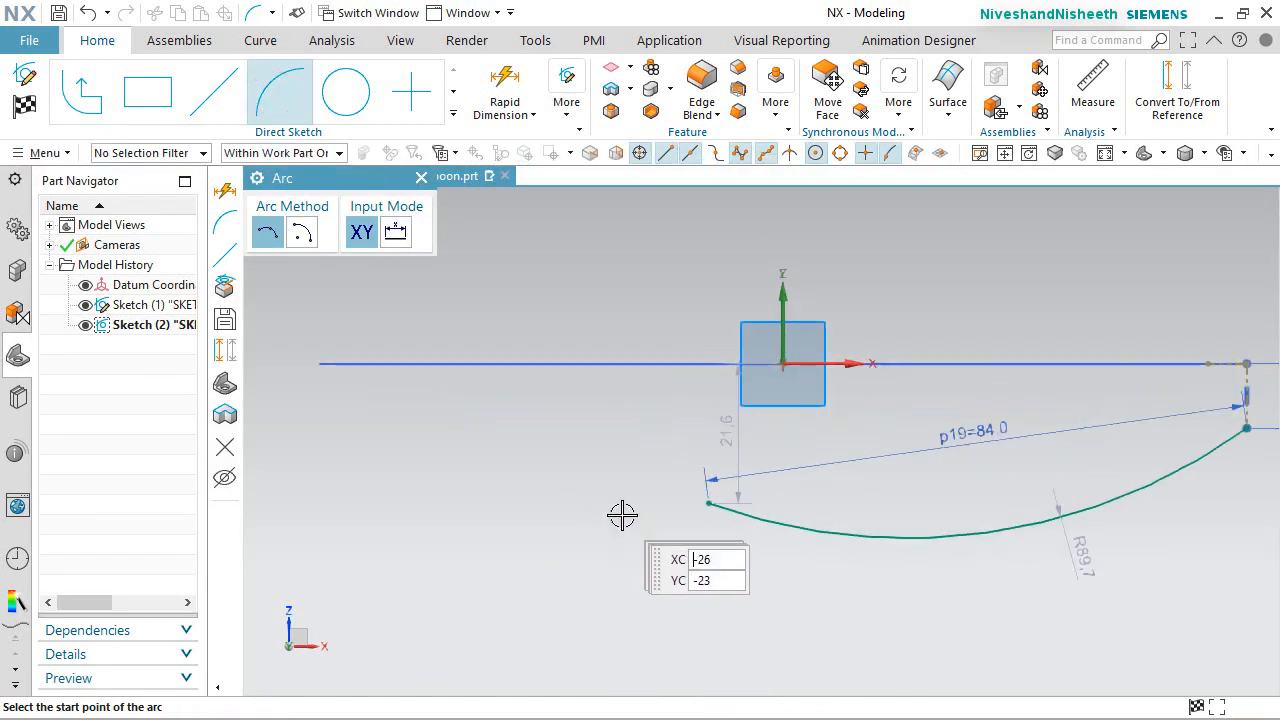
{"action": "left_click", "coordinate": [783, 489]}
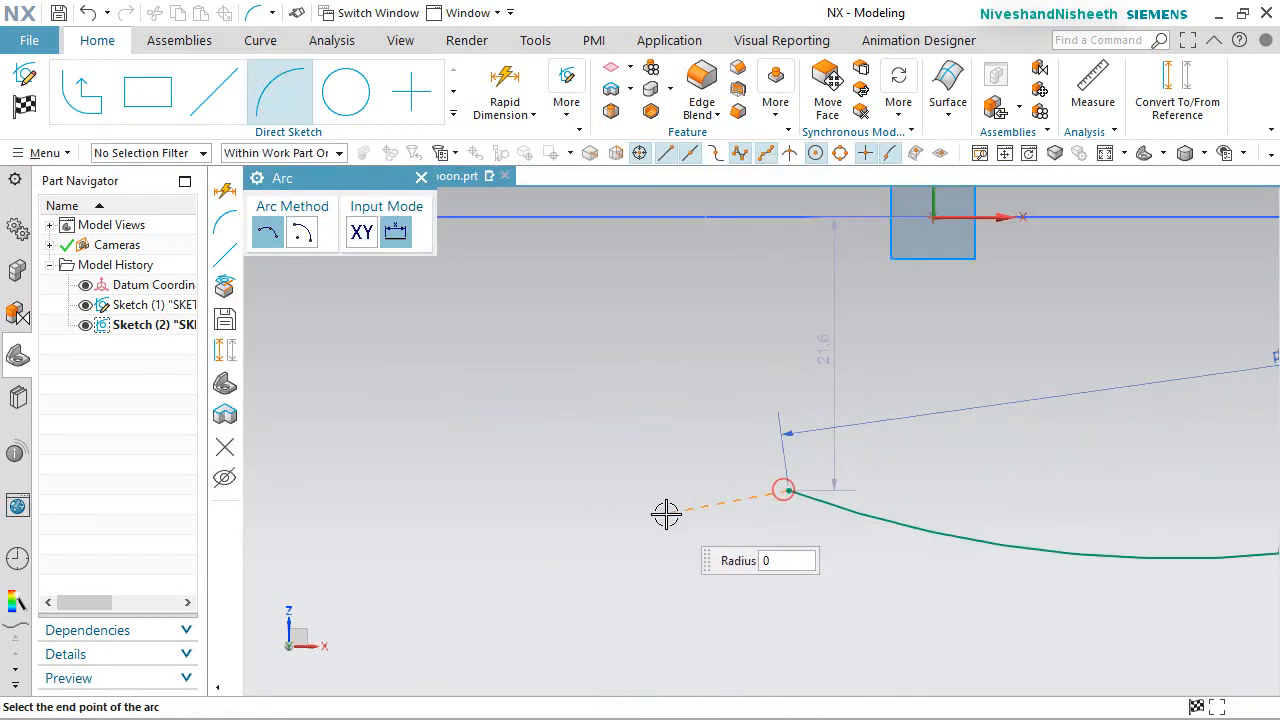
{"action": "left_click", "coordinate": [615, 522]}
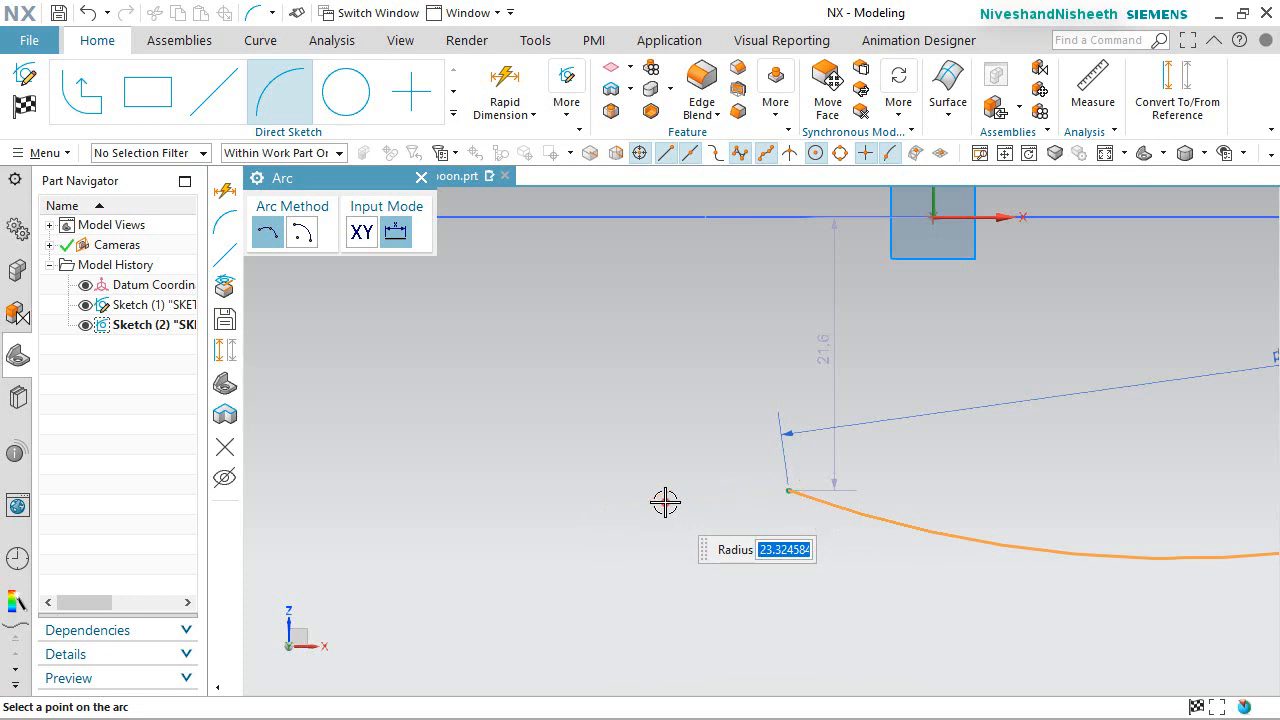
{"action": "left_click", "coordinate": [664, 494]}
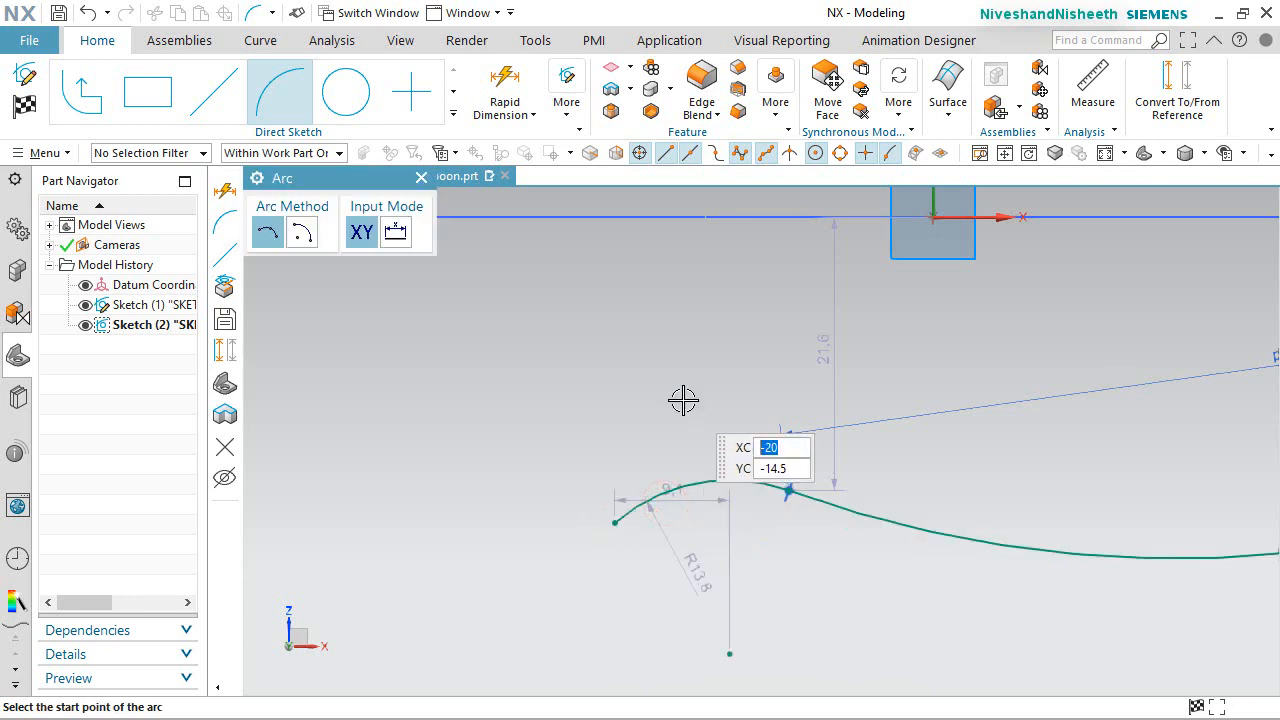
{"action": "key", "text": "Escape"}
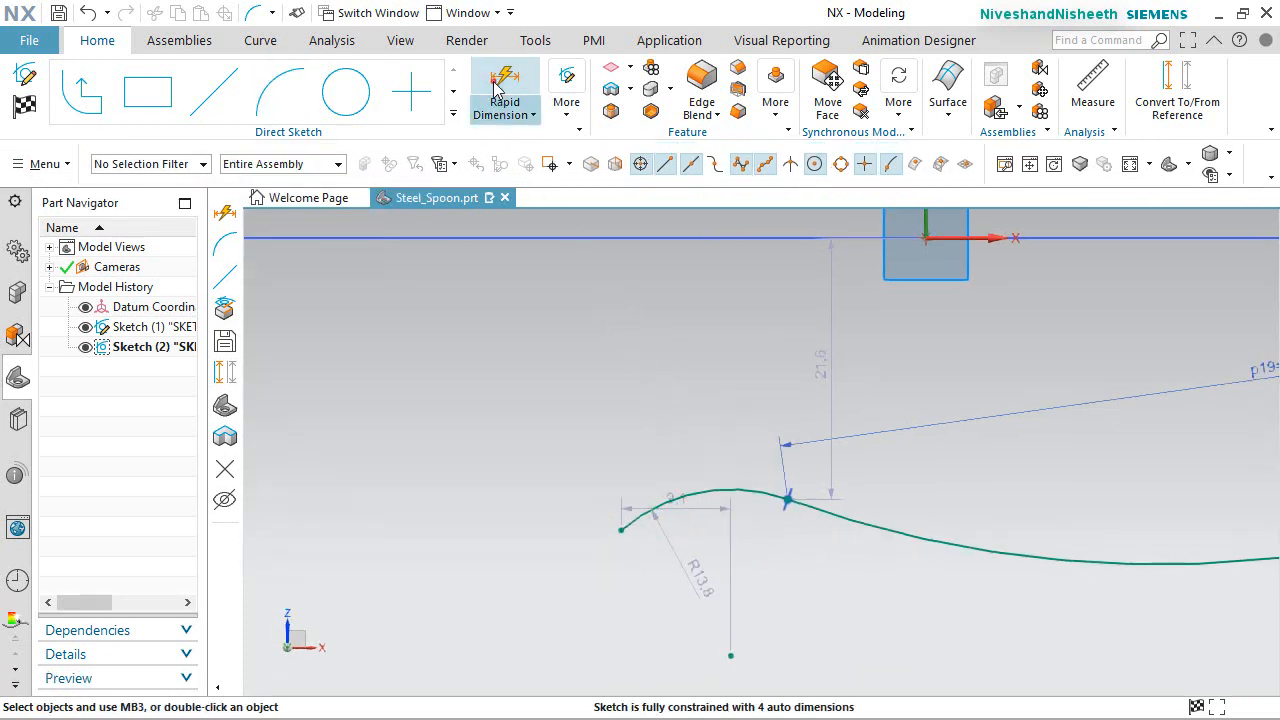
Dimension the second arc's chord between its endpoints and set it to 12 mm.
{"action": "left_click", "coordinate": [611, 526]}
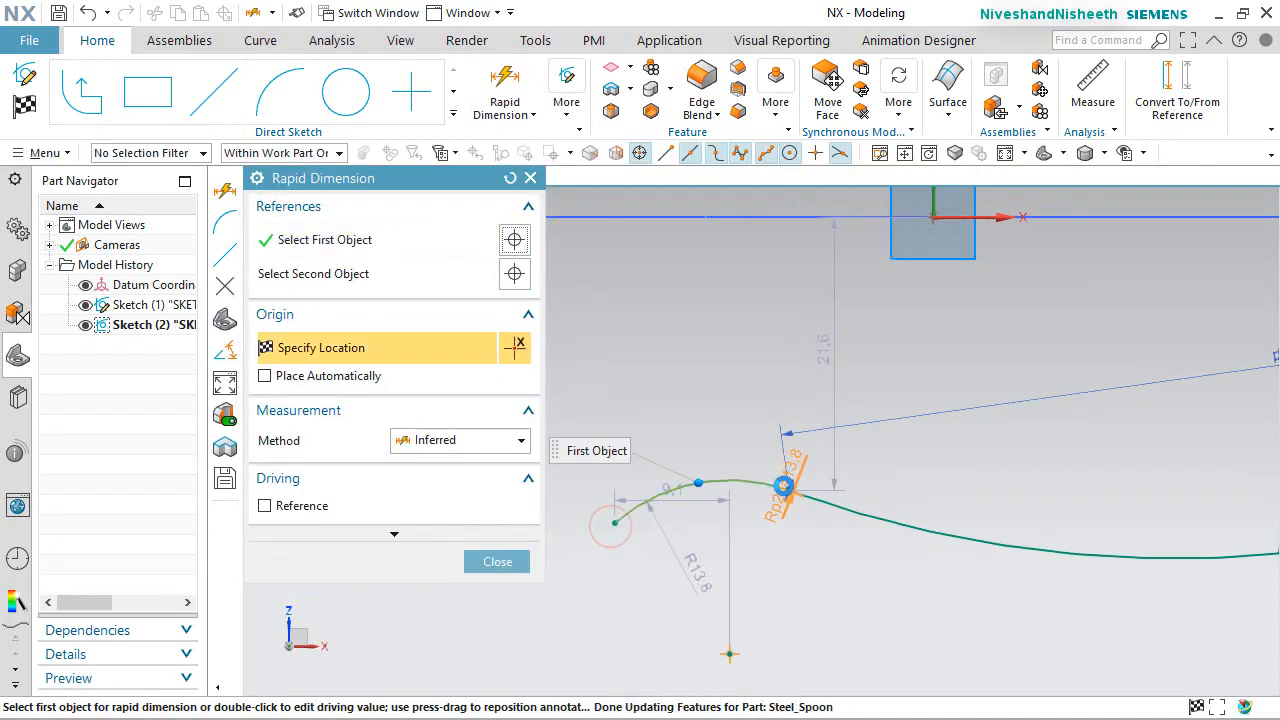
{"action": "left_click", "coordinate": [755, 503]}
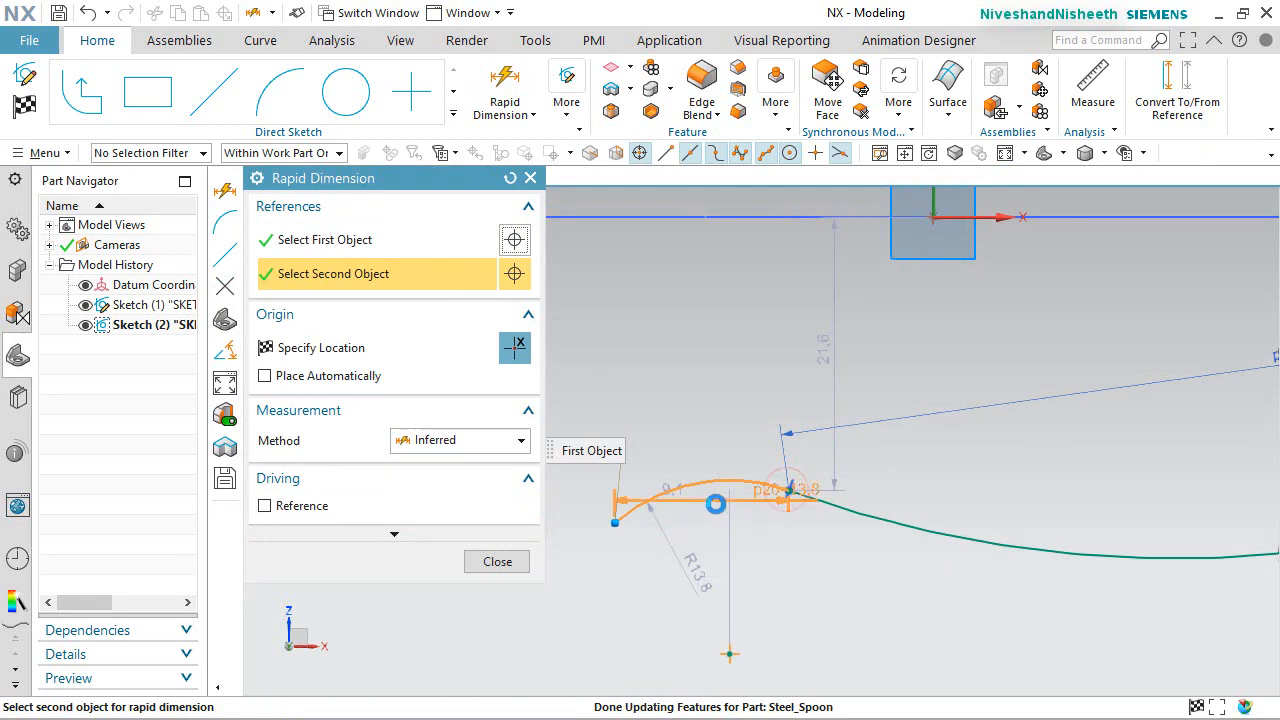
{"action": "left_click", "coordinate": [715, 503]}
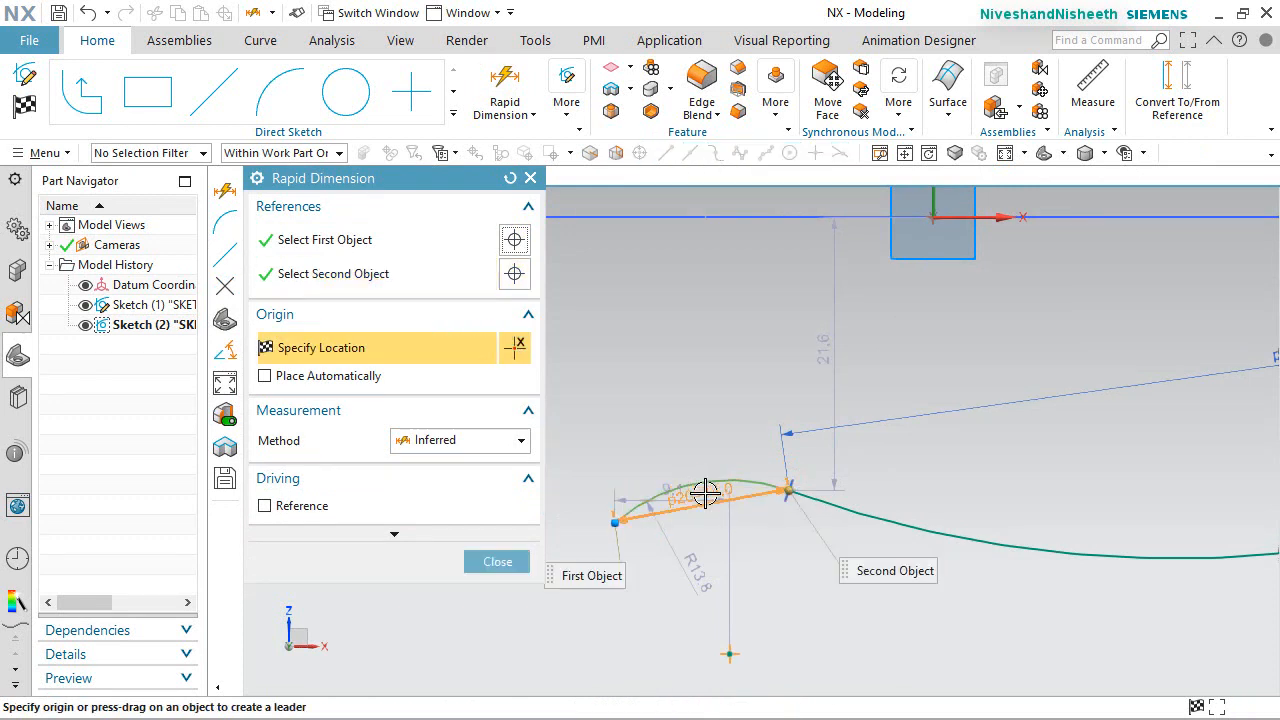
{"action": "left_click", "coordinate": [705, 493]}
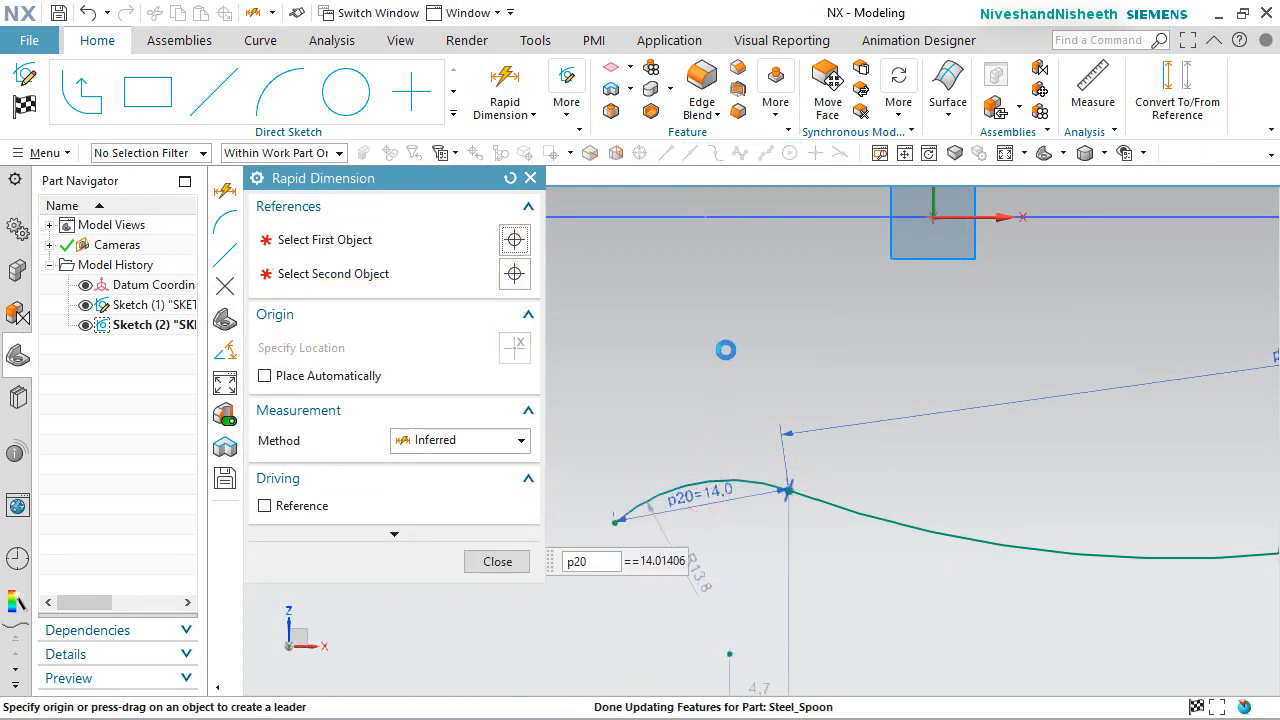
{"action": "type", "text": "12"}
{"action": "key", "text": "Return"}
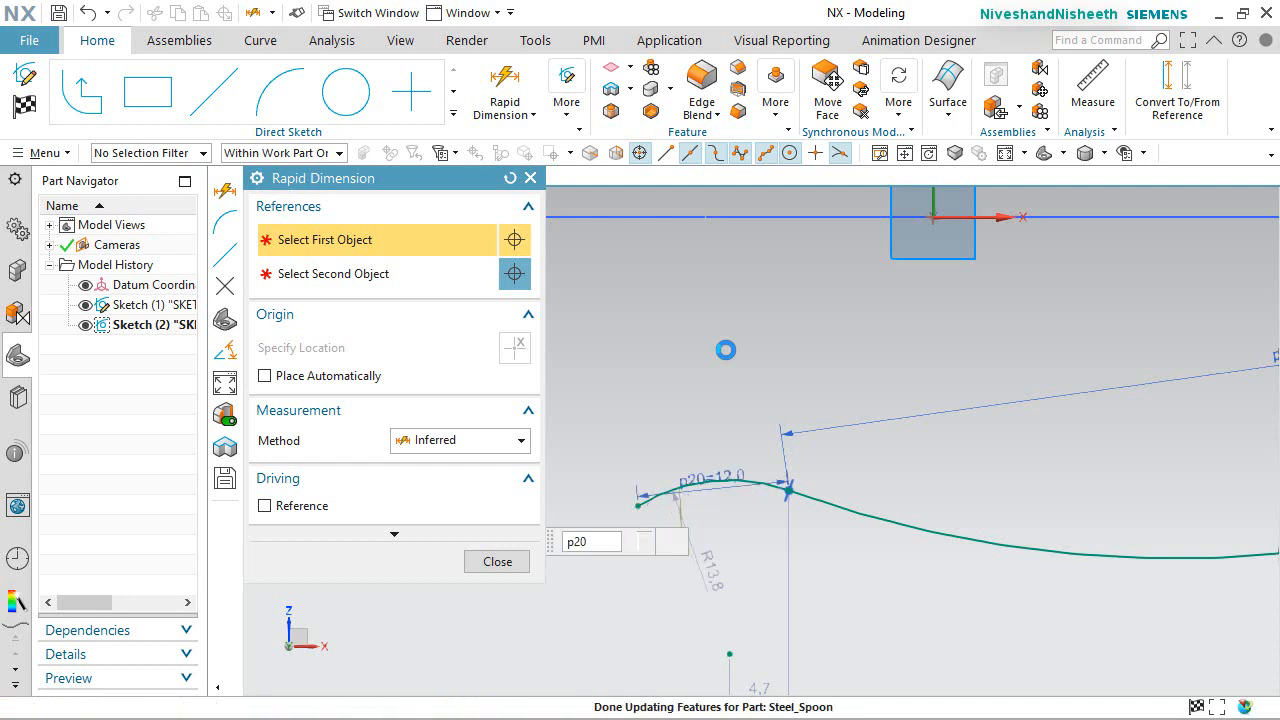
{"action": "left_click", "coordinate": [494, 566]}
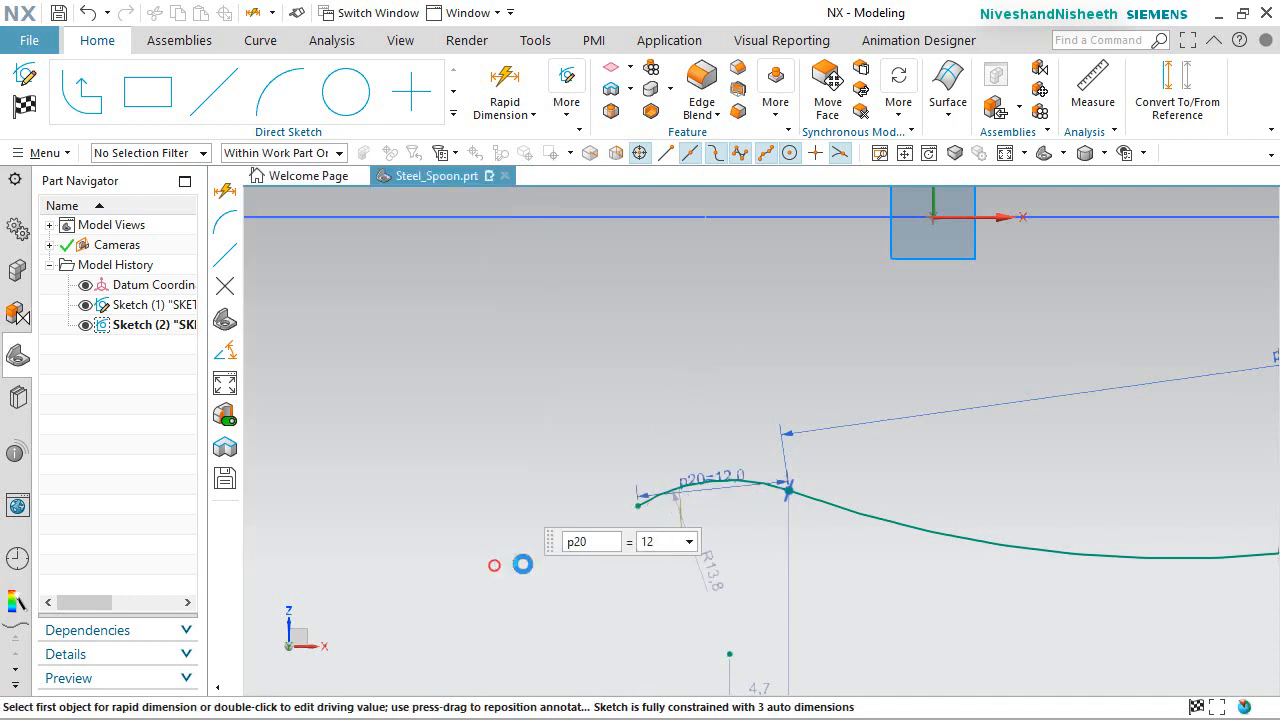
Reposition the small arc's radius dimension above the curve and its 12 mm chord dimension below it.
{"action": "left_click_drag", "start_coordinate": [728, 443], "coordinate": [720, 406]}
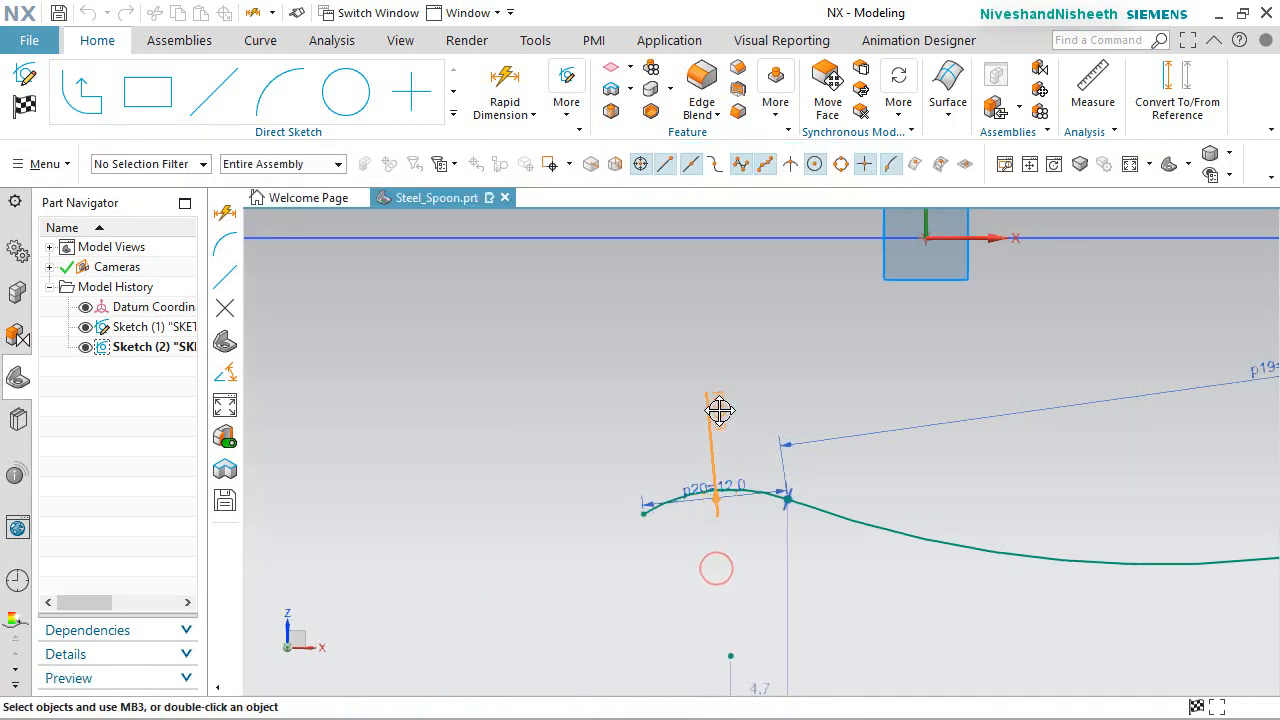
{"action": "left_click_drag", "start_coordinate": [729, 526], "coordinate": [729, 523]}
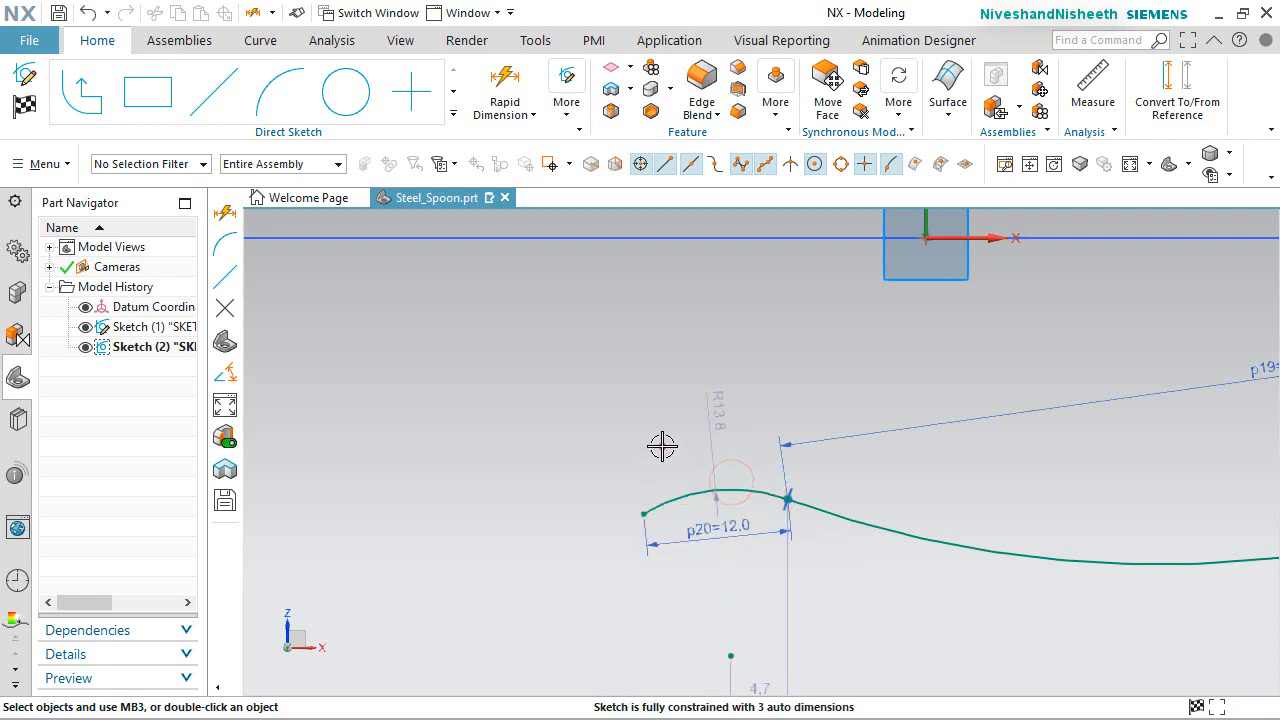
{"action": "left_click", "coordinate": [663, 446]}
{"action": "left_click", "coordinate": [611, 418]}
Shift the small arc's radius dimension toward its free end and set the radius to 20 mm.
{"action": "left_click_drag", "start_coordinate": [714, 412], "coordinate": [686, 436]}
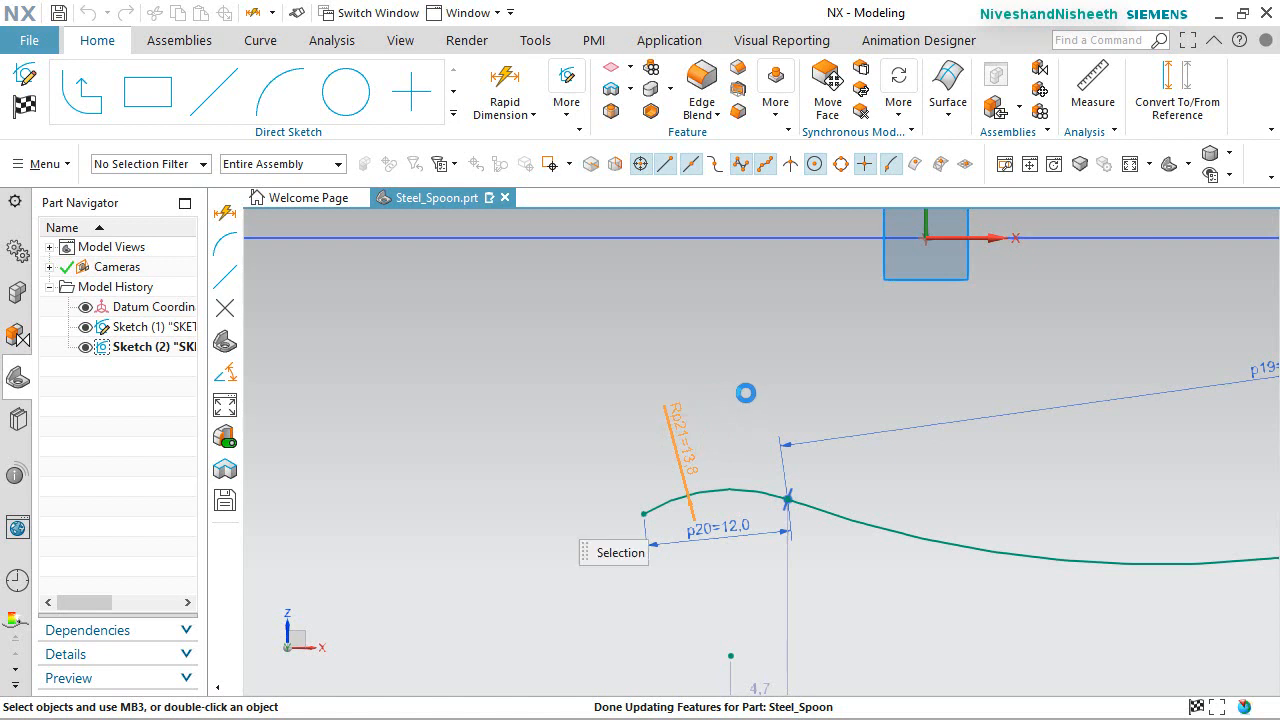
{"action": "type", "text": "20"}
{"action": "key", "text": "Return"}
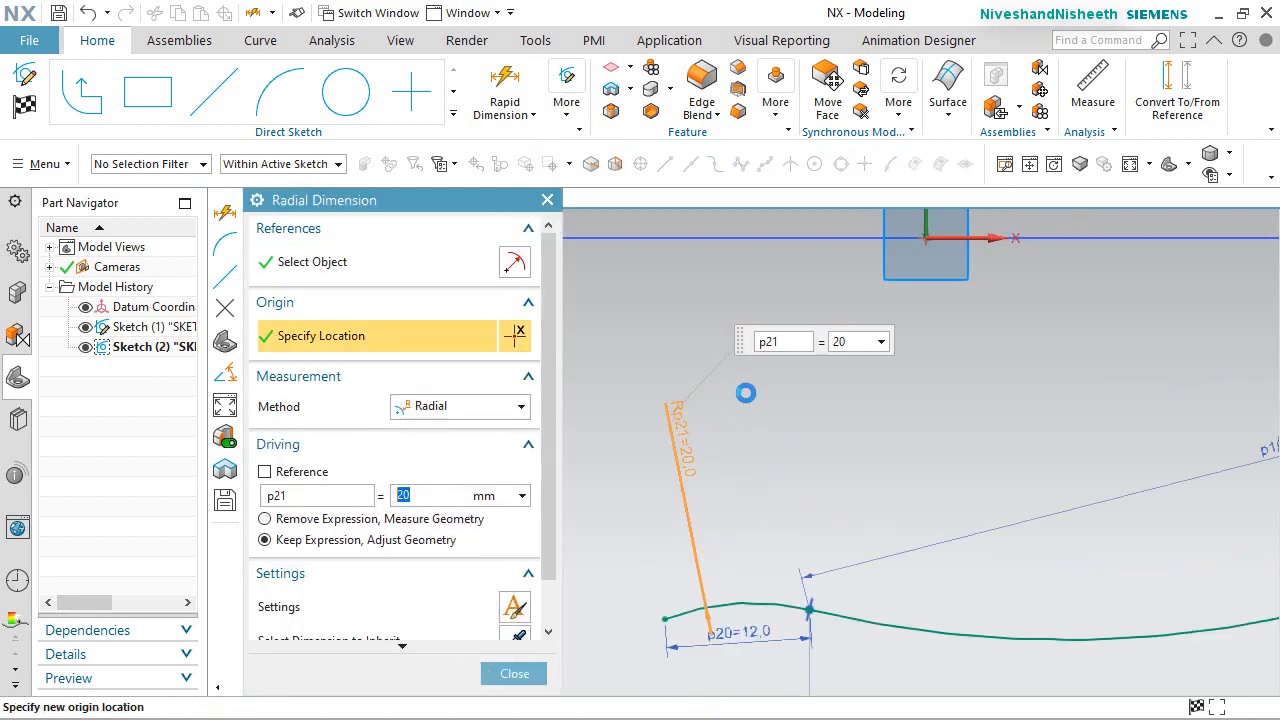
{"action": "left_click", "coordinate": [513, 674]}
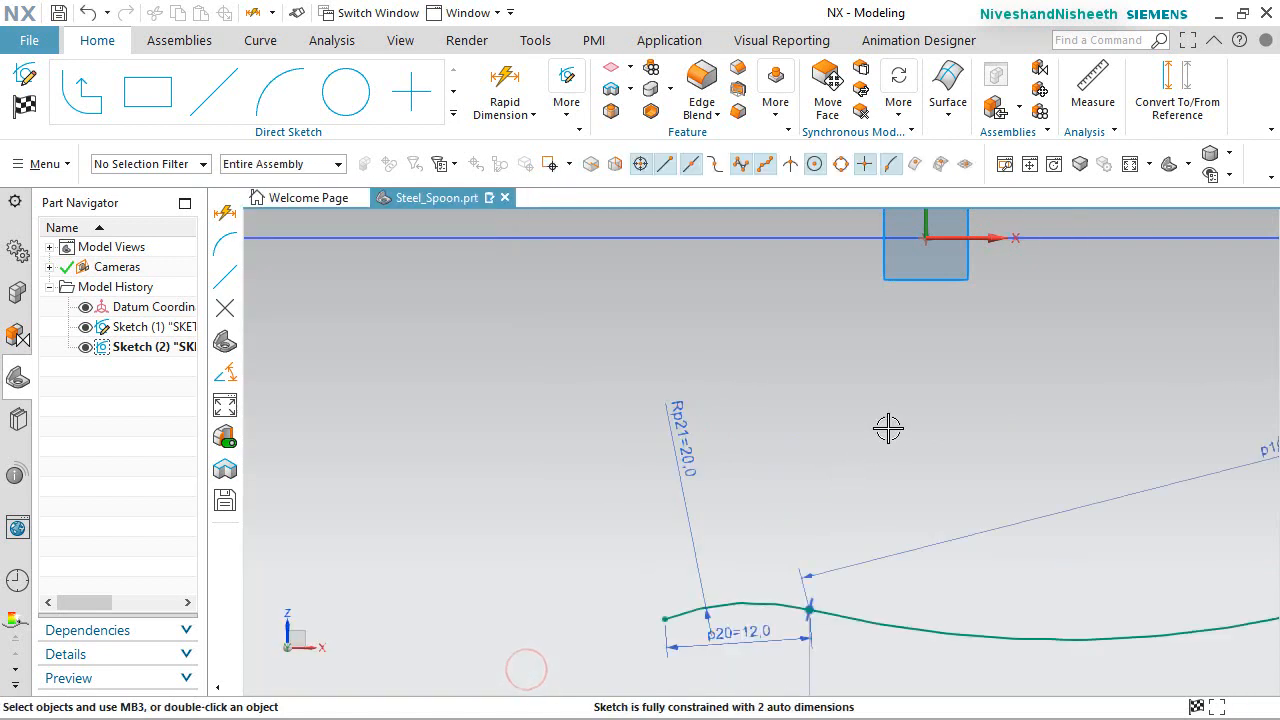
Draw a third arc of about 104 mm radius, sagging downward, tangent from the small arc's free end and spanning about 60 mm.
{"action": "left_click", "coordinate": [284, 98]}
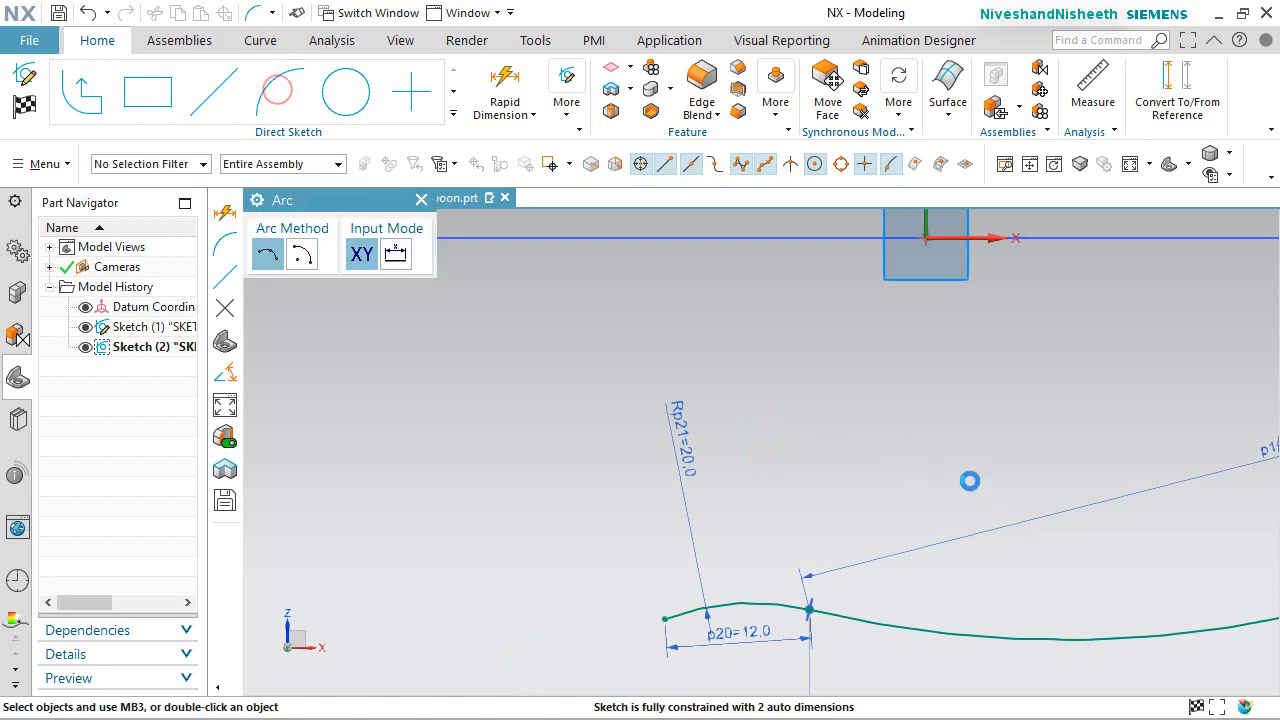
{"action": "scroll", "coordinate": [964, 476], "scroll_direction": "down", "scroll_amount": 5}
{"action": "scroll", "coordinate": [889, 528], "scroll_direction": "up", "scroll_amount": 2}
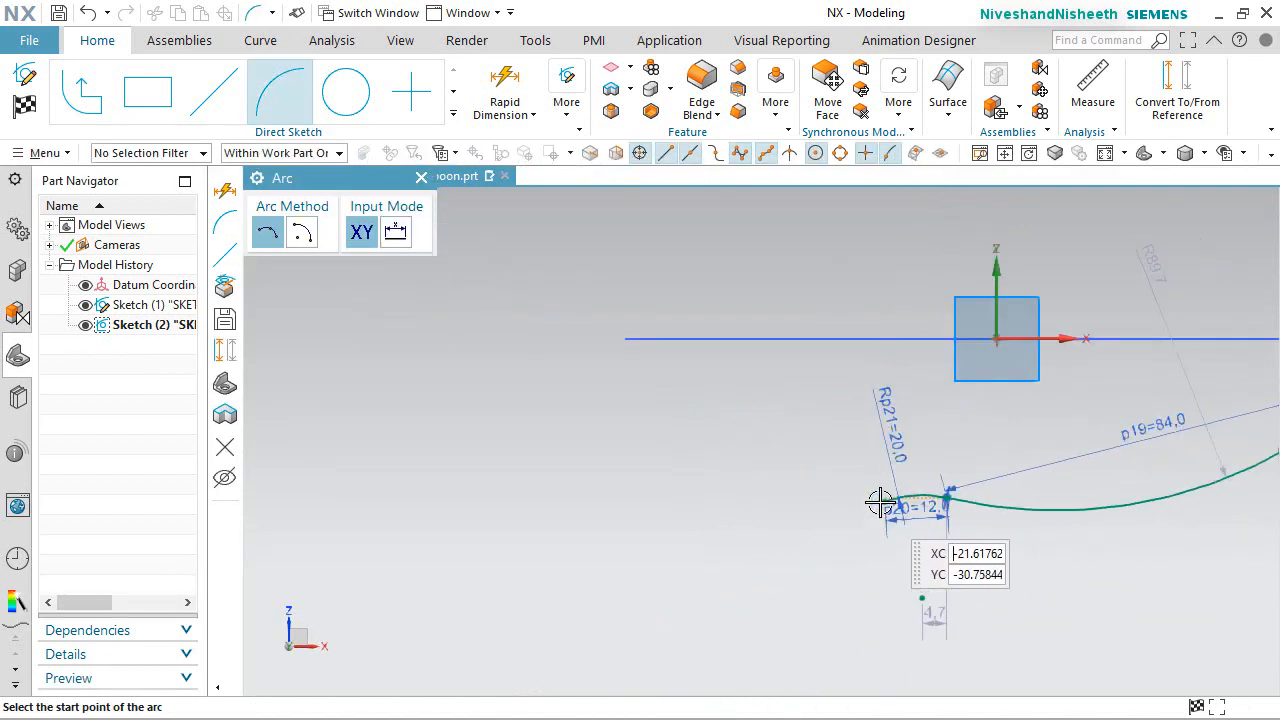
{"action": "left_click", "coordinate": [880, 502]}
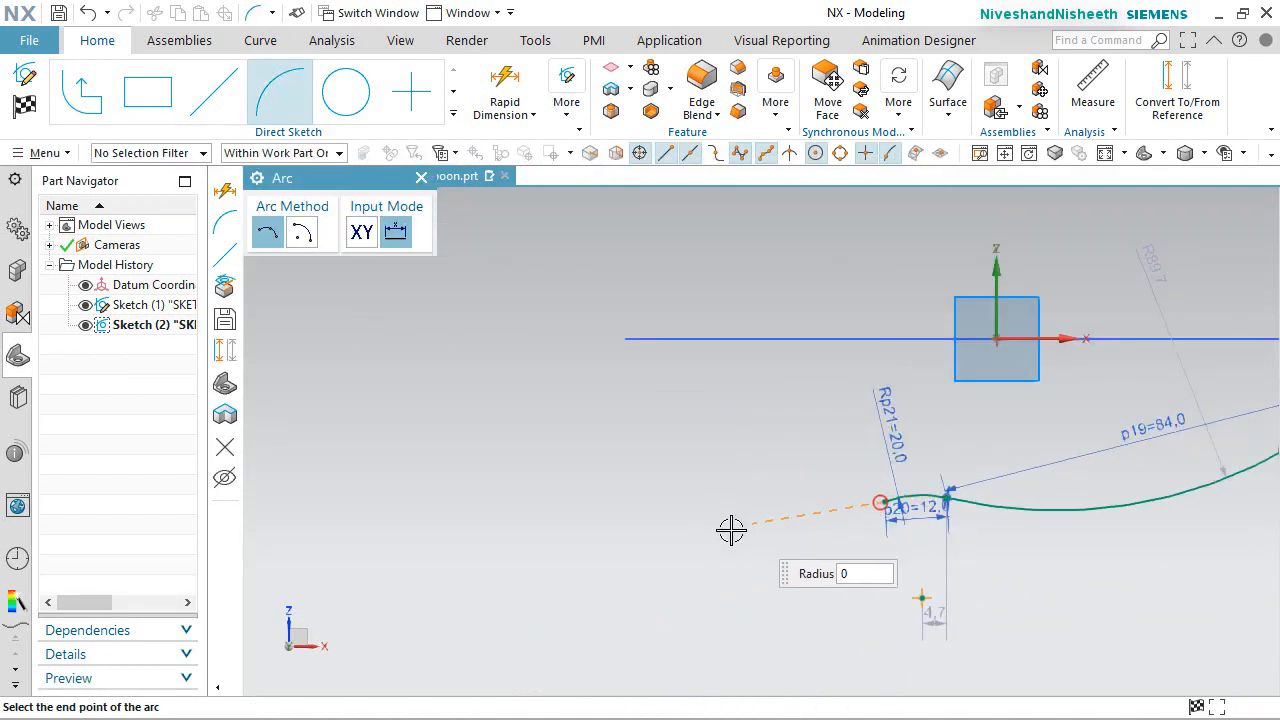
{"action": "left_click", "coordinate": [573, 526]}
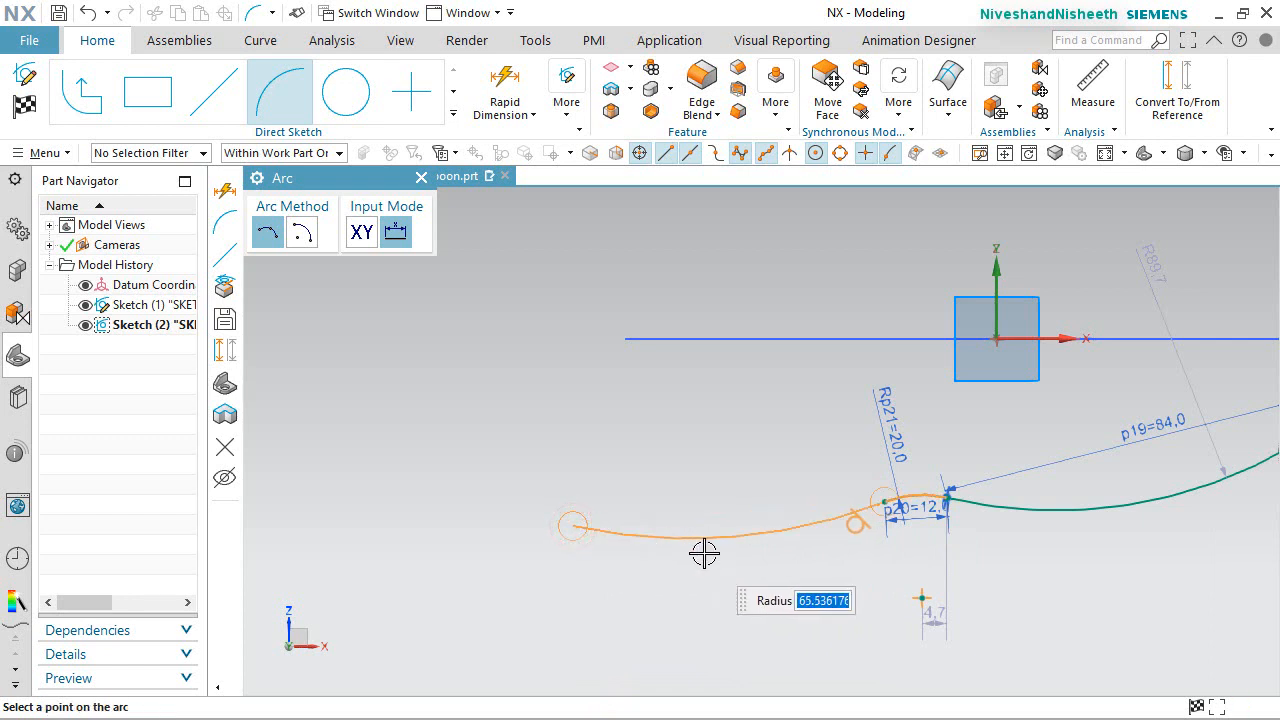
{"action": "left_click", "coordinate": [704, 553]}
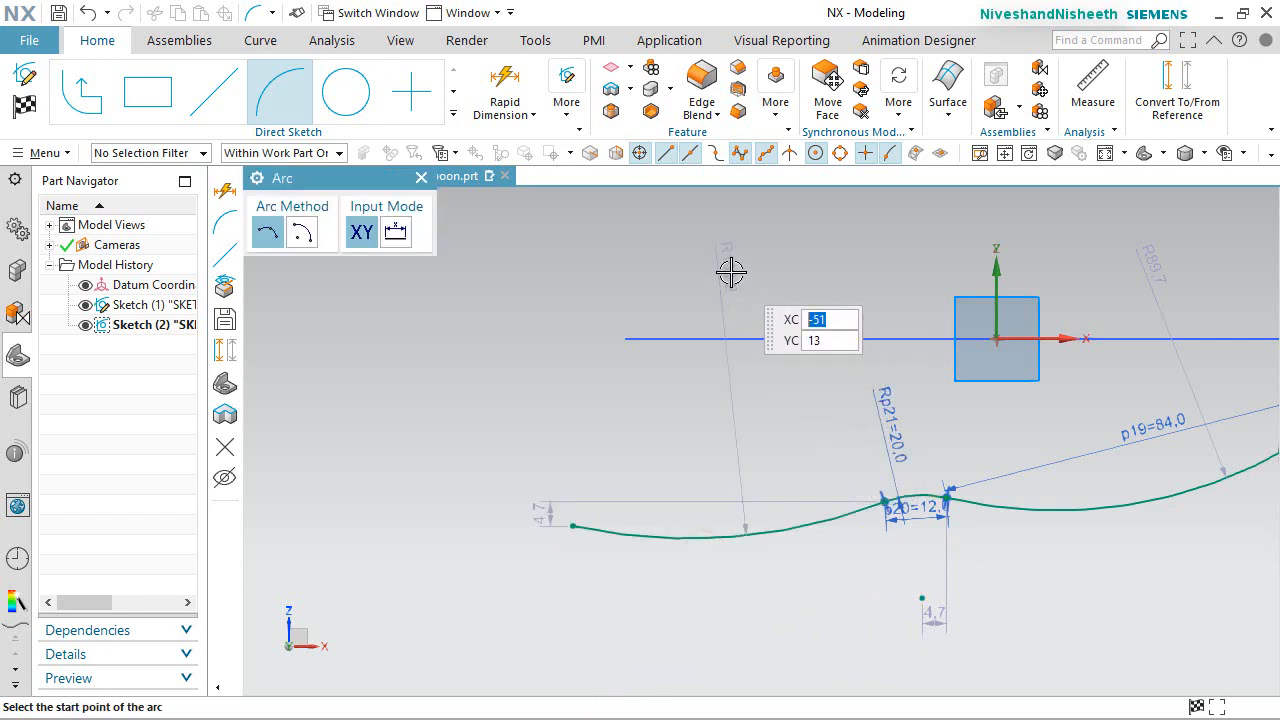
{"action": "key", "text": "Escape"}
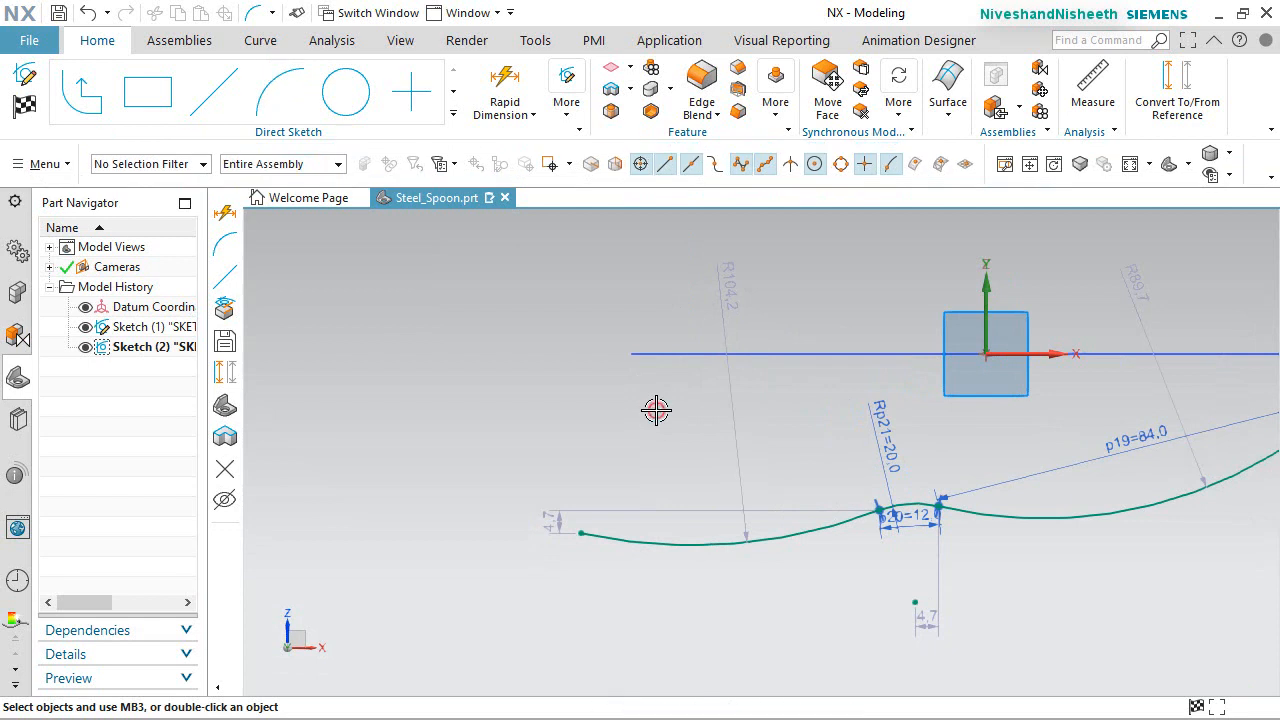
Dimension the horizontal distance between the bowl arc's endpoints and set it to 54 mm.
{"action": "left_click", "coordinate": [656, 410]}
{"action": "left_click", "coordinate": [842, 375]}
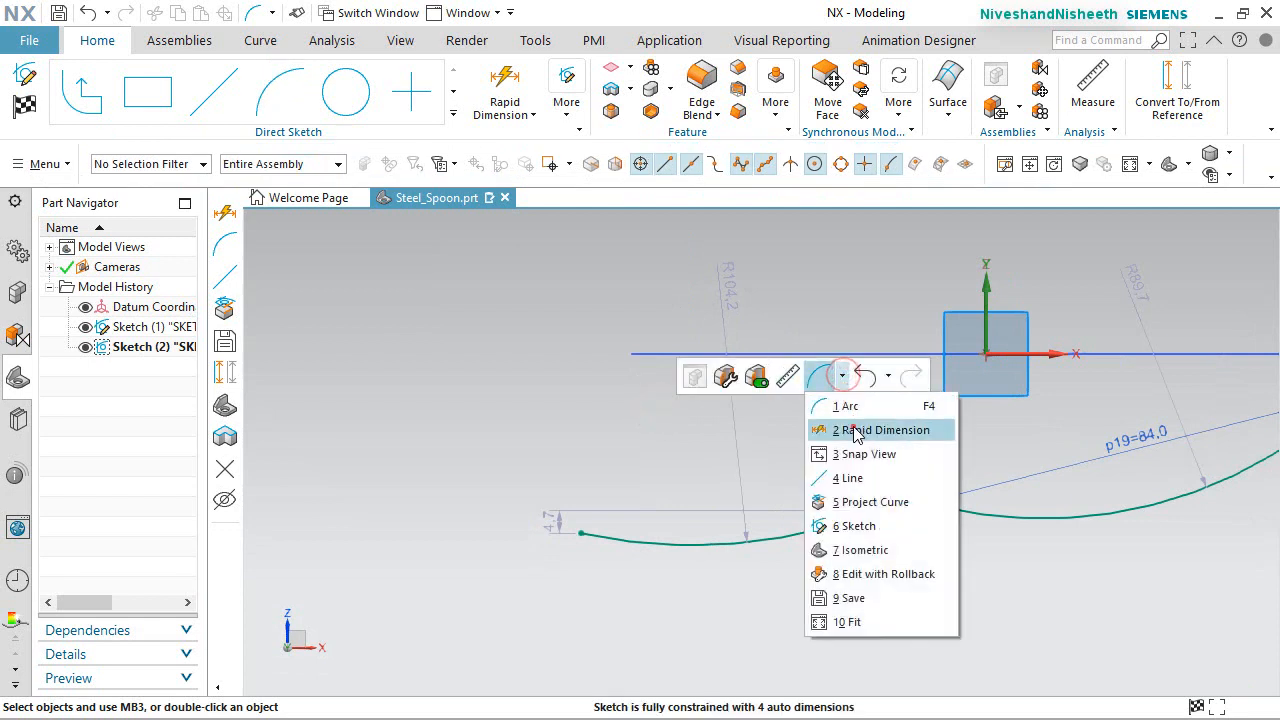
{"action": "left_click", "coordinate": [853, 426]}
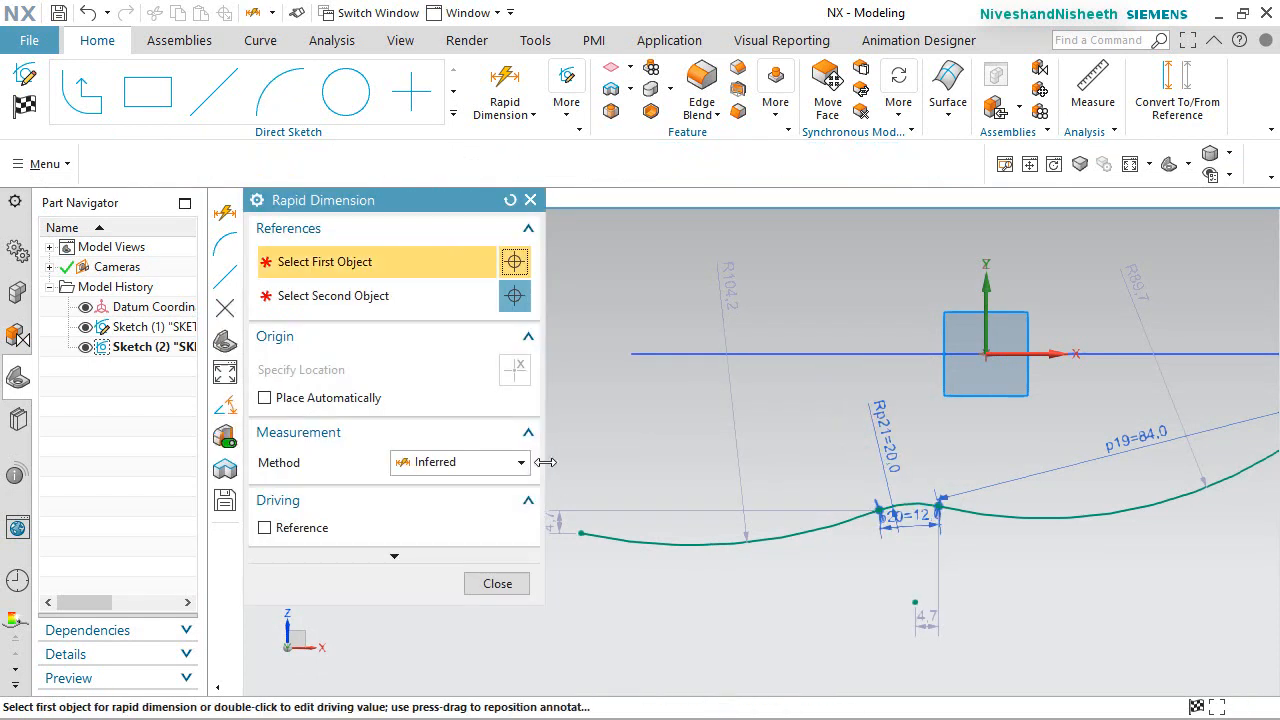
{"action": "left_click", "coordinate": [573, 521]}
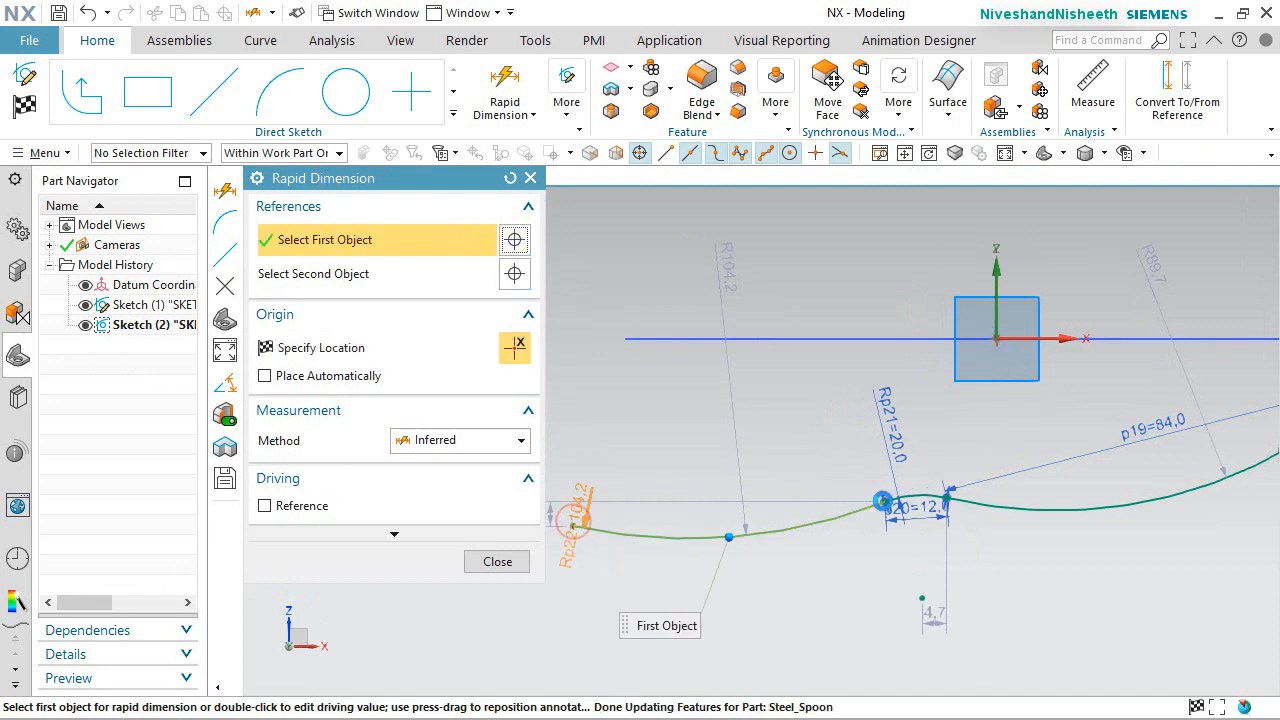
{"action": "left_click", "coordinate": [883, 501]}
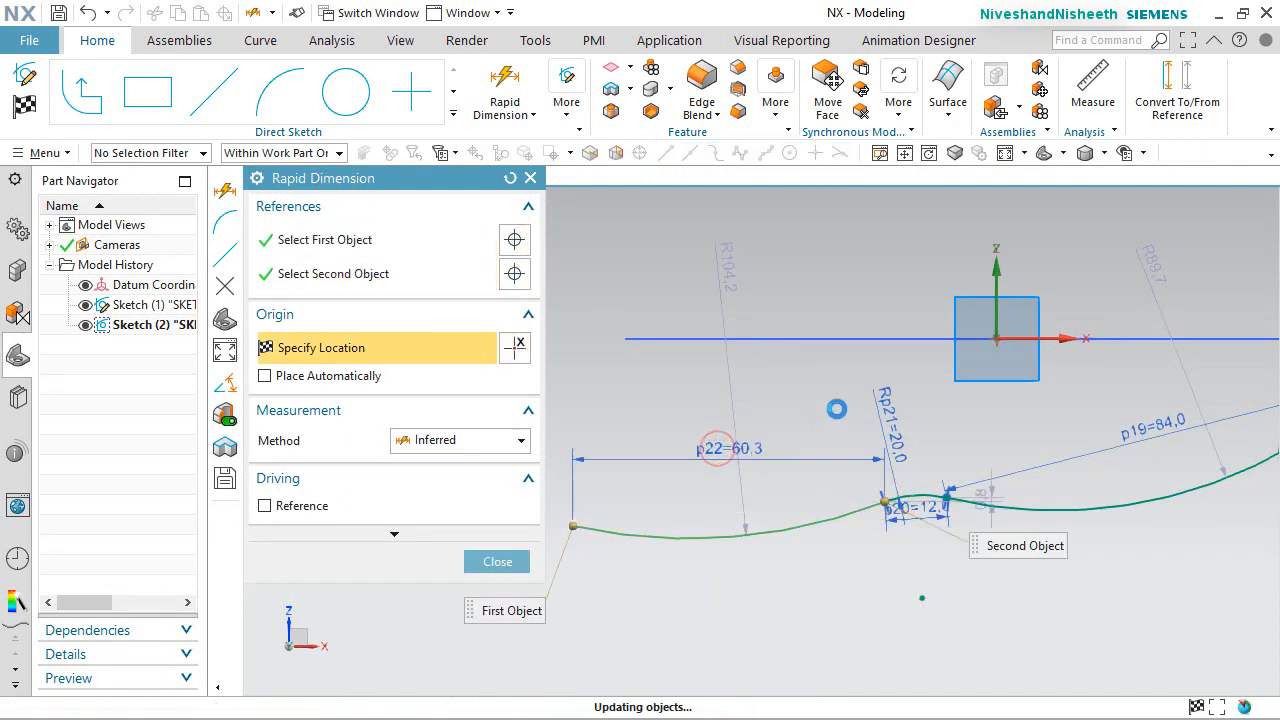
{"action": "type", "text": "54"}
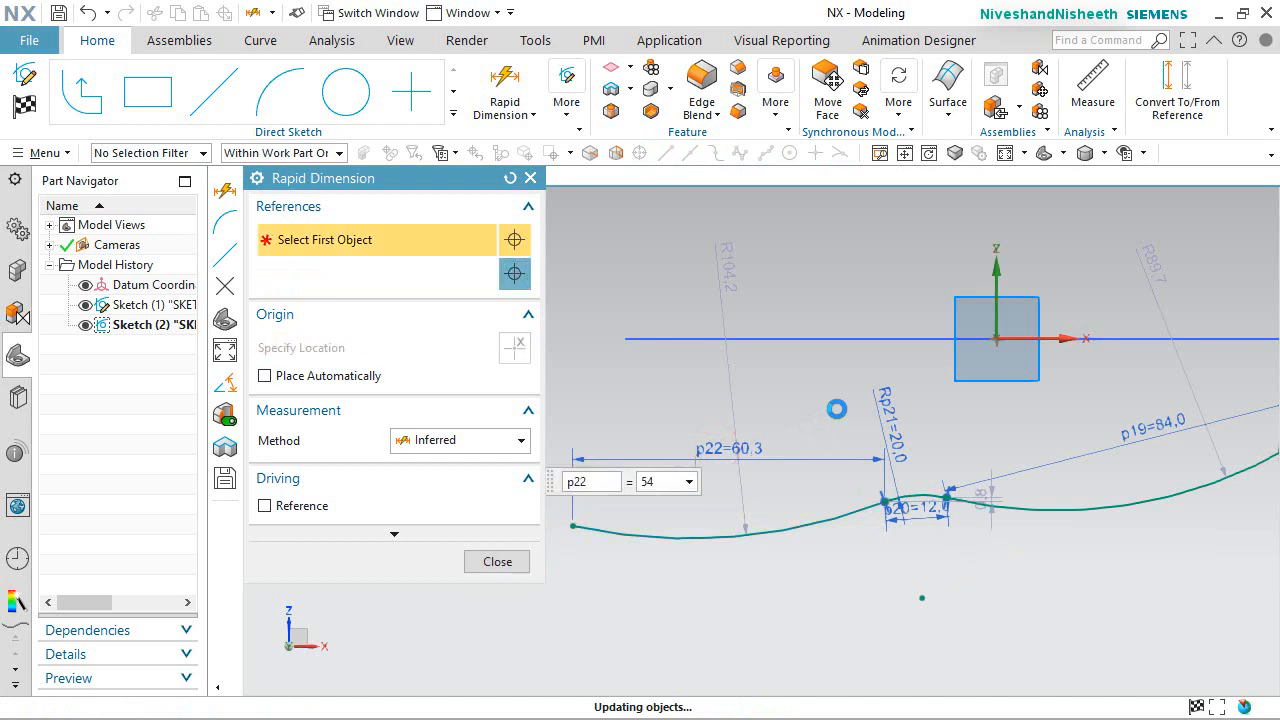
{"action": "key", "text": "Return"}
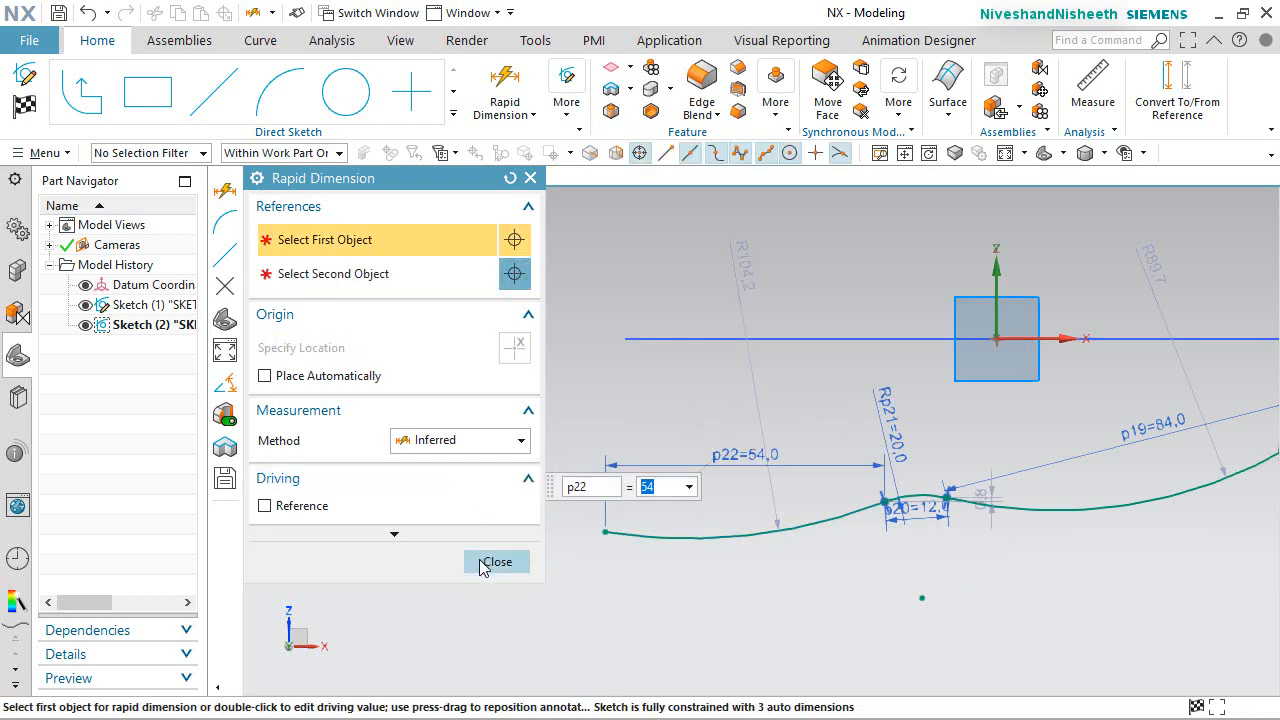
{"action": "left_click", "coordinate": [486, 561]}
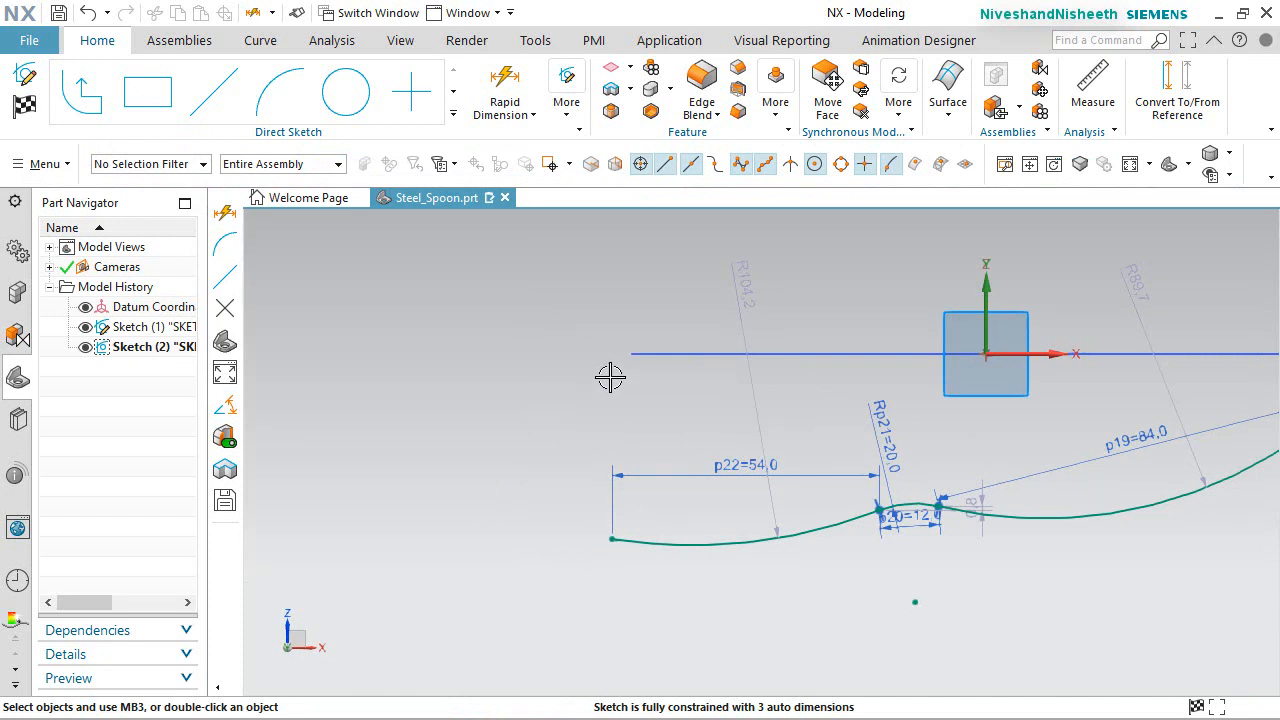
Set the bowl arc's radius to 40 mm with its dimension beneath the curve, and pull the arc's free end down below the projected line.
{"action": "left_click", "coordinate": [779, 613]}
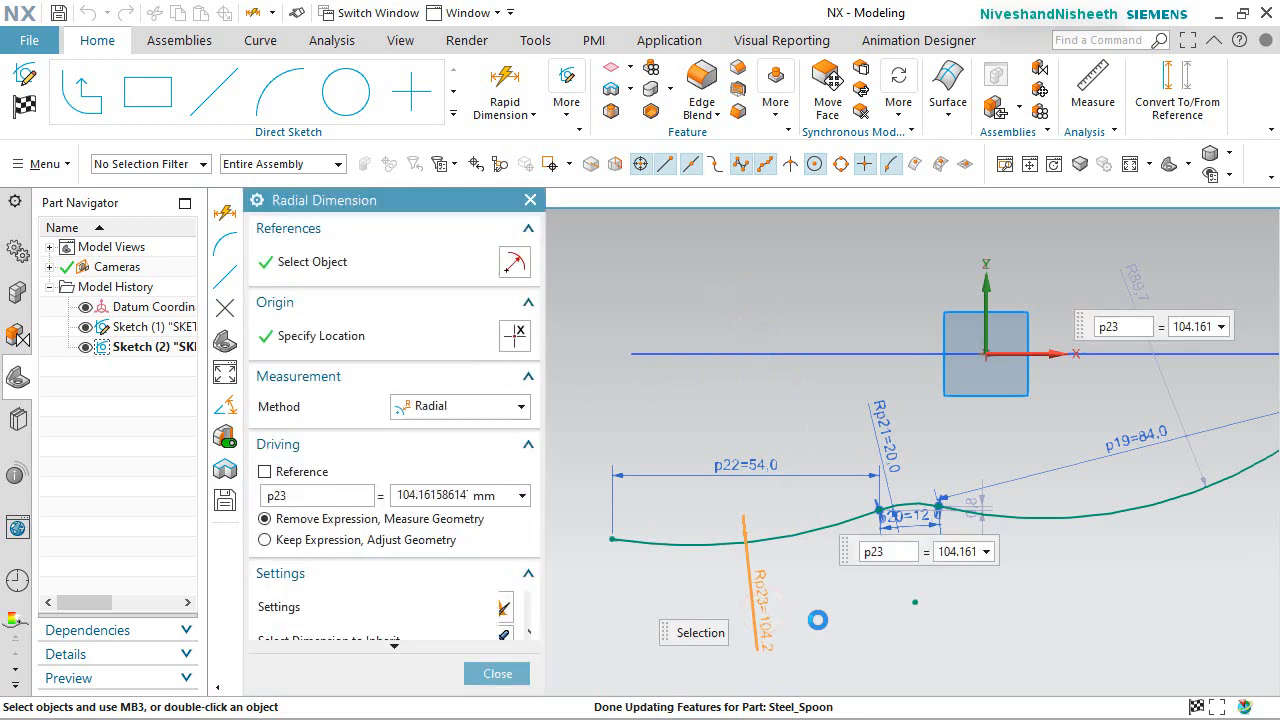
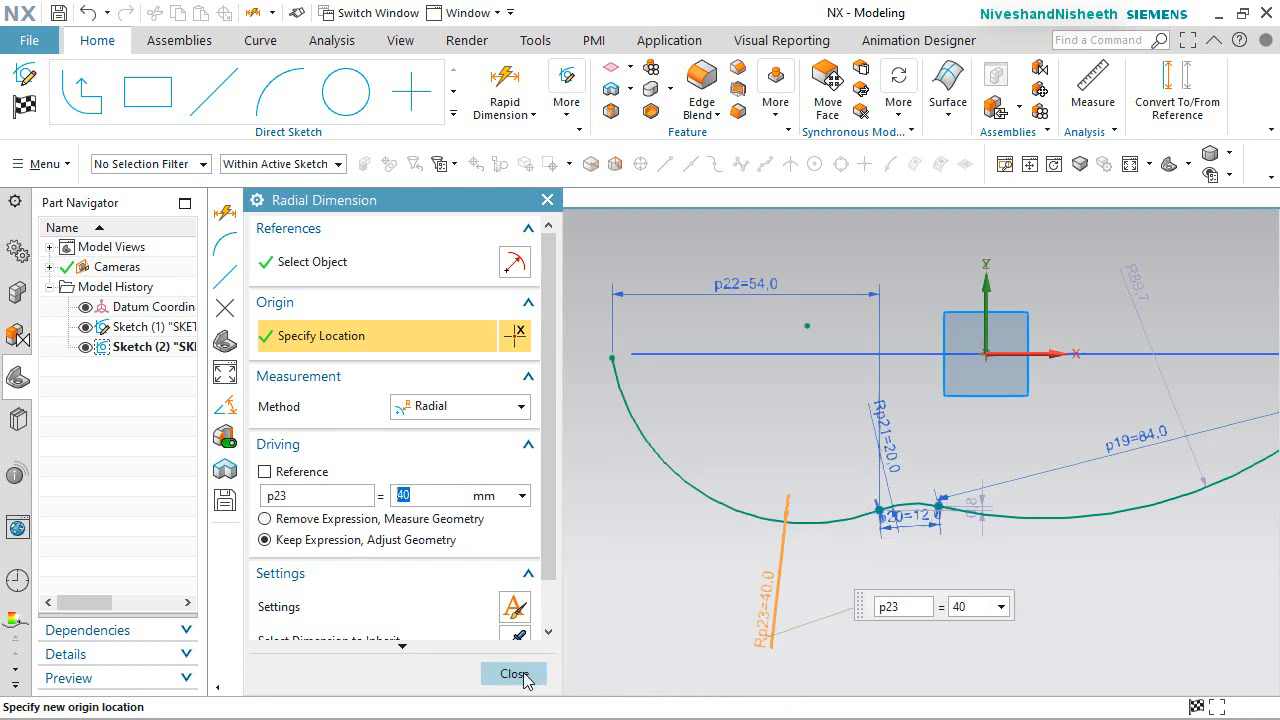
{"action": "left_click", "coordinate": [513, 673]}
{"action": "mouse_move", "coordinate": [590, 381]}
{"action": "left_mouse_down"}
{"action": "mouse_move", "coordinate": [609, 403]}
{"action": "mouse_move", "coordinate": [606, 503]}
{"action": "mouse_move", "coordinate": [603, 417]}
{"action": "mouse_move", "coordinate": [632, 488]}
{"action": "left_mouse_up"}
{"action": "left_click", "coordinate": [508, 511]}
Dimension the overall horizontal distance between the profile's two free ends above the sketch and set it to 143.5 mm.
{"action": "scroll", "coordinate": [521, 478], "scroll_direction": "up", "scroll_amount": 2}
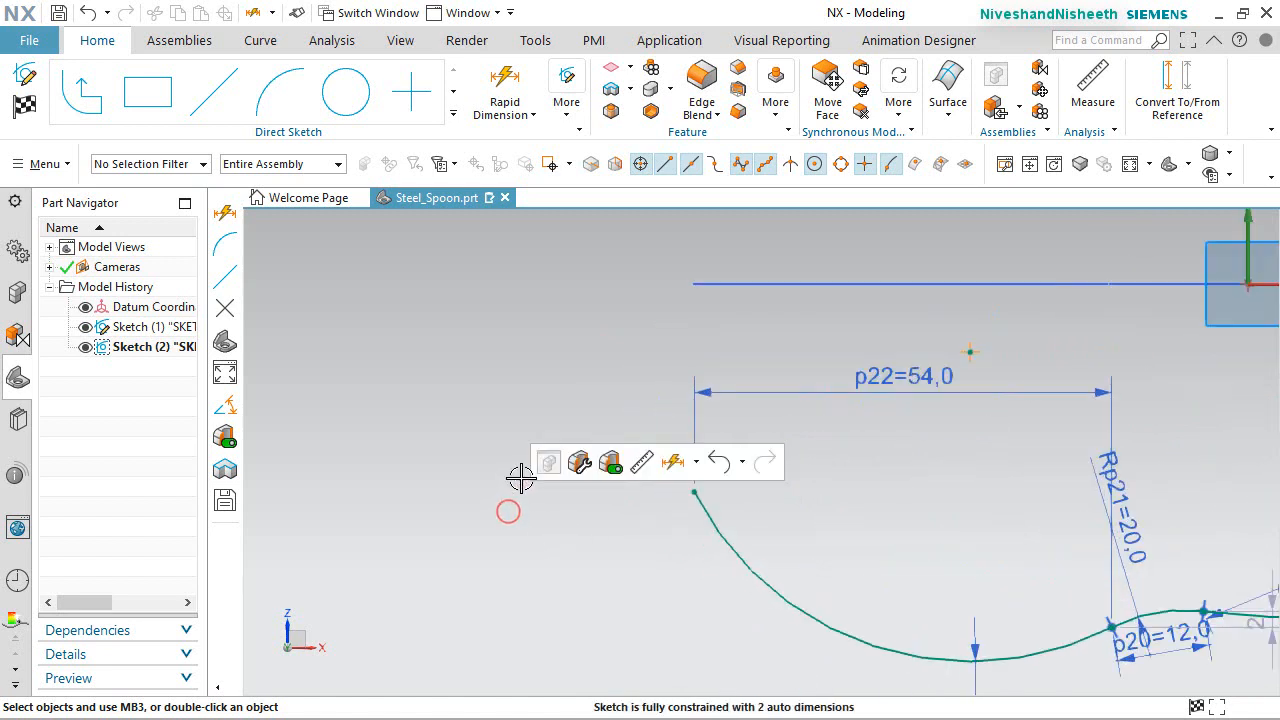
{"action": "scroll", "coordinate": [521, 478], "scroll_direction": "down", "scroll_amount": 6}
{"action": "scroll", "coordinate": [660, 543], "scroll_direction": "up", "scroll_amount": 2}
{"action": "scroll", "coordinate": [728, 442], "scroll_direction": "up", "scroll_amount": 1}
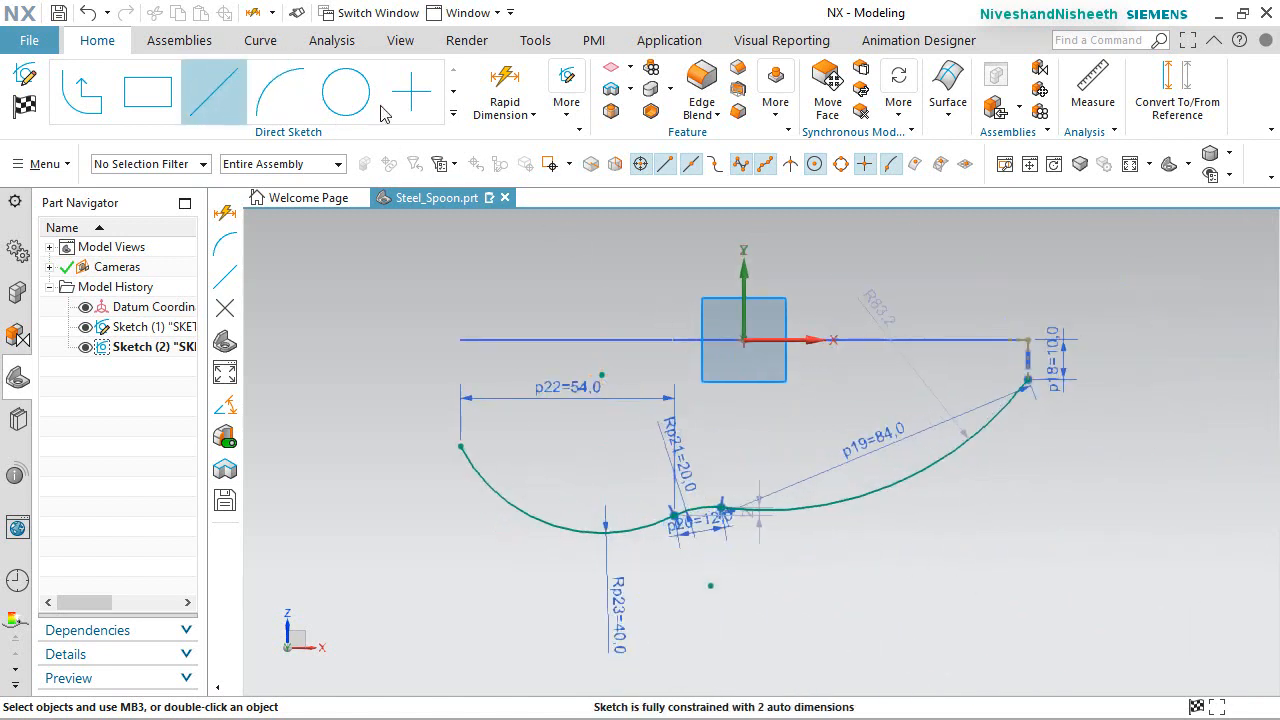
{"action": "left_click", "coordinate": [490, 88]}
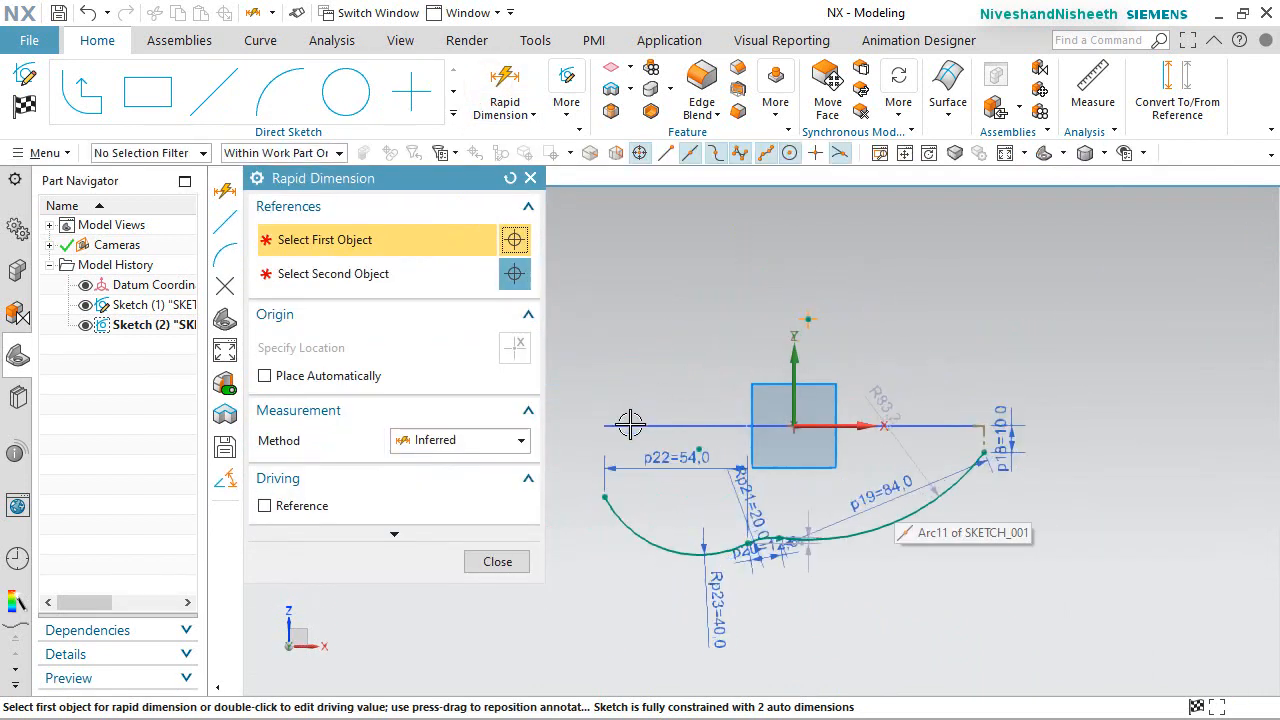
{"action": "left_click", "coordinate": [601, 494]}
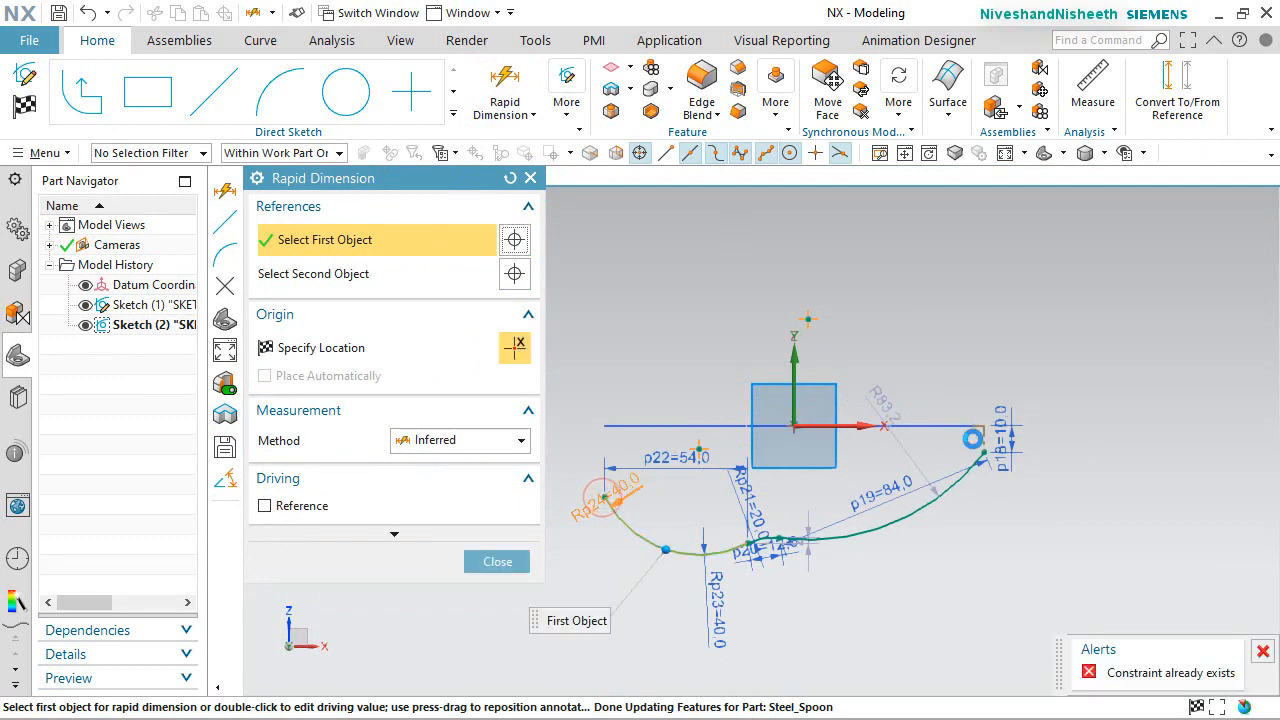
{"action": "left_click", "coordinate": [978, 448]}
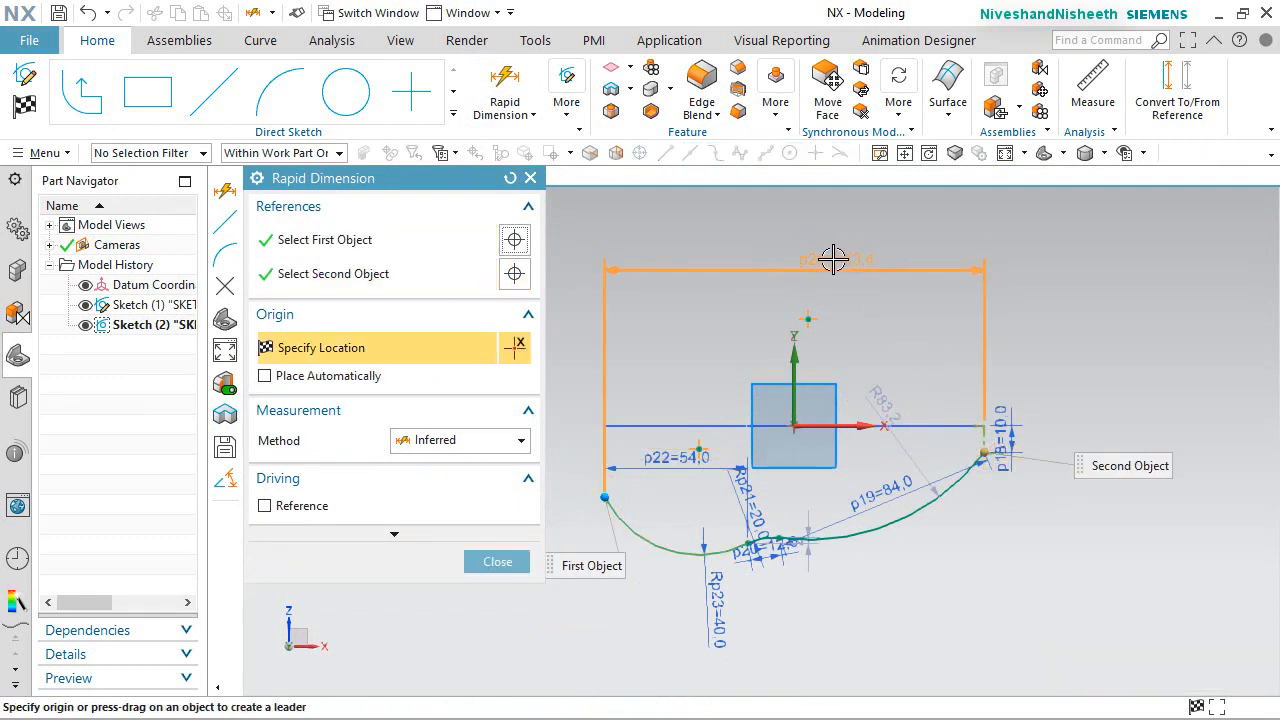
{"action": "left_click", "coordinate": [833, 259]}
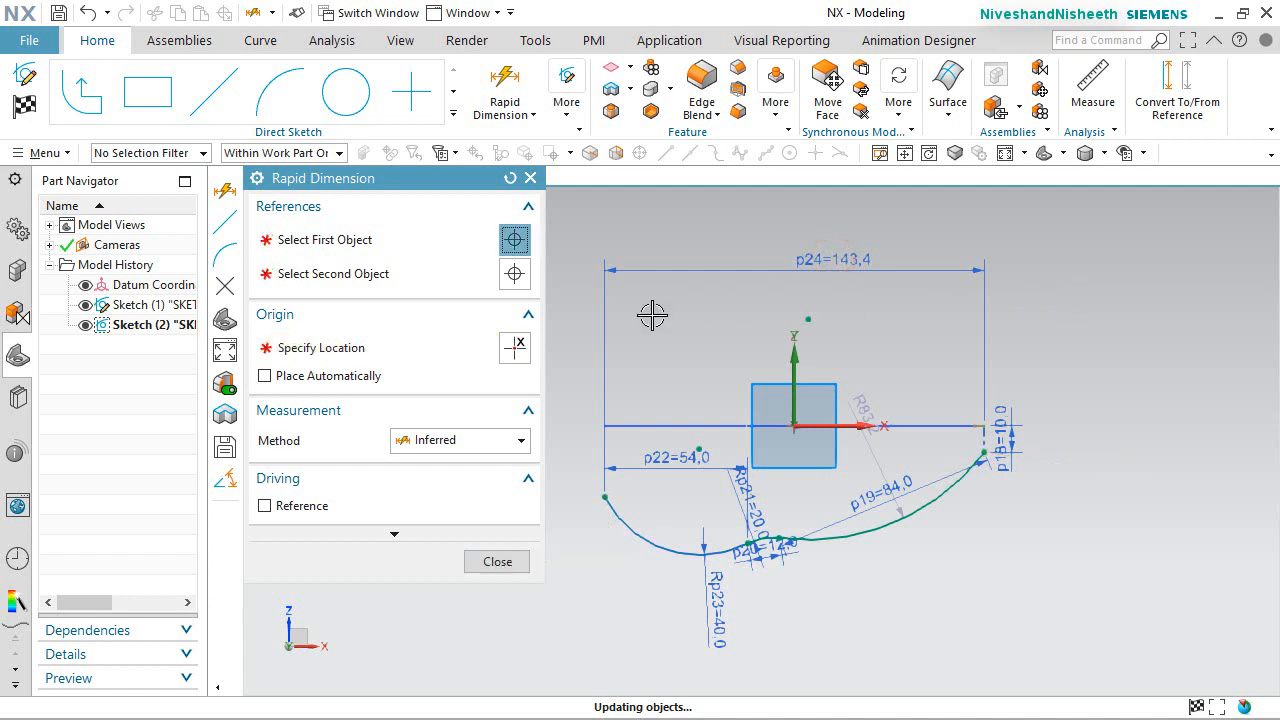
{"action": "type", "text": "143.5"}
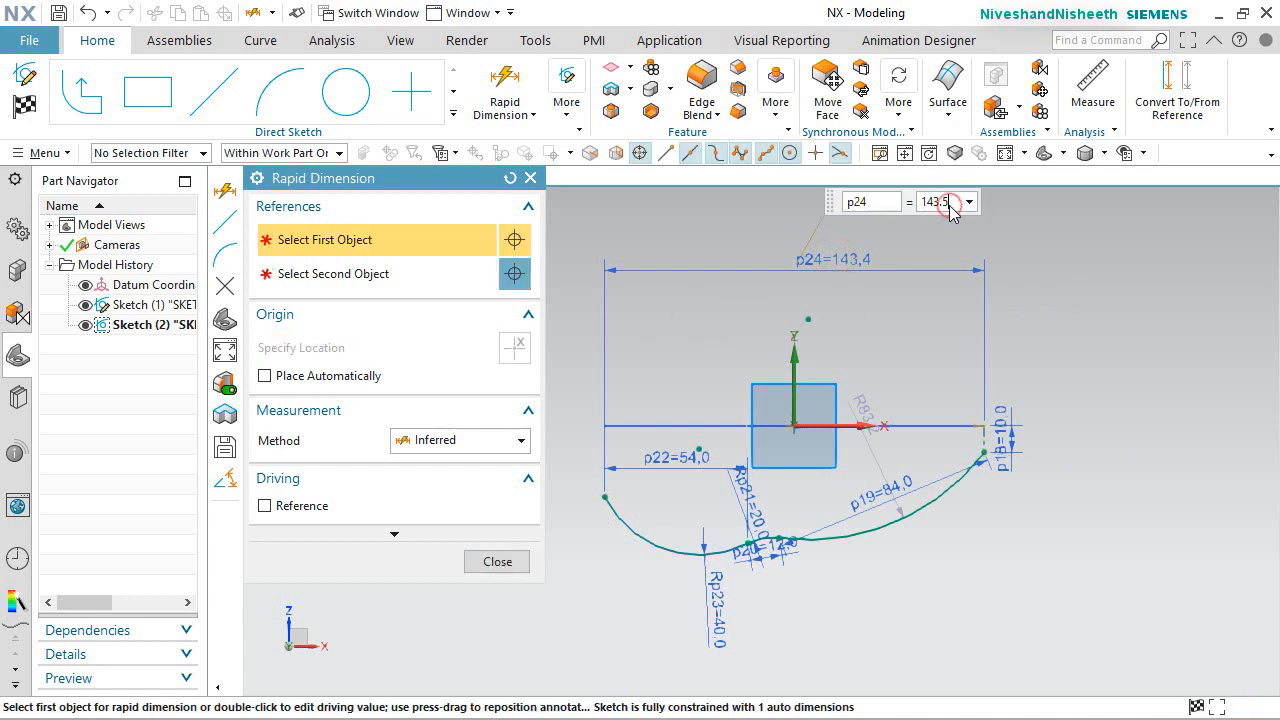
{"action": "key", "text": "Return"}
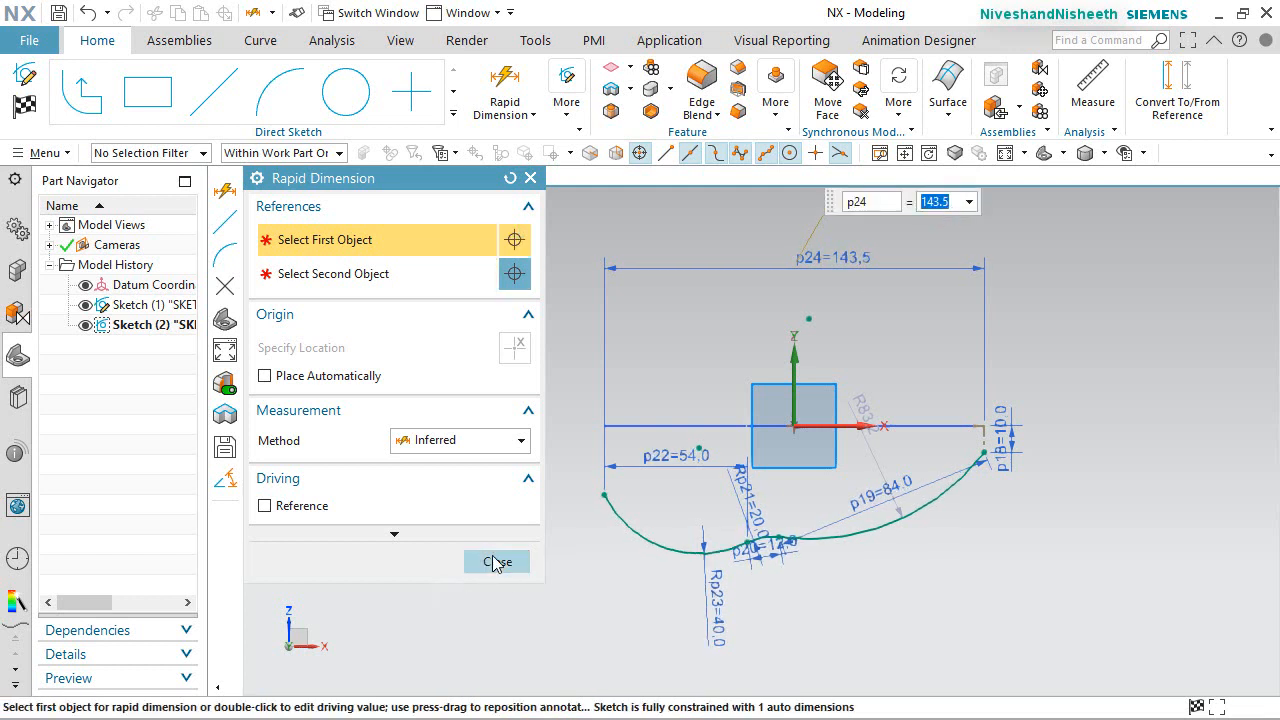
{"action": "left_click", "coordinate": [495, 562]}
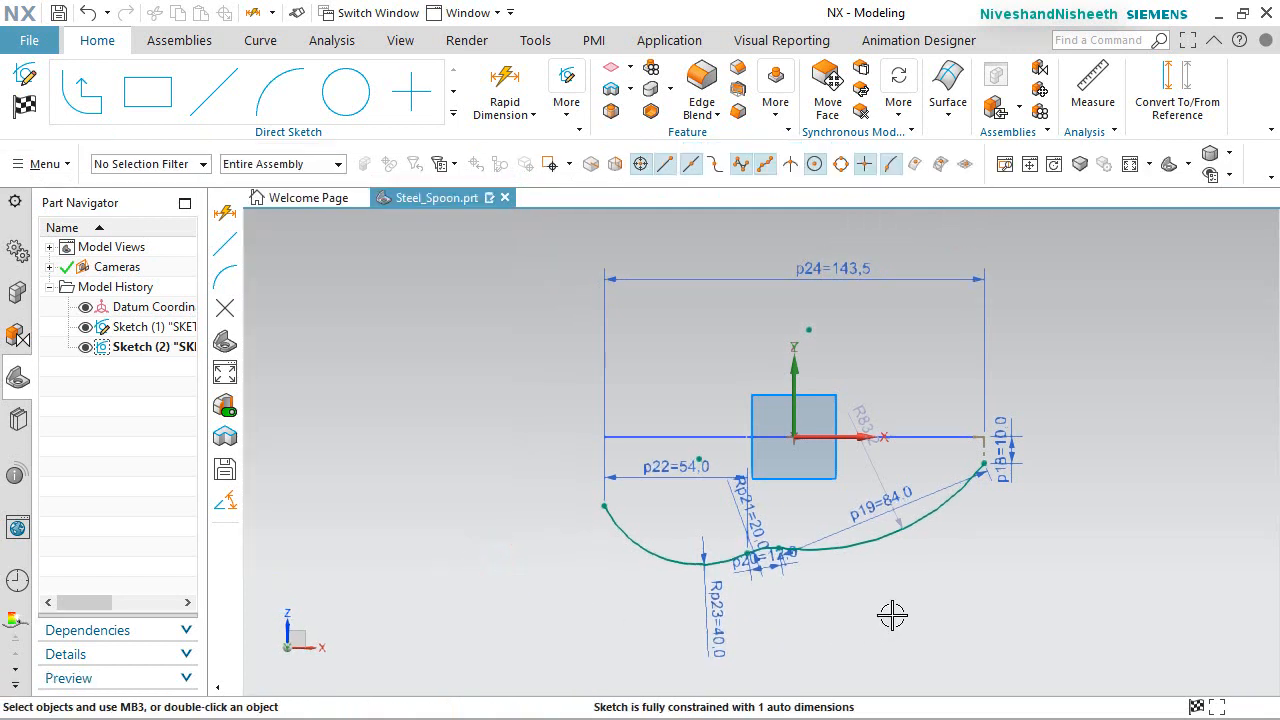
Place the long handle arc's radius dimension below the curve and set the radius to 500 mm.
{"action": "scroll", "coordinate": [817, 581], "scroll_direction": "up", "scroll_amount": 5}
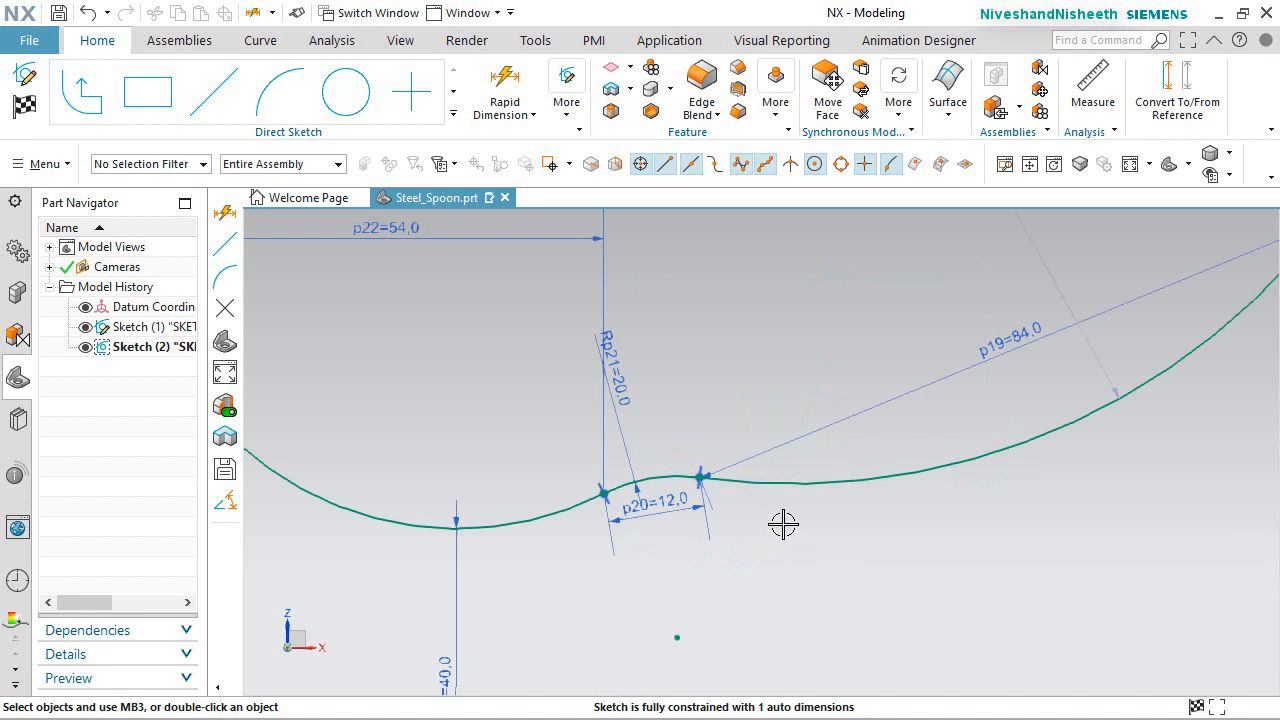
{"action": "scroll", "coordinate": [737, 601], "scroll_direction": "down", "scroll_amount": 3}
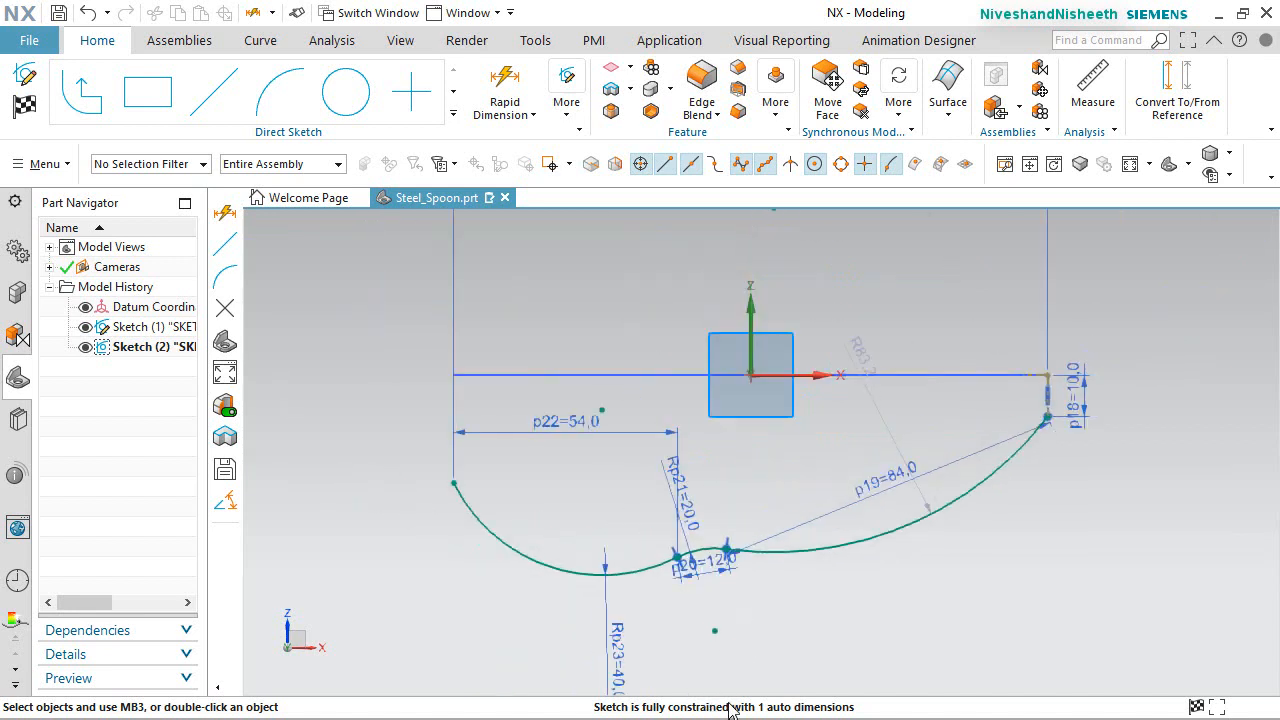
{"action": "left_click", "coordinate": [871, 654]}
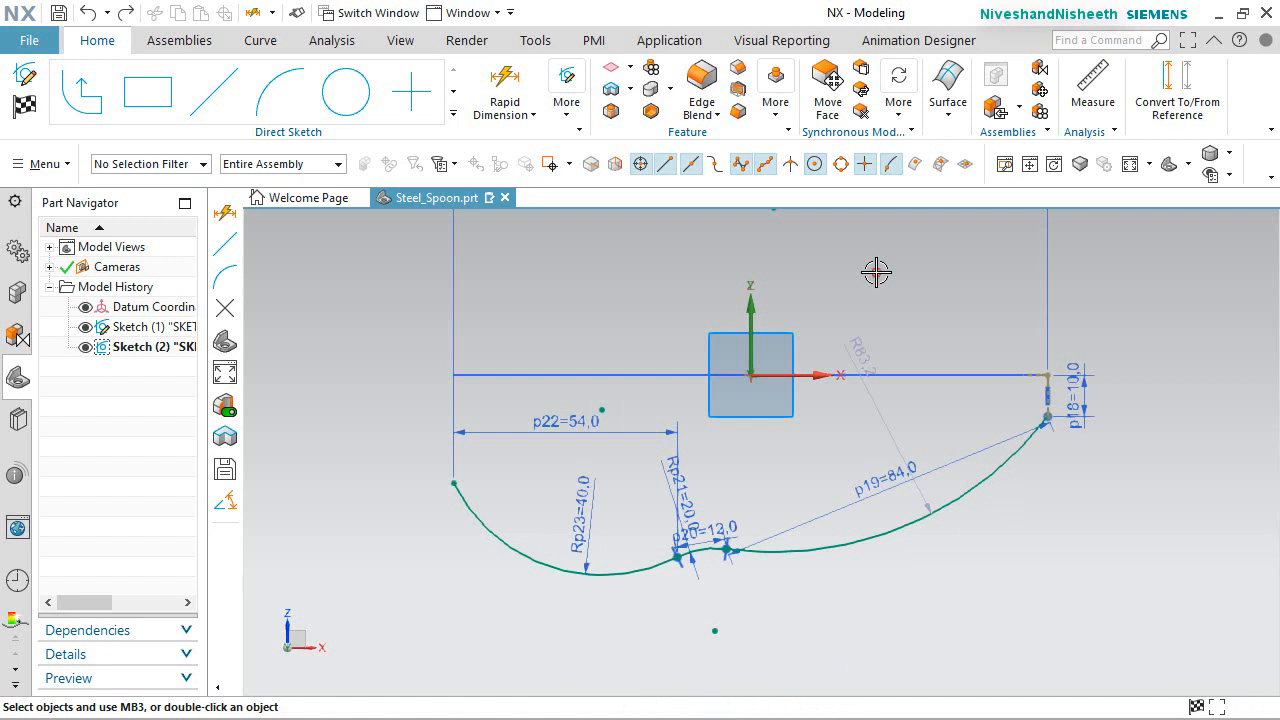
{"action": "left_click", "coordinate": [878, 271]}
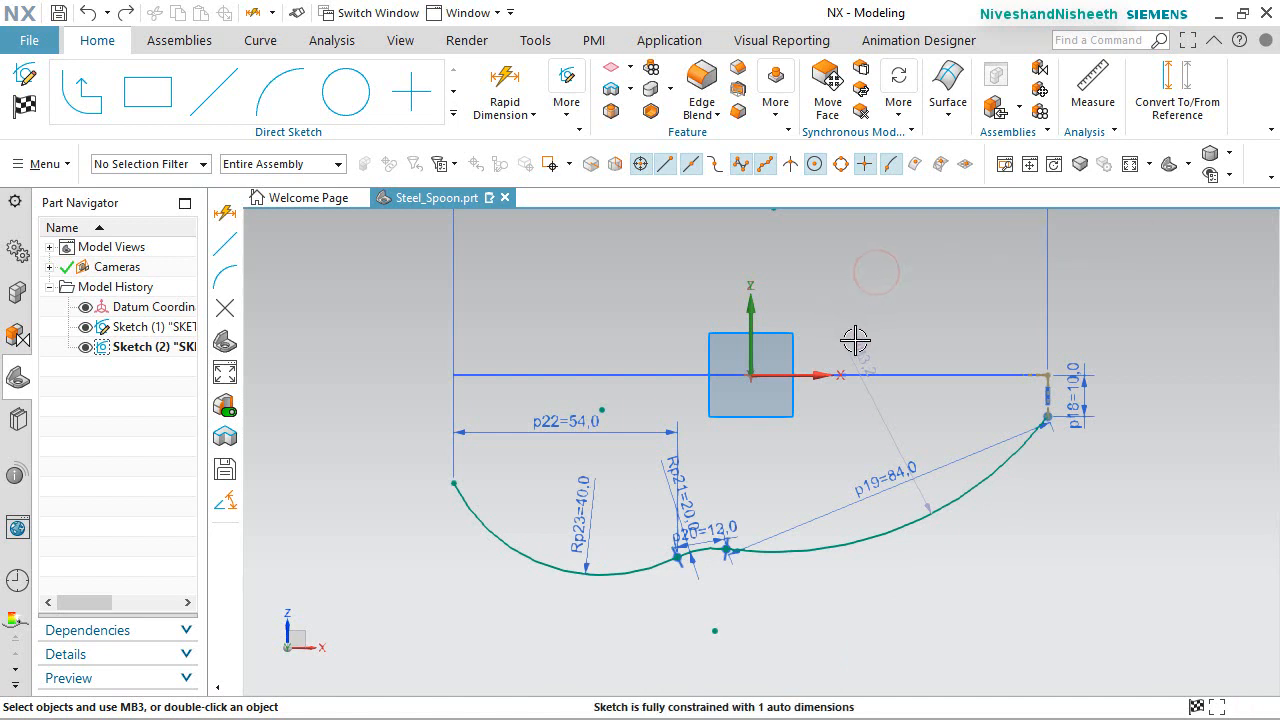
{"action": "left_click", "coordinate": [971, 551]}
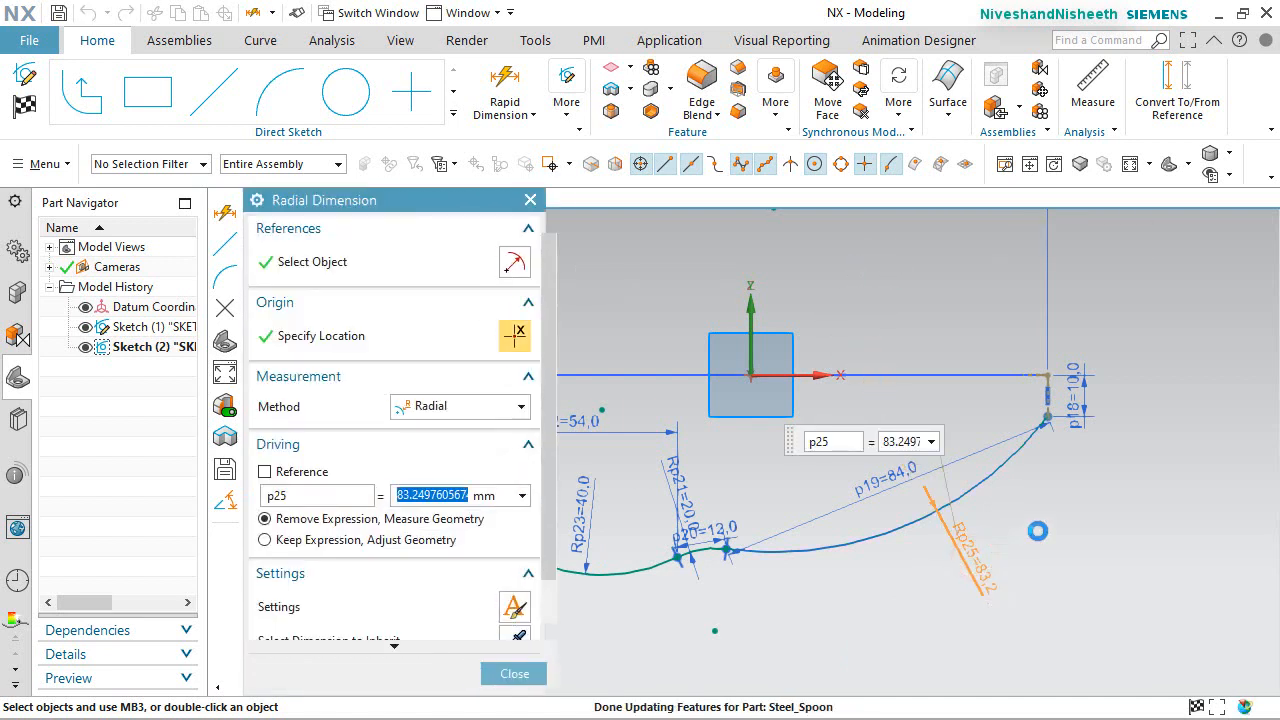
{"action": "type", "text": "500"}
{"action": "key", "text": "Return"}
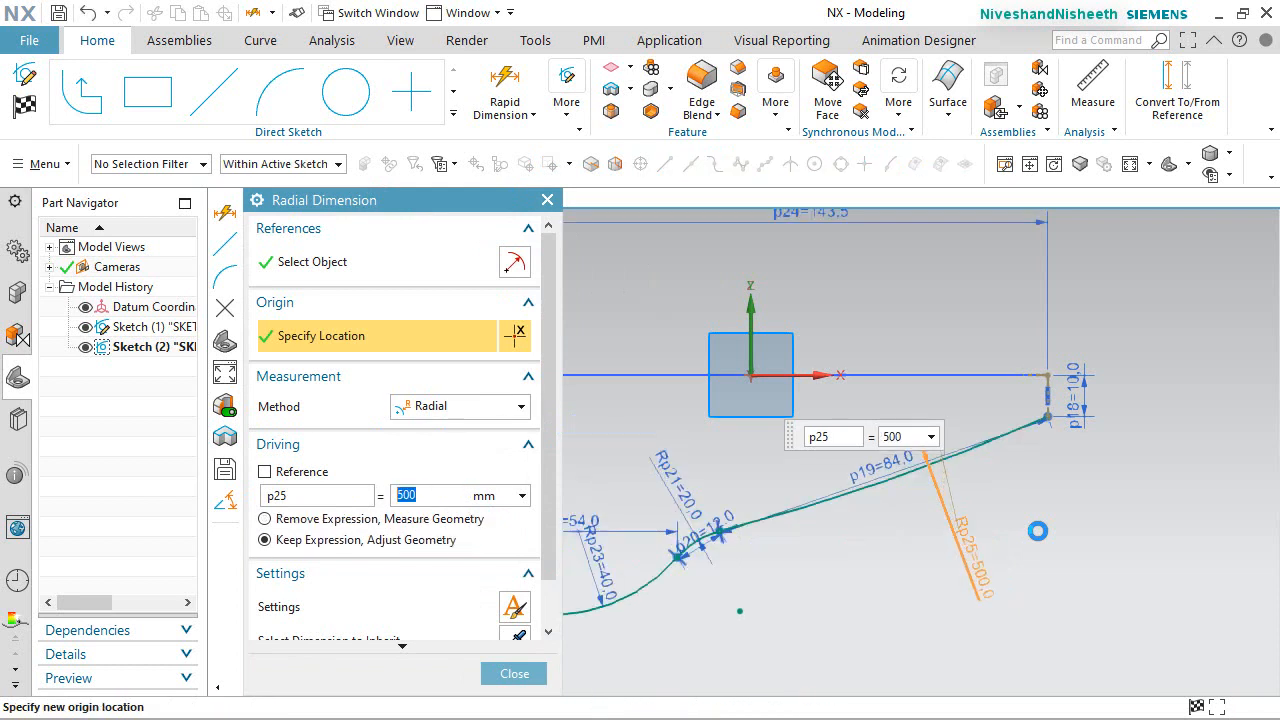
{"action": "left_click", "coordinate": [514, 673]}
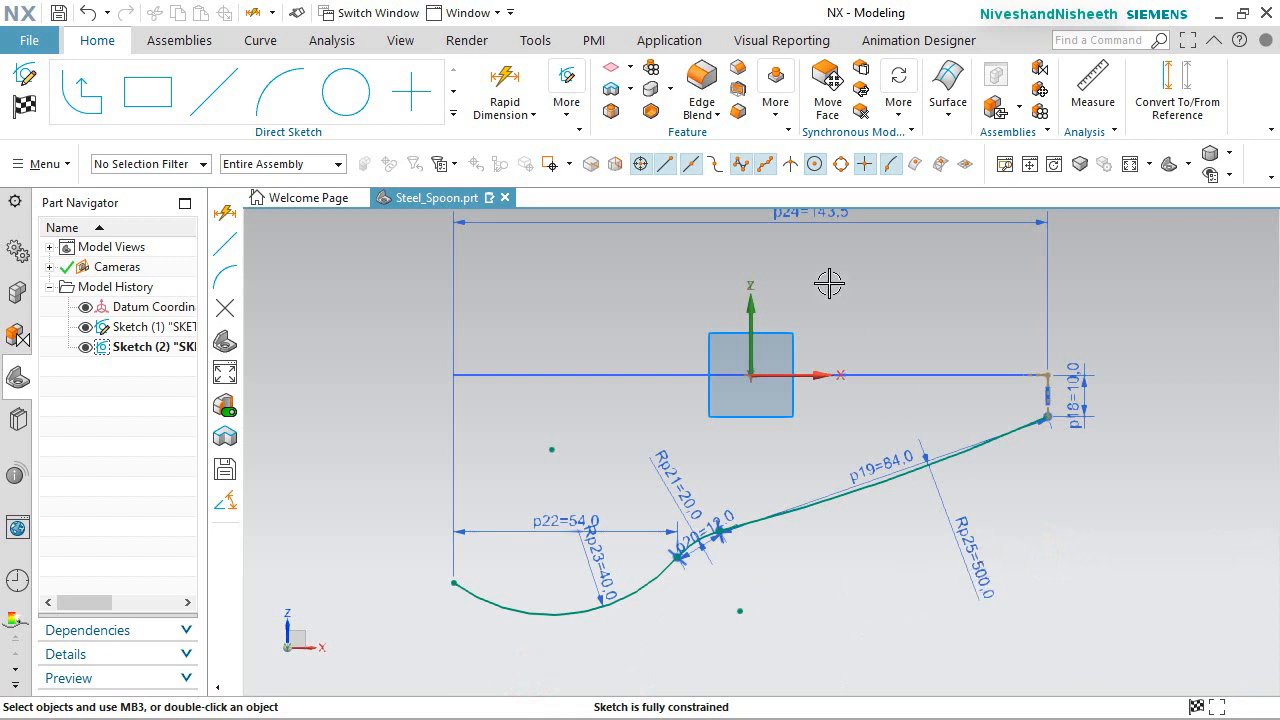
Move the 143.5 mm dimension closer to the profile, the 84 mm chord dimension above the handle arc, and the 54 mm dimension below the bowl.
{"action": "left_click_drag", "start_coordinate": [805, 214], "coordinate": [750, 267]}
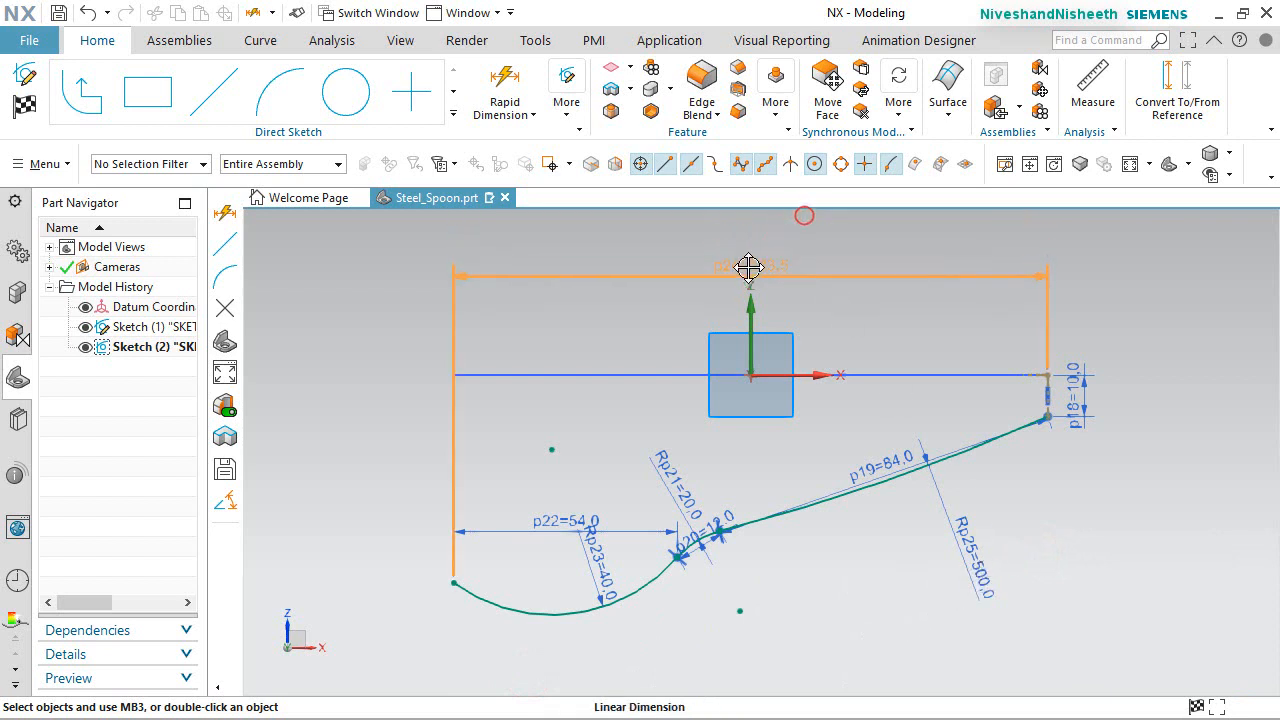
{"action": "left_click", "coordinate": [868, 593]}
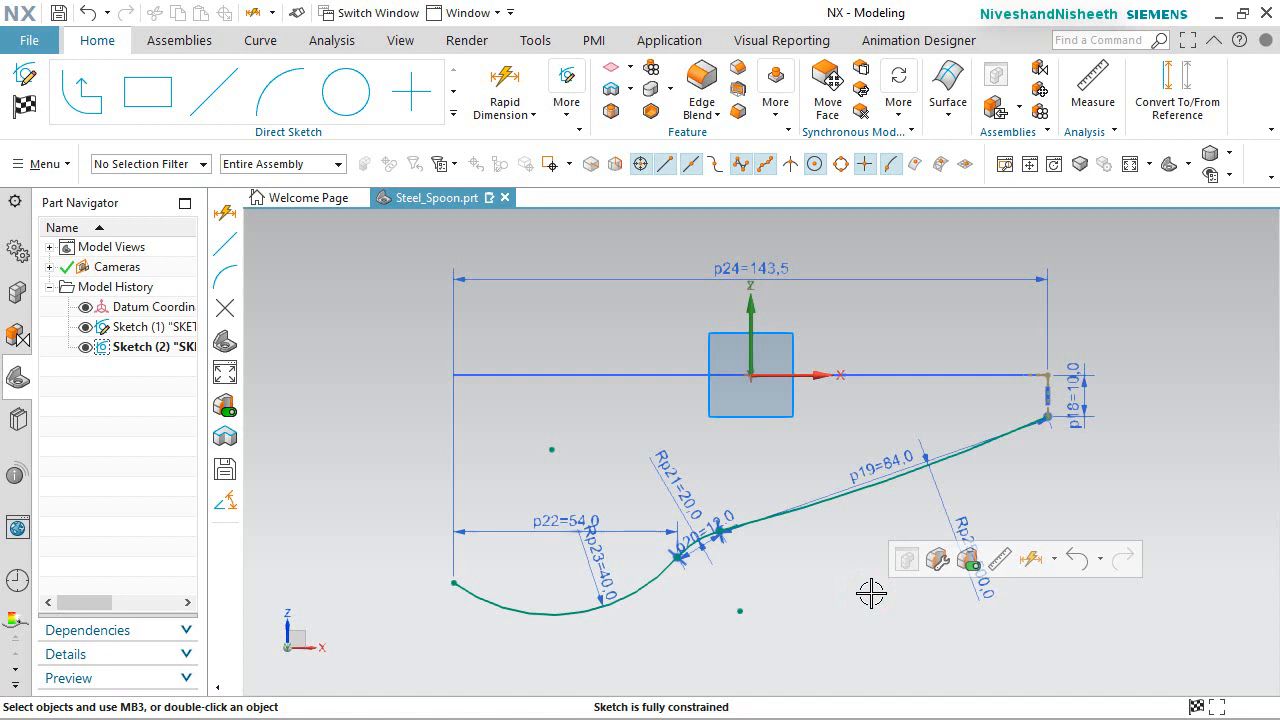
{"action": "mouse_move", "coordinate": [880, 466]}
{"action": "left_mouse_down"}
{"action": "mouse_move", "coordinate": [896, 458]}
{"action": "mouse_move", "coordinate": [884, 425]}
{"action": "left_mouse_up"}
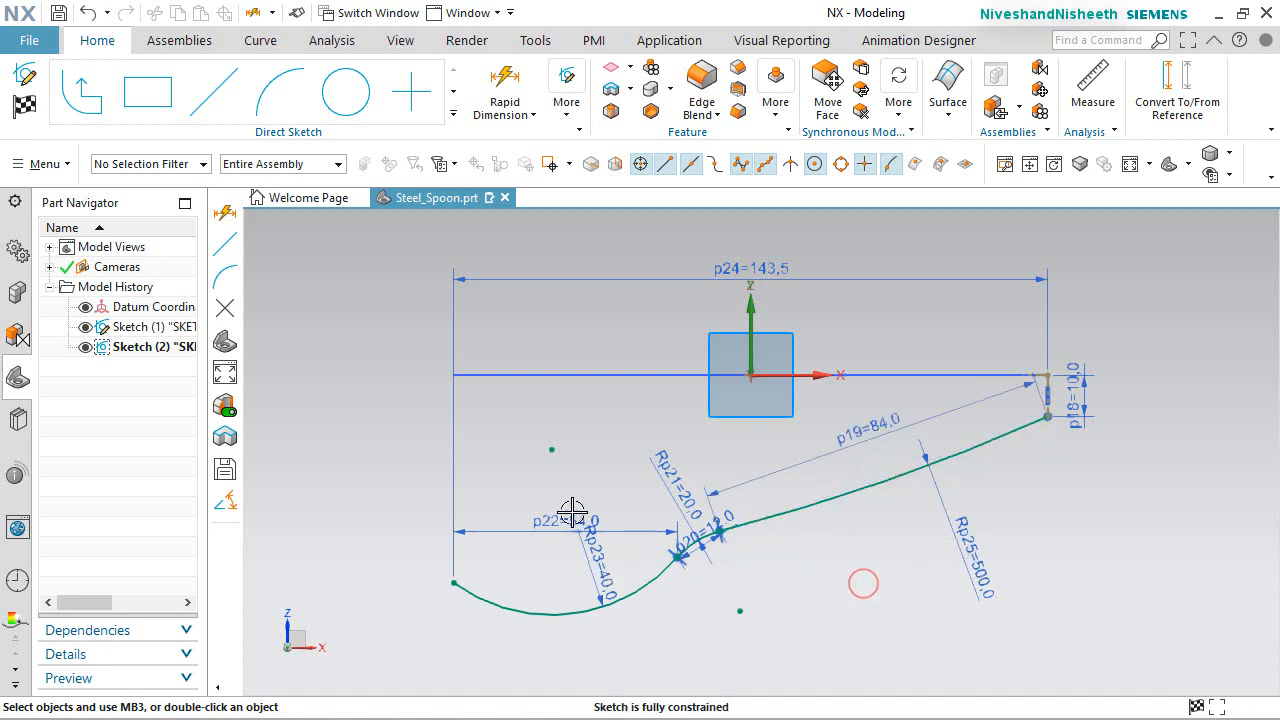
{"action": "left_click_drag", "start_coordinate": [563, 517], "coordinate": [532, 633]}
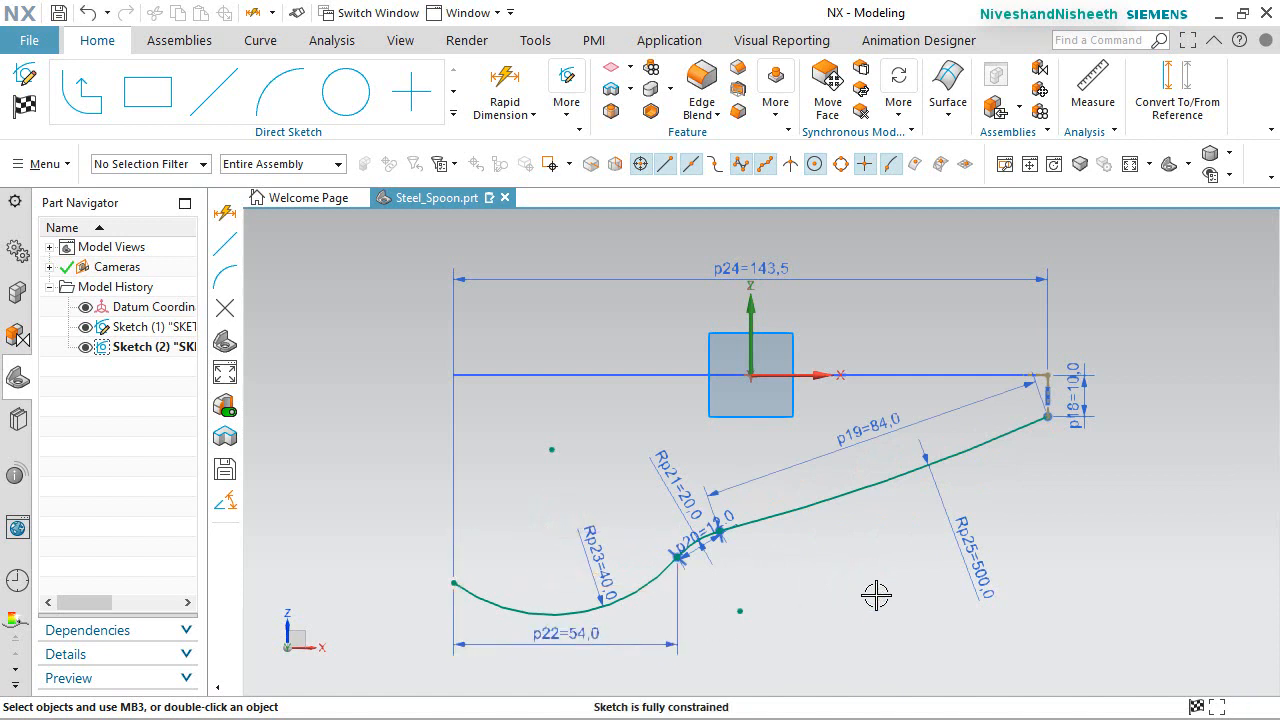
Move the 12 mm dimension below the short neck arc and save the part.
{"action": "left_click_drag", "start_coordinate": [714, 530], "coordinate": [735, 577]}
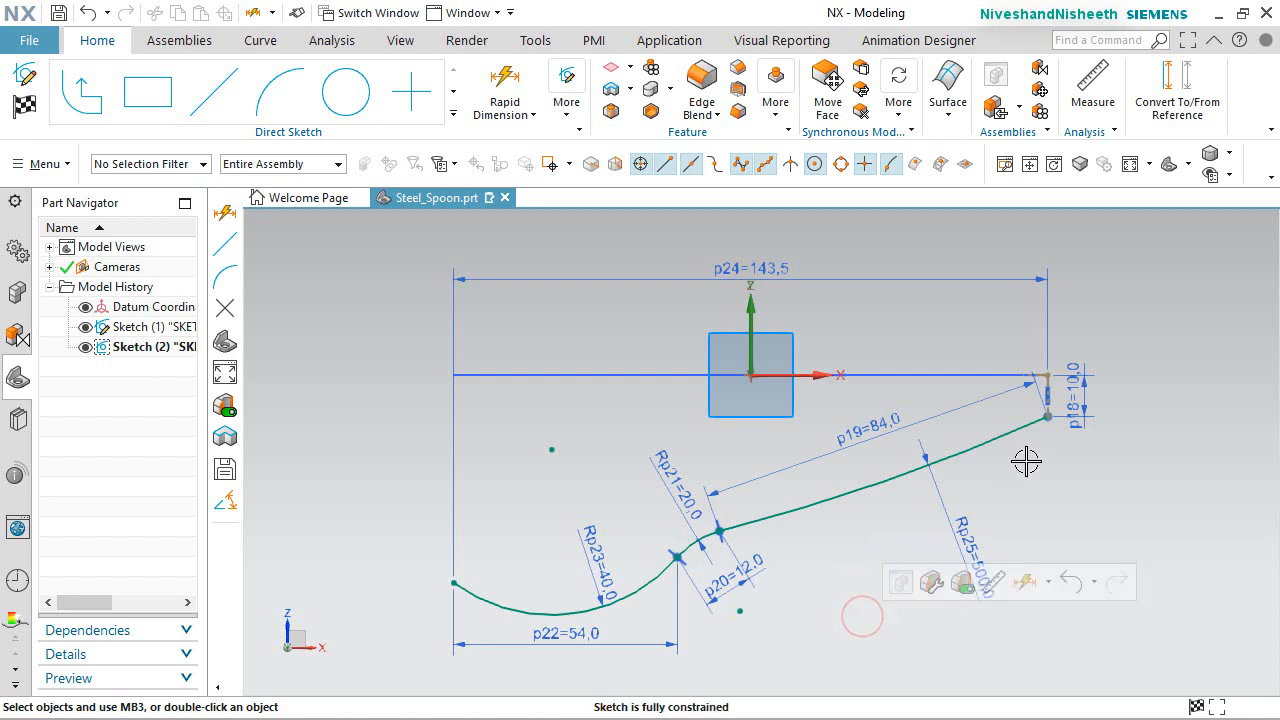
{"action": "right_click", "coordinate": [1157, 286]}
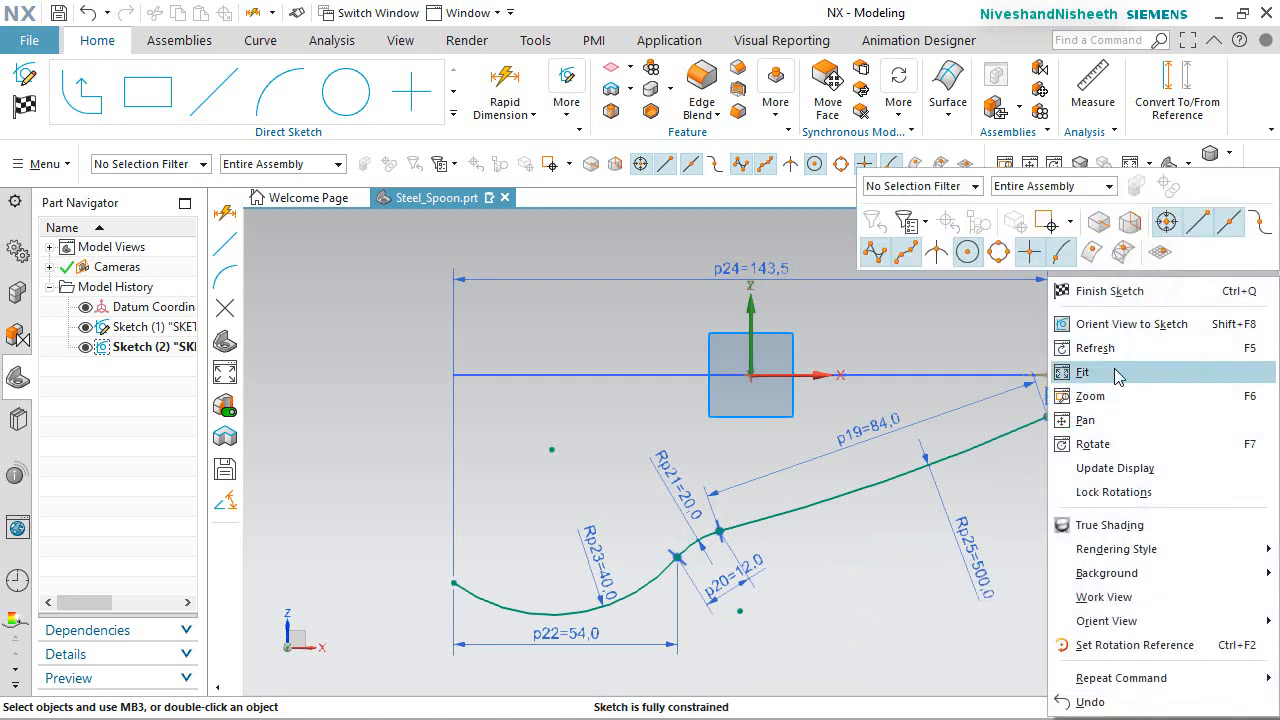
{"action": "left_click", "coordinate": [1100, 421]}
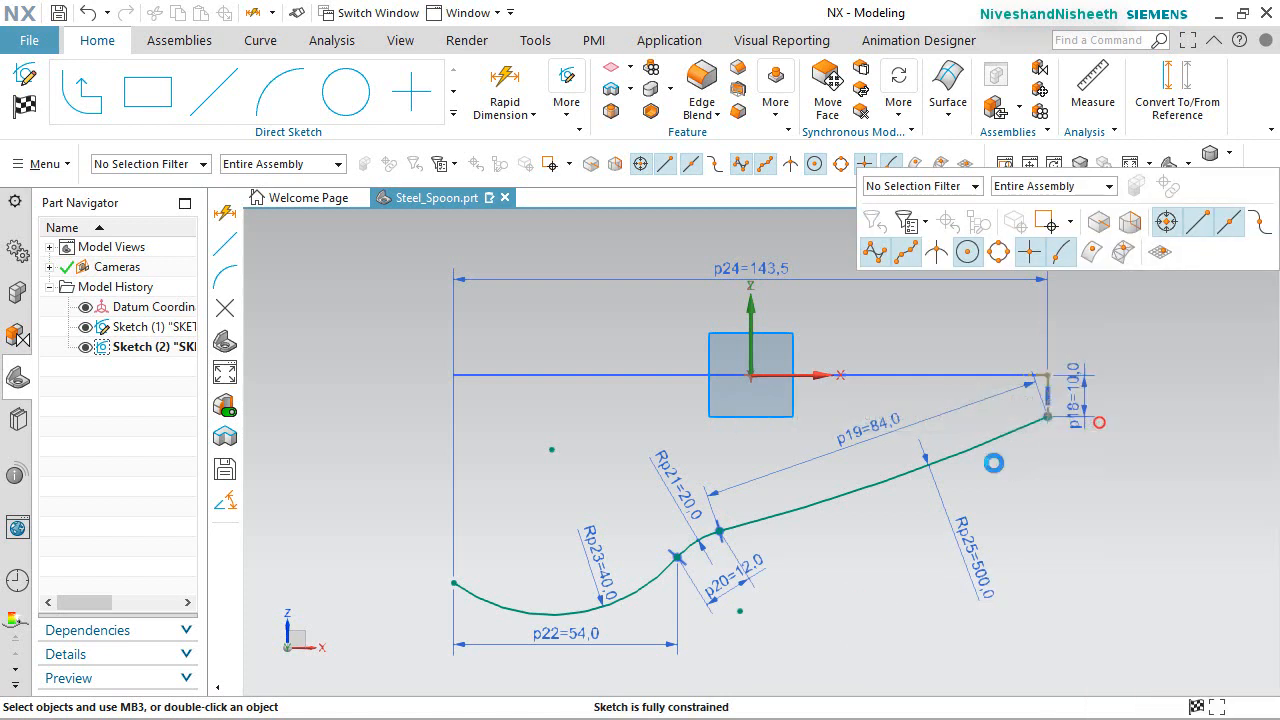
{"action": "left_click_drag", "start_coordinate": [932, 482], "coordinate": [905, 471]}
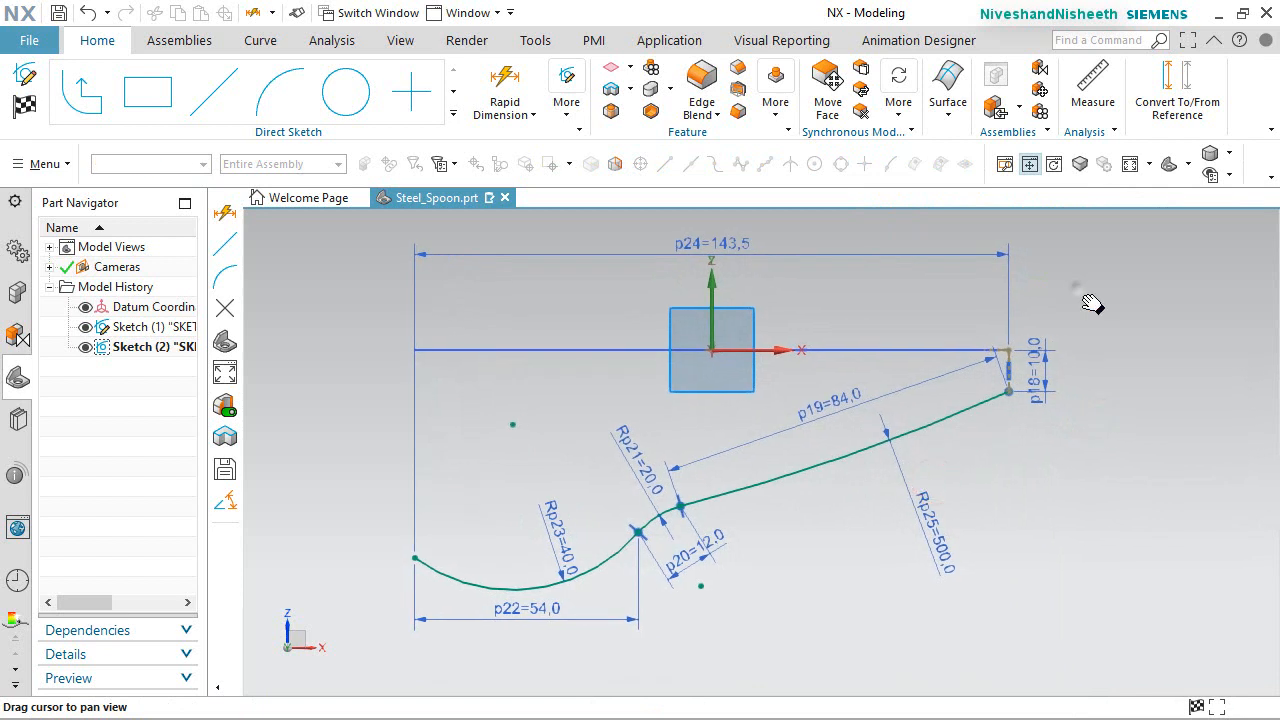
{"action": "right_click", "coordinate": [1120, 304]}
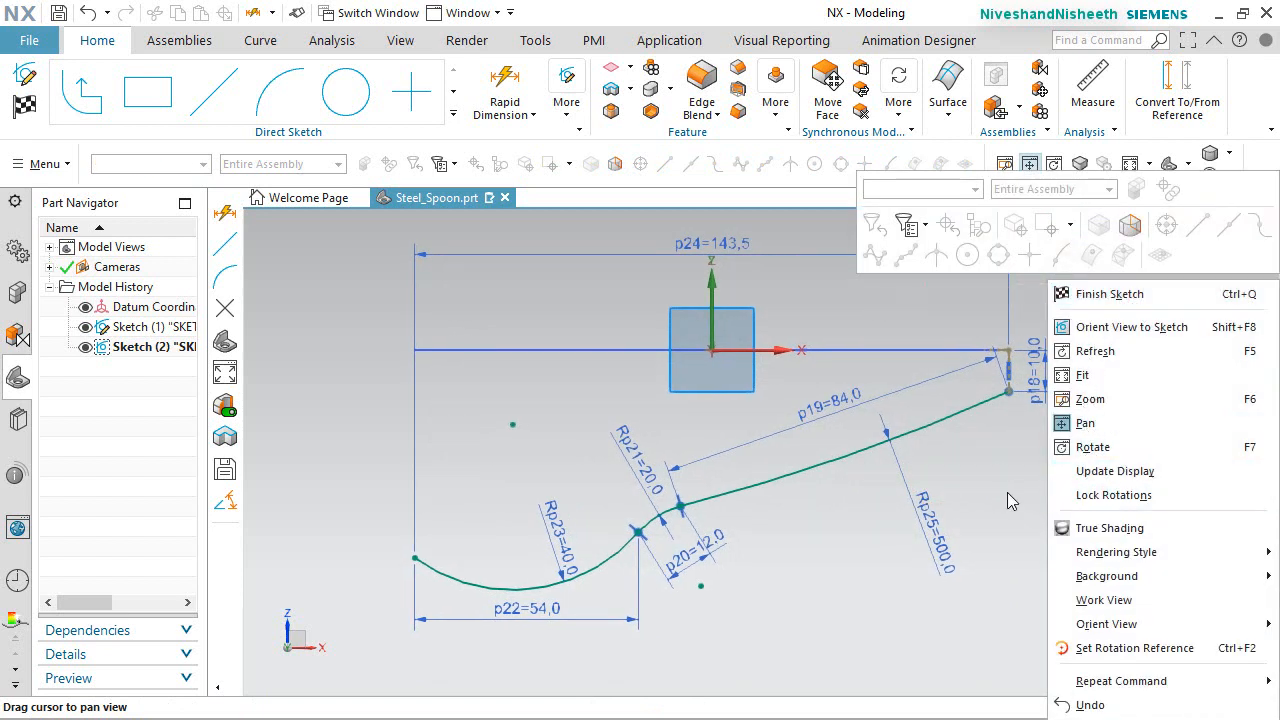
{"action": "key", "text": "Escape"}
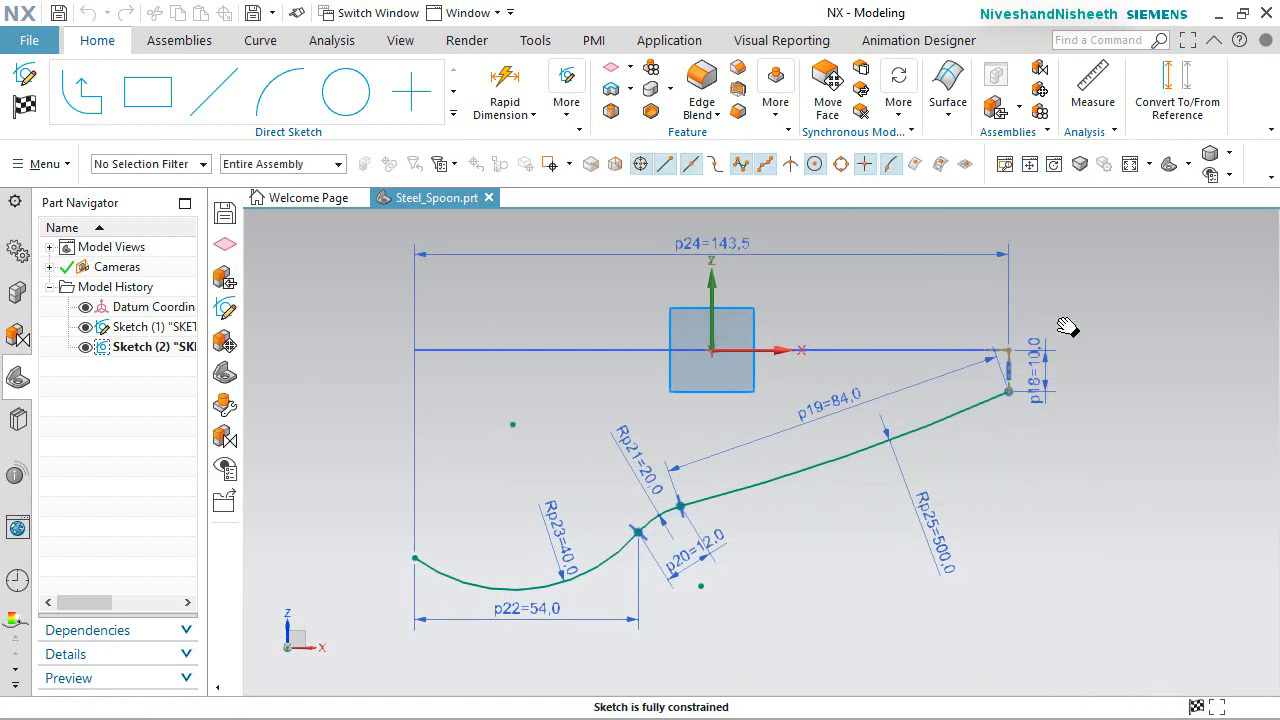
{"action": "left_click", "coordinate": [1087, 599]}
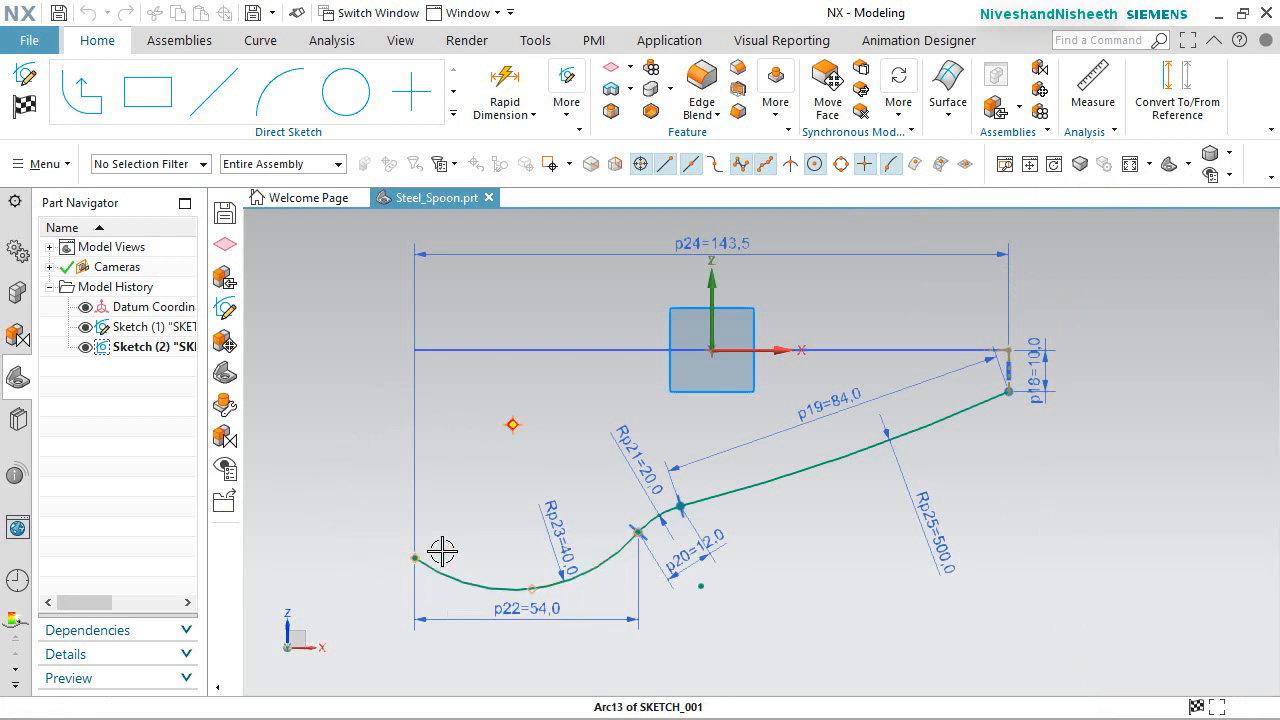
{"action": "left_click", "coordinate": [369, 437]}
{"action": "left_click_drag", "start_coordinate": [398, 515], "coordinate": [426, 493]}
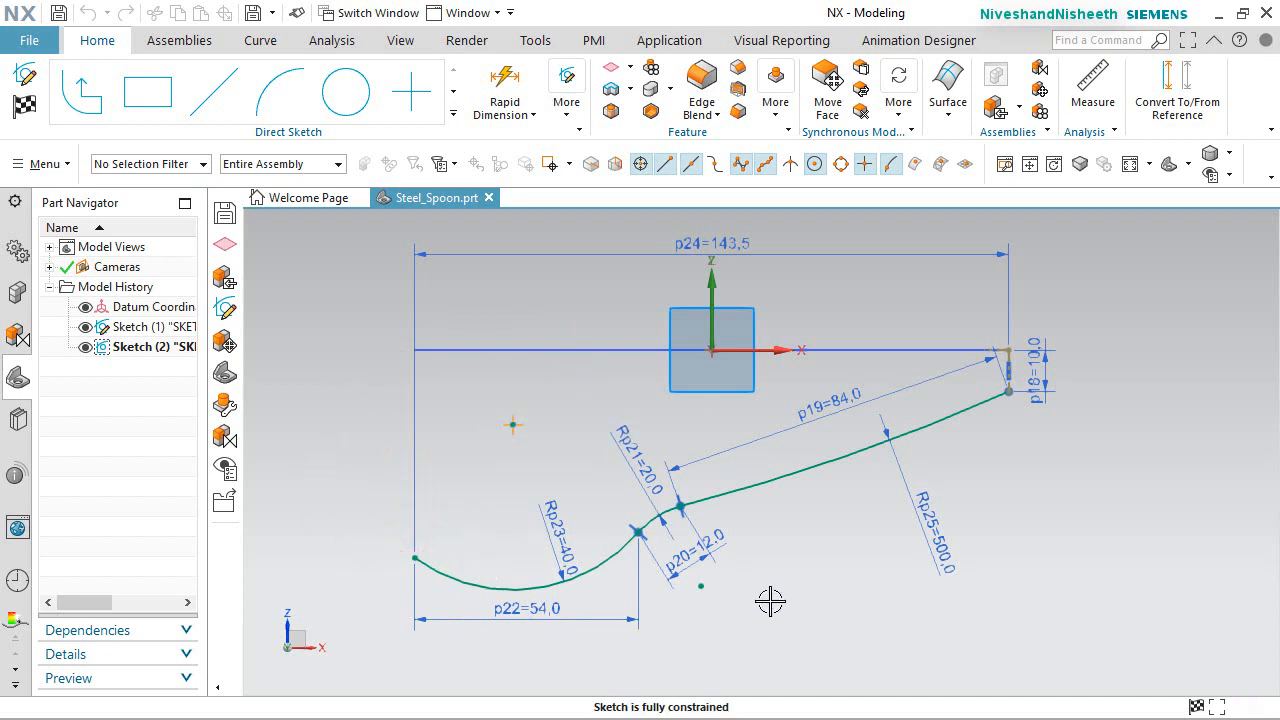
Sketch a separate three-point arc of about 32 mm radius above the bowl arc, sagging downward like the bowl.
{"action": "left_click", "coordinate": [352, 376]}
{"action": "key", "text": "a"}
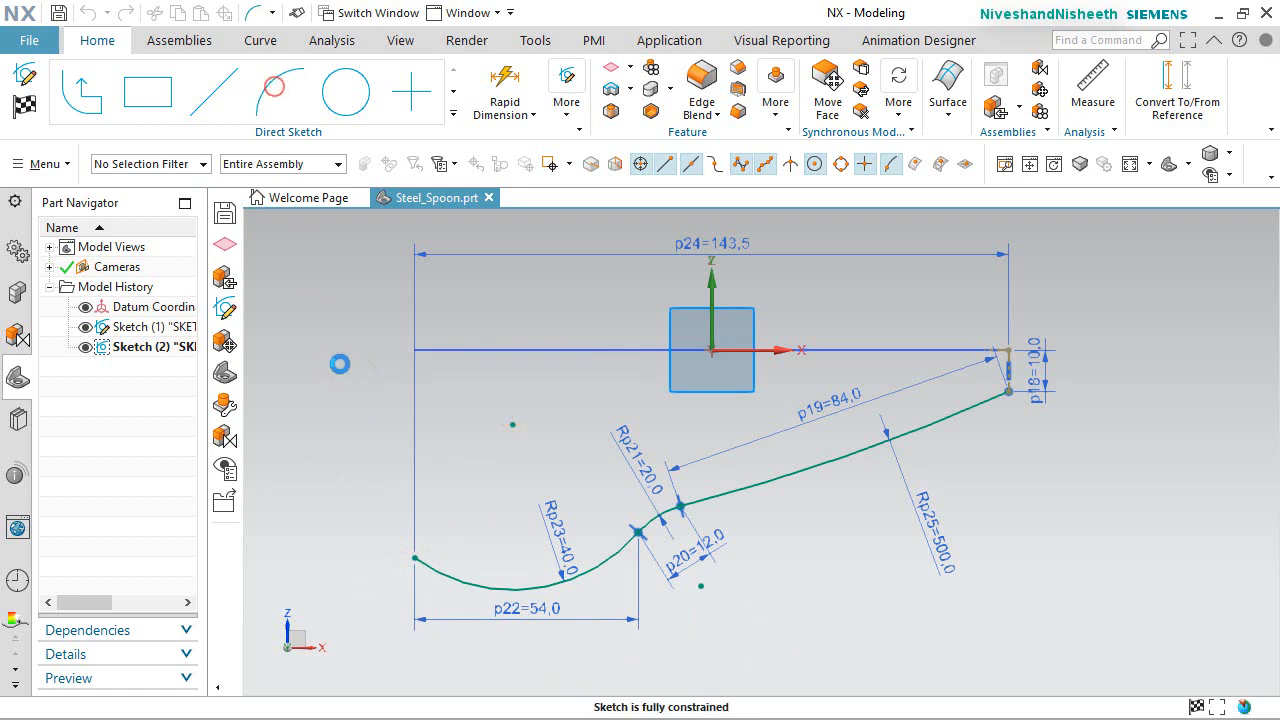
{"action": "scroll", "coordinate": [391, 441], "scroll_direction": "up", "scroll_amount": 1}
{"action": "left_click", "coordinate": [401, 439]}
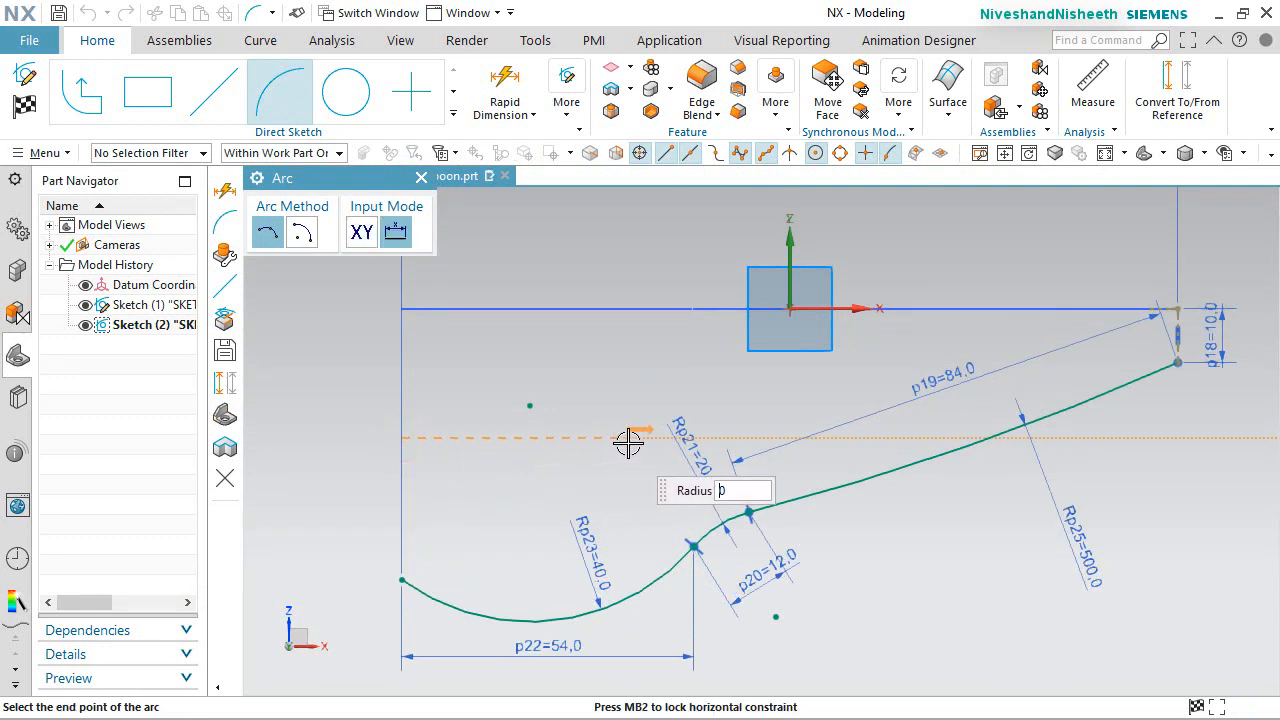
{"action": "left_click", "coordinate": [688, 441]}
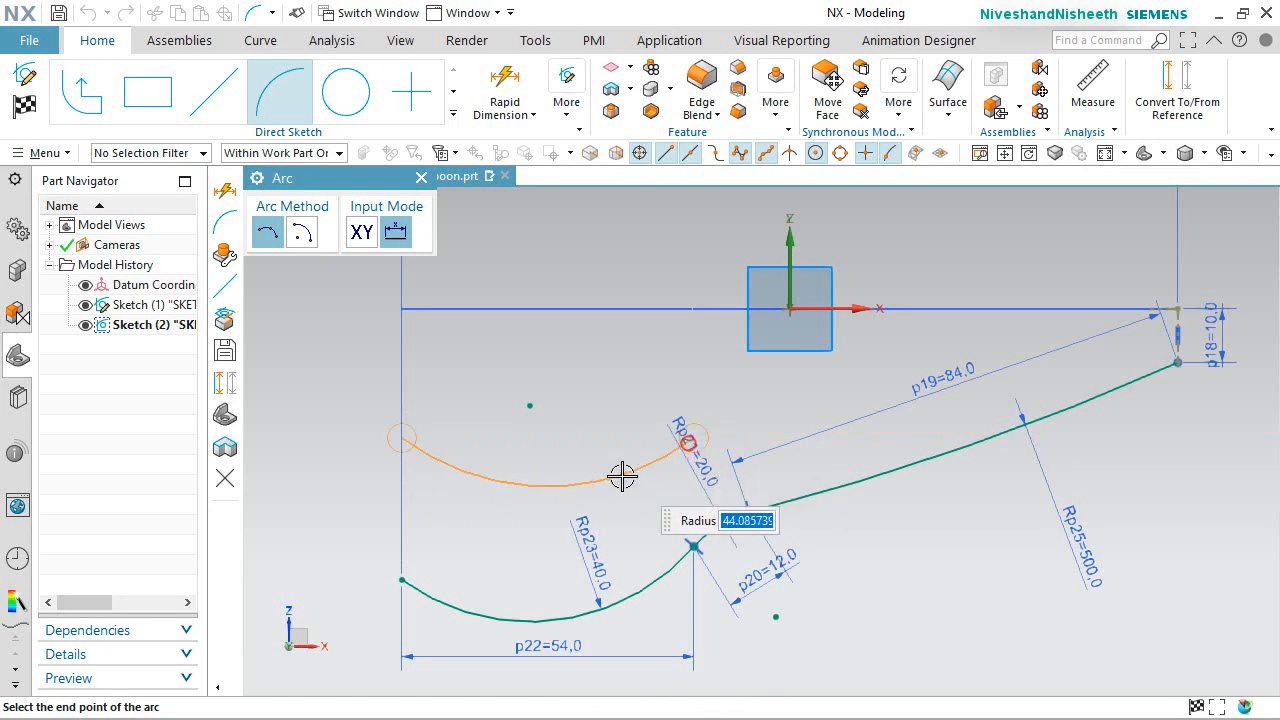
{"action": "left_click", "coordinate": [530, 517]}
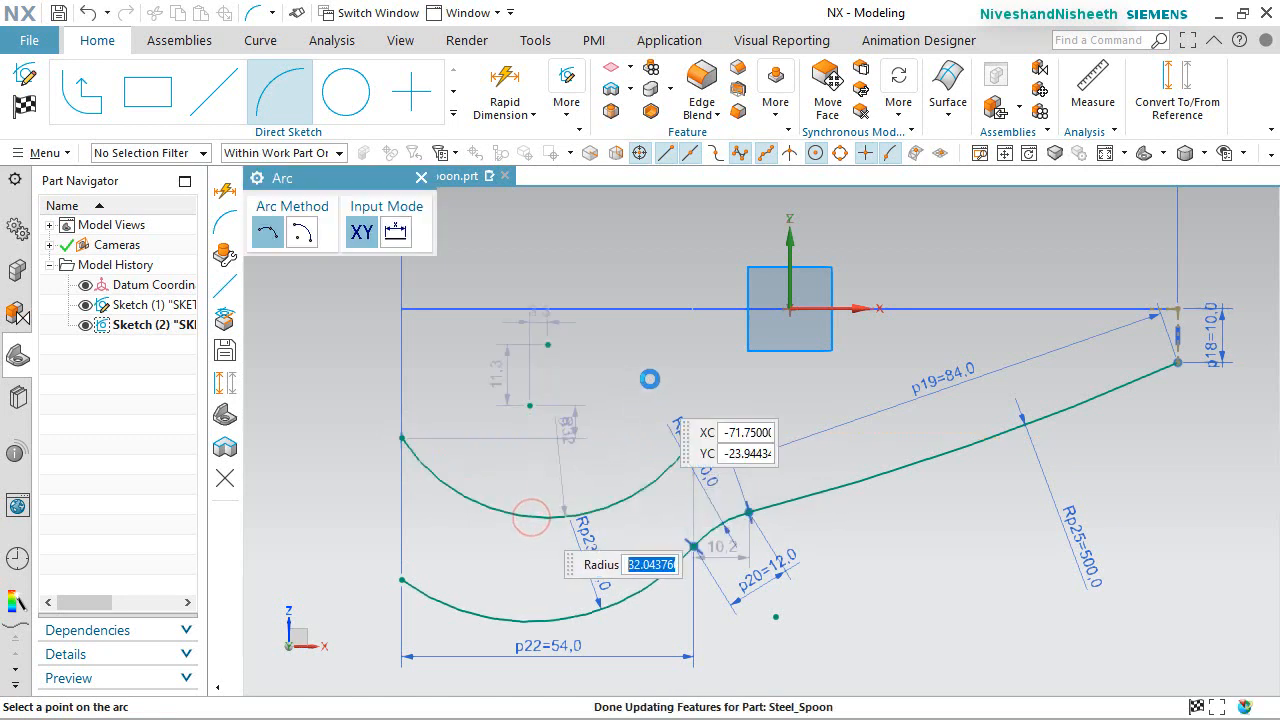
{"action": "key", "text": "Escape"}
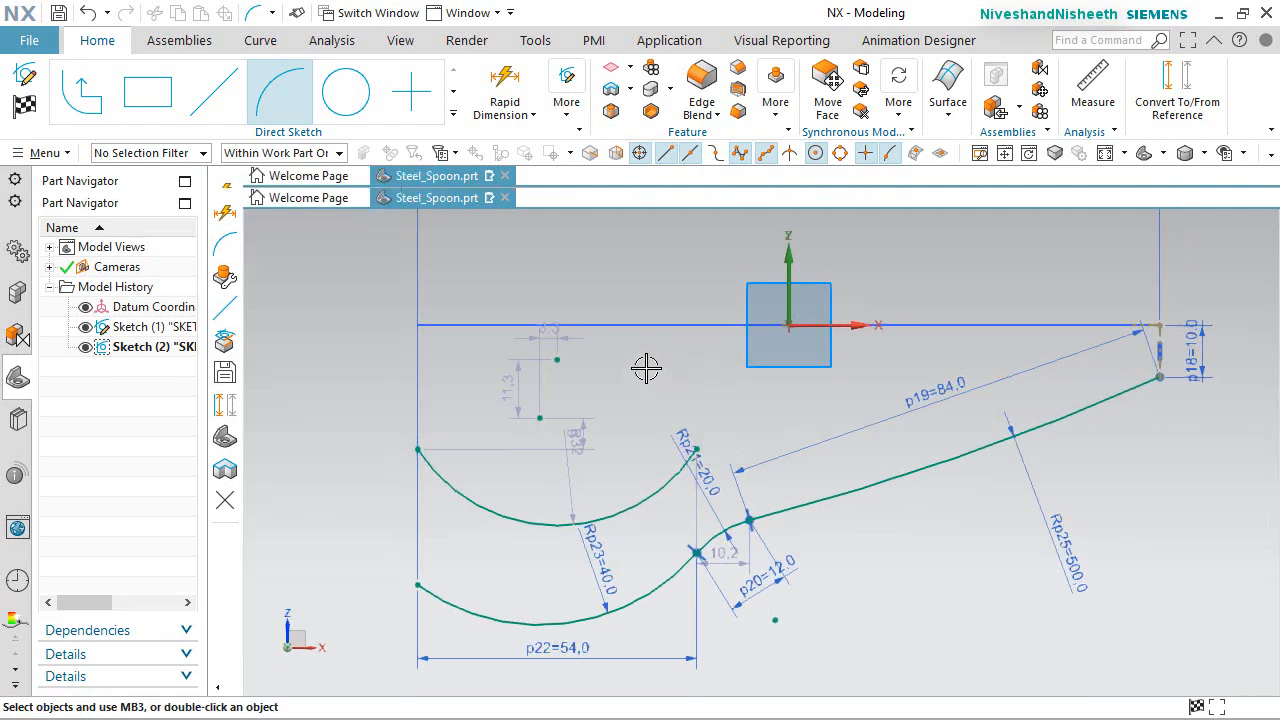
Vertically align the upper arc's centre and both of its end points with those of the bowl arc.
{"action": "left_click", "coordinate": [540, 417]}
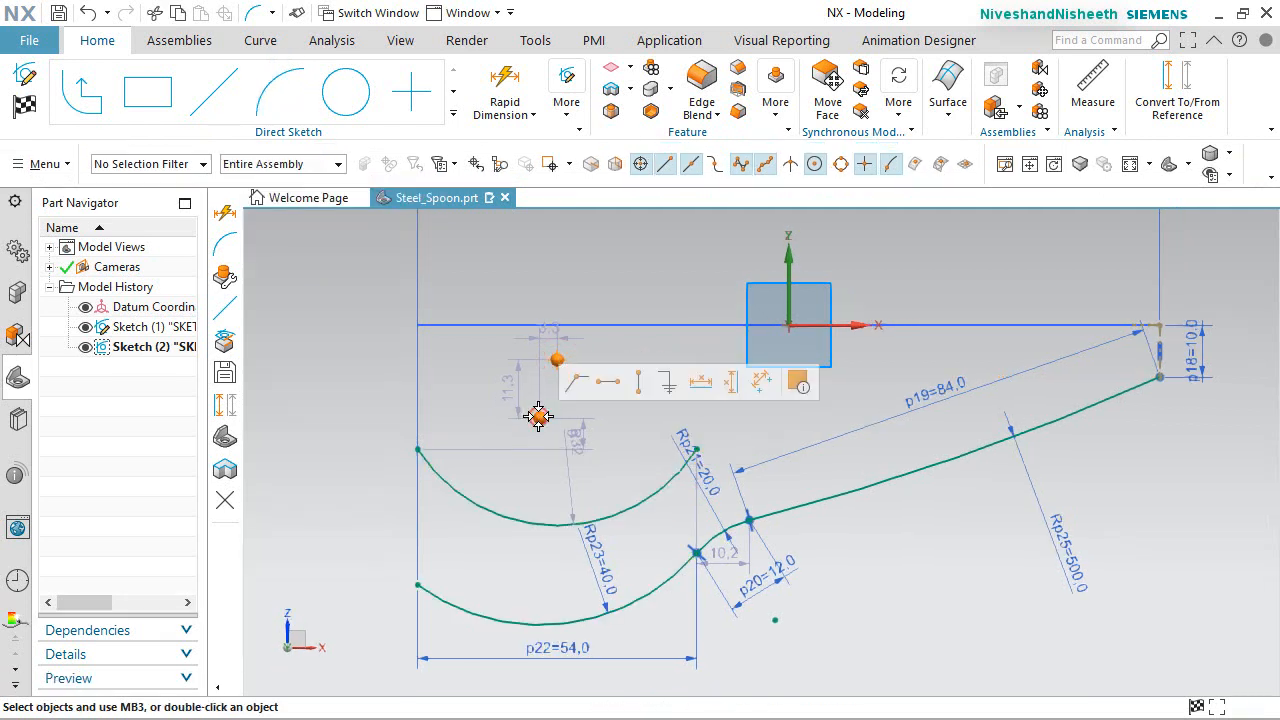
{"action": "left_click", "coordinate": [638, 382]}
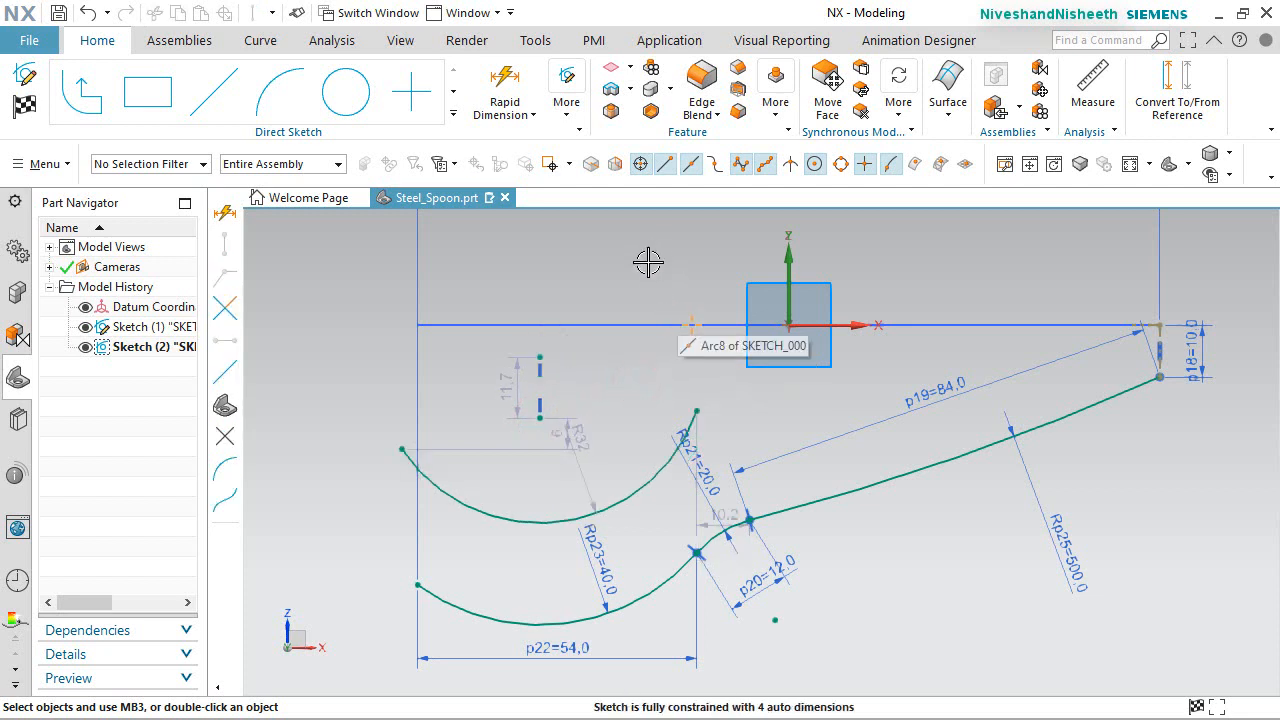
{"action": "left_click", "coordinate": [400, 447]}
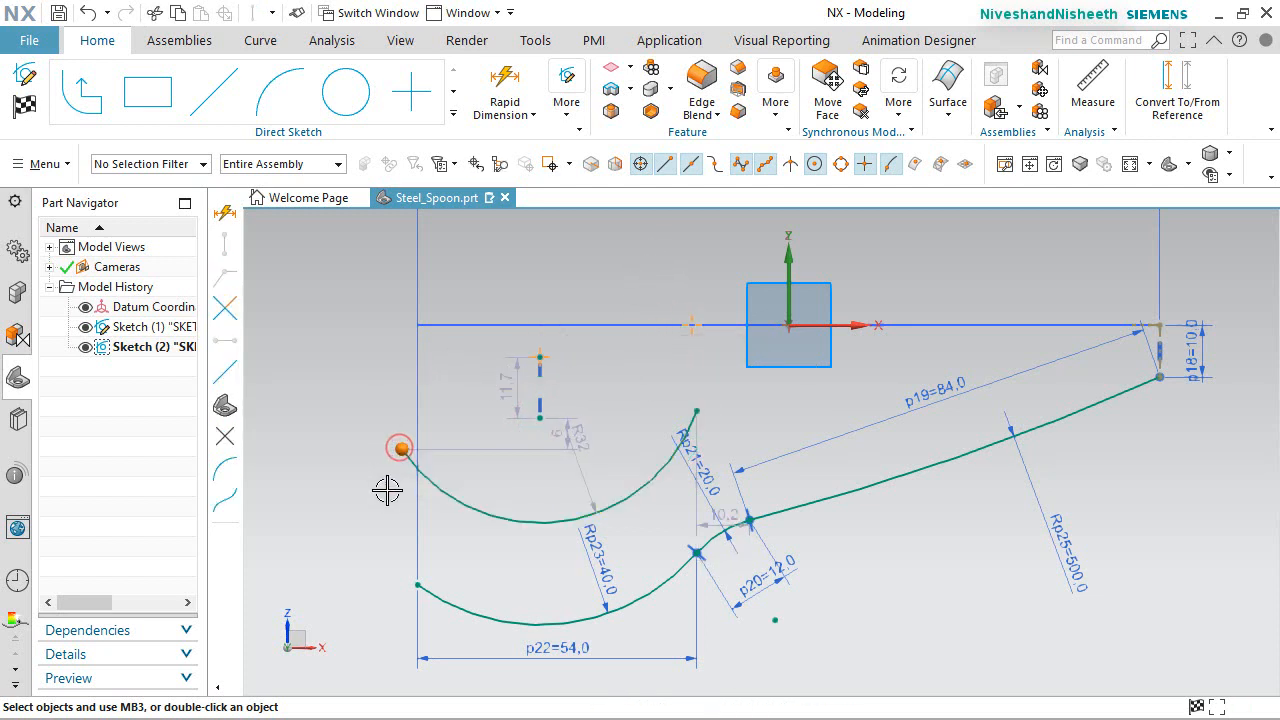
{"action": "left_click", "coordinate": [417, 584]}
{"action": "left_click", "coordinate": [523, 551]}
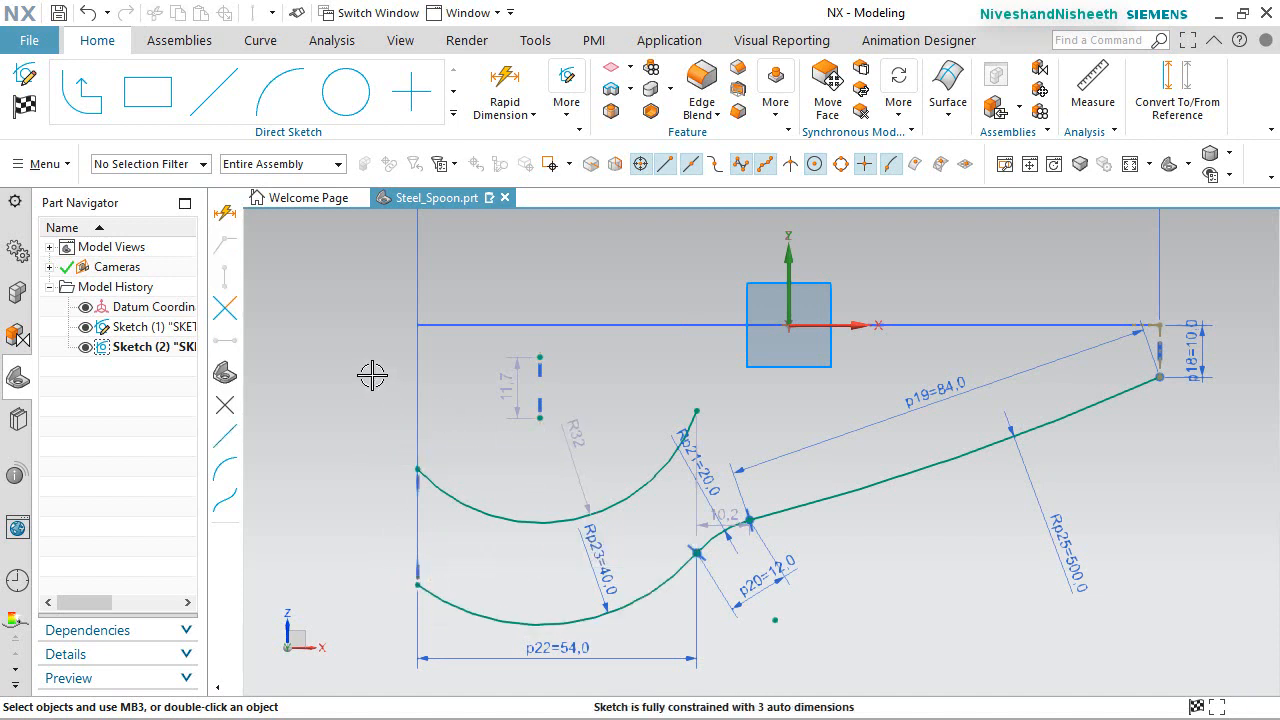
{"action": "left_click", "coordinate": [697, 412]}
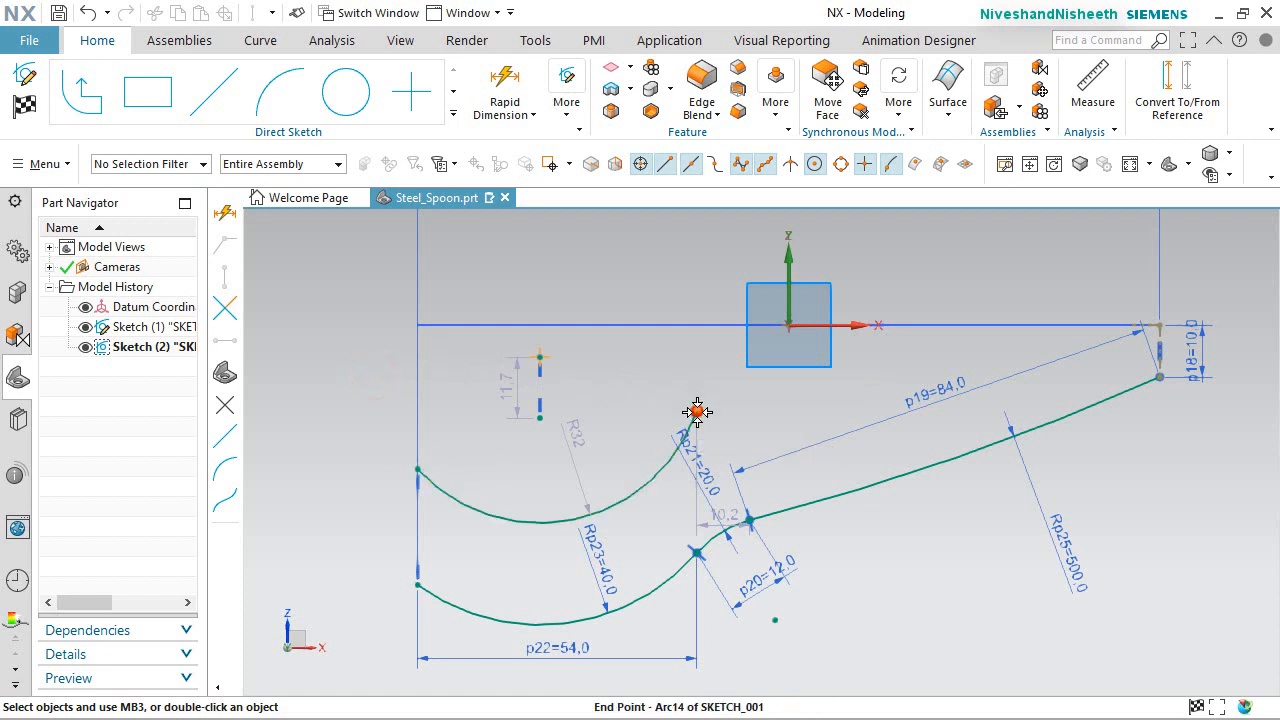
{"action": "left_click", "coordinate": [697, 551]}
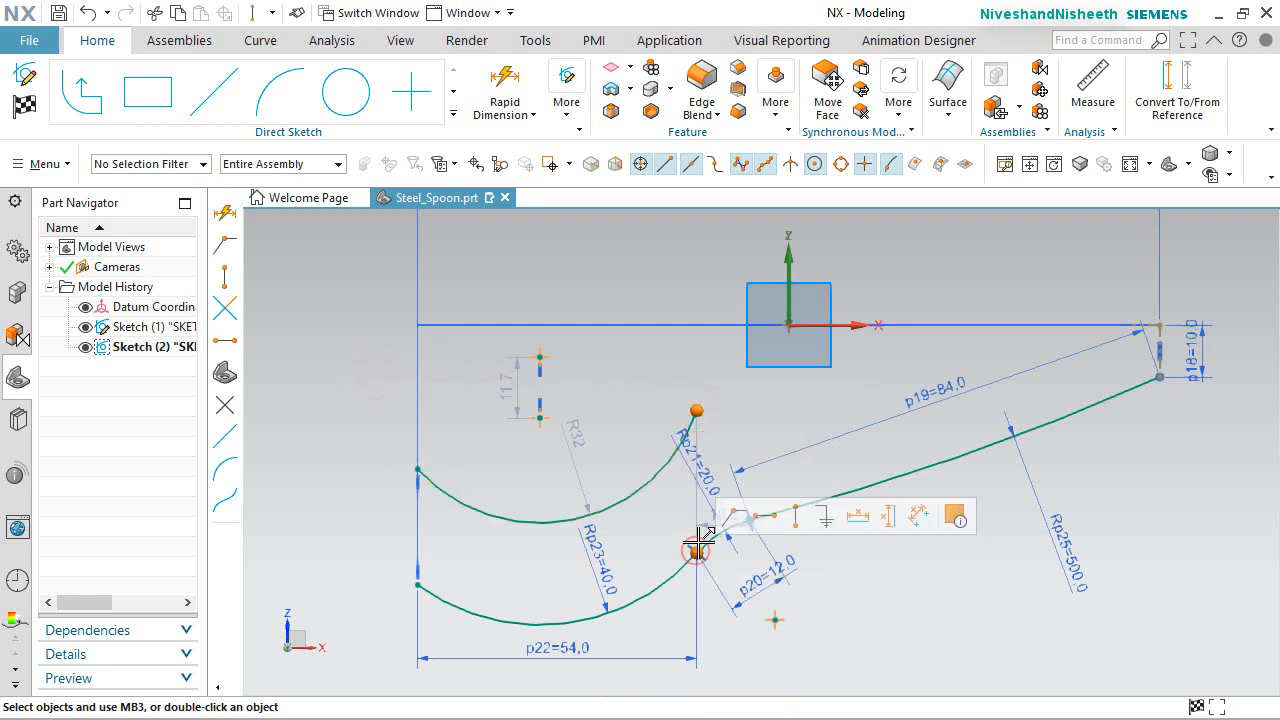
{"action": "left_click", "coordinate": [892, 572]}
Set the upper arc's radius to 40 mm.
{"action": "left_click", "coordinate": [578, 440]}
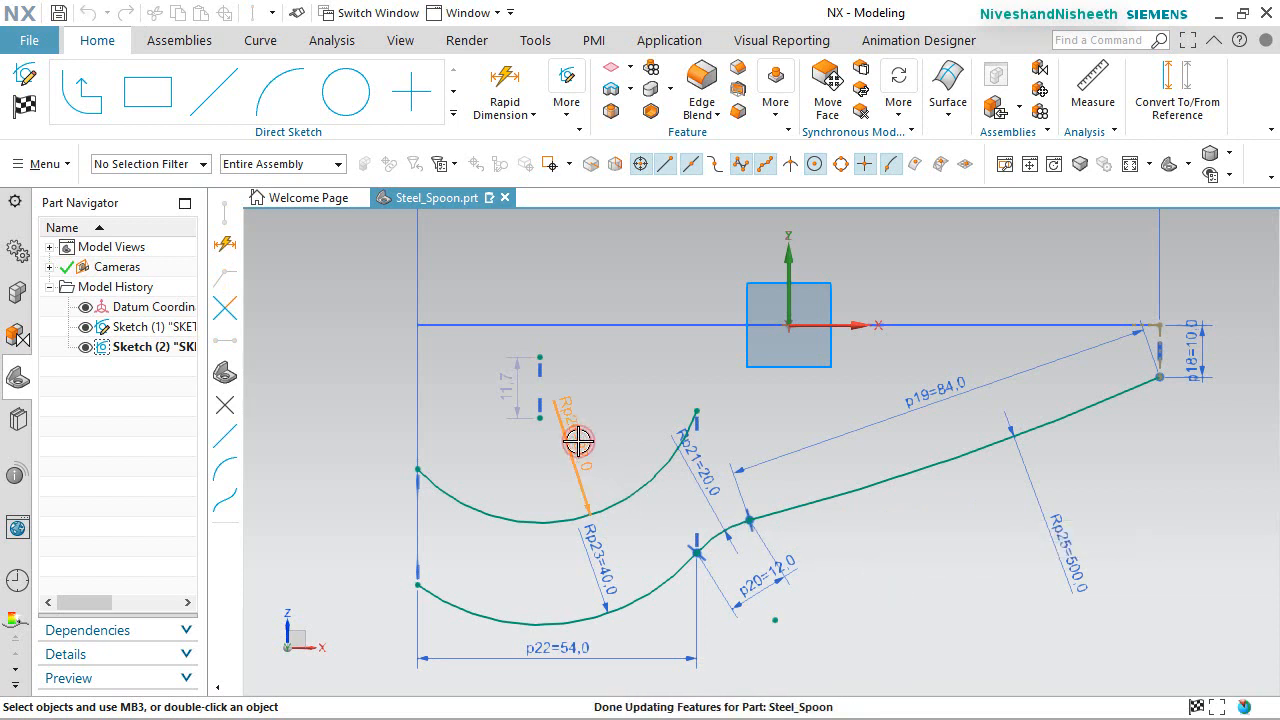
{"action": "type", "text": "4"}
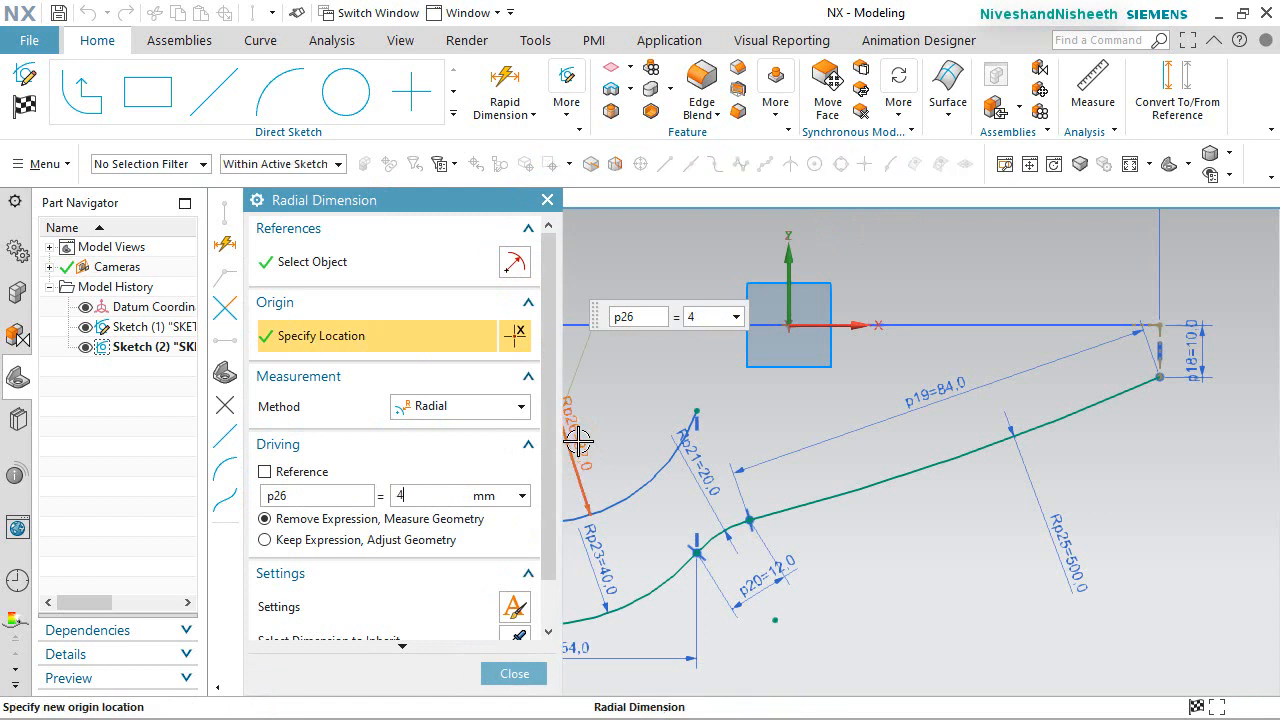
{"action": "type", "text": "0"}
{"action": "key", "text": "Return"}
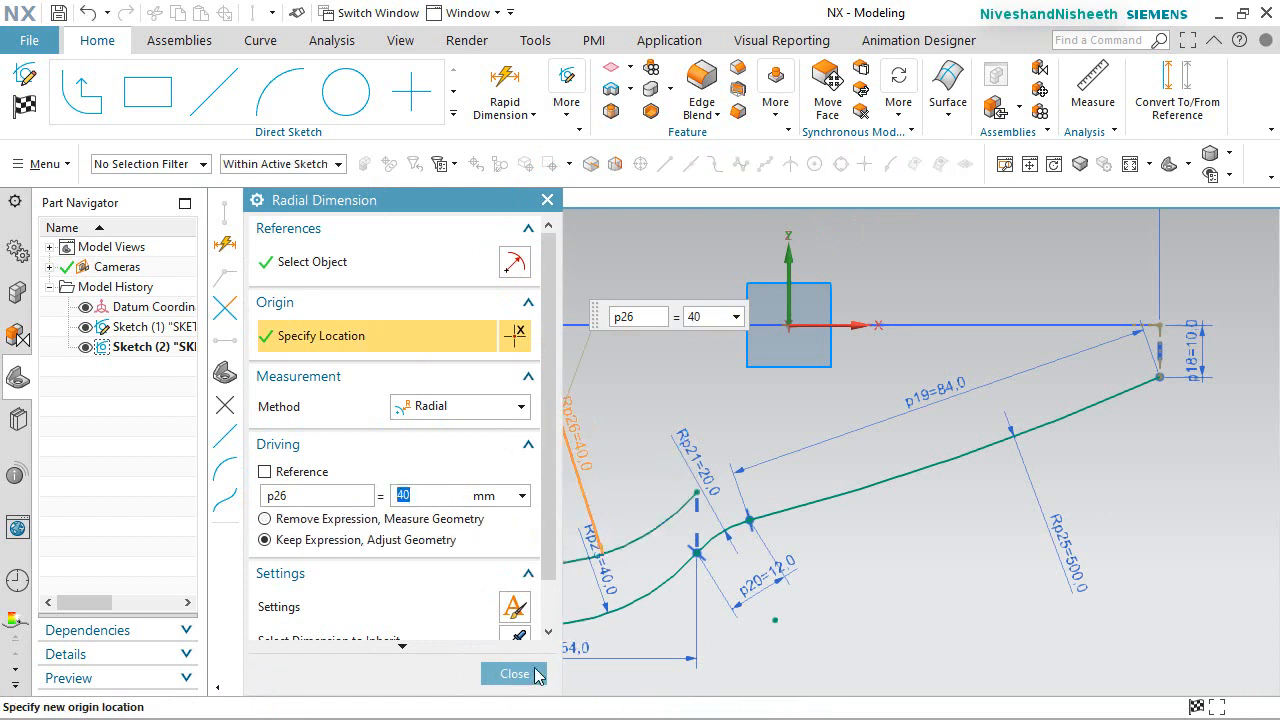
{"action": "left_click", "coordinate": [512, 674]}
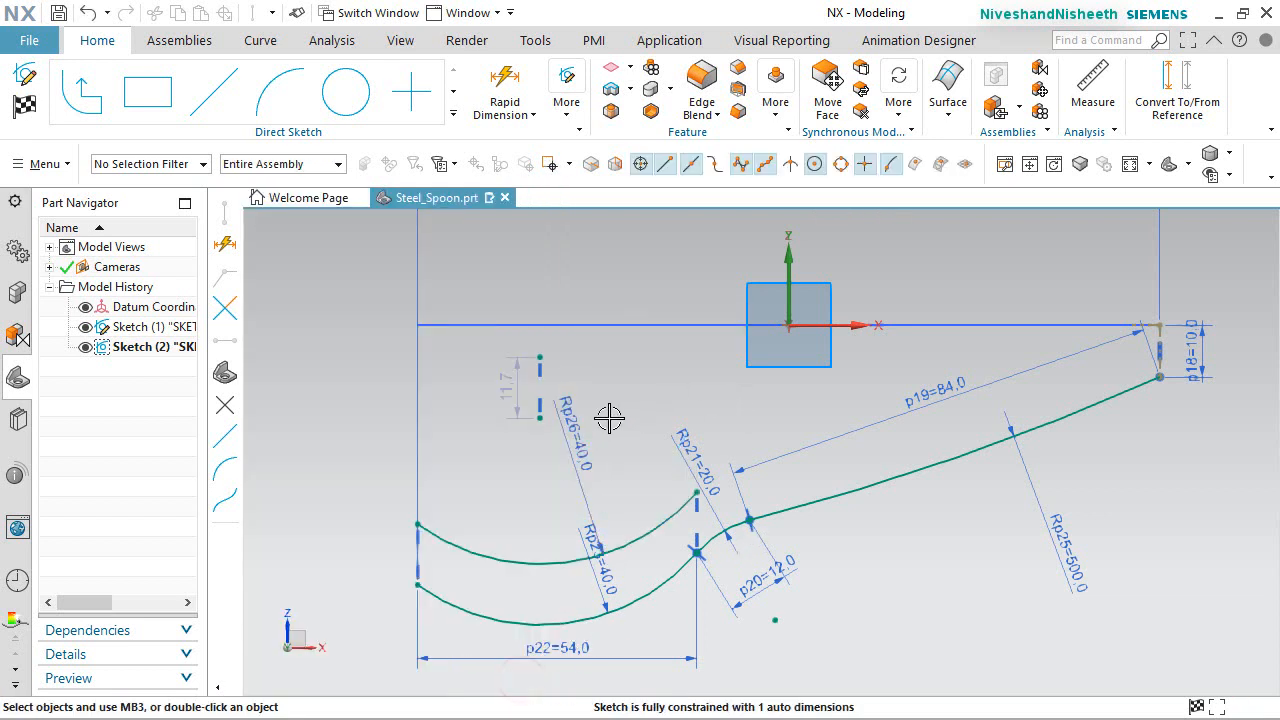
Dimension the vertical distance between the outer end points of the two bowl arcs and set it to 25.2 mm.
{"action": "left_click", "coordinate": [500, 71]}
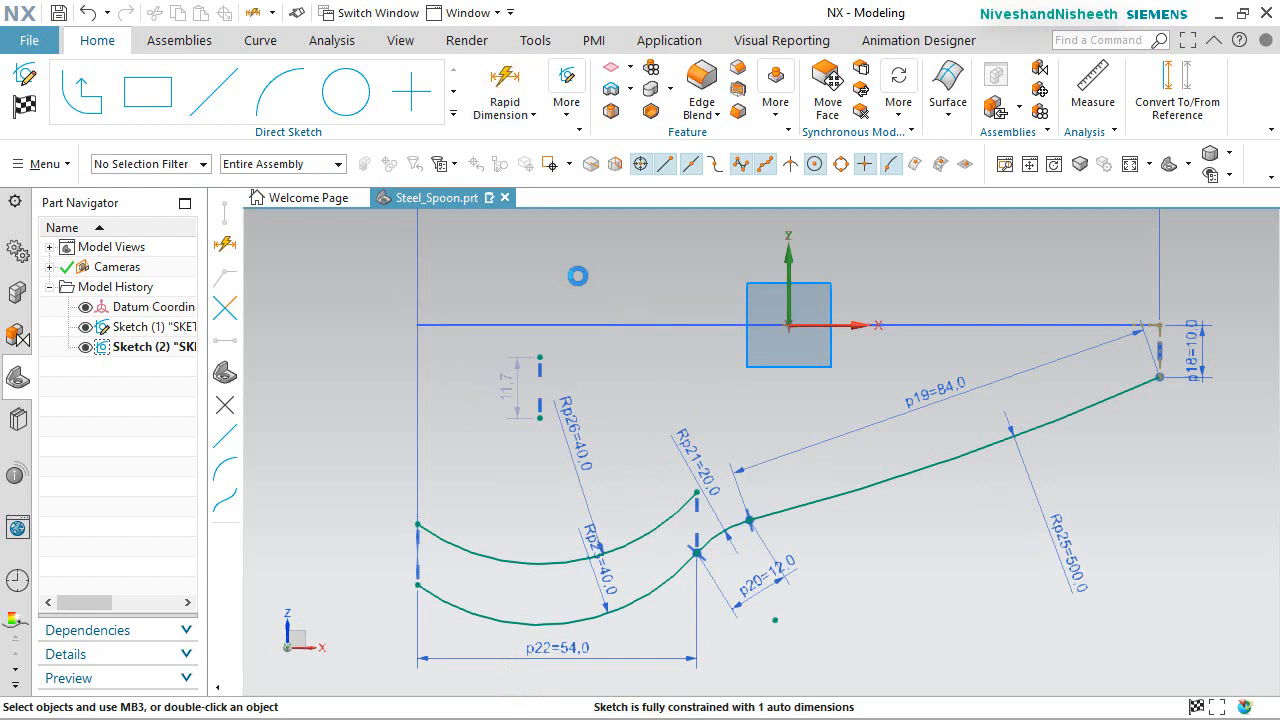
{"action": "scroll", "coordinate": [950, 483], "scroll_direction": "down", "scroll_amount": 2}
{"action": "scroll", "coordinate": [600, 544], "scroll_direction": "up", "scroll_amount": 3}
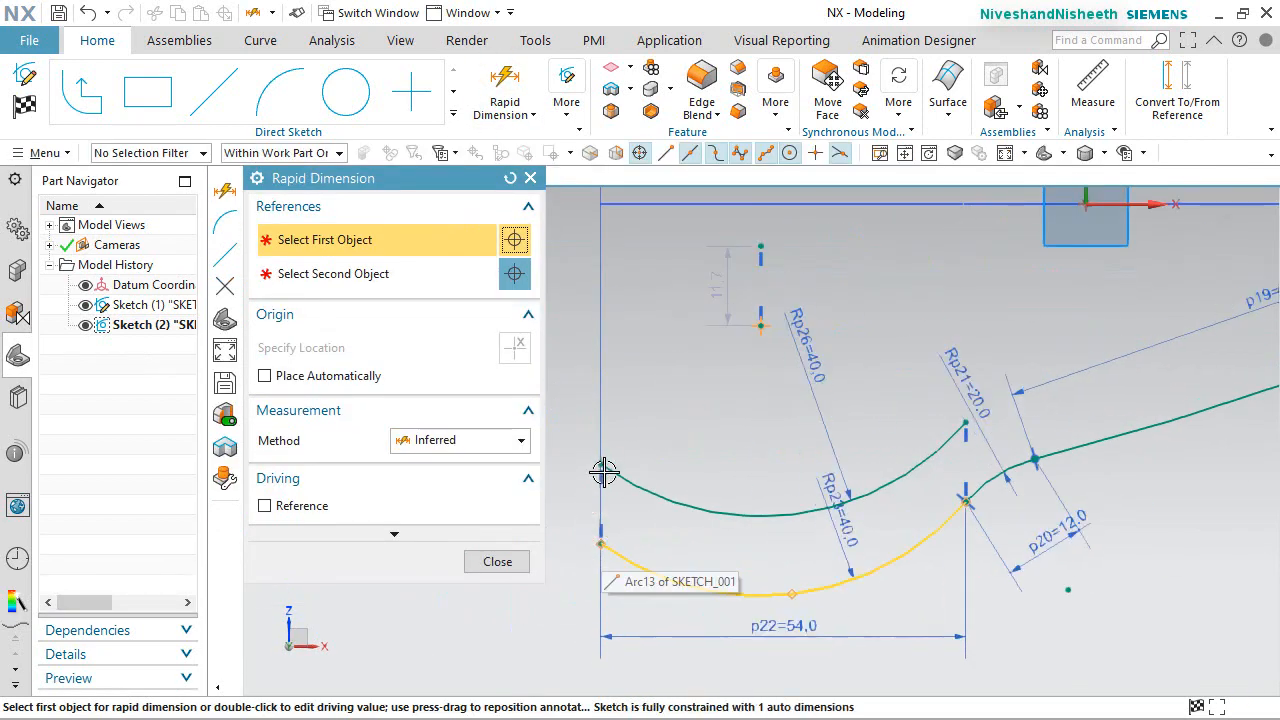
{"action": "left_click", "coordinate": [600, 463]}
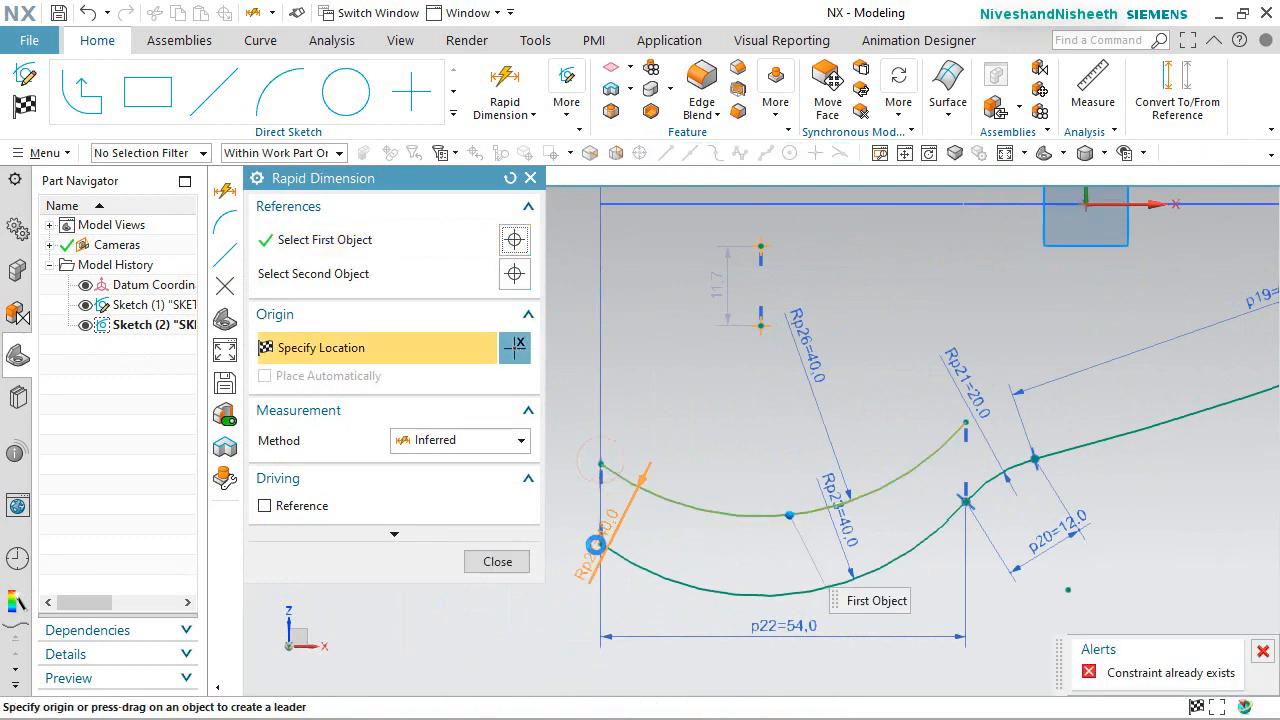
{"action": "left_click", "coordinate": [596, 545]}
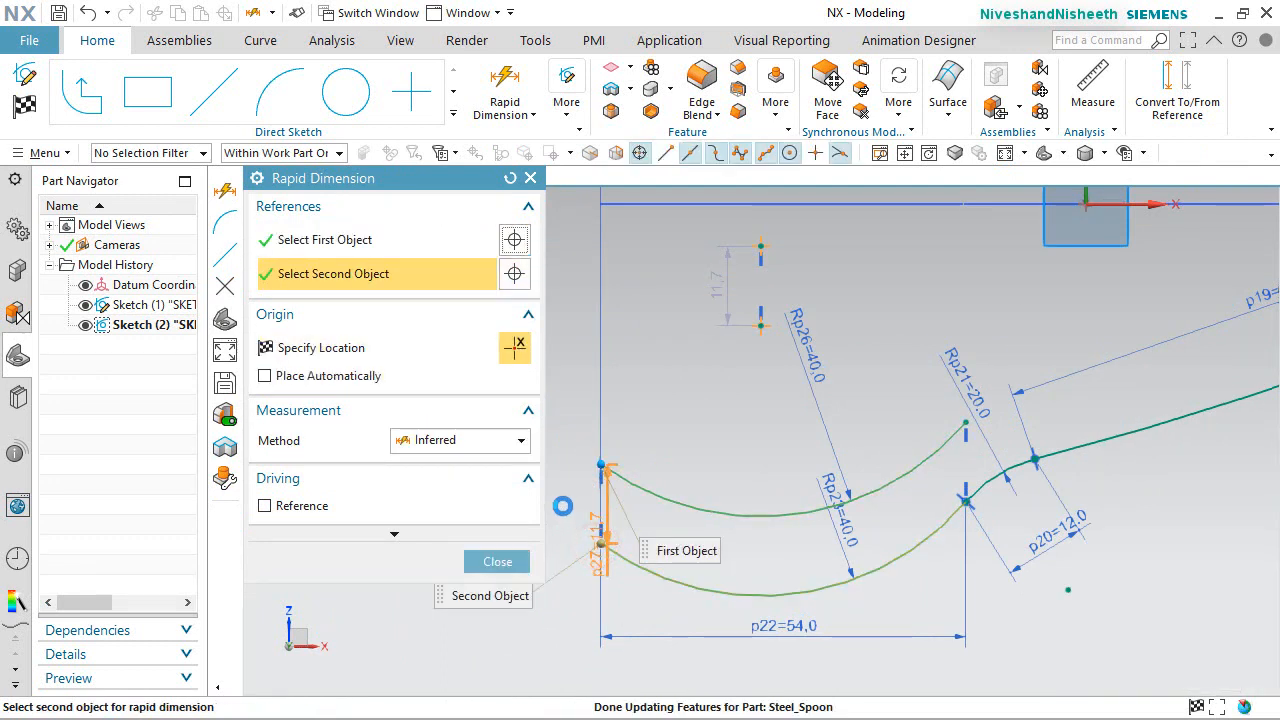
{"action": "left_click", "coordinate": [563, 507]}
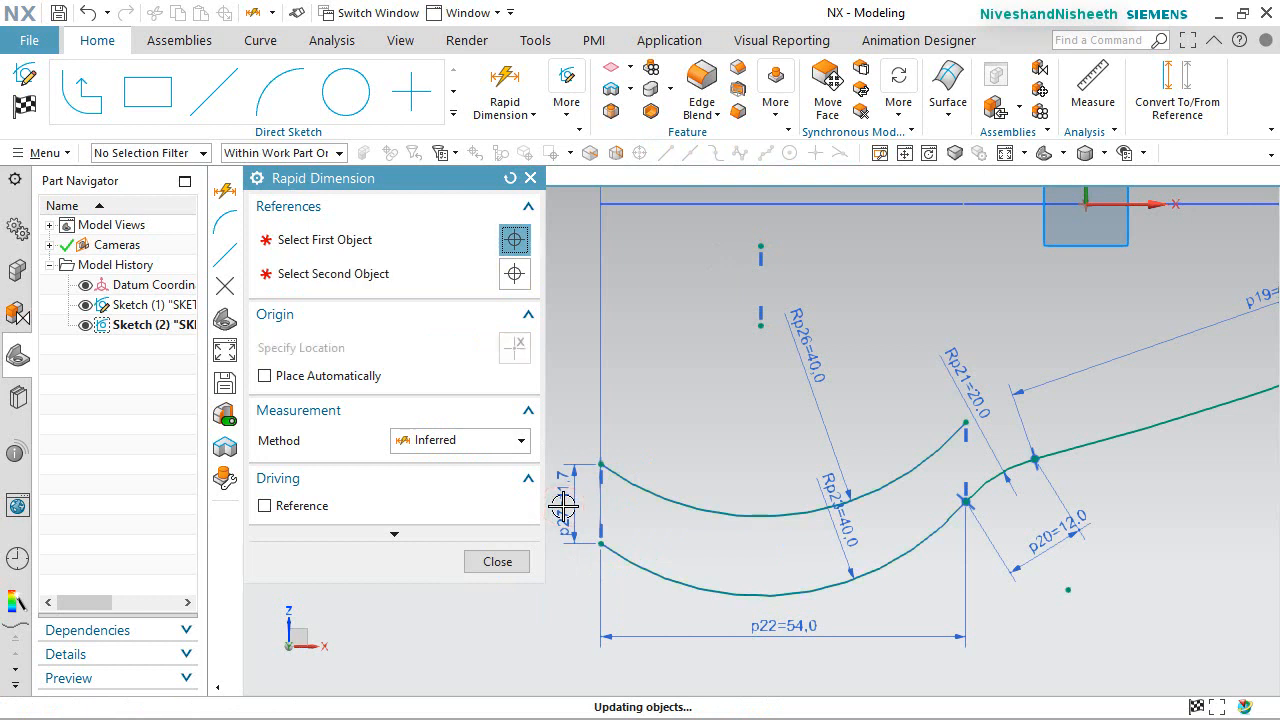
{"action": "type", "text": "25.2"}
{"action": "key", "text": "Return"}
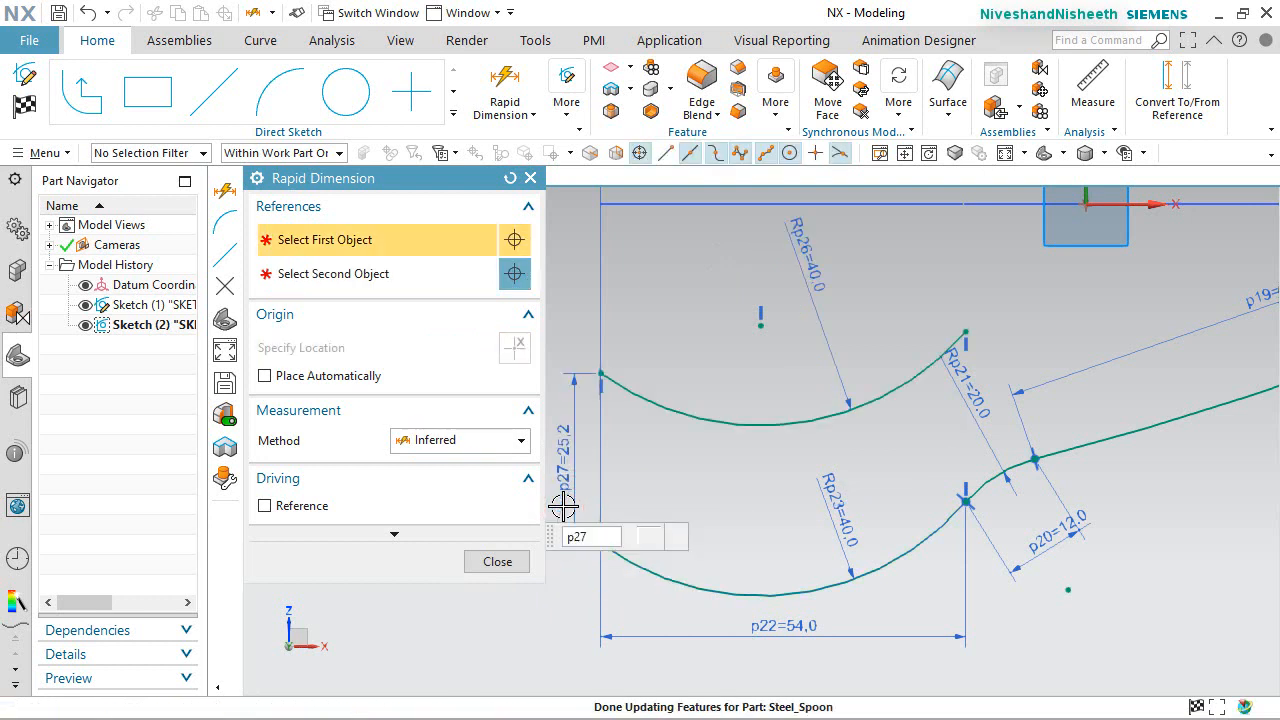
{"action": "left_click", "coordinate": [498, 564]}
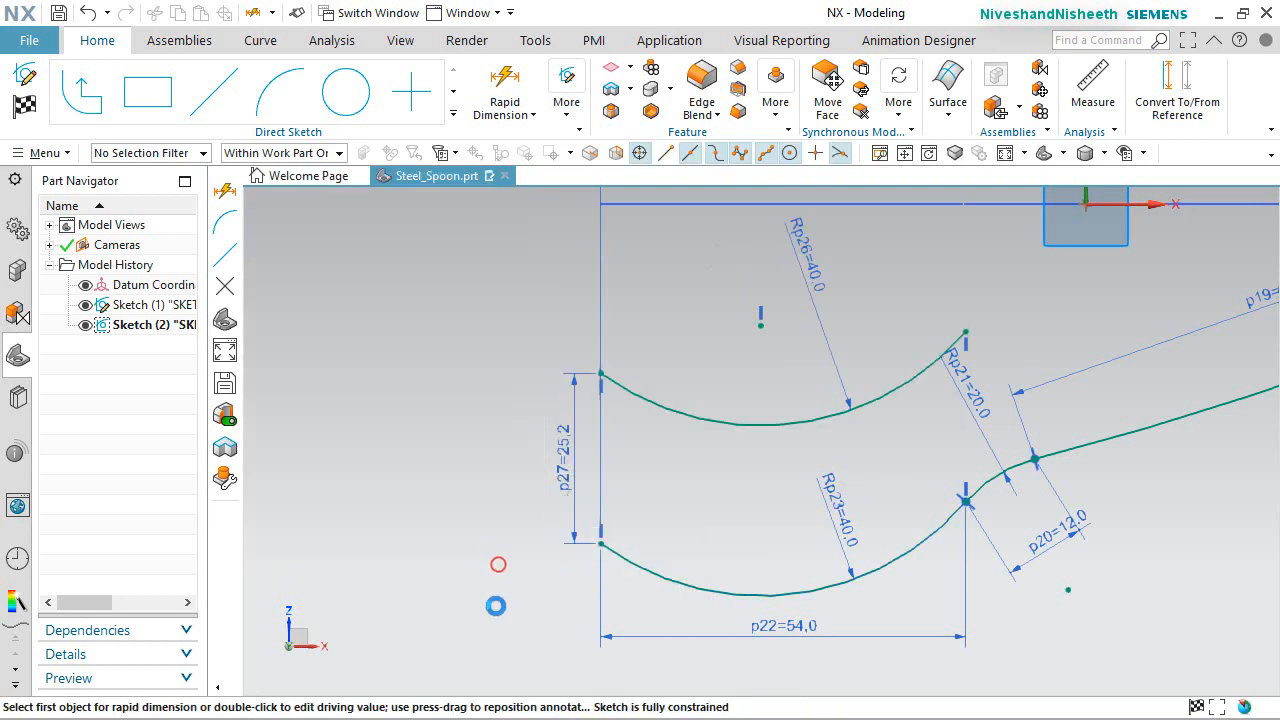
{"action": "left_click", "coordinate": [496, 606]}
Finish the side profile sketch and show both spoon sketches in the isometric view.
{"action": "scroll", "coordinate": [625, 470], "scroll_direction": "down", "scroll_amount": 2}
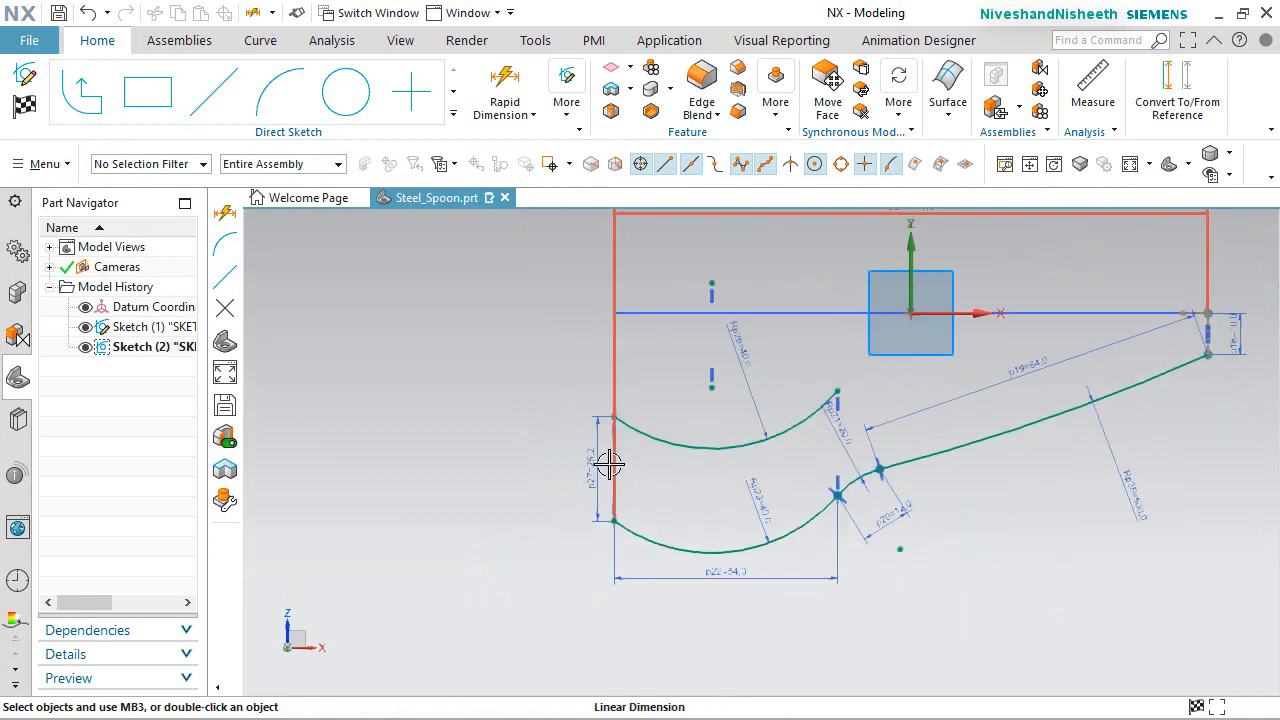
{"action": "scroll", "coordinate": [608, 463], "scroll_direction": "up", "scroll_amount": 1}
{"action": "scroll", "coordinate": [676, 489], "scroll_direction": "down", "scroll_amount": 1}
{"action": "scroll", "coordinate": [624, 487], "scroll_direction": "down", "scroll_amount": 1}
{"action": "scroll", "coordinate": [752, 492], "scroll_direction": "up", "scroll_amount": 1}
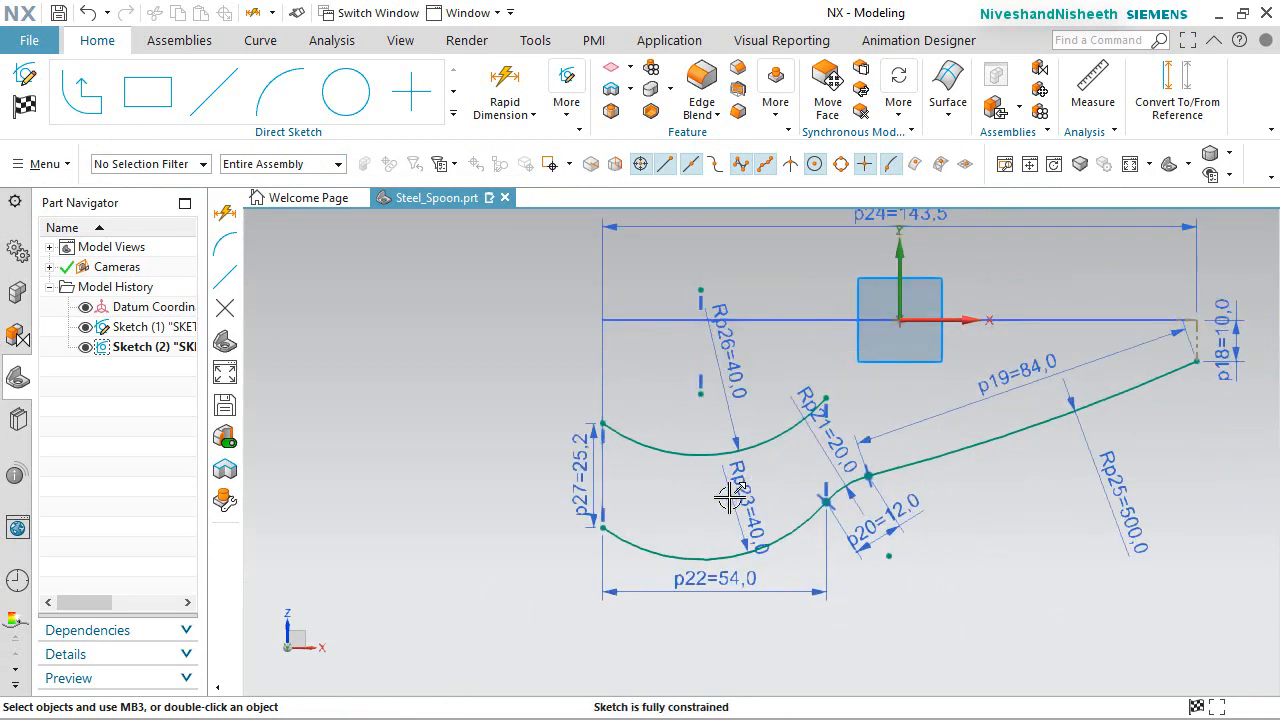
{"action": "mouse_move", "coordinate": [697, 485]}
{"action": "middle_mouse_down"}
{"action": "mouse_move", "coordinate": [757, 517]}
{"action": "mouse_move", "coordinate": [717, 514]}
{"action": "mouse_move", "coordinate": [623, 560]}
{"action": "mouse_move", "coordinate": [600, 557]}
{"action": "mouse_move", "coordinate": [716, 521]}
{"action": "mouse_move", "coordinate": [706, 517]}
{"action": "middle_mouse_up"}
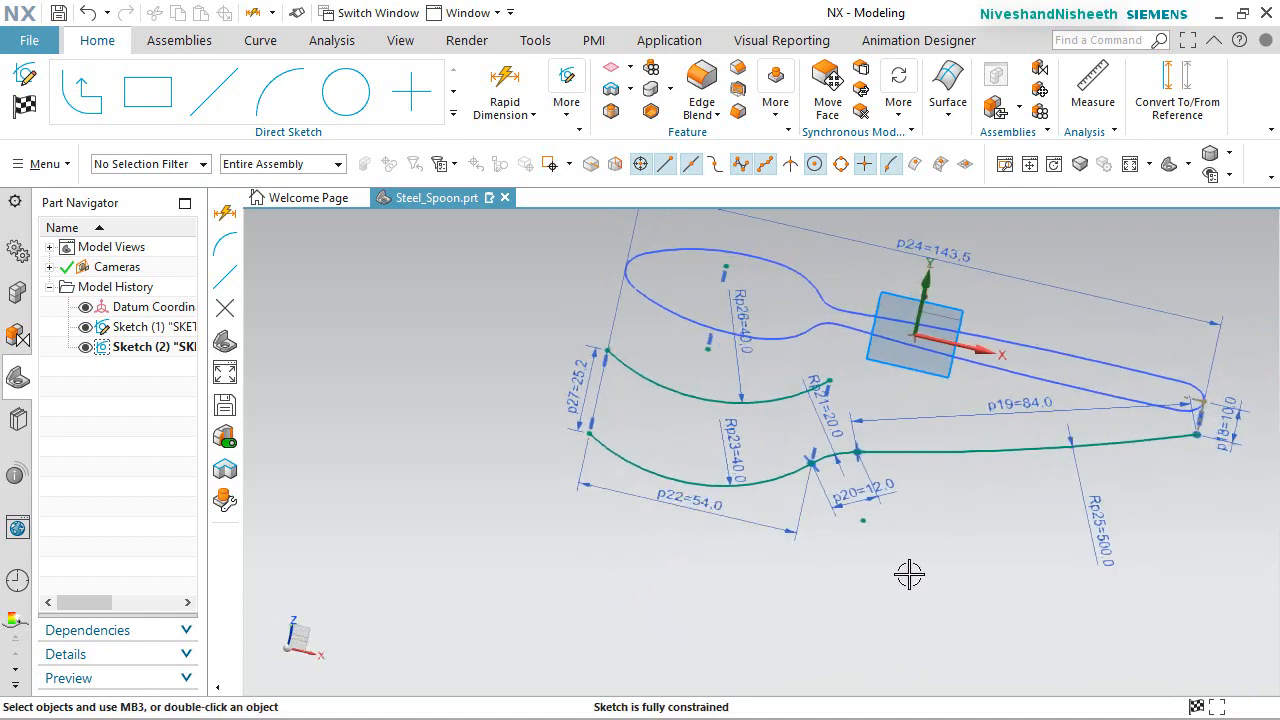
{"action": "right_click_drag", "start_coordinate": [897, 574], "coordinate": [874, 570]}
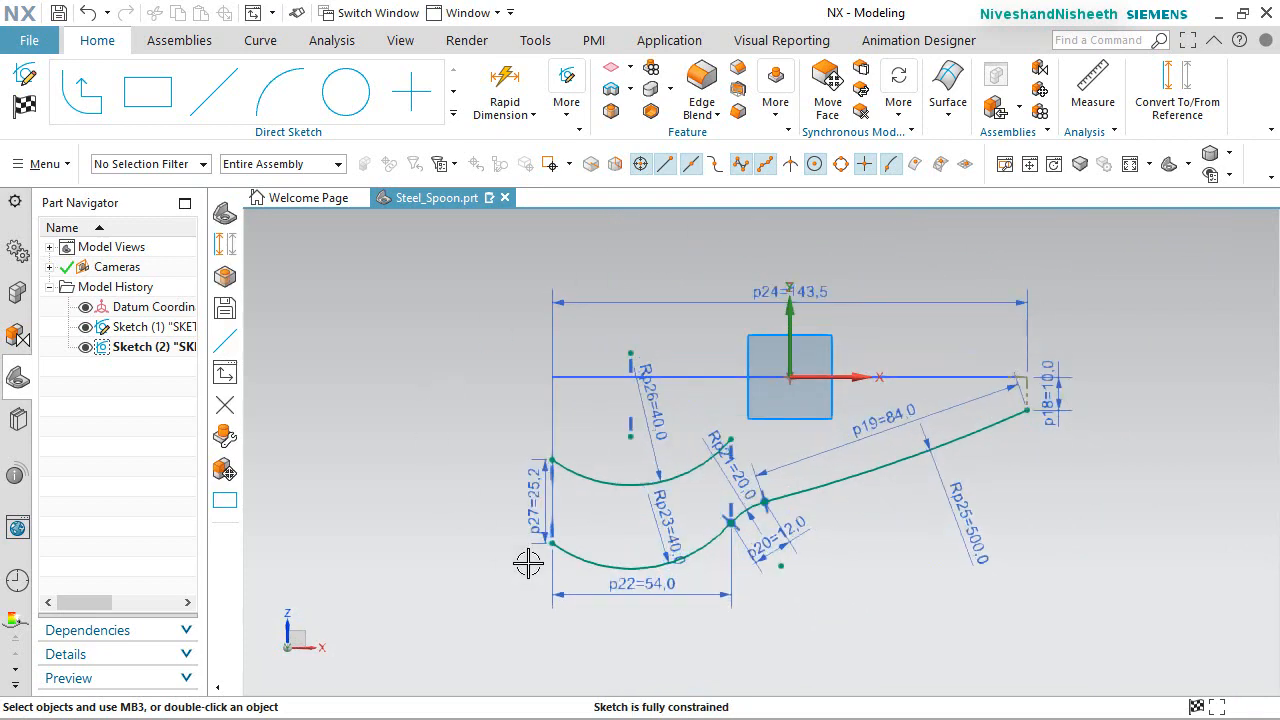
{"action": "right_click", "coordinate": [1120, 285]}
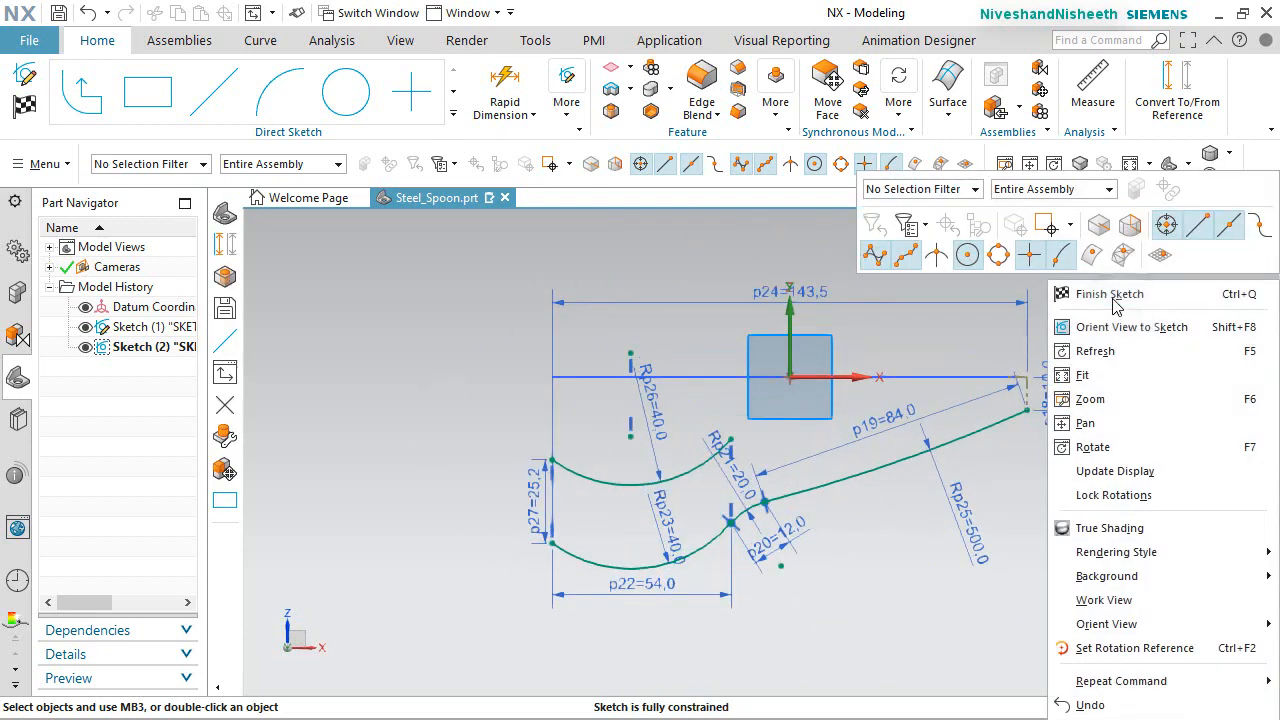
{"action": "left_click", "coordinate": [1112, 296]}
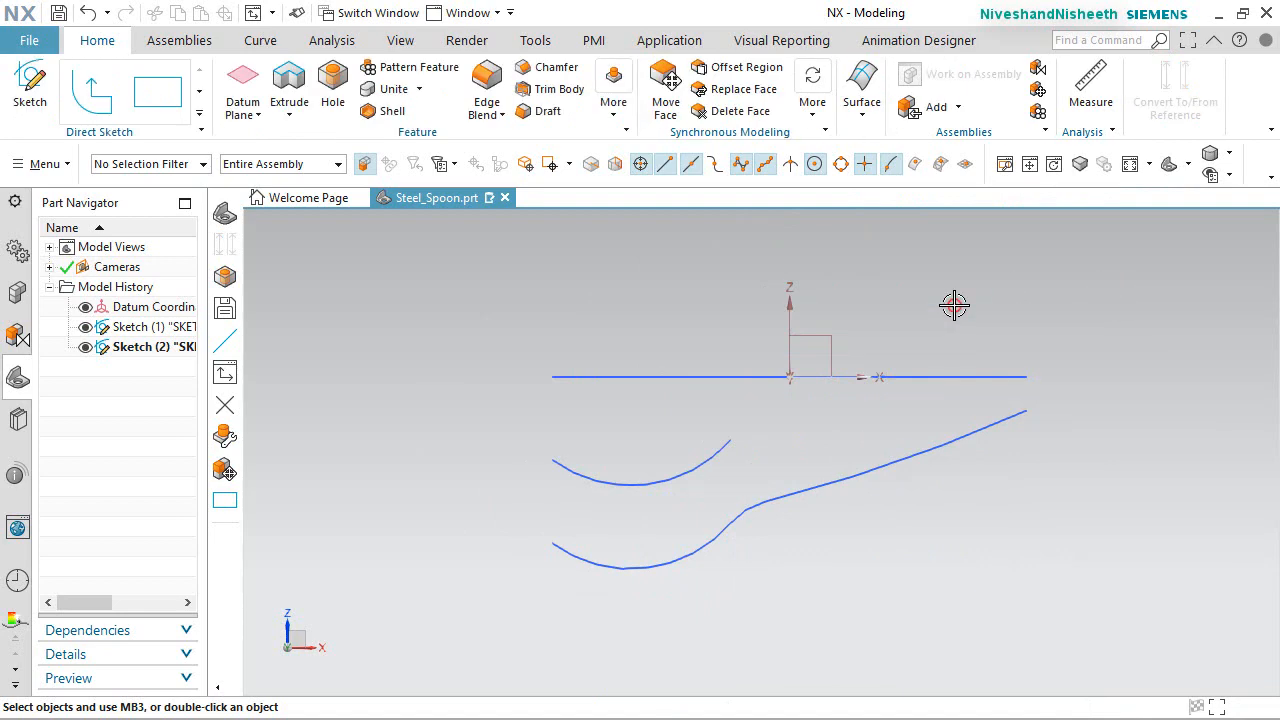
{"action": "key", "text": "End"}
{"action": "scroll", "coordinate": [891, 371], "scroll_direction": "up", "scroll_amount": 1}
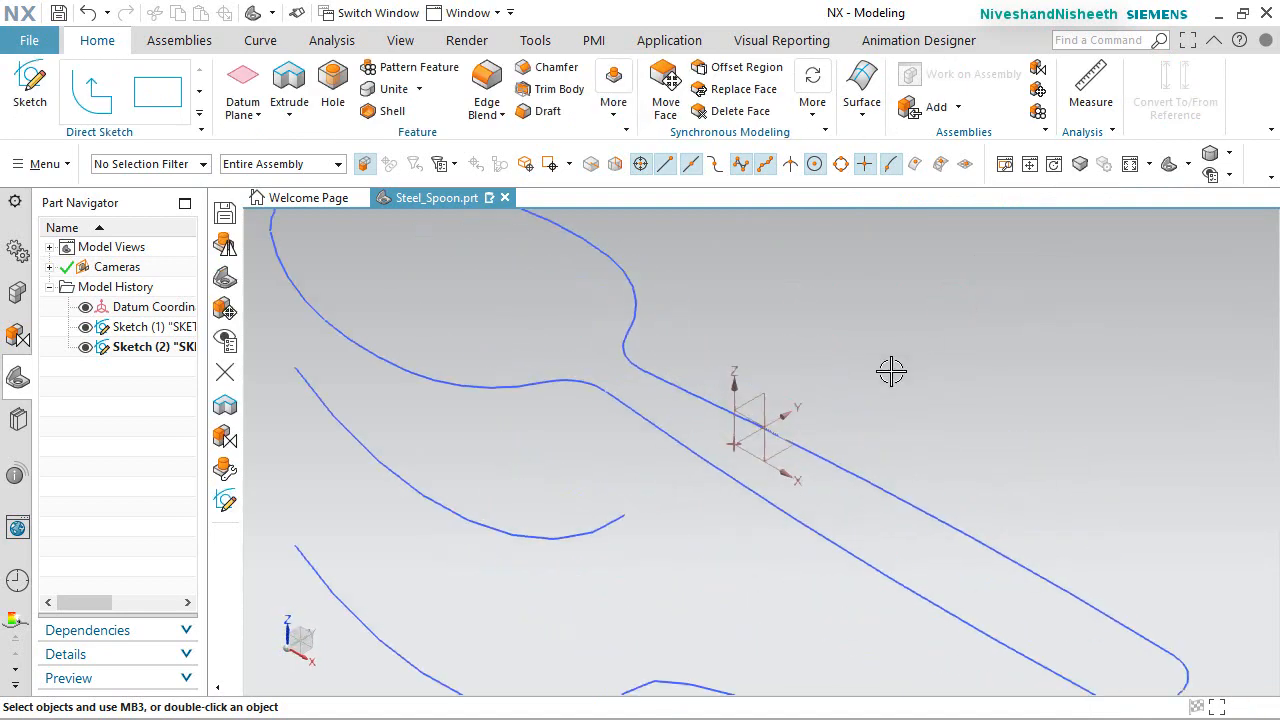
{"action": "scroll", "coordinate": [891, 371], "scroll_direction": "down", "scroll_amount": 2}
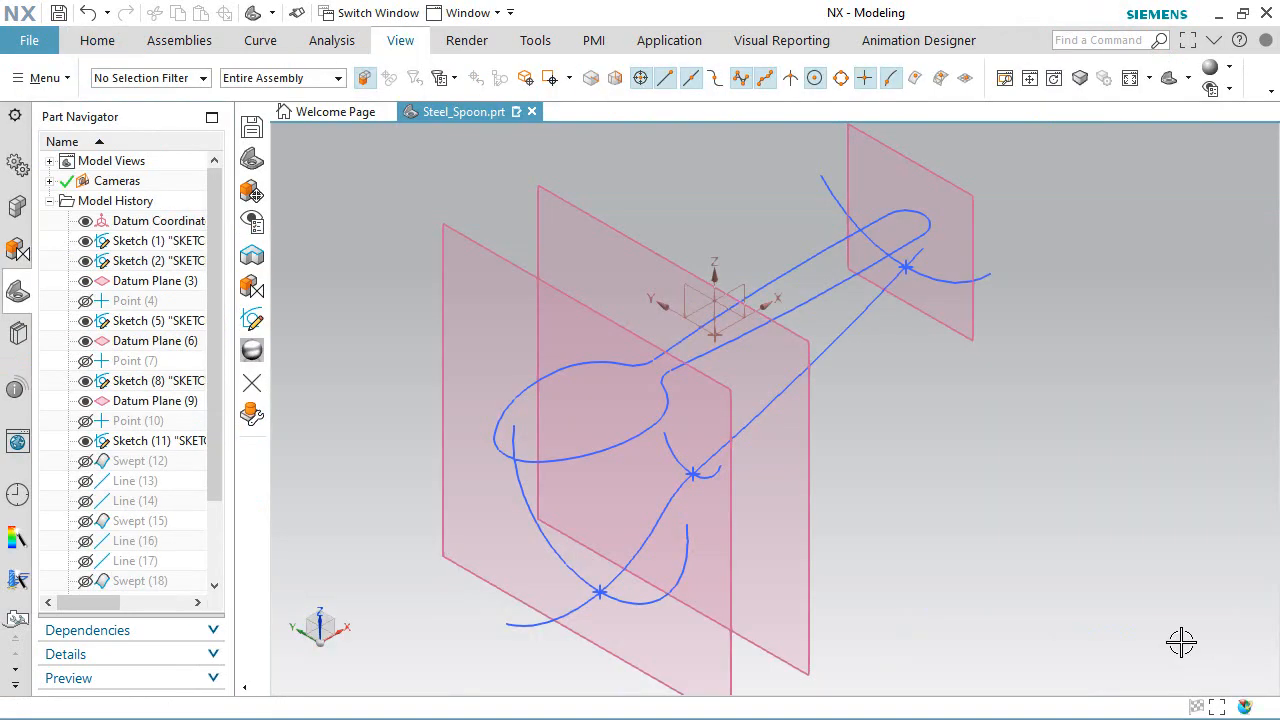
Examine the datum planes, cross-section sketches and thickened body of the completed spoon model.
{"action": "right_click", "coordinate": [1157, 630]}
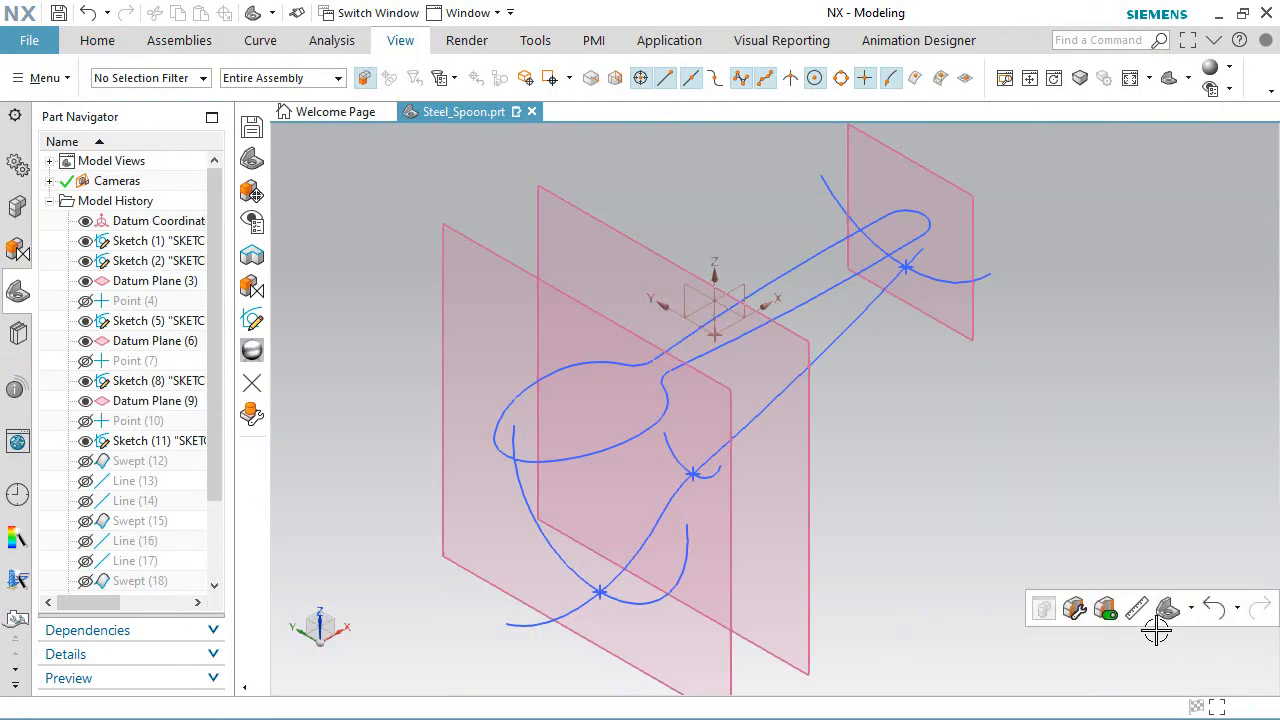
{"action": "mouse_move", "coordinate": [773, 513]}
{"action": "middle_mouse_down"}
{"action": "mouse_move", "coordinate": [720, 457]}
{"action": "mouse_move", "coordinate": [694, 452]}
{"action": "mouse_move", "coordinate": [646, 474]}
{"action": "mouse_move", "coordinate": [751, 514]}
{"action": "mouse_move", "coordinate": [754, 542]}
{"action": "mouse_move", "coordinate": [731, 549]}
{"action": "mouse_move", "coordinate": [723, 526]}
{"action": "mouse_move", "coordinate": [869, 423]}
{"action": "middle_mouse_up"}
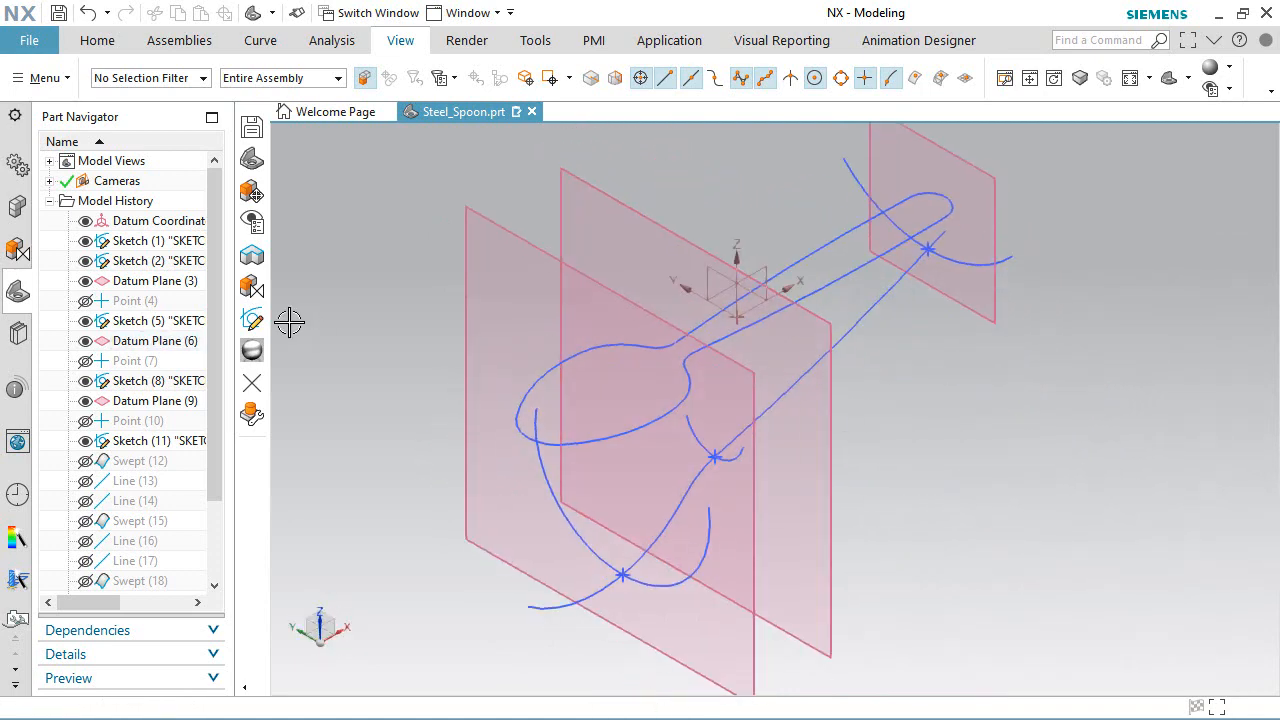
{"action": "left_click", "coordinate": [180, 285]}
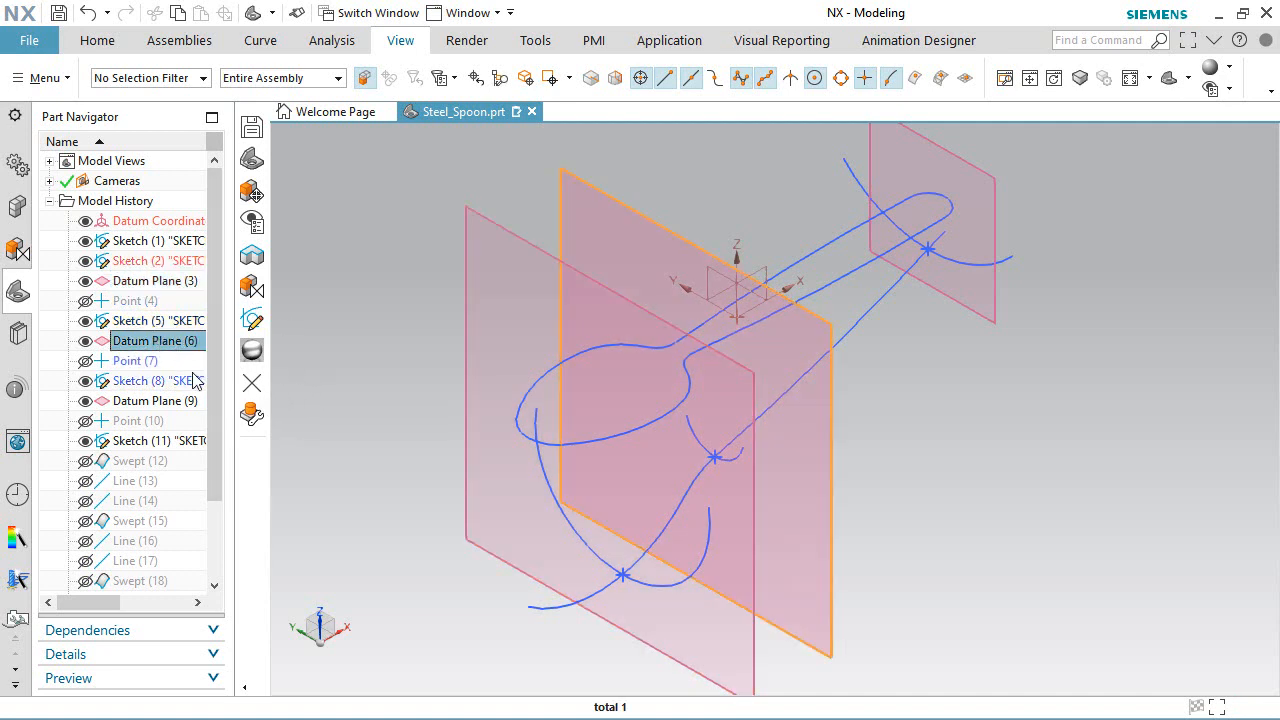
{"action": "left_click", "coordinate": [179, 405]}
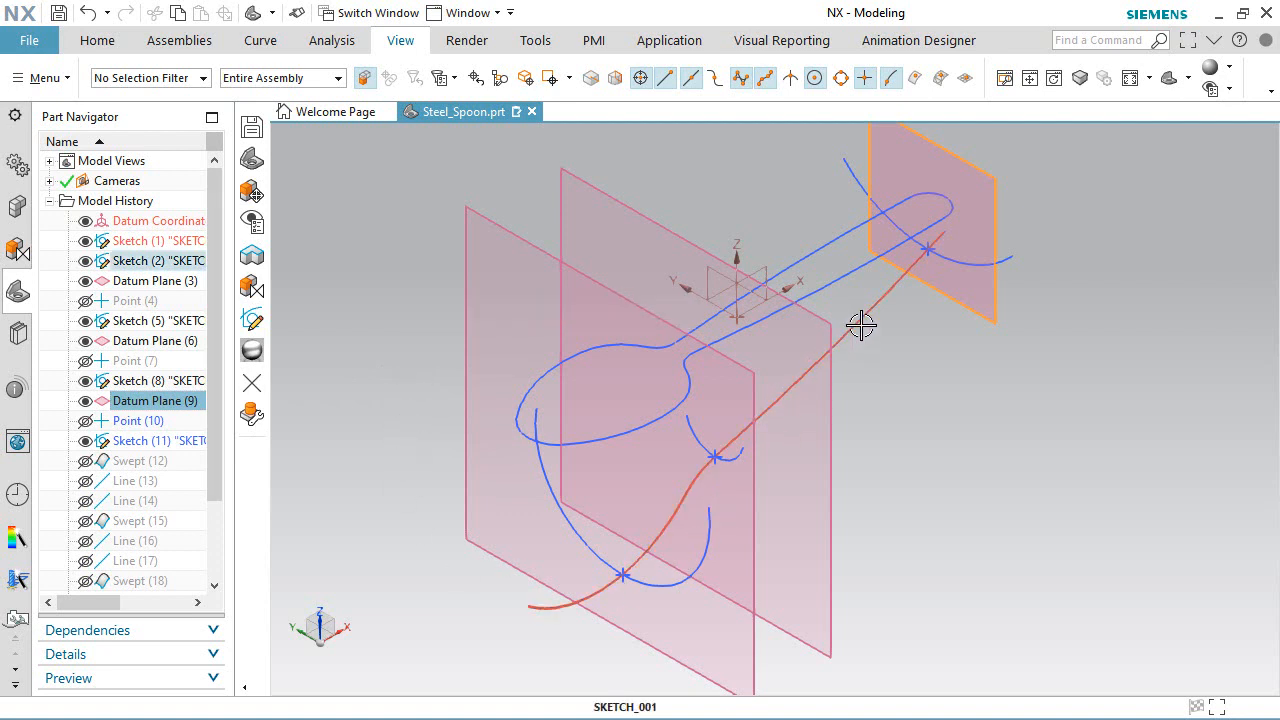
{"action": "key", "text": "Escape"}
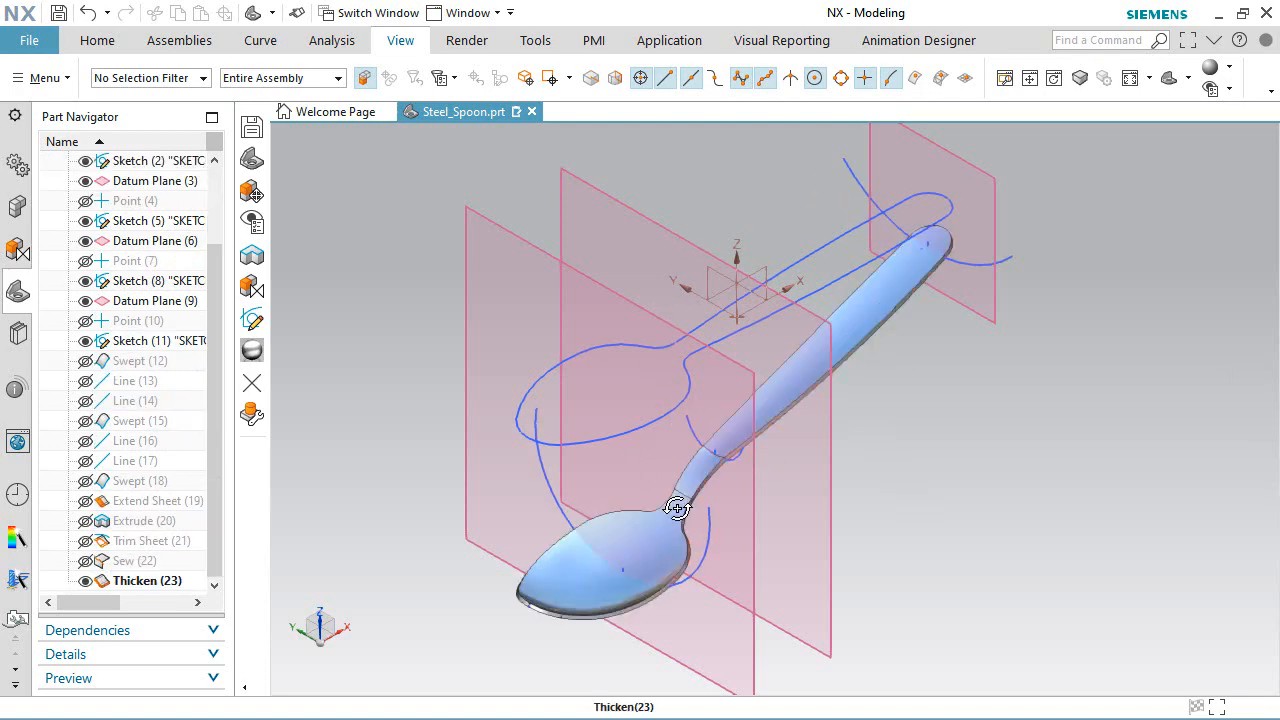
{"action": "middle_click_drag", "start_coordinate": [677, 508], "coordinate": [706, 486]}
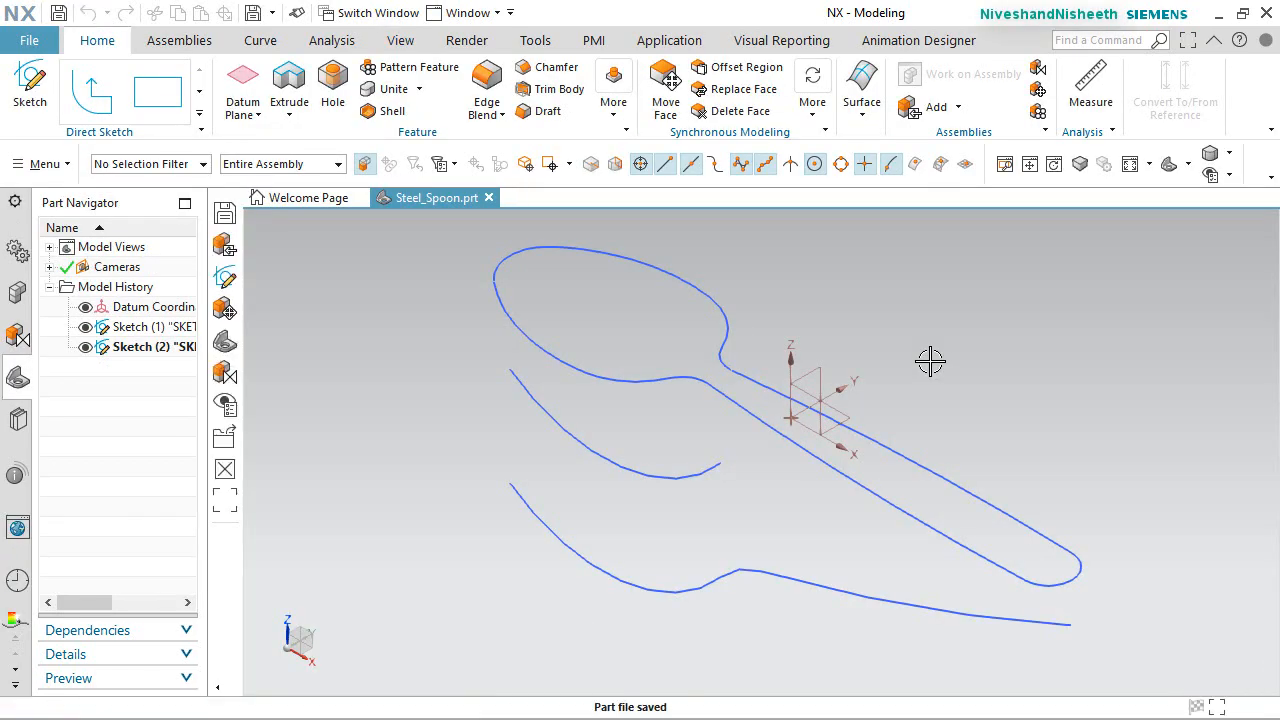
Create an At Distance datum plane offset 39.25 mm from the YZ plane of the datum coordinate system, towards the spoon bowl.
{"action": "left_click", "coordinate": [291, 628]}
{"action": "type", "text": "9"}
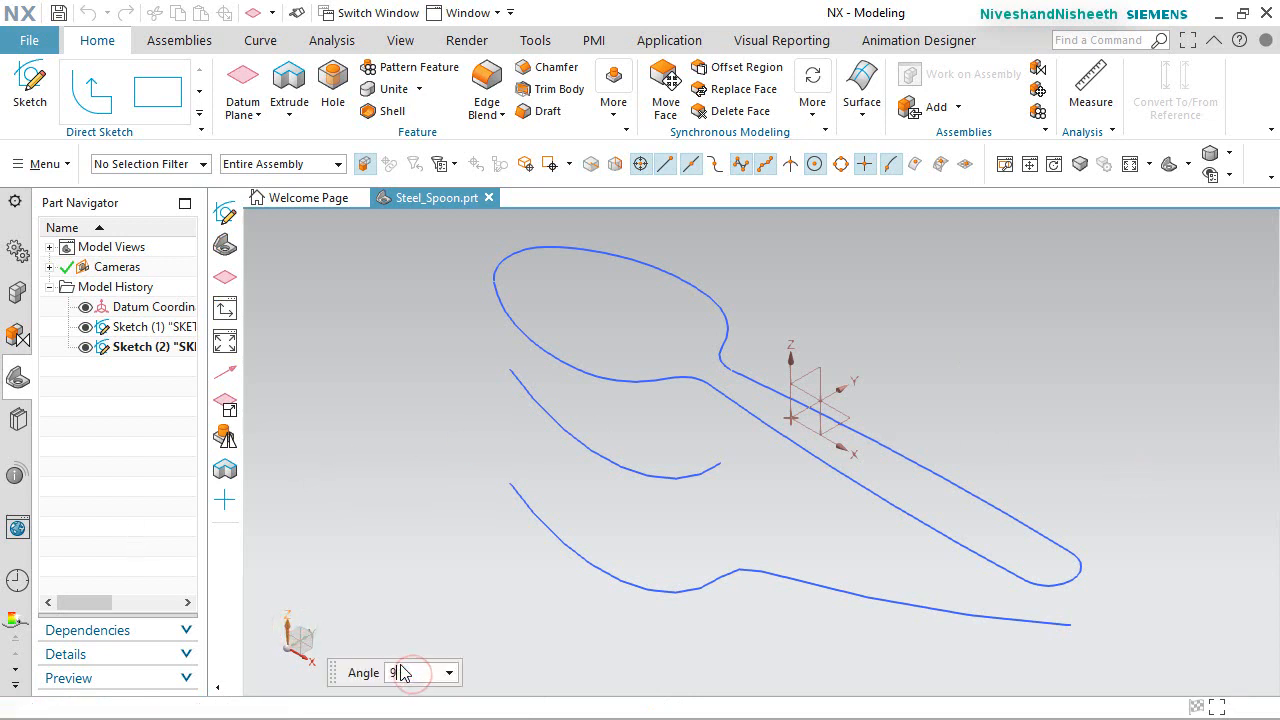
{"action": "type", "text": "0"}
{"action": "key", "text": "Return"}
{"action": "middle_click", "coordinate": [428, 326]}
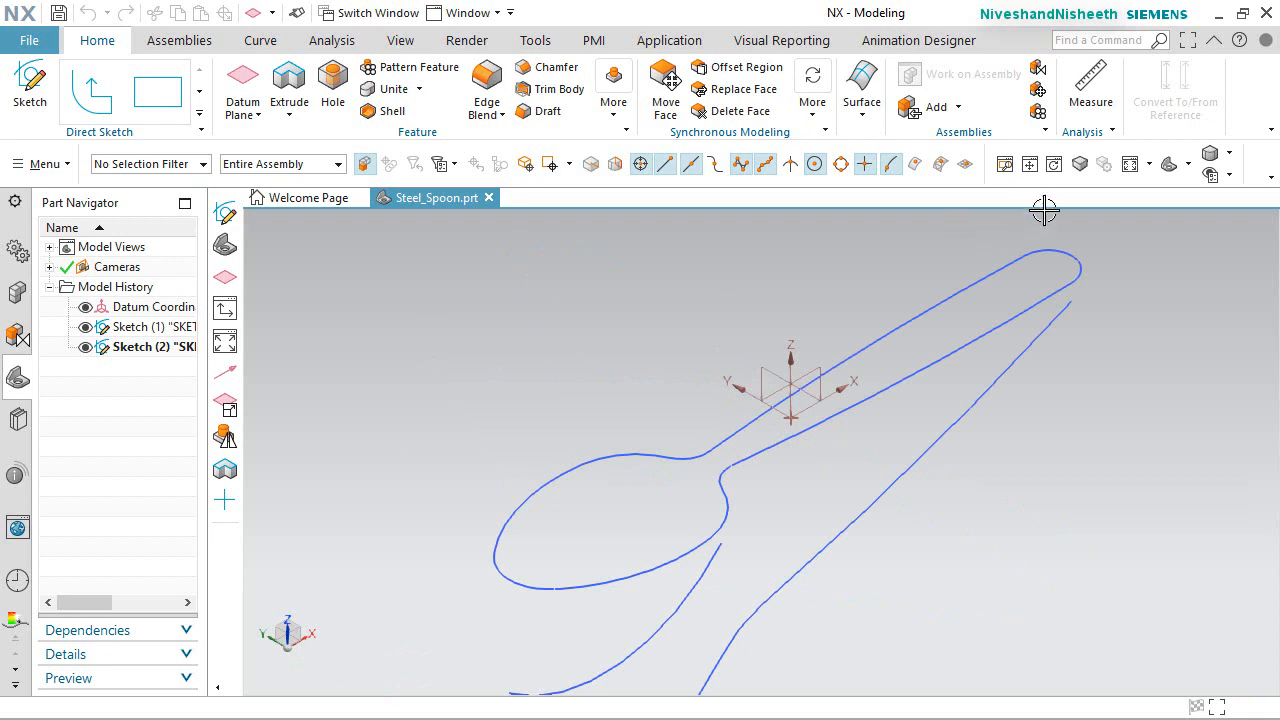
{"action": "left_click", "coordinate": [1129, 164]}
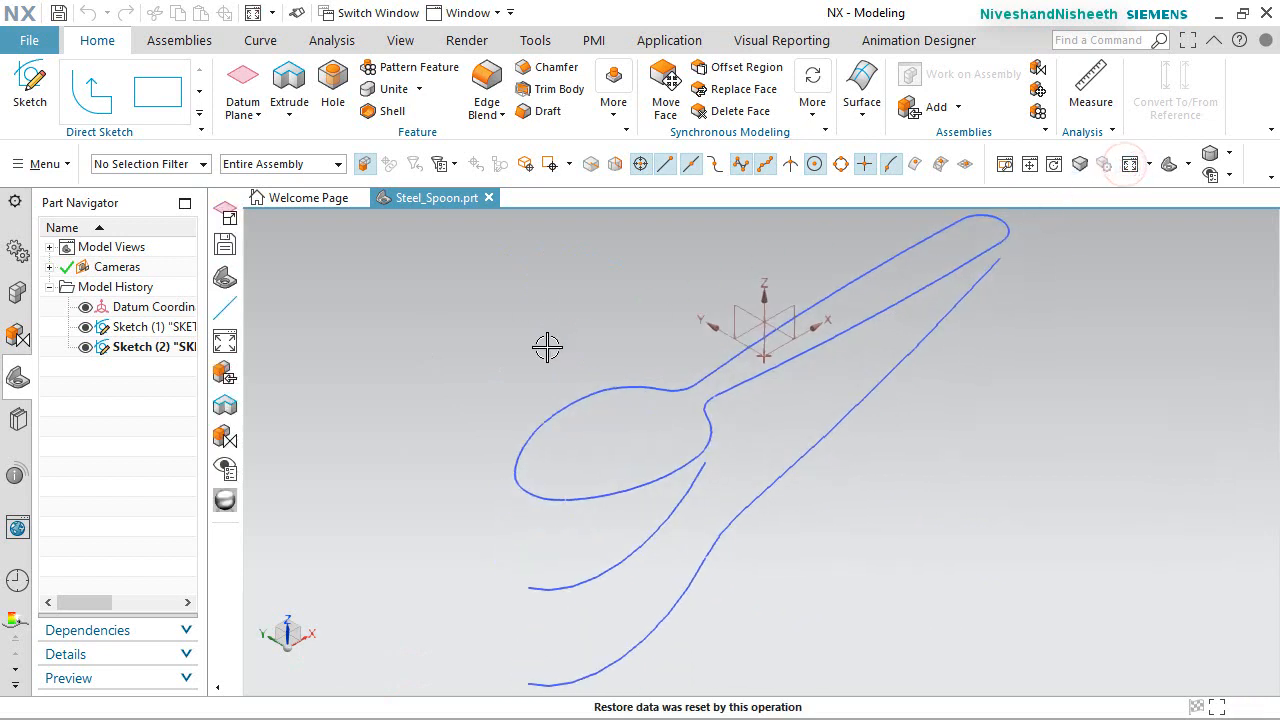
{"action": "left_click", "coordinate": [243, 84]}
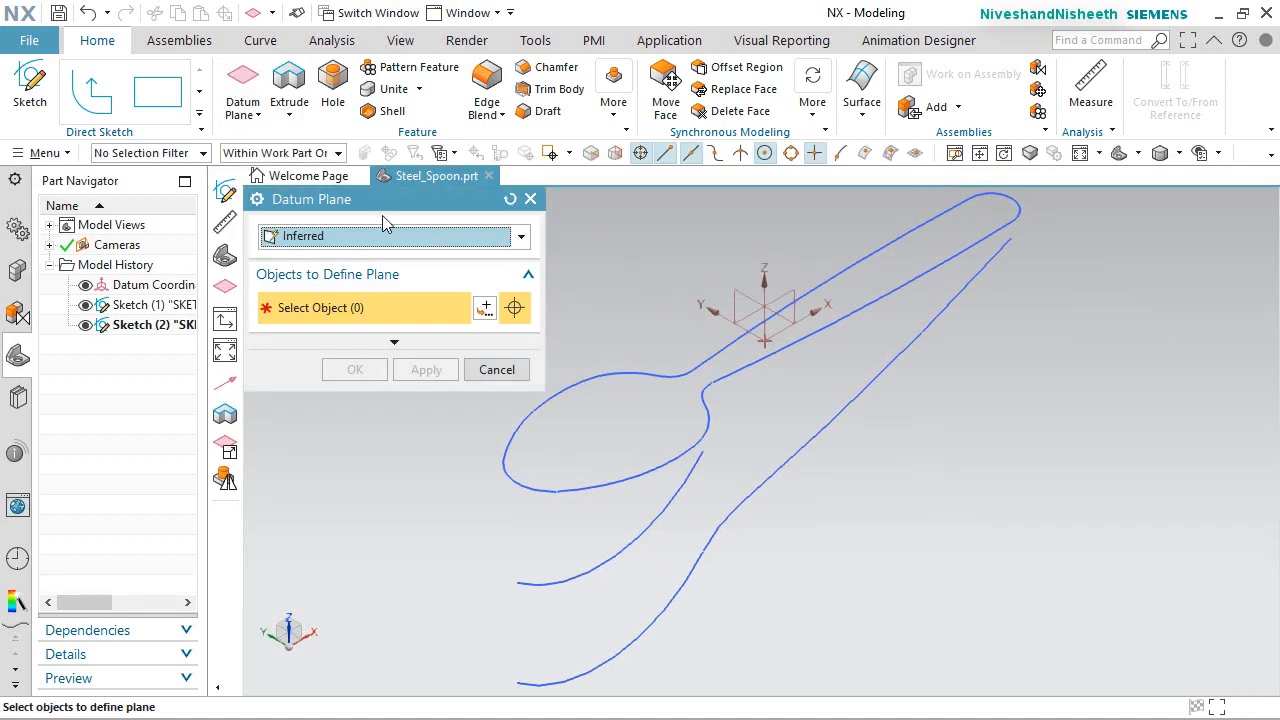
{"action": "left_click", "coordinate": [328, 238]}
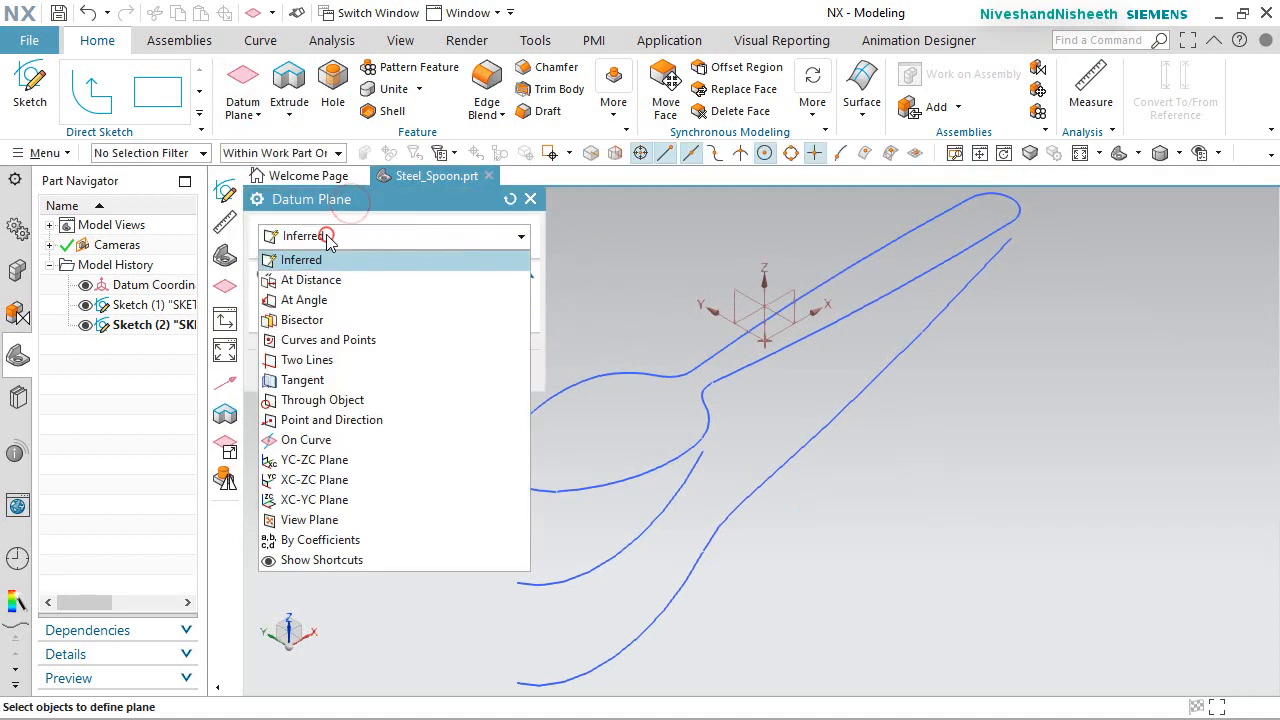
{"action": "left_click", "coordinate": [320, 280]}
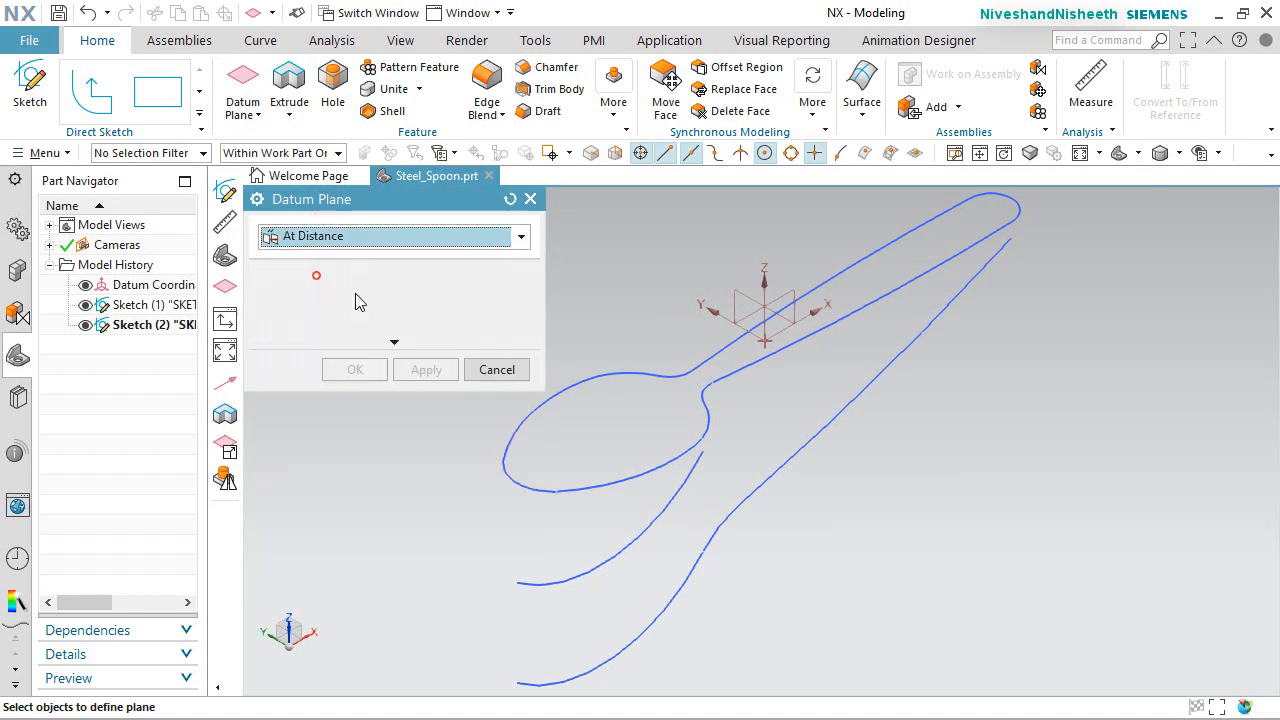
{"action": "left_click", "coordinate": [735, 285]}
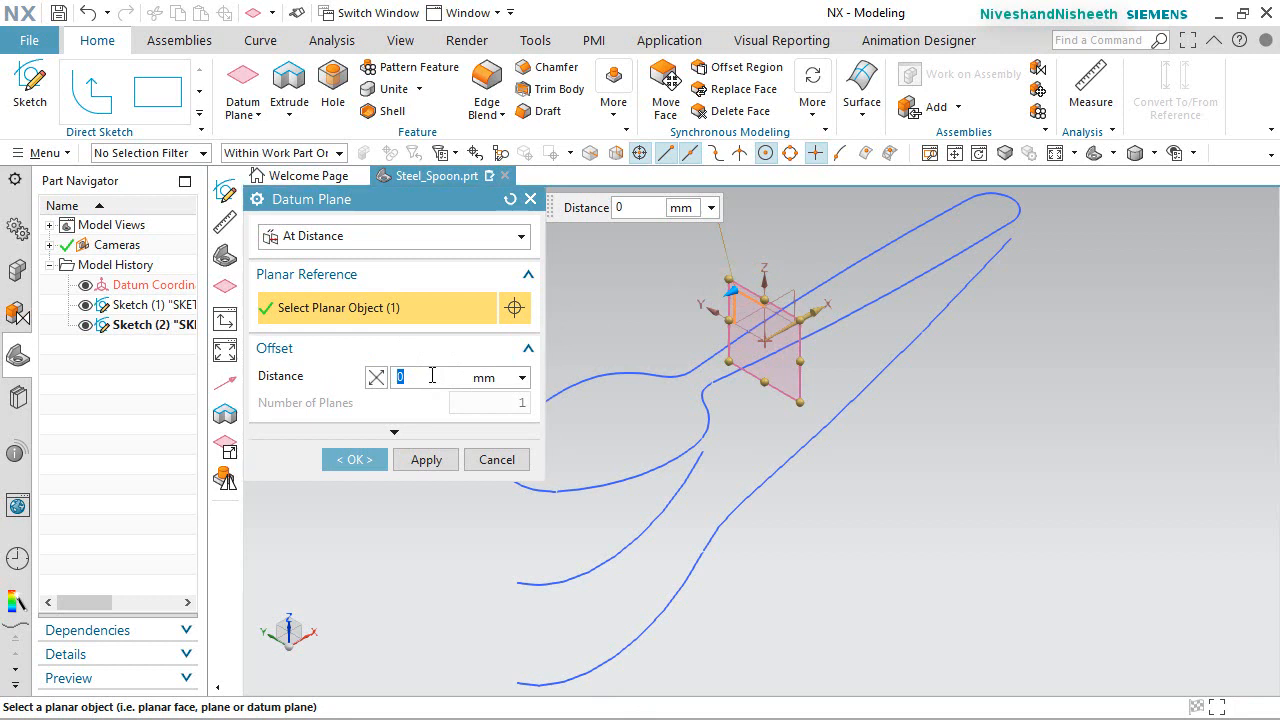
{"action": "type", "text": "39.25"}
{"action": "key", "text": "Return"}
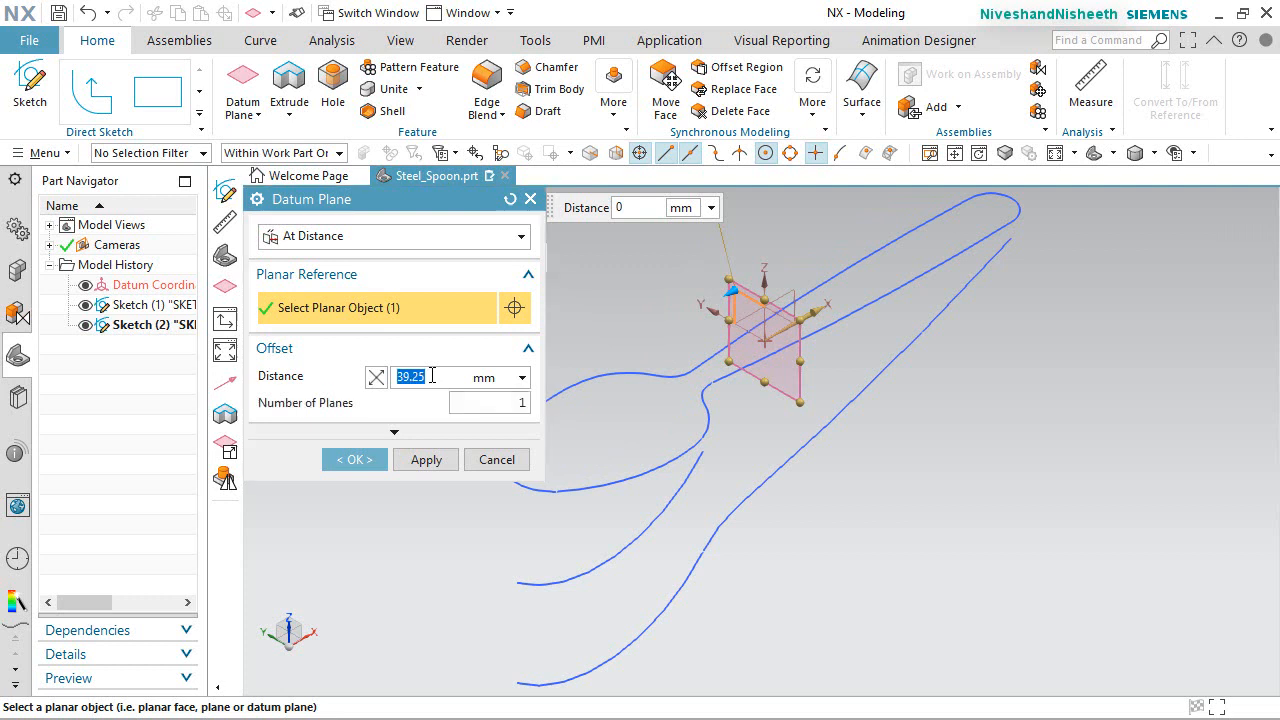
{"action": "left_click", "coordinate": [363, 460]}
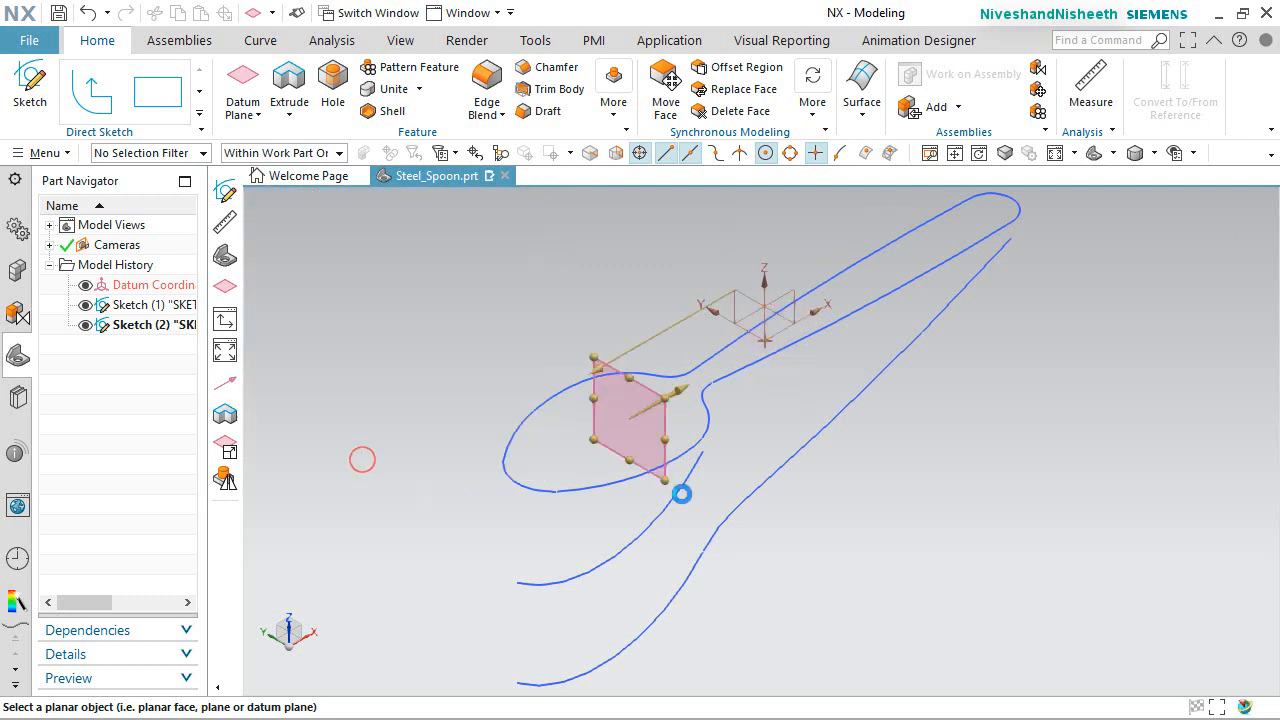
Resize the new datum plane so it extends well past the bowl outline and both side profile arcs.
{"action": "middle_click_drag", "start_coordinate": [649, 477], "coordinate": [768, 443]}
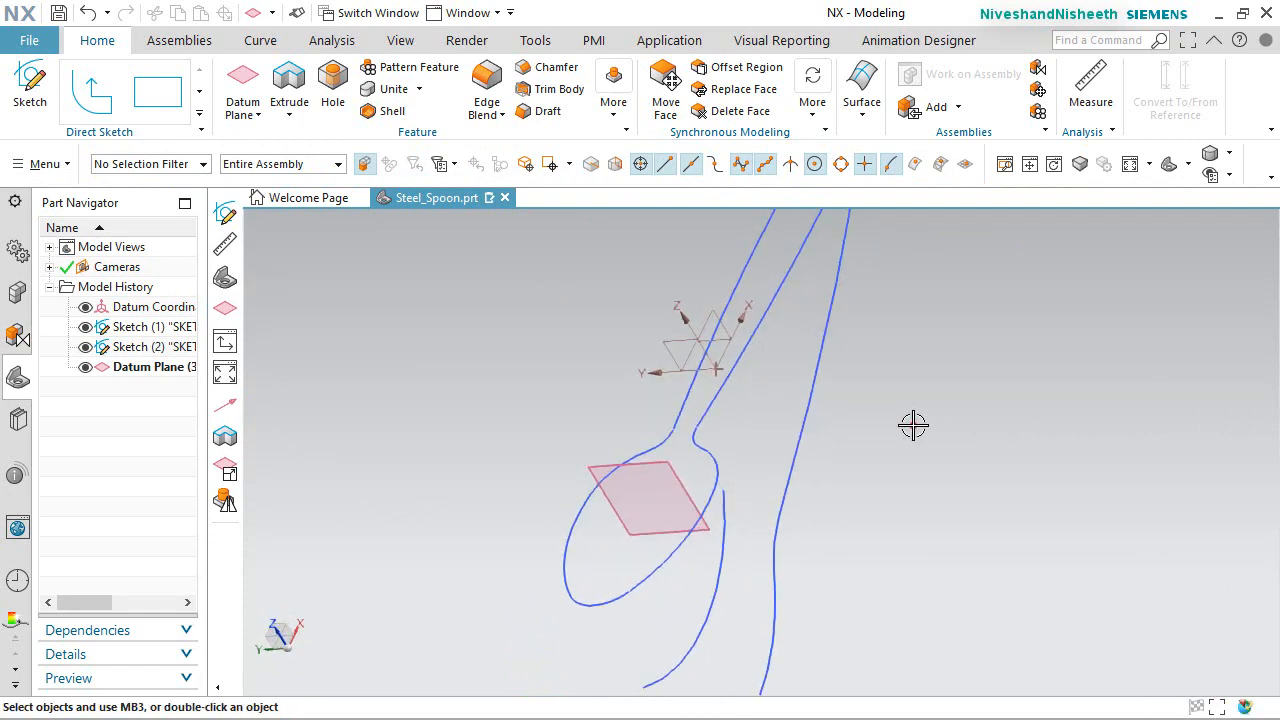
{"action": "middle_click_drag", "start_coordinate": [913, 425], "coordinate": [349, 477]}
{"action": "left_click", "coordinate": [288, 618]}
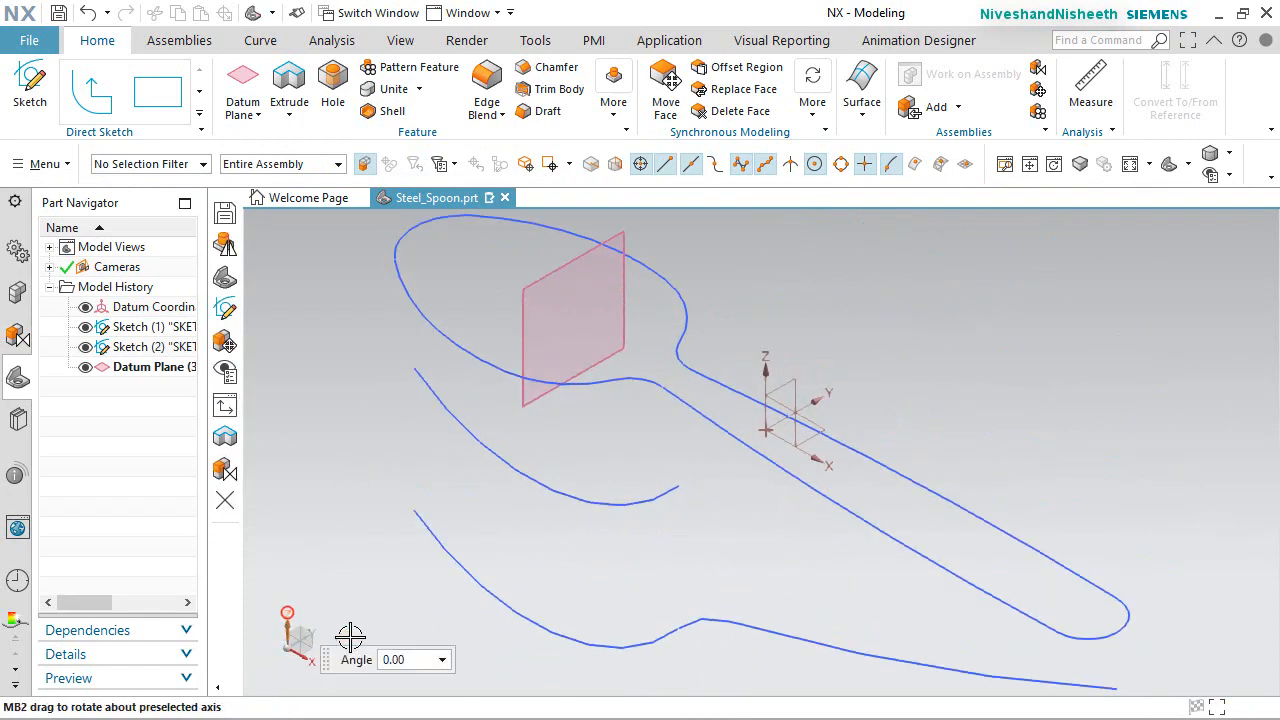
{"action": "key", "text": "Return"}
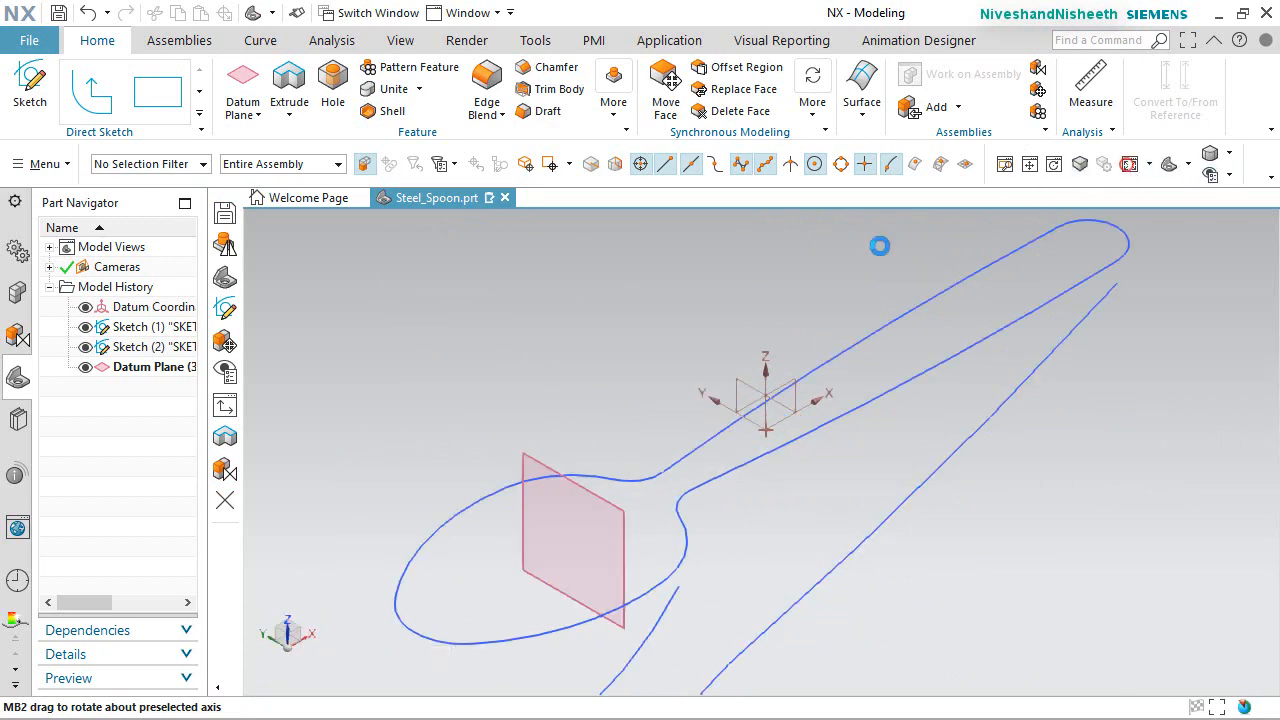
{"action": "left_click", "coordinate": [664, 435]}
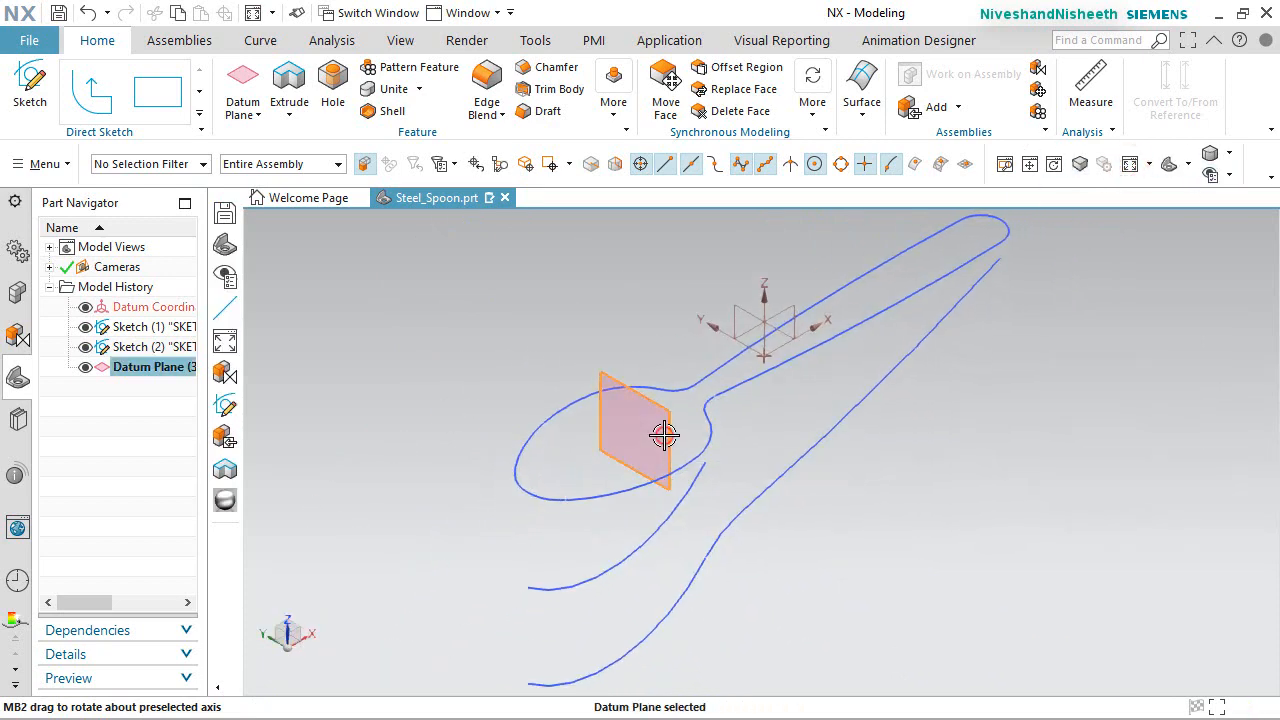
{"action": "right_click", "coordinate": [664, 435]}
{"action": "left_click", "coordinate": [760, 164]}
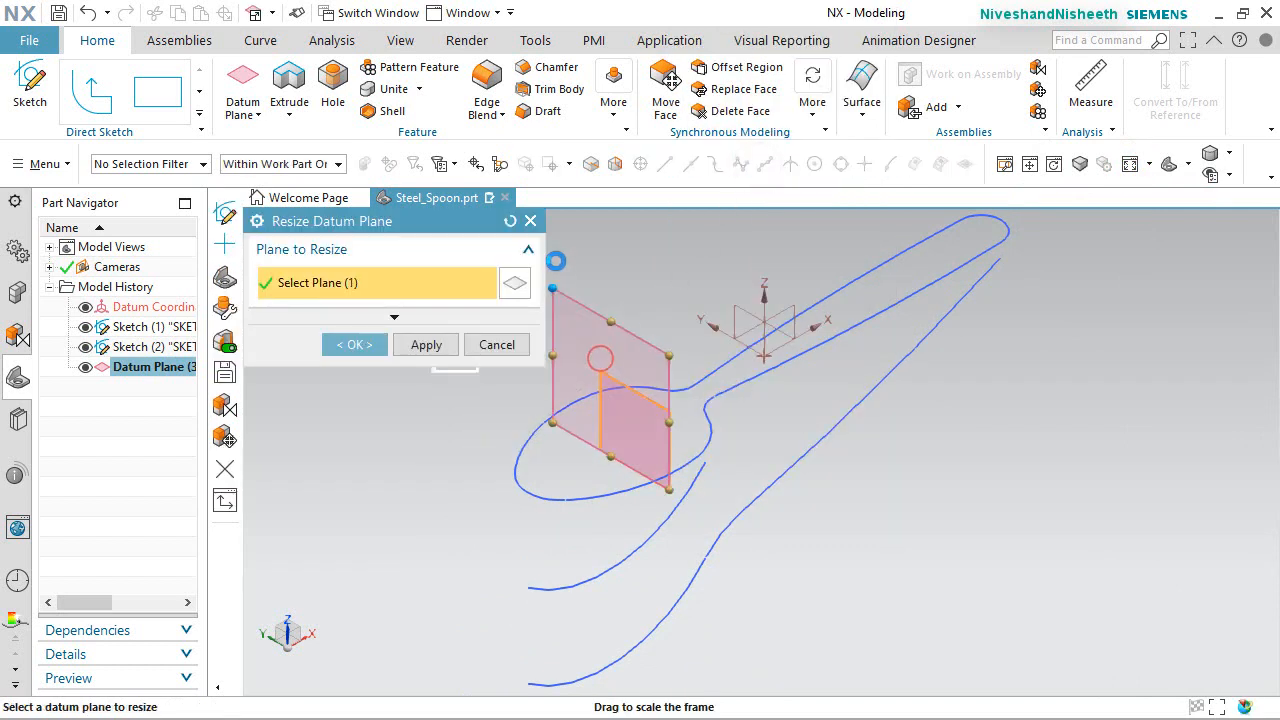
{"action": "left_click", "coordinate": [670, 480]}
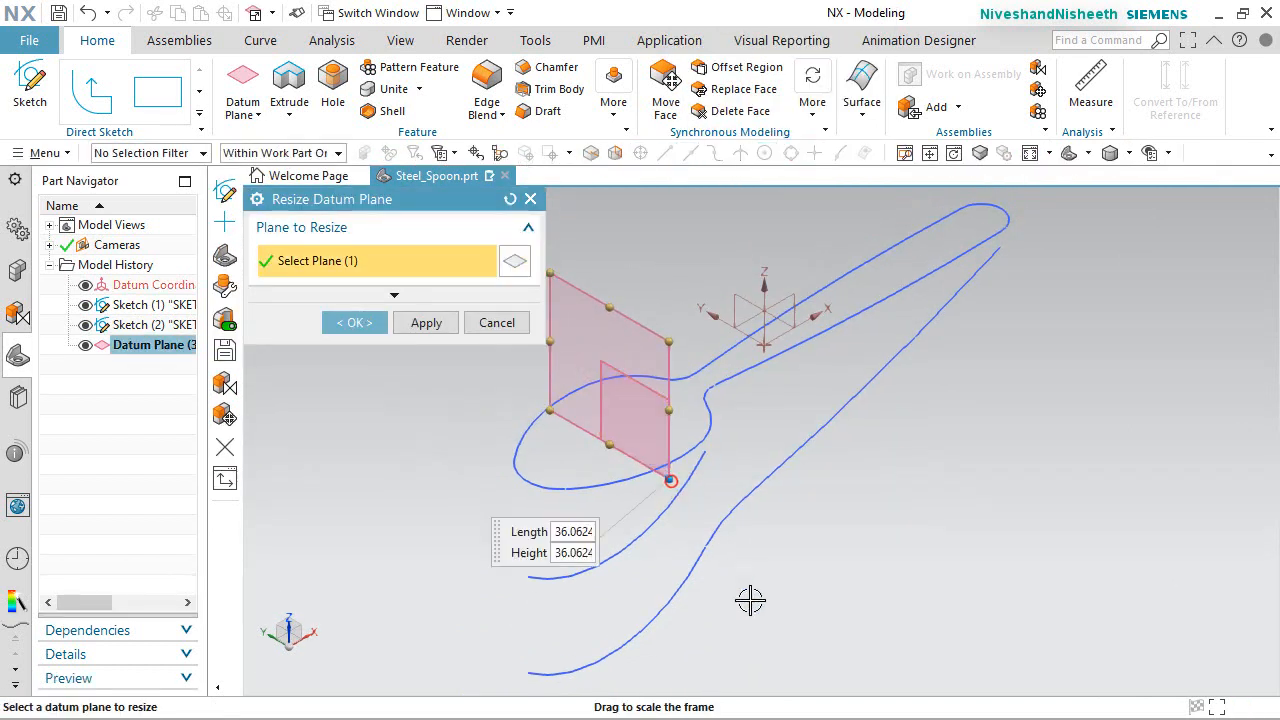
{"action": "left_click_drag", "start_coordinate": [750, 600], "coordinate": [810, 666]}
{"action": "left_click_drag", "start_coordinate": [557, 545], "coordinate": [414, 537]}
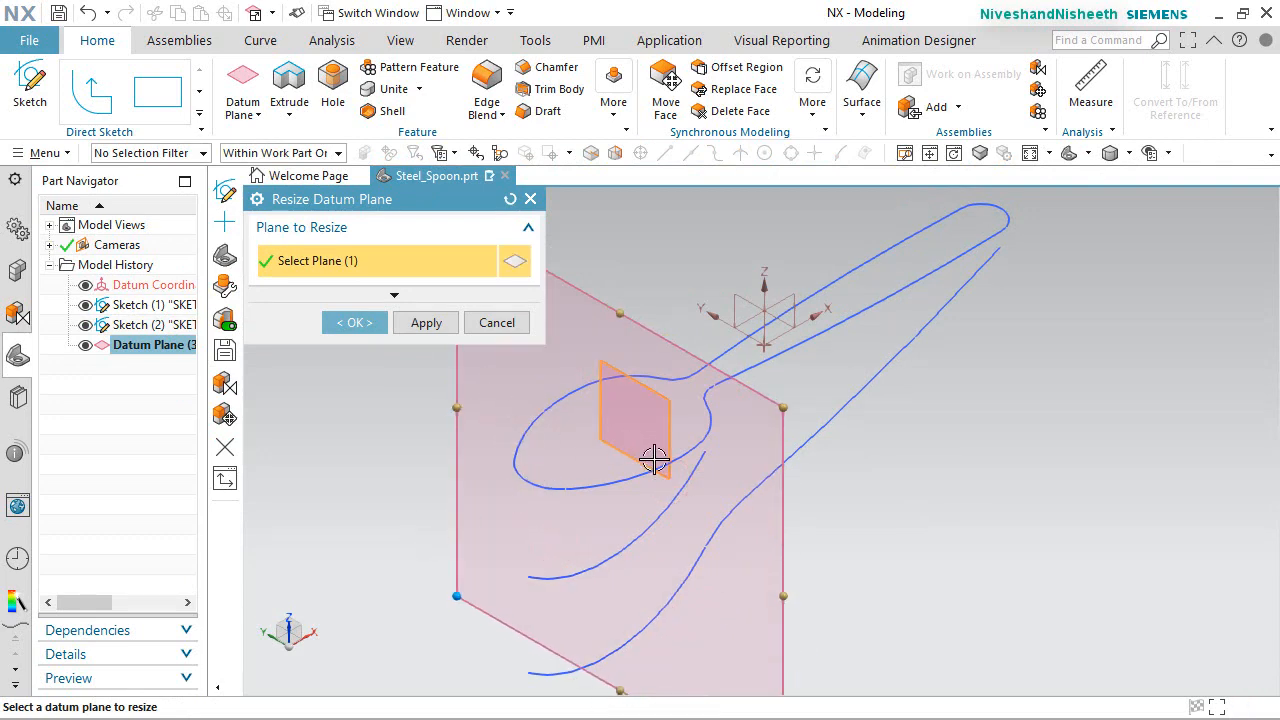
{"action": "mouse_move", "coordinate": [643, 465]}
{"action": "middle_mouse_down"}
{"action": "mouse_move", "coordinate": [591, 431]}
{"action": "mouse_move", "coordinate": [651, 480]}
{"action": "mouse_move", "coordinate": [629, 470]}
{"action": "middle_mouse_up"}
{"action": "left_click", "coordinate": [360, 325]}
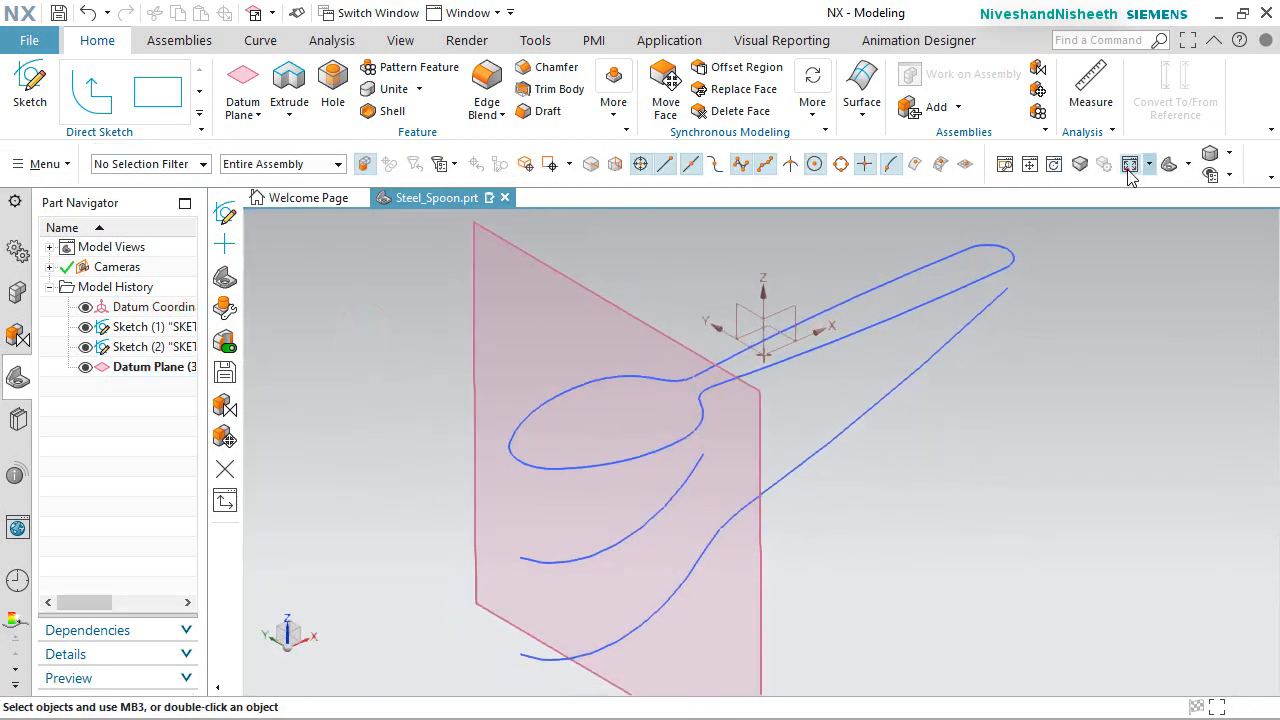
{"action": "left_click", "coordinate": [1130, 166]}
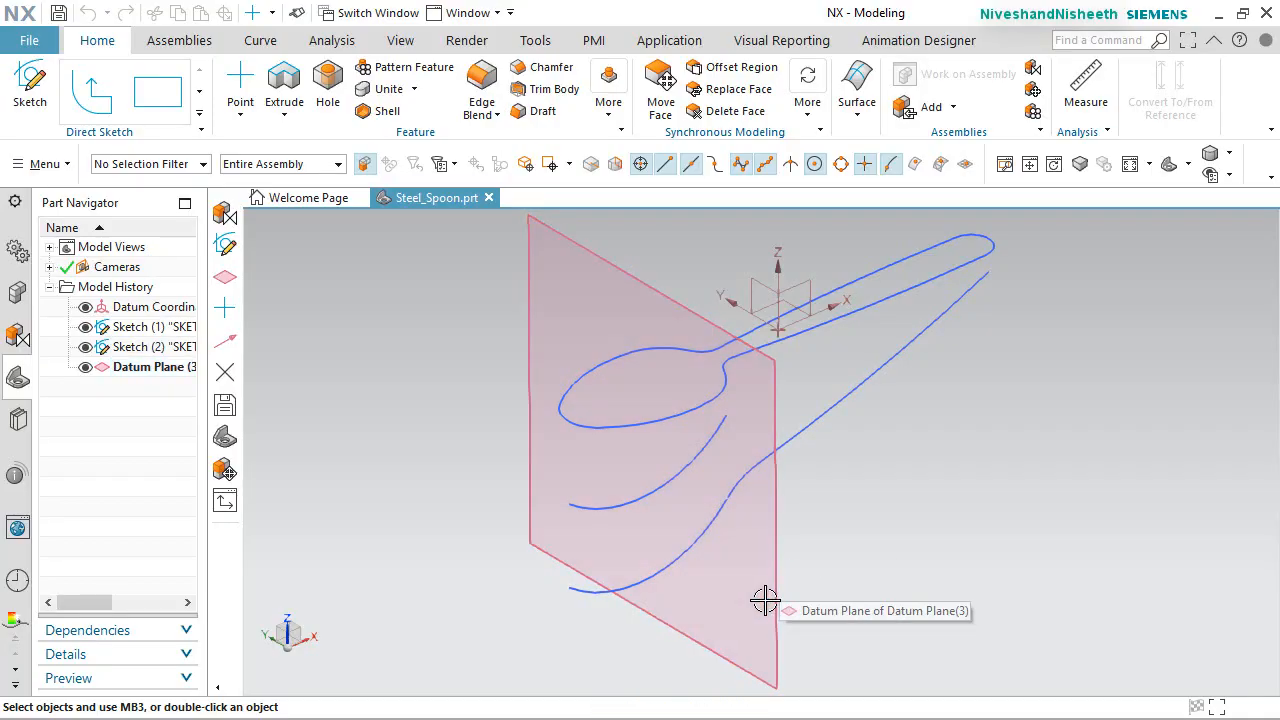
Create an intersection point where the offset datum plane cuts the lower side profile curve of the spoon.
{"action": "mouse_move", "coordinate": [763, 597]}
{"action": "middle_mouse_down"}
{"action": "mouse_move", "coordinate": [703, 558]}
{"action": "mouse_move", "coordinate": [763, 598]}
{"action": "middle_mouse_up"}
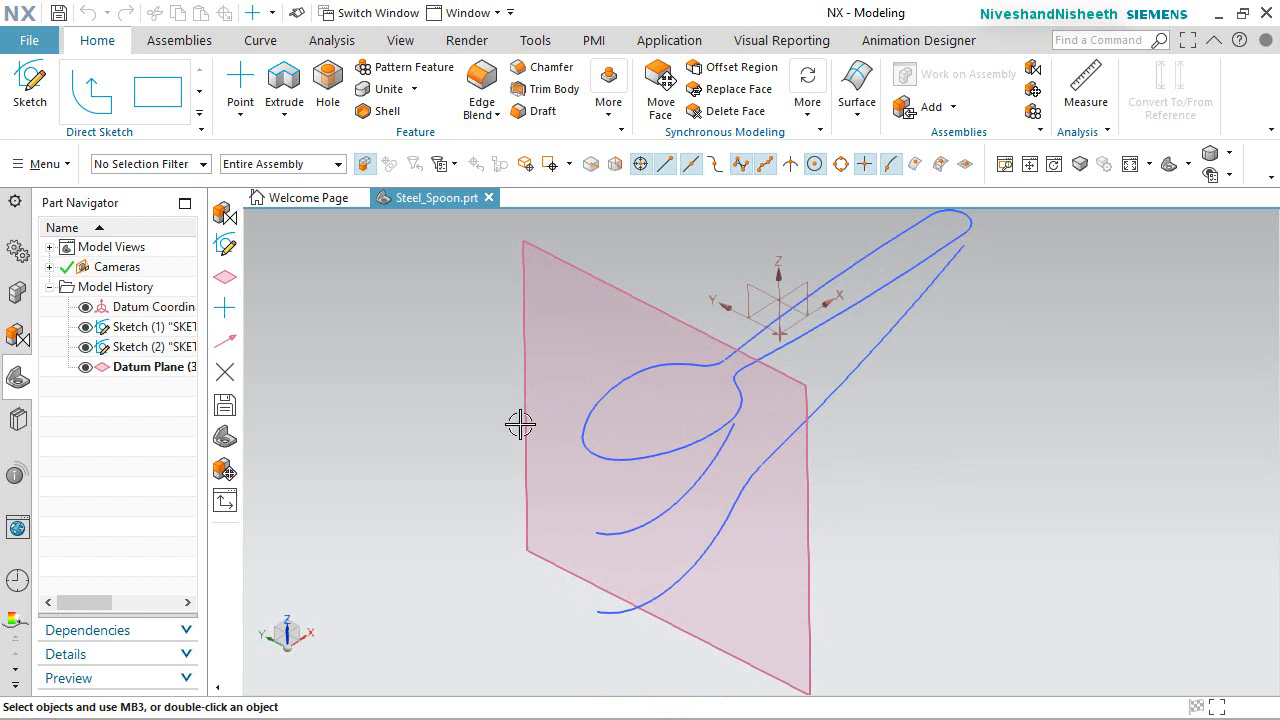
{"action": "left_click", "coordinate": [240, 114]}
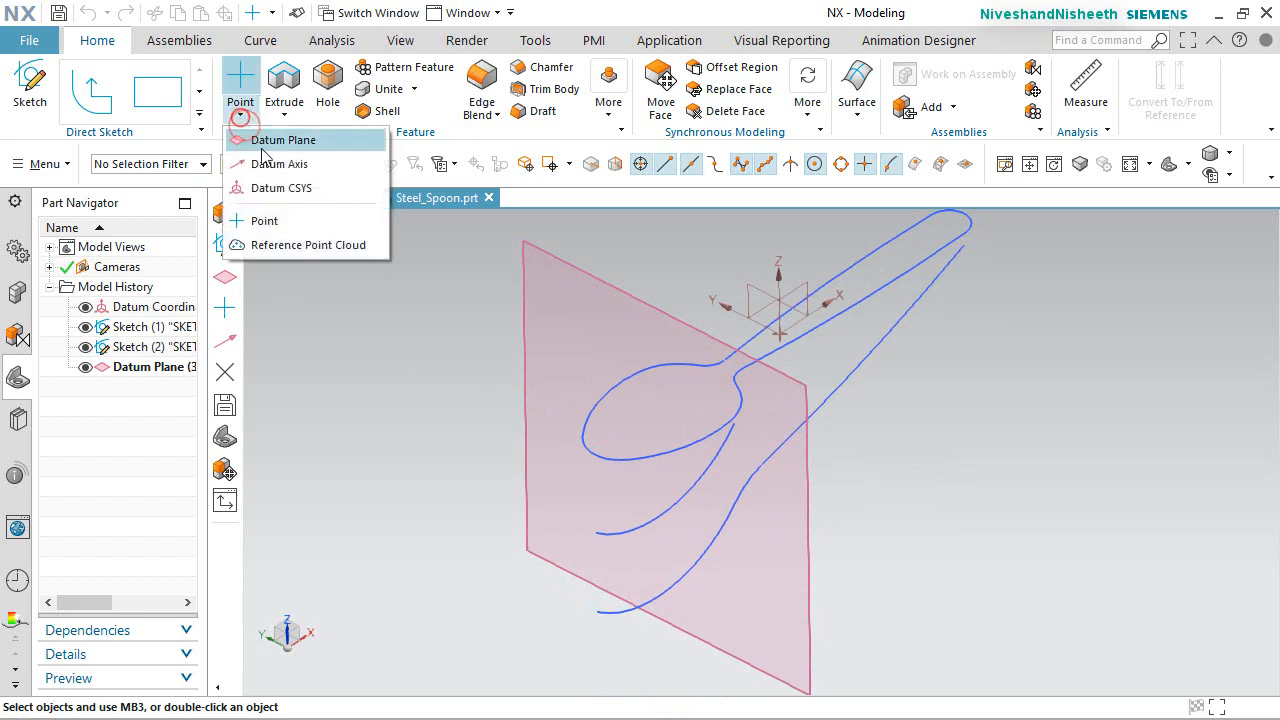
{"action": "left_click", "coordinate": [290, 219]}
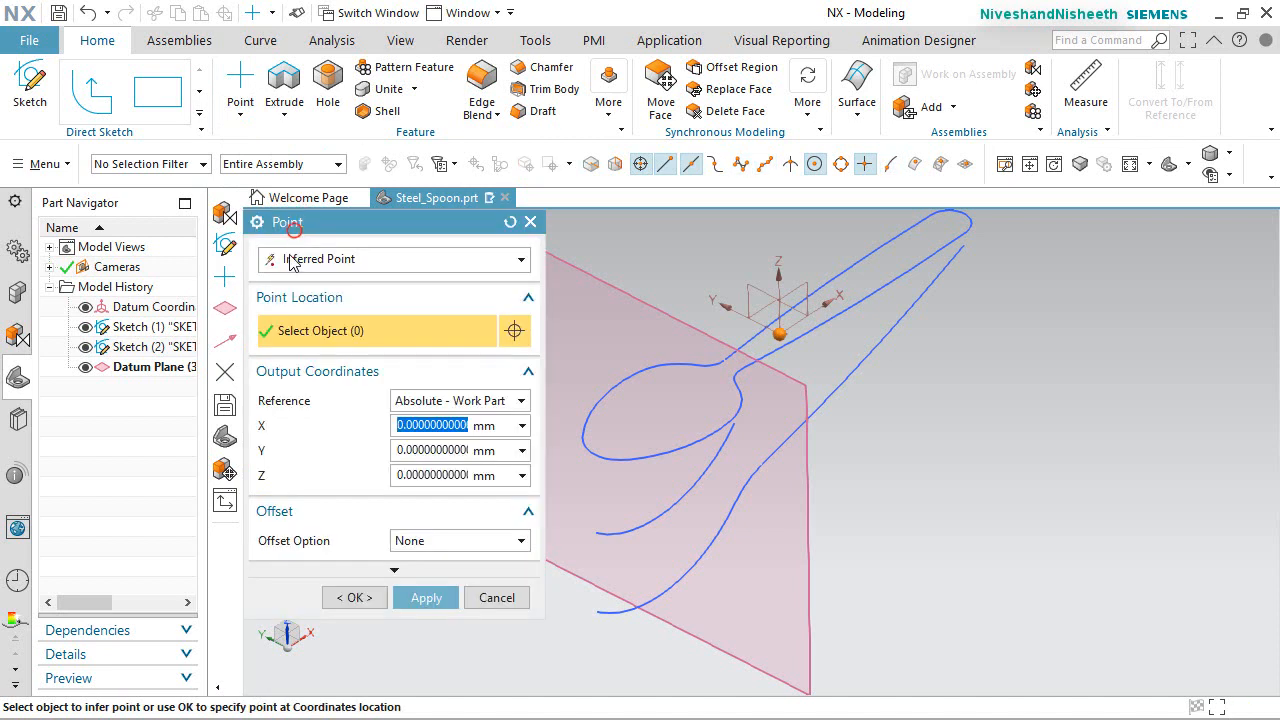
{"action": "left_click", "coordinate": [353, 260]}
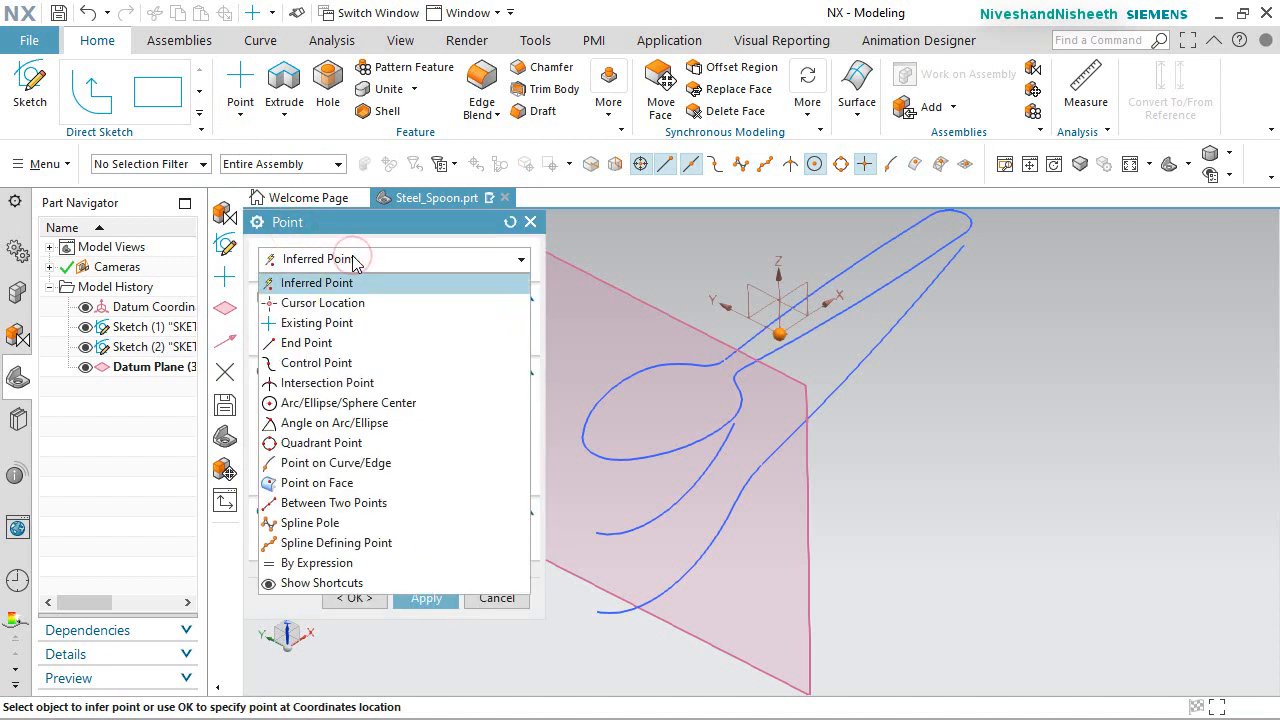
{"action": "left_click", "coordinate": [333, 386]}
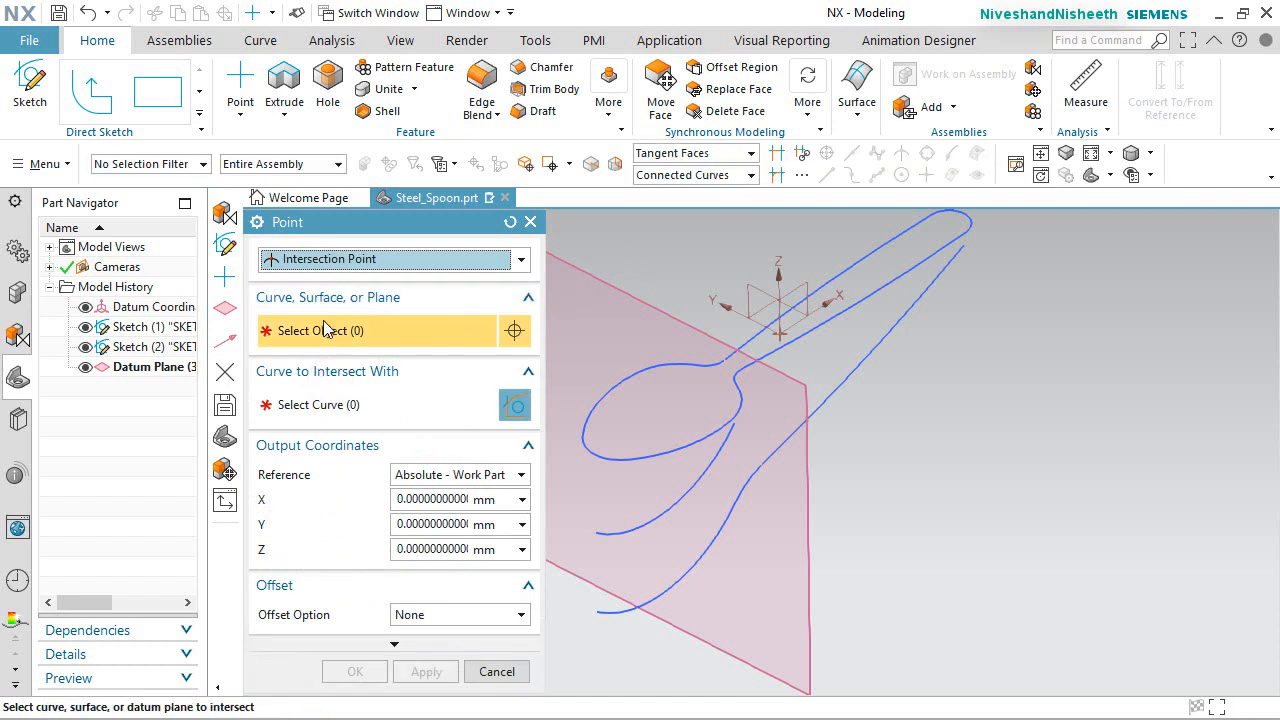
{"action": "left_click", "coordinate": [630, 285]}
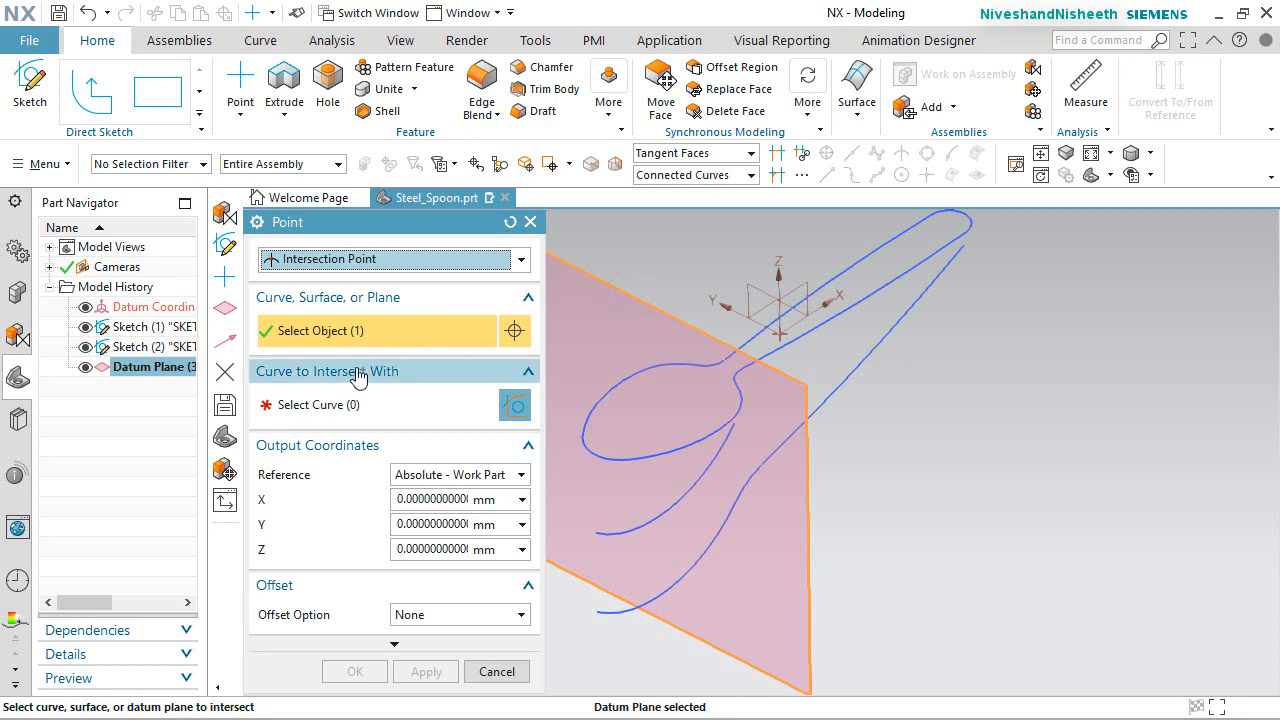
{"action": "left_click", "coordinate": [314, 403]}
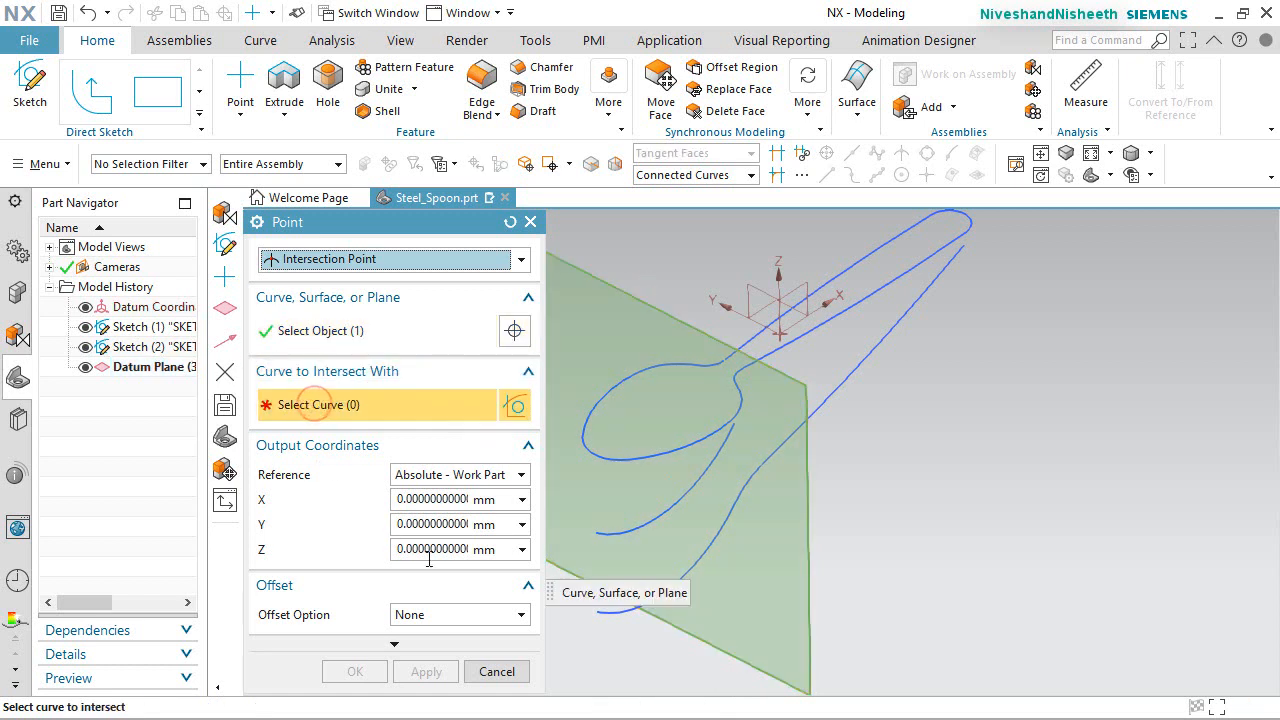
{"action": "left_click", "coordinate": [706, 546]}
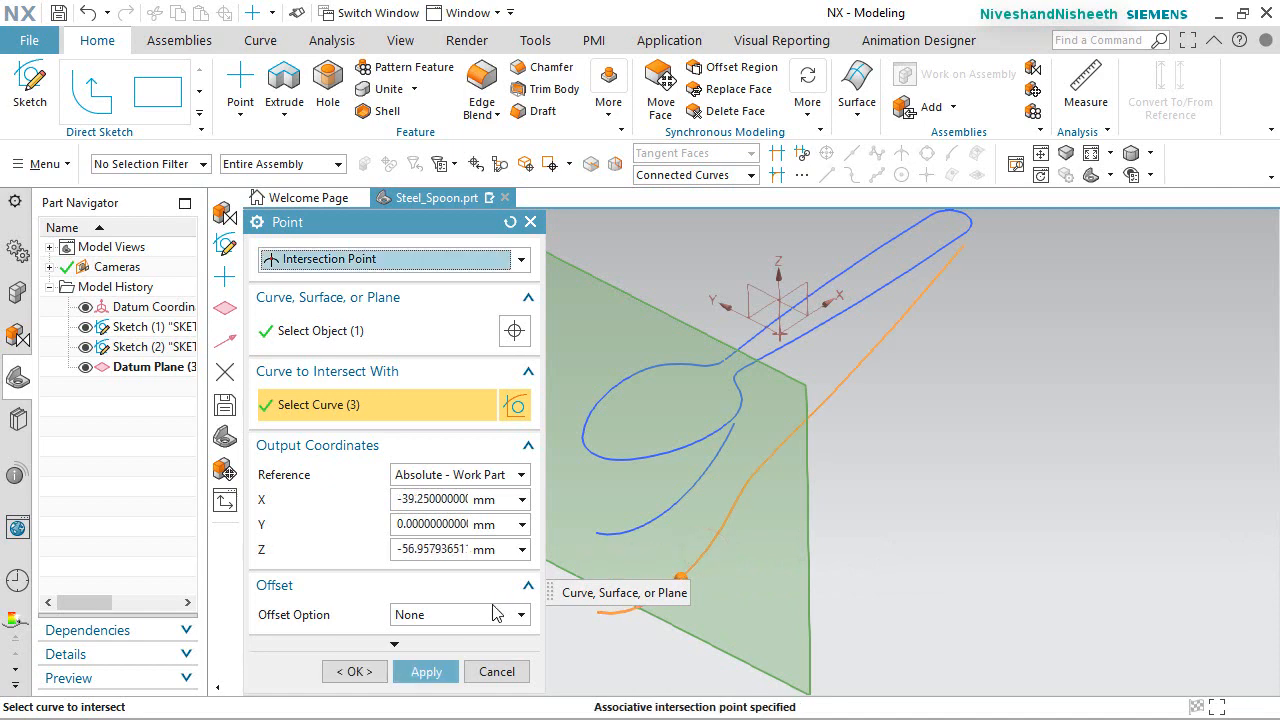
{"action": "left_click", "coordinate": [355, 671]}
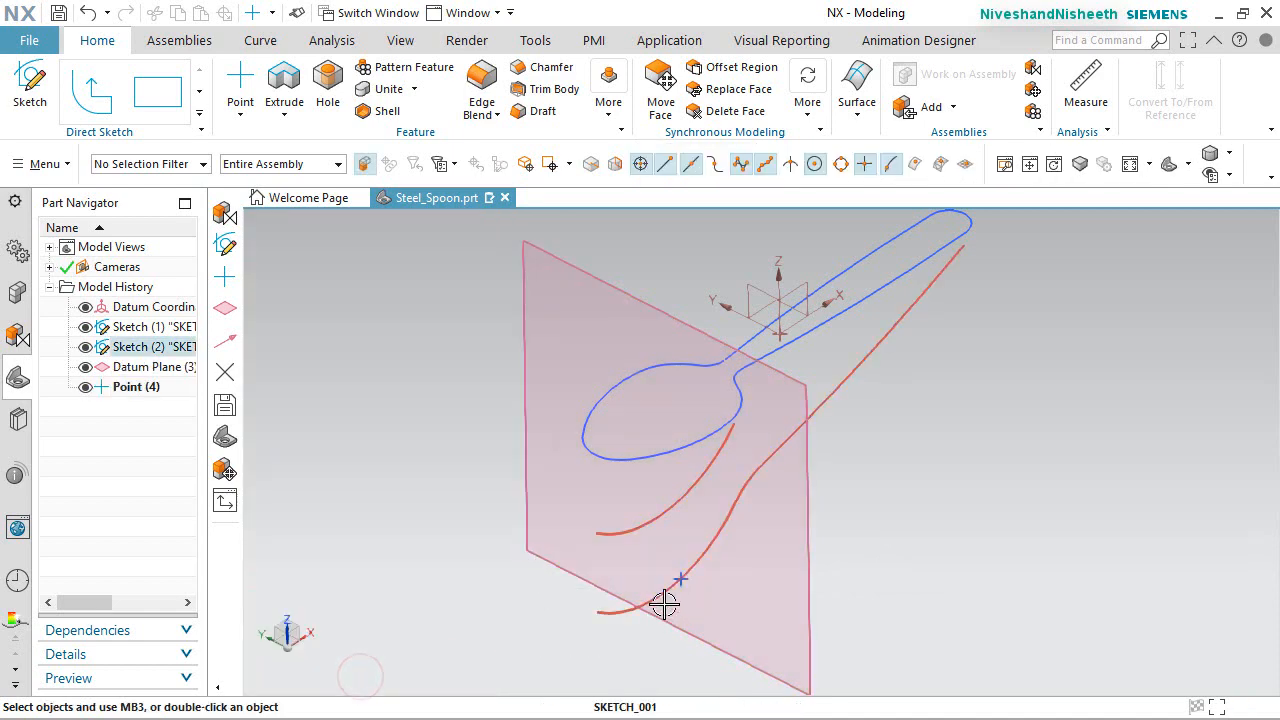
Start a new On Plane sketch on the offset datum plane crossing the spoon bowl.
{"action": "middle_click_drag", "start_coordinate": [663, 600], "coordinate": [654, 569]}
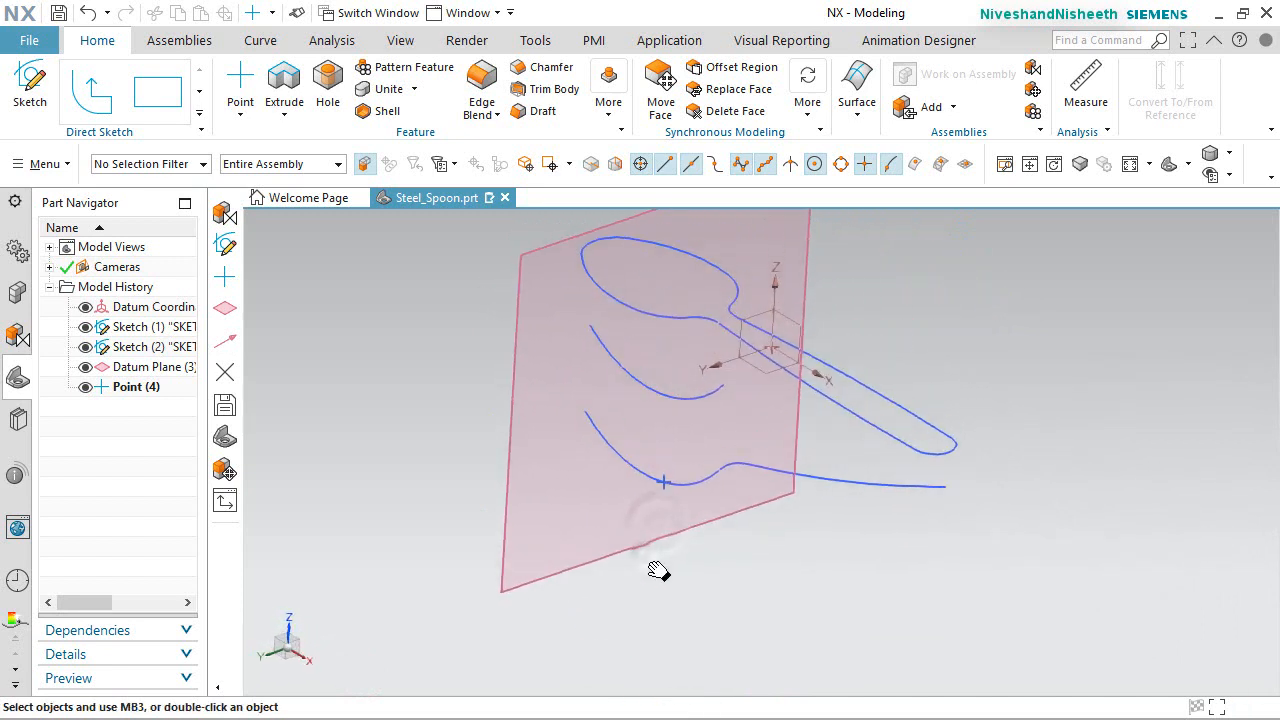
{"action": "middle_click_drag", "start_coordinate": [651, 525], "coordinate": [644, 580]}
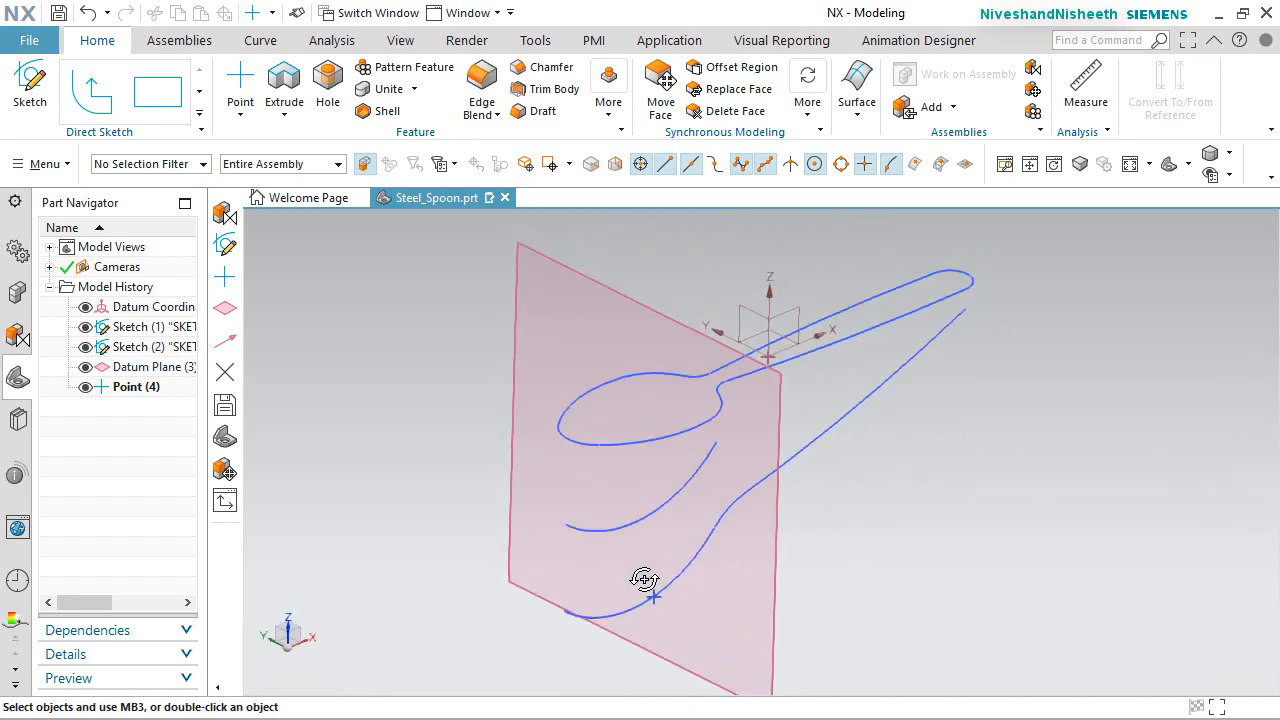
{"action": "left_click", "coordinate": [129, 390]}
{"action": "key", "text": "Escape"}
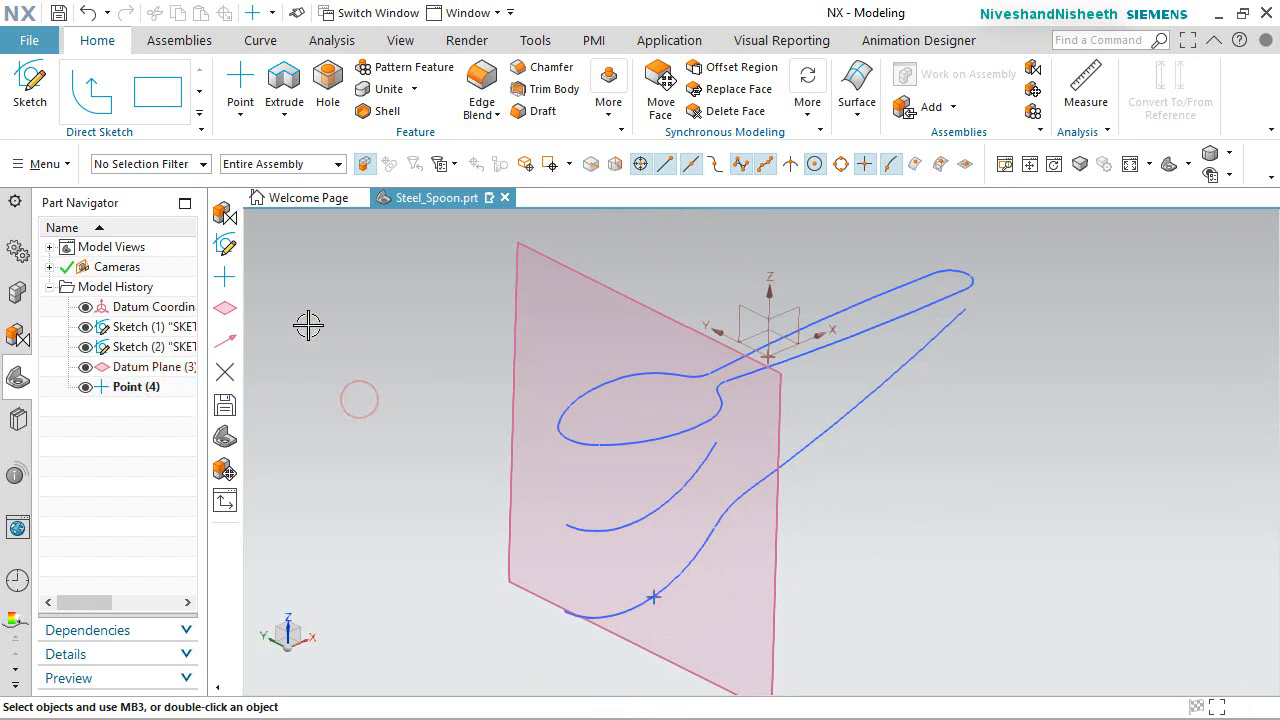
{"action": "left_click", "coordinate": [30, 85]}
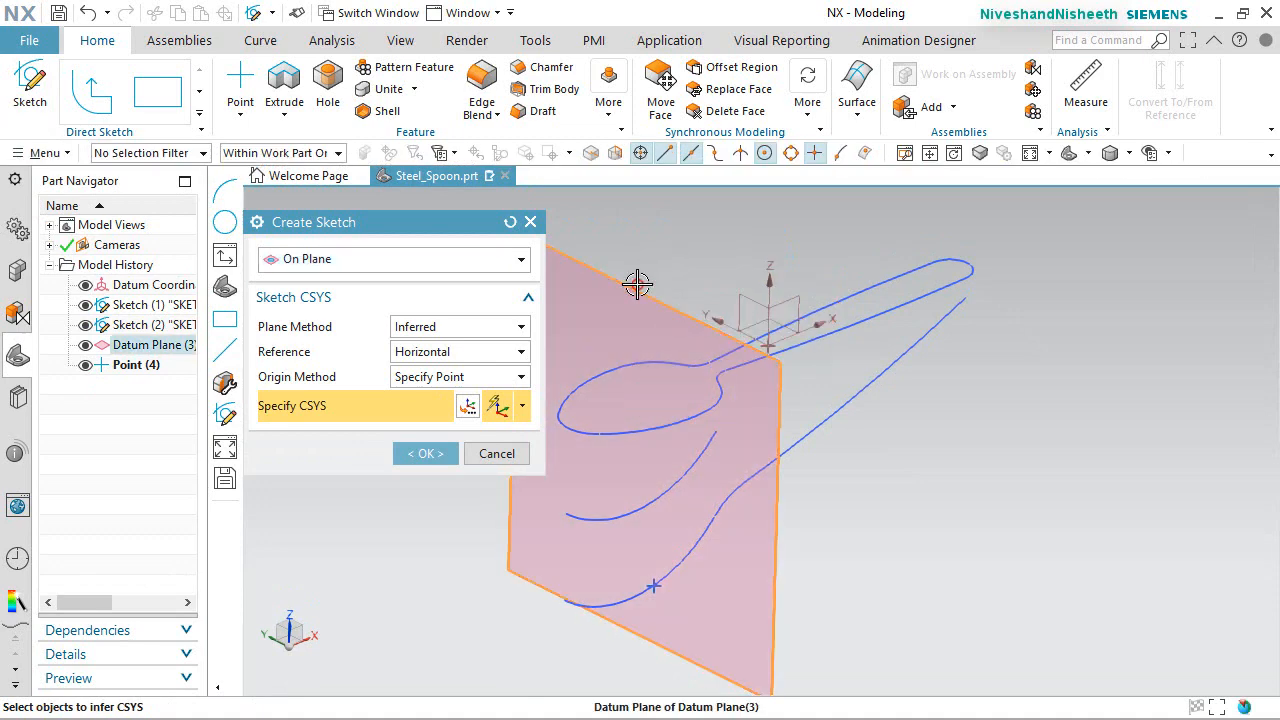
{"action": "left_click", "coordinate": [637, 285]}
{"action": "left_click", "coordinate": [418, 452]}
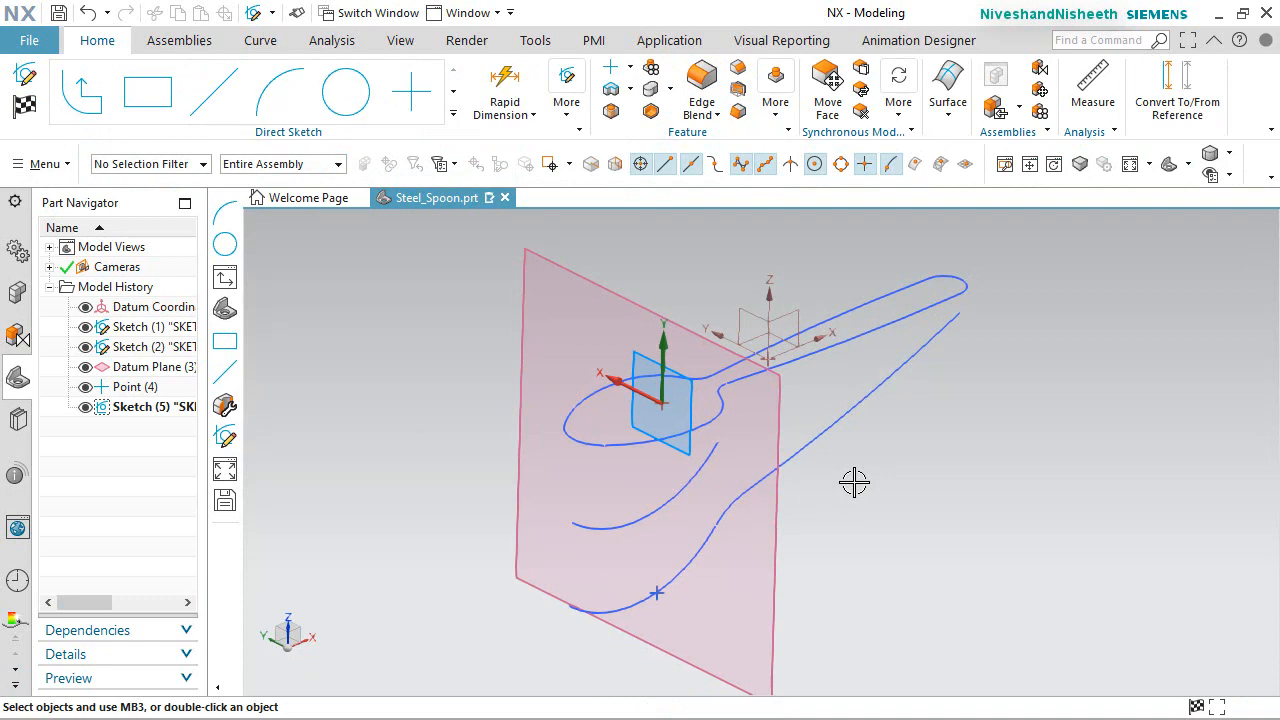
Project the intersection point on the lower profile curve into the sketch with Project Curve.
{"action": "left_click", "coordinate": [453, 116]}
{"action": "left_click", "coordinate": [284, 430]}
{"action": "scroll", "coordinate": [660, 608], "scroll_direction": "down", "scroll_amount": 2}
{"action": "left_click", "coordinate": [652, 586]}
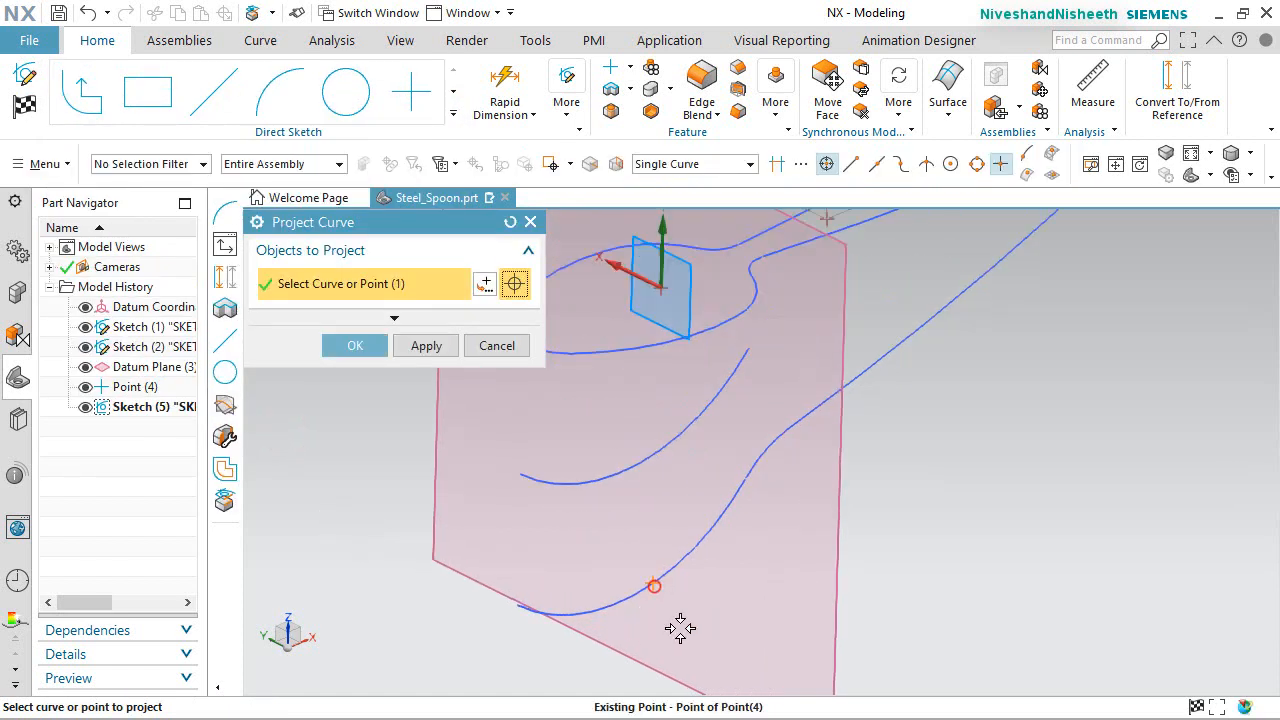
{"action": "left_click", "coordinate": [424, 345]}
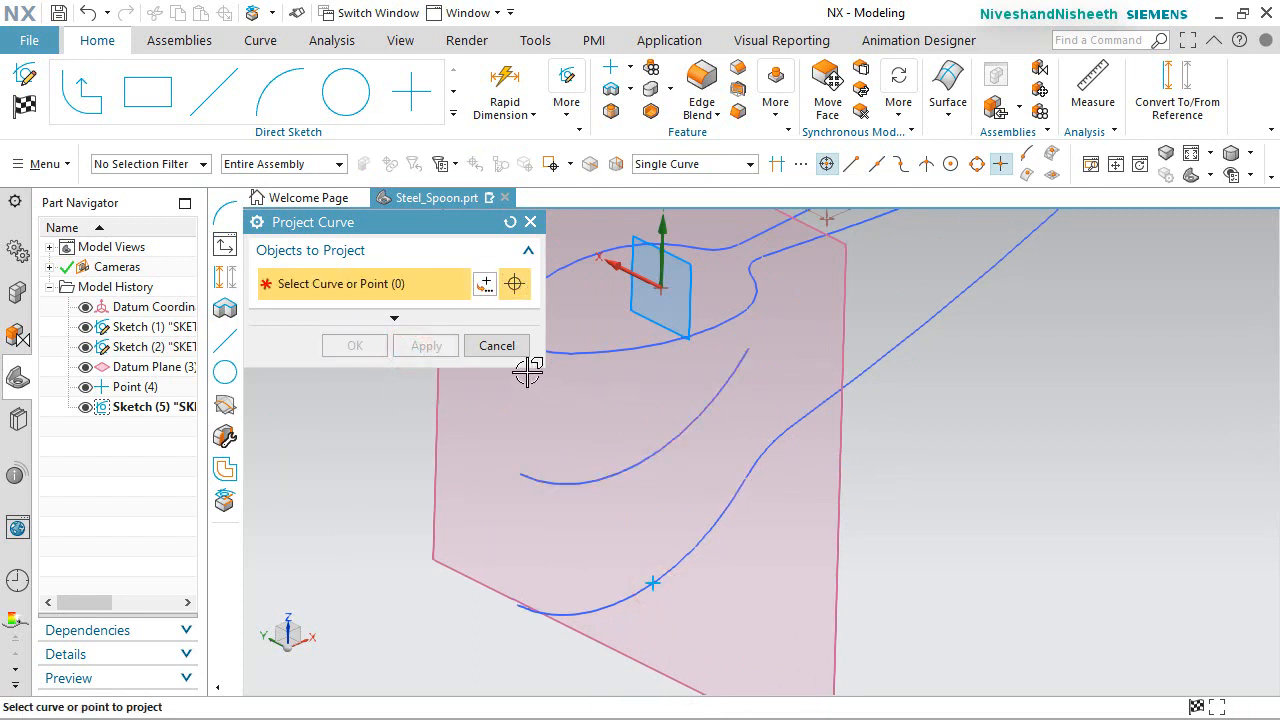
{"action": "left_click", "coordinate": [497, 345]}
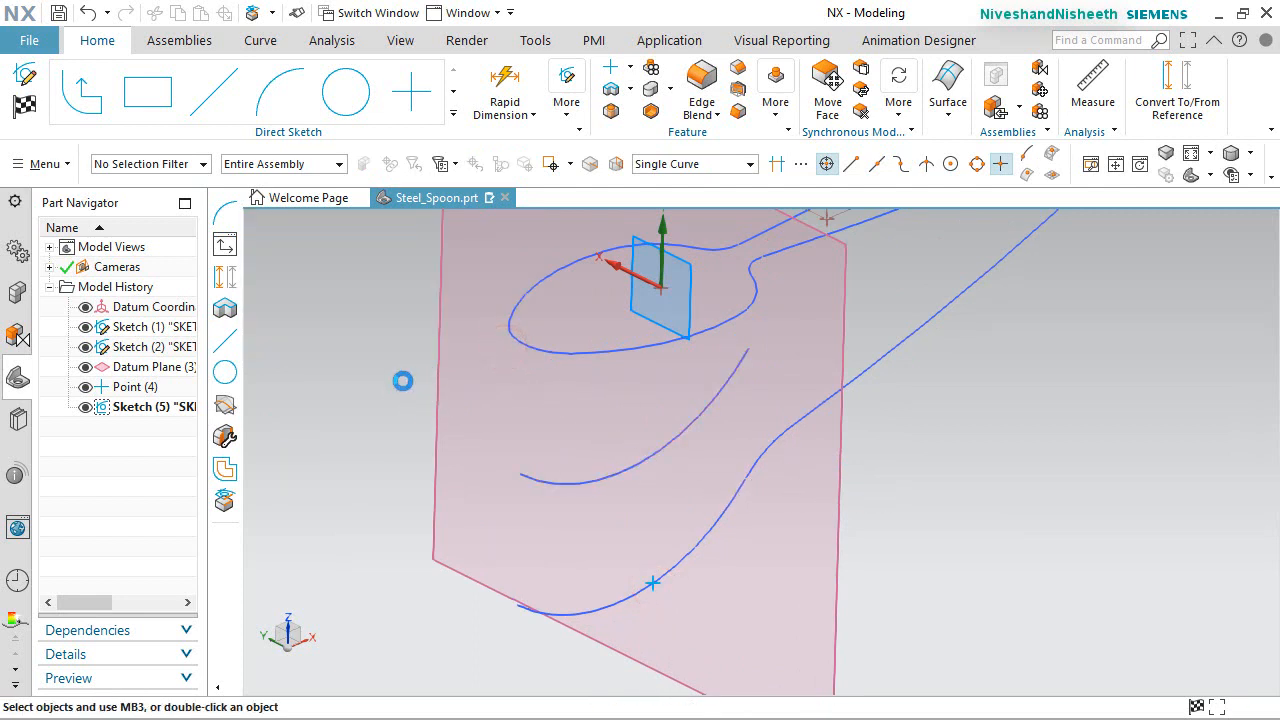
Sketch a three-point arc with a radius of about 32 mm on the datum plane, curving below the spoon bowl near the projected point.
{"action": "left_click", "coordinate": [278, 100]}
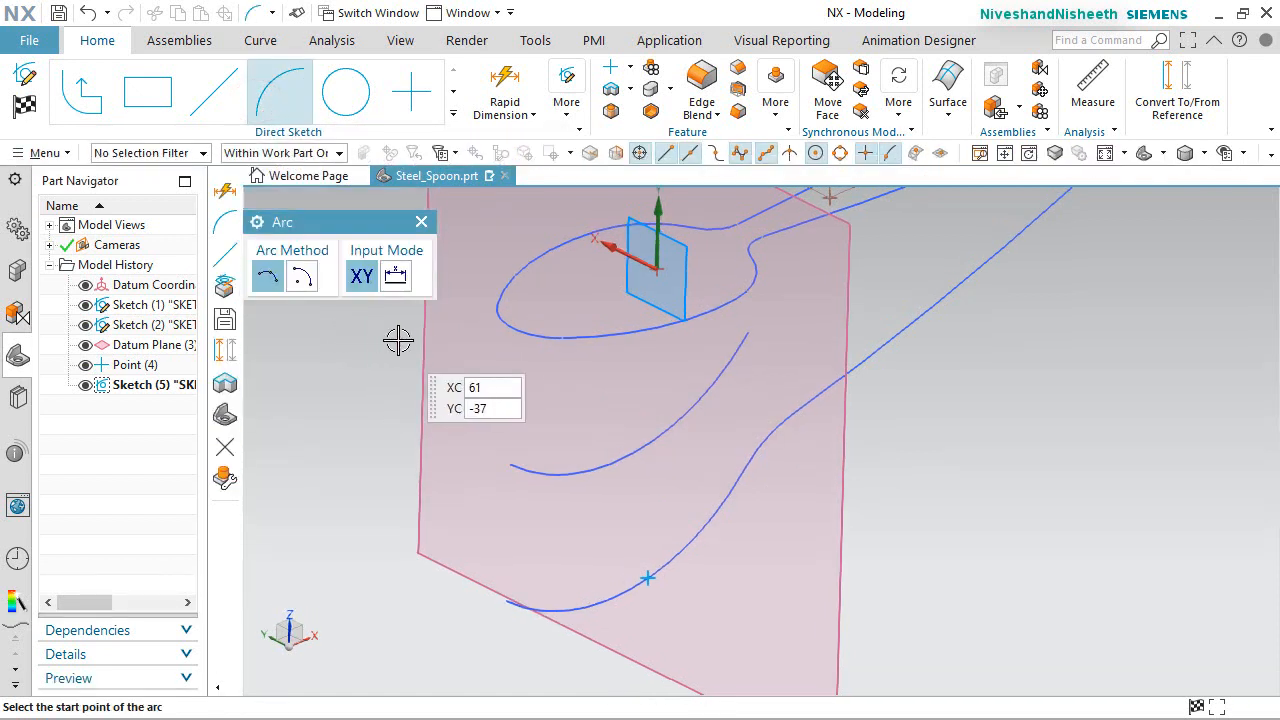
{"action": "left_click", "coordinate": [519, 407]}
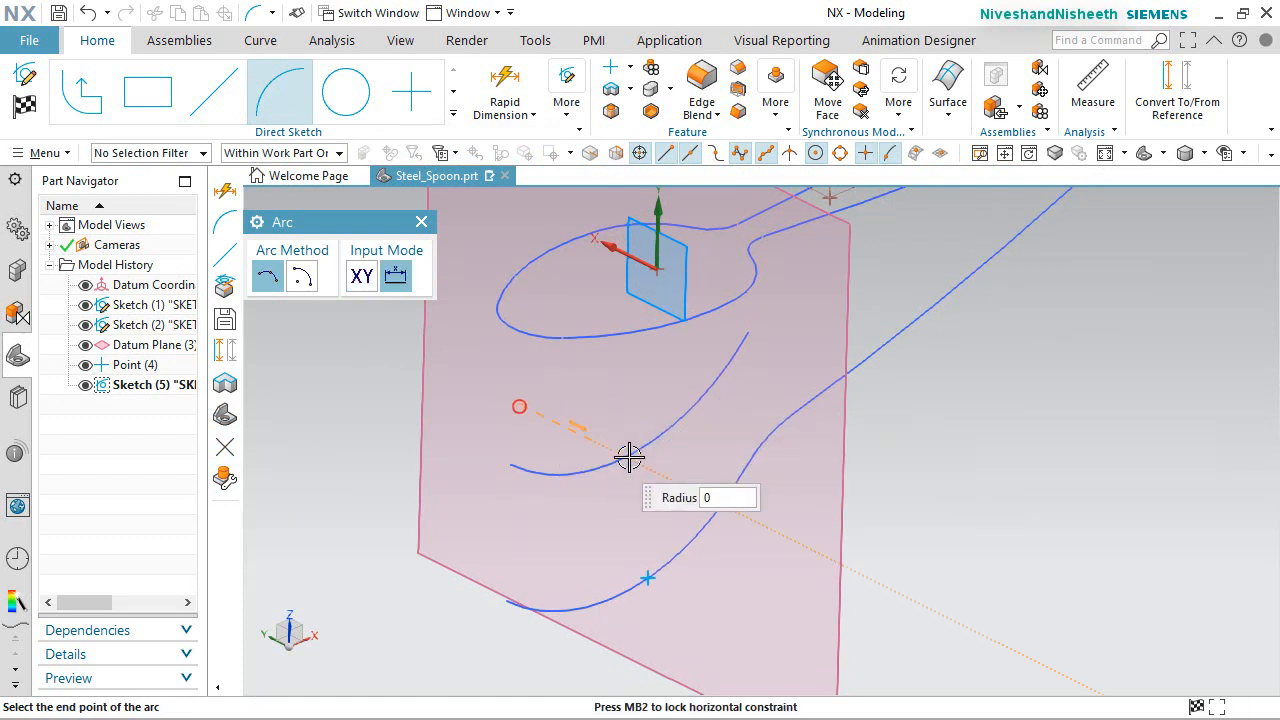
{"action": "left_click", "coordinate": [786, 530]}
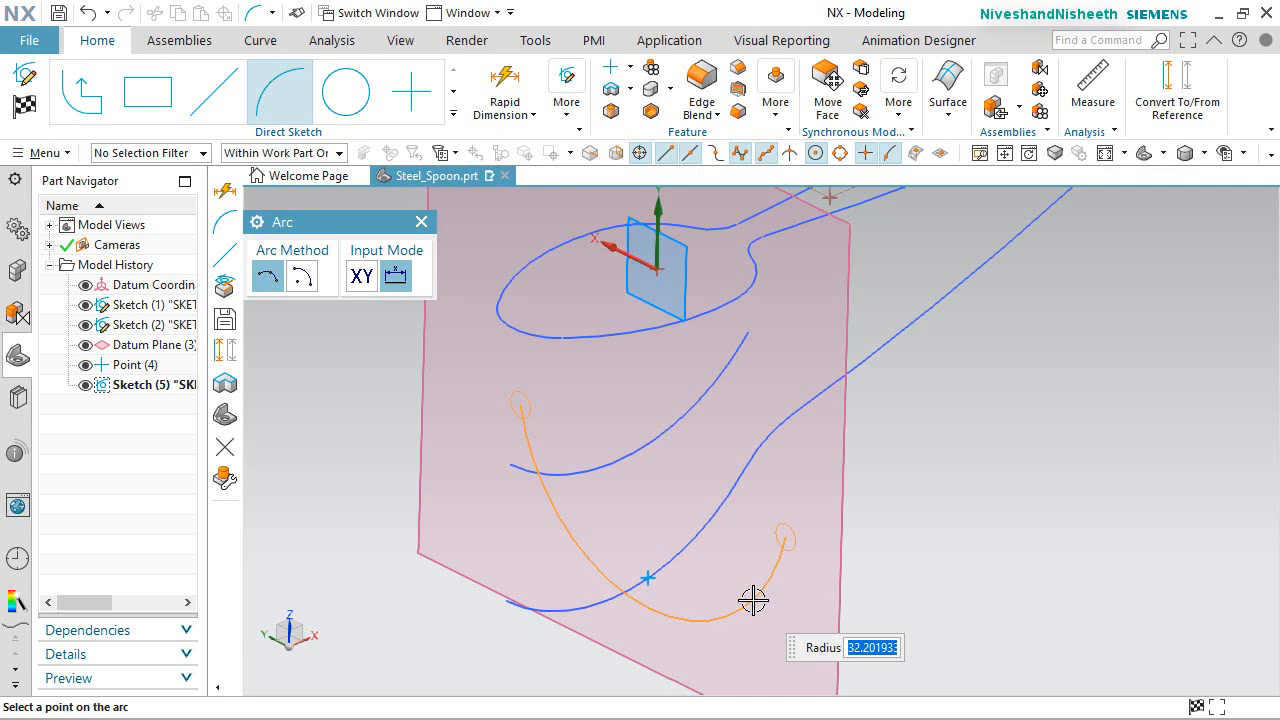
{"action": "left_click", "coordinate": [753, 600]}
{"action": "right_click", "coordinate": [948, 420]}
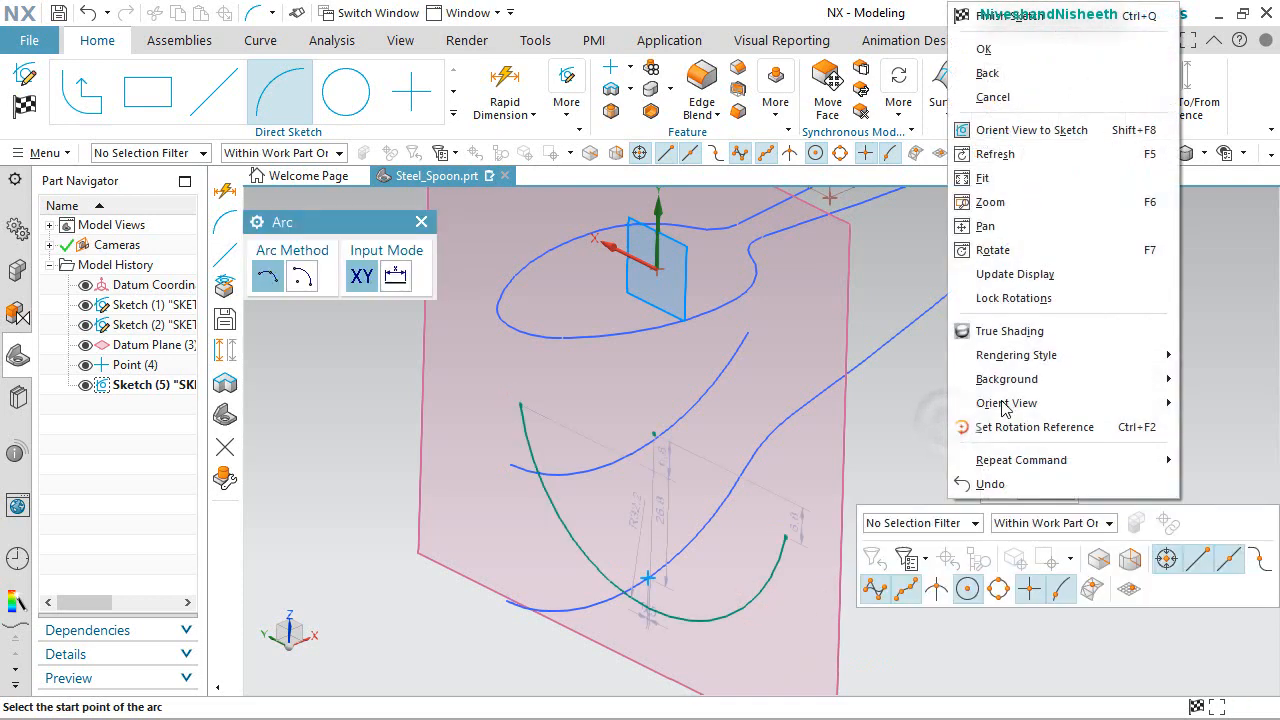
{"action": "left_click", "coordinate": [984, 49]}
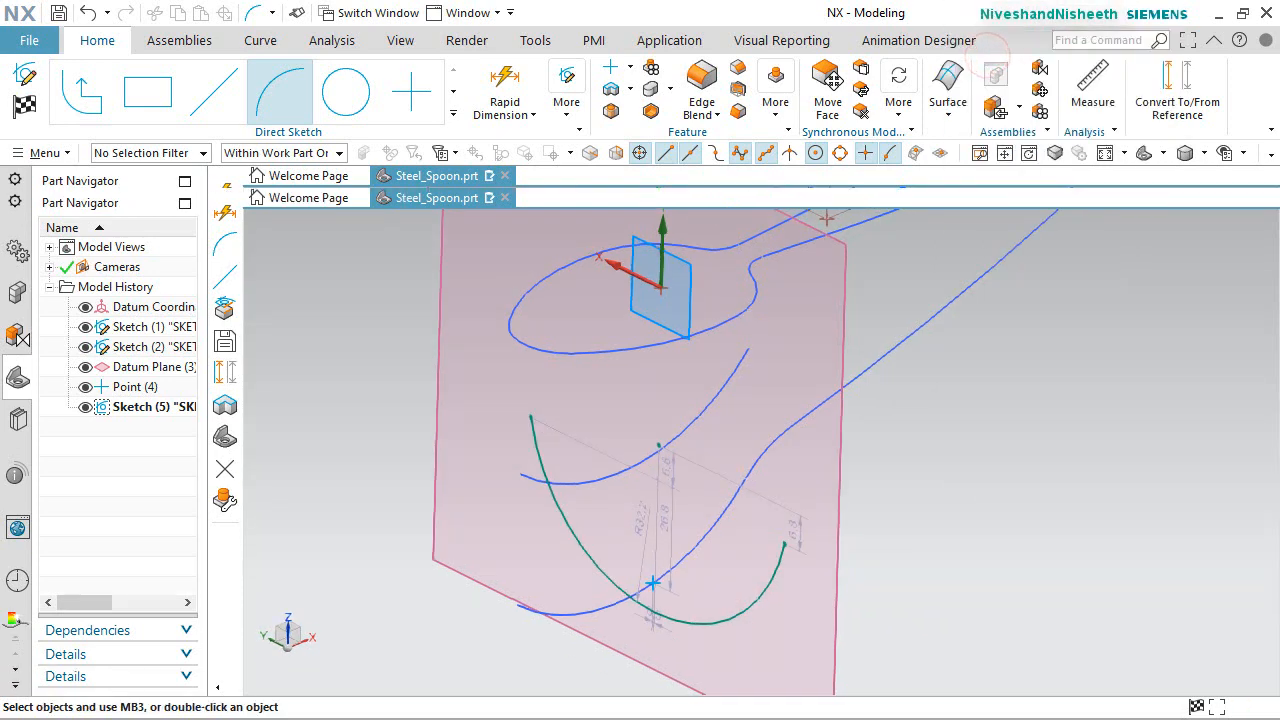
{"action": "left_click", "coordinate": [1077, 516]}
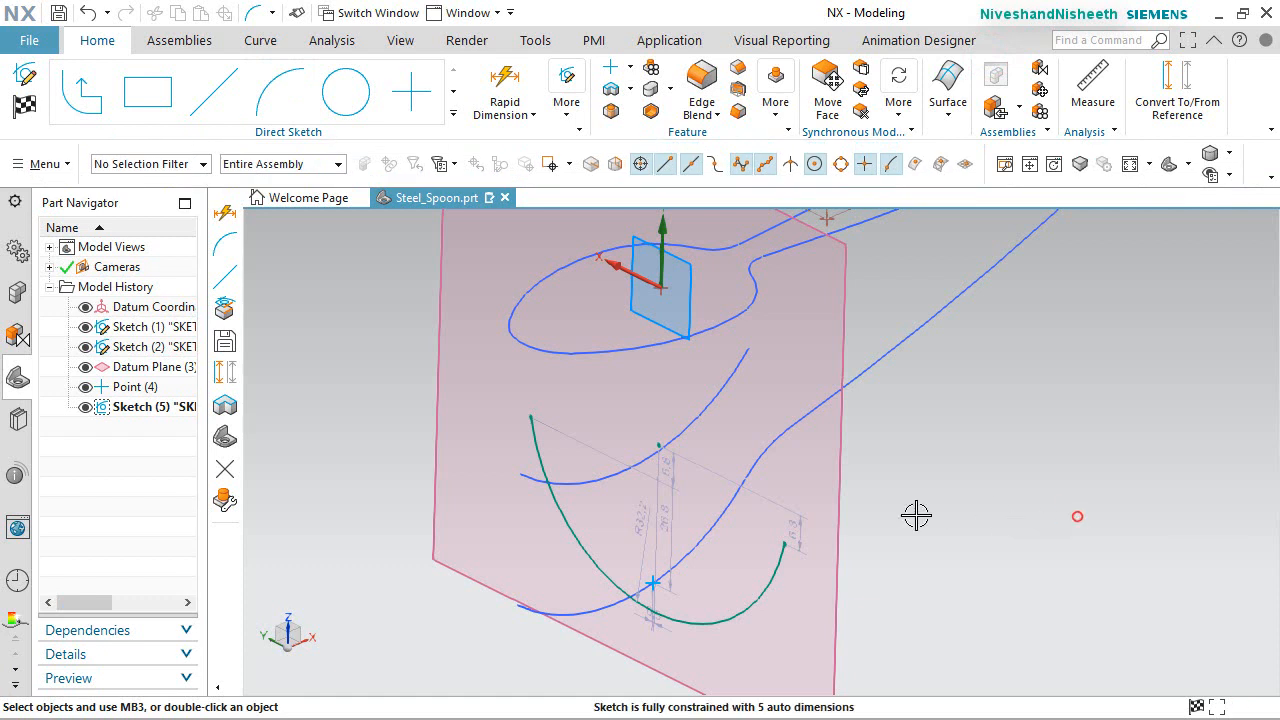
Set the arc's radius to 30 mm, keeping the expression and adjusting the geometry.
{"action": "left_click", "coordinate": [532, 560]}
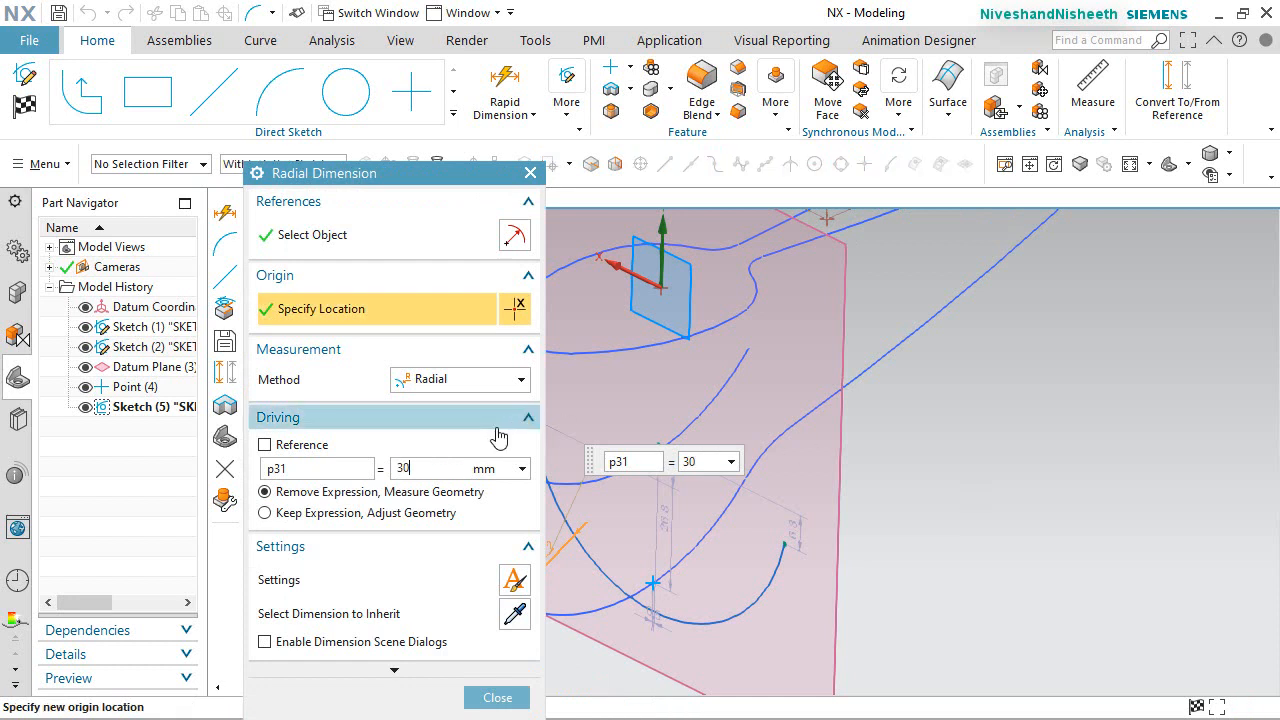
{"action": "left_click", "coordinate": [450, 512]}
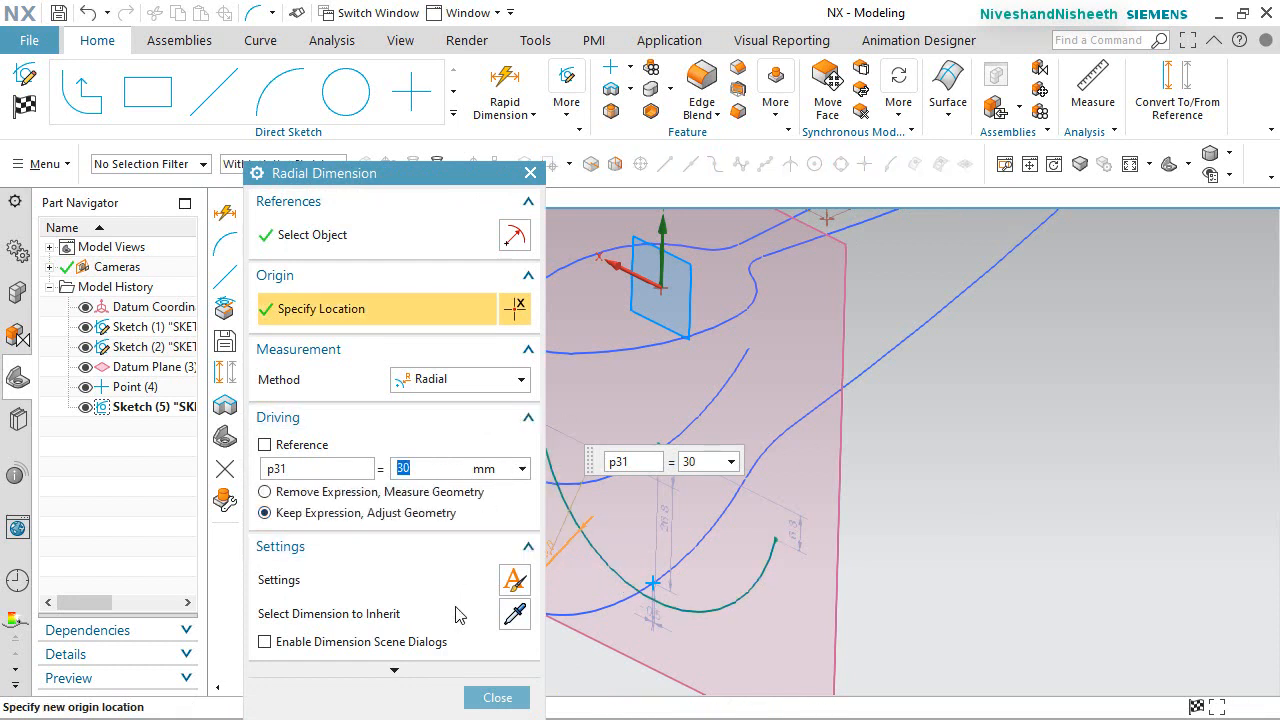
{"action": "left_click", "coordinate": [482, 704]}
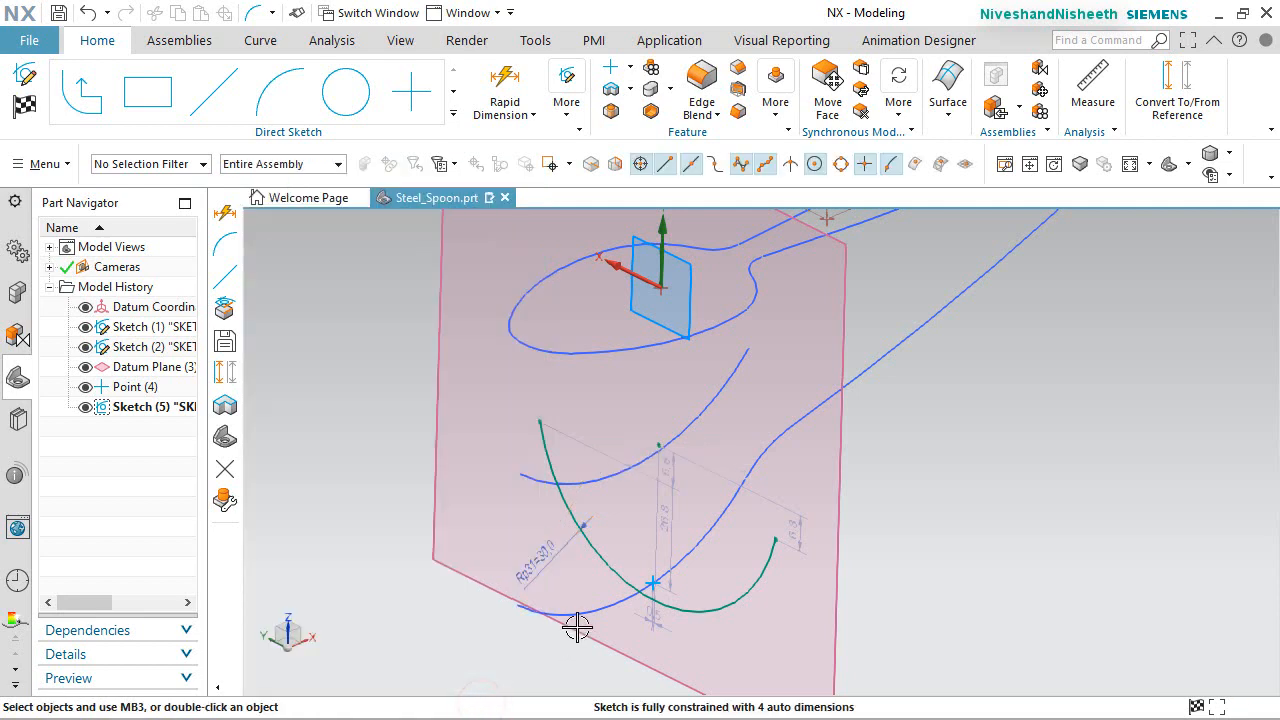
Make the arc's midpoint coincident with the projected point on the lower profile curve.
{"action": "scroll", "coordinate": [576, 622], "scroll_direction": "up", "scroll_amount": 3}
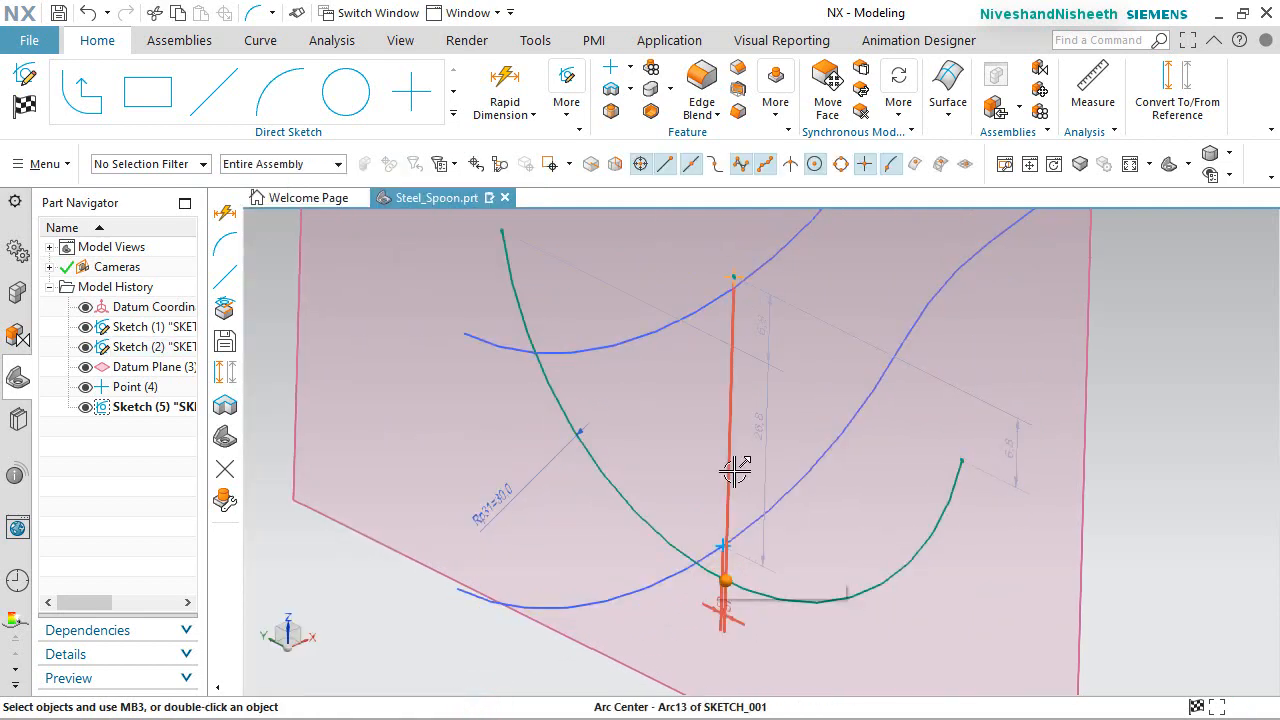
{"action": "scroll", "coordinate": [694, 540], "scroll_direction": "up", "scroll_amount": 3}
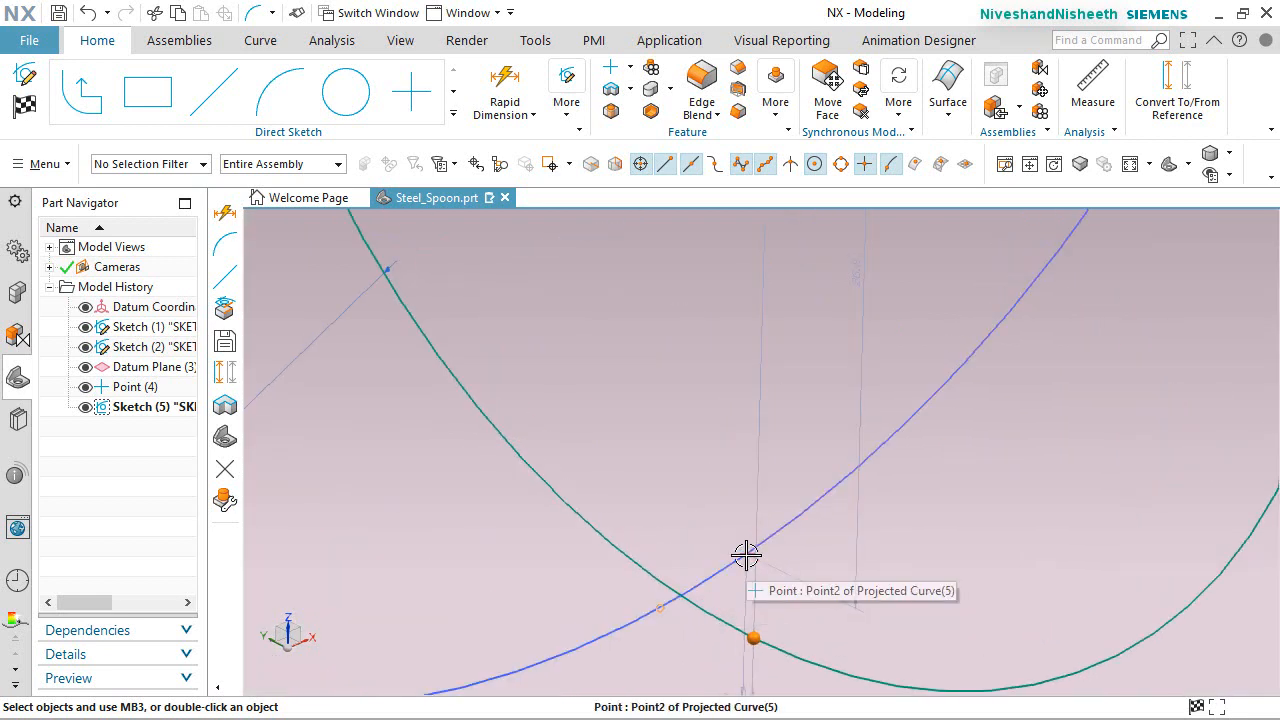
{"action": "left_click", "coordinate": [746, 555]}
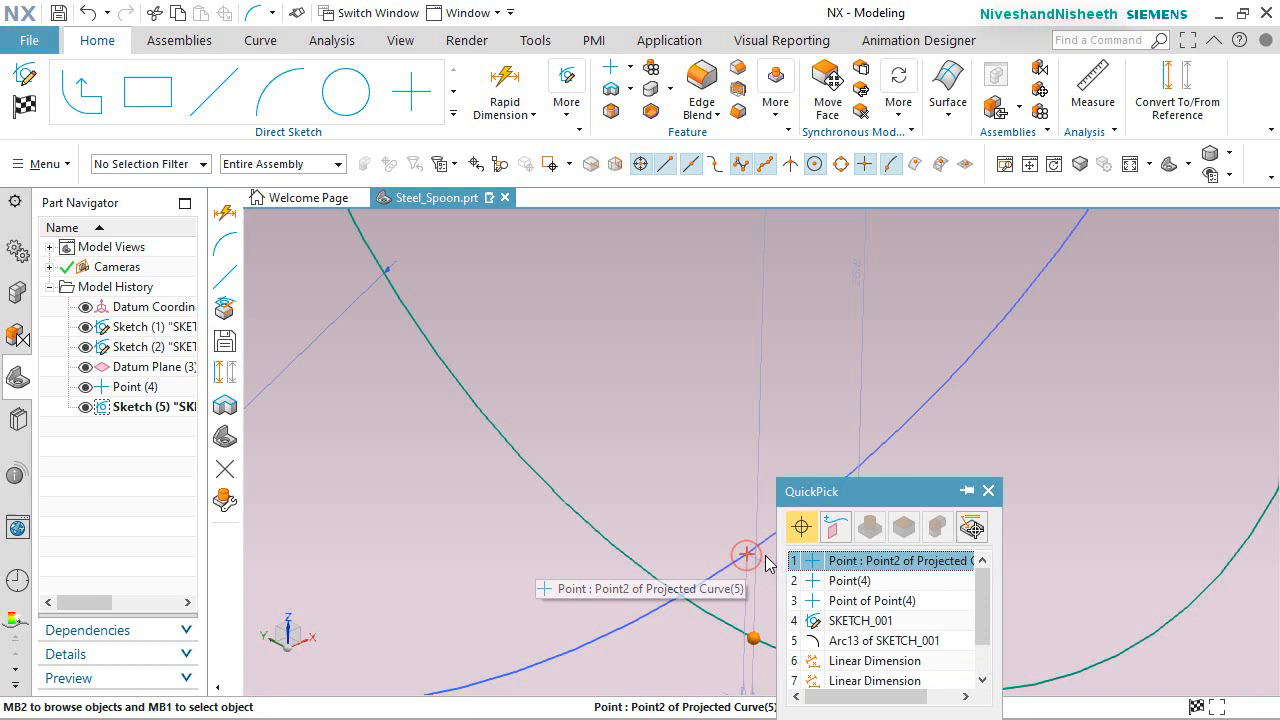
{"action": "left_click", "coordinate": [838, 562]}
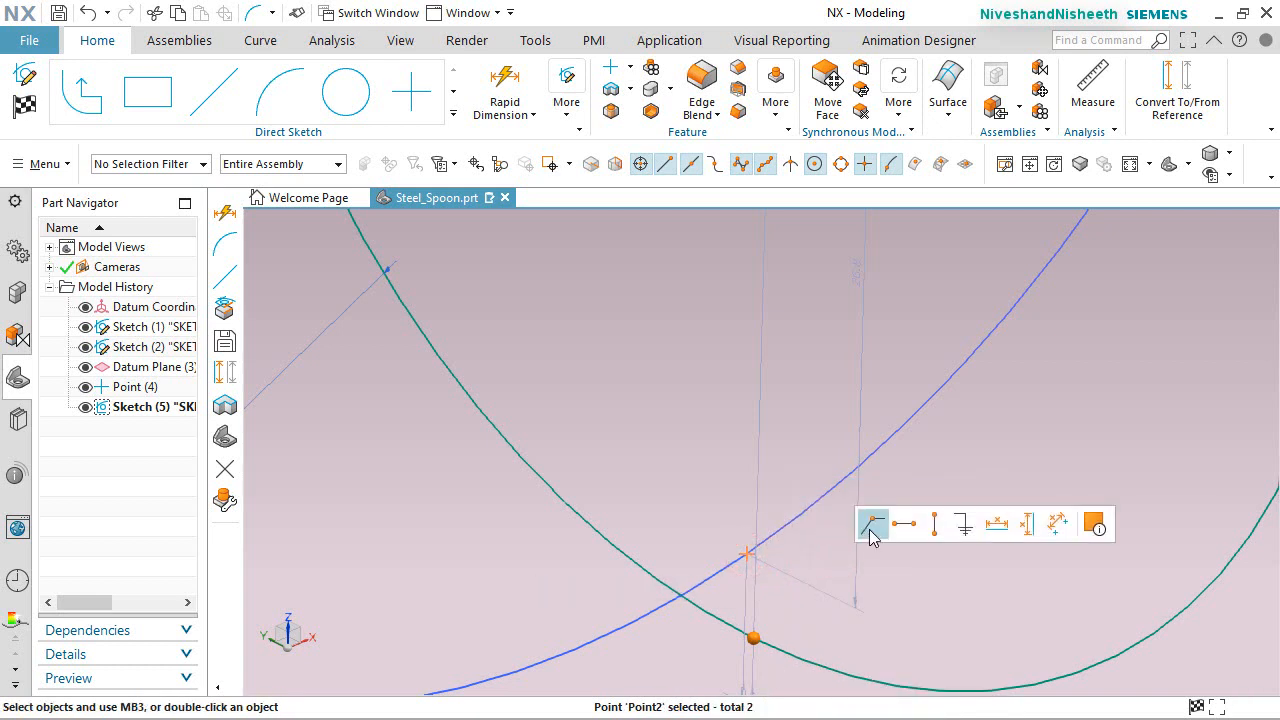
{"action": "left_click", "coordinate": [870, 533]}
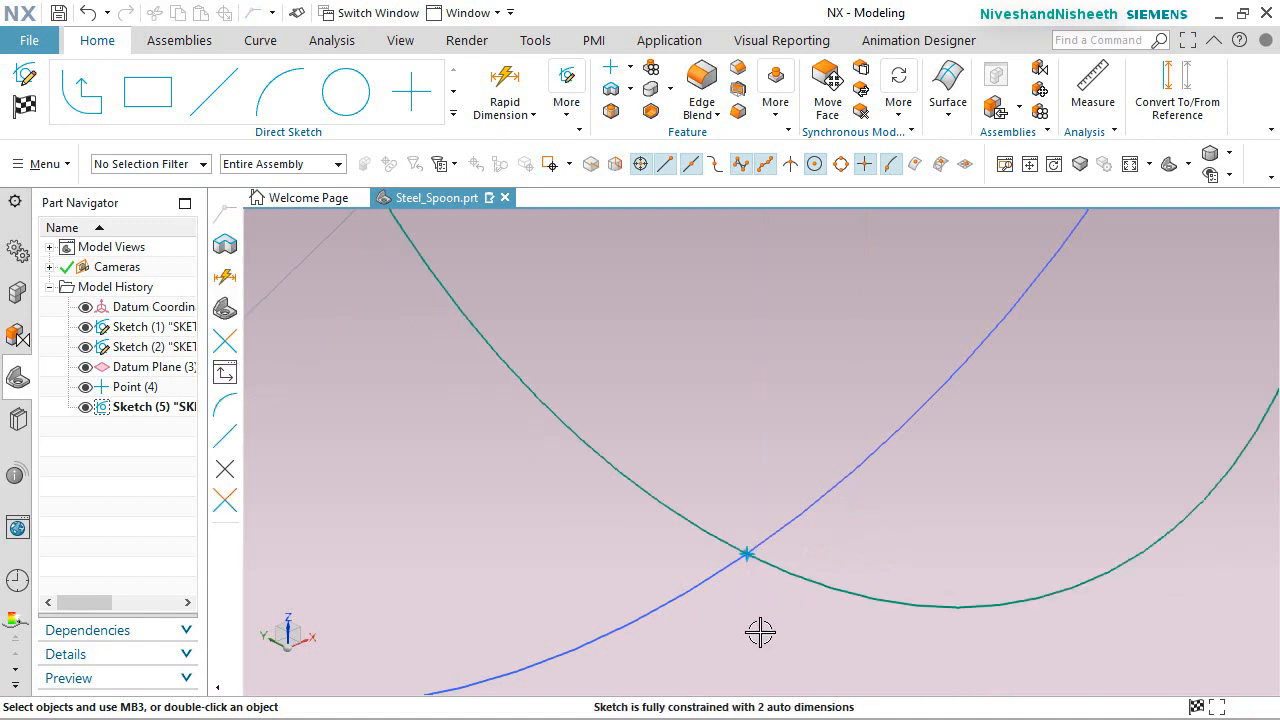
Apply a Horizontal Alignment constraint between the two end points of the arc.
{"action": "scroll", "coordinate": [760, 632], "scroll_direction": "down", "scroll_amount": 3}
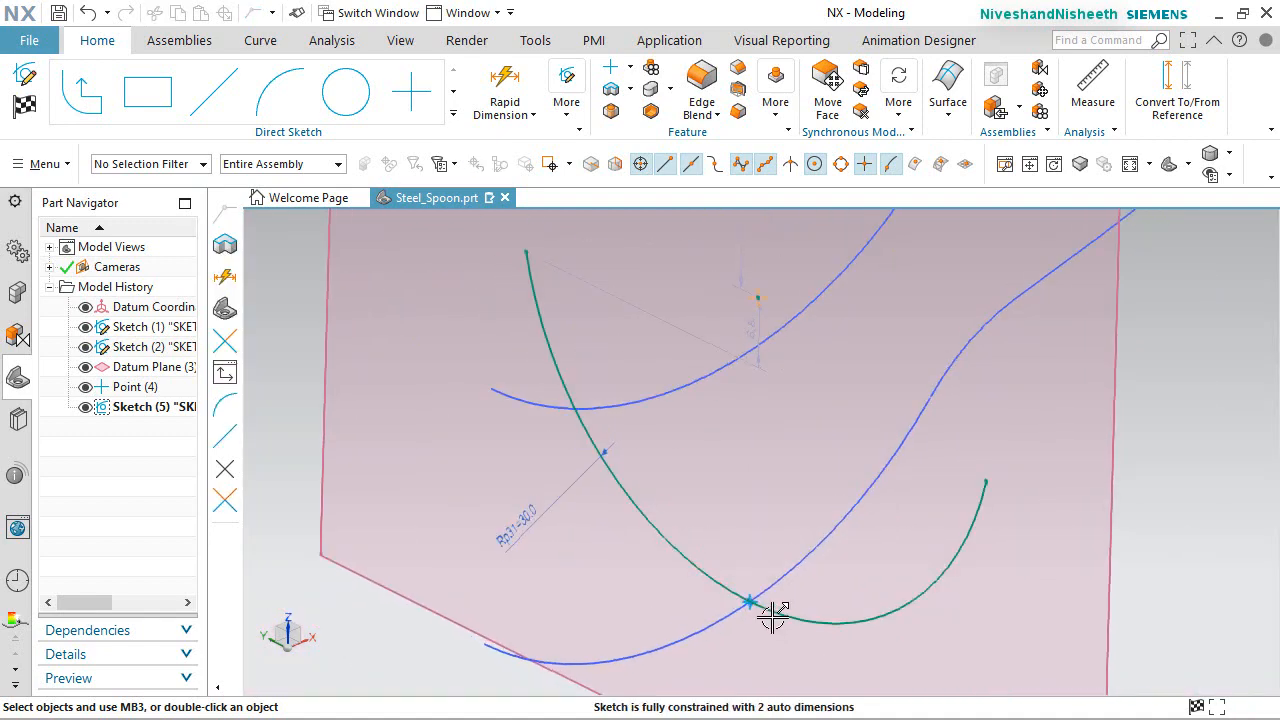
{"action": "mouse_move", "coordinate": [749, 603]}
{"action": "middle_mouse_down"}
{"action": "mouse_move", "coordinate": [766, 597]}
{"action": "mouse_move", "coordinate": [763, 566]}
{"action": "mouse_move", "coordinate": [734, 554]}
{"action": "mouse_move", "coordinate": [626, 557]}
{"action": "mouse_move", "coordinate": [694, 543]}
{"action": "mouse_move", "coordinate": [749, 571]}
{"action": "mouse_move", "coordinate": [765, 602]}
{"action": "mouse_move", "coordinate": [763, 586]}
{"action": "mouse_move", "coordinate": [790, 603]}
{"action": "middle_mouse_up"}
{"action": "middle_click_drag", "start_coordinate": [772, 611], "coordinate": [778, 607]}
{"action": "scroll", "coordinate": [764, 610], "scroll_direction": "up", "scroll_amount": 3}
{"action": "scroll", "coordinate": [642, 573], "scroll_direction": "down", "scroll_amount": 2}
{"action": "scroll", "coordinate": [650, 575], "scroll_direction": "down", "scroll_amount": 4}
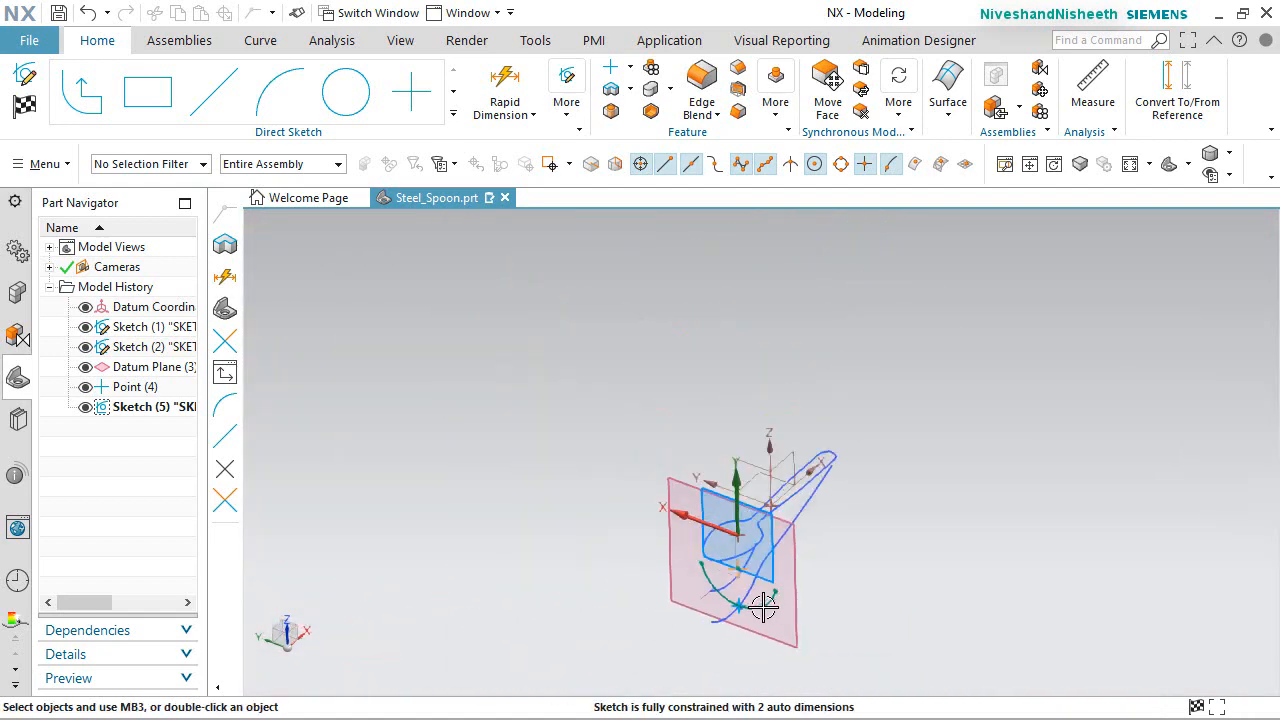
{"action": "scroll", "coordinate": [834, 626], "scroll_direction": "up", "scroll_amount": 5}
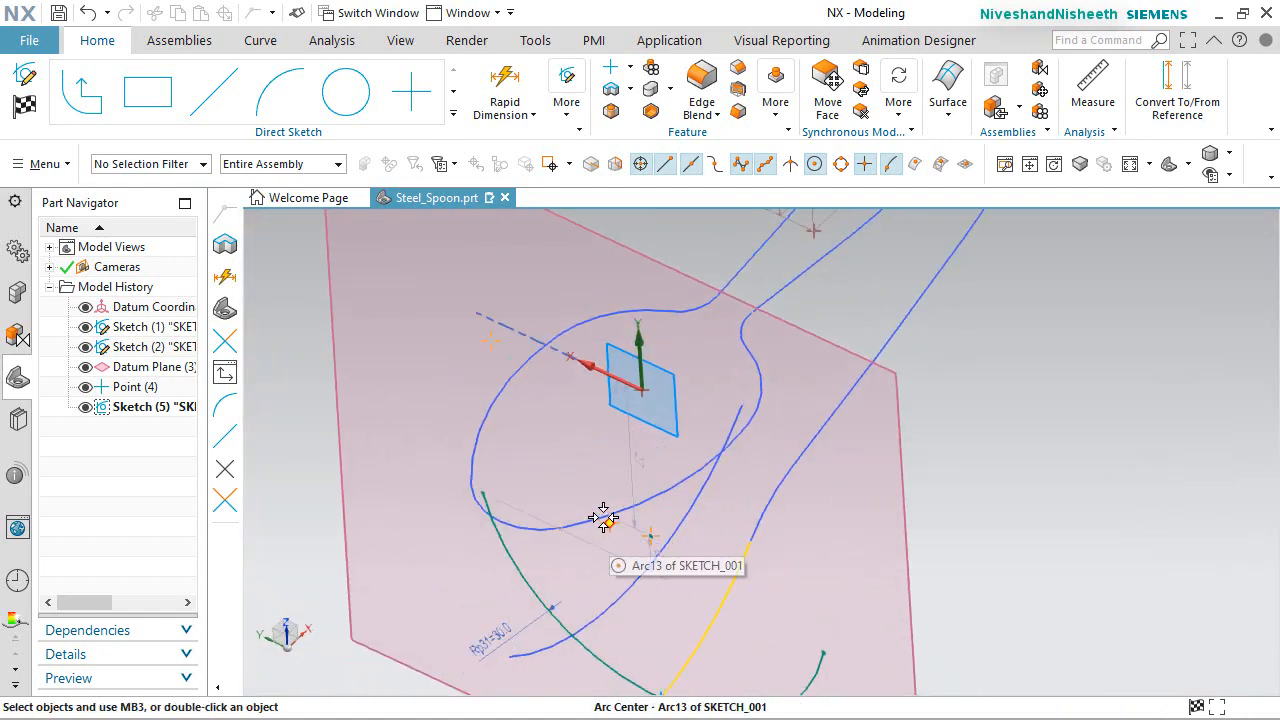
{"action": "scroll", "coordinate": [645, 550], "scroll_direction": "down", "scroll_amount": 1}
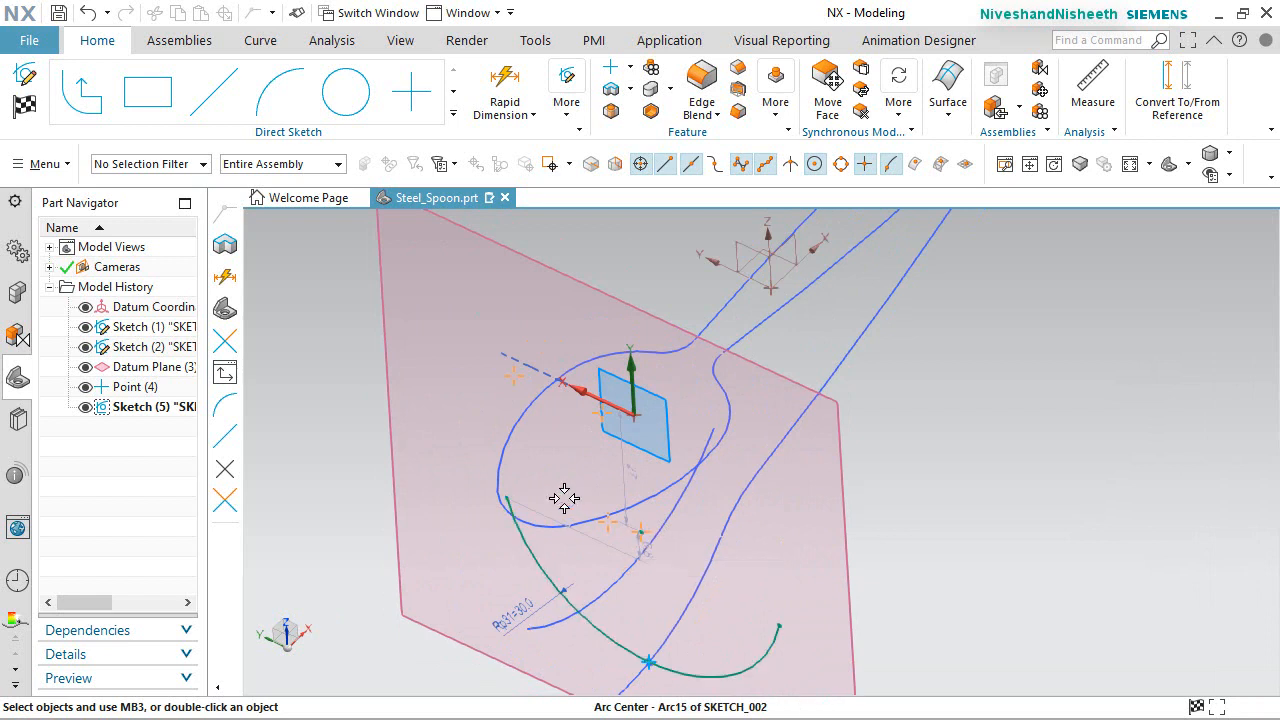
{"action": "left_click", "coordinate": [510, 493]}
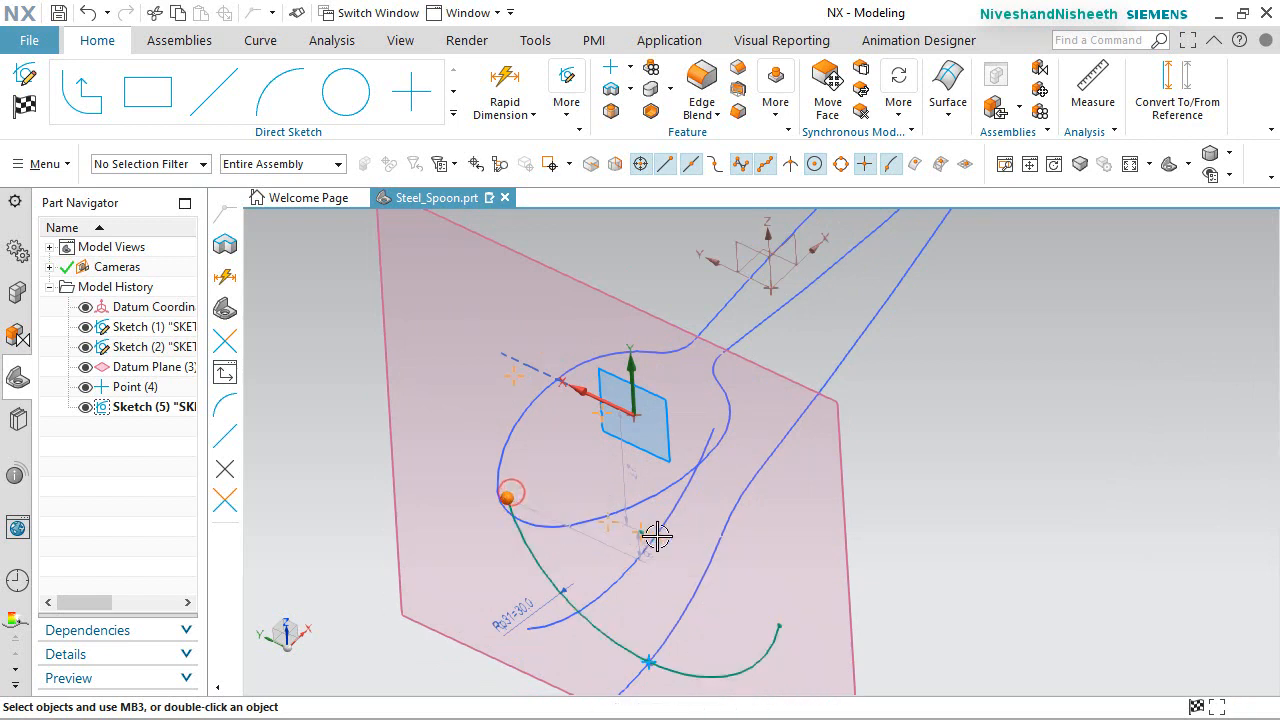
{"action": "left_click", "coordinate": [781, 624]}
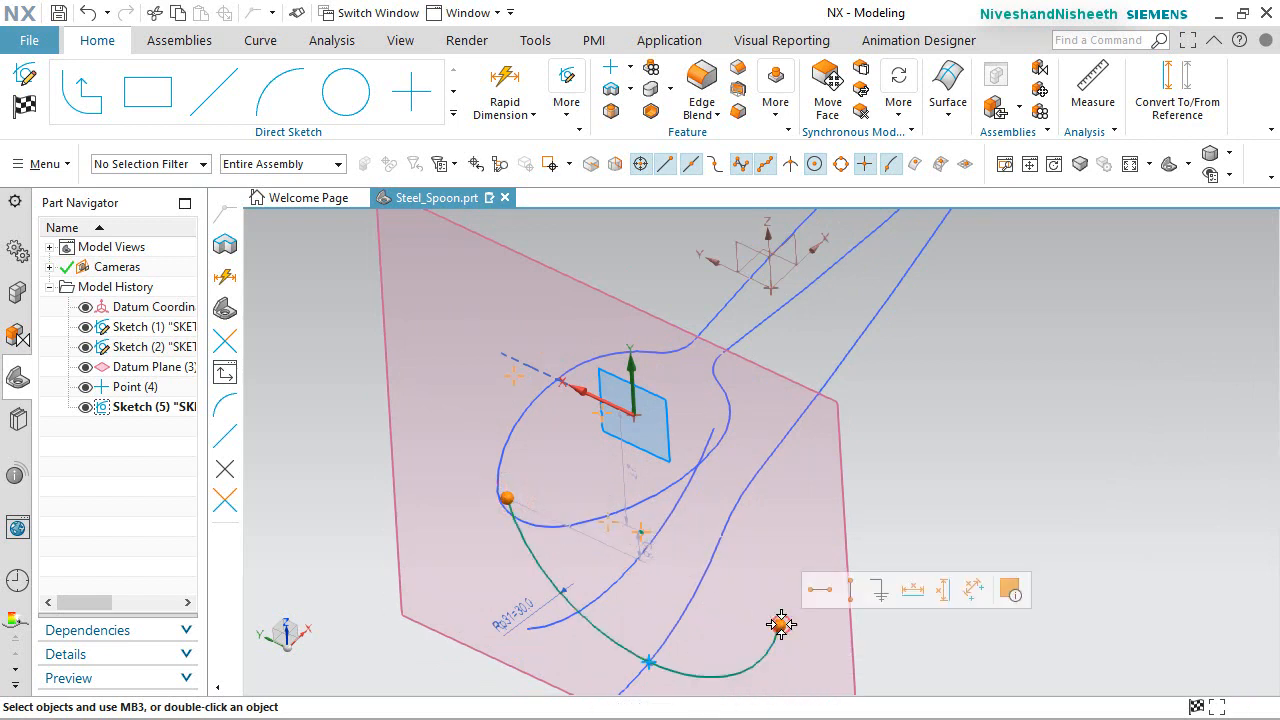
{"action": "left_click", "coordinate": [820, 590]}
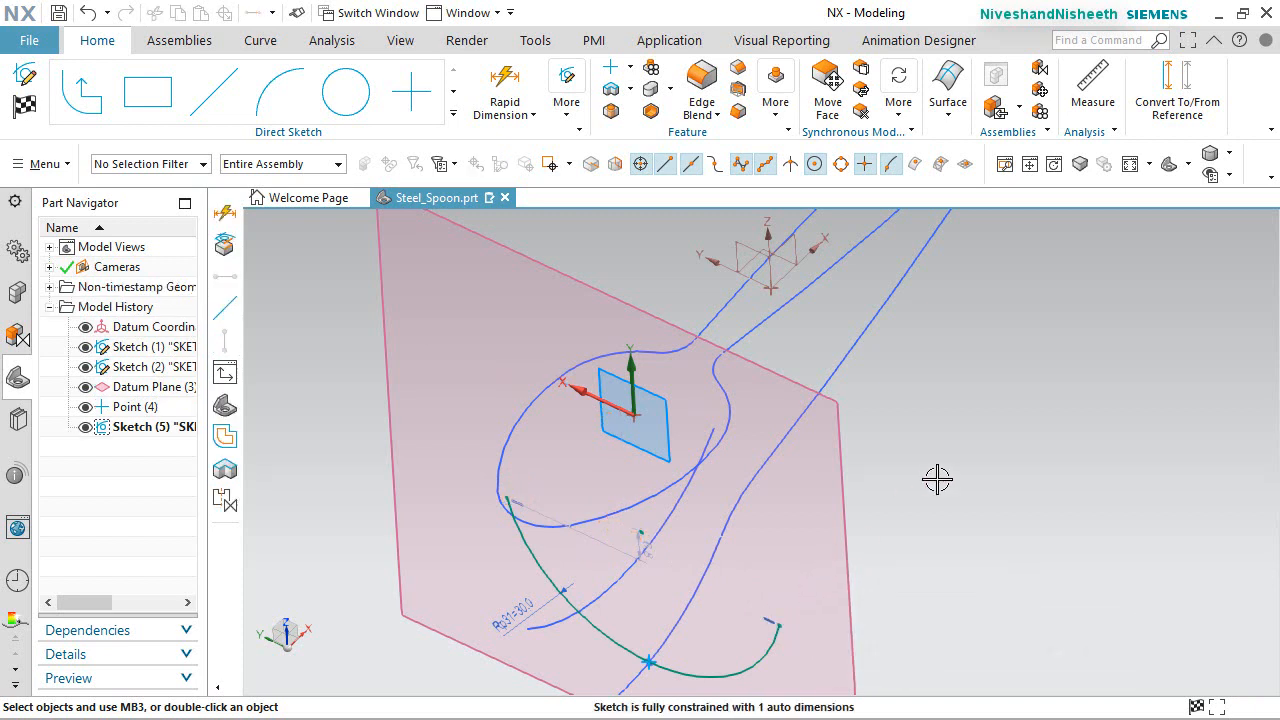
Check the arc against the spoon outline and lengthen it slightly by moving its end point upward.
{"action": "mouse_move", "coordinate": [724, 634]}
{"action": "middle_mouse_down"}
{"action": "mouse_move", "coordinate": [737, 594]}
{"action": "mouse_move", "coordinate": [718, 625]}
{"action": "middle_mouse_up"}
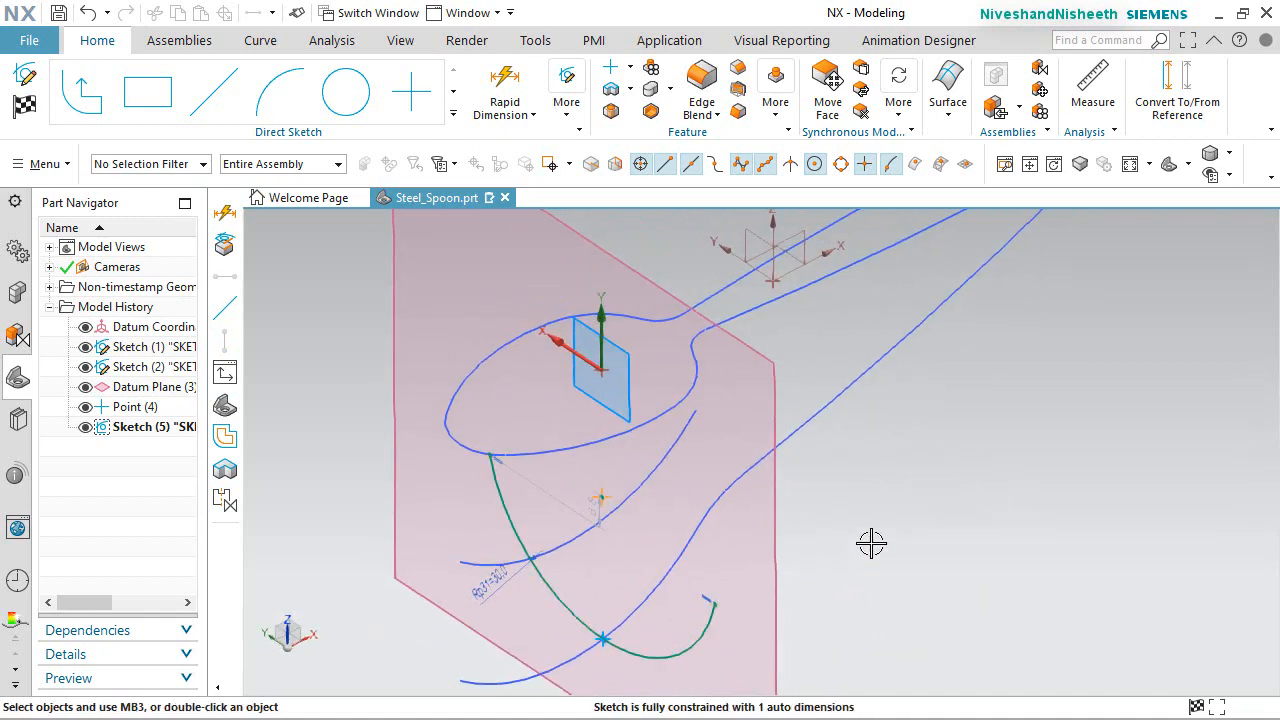
{"action": "left_click", "coordinate": [871, 543]}
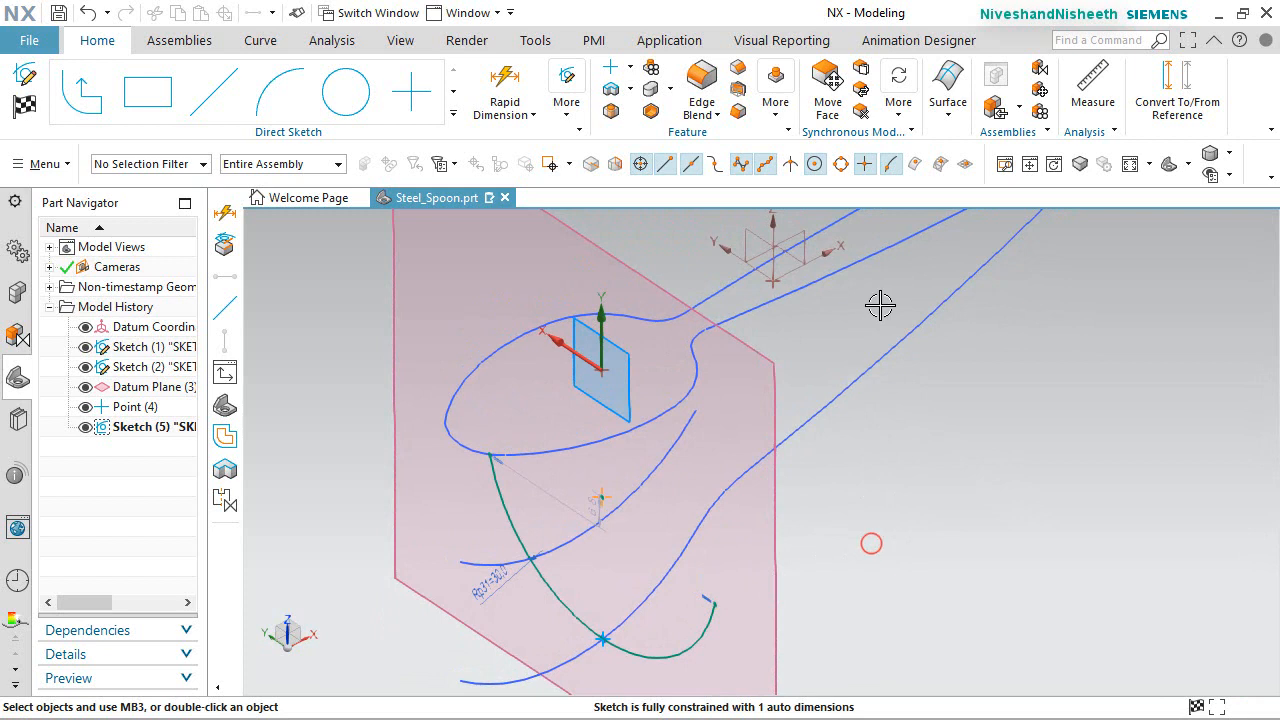
{"action": "left_click", "coordinate": [1131, 166]}
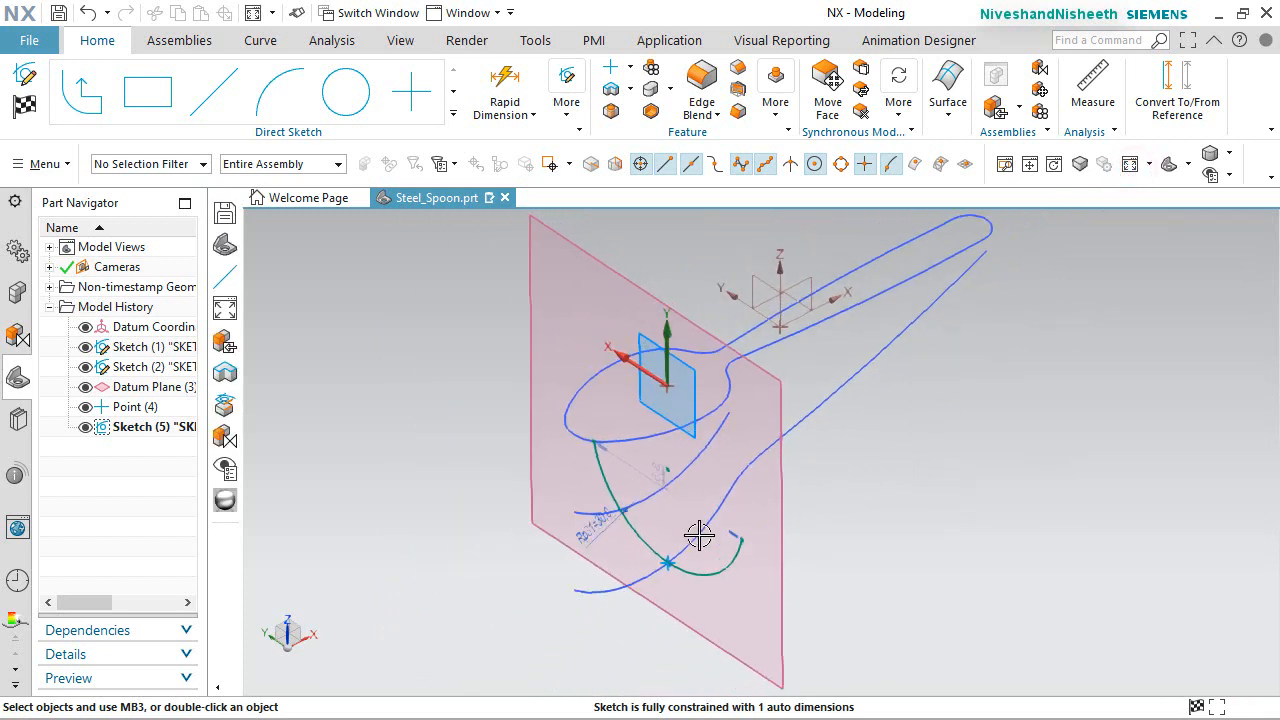
{"action": "mouse_move", "coordinate": [674, 606]}
{"action": "middle_mouse_down"}
{"action": "mouse_move", "coordinate": [700, 560]}
{"action": "mouse_move", "coordinate": [765, 518]}
{"action": "middle_mouse_up"}
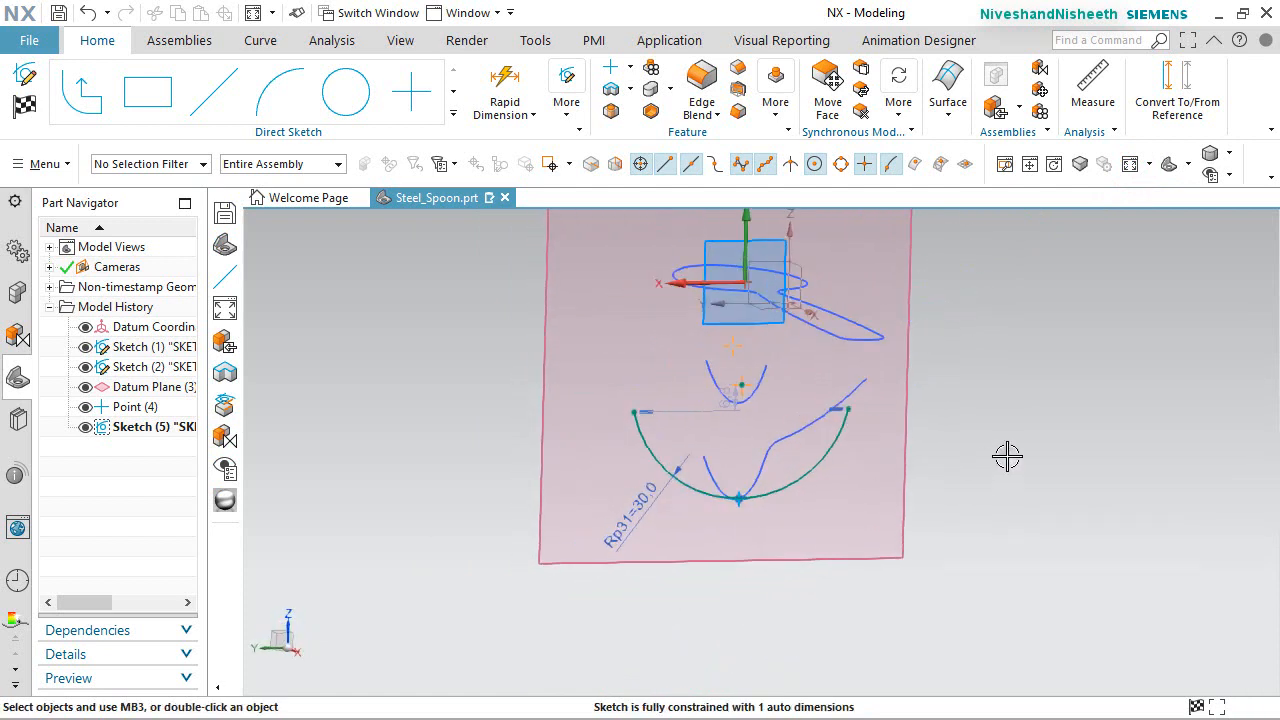
{"action": "right_click", "coordinate": [1007, 456]}
{"action": "left_click", "coordinate": [976, 453]}
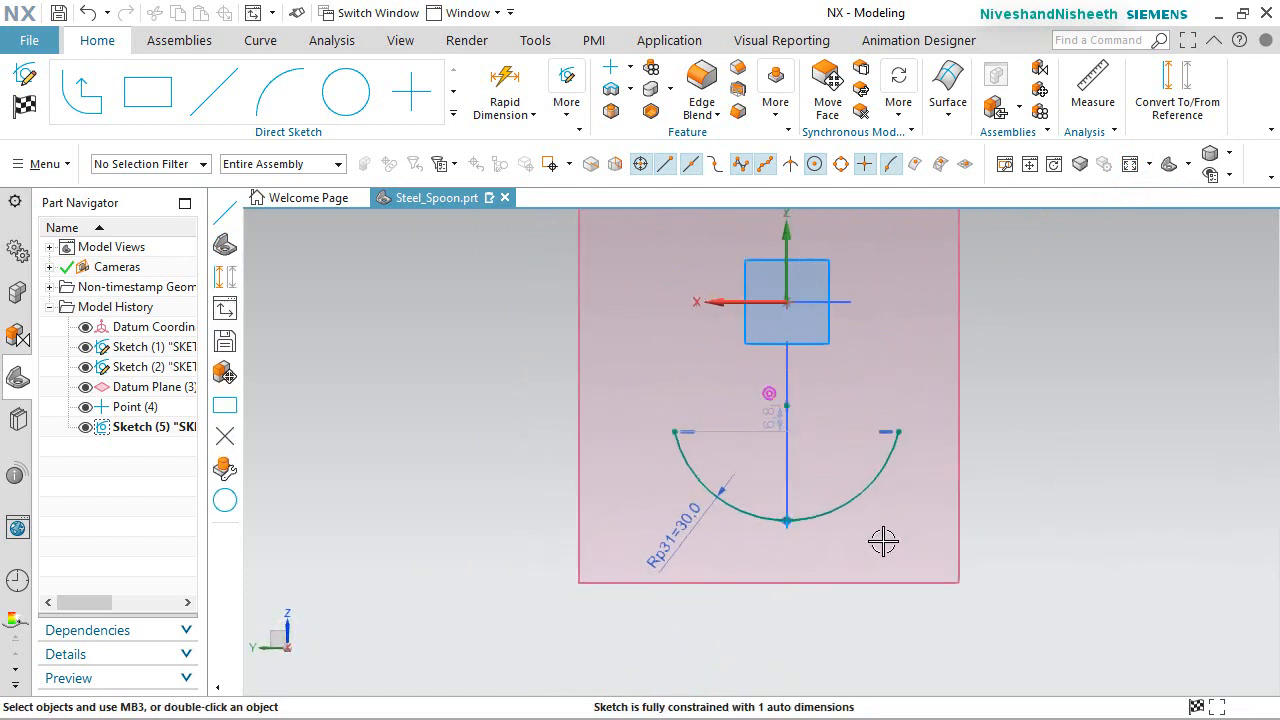
{"action": "scroll", "coordinate": [886, 431], "scroll_direction": "down", "scroll_amount": 3}
{"action": "scroll", "coordinate": [803, 482], "scroll_direction": "up", "scroll_amount": 3}
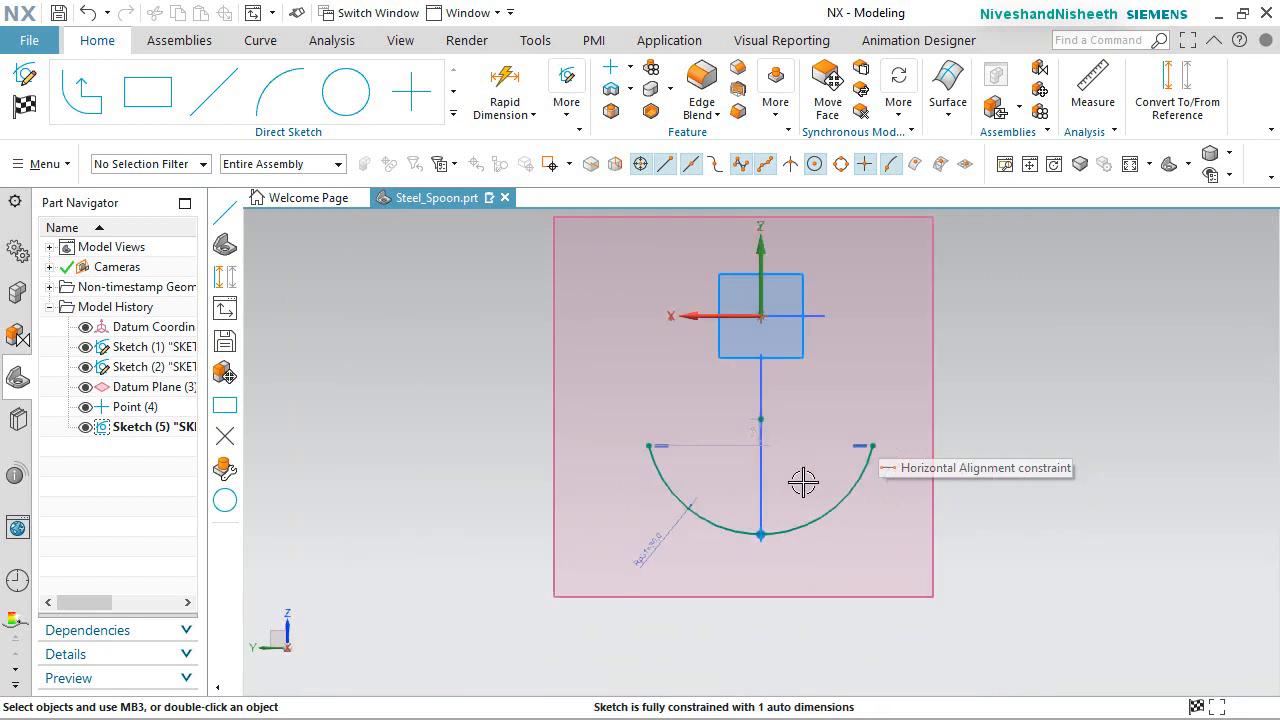
{"action": "middle_click_drag", "start_coordinate": [957, 462], "coordinate": [895, 535]}
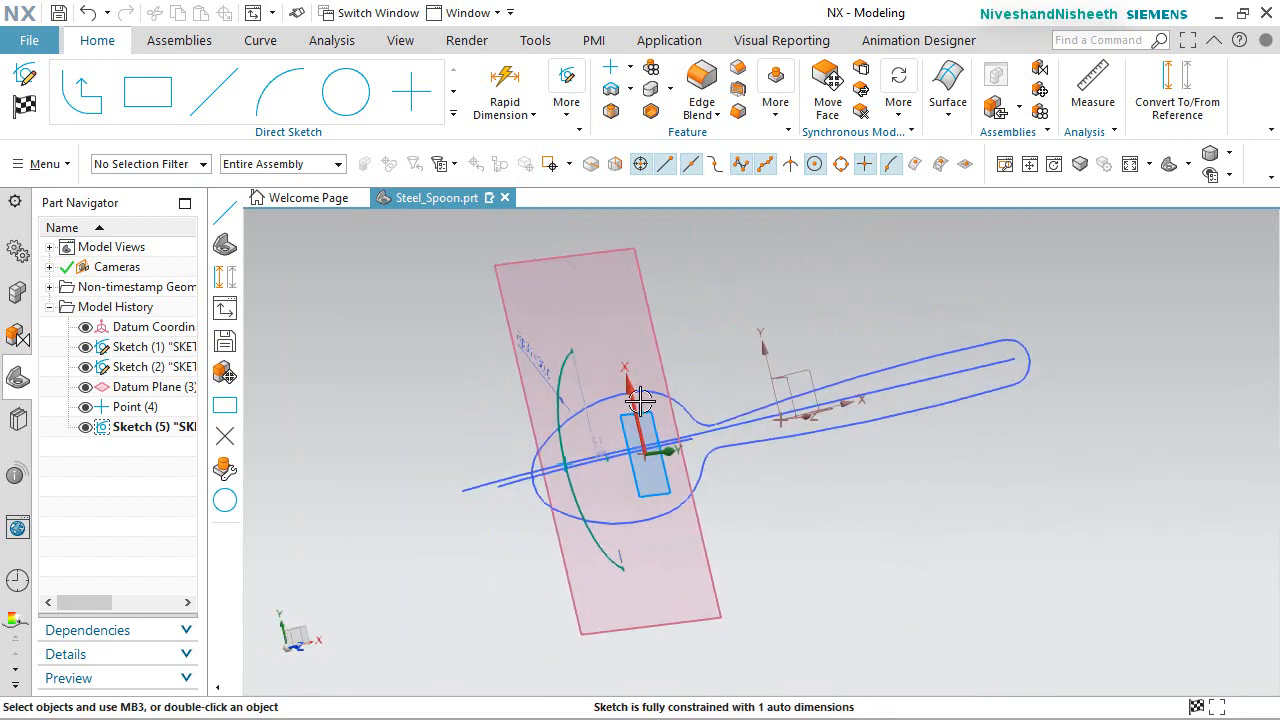
{"action": "left_click_drag", "start_coordinate": [566, 326], "coordinate": [577, 314]}
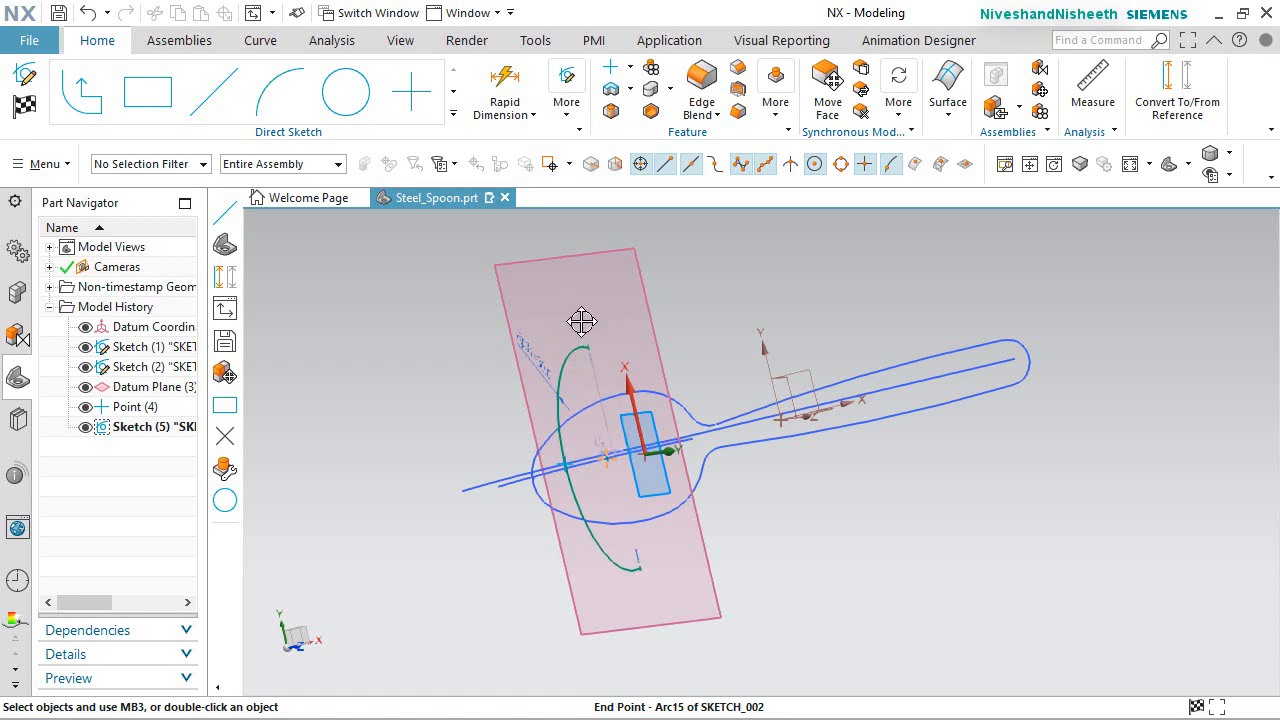
Finish the arc sketch and hide the datum plane it was drawn on.
{"action": "middle_click_drag", "start_coordinate": [774, 520], "coordinate": [734, 492]}
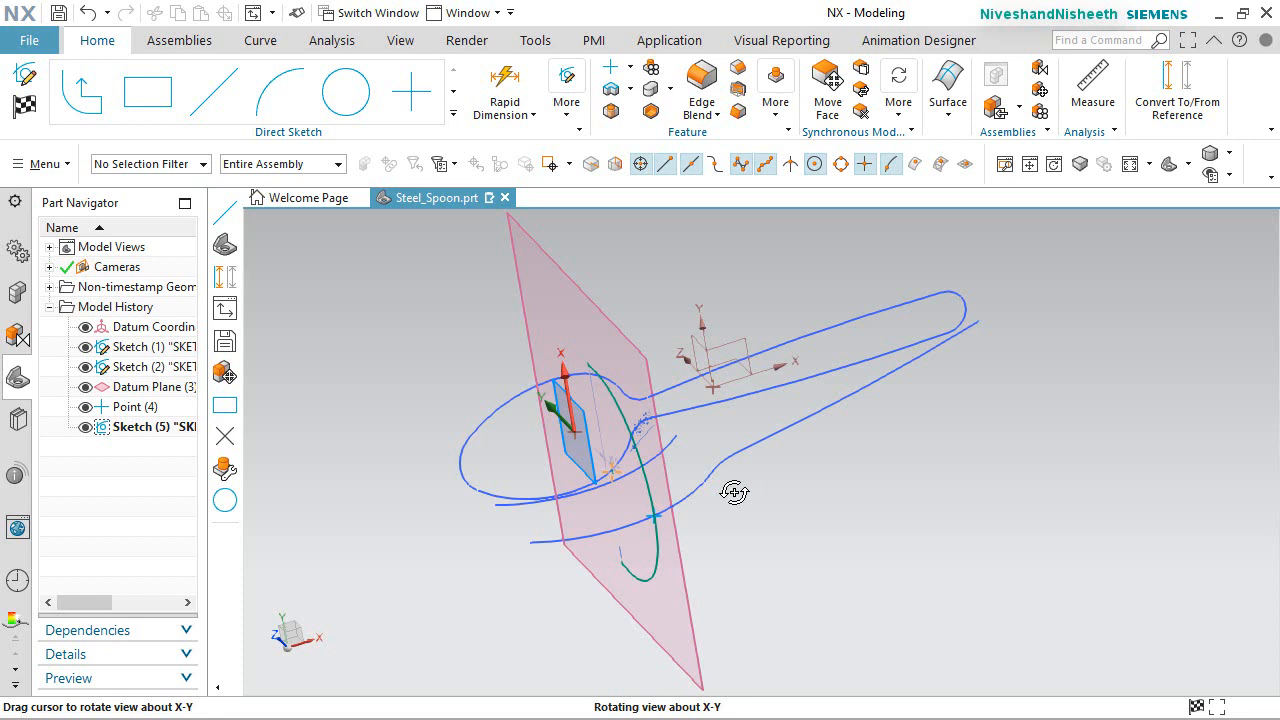
{"action": "middle_click_drag", "start_coordinate": [734, 492], "coordinate": [767, 466]}
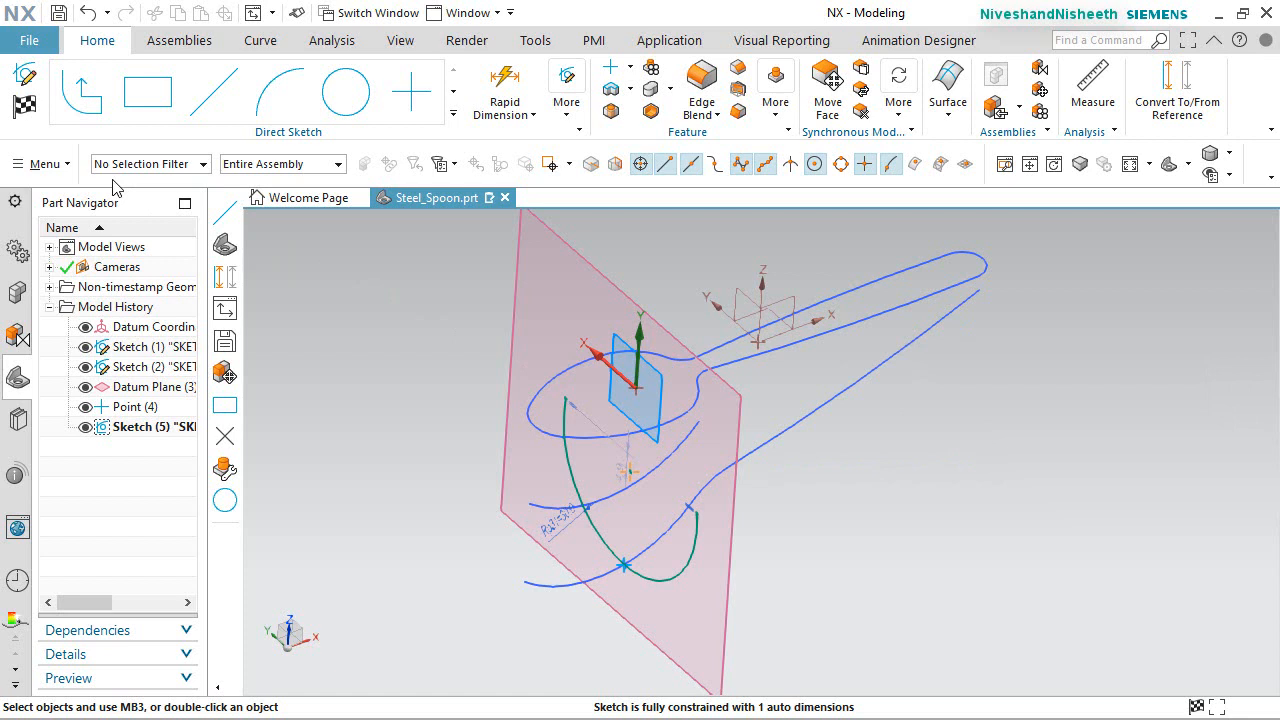
{"action": "left_click", "coordinate": [25, 106]}
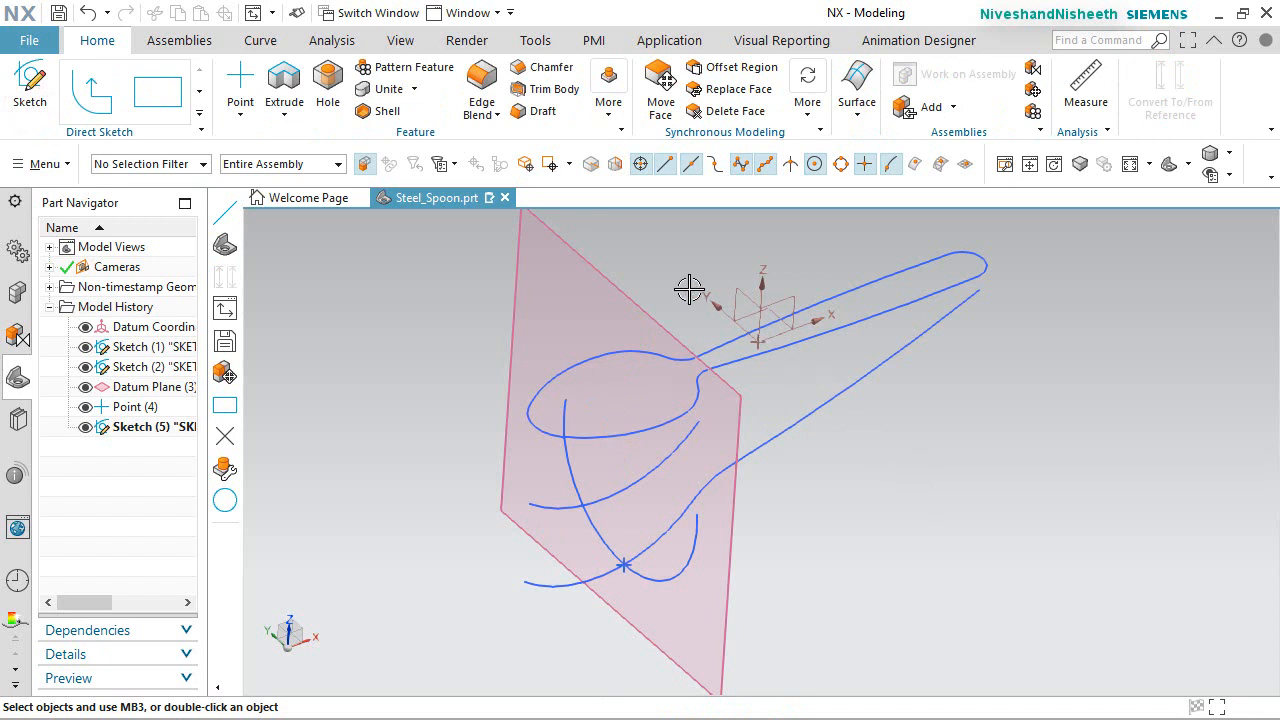
{"action": "left_click", "coordinate": [616, 276]}
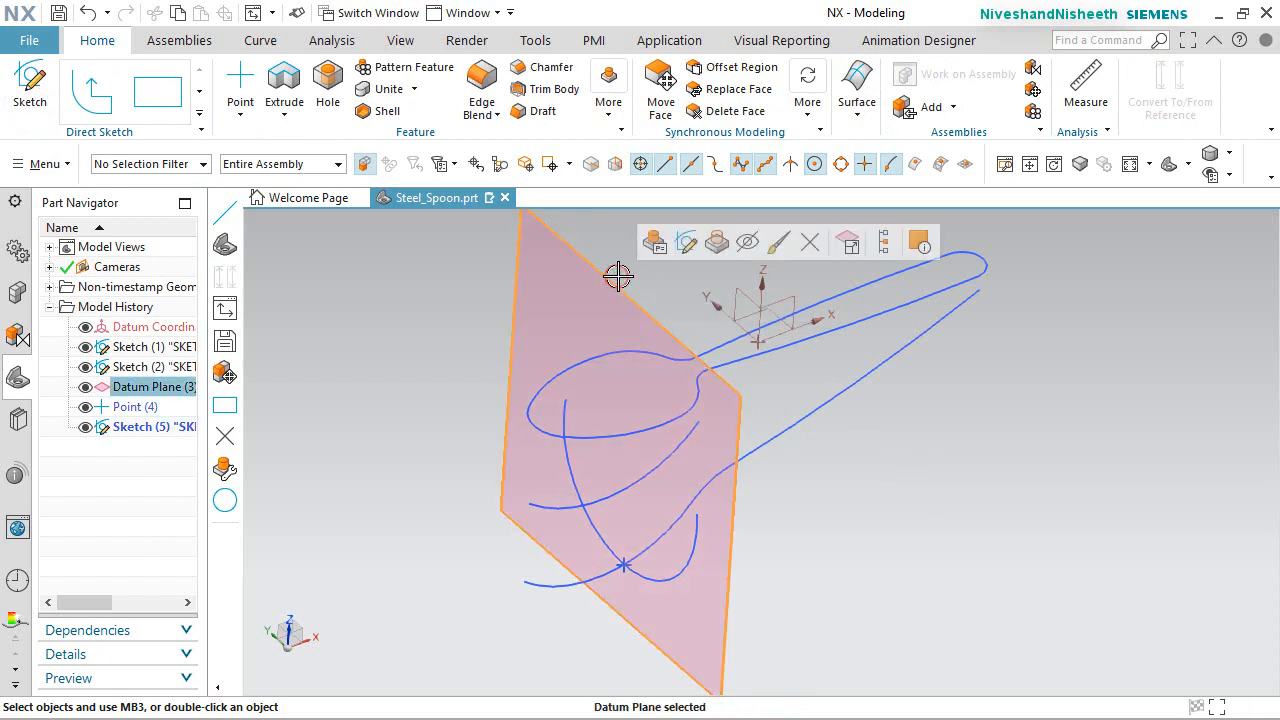
{"action": "left_click", "coordinate": [746, 244]}
Create a datum plane parallel to the YZ plane through the arc end point where the lower profile curve meets the handle.
{"action": "right_click", "coordinate": [889, 547]}
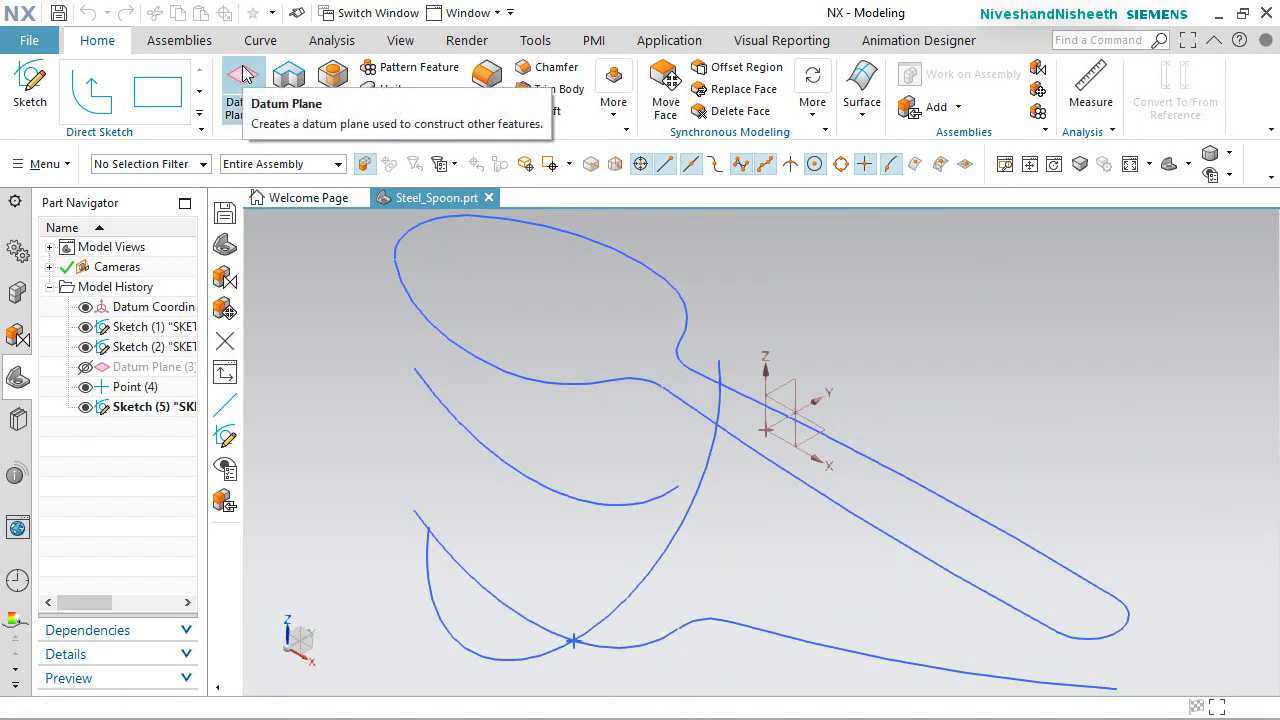
{"action": "left_click", "coordinate": [243, 75]}
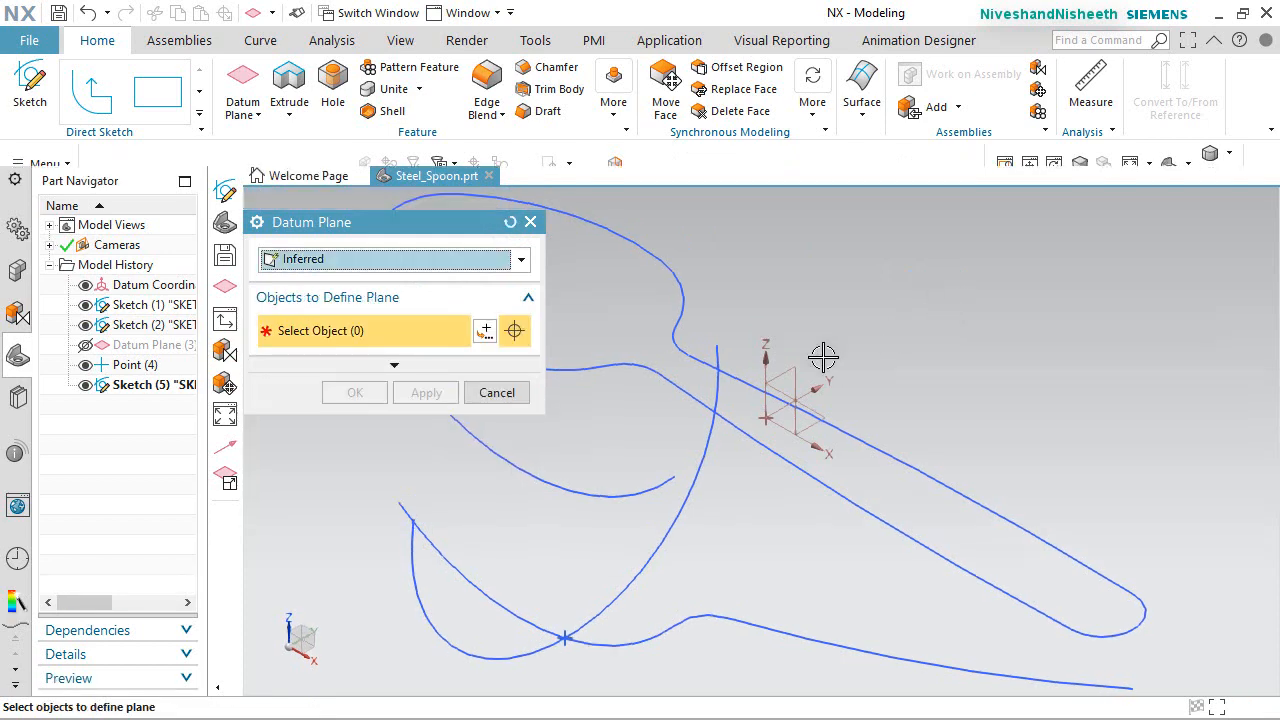
{"action": "scroll", "coordinate": [763, 485], "scroll_direction": "down", "scroll_amount": 2}
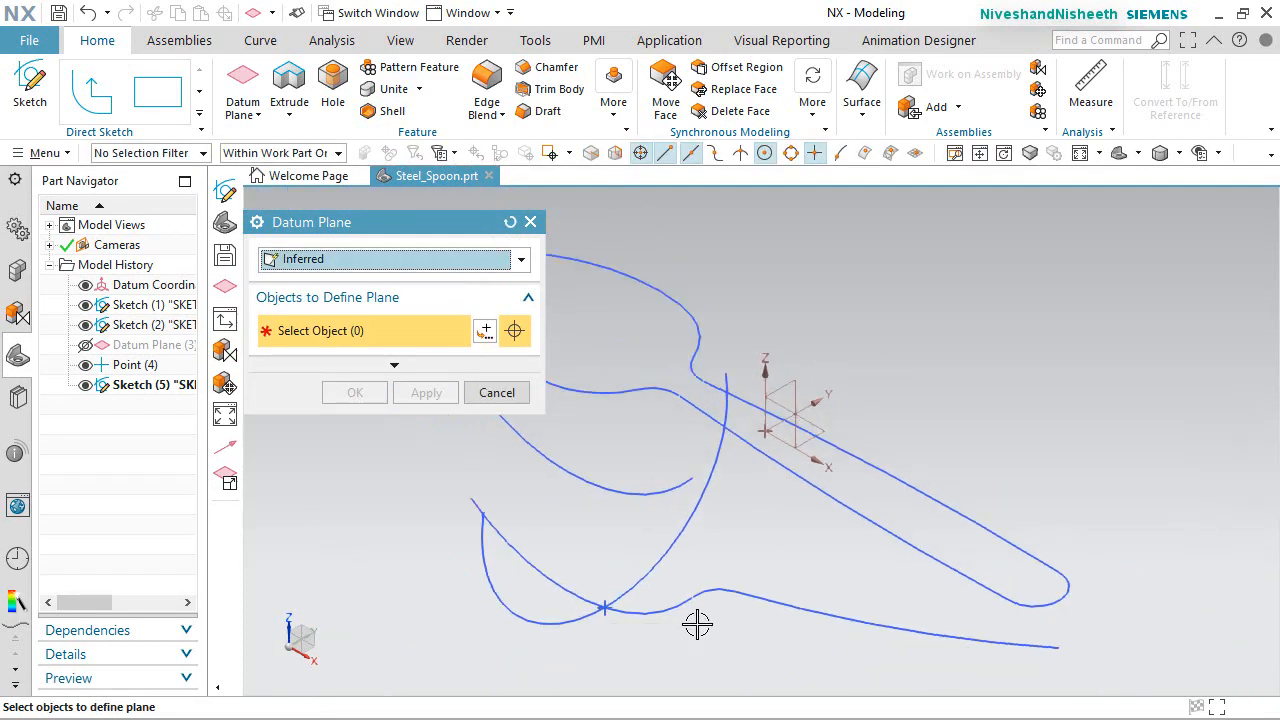
{"action": "scroll", "coordinate": [697, 623], "scroll_direction": "up", "scroll_amount": 2}
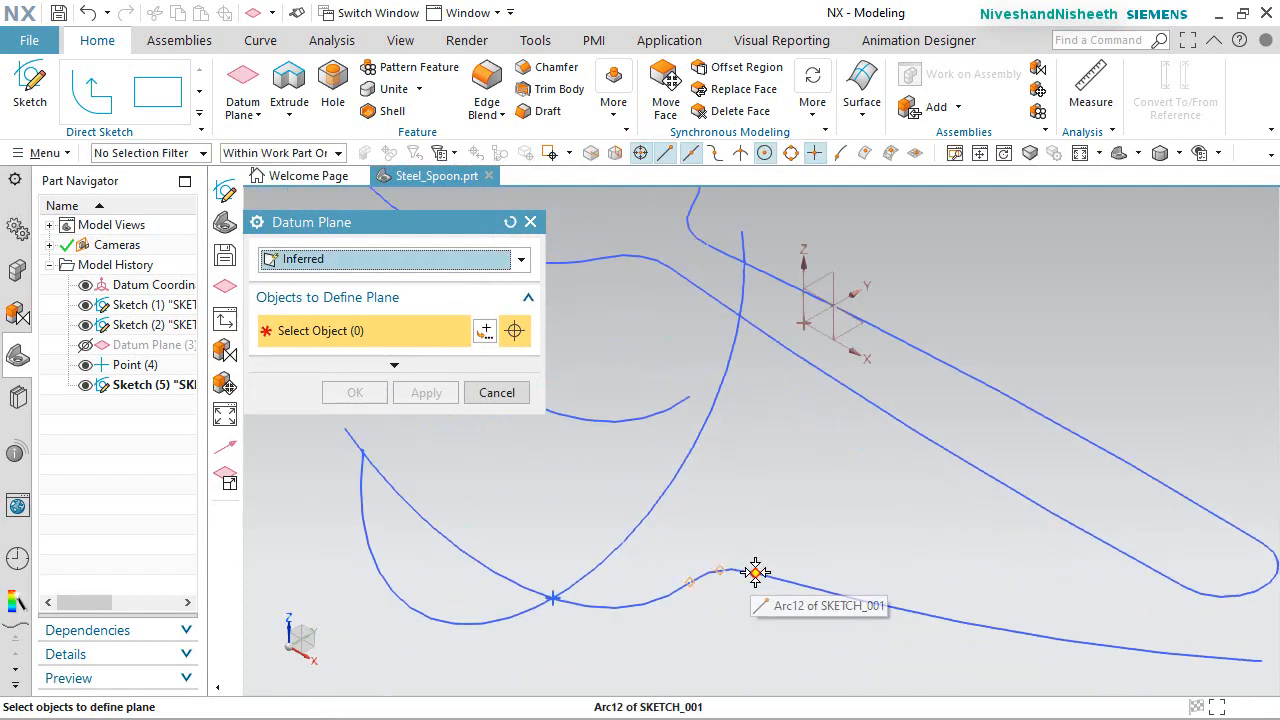
{"action": "left_click", "coordinate": [755, 571]}
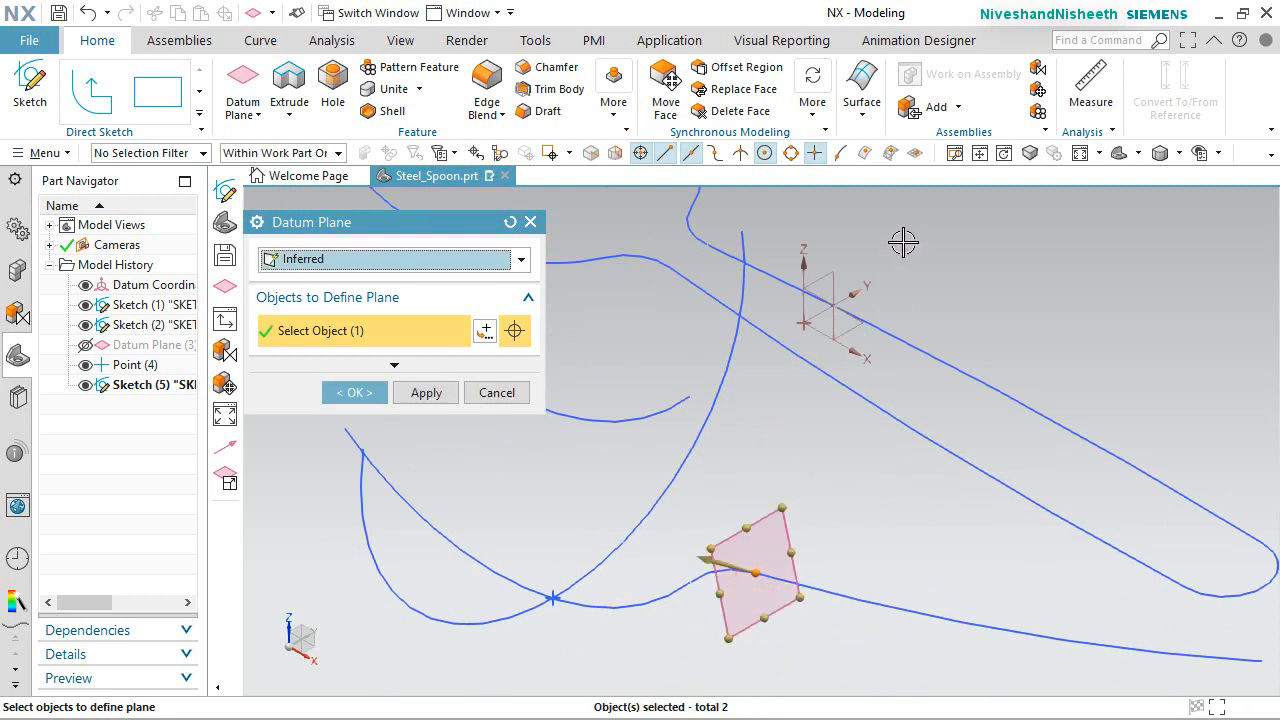
{"action": "left_click", "coordinate": [825, 270]}
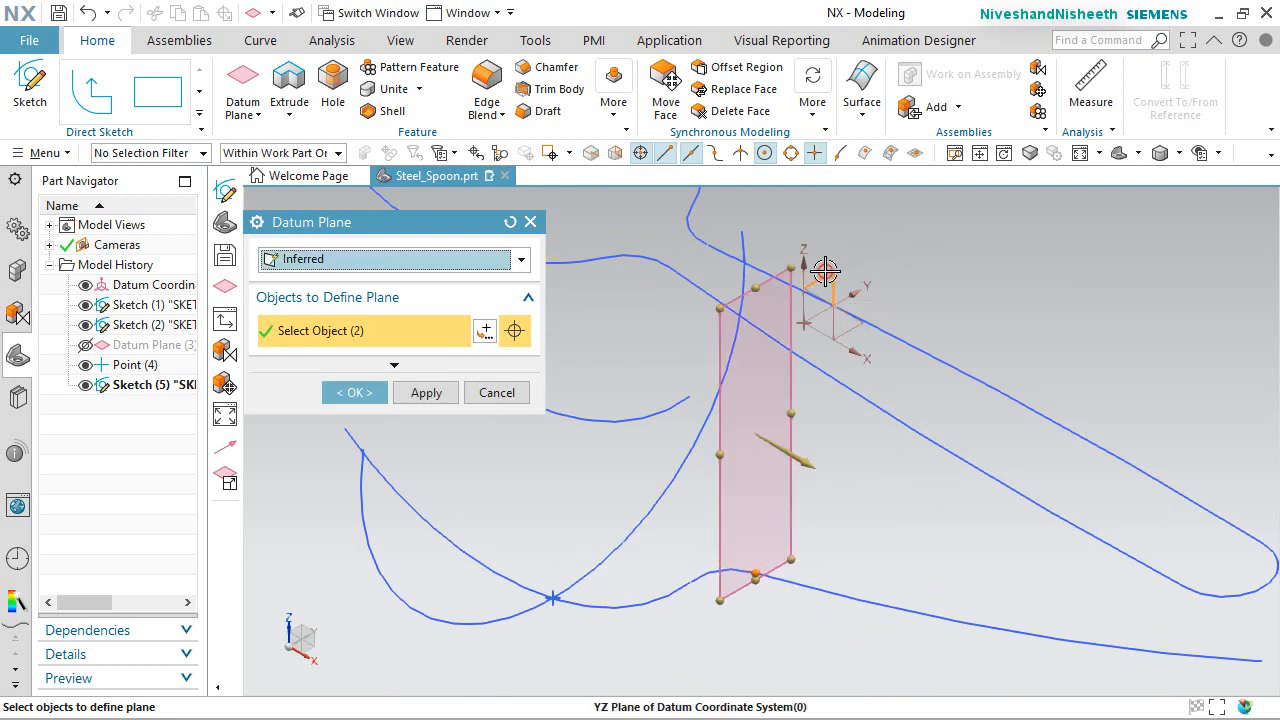
{"action": "left_click", "coordinate": [355, 392]}
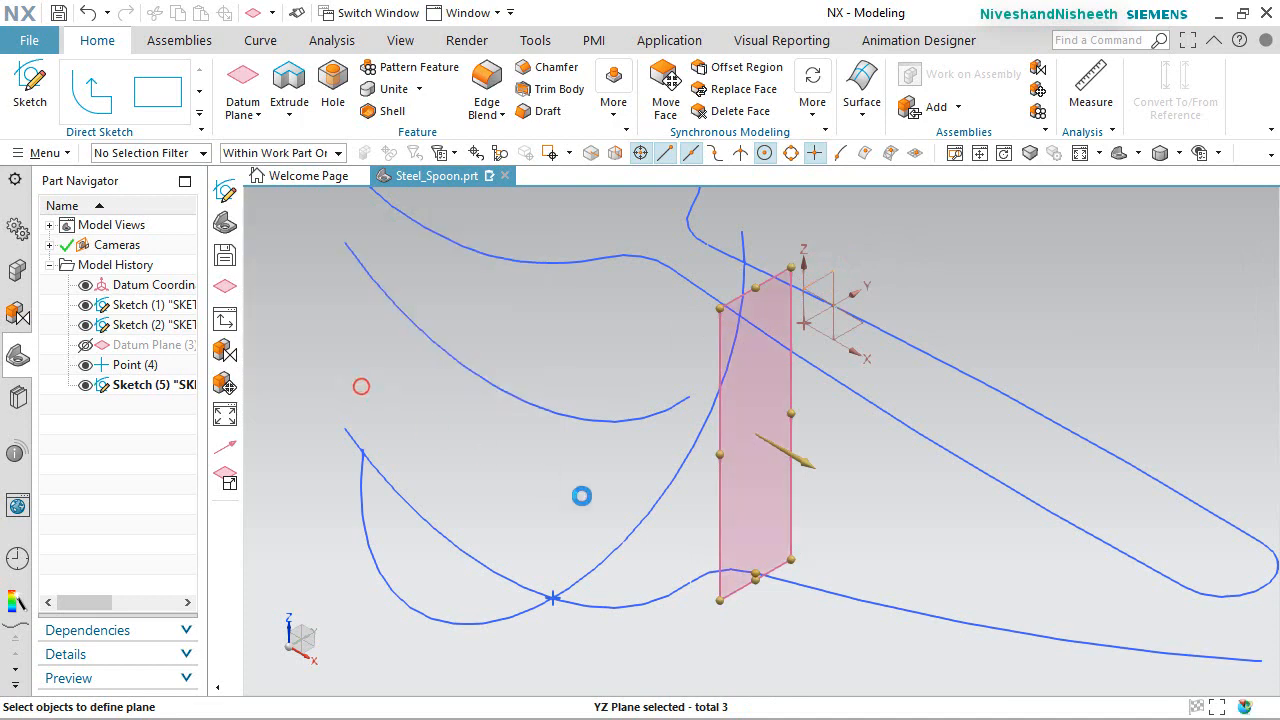
Resize the new datum plane to extend below the lower profile curve and across the full width of the spoon neck.
{"action": "mouse_move", "coordinate": [840, 474]}
{"action": "middle_mouse_down"}
{"action": "mouse_move", "coordinate": [880, 440]}
{"action": "mouse_move", "coordinate": [908, 449]}
{"action": "mouse_move", "coordinate": [915, 481]}
{"action": "middle_mouse_up"}
{"action": "scroll", "coordinate": [783, 386], "scroll_direction": "down", "scroll_amount": 4}
{"action": "scroll", "coordinate": [814, 523], "scroll_direction": "up", "scroll_amount": 2}
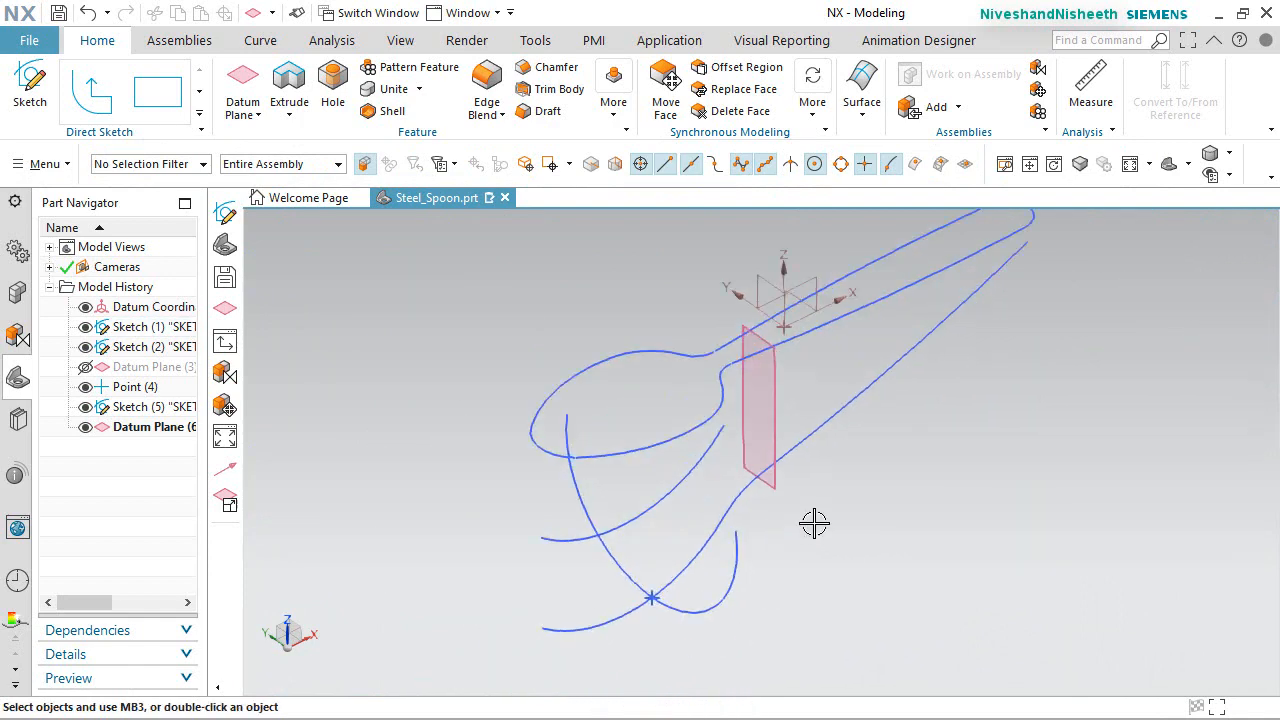
{"action": "scroll", "coordinate": [788, 563], "scroll_direction": "down", "scroll_amount": 1}
{"action": "scroll", "coordinate": [780, 606], "scroll_direction": "down", "scroll_amount": 1}
{"action": "scroll", "coordinate": [805, 446], "scroll_direction": "up", "scroll_amount": 1}
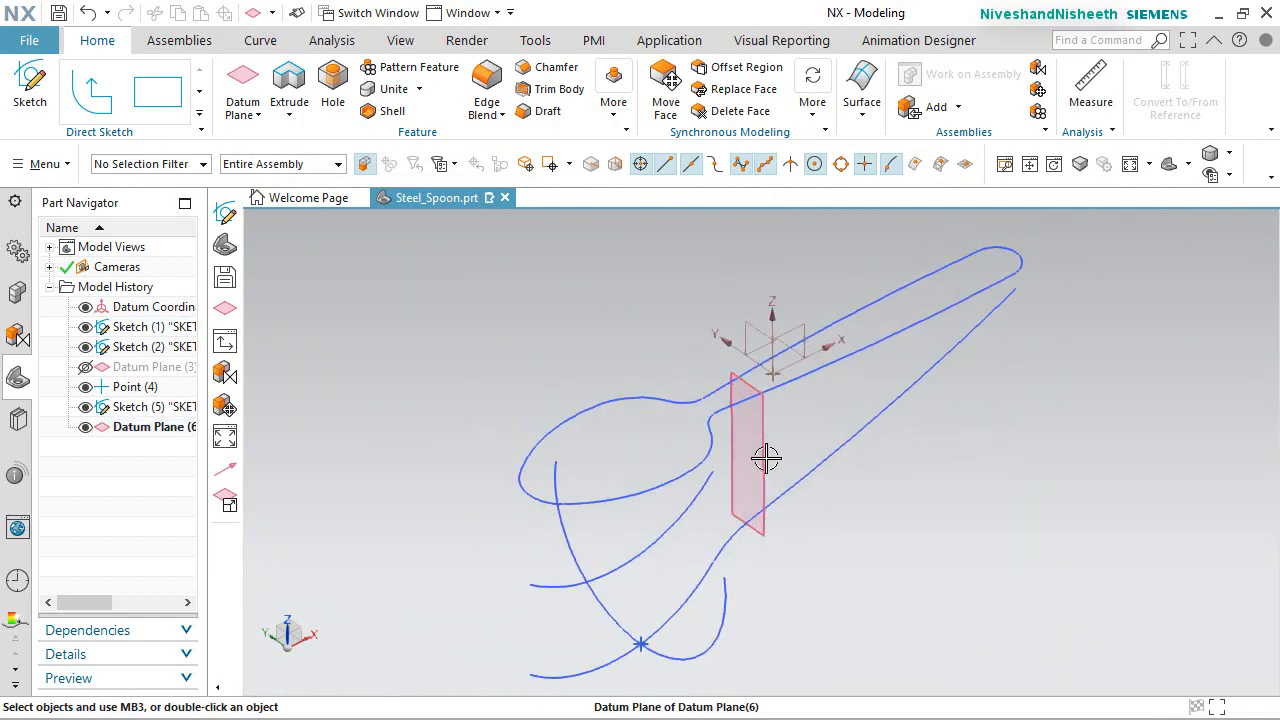
{"action": "left_click", "coordinate": [766, 458]}
{"action": "right_click", "coordinate": [766, 460]}
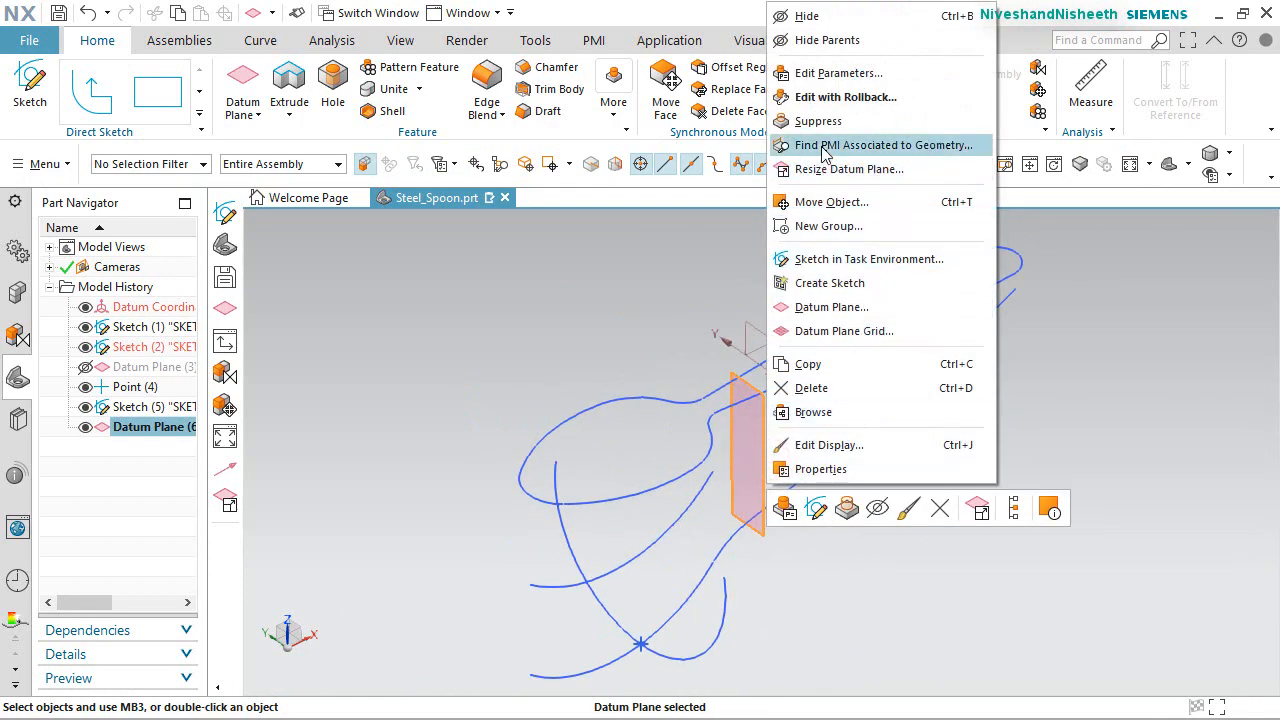
{"action": "left_click", "coordinate": [838, 170]}
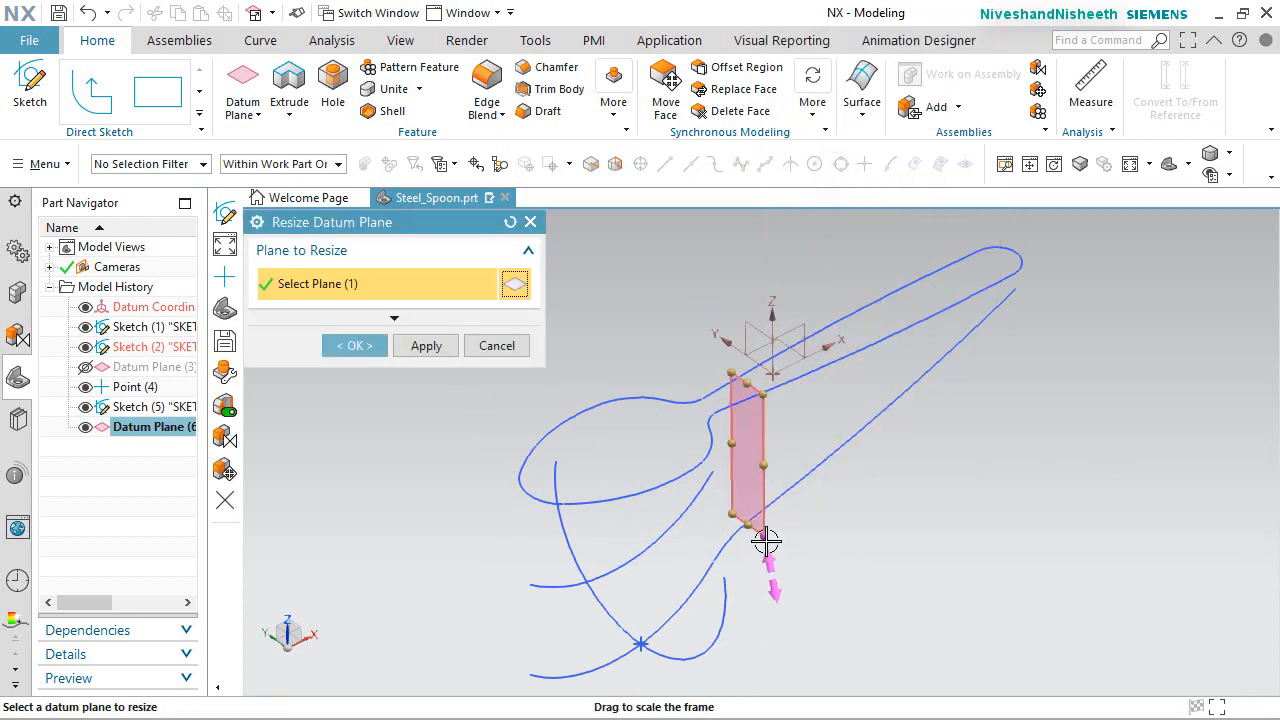
{"action": "left_click_drag", "start_coordinate": [763, 534], "coordinate": [836, 612]}
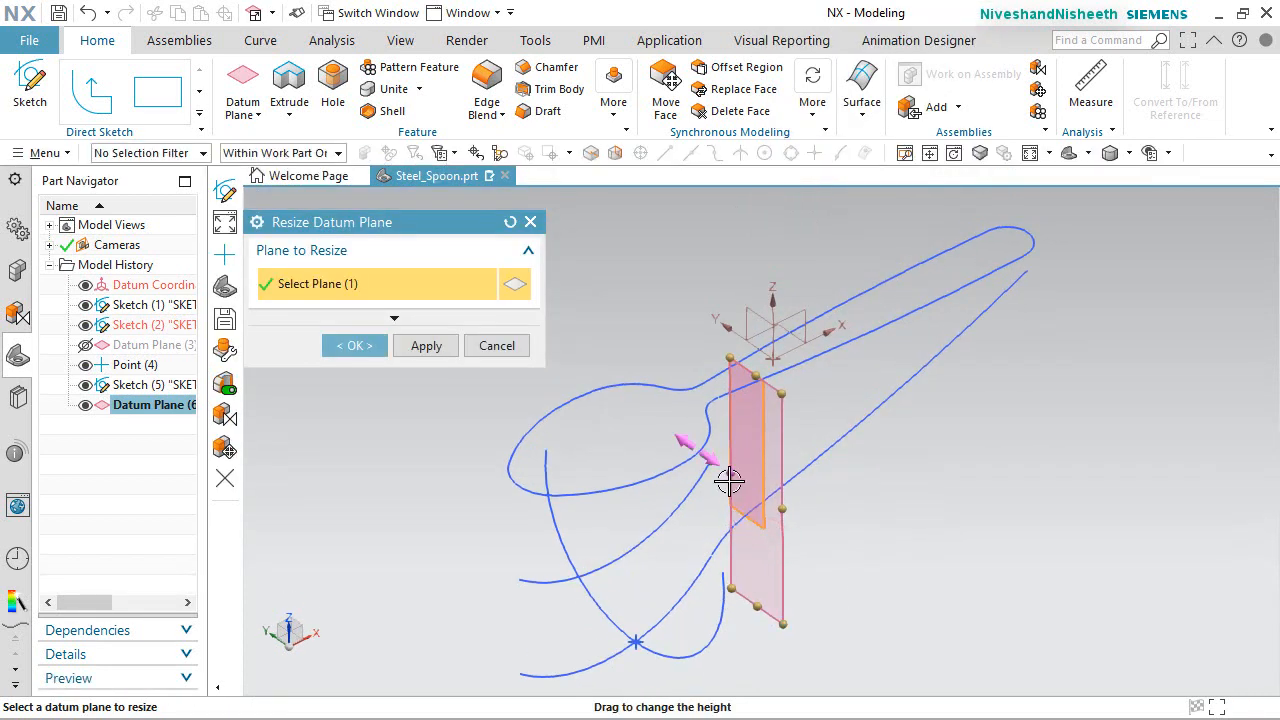
{"action": "left_click_drag", "start_coordinate": [729, 478], "coordinate": [642, 425]}
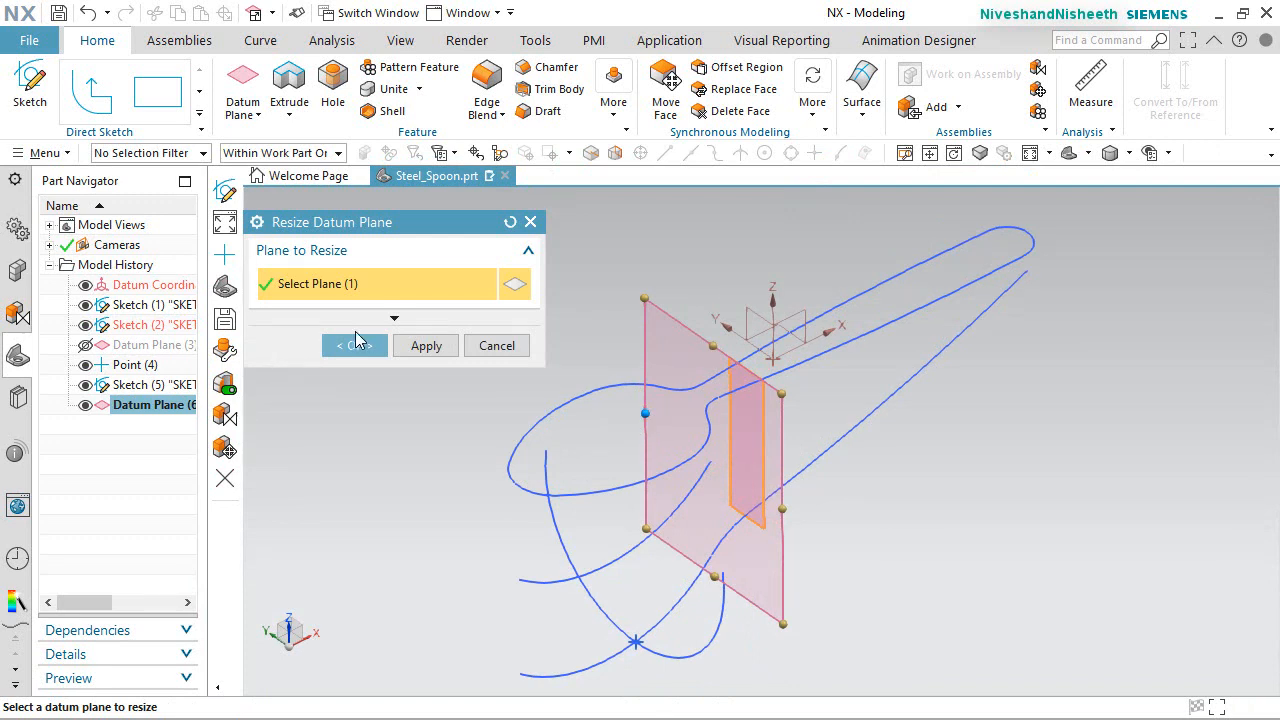
{"action": "left_click", "coordinate": [355, 345]}
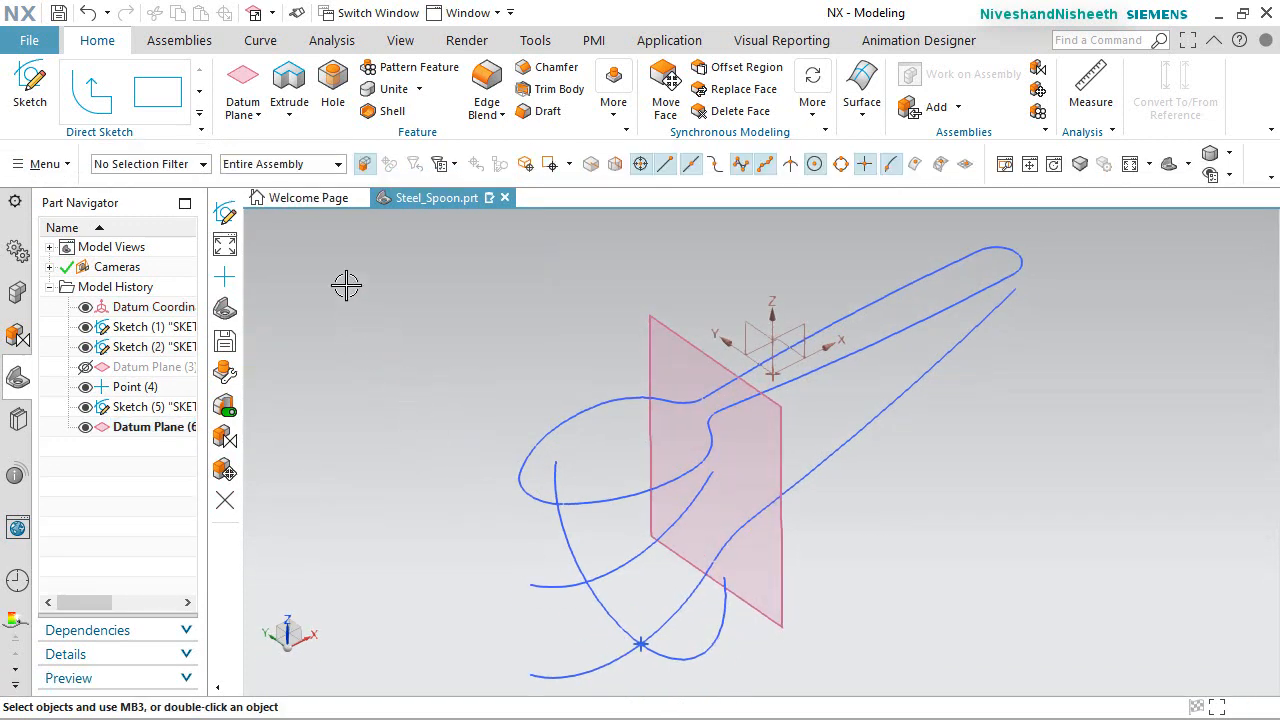
Create an intersection point between the resized datum plane and the connected lower profile curve.
{"action": "left_click", "coordinate": [250, 114]}
{"action": "left_click", "coordinate": [265, 217]}
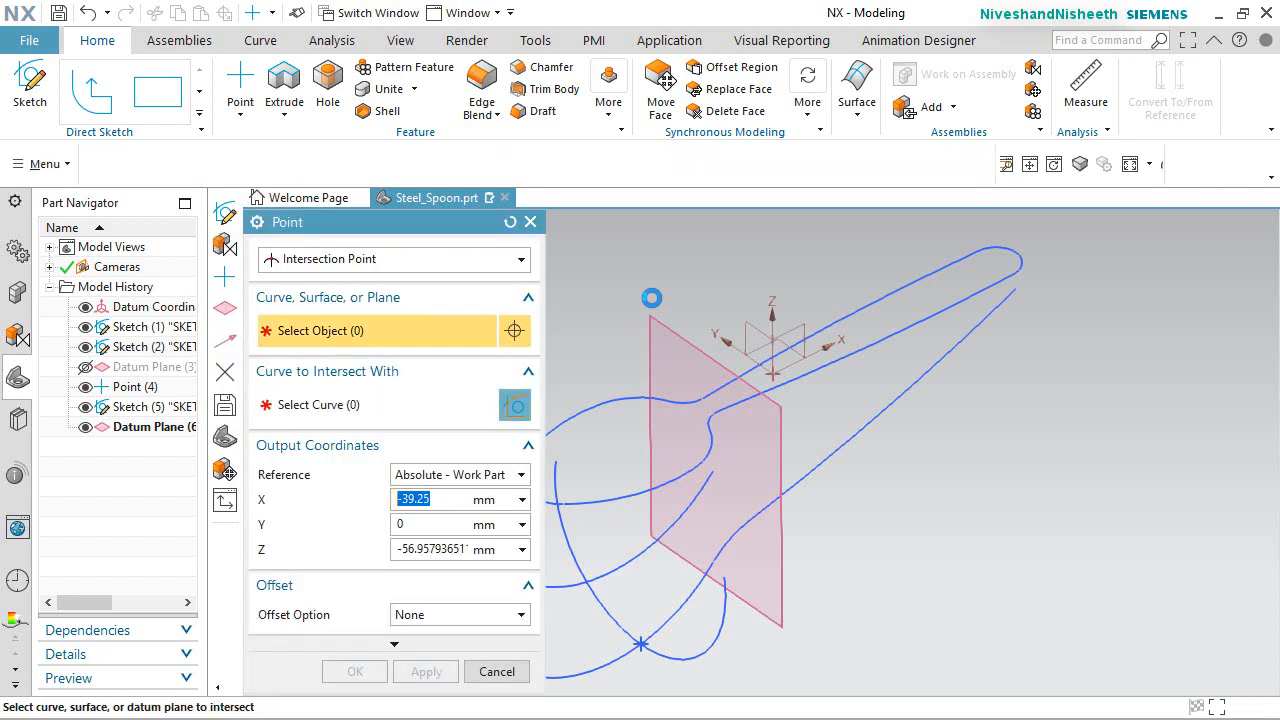
{"action": "left_click", "coordinate": [674, 322]}
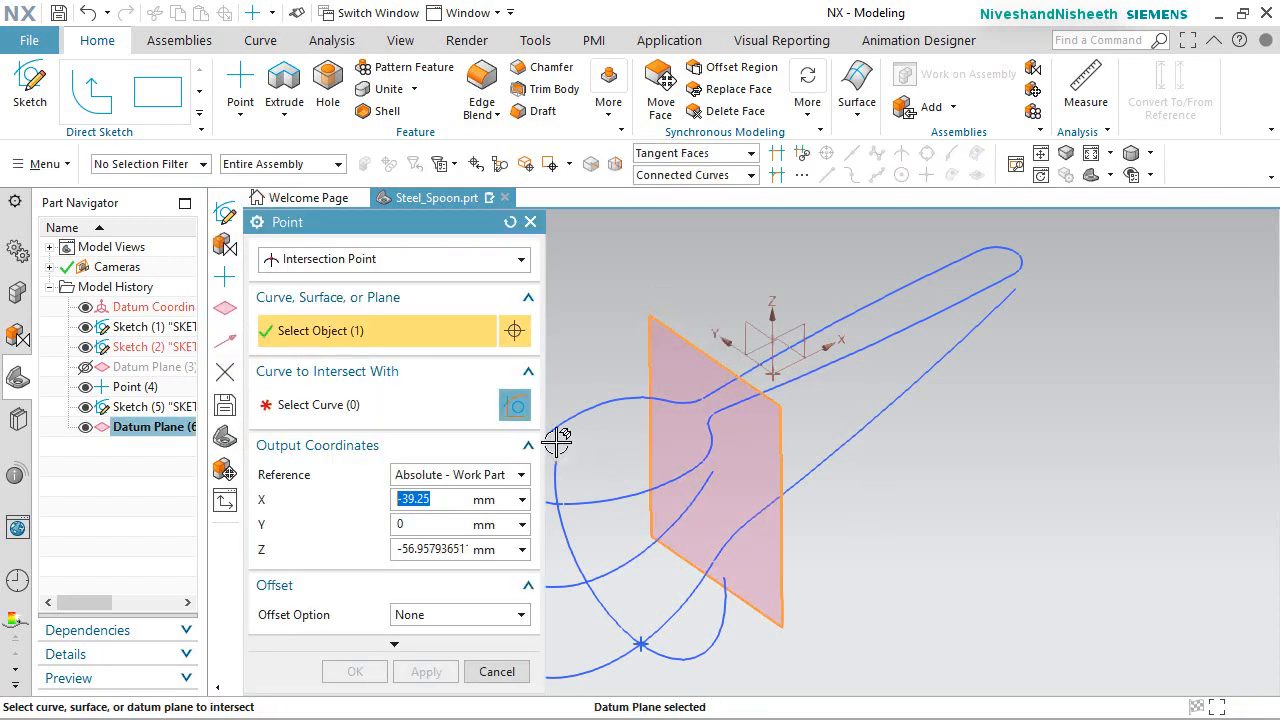
{"action": "left_click", "coordinate": [355, 403]}
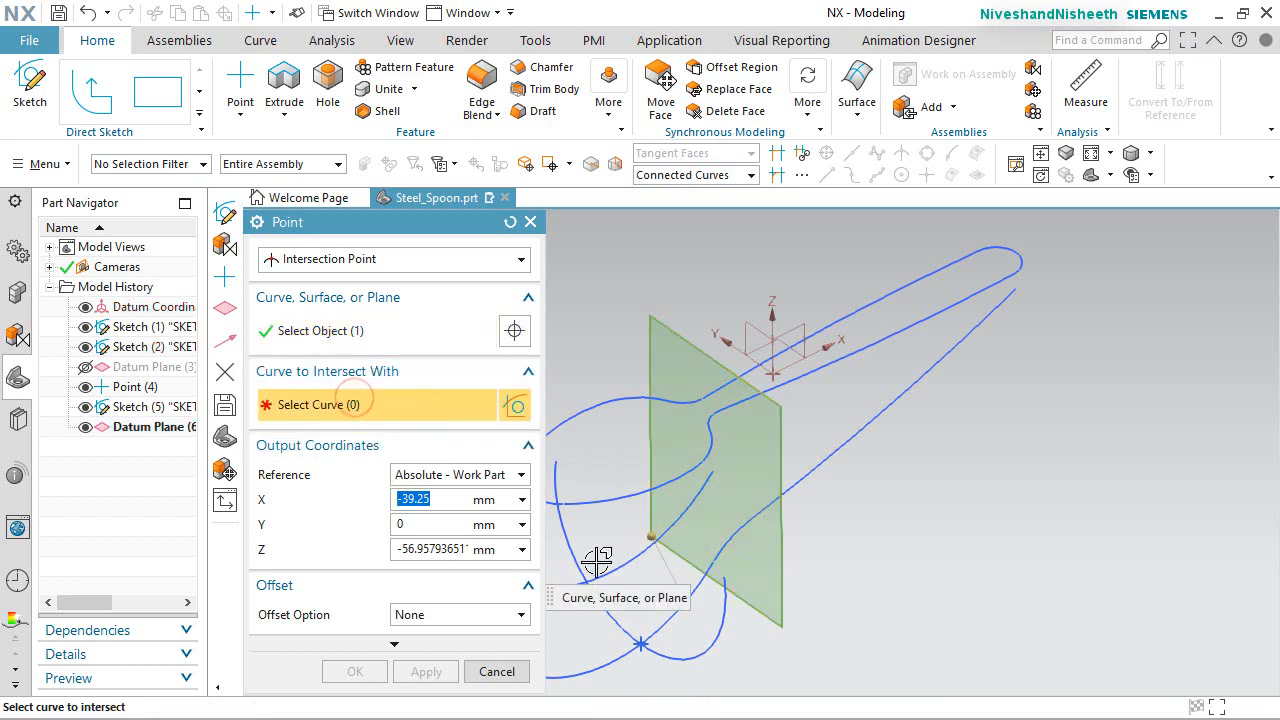
{"action": "left_click", "coordinate": [714, 542]}
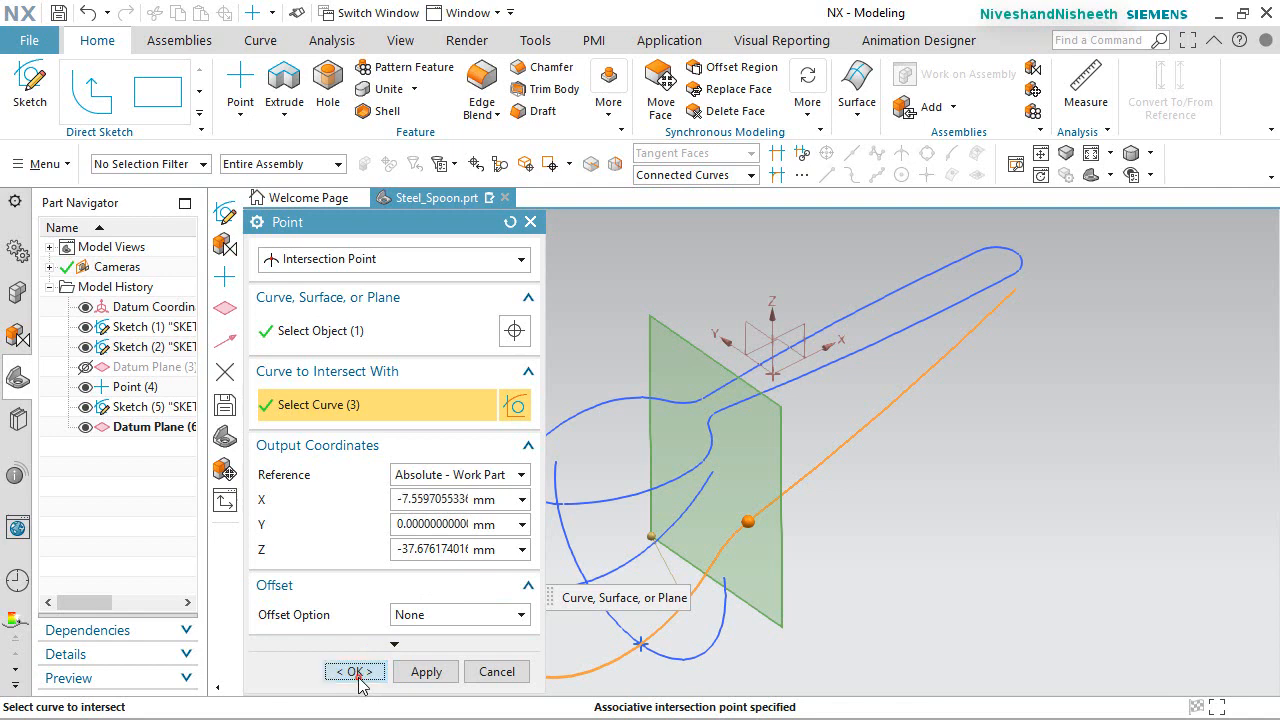
{"action": "left_click", "coordinate": [352, 672]}
Start a sketch on the resized datum plane at the spoon's neck.
{"action": "middle_click_drag", "start_coordinate": [790, 591], "coordinate": [757, 569]}
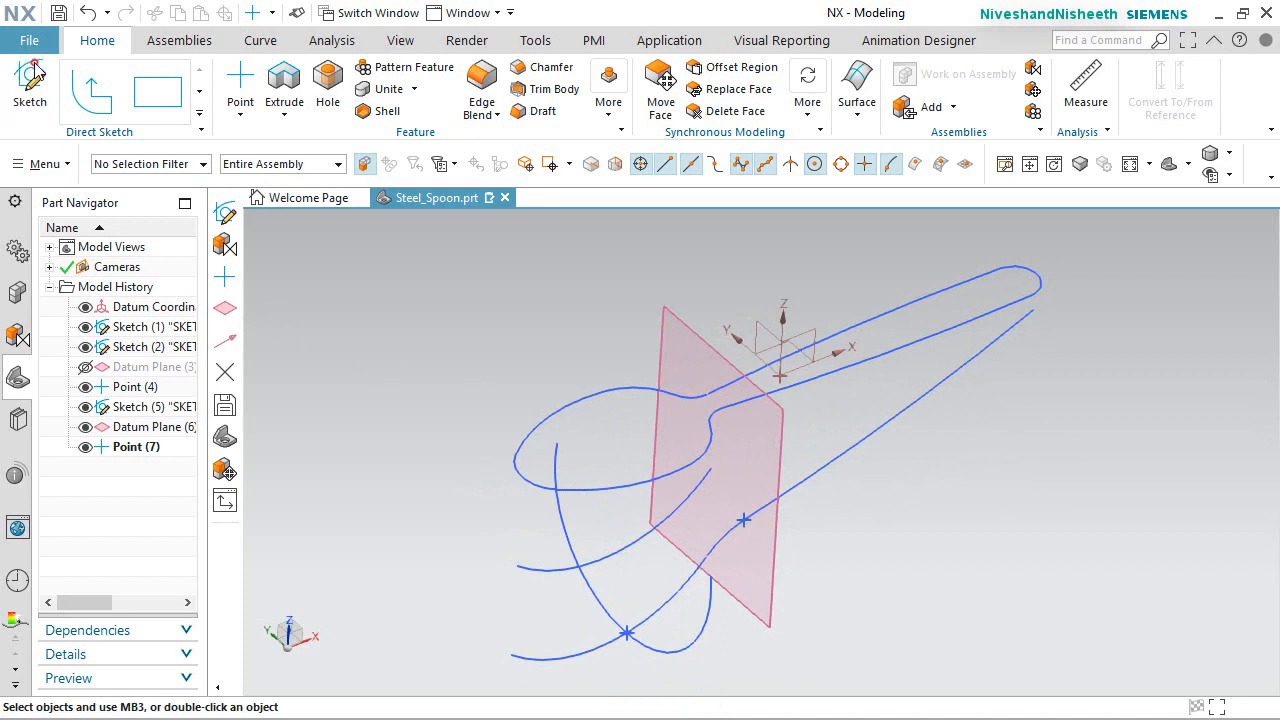
{"action": "left_click", "coordinate": [666, 301]}
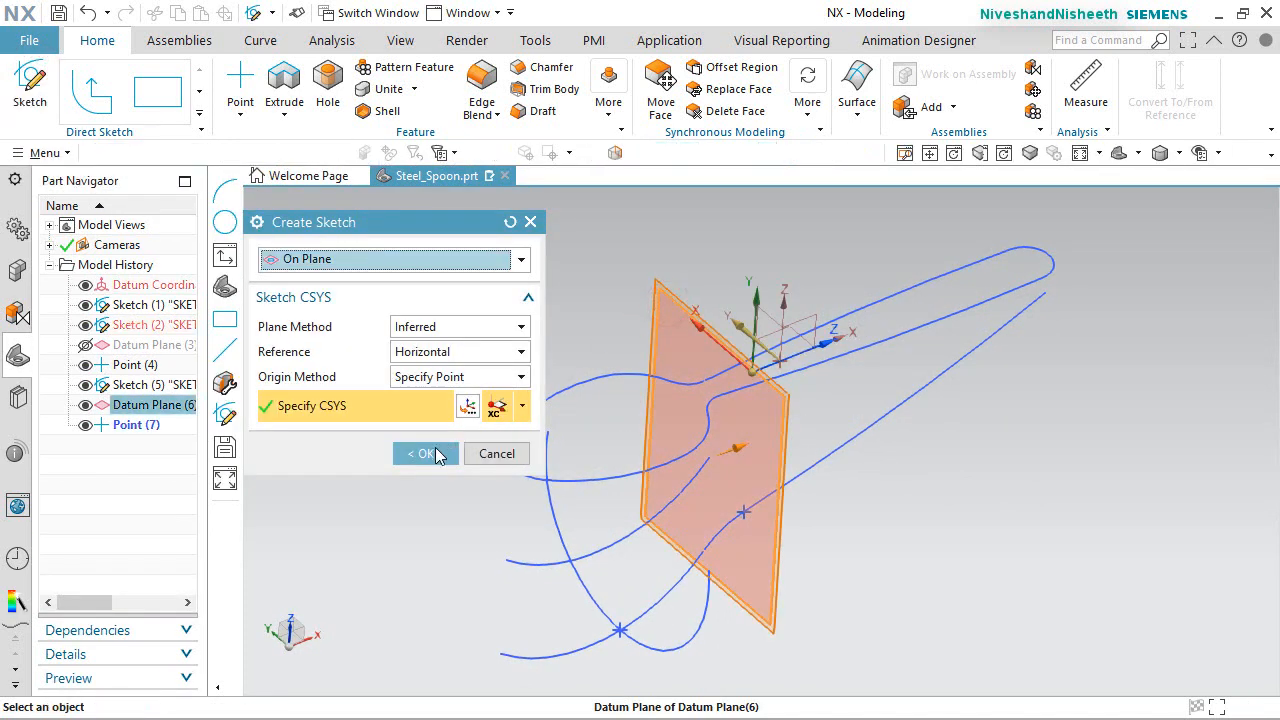
{"action": "left_click", "coordinate": [428, 454]}
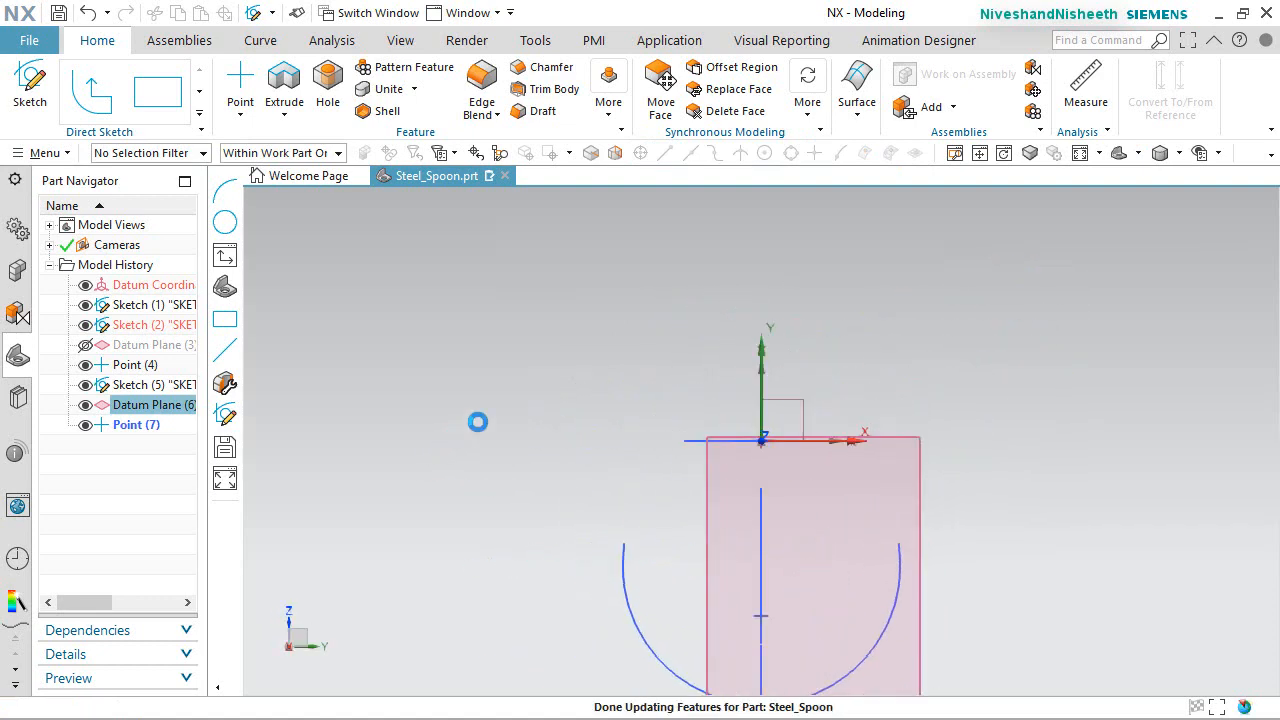
{"action": "key", "text": "Home"}
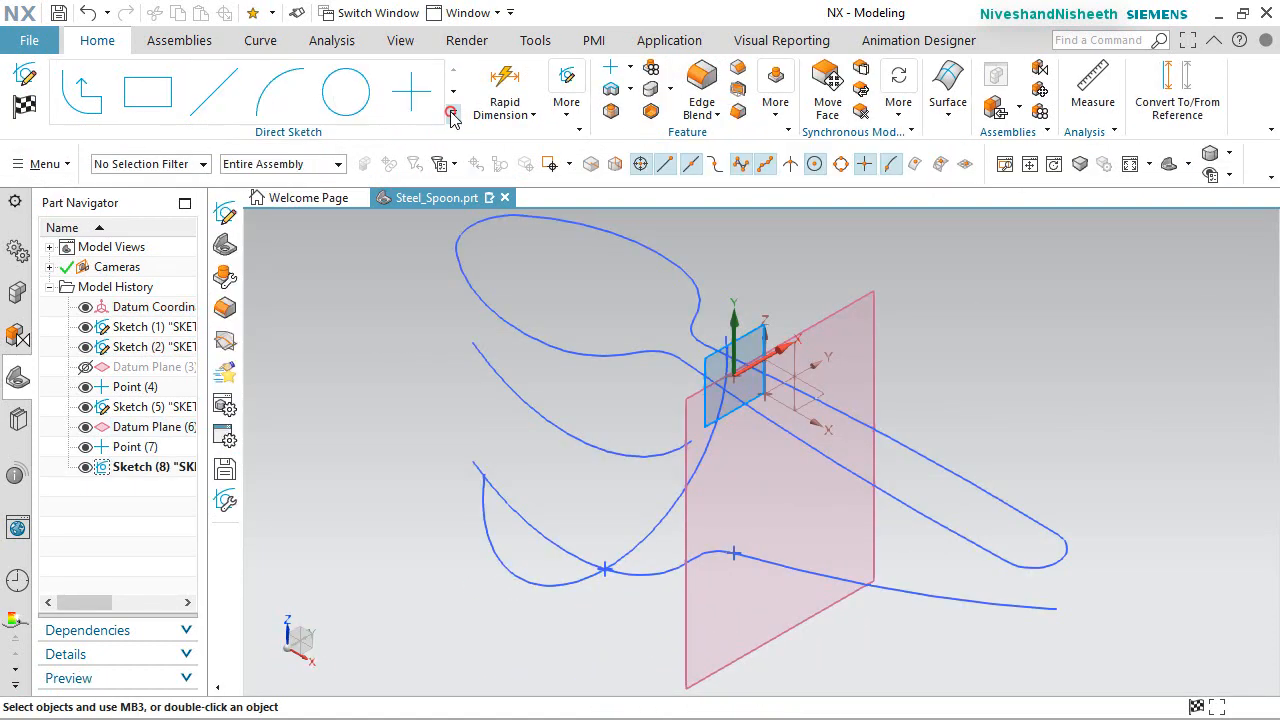
Project the intersection point into the sketch and hide the neck datum plane together with the original point.
{"action": "left_click", "coordinate": [453, 113]}
{"action": "left_click", "coordinate": [288, 412]}
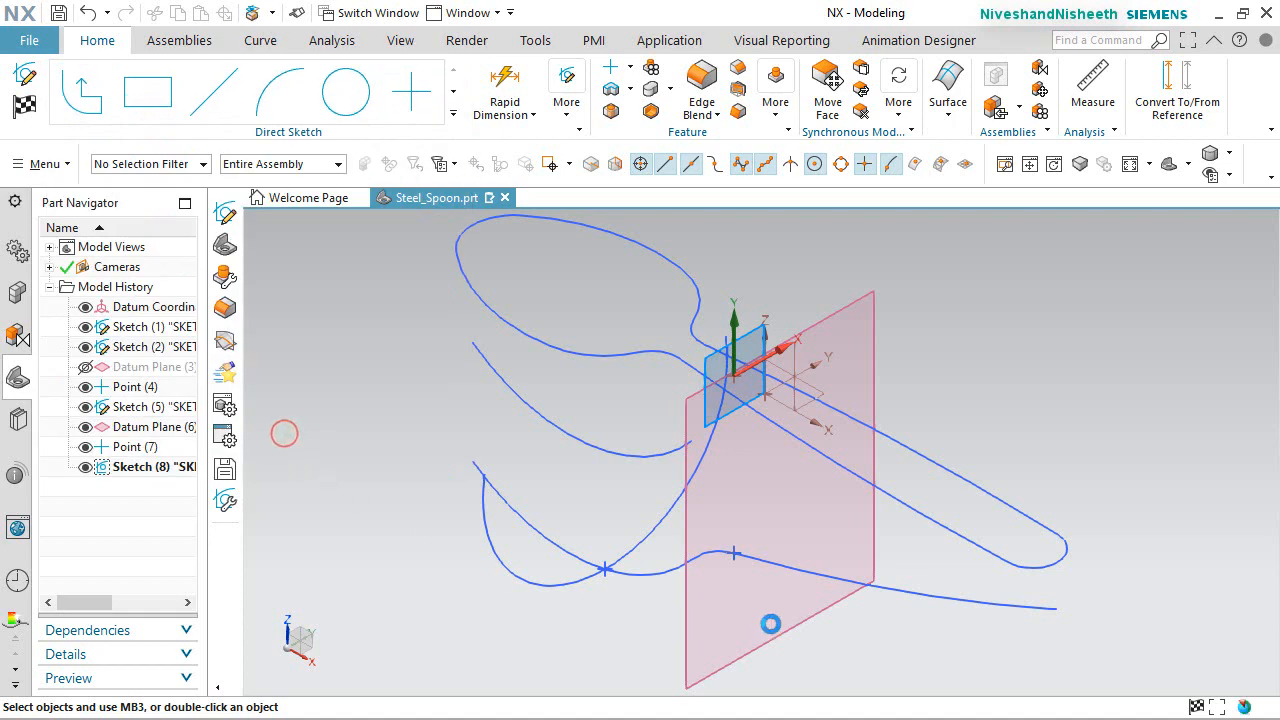
{"action": "left_click", "coordinate": [732, 560]}
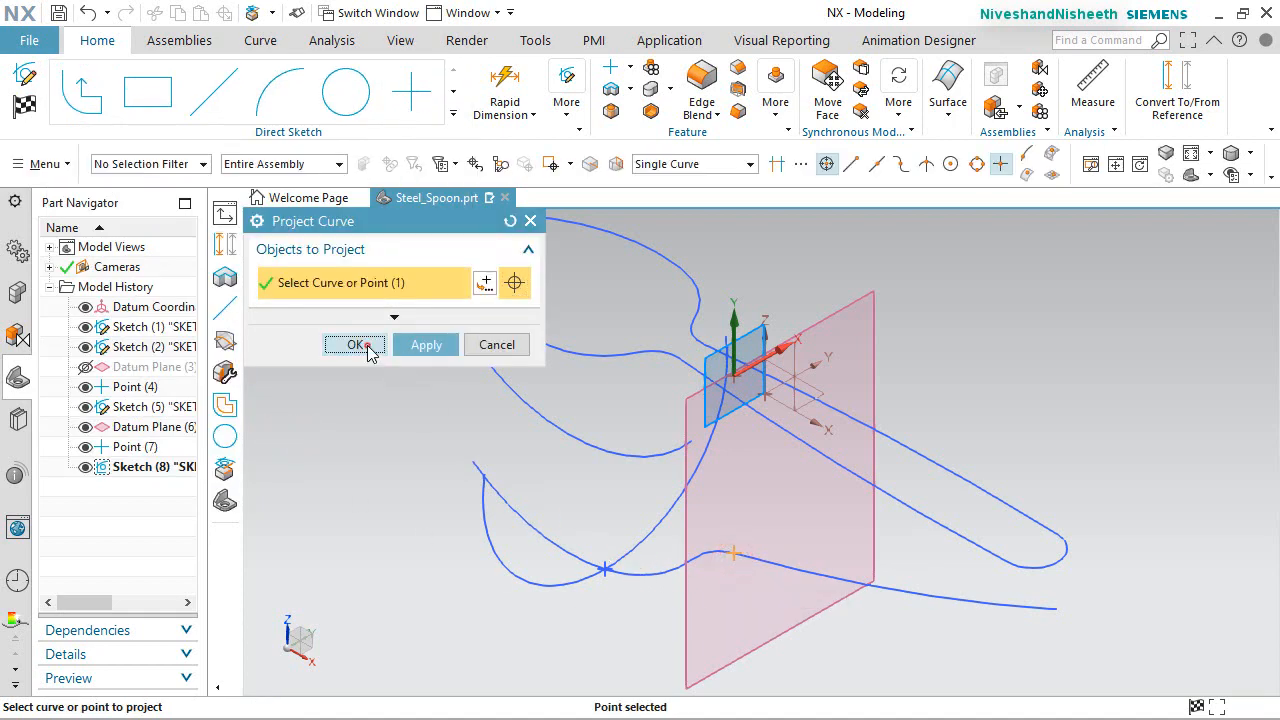
{"action": "left_click", "coordinate": [358, 346]}
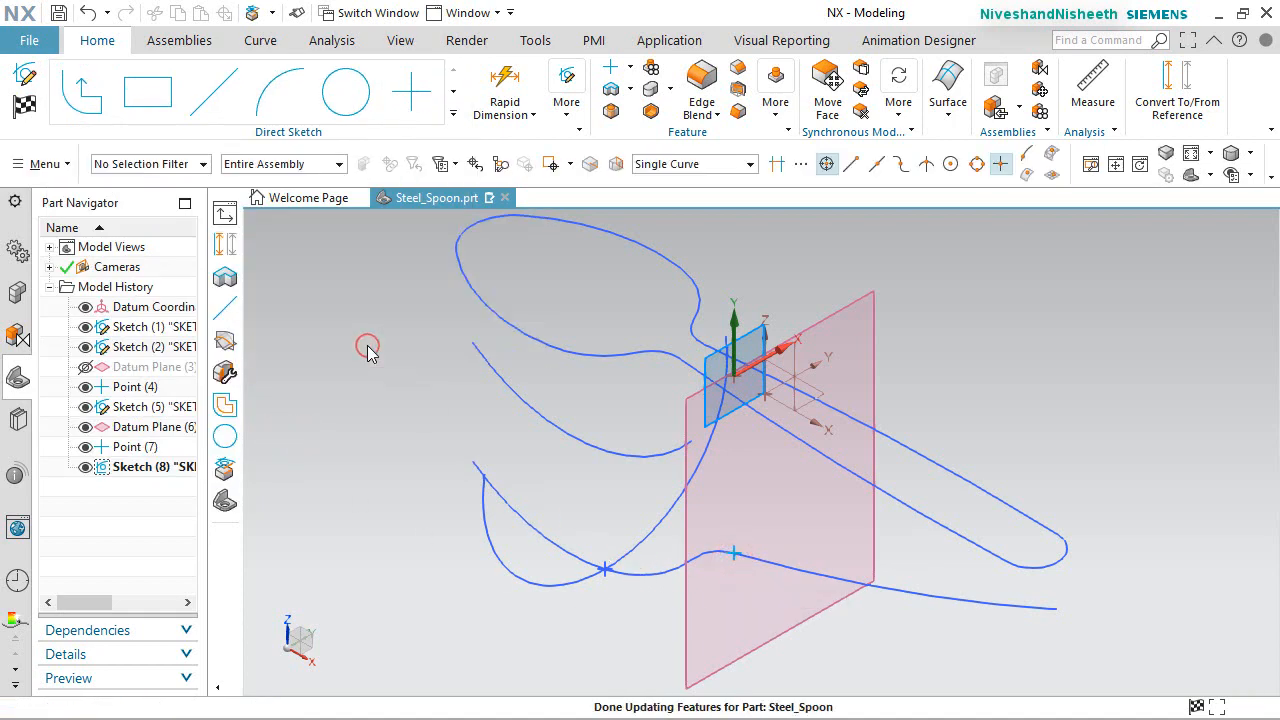
{"action": "left_click", "coordinate": [86, 428]}
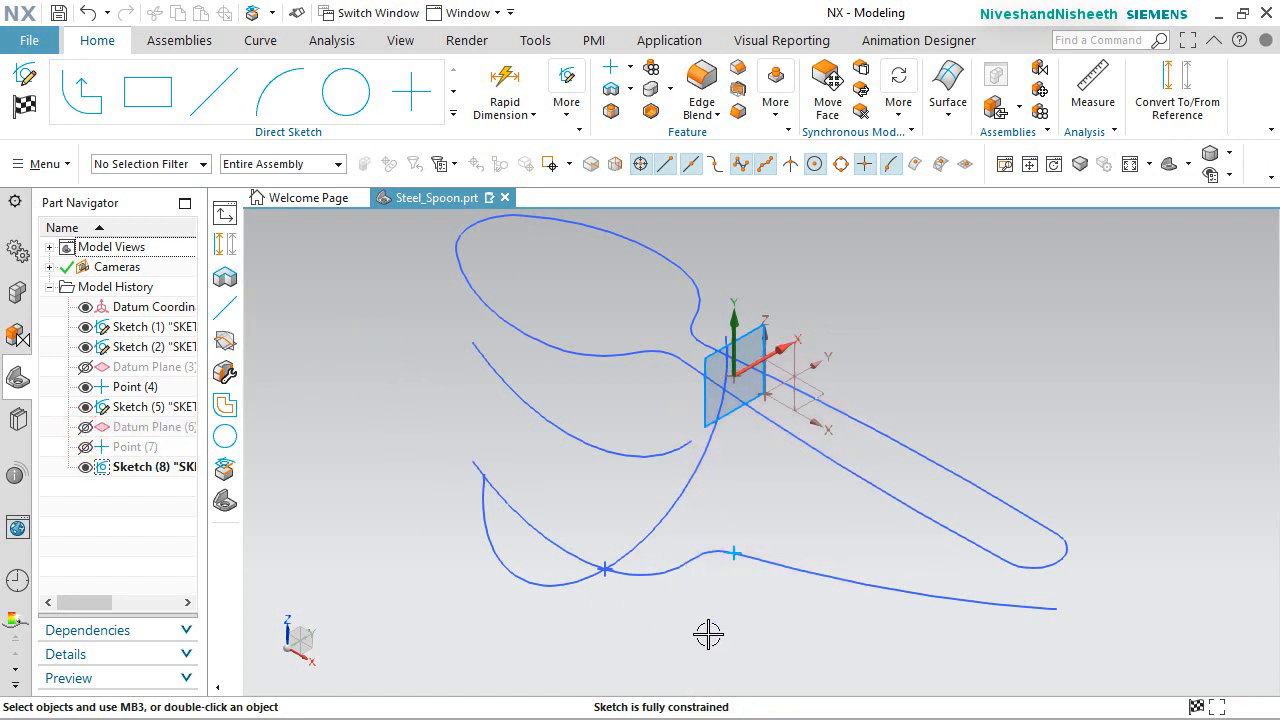
Sketch a three-point arc of about 16 mm radius, opening upward, just above the projected point and across the profile line.
{"action": "mouse_move", "coordinate": [708, 634]}
{"action": "middle_mouse_down"}
{"action": "mouse_move", "coordinate": [723, 617]}
{"action": "mouse_move", "coordinate": [777, 609]}
{"action": "mouse_move", "coordinate": [833, 616]}
{"action": "mouse_move", "coordinate": [855, 531]}
{"action": "middle_mouse_up"}
{"action": "right_click", "coordinate": [911, 410]}
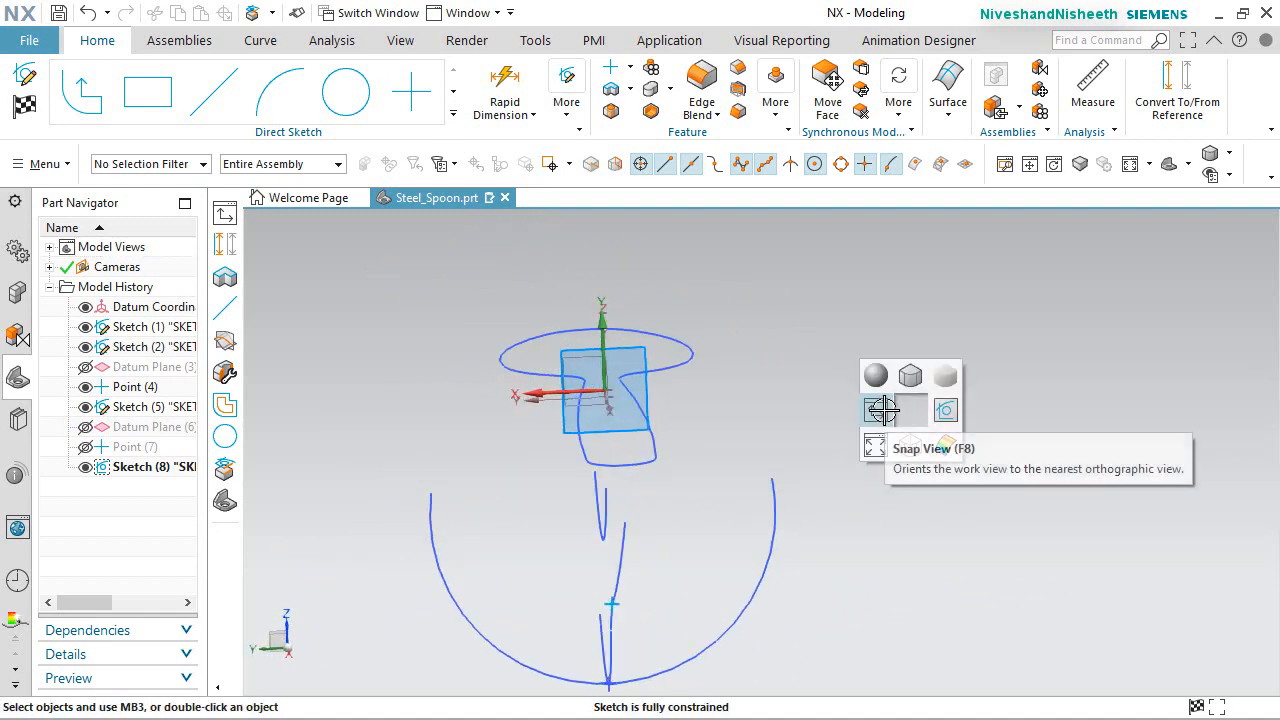
{"action": "left_click", "coordinate": [880, 409]}
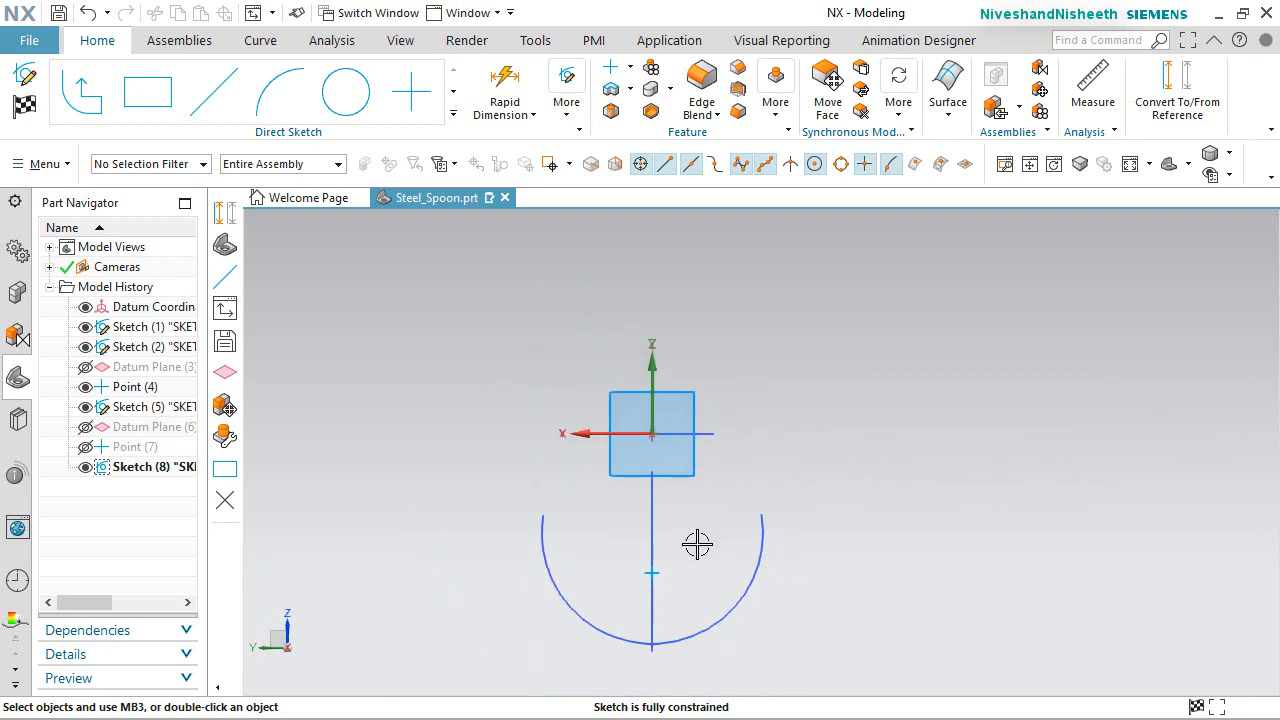
{"action": "scroll", "coordinate": [640, 635], "scroll_direction": "up", "scroll_amount": 3}
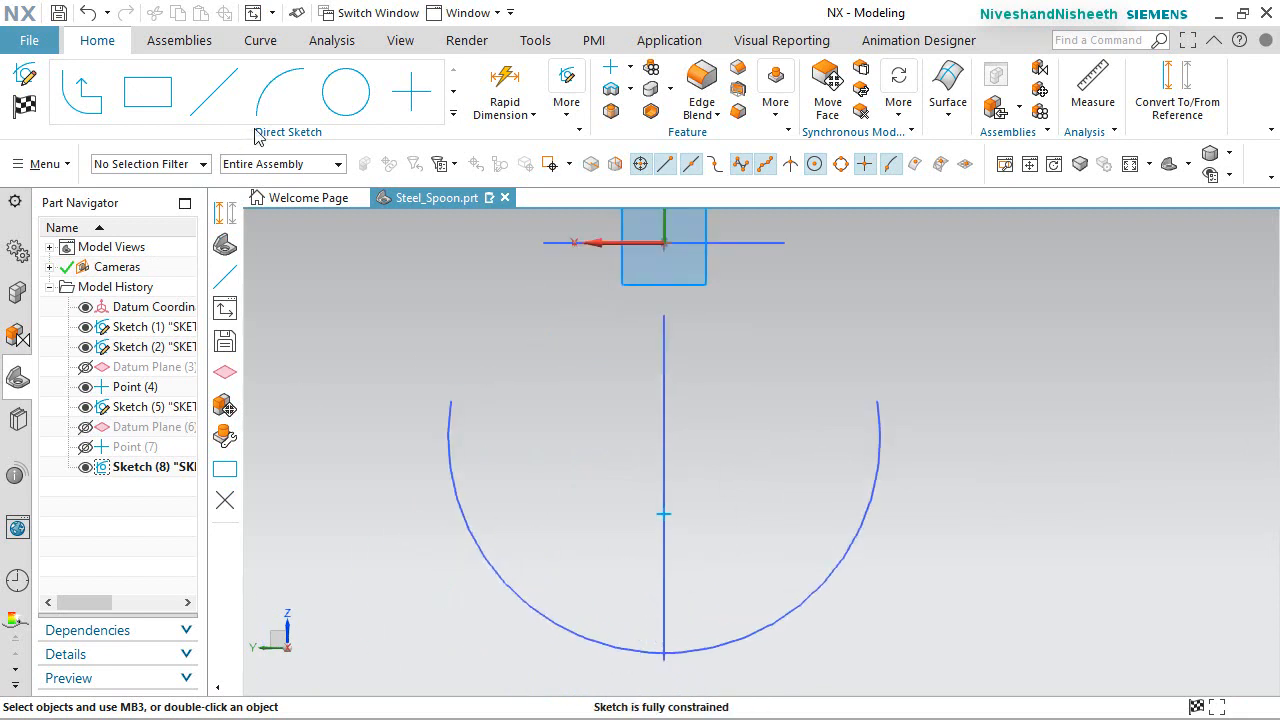
{"action": "left_click", "coordinate": [281, 92]}
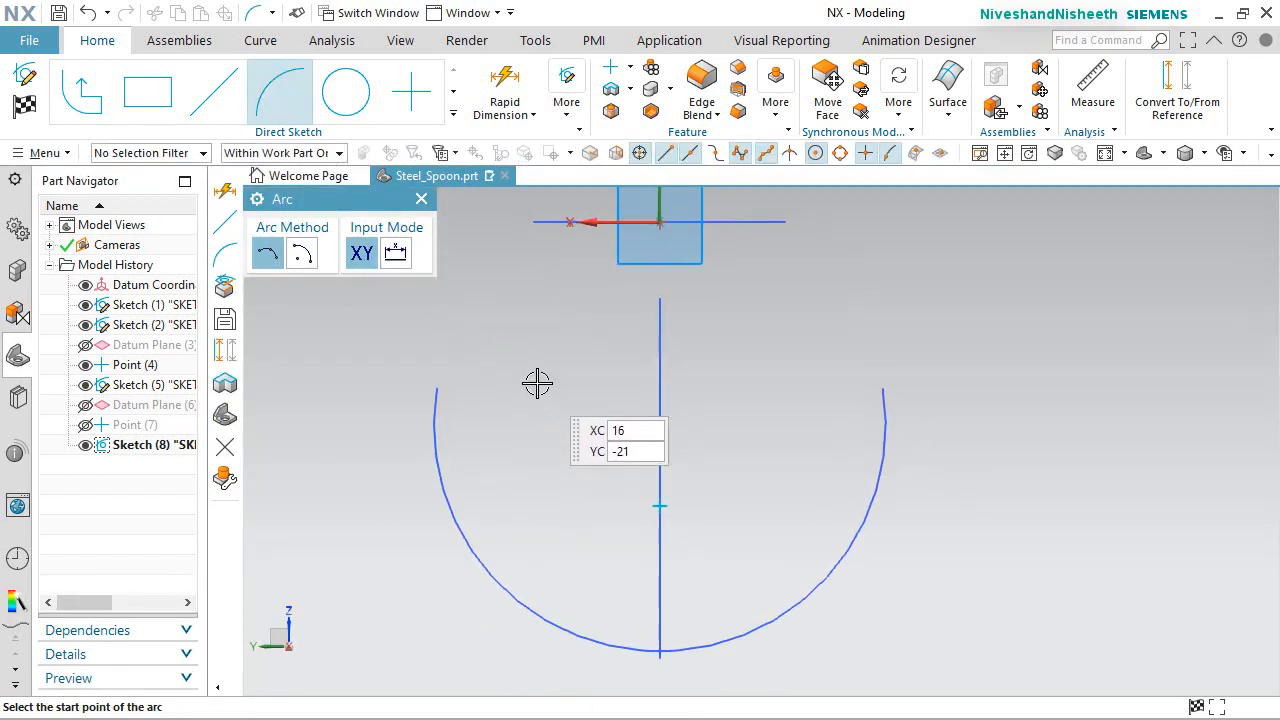
{"action": "left_click", "coordinate": [537, 382]}
{"action": "left_click", "coordinate": [766, 378]}
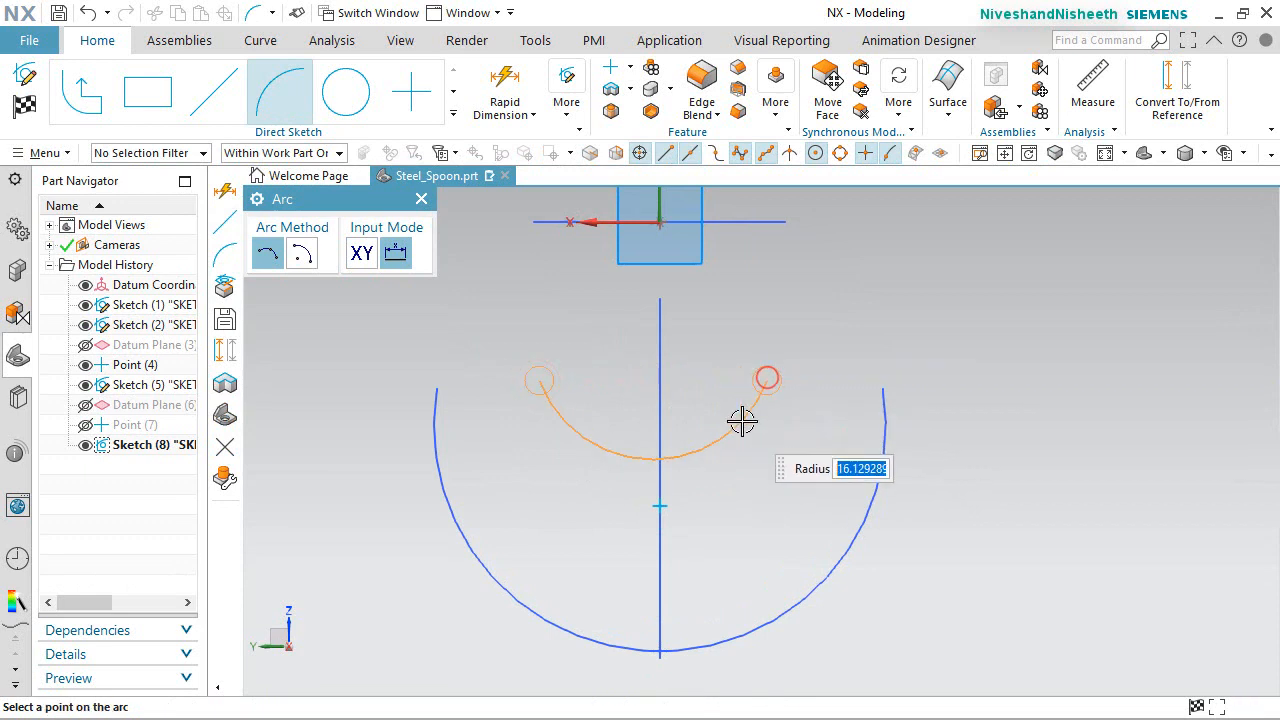
{"action": "left_click", "coordinate": [742, 421]}
{"action": "key", "text": "Escape"}
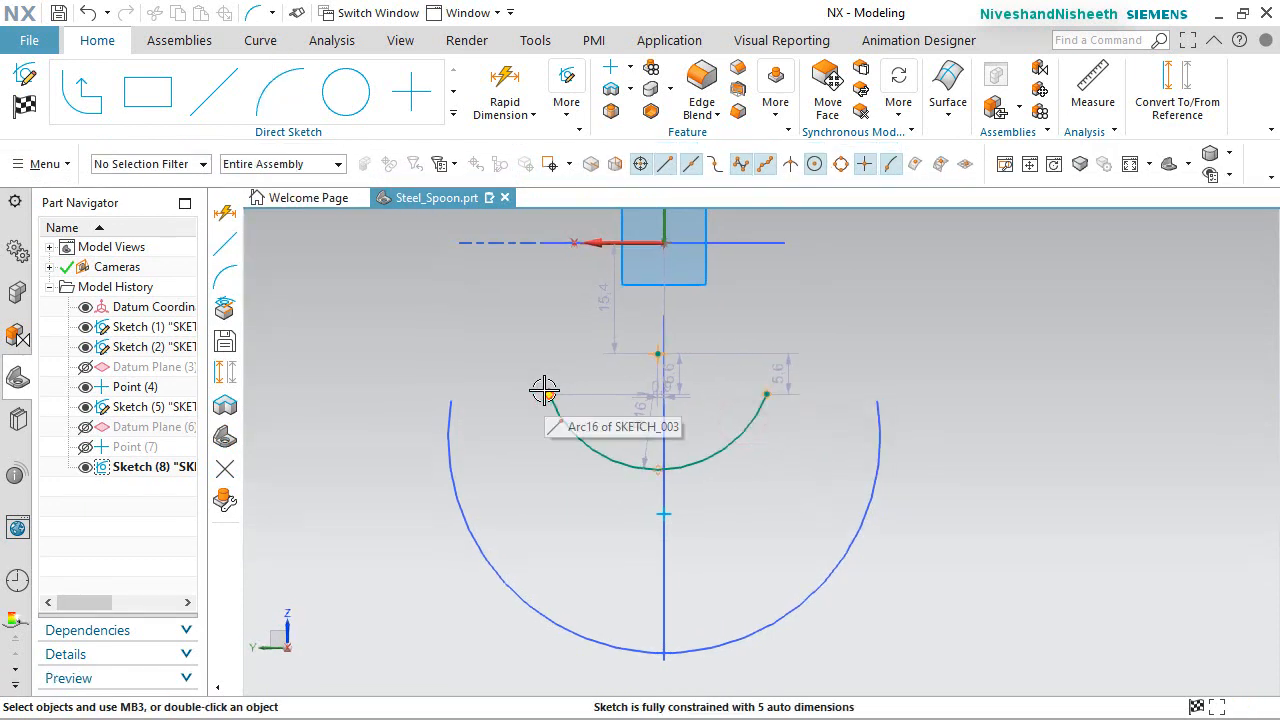
Align the two end points of the new neck arc horizontally.
{"action": "left_click", "coordinate": [548, 394]}
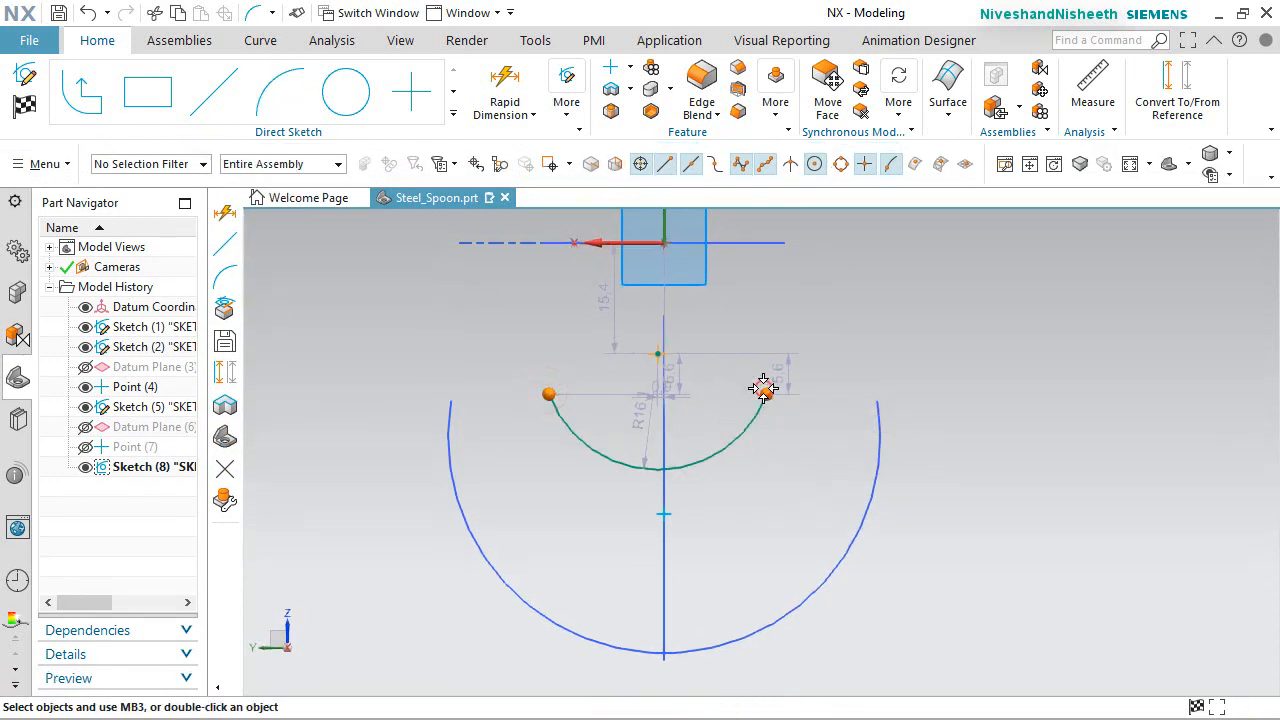
{"action": "left_click", "coordinate": [764, 390]}
{"action": "left_click", "coordinate": [801, 362]}
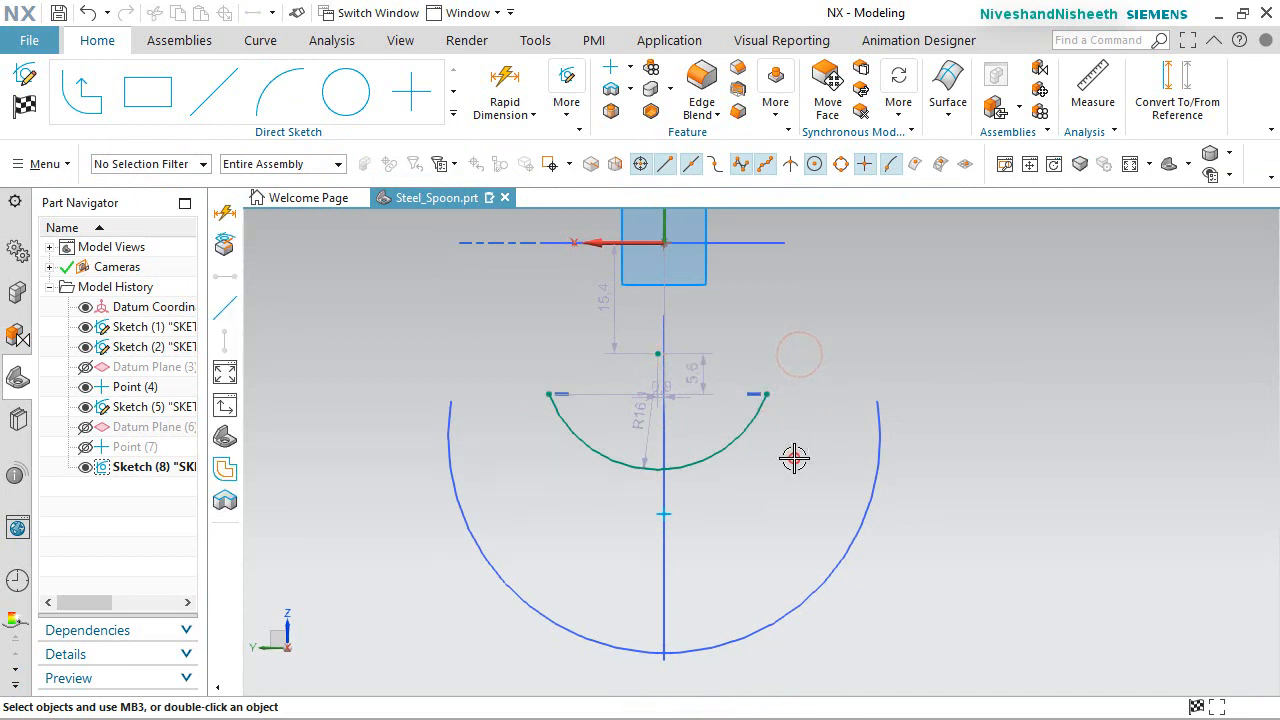
{"action": "middle_click_drag", "start_coordinate": [751, 509], "coordinate": [722, 523]}
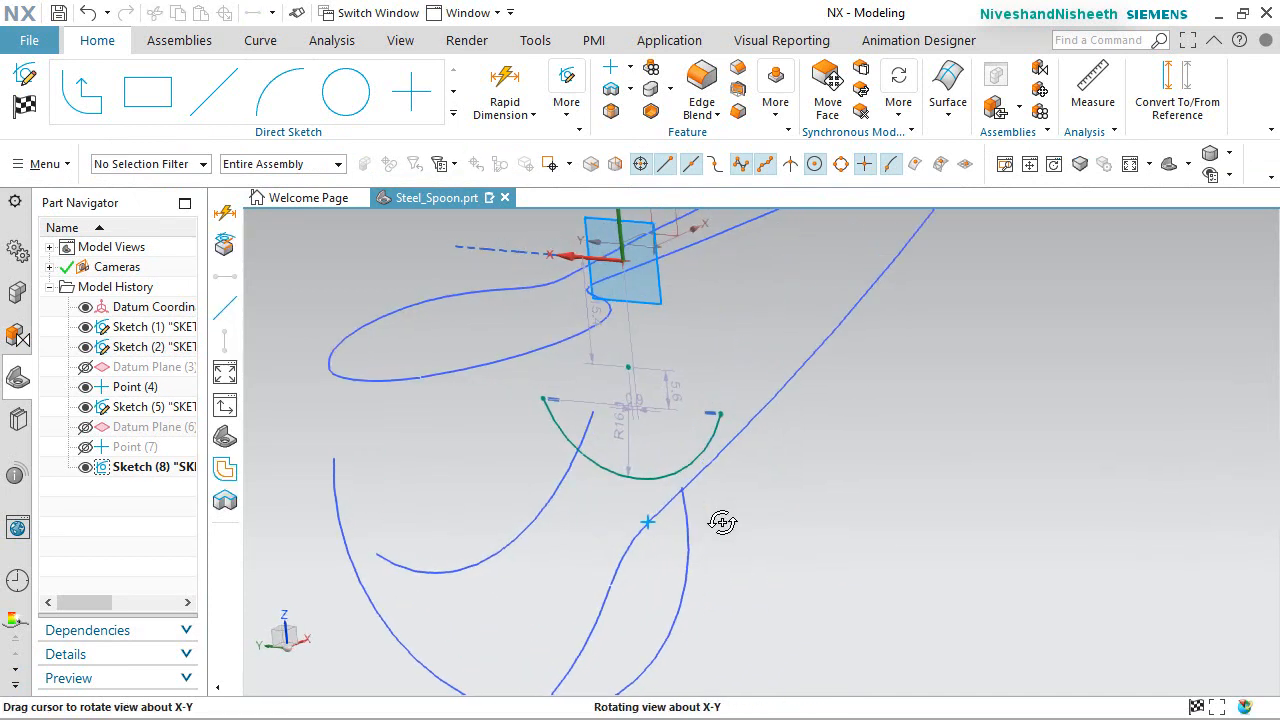
Make the midpoint of the neck arc coincident with the projected point on the profile line.
{"action": "scroll", "coordinate": [602, 501], "scroll_direction": "up", "scroll_amount": 3}
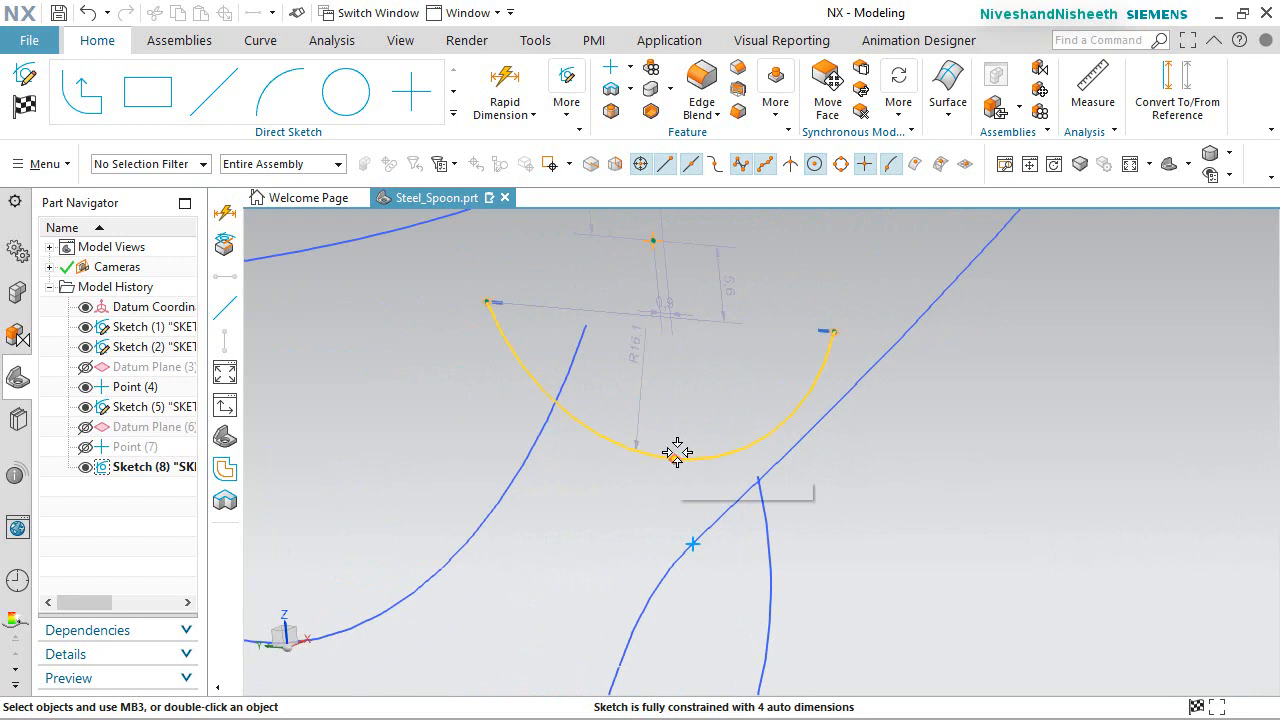
{"action": "left_click", "coordinate": [691, 537]}
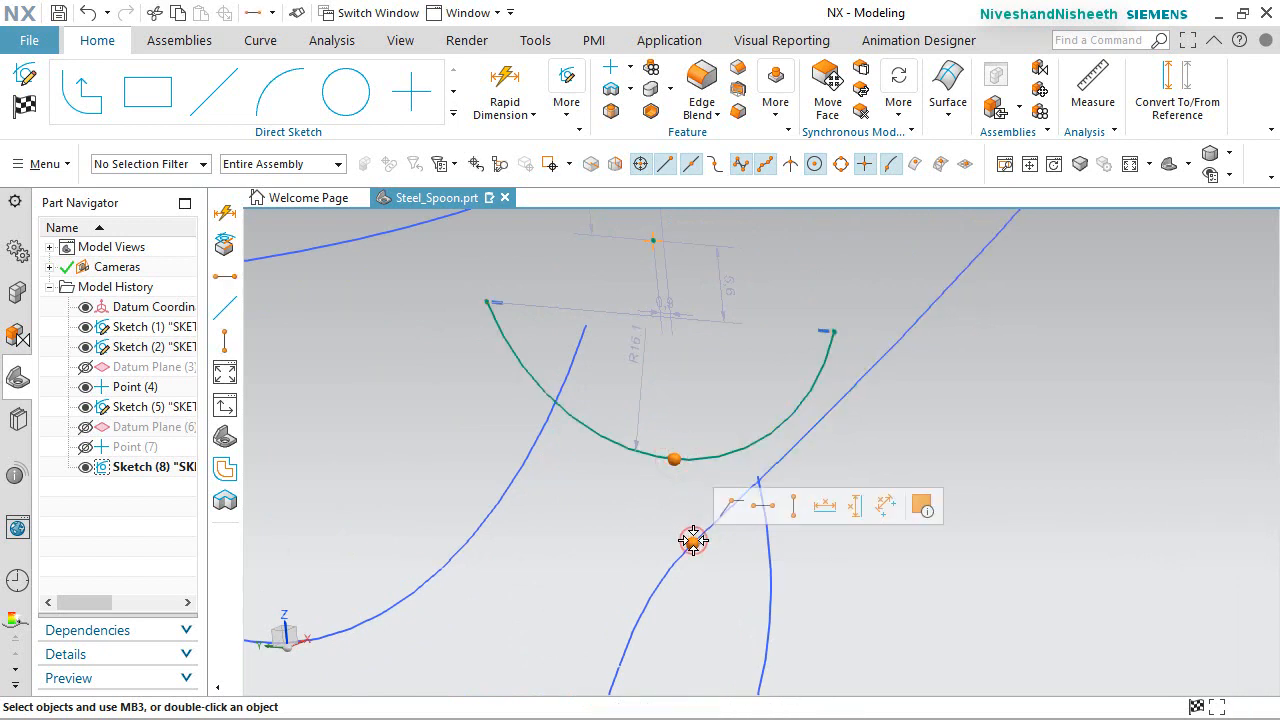
{"action": "left_click", "coordinate": [734, 506]}
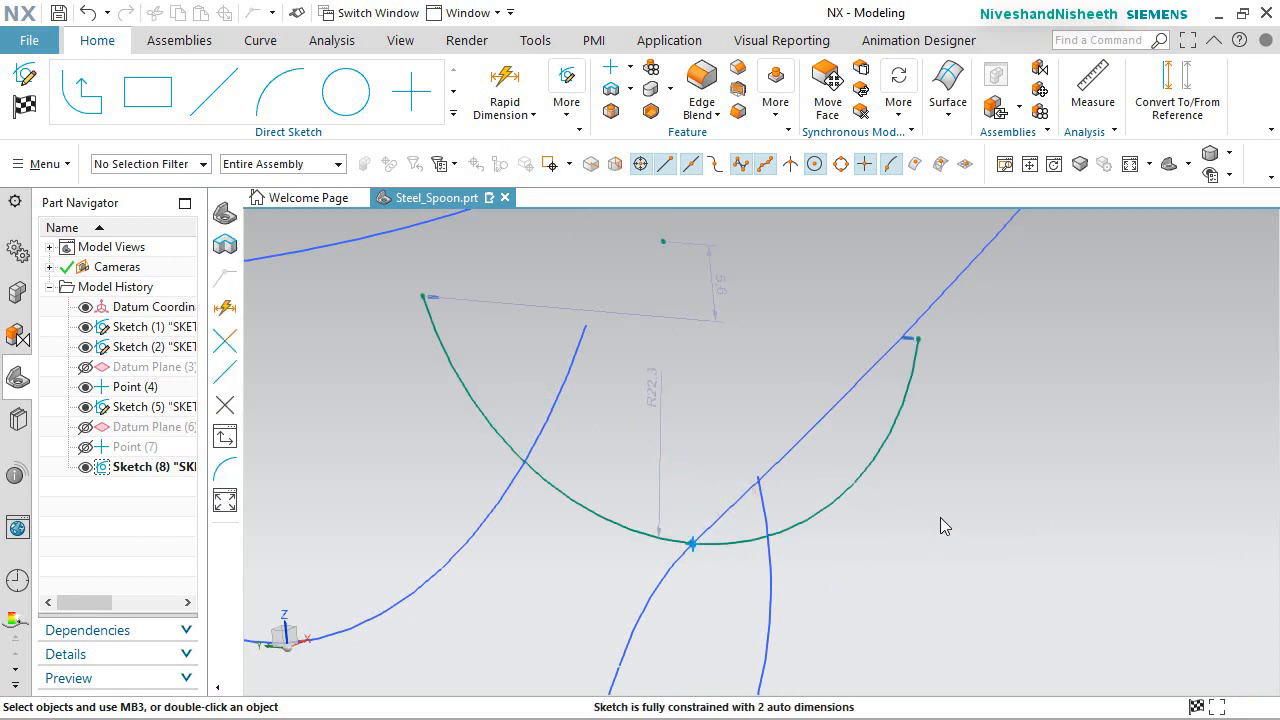
Set the neck arc's radius to 10 mm.
{"action": "scroll", "coordinate": [780, 449], "scroll_direction": "down", "scroll_amount": 2}
{"action": "scroll", "coordinate": [729, 523], "scroll_direction": "down", "scroll_amount": 2}
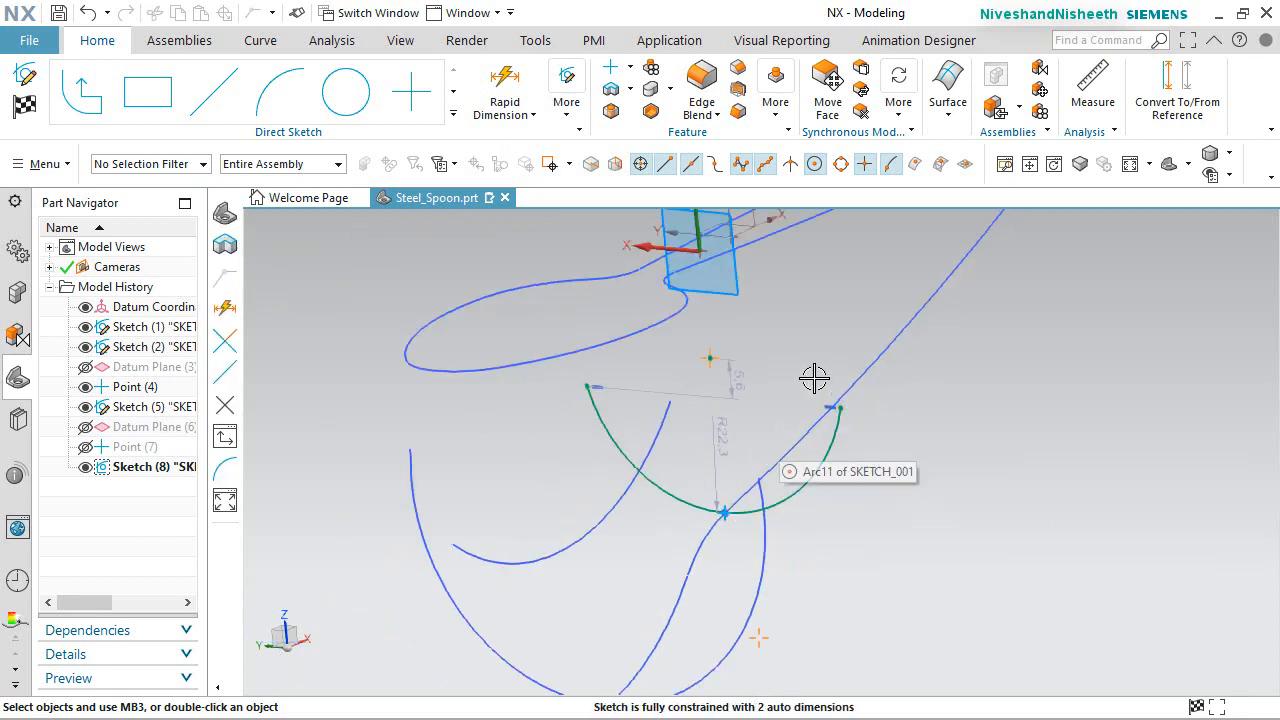
{"action": "left_click_drag", "start_coordinate": [720, 437], "coordinate": [666, 566]}
{"action": "double_click", "coordinate": [666, 566]}
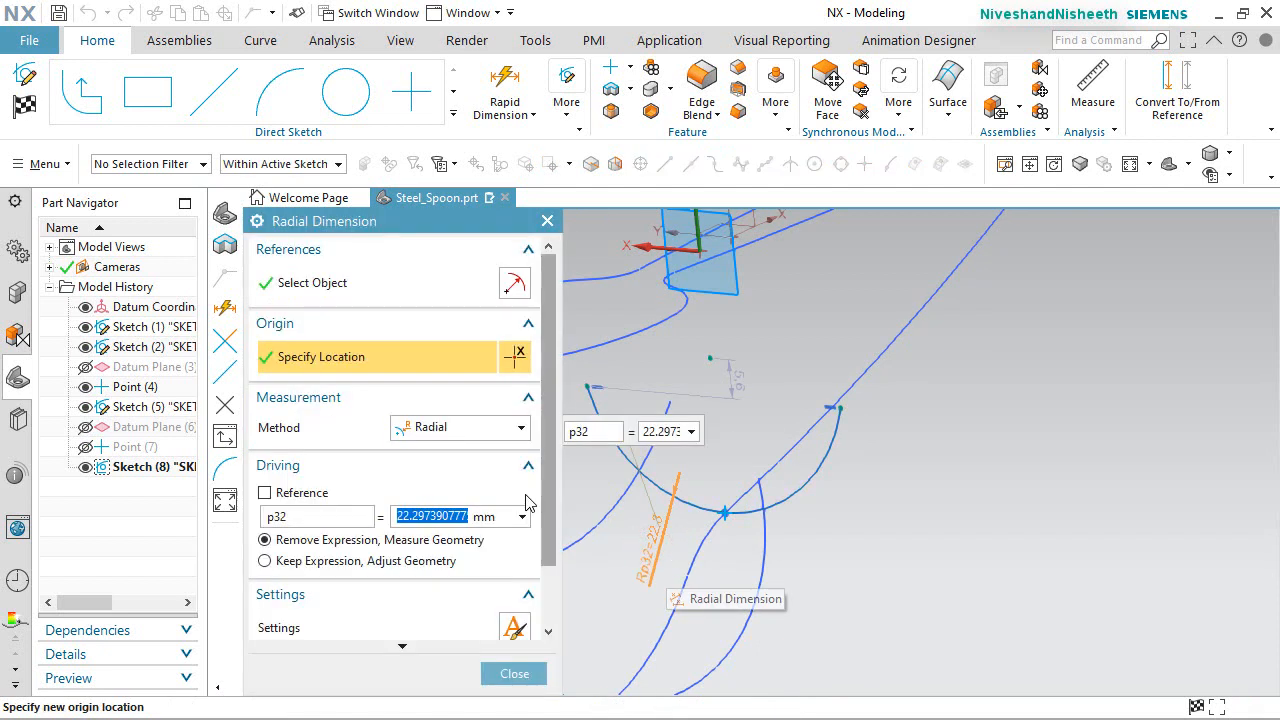
{"action": "type", "text": "10"}
{"action": "key", "text": "Return"}
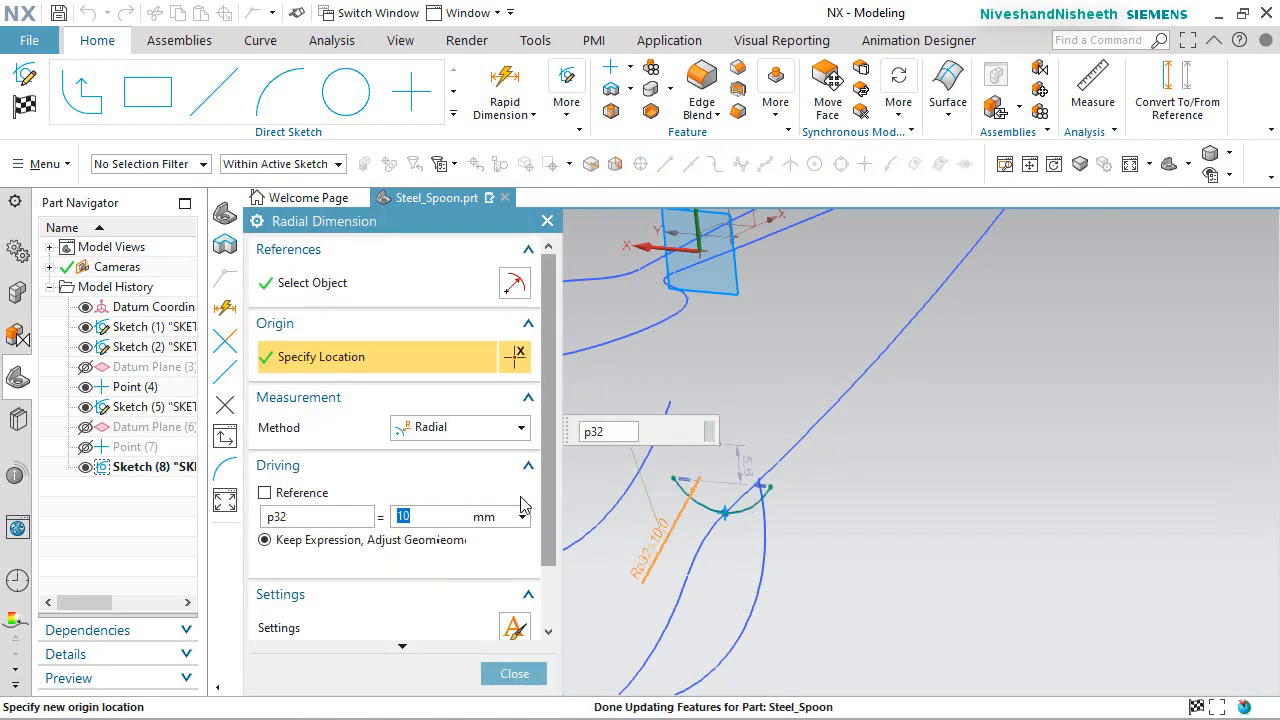
{"action": "left_click", "coordinate": [511, 676]}
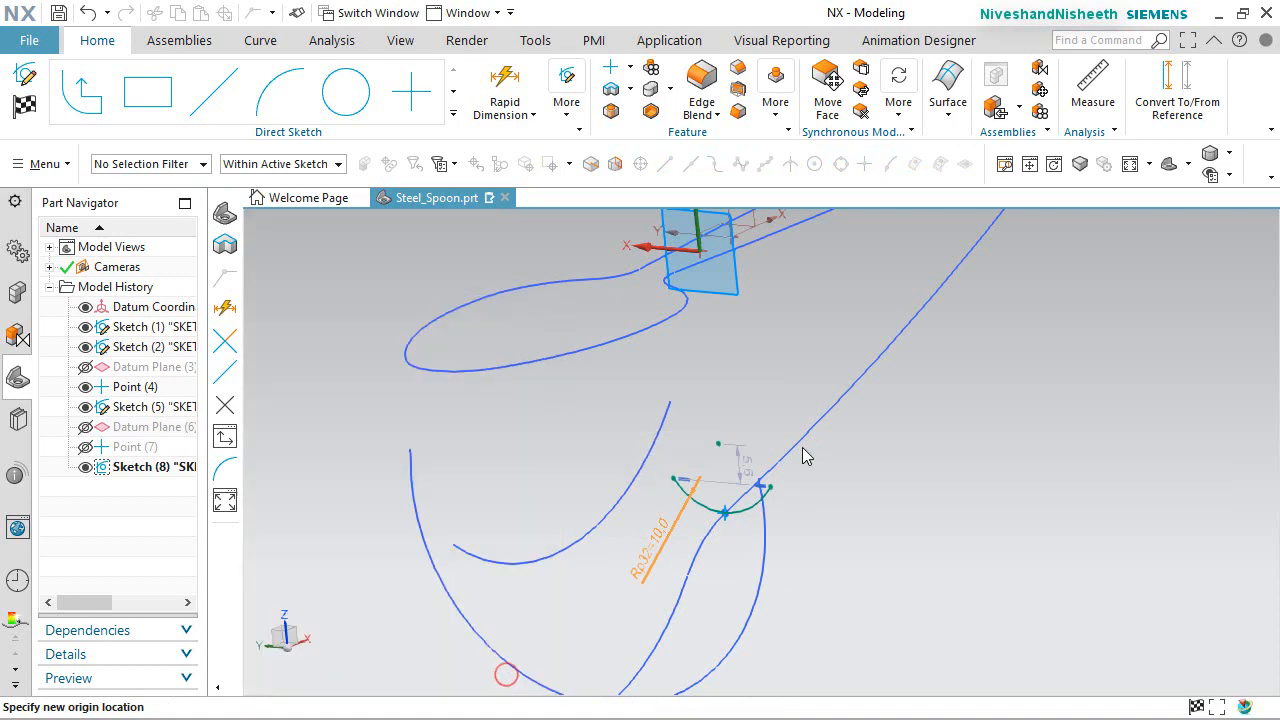
Stretch the neck arc's end points farther beyond the spoon outline on both sides and finish the sketch.
{"action": "mouse_move", "coordinate": [834, 457]}
{"action": "middle_mouse_down"}
{"action": "mouse_move", "coordinate": [826, 471]}
{"action": "mouse_move", "coordinate": [777, 449]}
{"action": "mouse_move", "coordinate": [779, 498]}
{"action": "mouse_move", "coordinate": [789, 506]}
{"action": "mouse_move", "coordinate": [794, 491]}
{"action": "middle_mouse_up"}
{"action": "scroll", "coordinate": [790, 455], "scroll_direction": "up", "scroll_amount": 2}
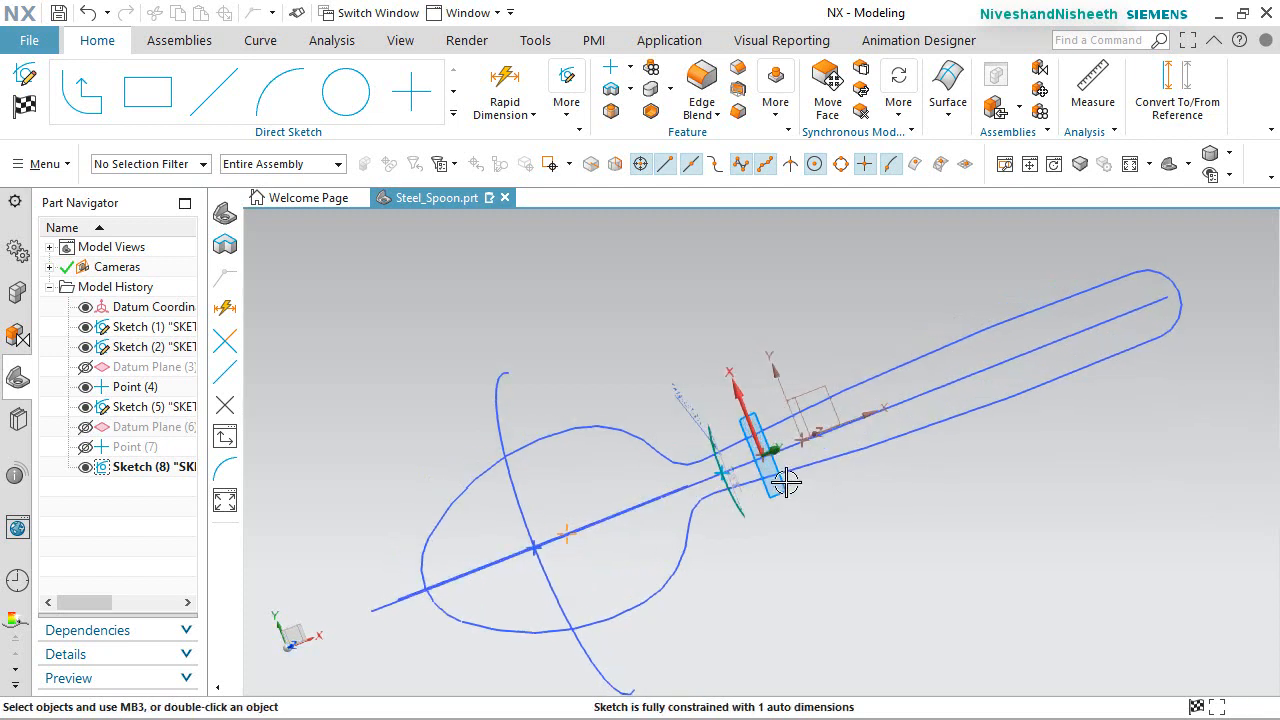
{"action": "scroll", "coordinate": [686, 451], "scroll_direction": "up", "scroll_amount": 4}
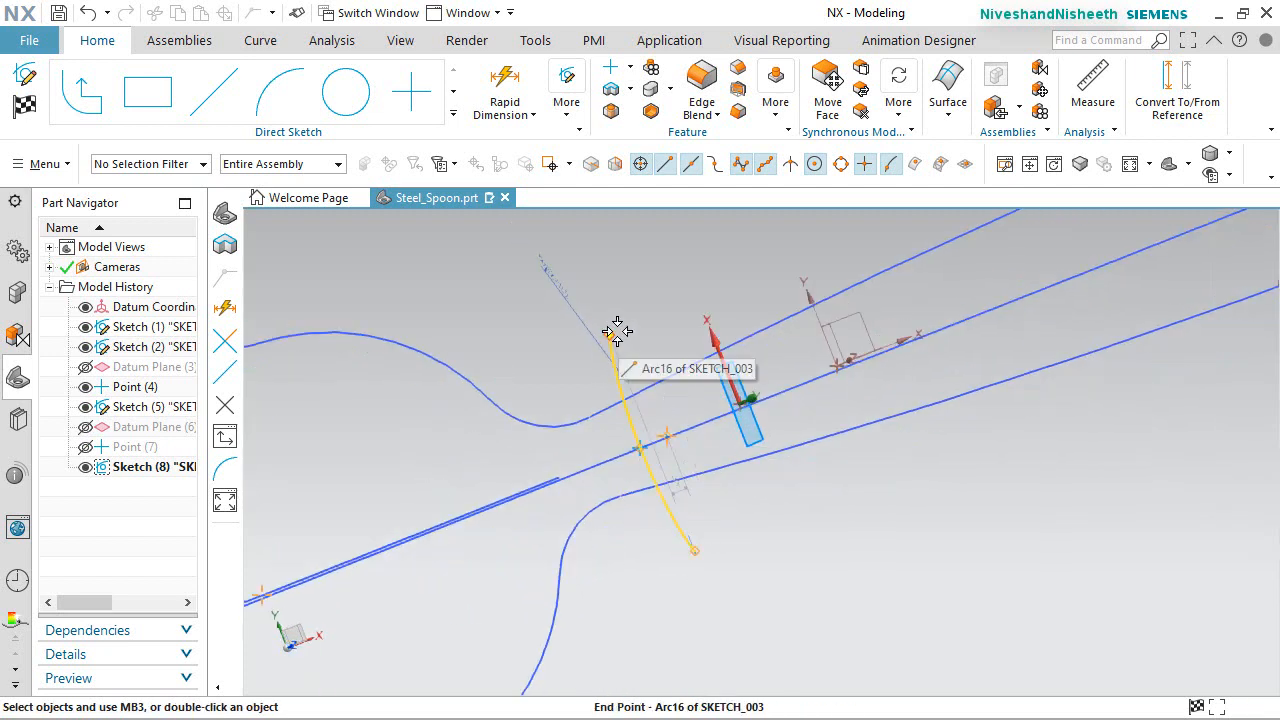
{"action": "left_click_drag", "start_coordinate": [616, 332], "coordinate": [610, 292]}
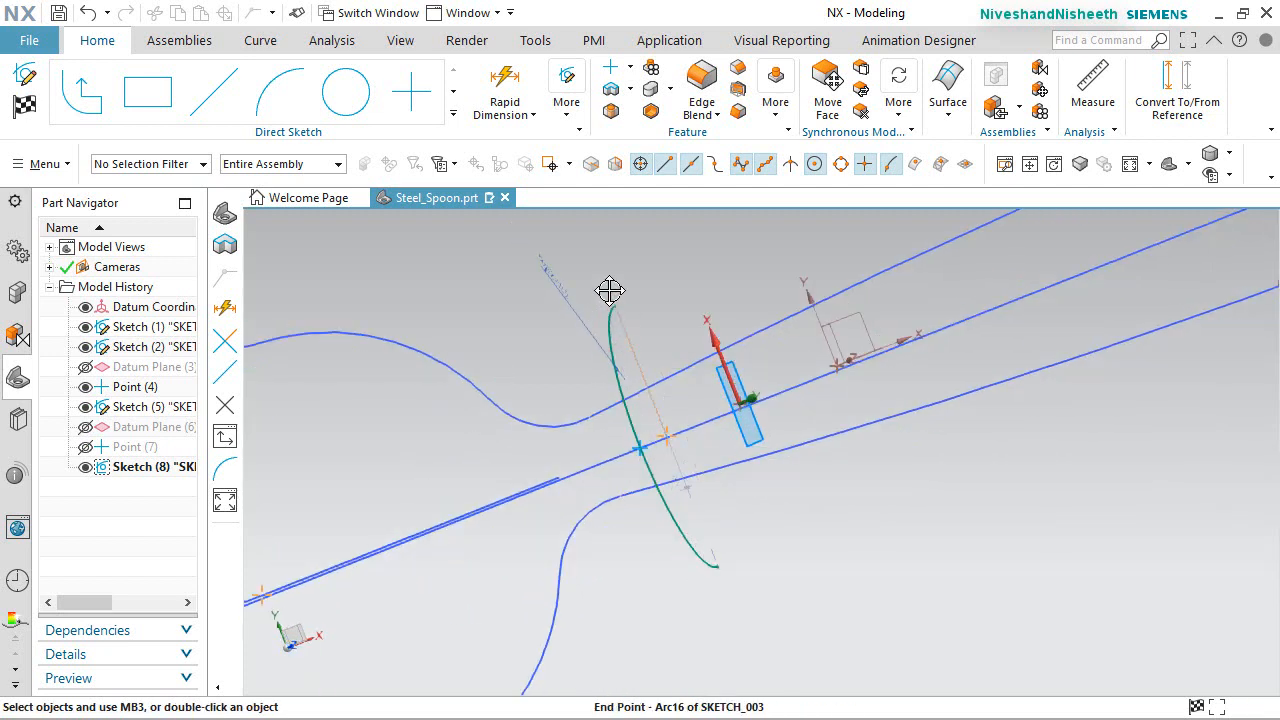
{"action": "middle_click_drag", "start_coordinate": [794, 537], "coordinate": [771, 523]}
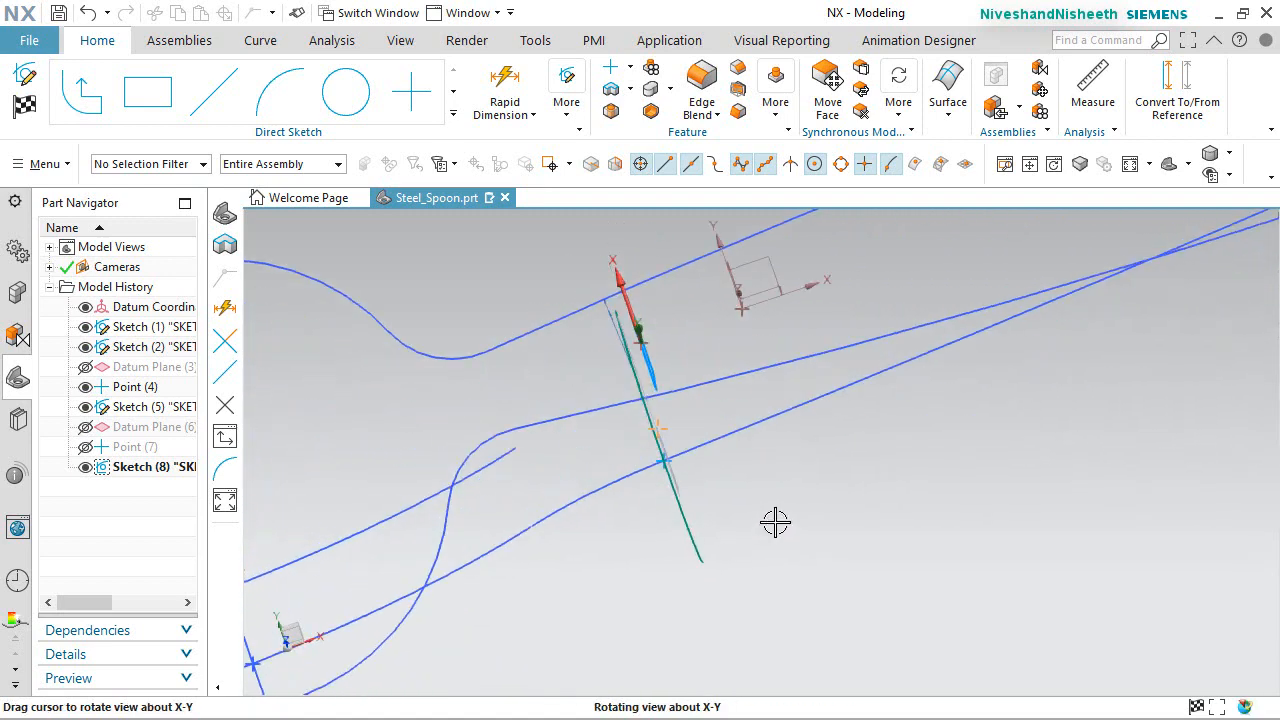
{"action": "key", "text": "End"}
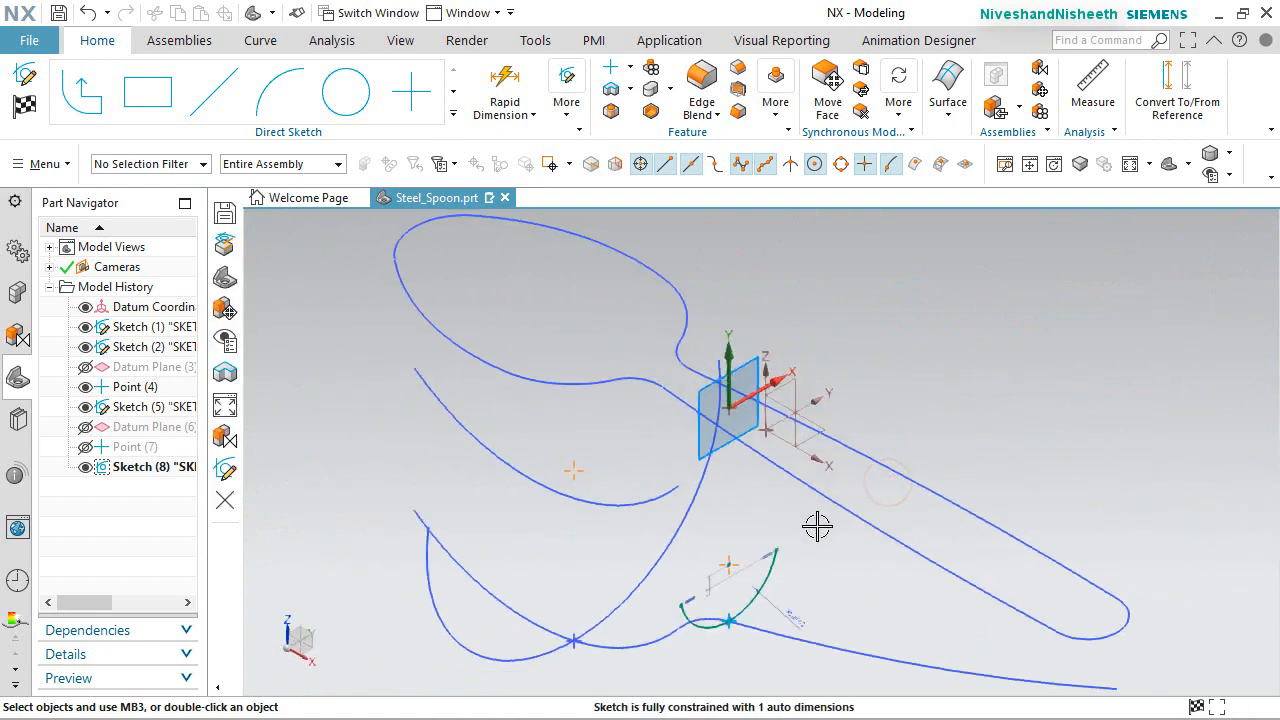
{"action": "left_click", "coordinate": [954, 345]}
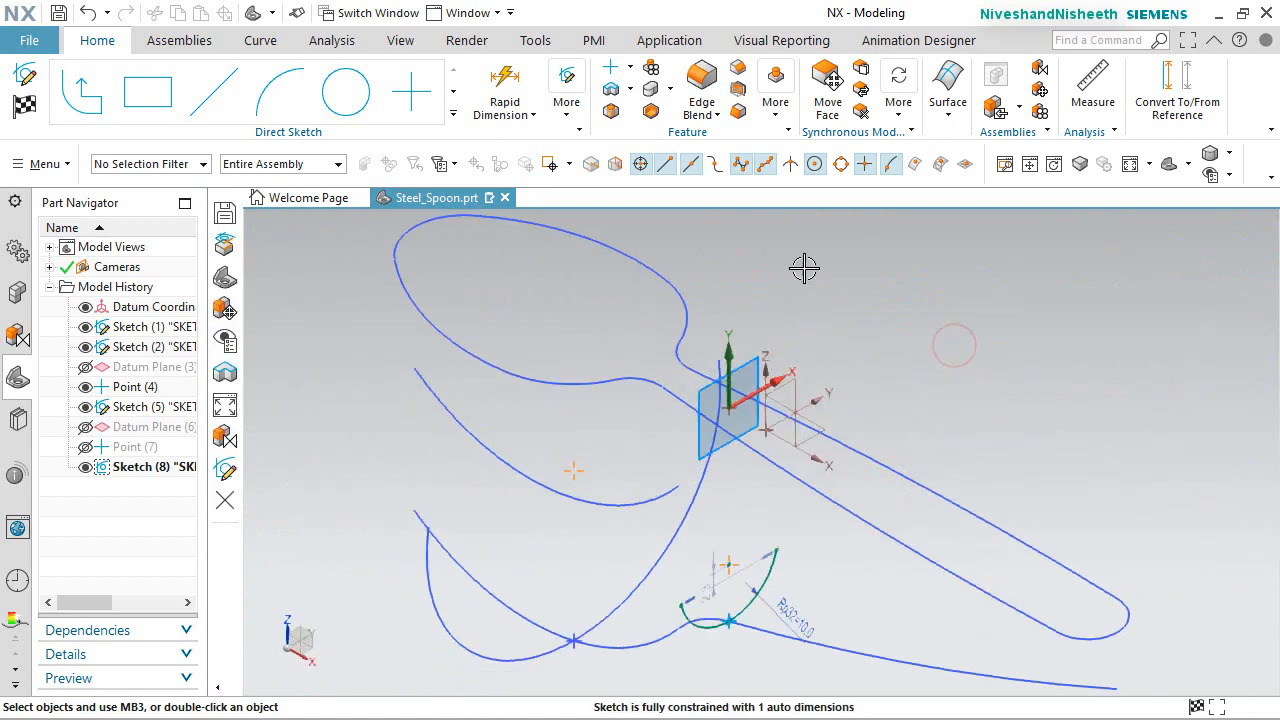
{"action": "left_click", "coordinate": [22, 105]}
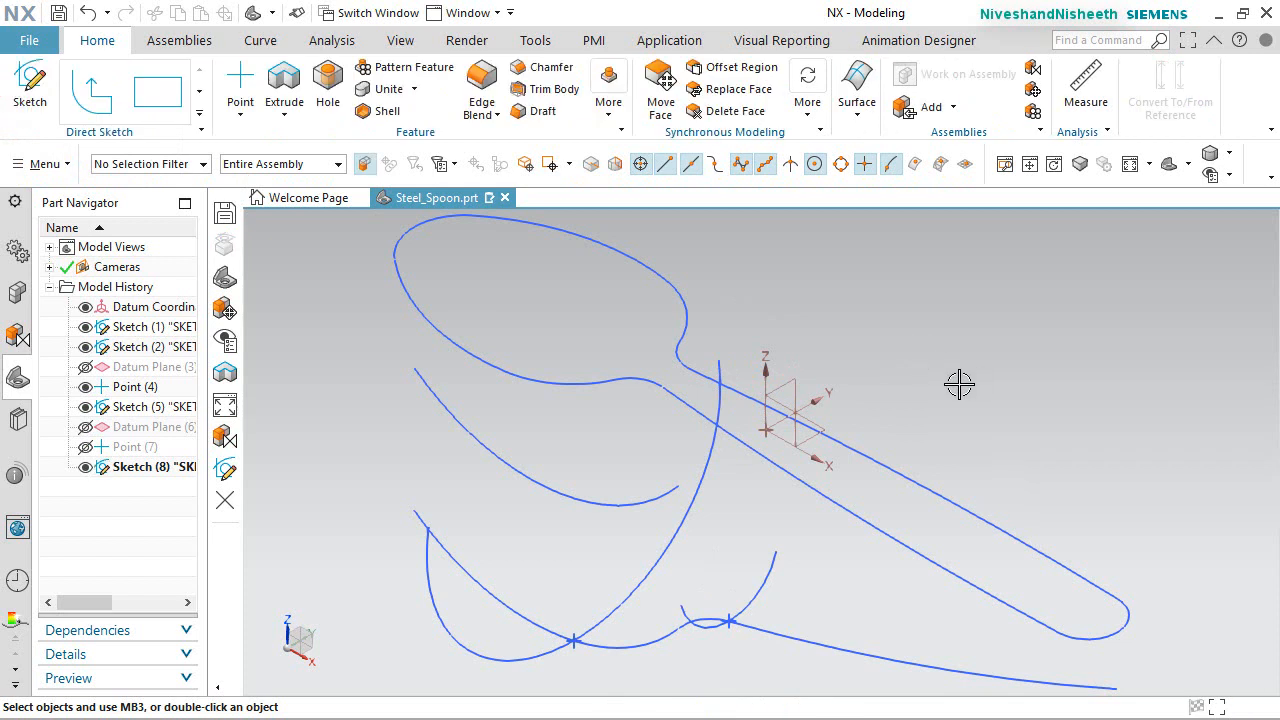
Create a datum plane through the centre of the handle's rounded end, parallel to the YZ plane.
{"action": "scroll", "coordinate": [366, 463], "scroll_direction": "down", "scroll_amount": 1}
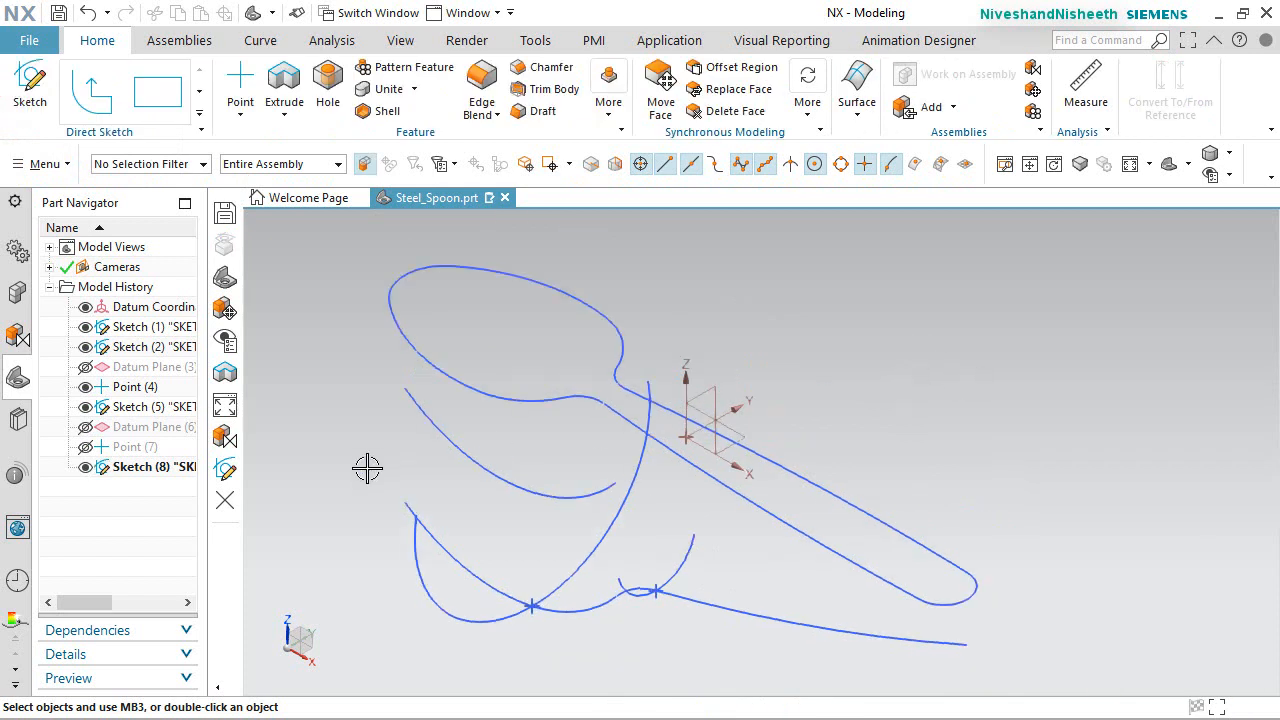
{"action": "left_click", "coordinate": [286, 617]}
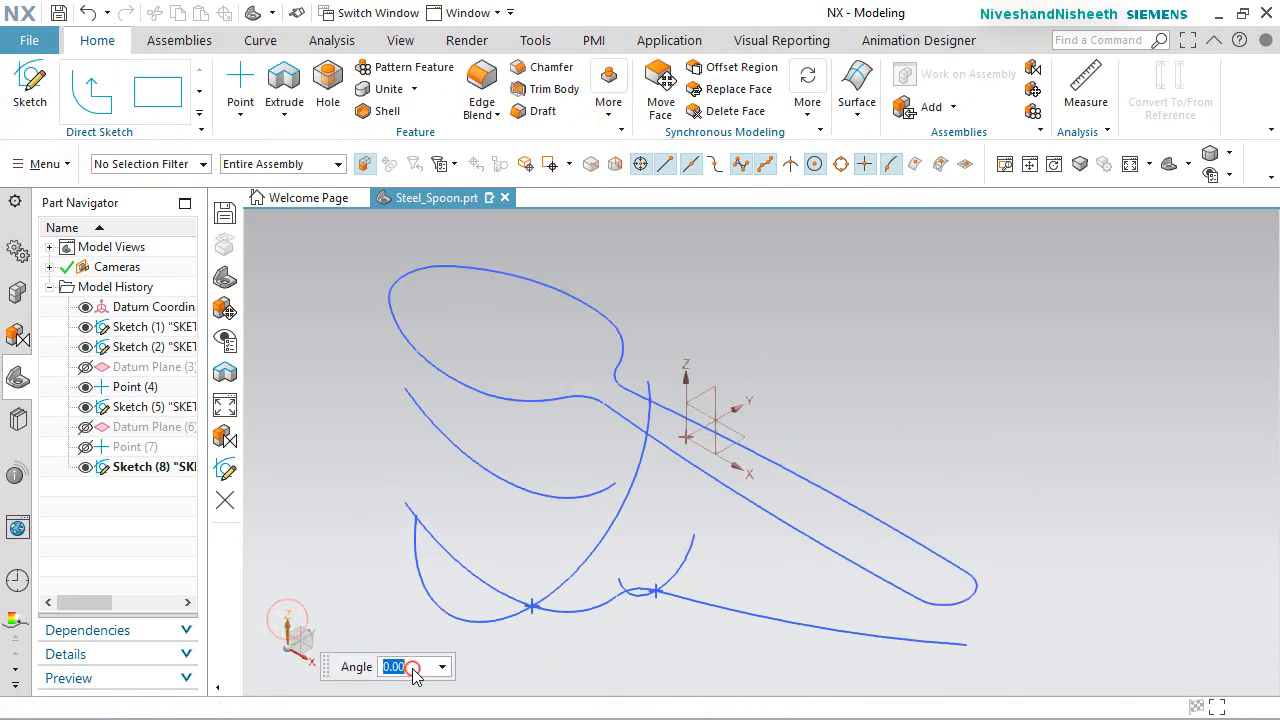
{"action": "type", "text": "90"}
{"action": "key", "text": "Return"}
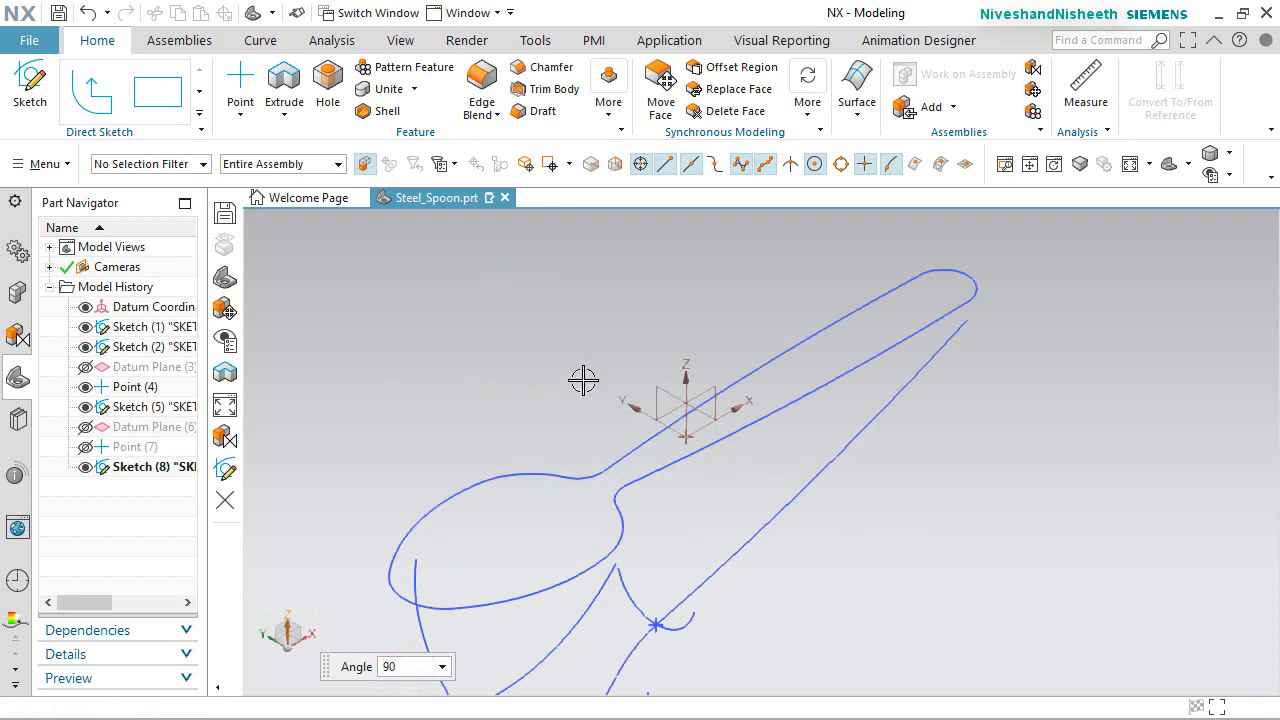
{"action": "scroll", "coordinate": [582, 378], "scroll_direction": "down", "scroll_amount": 2}
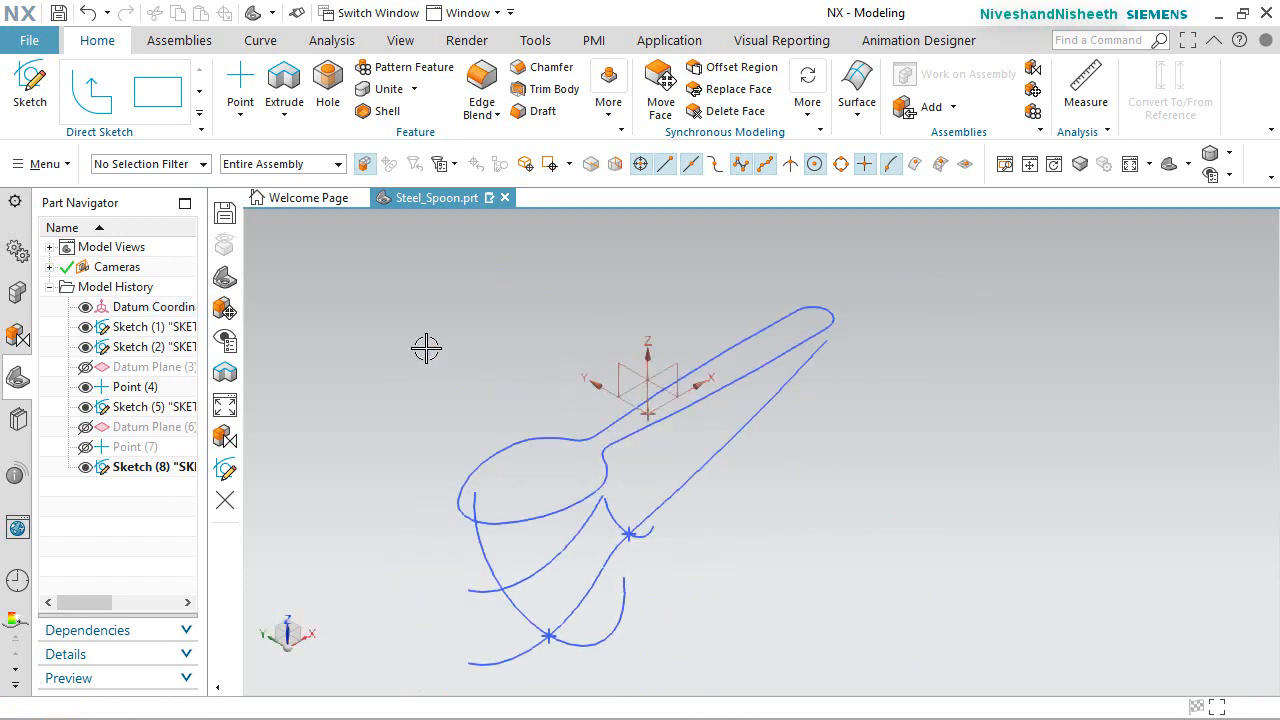
{"action": "left_click", "coordinate": [240, 113]}
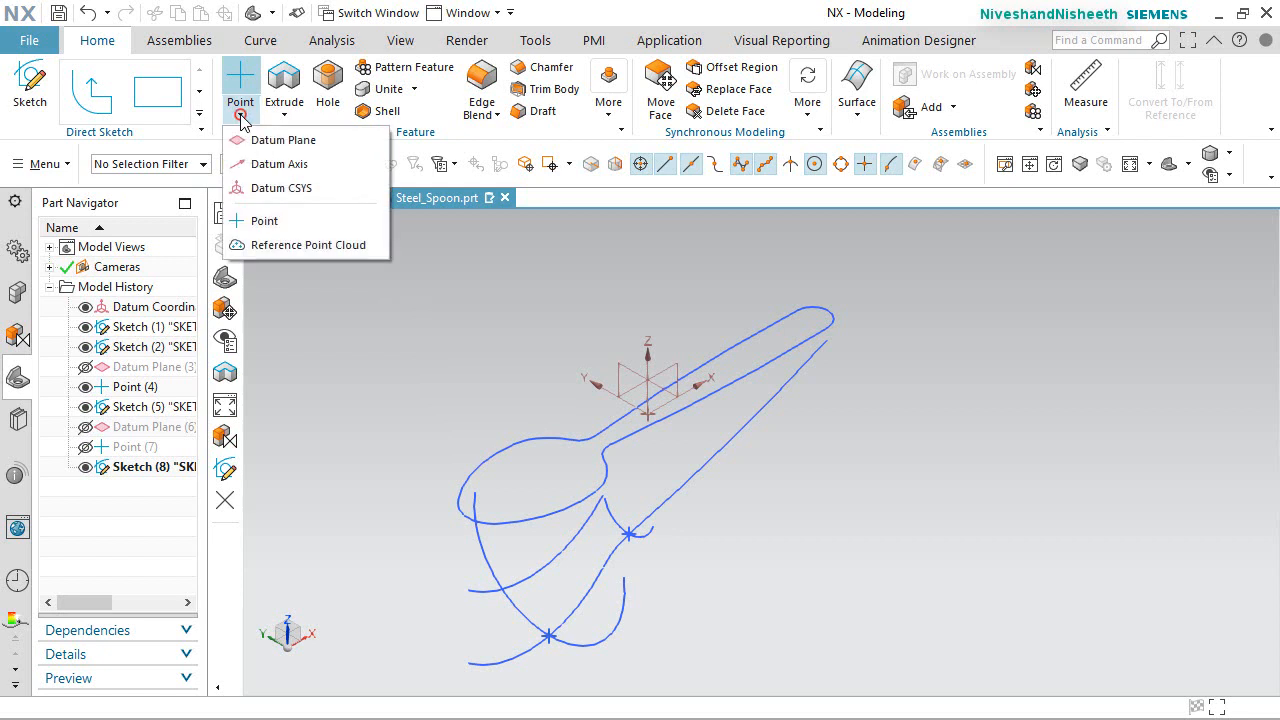
{"action": "left_click", "coordinate": [273, 137]}
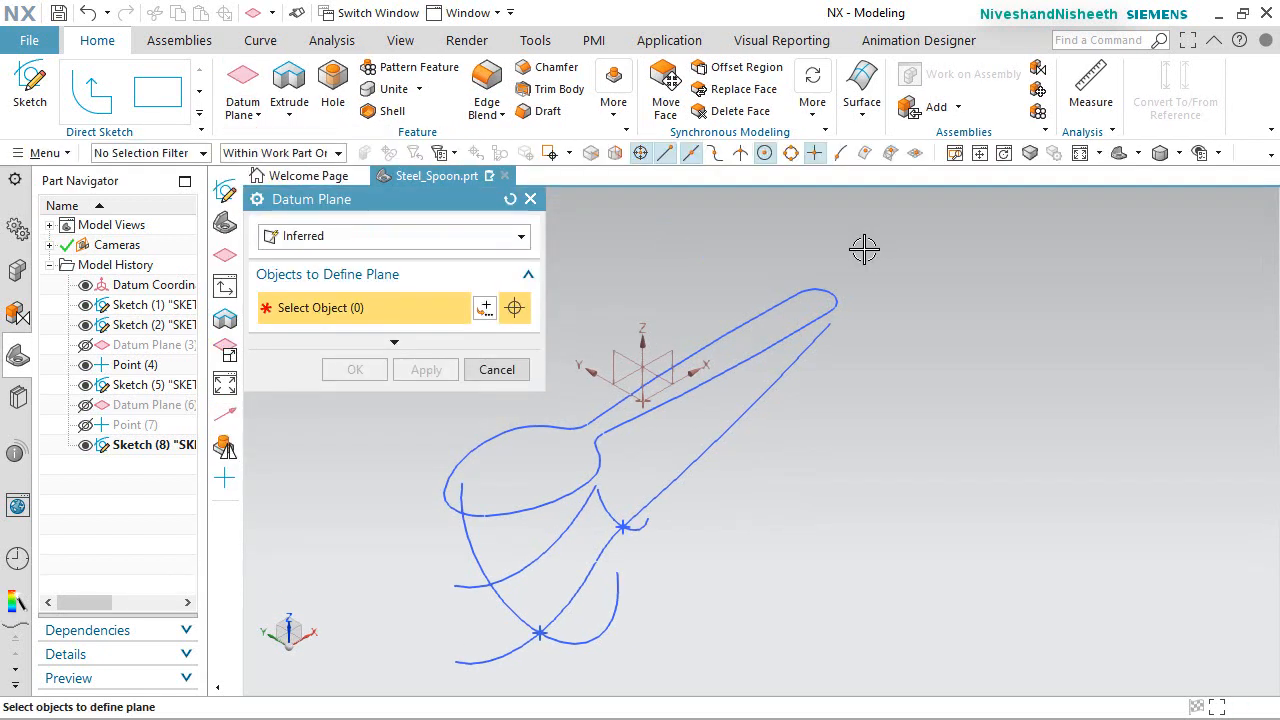
{"action": "scroll", "coordinate": [859, 253], "scroll_direction": "up", "scroll_amount": 2}
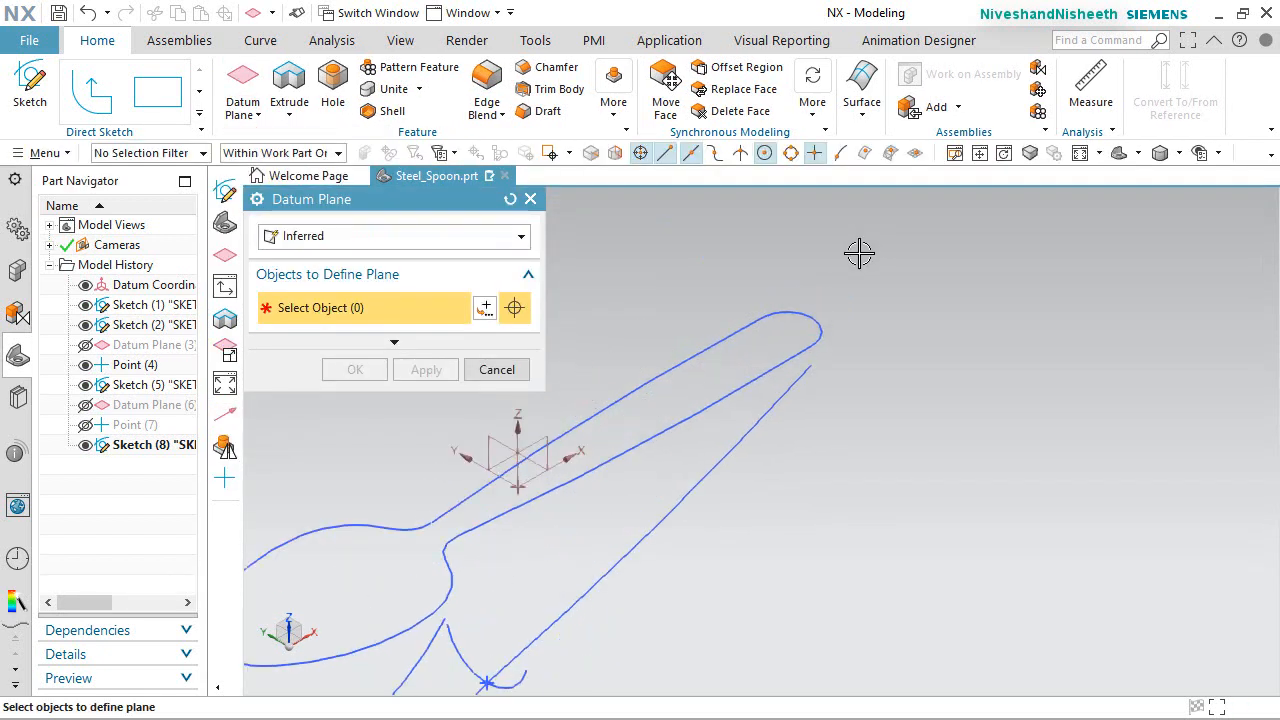
{"action": "left_click", "coordinate": [786, 330]}
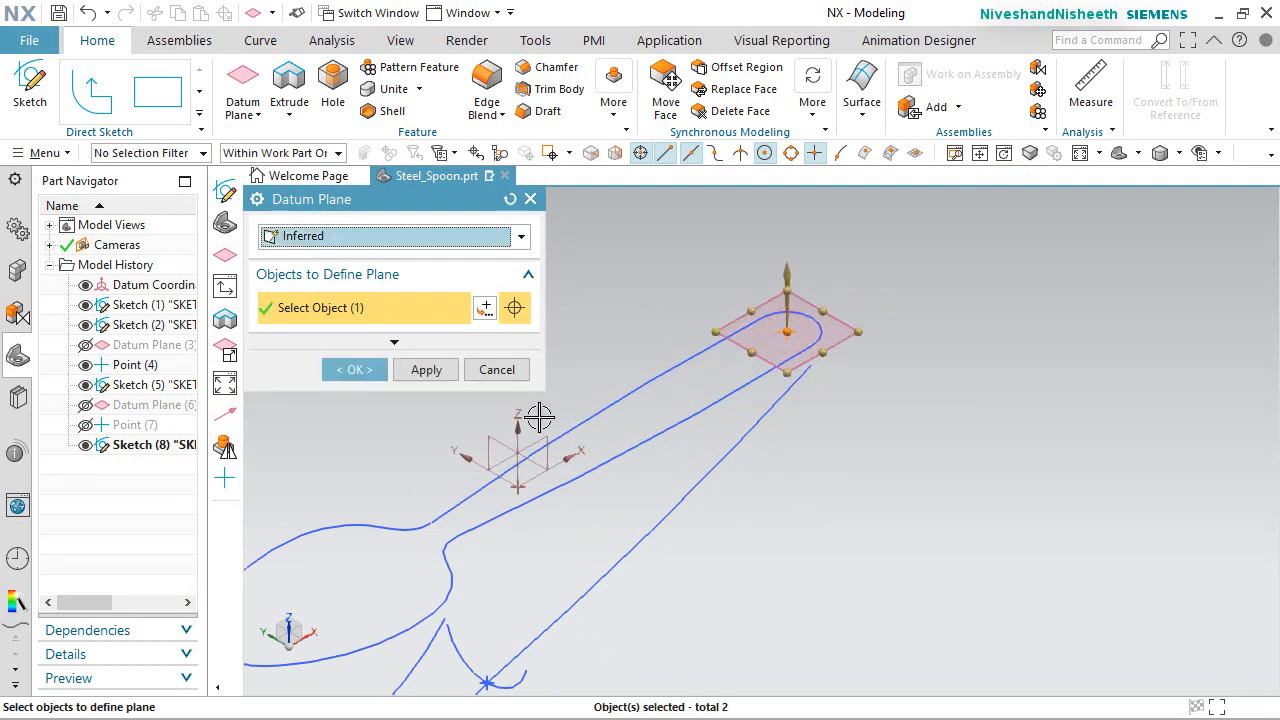
{"action": "left_click", "coordinate": [502, 438]}
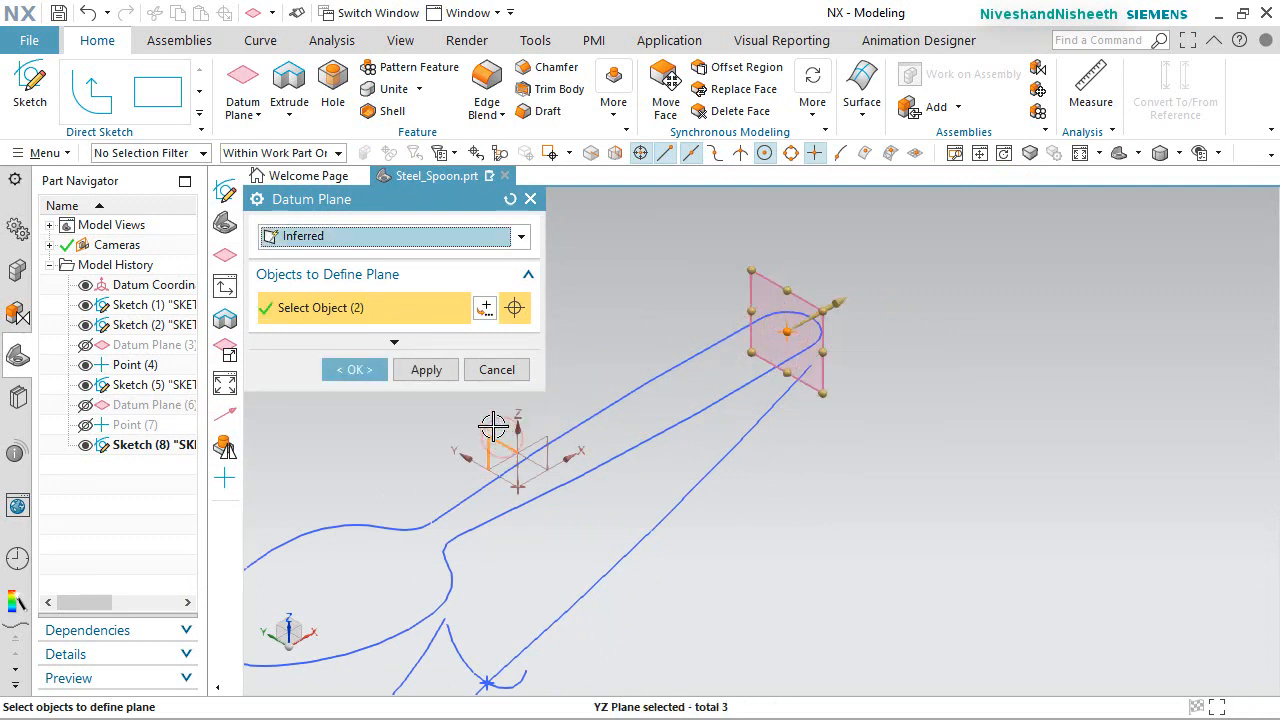
{"action": "left_click", "coordinate": [364, 370]}
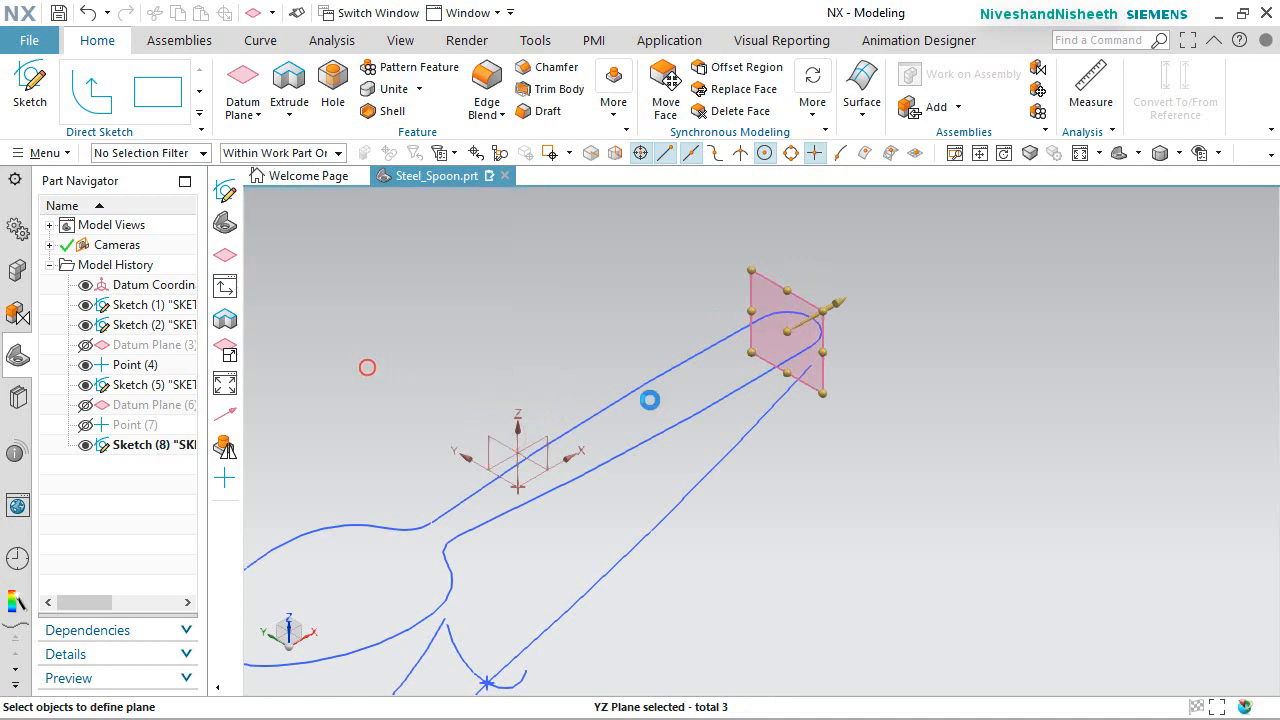
Enlarge the handle-end datum plane so that it extends well past the outline and across the profile curve.
{"action": "right_click", "coordinate": [820, 337]}
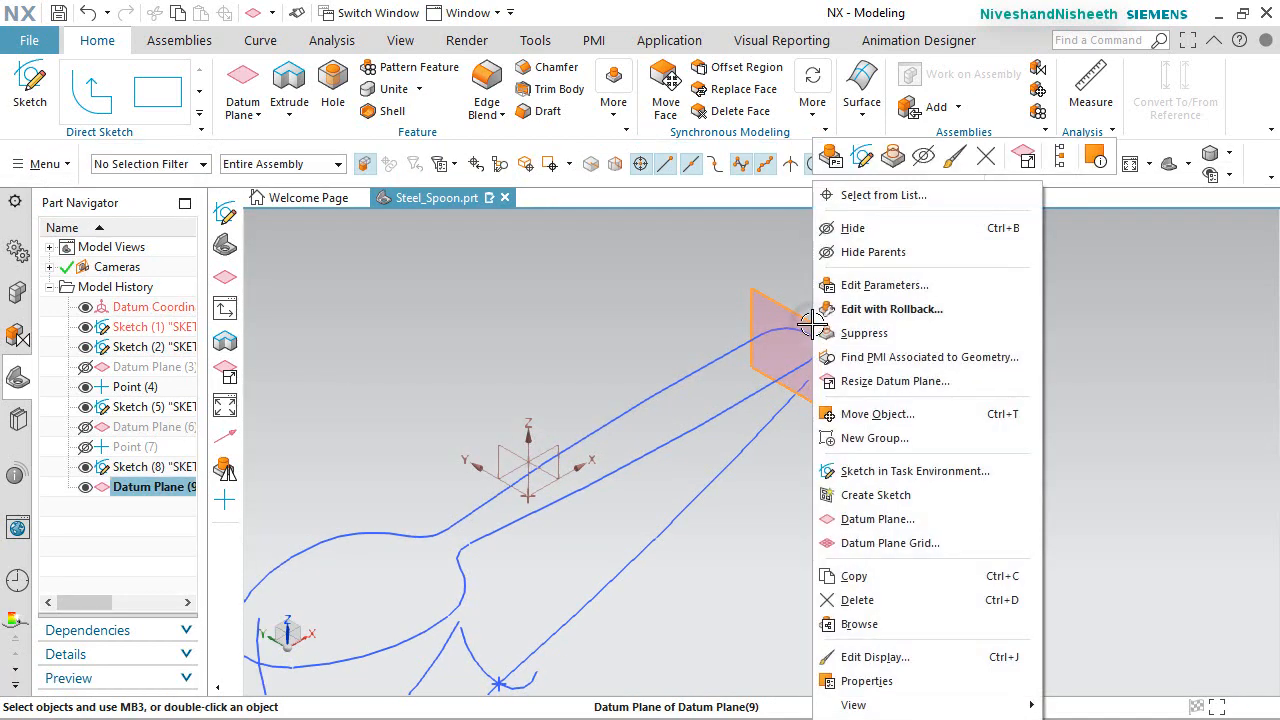
{"action": "left_click", "coordinate": [893, 381]}
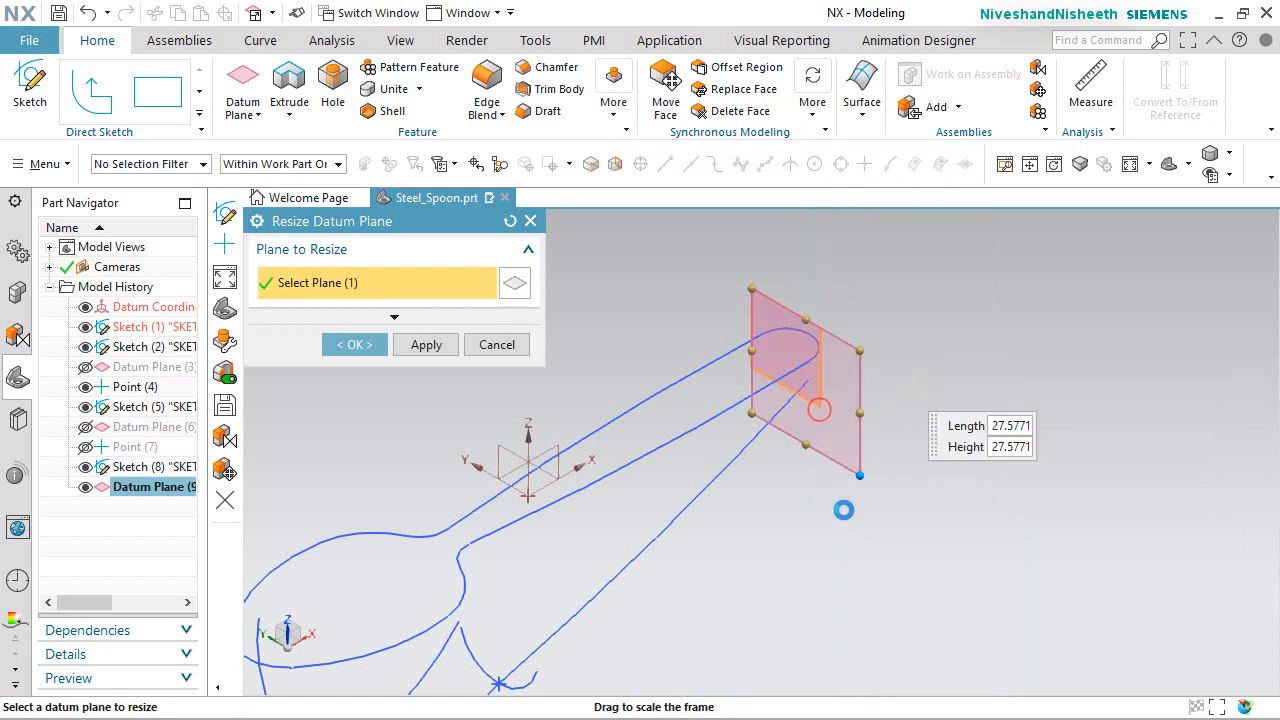
{"action": "left_click_drag", "start_coordinate": [844, 510], "coordinate": [877, 506]}
{"action": "left_click_drag", "start_coordinate": [751, 269], "coordinate": [653, 221]}
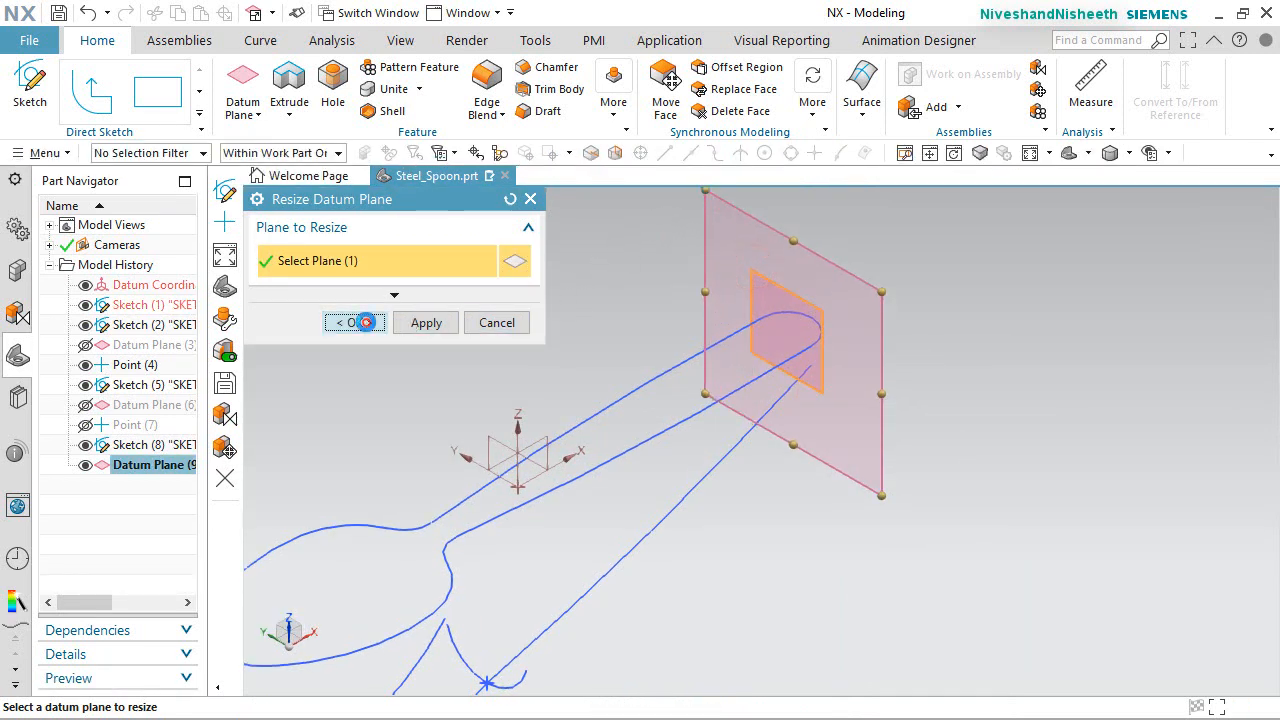
{"action": "left_click", "coordinate": [354, 322]}
Create an intersection point where the handle-end datum plane meets the lower profile curve.
{"action": "left_click", "coordinate": [257, 114]}
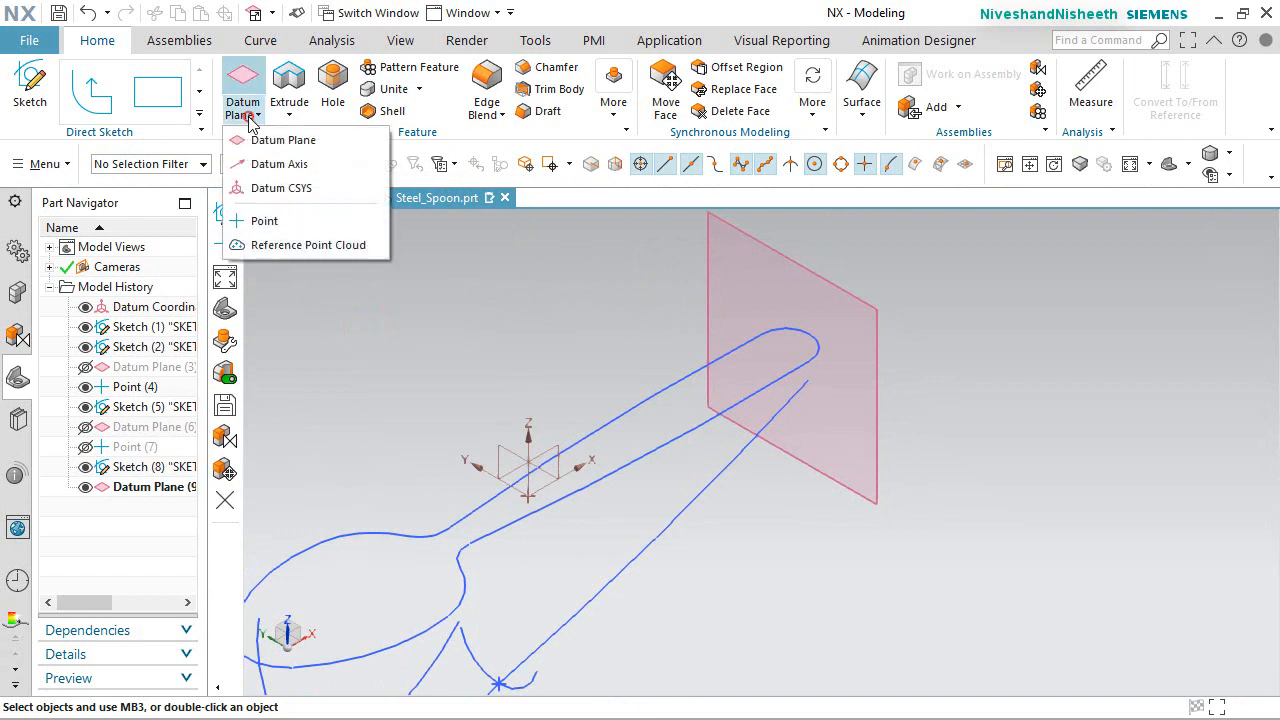
{"action": "left_click", "coordinate": [267, 218]}
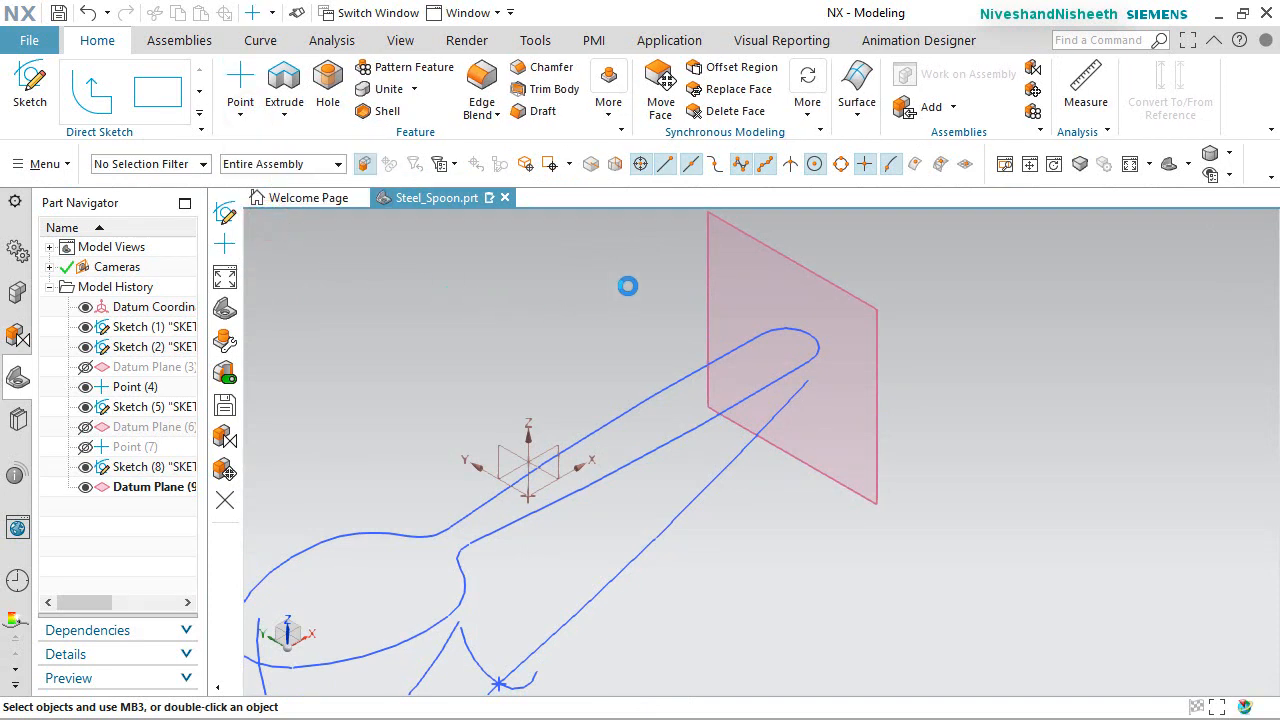
{"action": "left_click", "coordinate": [713, 290]}
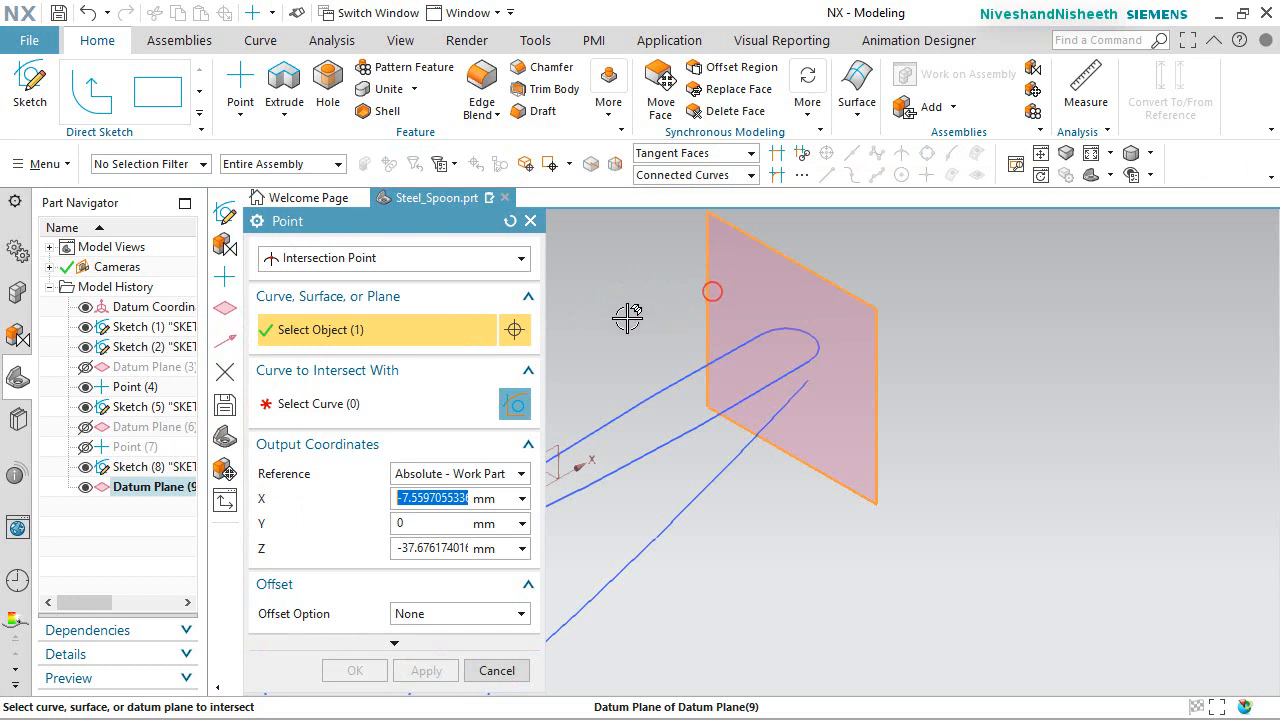
{"action": "left_click", "coordinate": [728, 473]}
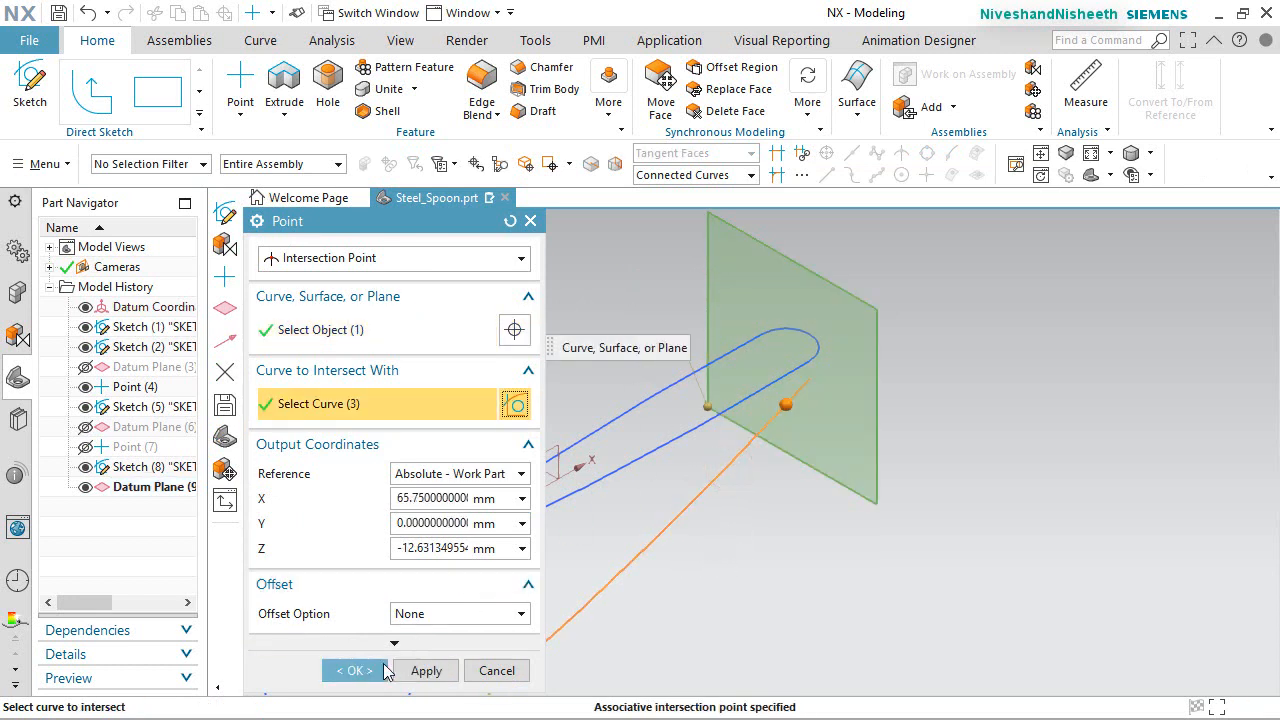
{"action": "left_click", "coordinate": [360, 671]}
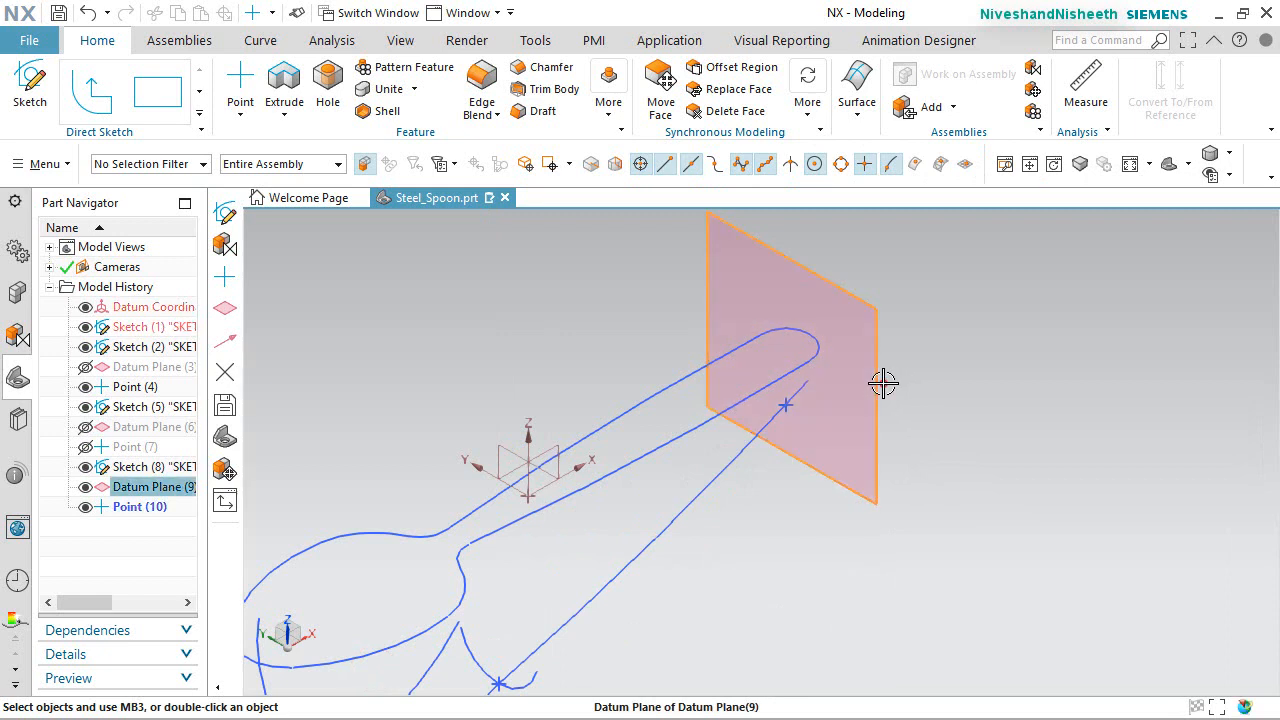
Start a sketch on the enlarged datum plane at the handle's end.
{"action": "left_click", "coordinate": [883, 383]}
{"action": "key", "text": "Escape"}
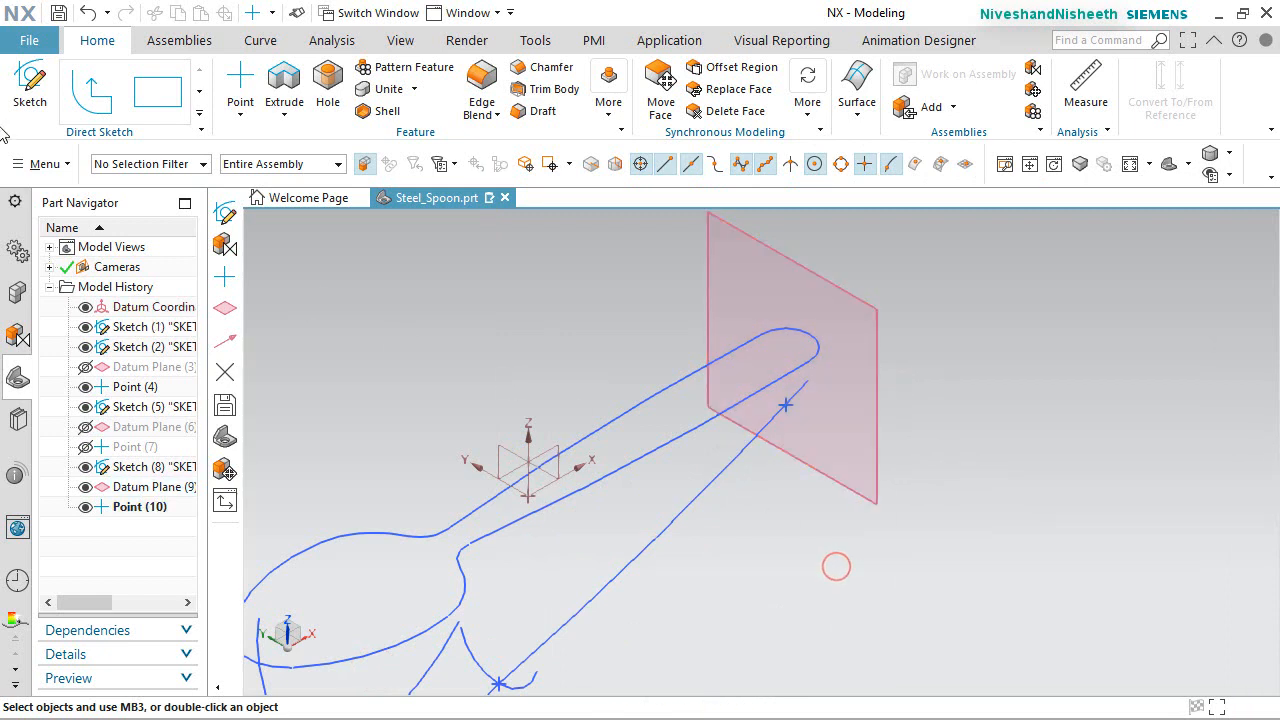
{"action": "left_click", "coordinate": [875, 388]}
{"action": "middle_click", "coordinate": [875, 388]}
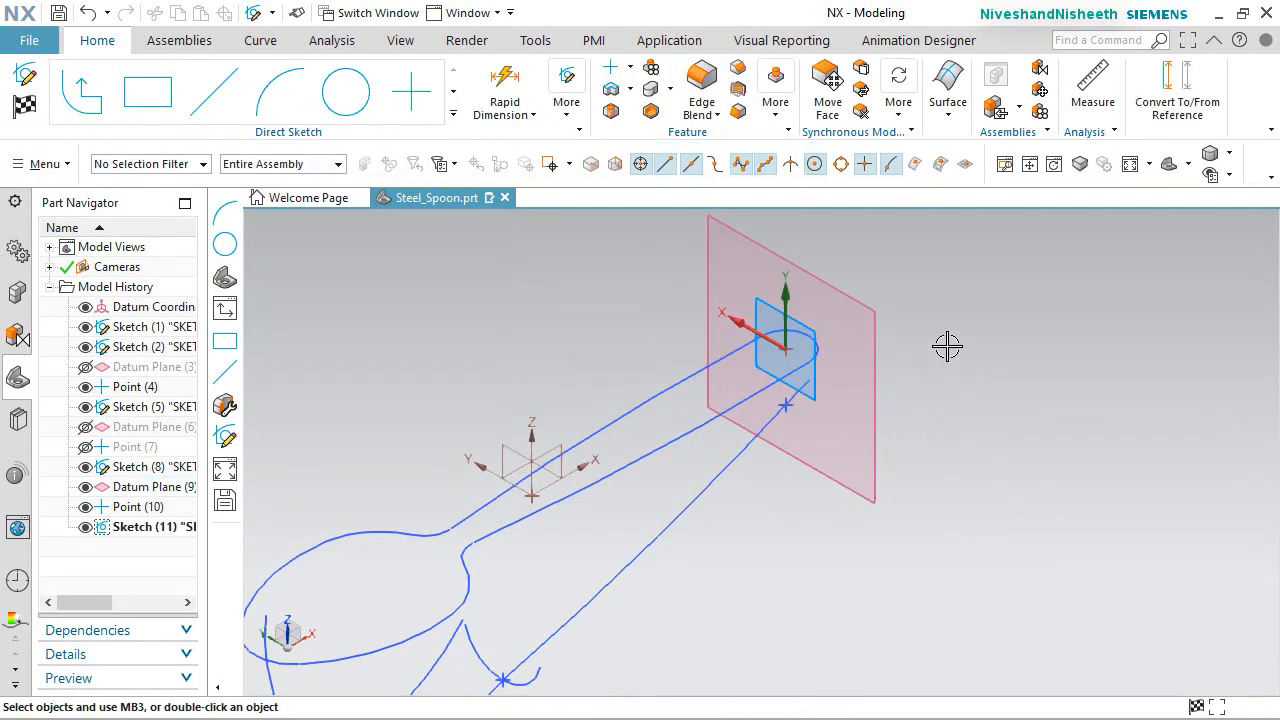
Project the handle-end intersection point into the sketch and hide the original point and its datum plane.
{"action": "left_click", "coordinate": [454, 115]}
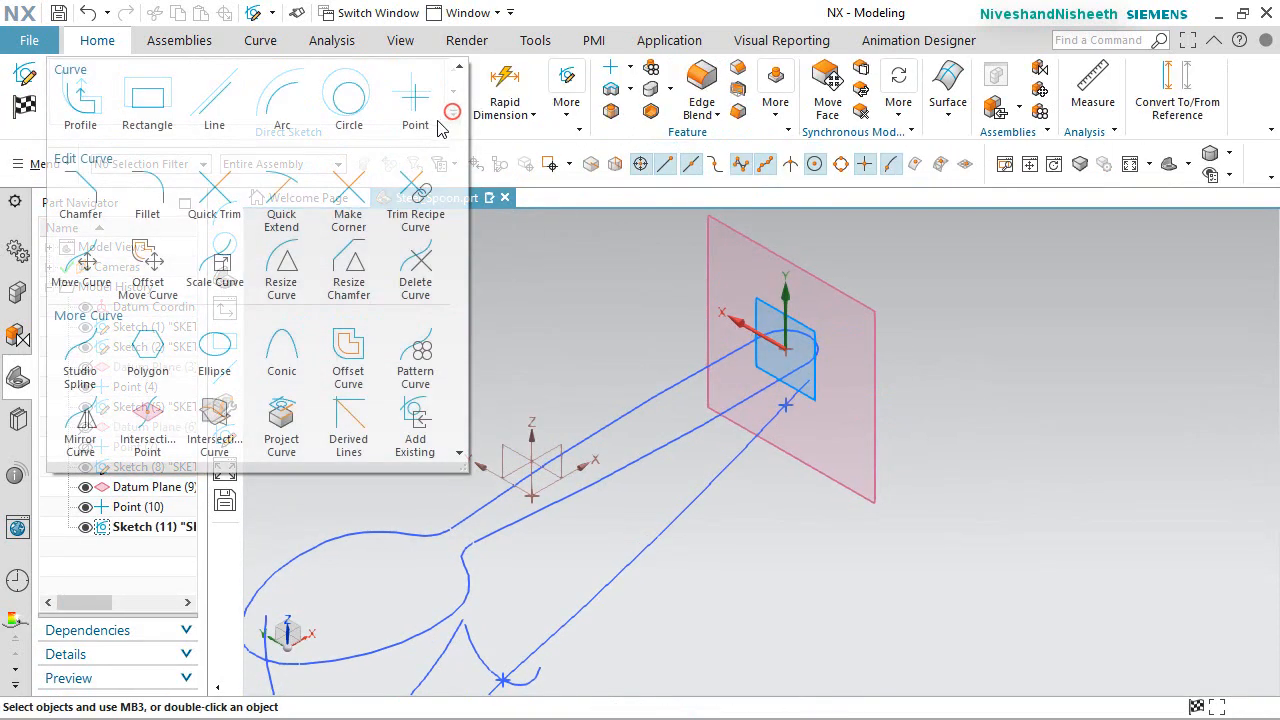
{"action": "left_click", "coordinate": [266, 435]}
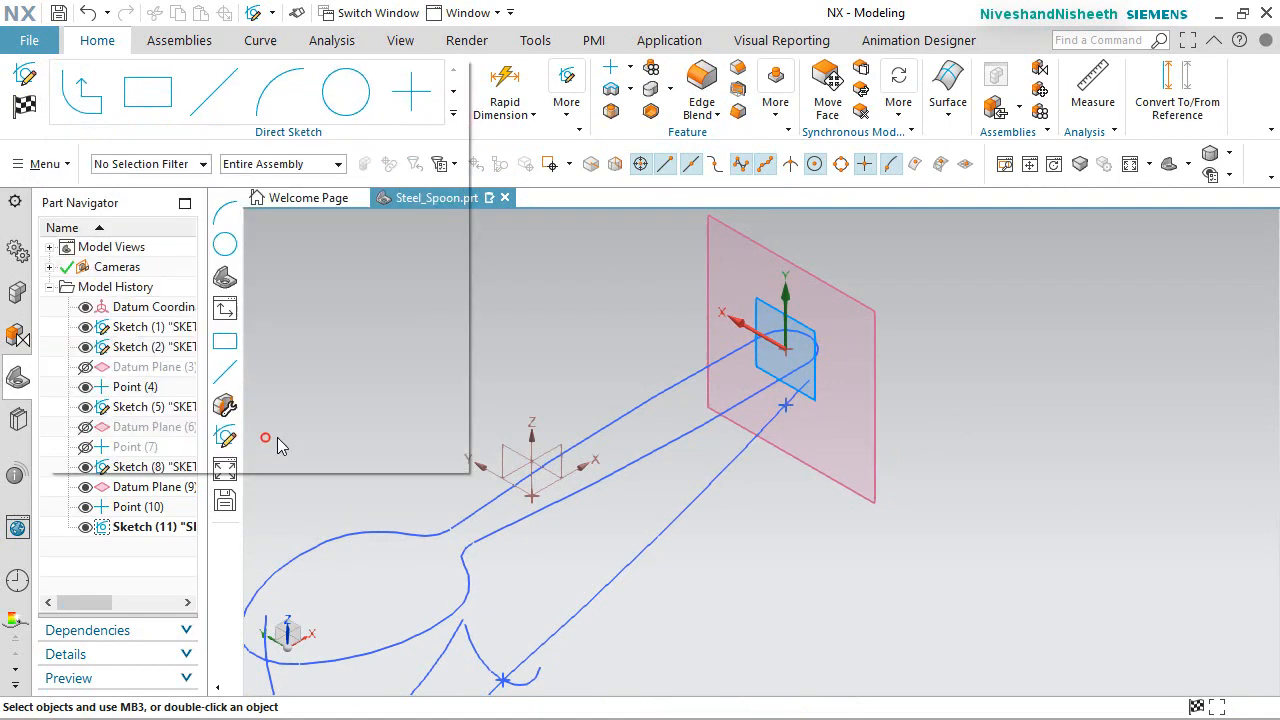
{"action": "left_click", "coordinate": [786, 405]}
{"action": "left_click", "coordinate": [380, 348]}
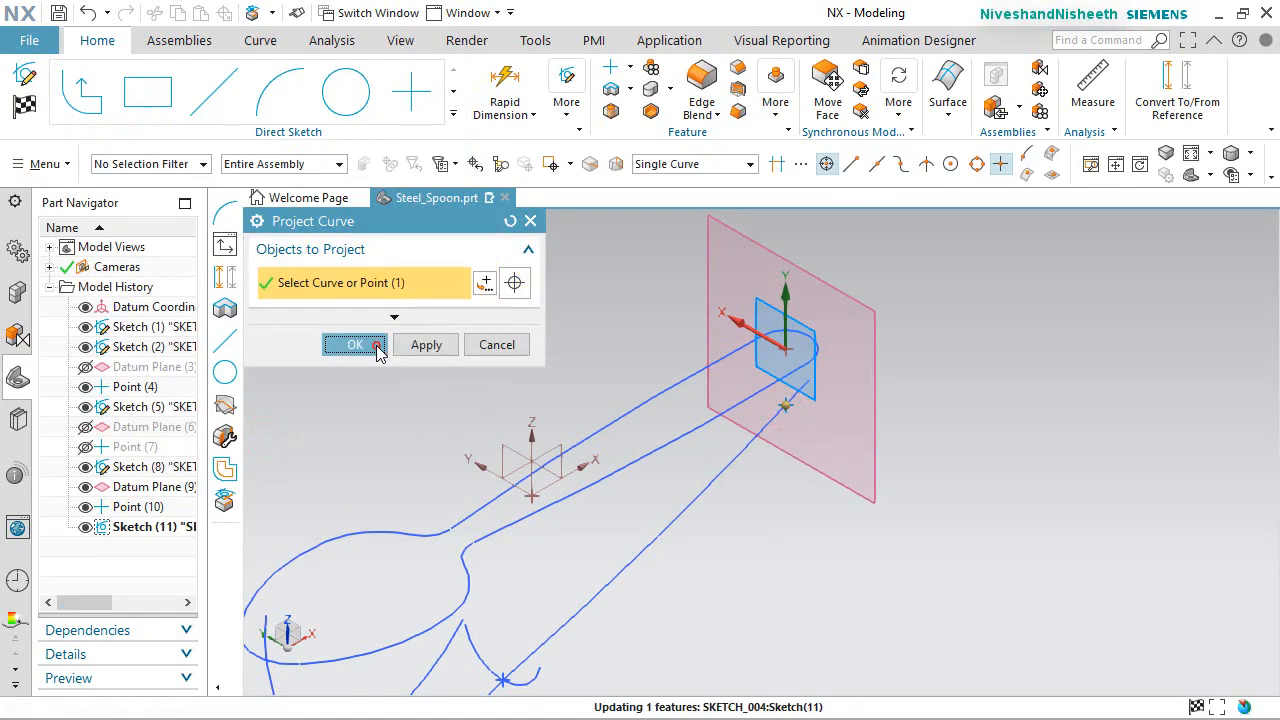
{"action": "left_click", "coordinate": [86, 507]}
{"action": "left_click", "coordinate": [85, 487]}
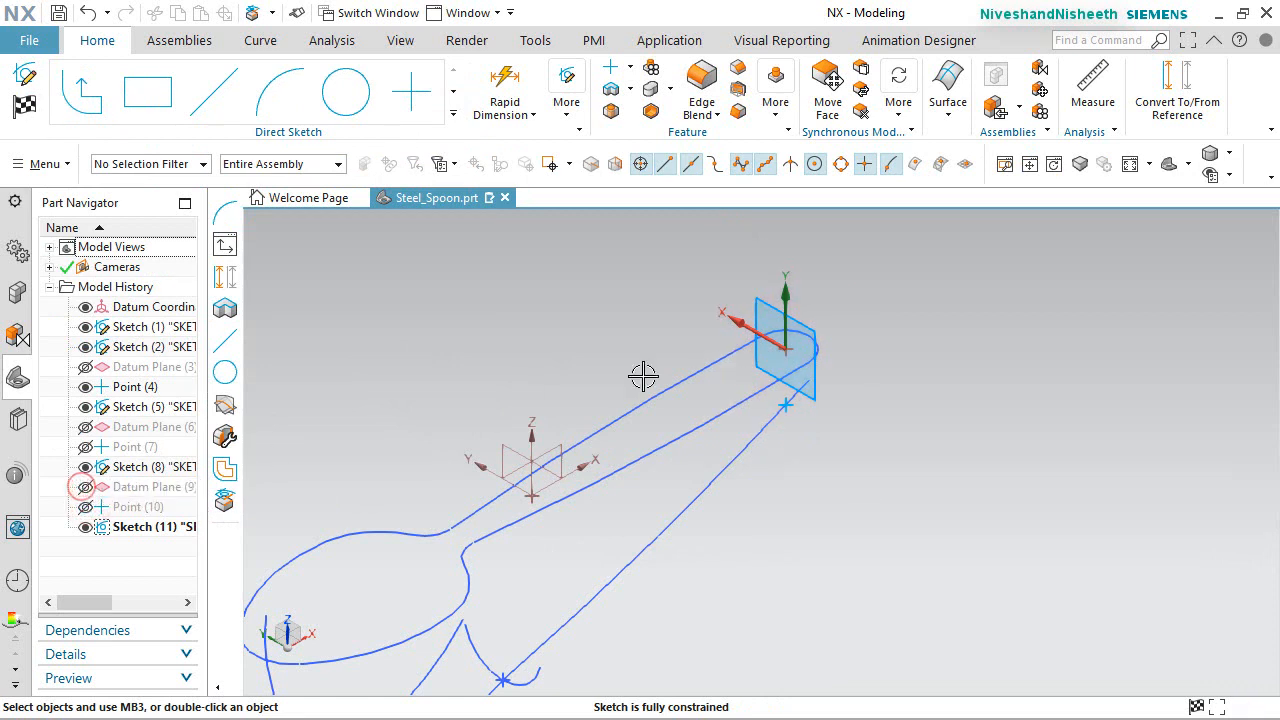
Sketch a three-point arc with a radius of about 17 mm, opening upward around the projected point below the handle end.
{"action": "scroll", "coordinate": [865, 291], "scroll_direction": "up", "scroll_amount": 2}
{"action": "left_click", "coordinate": [894, 393]}
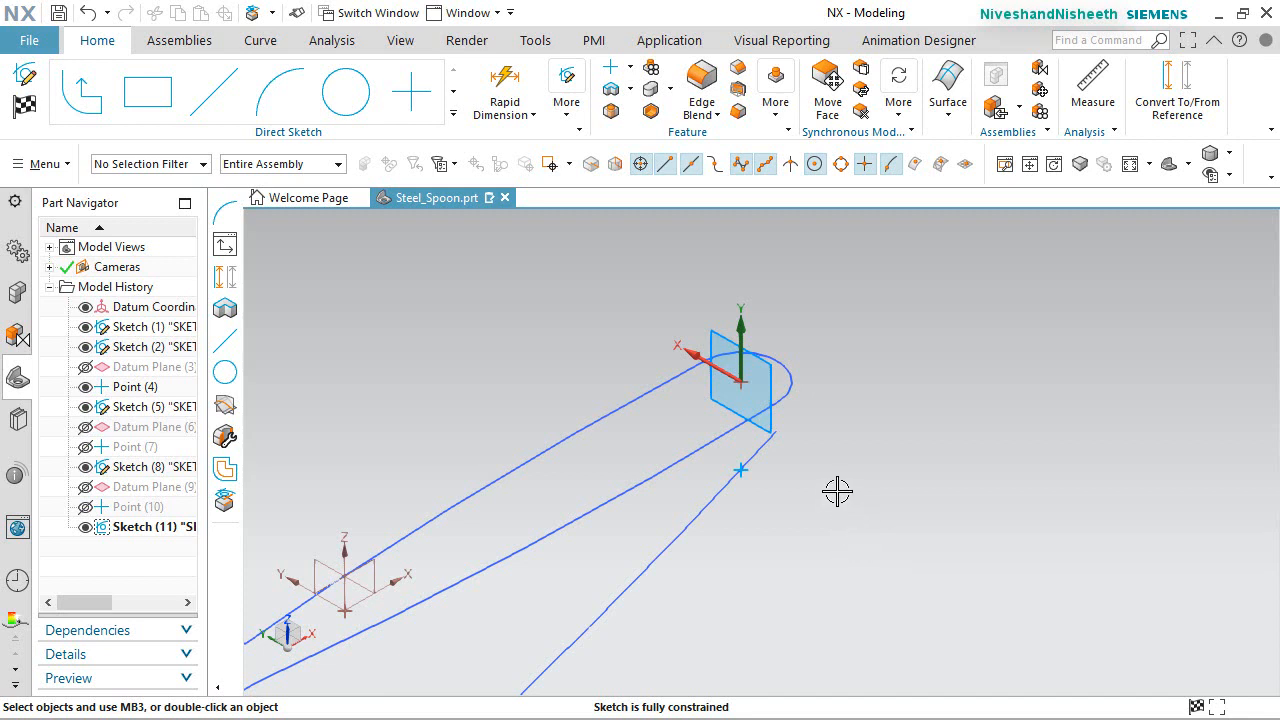
{"action": "left_click", "coordinate": [280, 91]}
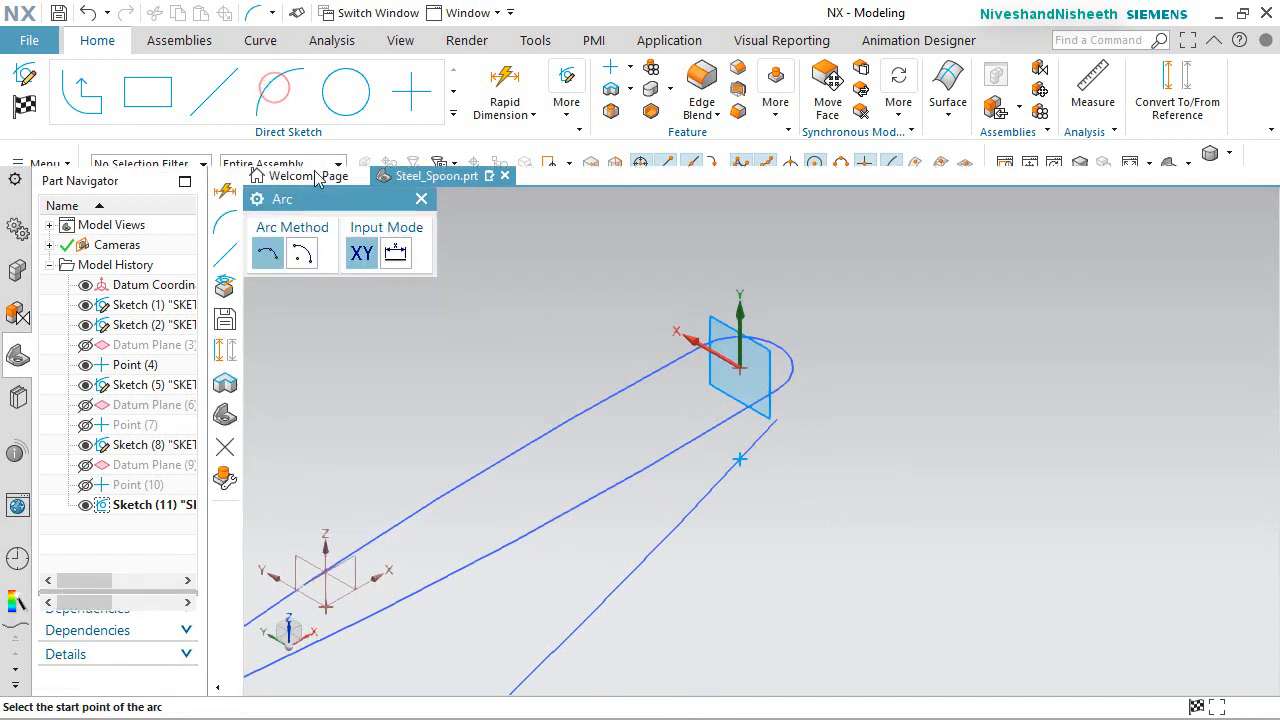
{"action": "left_click", "coordinate": [629, 432]}
{"action": "left_click", "coordinate": [831, 546]}
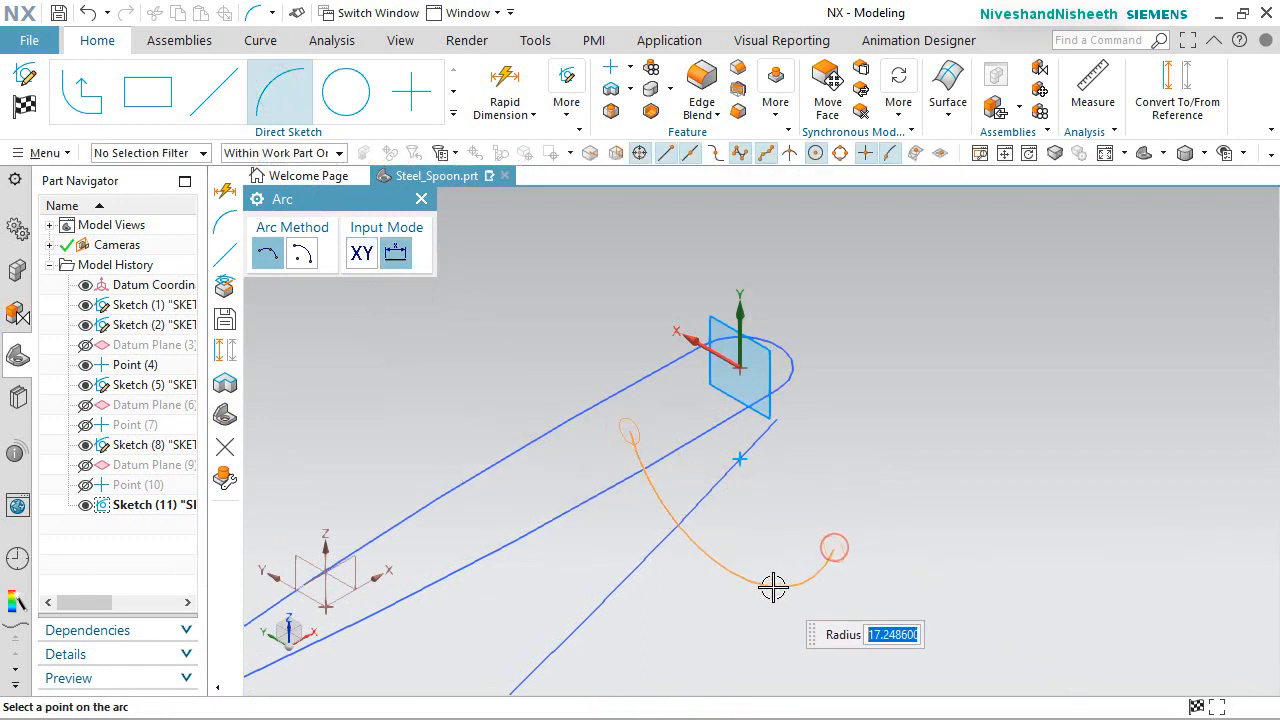
{"action": "left_click", "coordinate": [818, 527]}
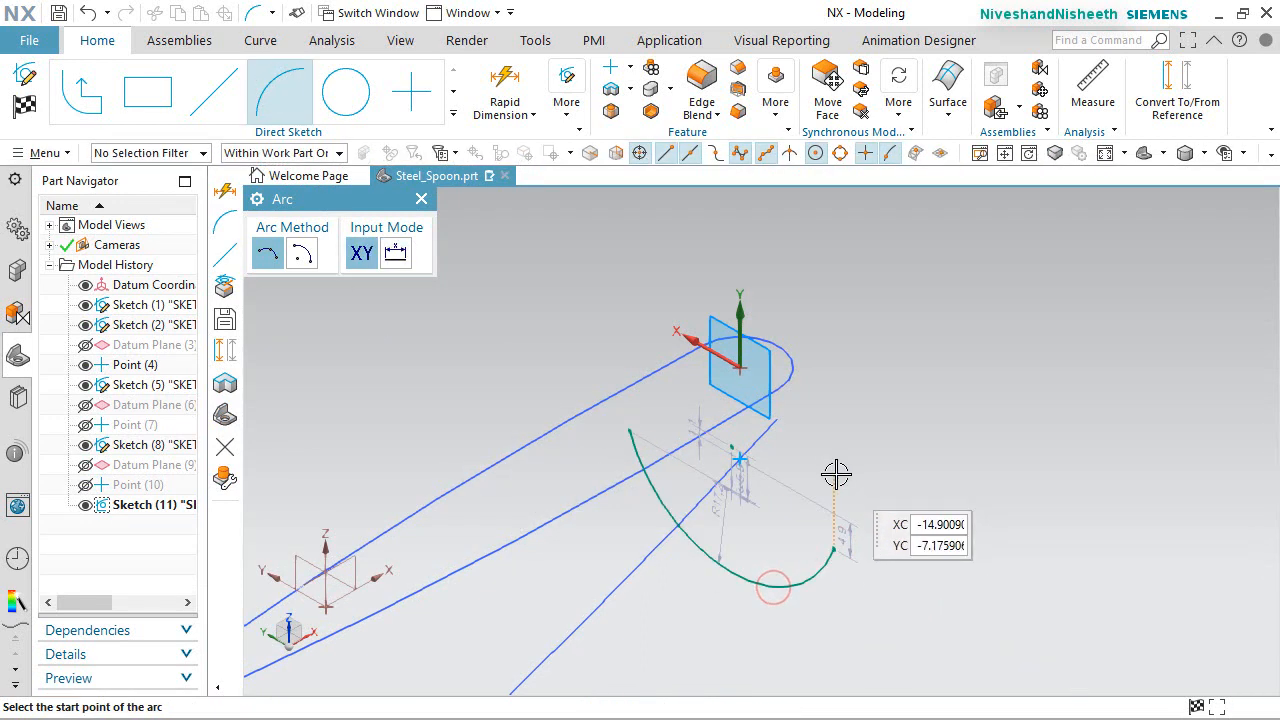
{"action": "left_click", "coordinate": [626, 426]}
{"action": "key", "text": "Escape"}
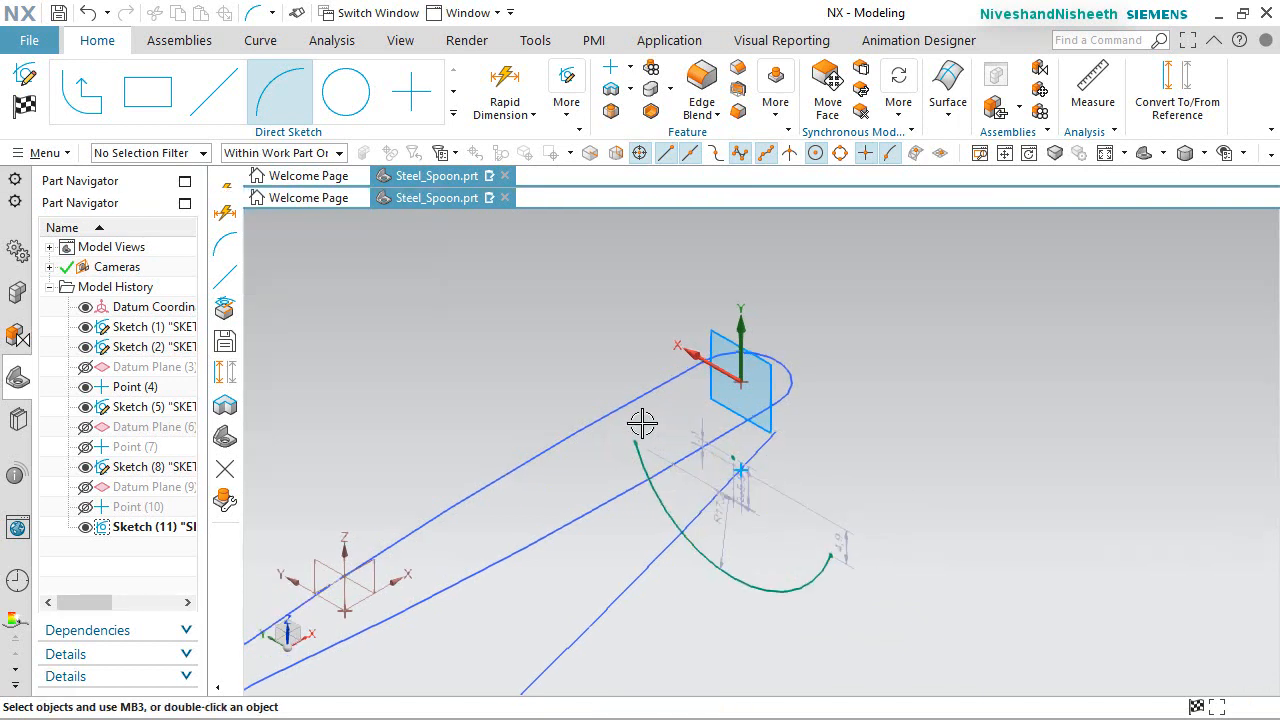
Constrain the two endpoints of the handle-end arc to be horizontally aligned.
{"action": "left_click", "coordinate": [636, 438]}
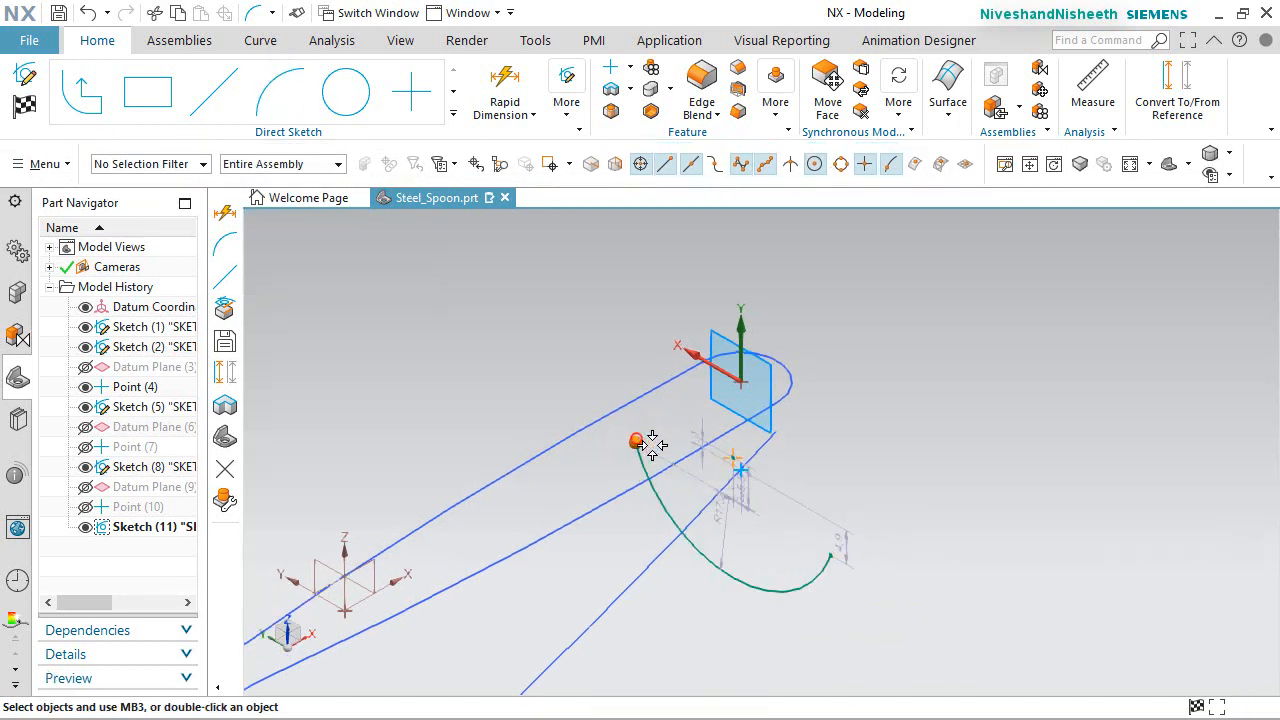
{"action": "left_click", "coordinate": [832, 553]}
{"action": "left_click", "coordinate": [870, 520]}
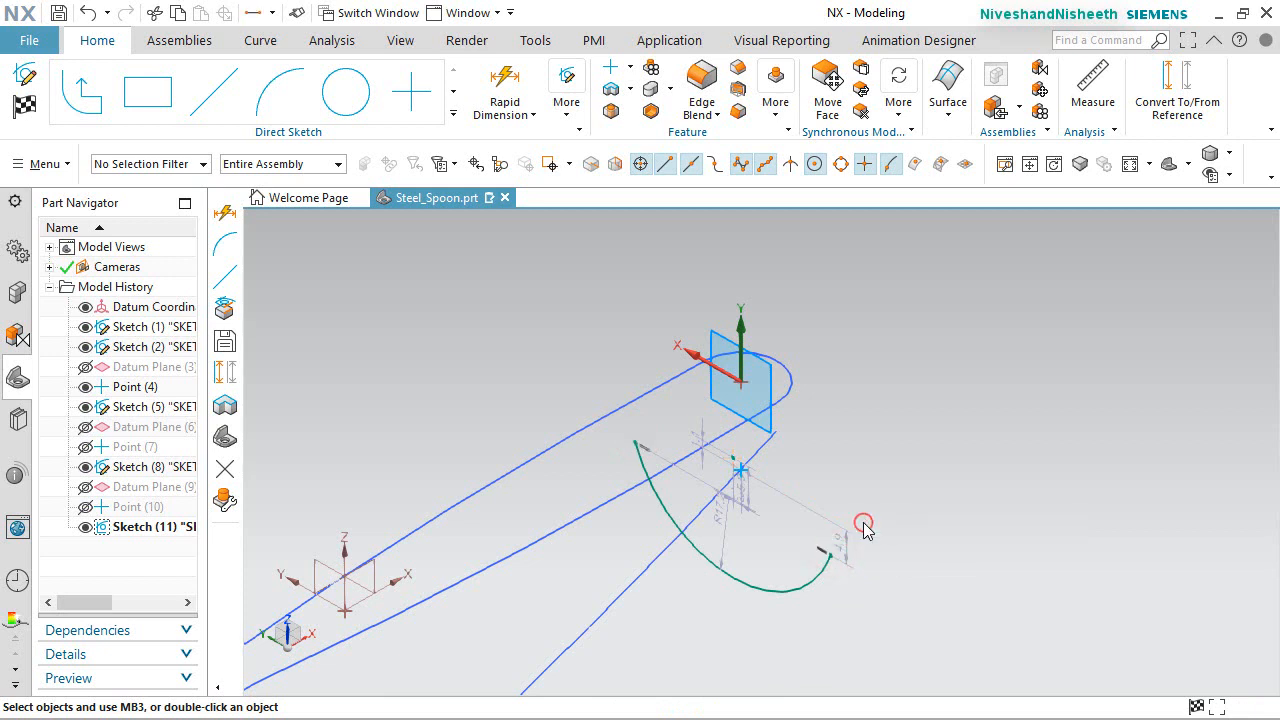
Set the handle-end arc's radial dimension to 40 mm.
{"action": "scroll", "coordinate": [715, 600], "scroll_direction": "down", "scroll_amount": 2}
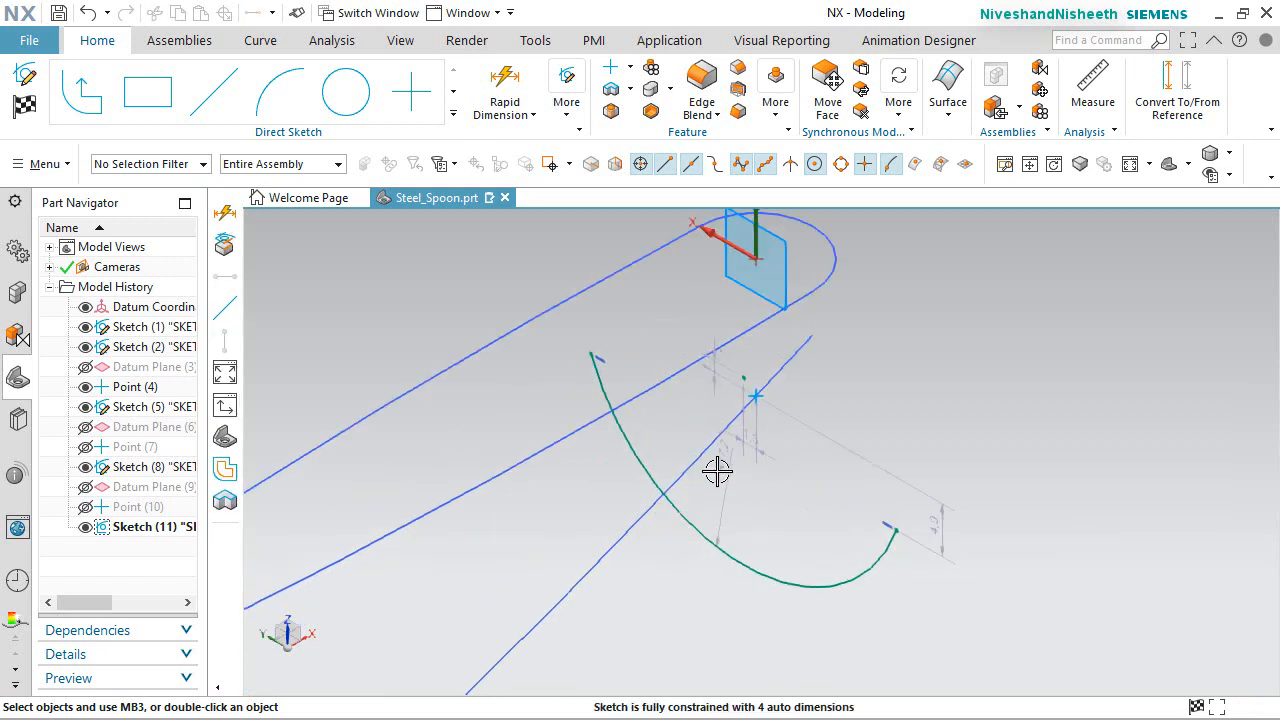
{"action": "left_click", "coordinate": [736, 607]}
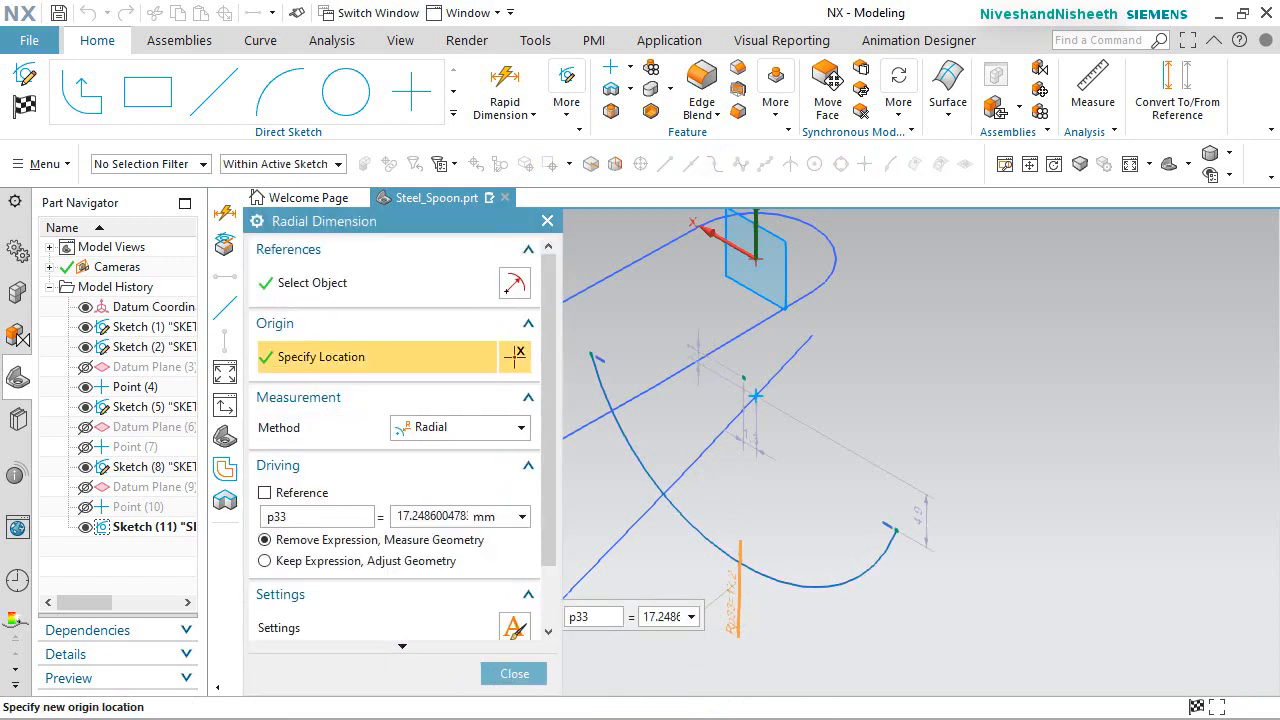
{"action": "double_click", "coordinate": [401, 515]}
{"action": "key", "text": "BackSpace"}
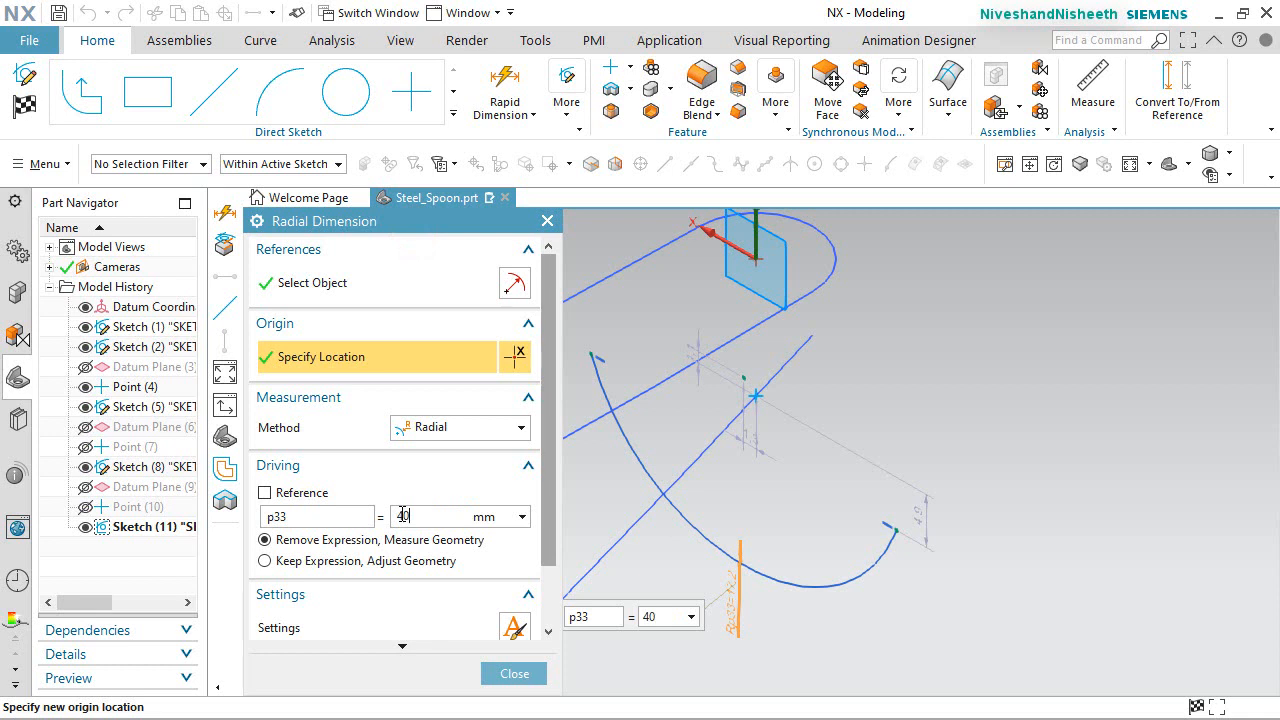
{"action": "type", "text": "40"}
{"action": "key", "text": "Return"}
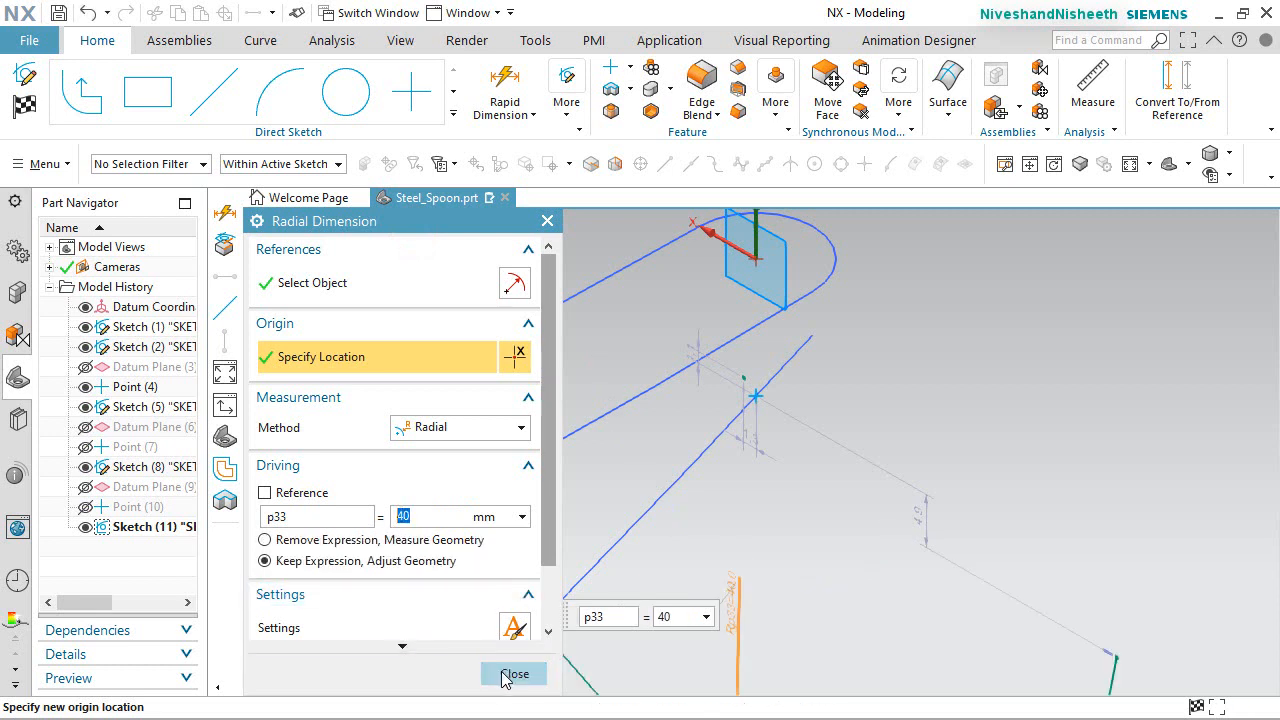
{"action": "left_click", "coordinate": [498, 668]}
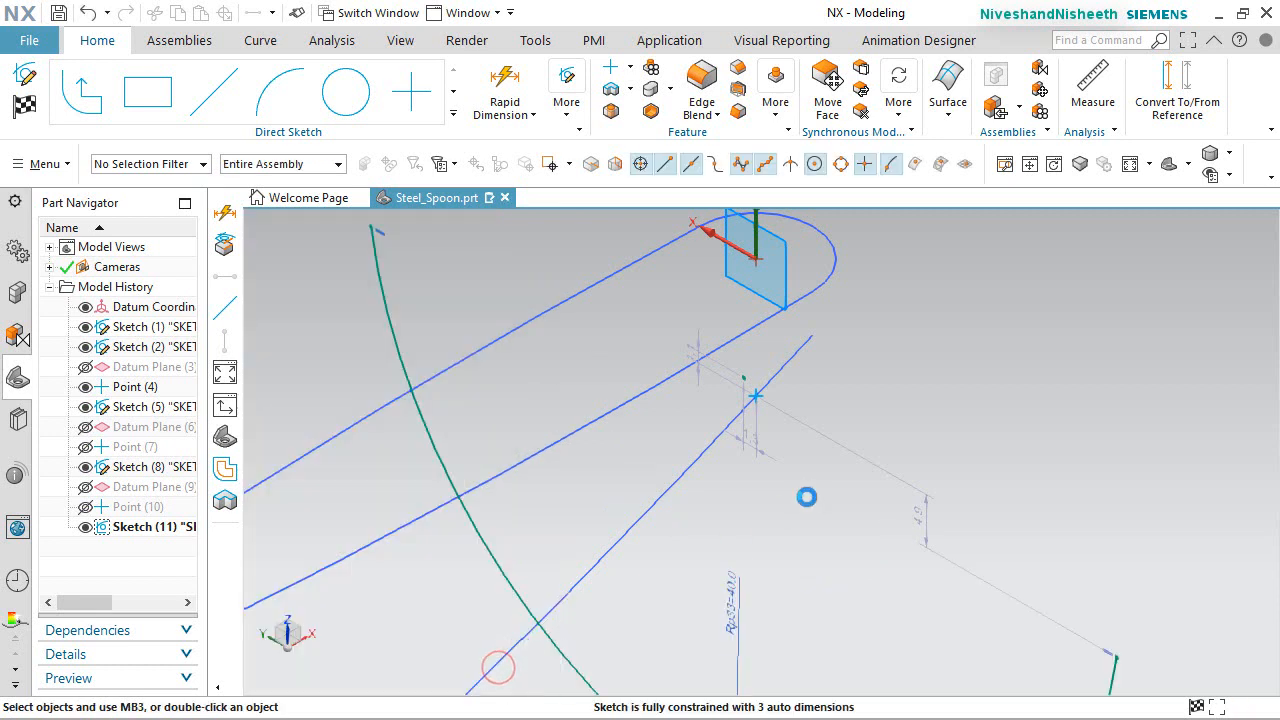
Make the midpoint of the handle-end arc coincident with the projected point.
{"action": "left_click", "coordinate": [809, 495]}
{"action": "scroll", "coordinate": [811, 491], "scroll_direction": "up", "scroll_amount": 1}
{"action": "scroll", "coordinate": [811, 491], "scroll_direction": "down", "scroll_amount": 3}
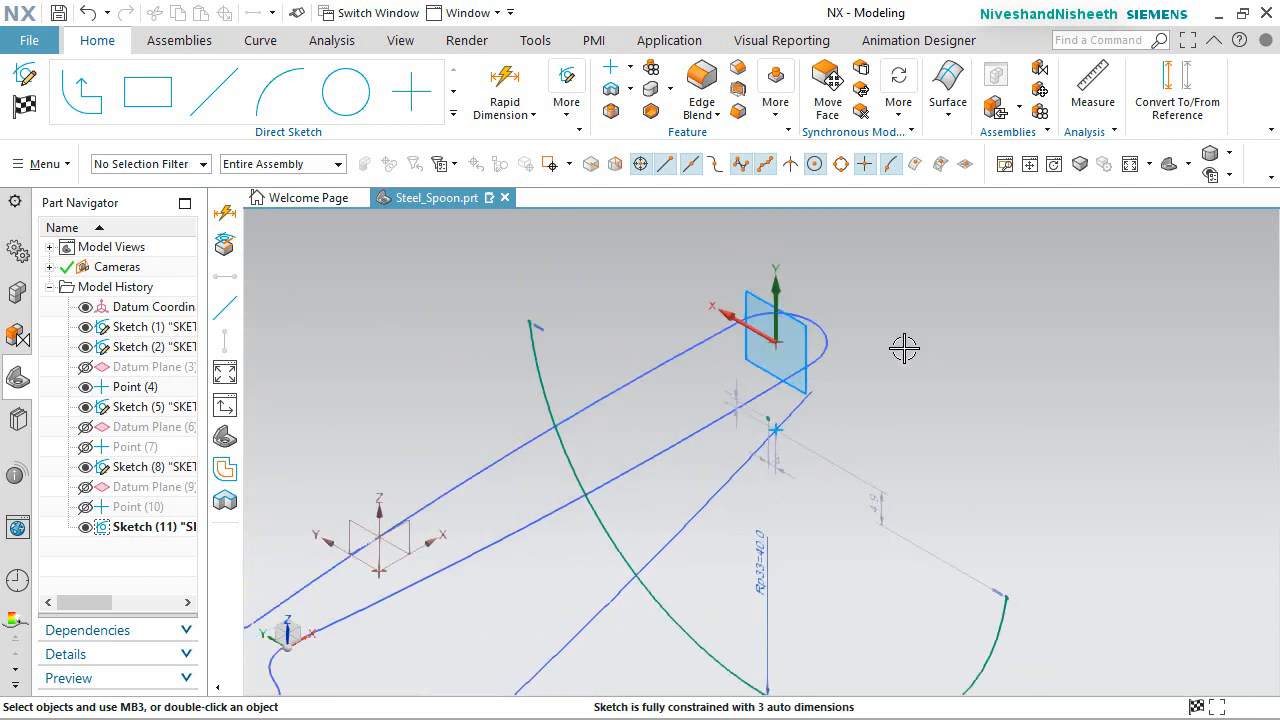
{"action": "scroll", "coordinate": [904, 348], "scroll_direction": "down", "scroll_amount": 1}
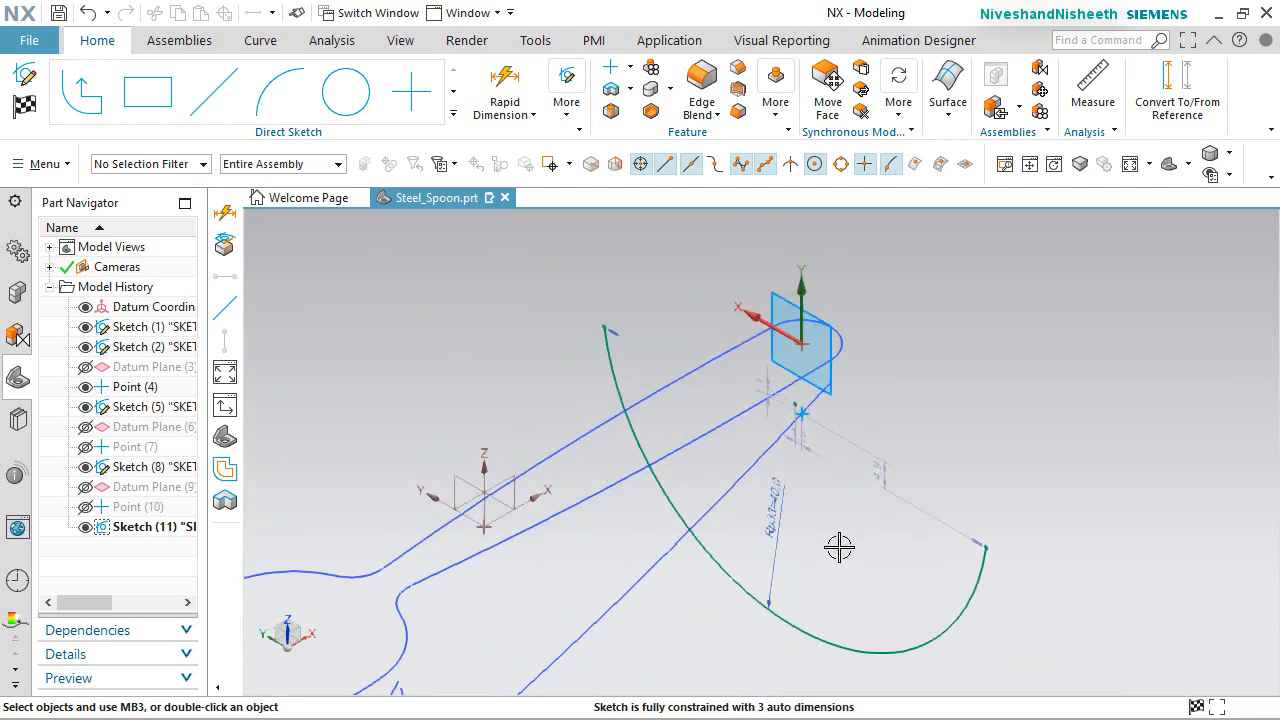
{"action": "left_click", "coordinate": [795, 626]}
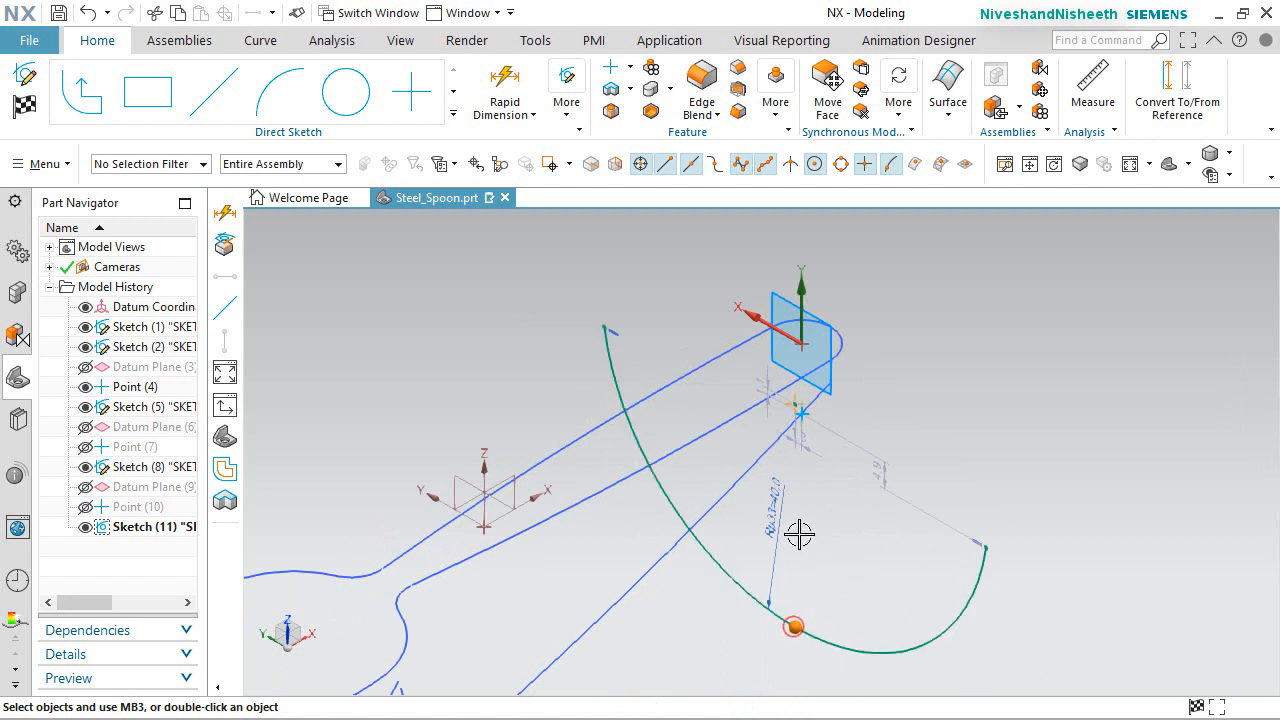
{"action": "scroll", "coordinate": [783, 445], "scroll_direction": "up", "scroll_amount": 5}
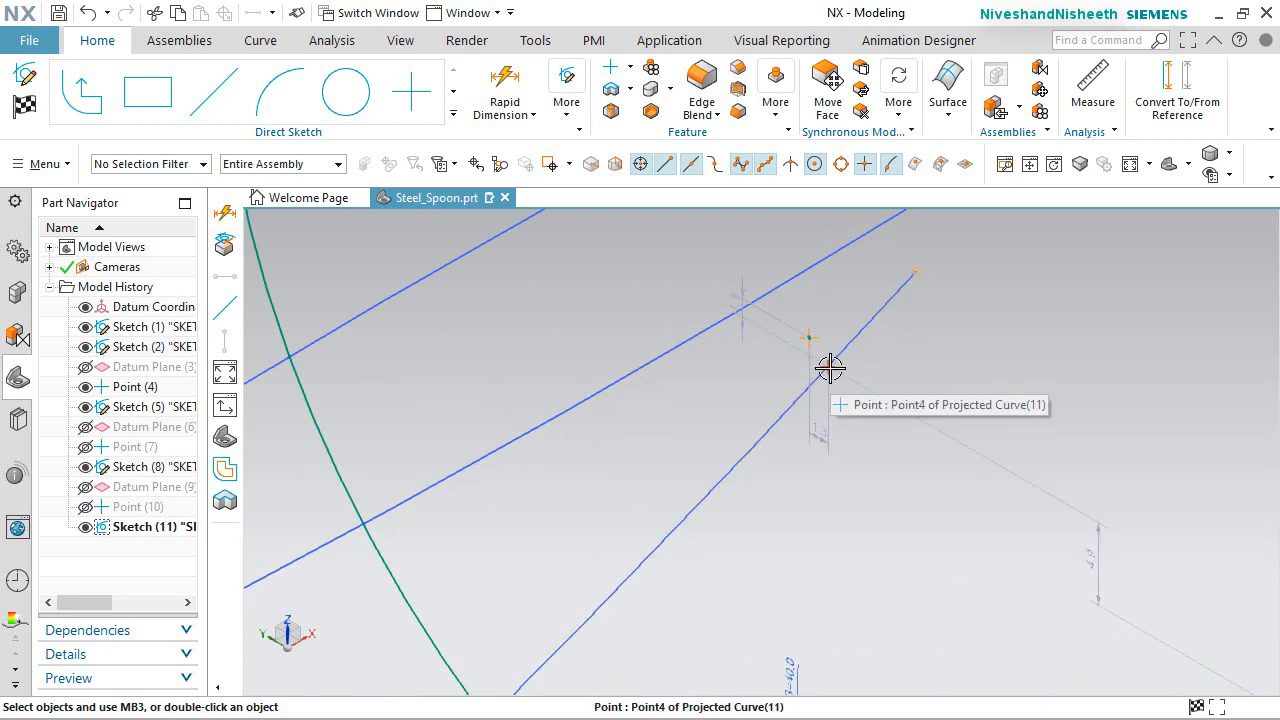
{"action": "left_click", "coordinate": [828, 367]}
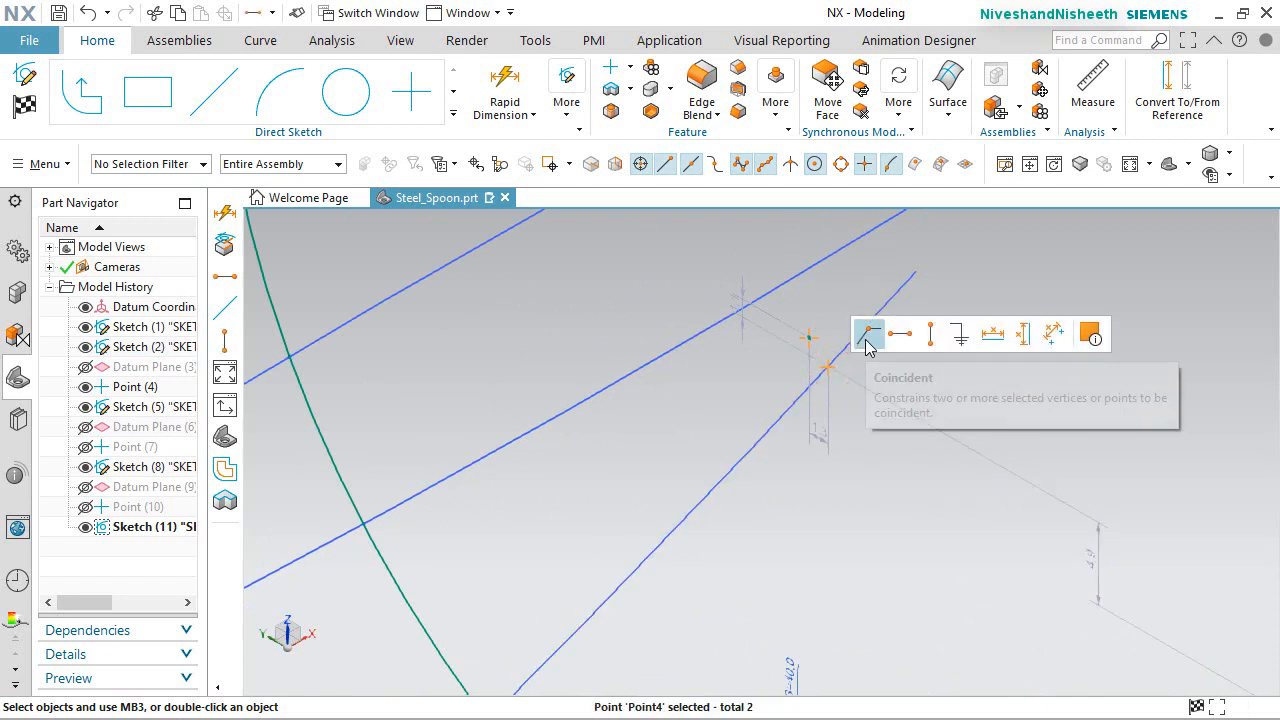
{"action": "left_click", "coordinate": [866, 343]}
Shorten the arc by pulling its endpoint down to the level of the sketch's X axis, and finish the sketch.
{"action": "scroll", "coordinate": [811, 499], "scroll_direction": "down", "scroll_amount": 6}
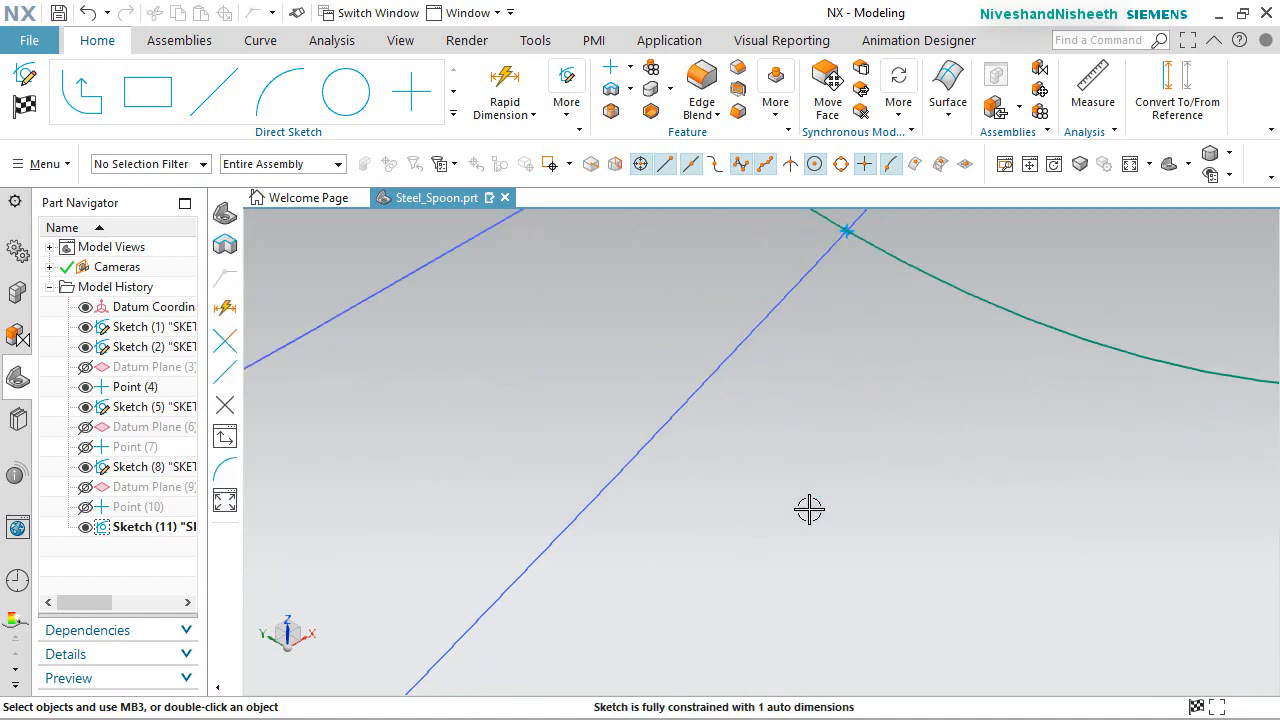
{"action": "scroll", "coordinate": [823, 334], "scroll_direction": "down", "scroll_amount": 1}
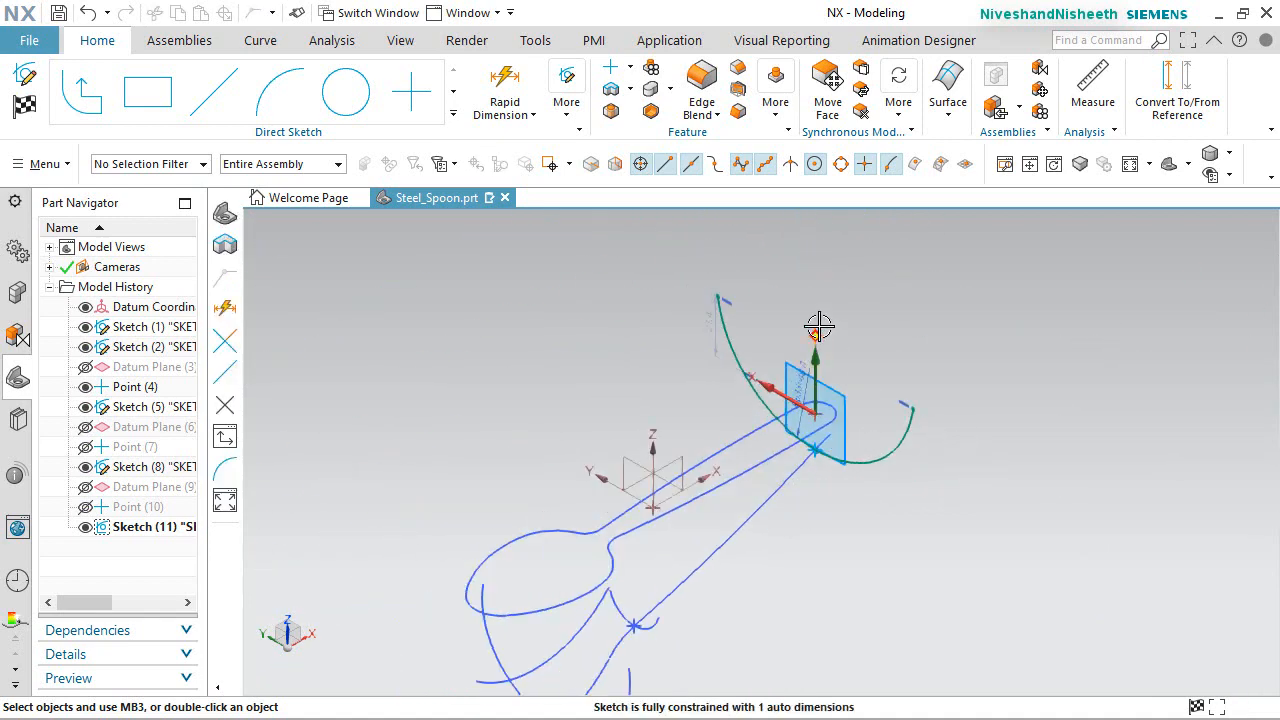
{"action": "scroll", "coordinate": [795, 337], "scroll_direction": "up", "scroll_amount": 3}
{"action": "scroll", "coordinate": [794, 394], "scroll_direction": "down", "scroll_amount": 2}
{"action": "scroll", "coordinate": [780, 394], "scroll_direction": "up", "scroll_amount": 1}
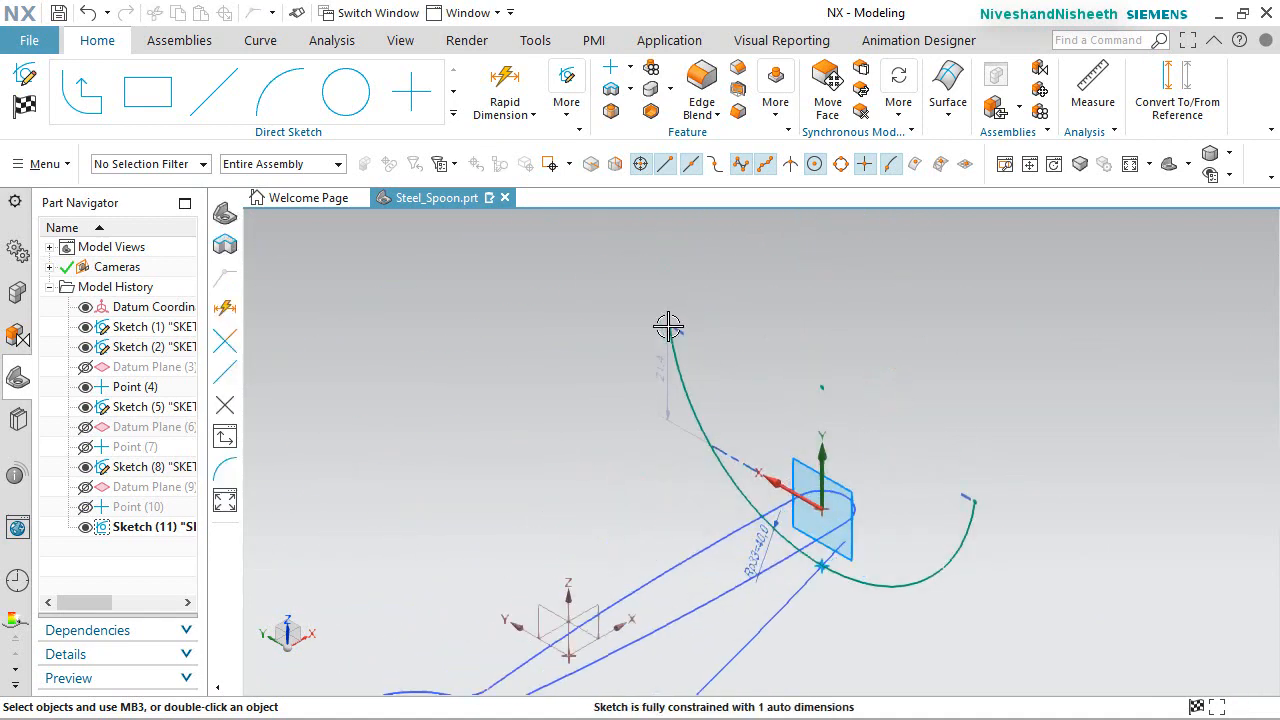
{"action": "left_click_drag", "start_coordinate": [669, 329], "coordinate": [689, 451]}
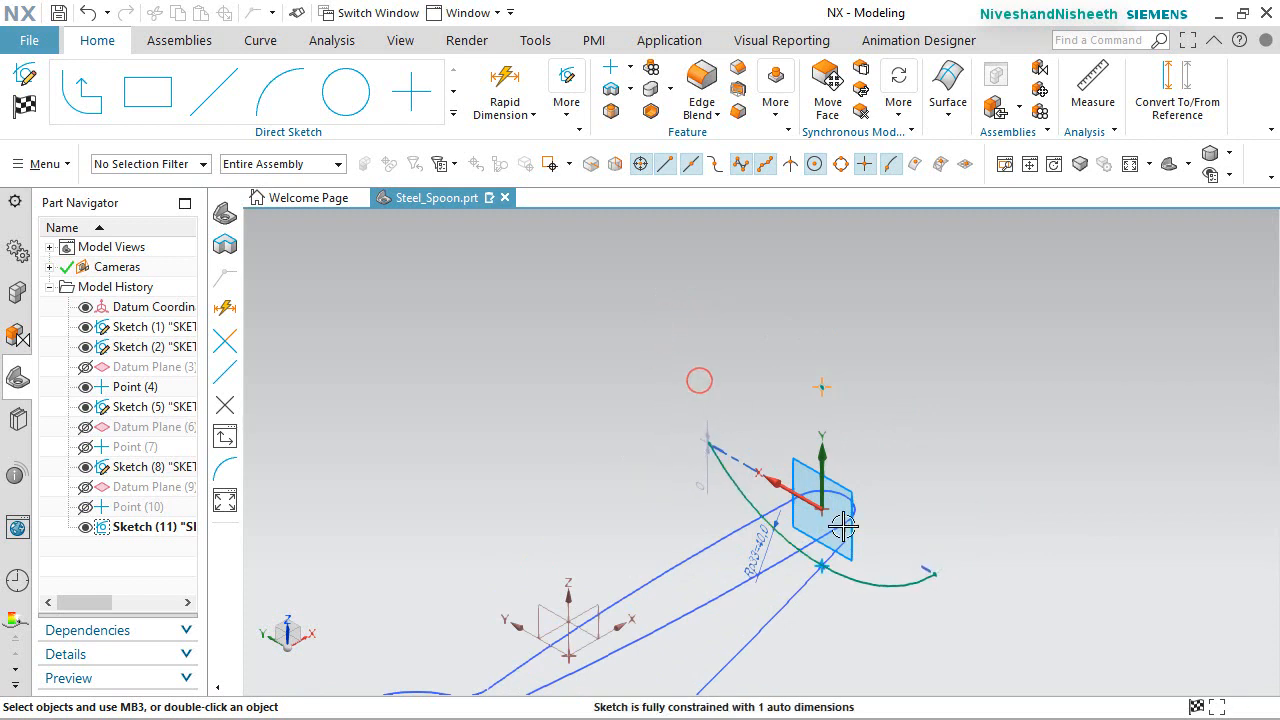
{"action": "mouse_move", "coordinate": [838, 548]}
{"action": "middle_mouse_down"}
{"action": "mouse_move", "coordinate": [809, 583]}
{"action": "mouse_move", "coordinate": [829, 531]}
{"action": "mouse_move", "coordinate": [988, 383]}
{"action": "middle_mouse_up"}
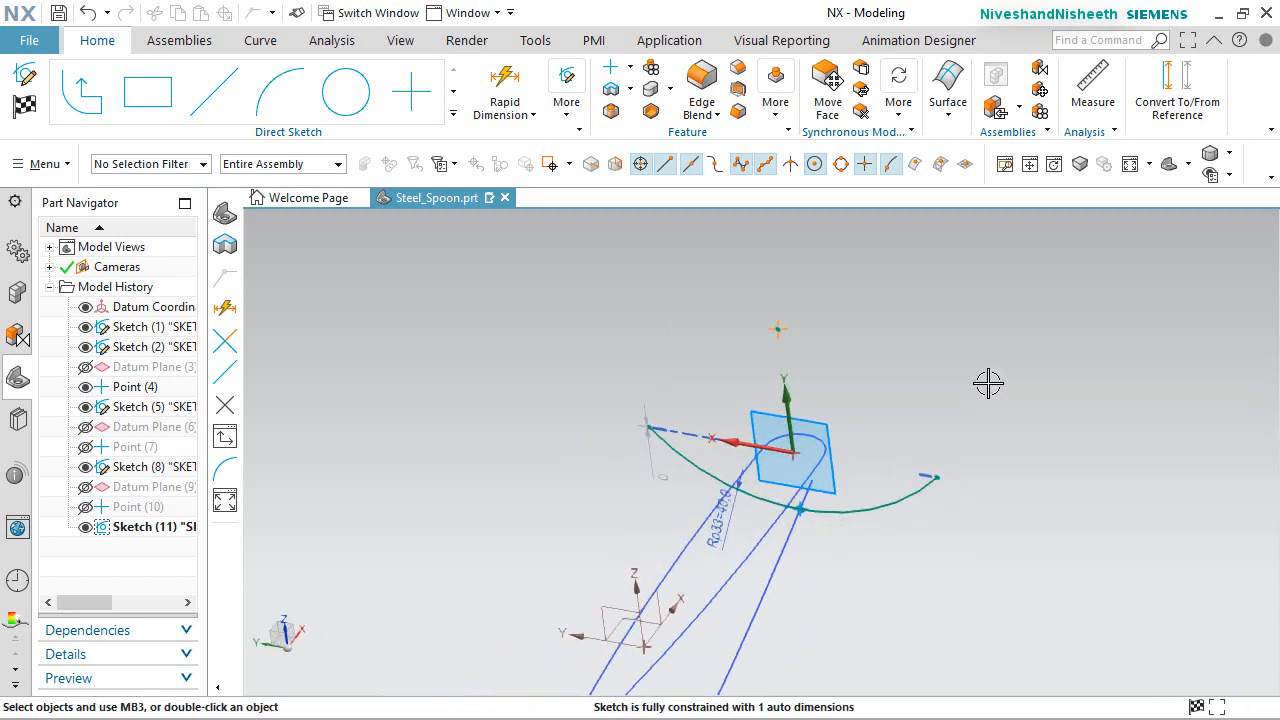
{"action": "left_click", "coordinate": [33, 108]}
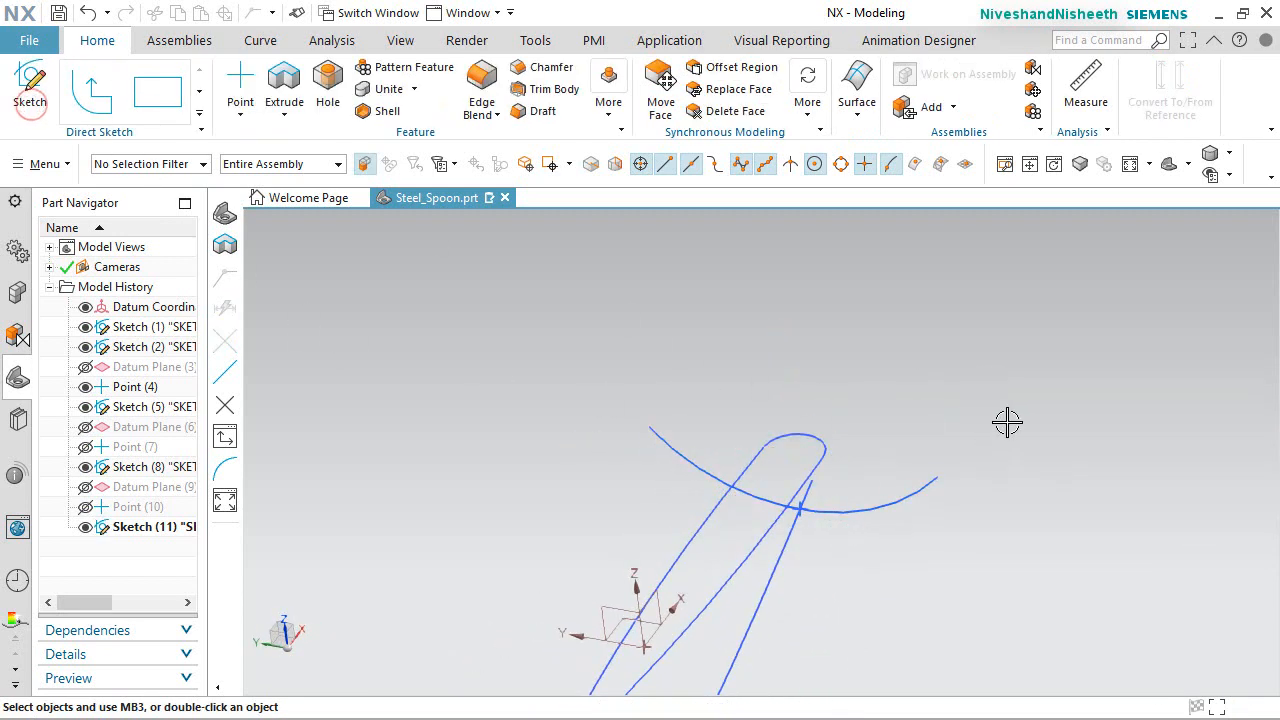
Examine the spoon's outline, profile and cross-section curves from several angles.
{"action": "scroll", "coordinate": [837, 378], "scroll_direction": "down", "scroll_amount": 5}
{"action": "key", "text": "End"}
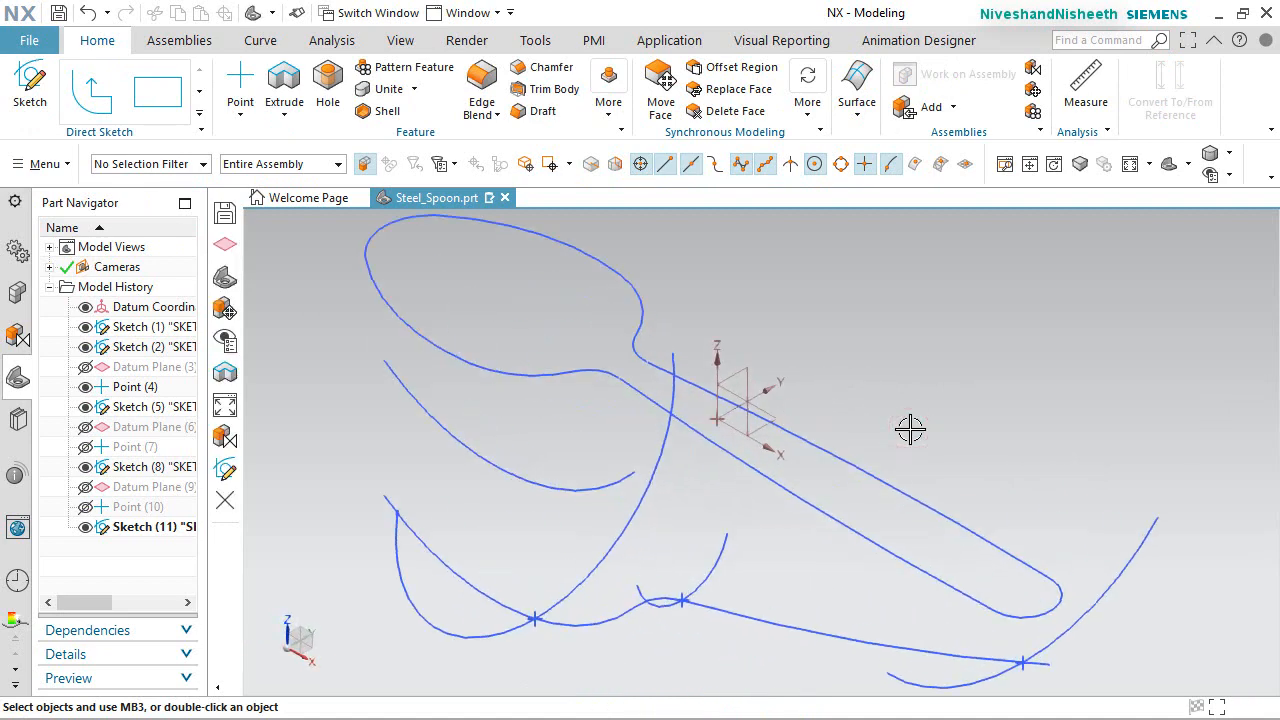
{"action": "middle_click_drag", "start_coordinate": [910, 429], "coordinate": [691, 491]}
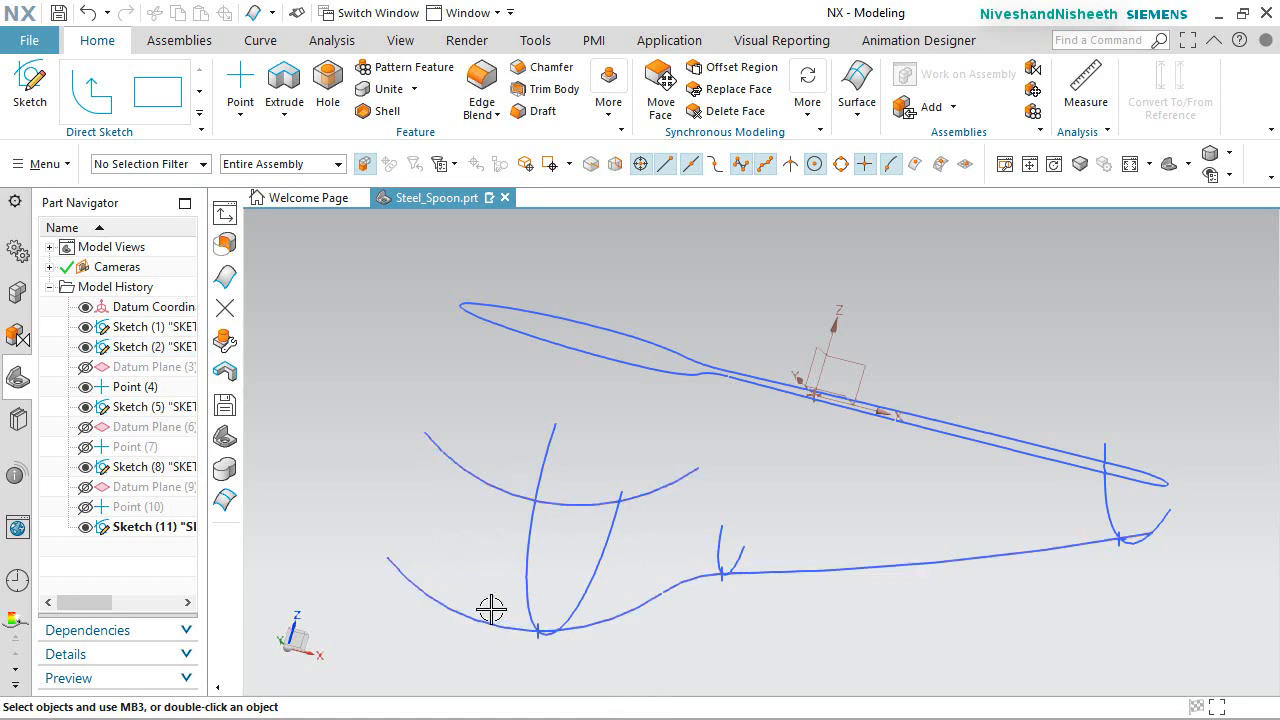
{"action": "left_click", "coordinate": [893, 492]}
{"action": "key", "text": "End"}
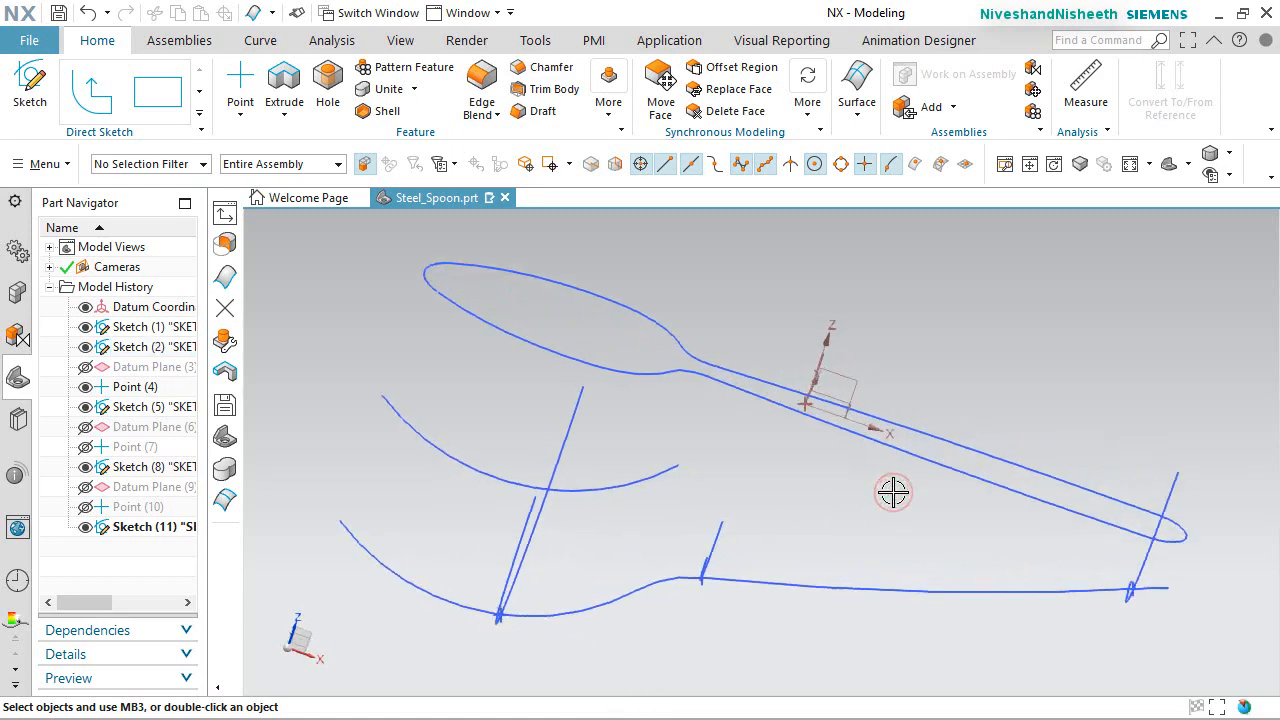
{"action": "scroll", "coordinate": [1006, 440], "scroll_direction": "up", "scroll_amount": 1}
{"action": "scroll", "coordinate": [1006, 440], "scroll_direction": "down", "scroll_amount": 1}
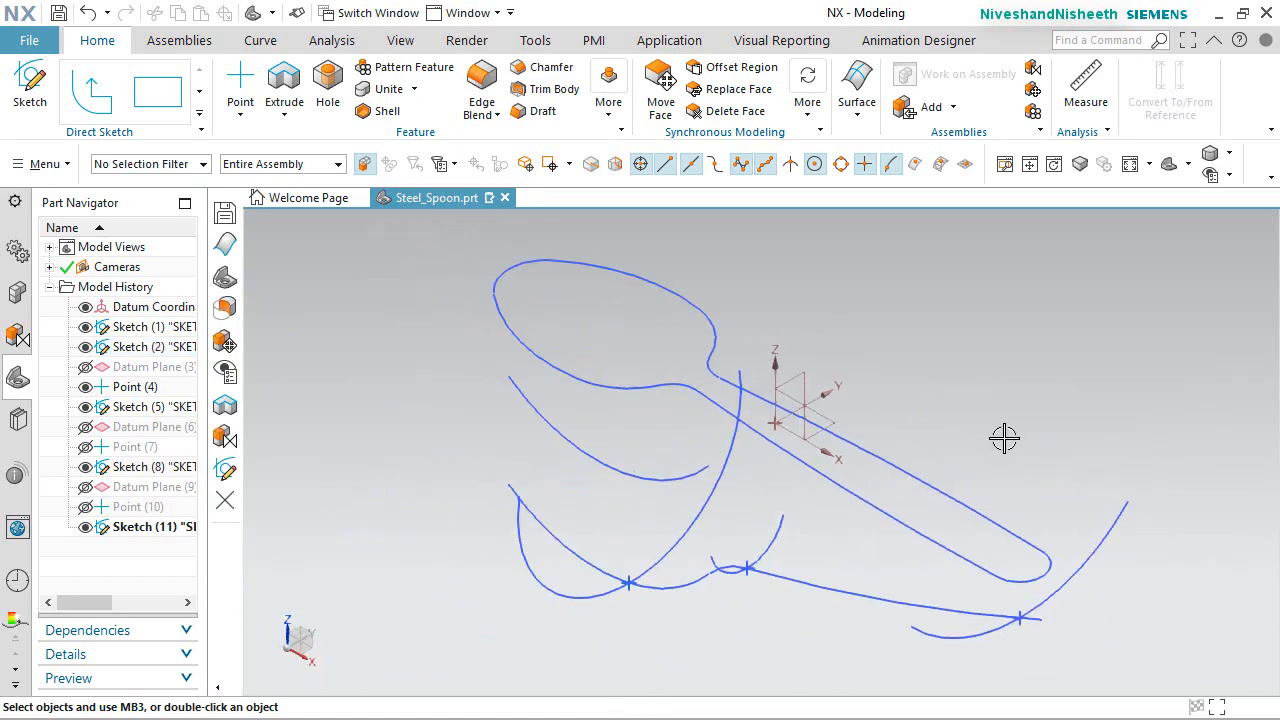
{"action": "left_click", "coordinate": [460, 466]}
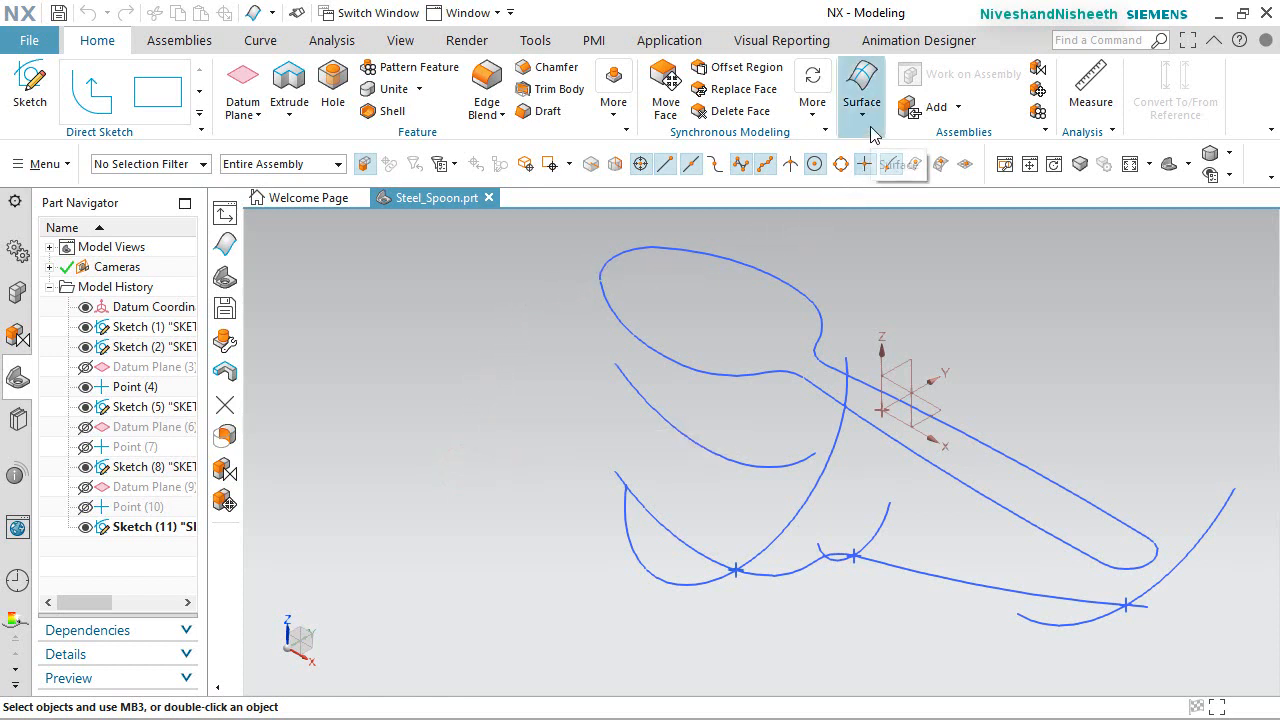
Start a Swept surface with the large cross-section arc of the spoon bowl as its section curve.
{"action": "left_click", "coordinate": [871, 134]}
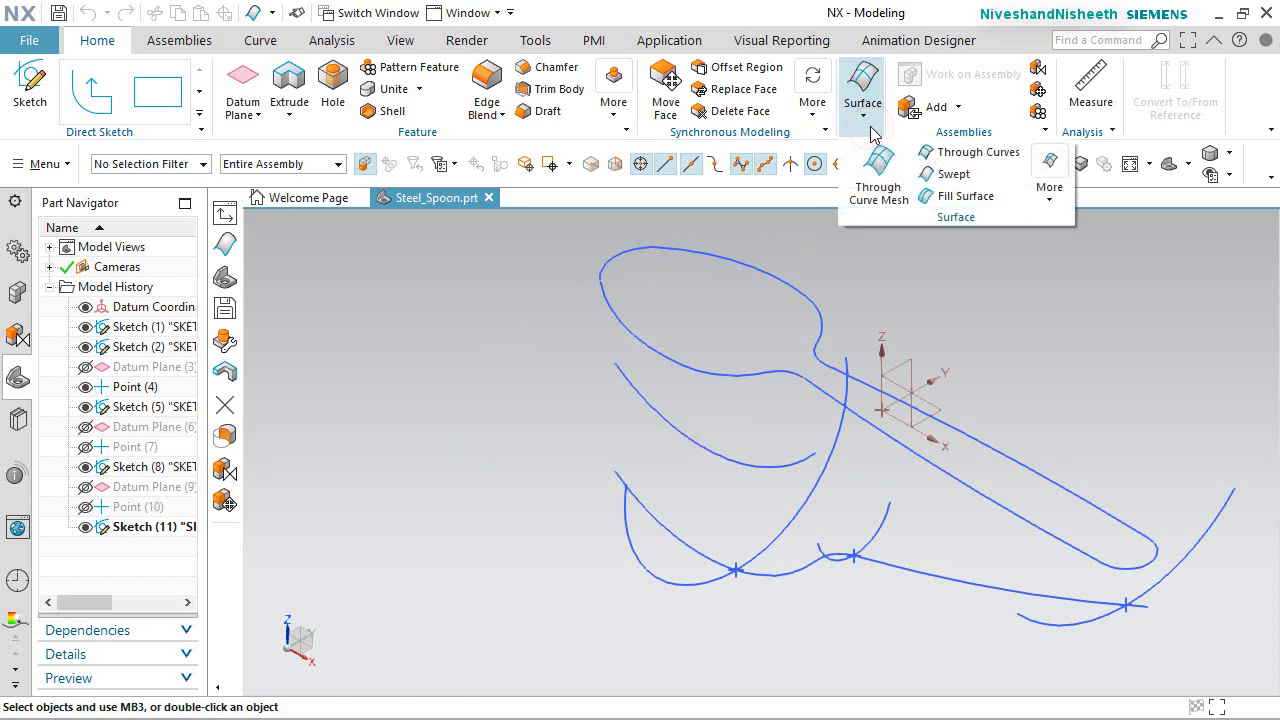
{"action": "left_click", "coordinate": [951, 175]}
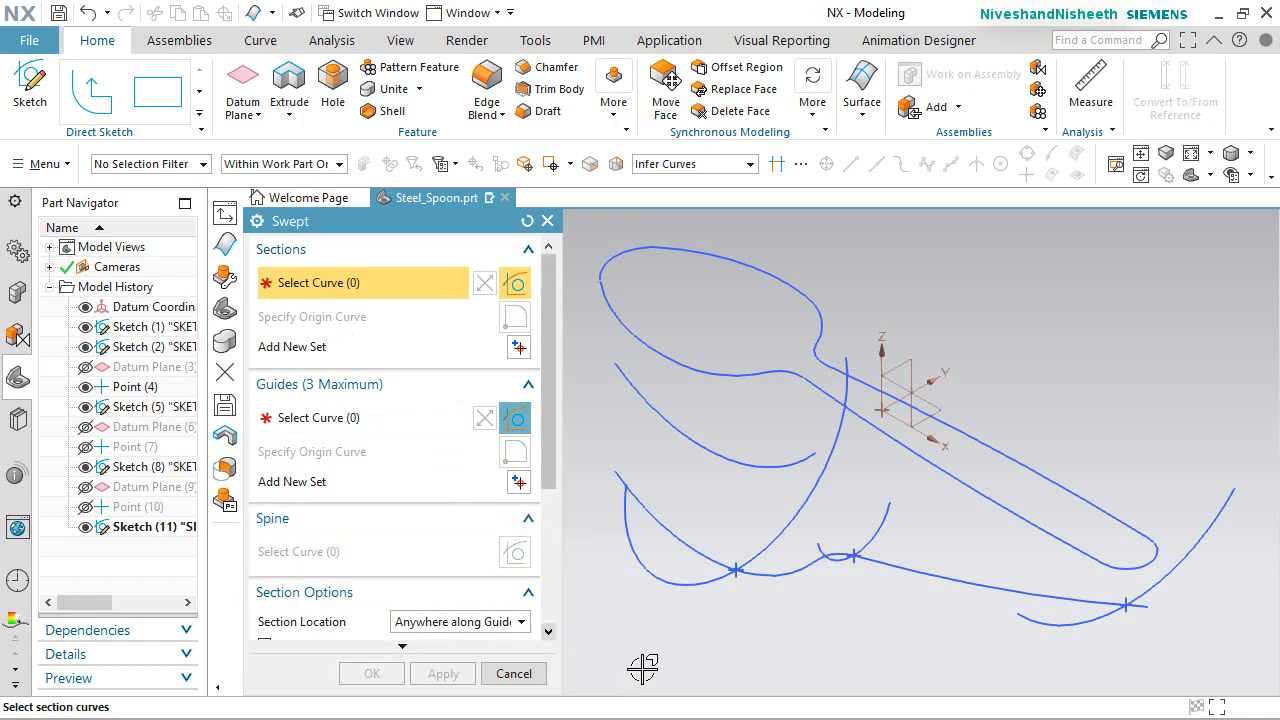
{"action": "left_click", "coordinate": [770, 532]}
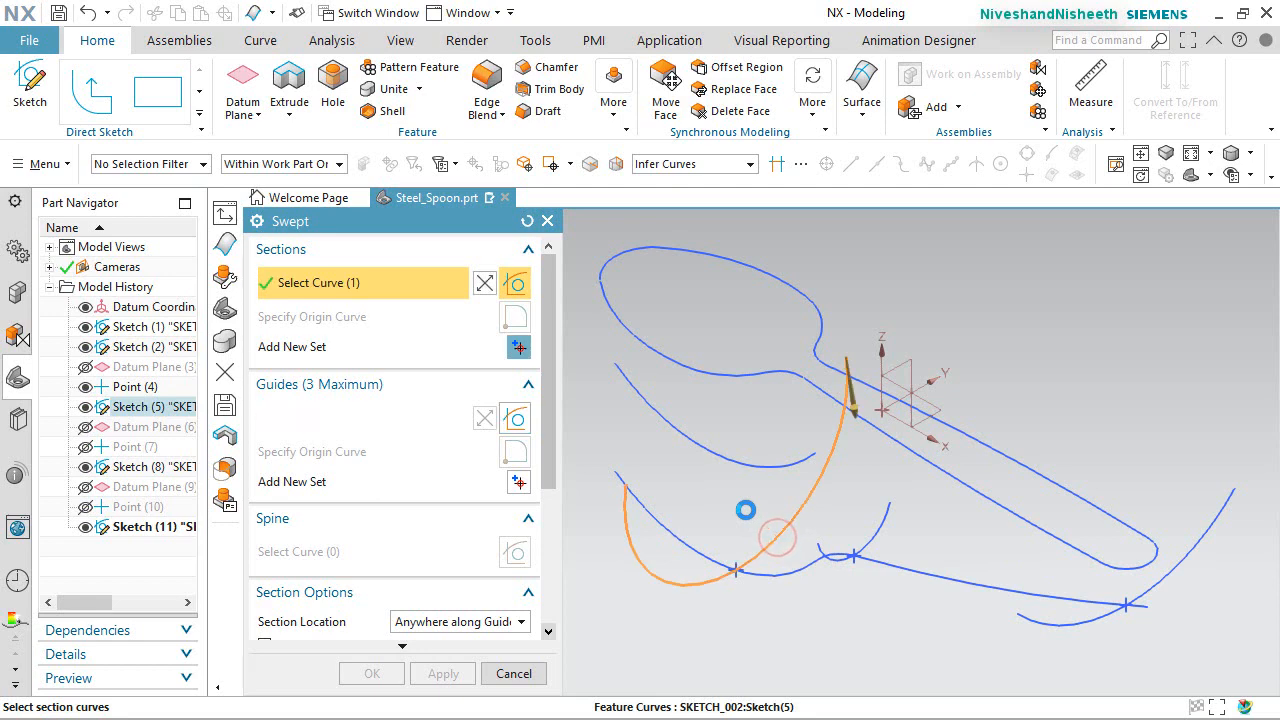
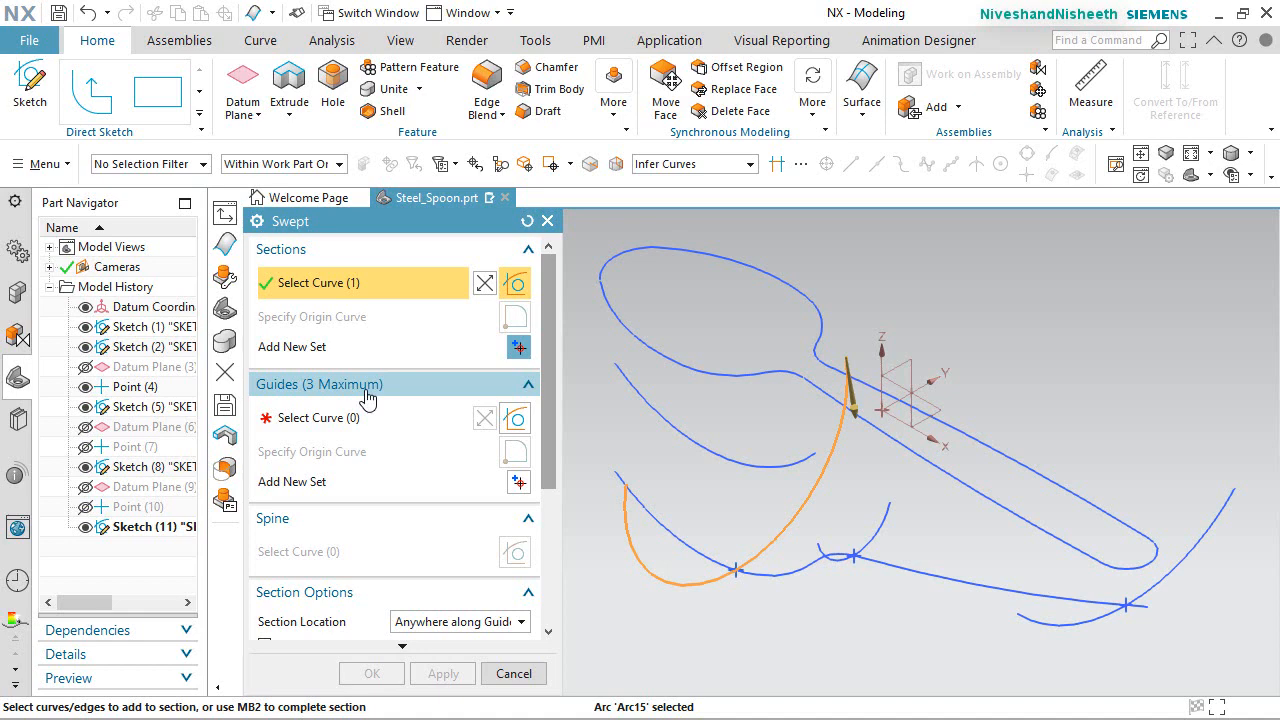
Use only the bowl arc of the lower profile curve as the sweep's guide, with the Single Curve selection rule.
{"action": "left_click", "coordinate": [300, 421]}
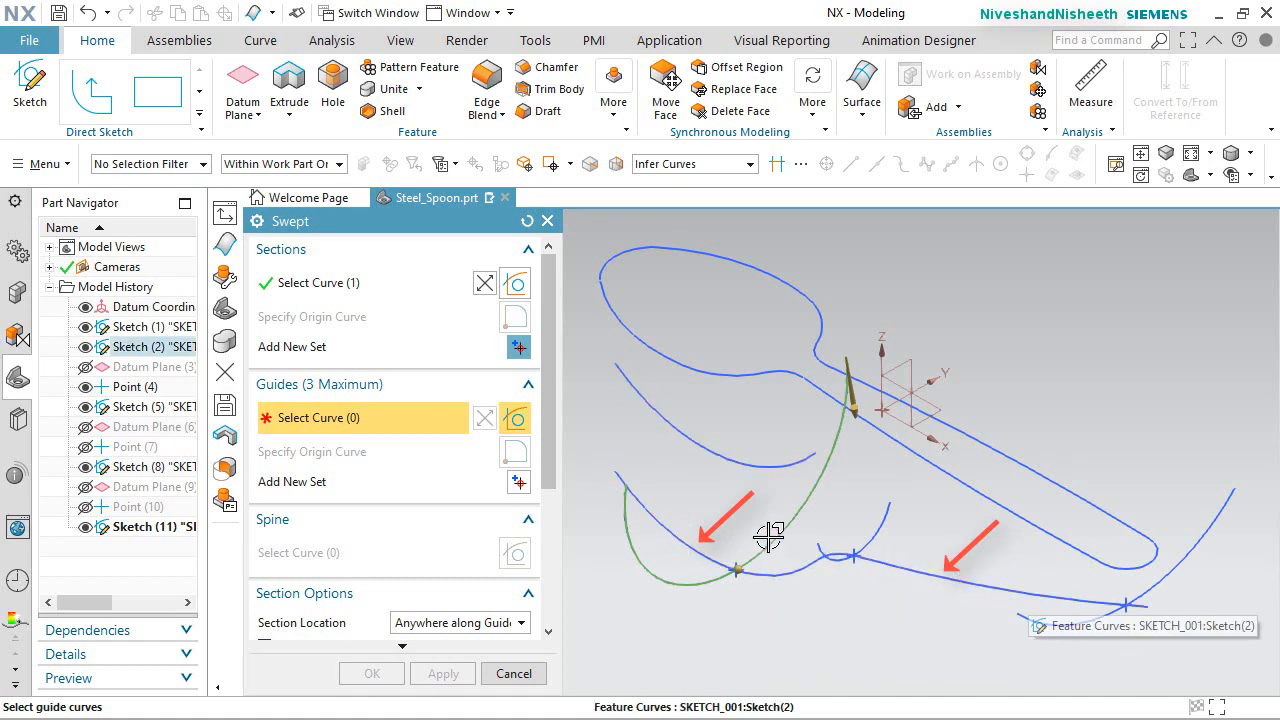
{"action": "left_click", "coordinate": [686, 164]}
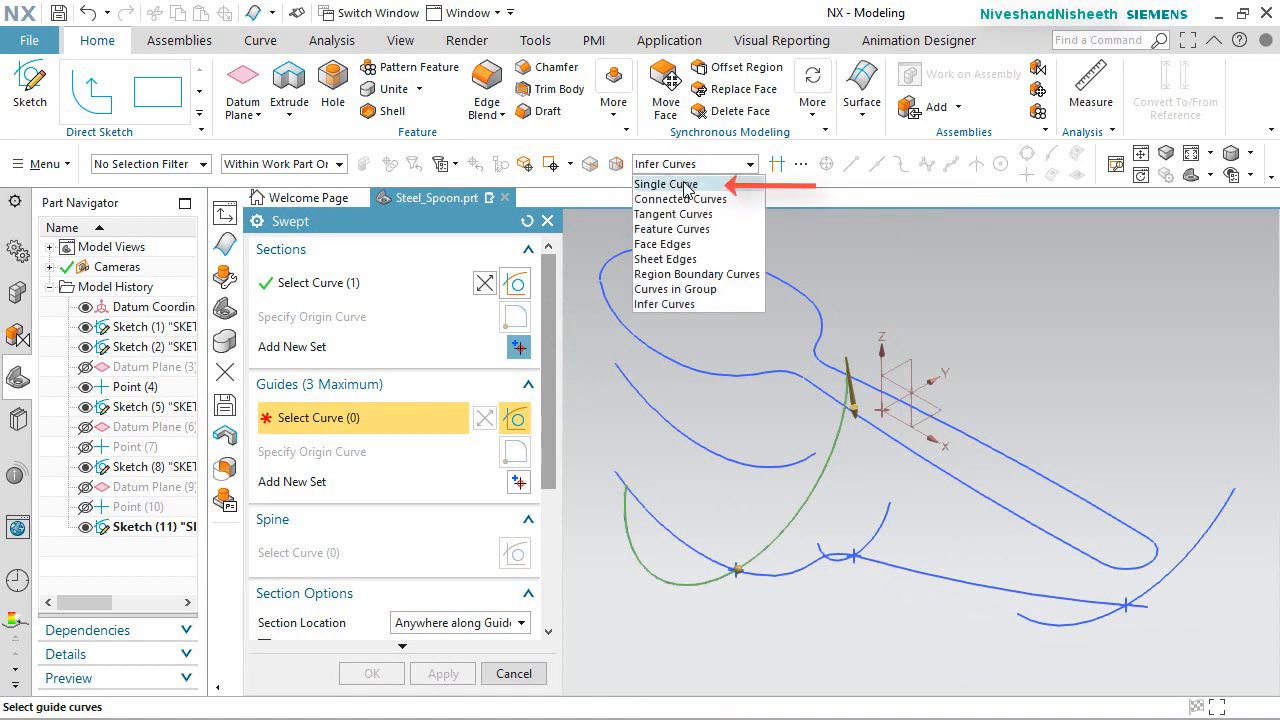
{"action": "left_click", "coordinate": [686, 185]}
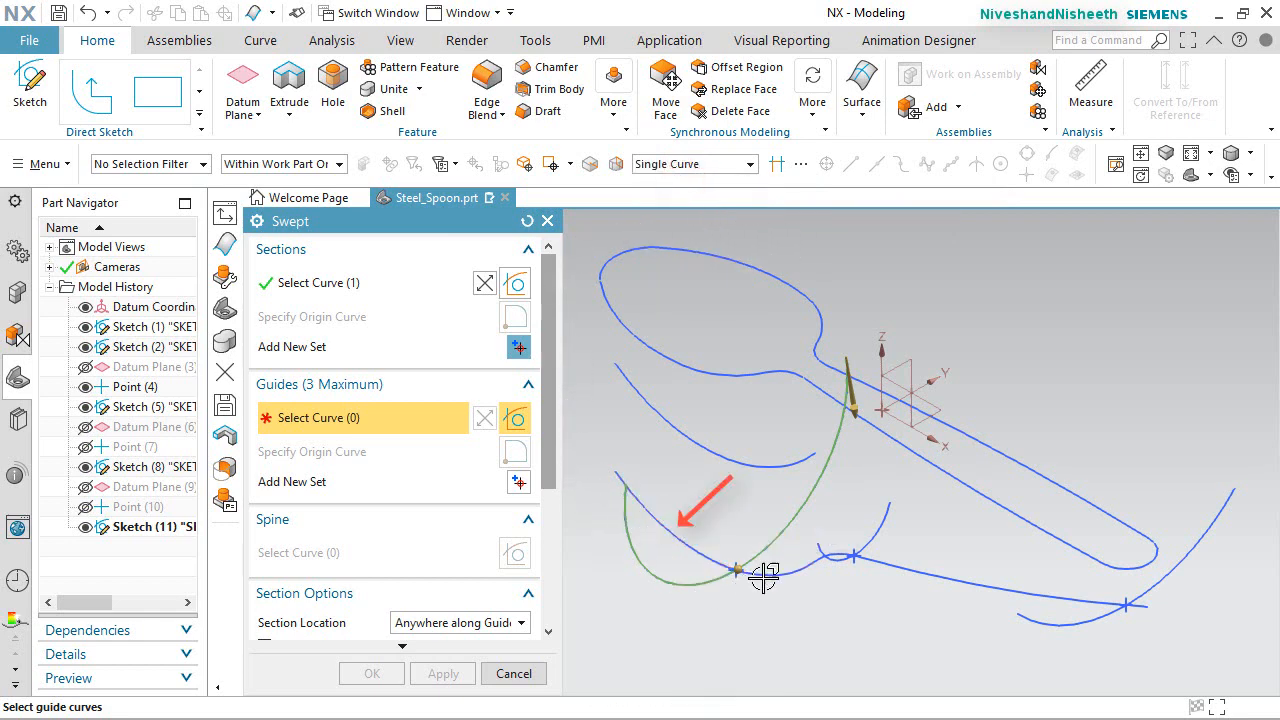
{"action": "left_click", "coordinate": [654, 517]}
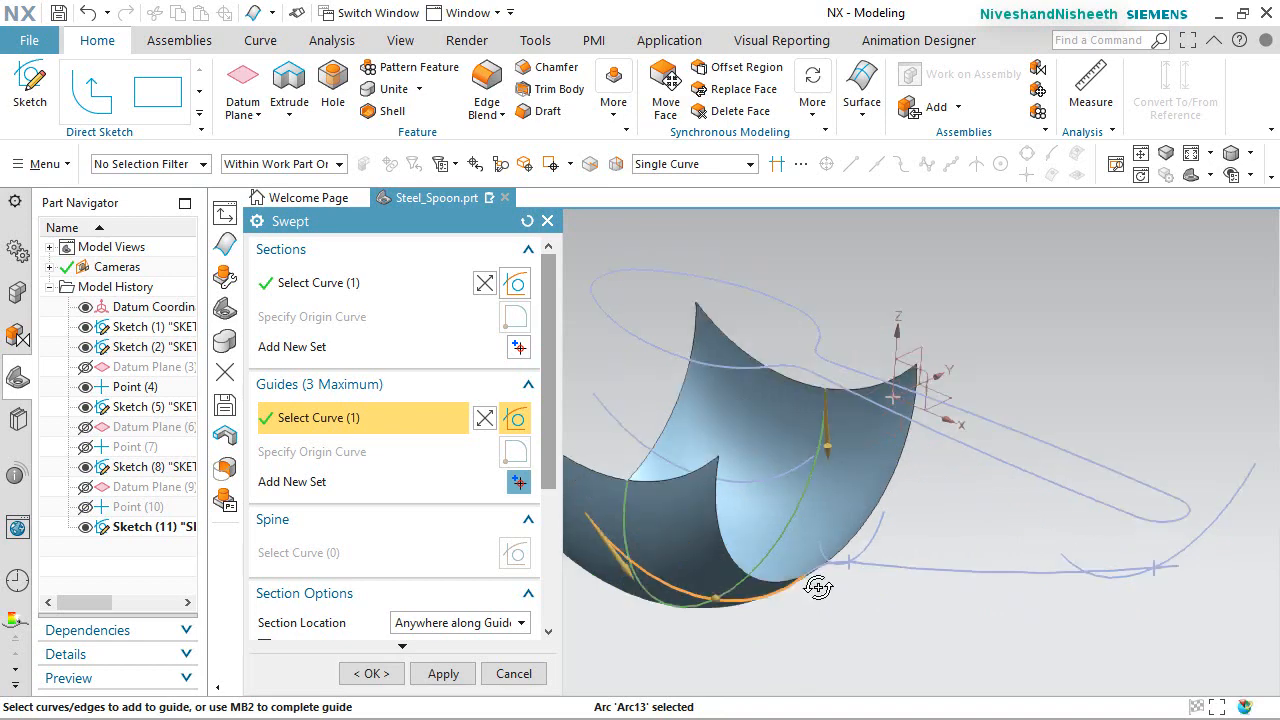
Check the swept bowl preview from the side and from below, review its section options, and create the surface.
{"action": "middle_click_drag", "start_coordinate": [814, 586], "coordinate": [820, 454]}
{"action": "scroll", "coordinate": [966, 464], "scroll_direction": "down", "scroll_amount": 3}
{"action": "scroll", "coordinate": [880, 535], "scroll_direction": "up", "scroll_amount": 2}
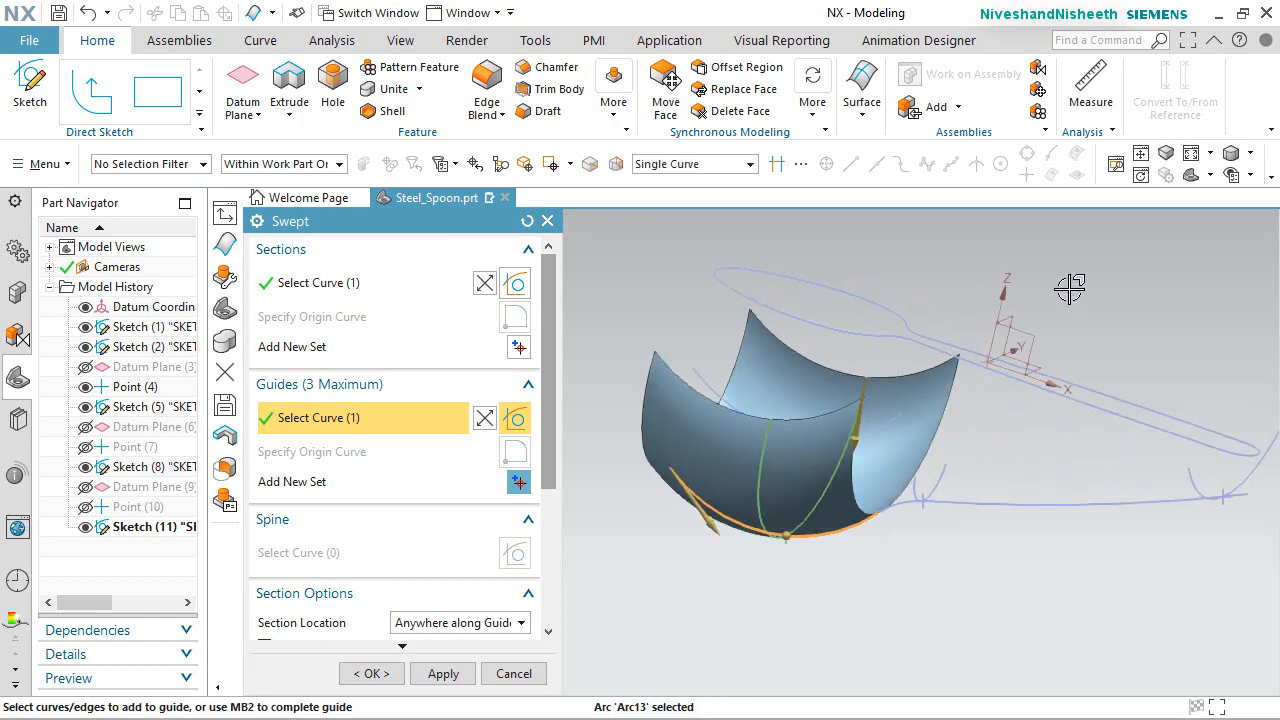
{"action": "right_click_drag", "start_coordinate": [1066, 288], "coordinate": [1036, 292]}
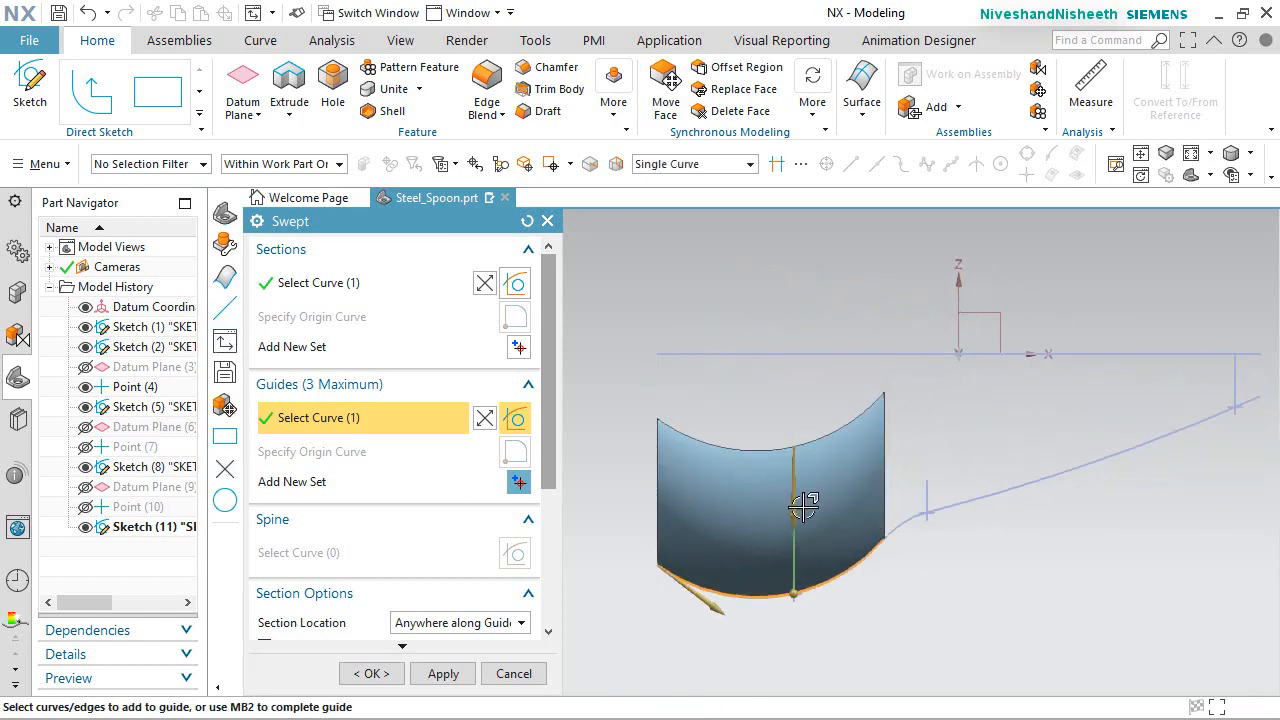
{"action": "scroll", "coordinate": [740, 549], "scroll_direction": "up", "scroll_amount": 3}
{"action": "scroll", "coordinate": [740, 549], "scroll_direction": "down", "scroll_amount": 2}
{"action": "scroll", "coordinate": [863, 629], "scroll_direction": "up", "scroll_amount": 3}
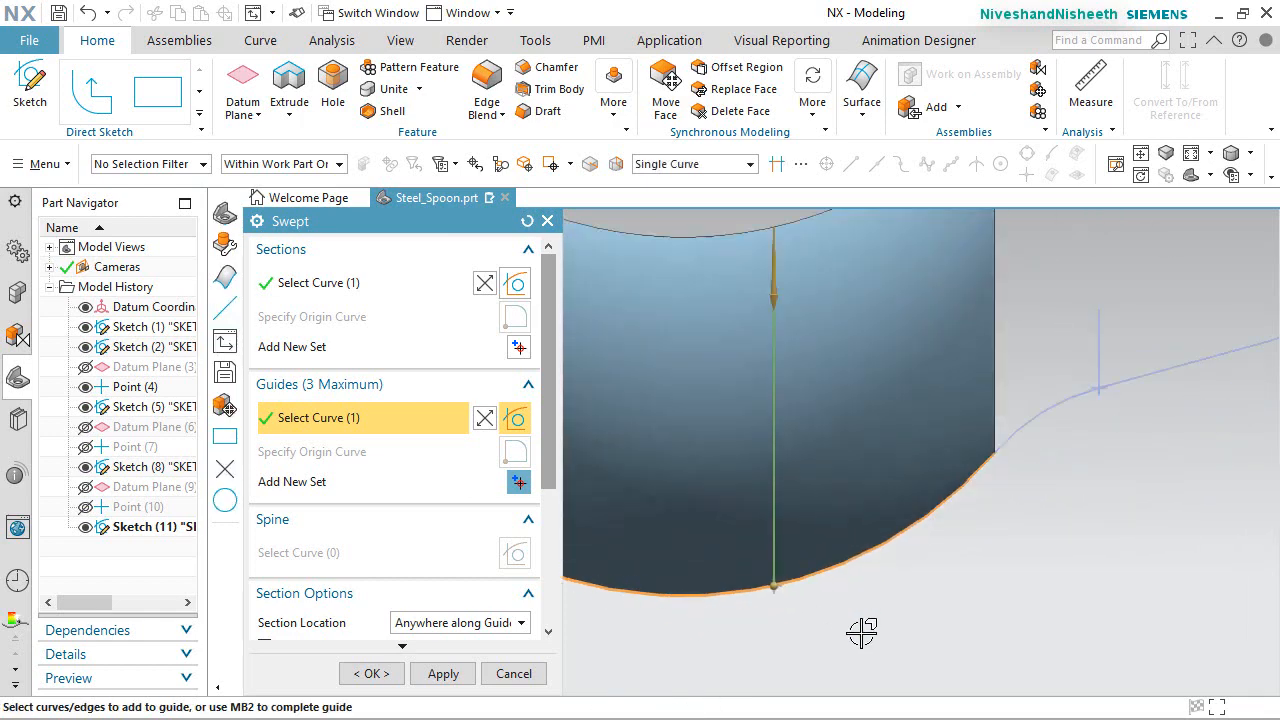
{"action": "scroll", "coordinate": [920, 529], "scroll_direction": "down", "scroll_amount": 3}
{"action": "middle_click_drag", "start_coordinate": [923, 520], "coordinate": [895, 570]}
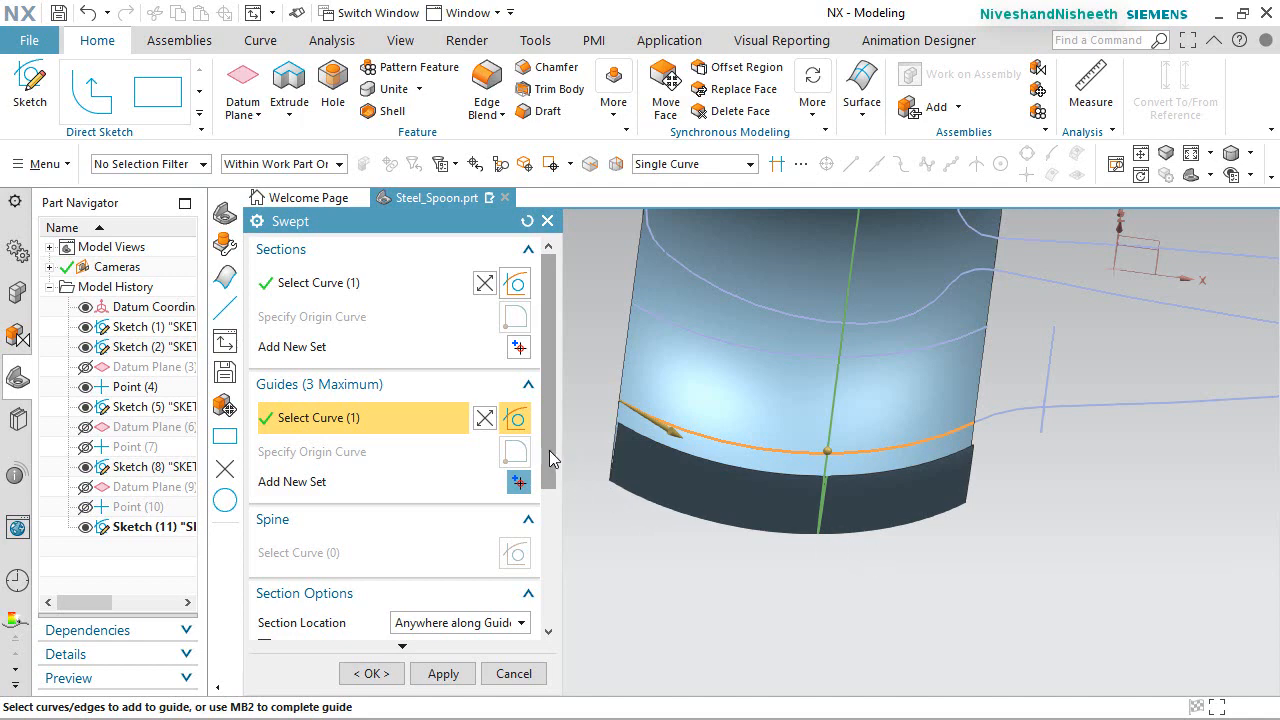
{"action": "left_click_drag", "start_coordinate": [551, 458], "coordinate": [551, 626]}
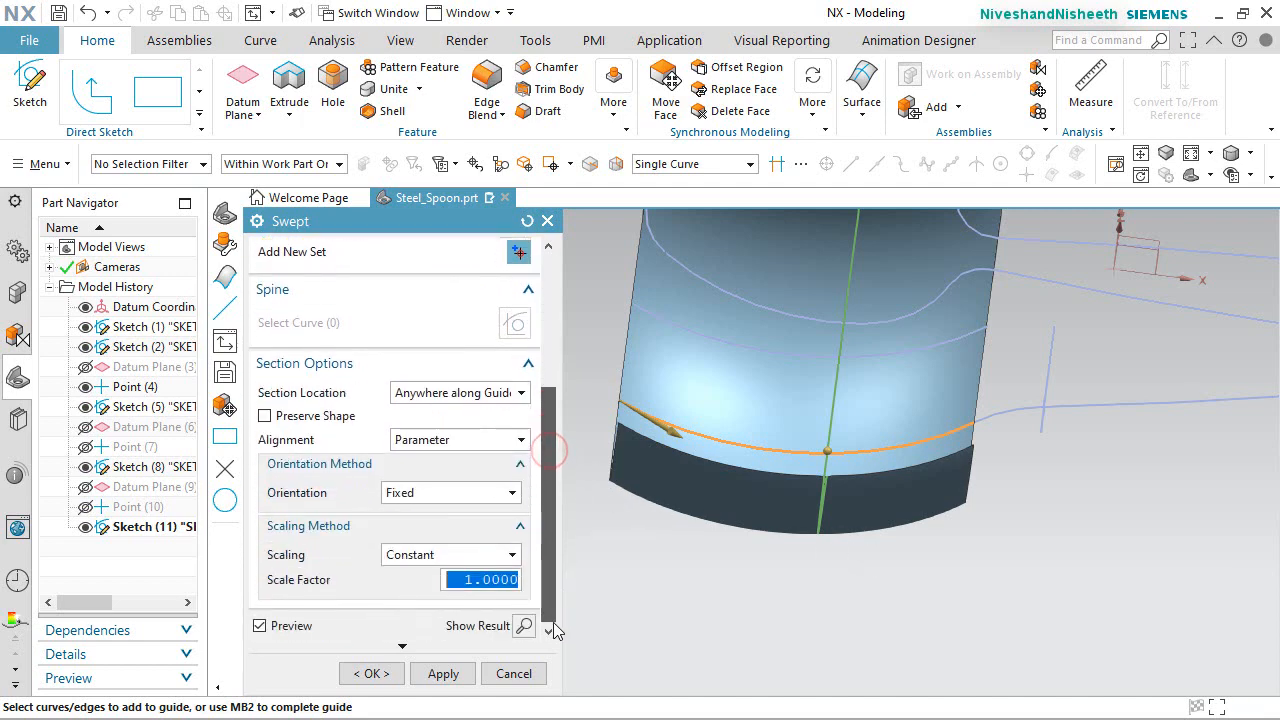
{"action": "left_click", "coordinate": [370, 676]}
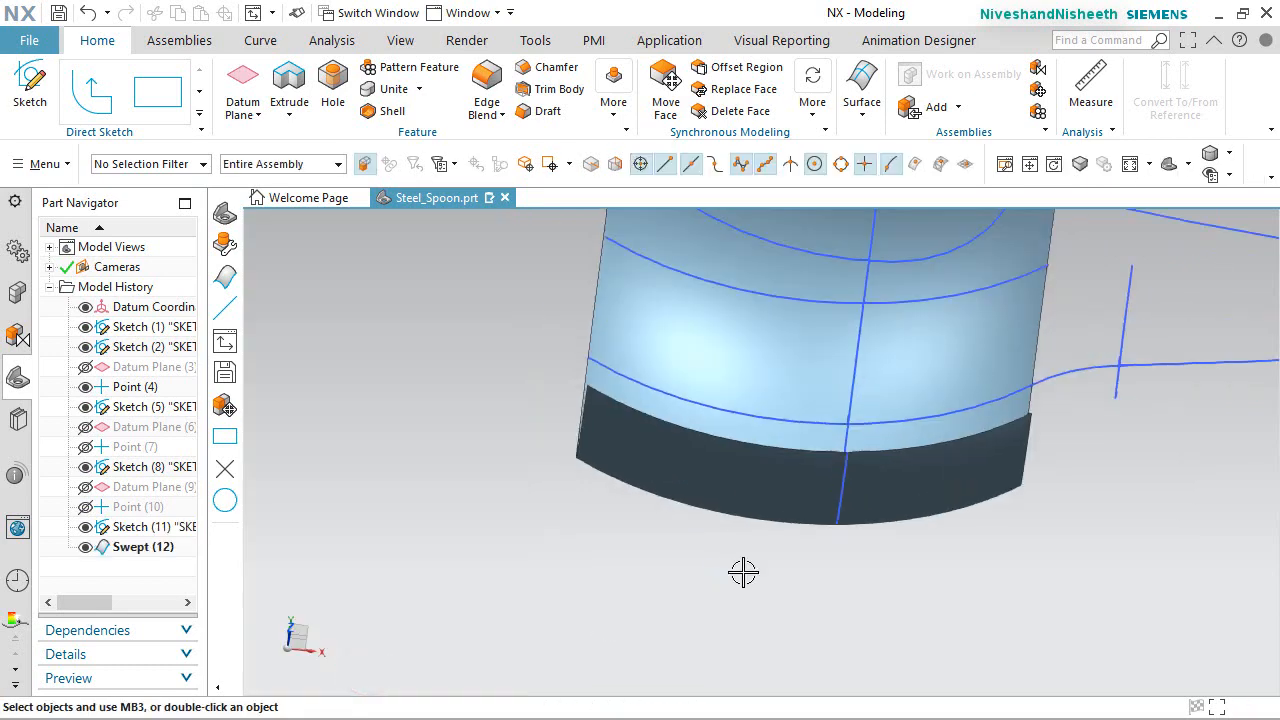
{"action": "mouse_move", "coordinate": [743, 572]}
{"action": "middle_mouse_down"}
{"action": "mouse_move", "coordinate": [786, 526]}
{"action": "mouse_move", "coordinate": [786, 457]}
{"action": "mouse_move", "coordinate": [740, 423]}
{"action": "mouse_move", "coordinate": [734, 522]}
{"action": "mouse_move", "coordinate": [363, 531]}
{"action": "mouse_move", "coordinate": [140, 558]}
{"action": "middle_mouse_up"}
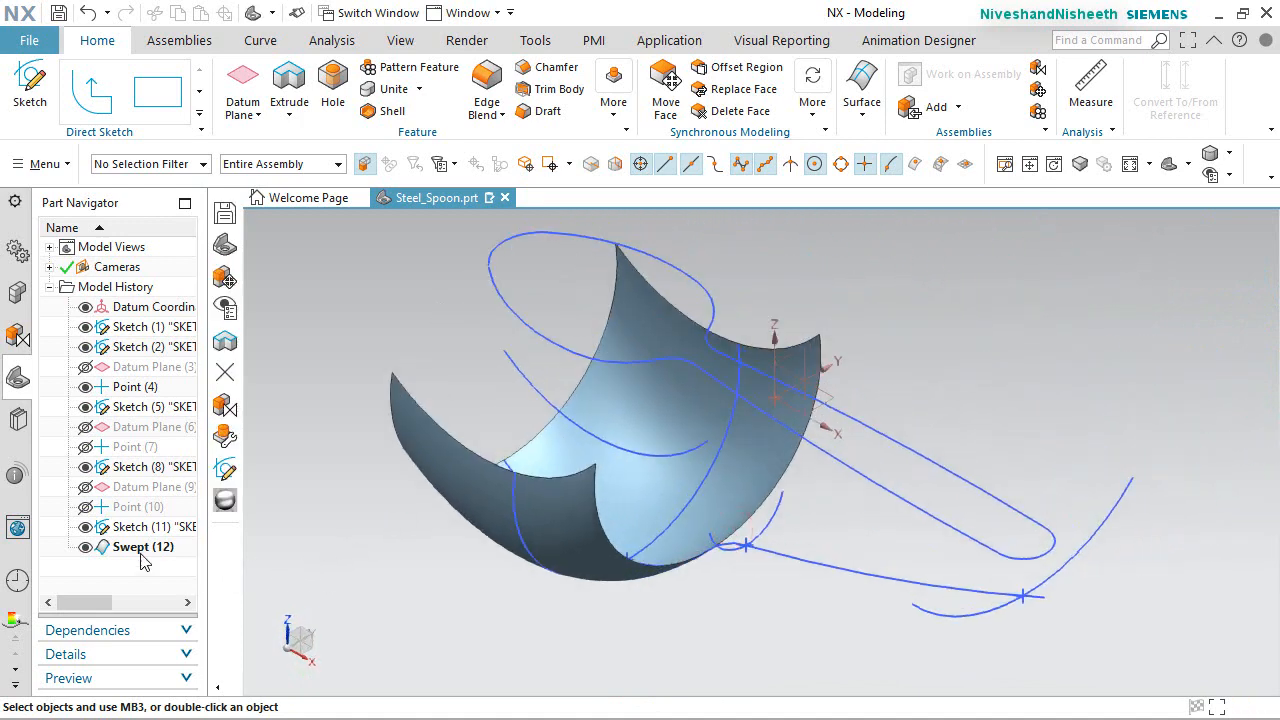
{"action": "left_click", "coordinate": [130, 550]}
{"action": "left_click", "coordinate": [409, 589]}
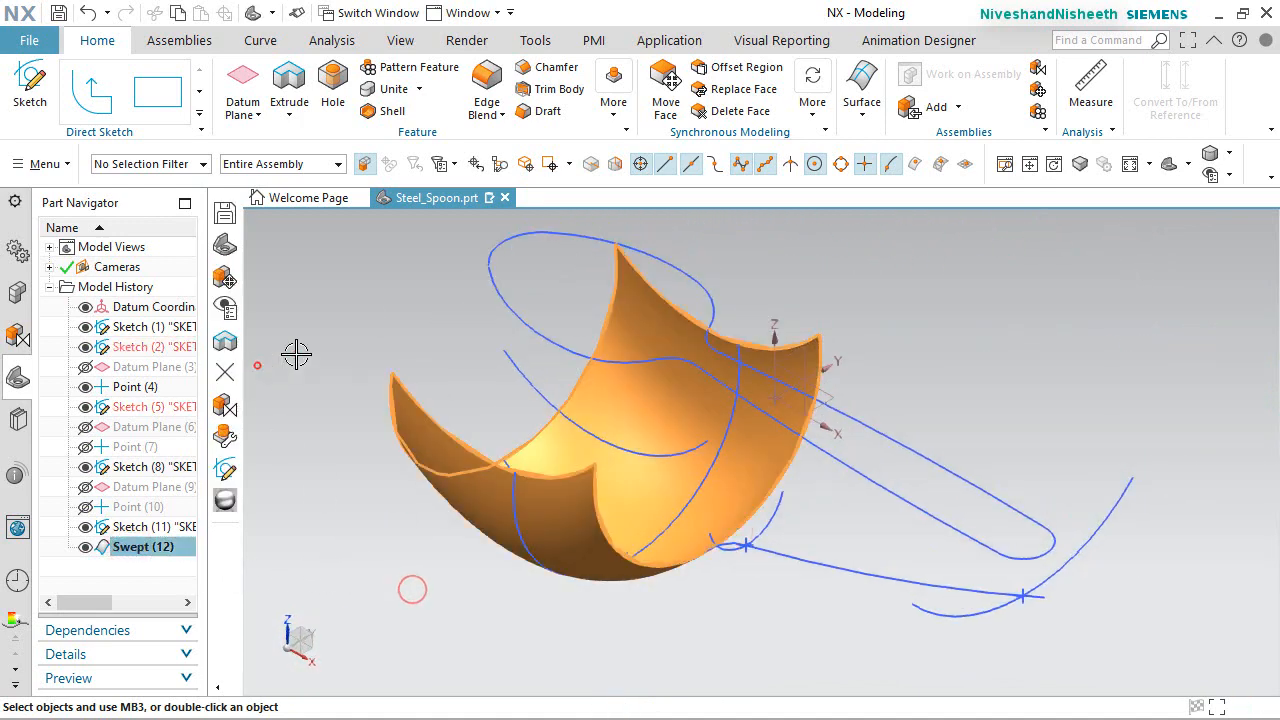
{"action": "left_click", "coordinate": [260, 362]}
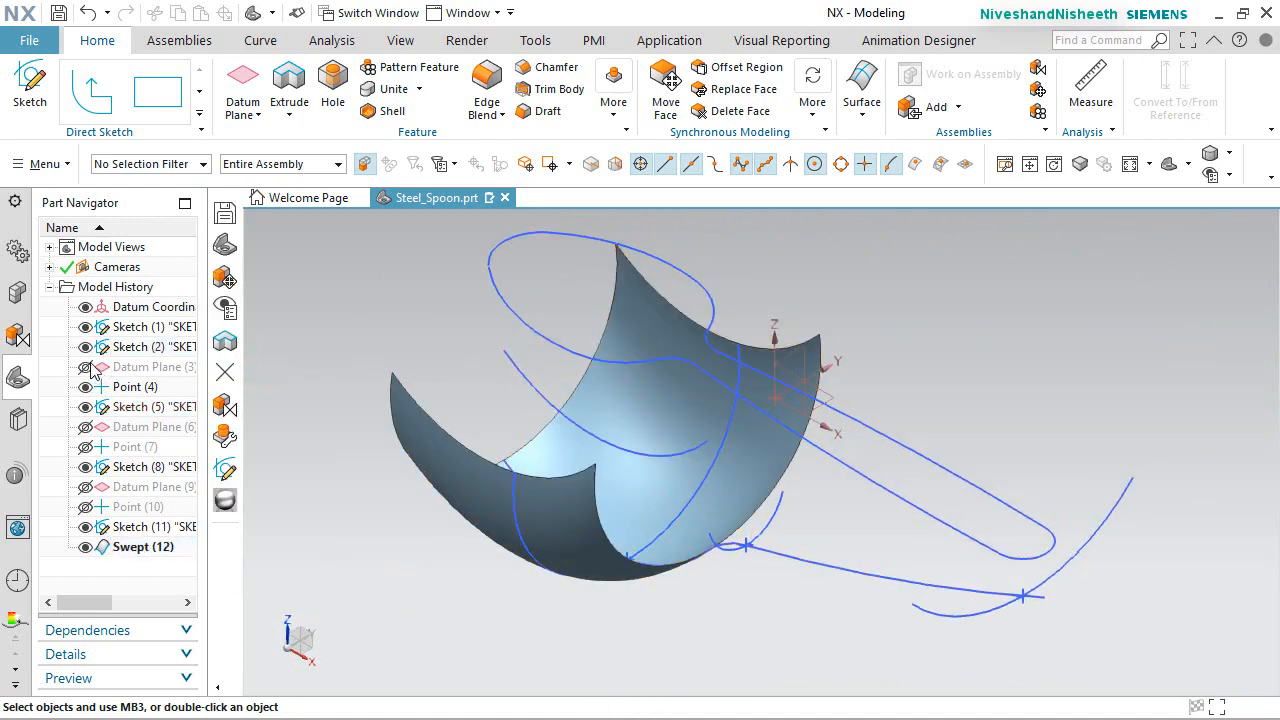
Edit the profile sketch with rollback, convert its upper bowl arc to a reference curve, and finish the sketch.
{"action": "right_click", "coordinate": [124, 347]}
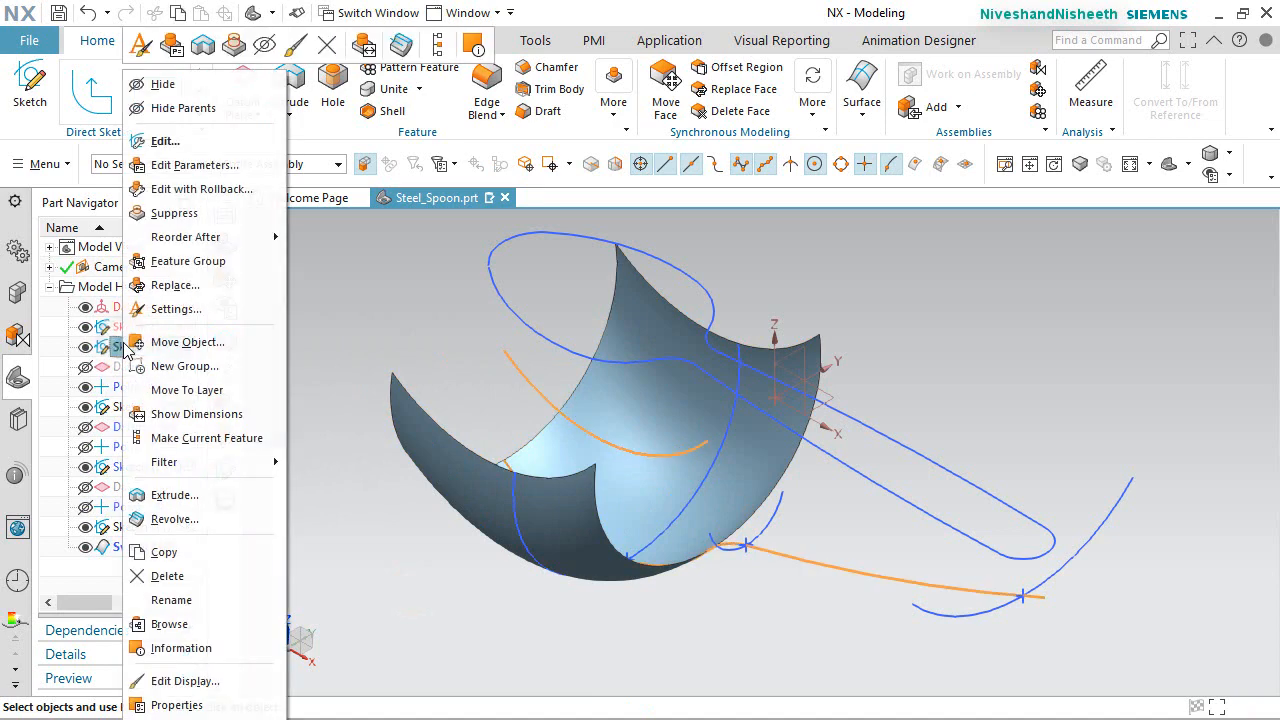
{"action": "left_click", "coordinate": [205, 190]}
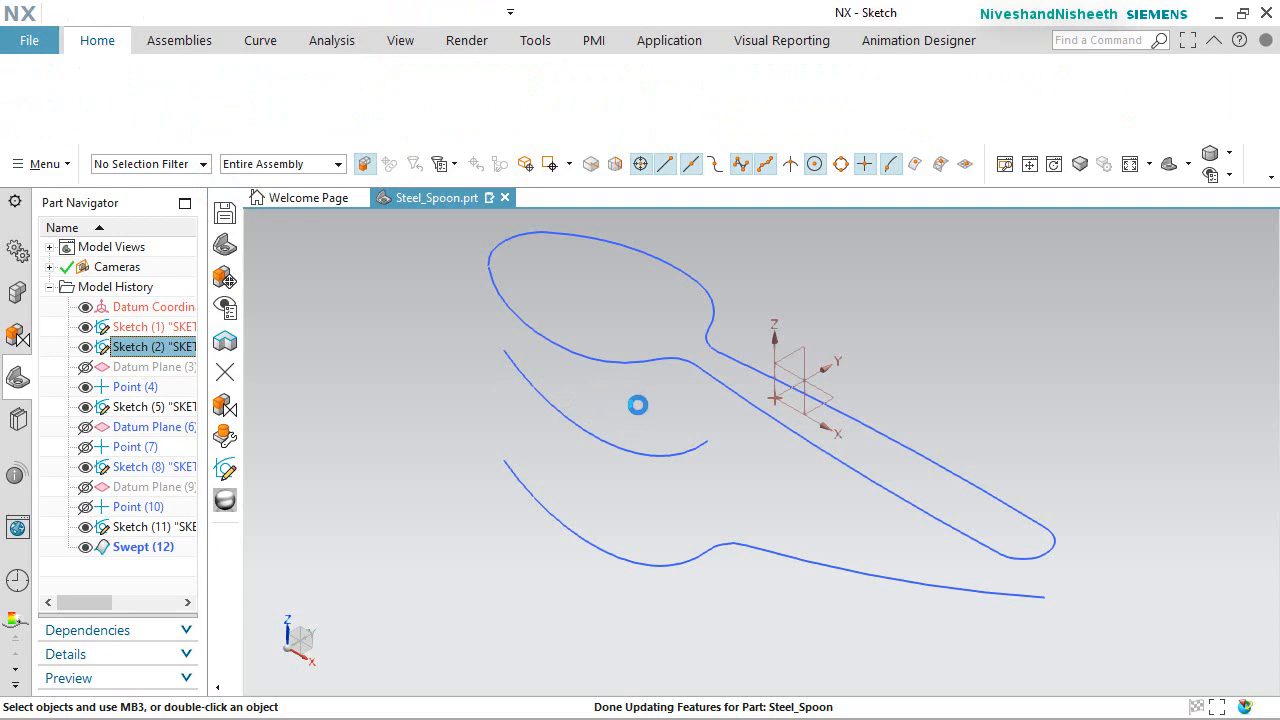
{"action": "left_click", "coordinate": [521, 386]}
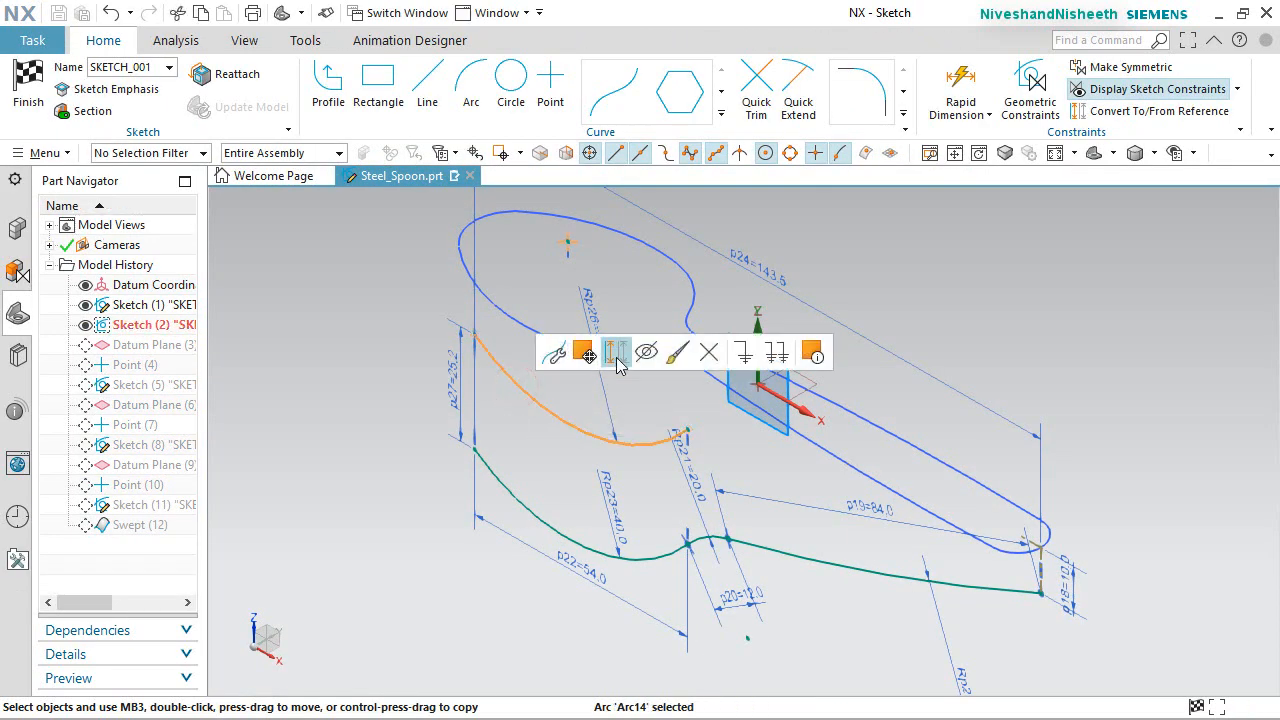
{"action": "left_click", "coordinate": [617, 358]}
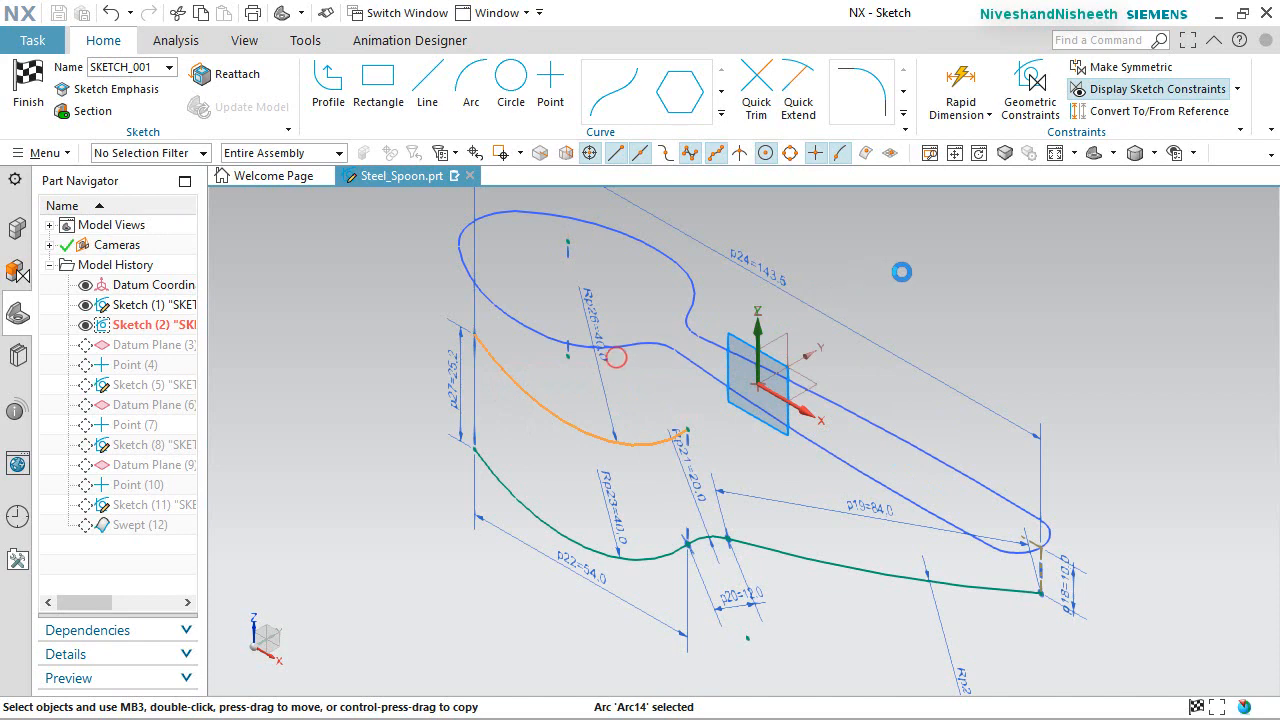
{"action": "right_click", "coordinate": [994, 258]}
{"action": "left_click", "coordinate": [1050, 246]}
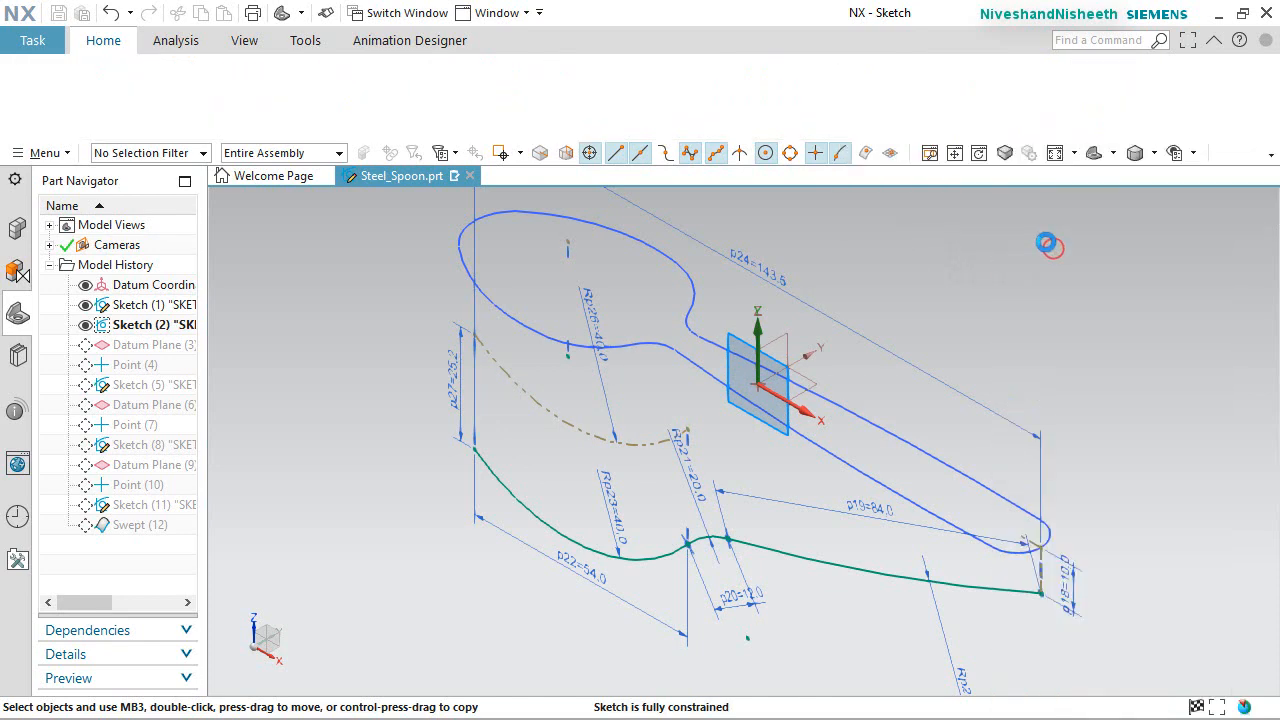
{"action": "left_click", "coordinate": [967, 367]}
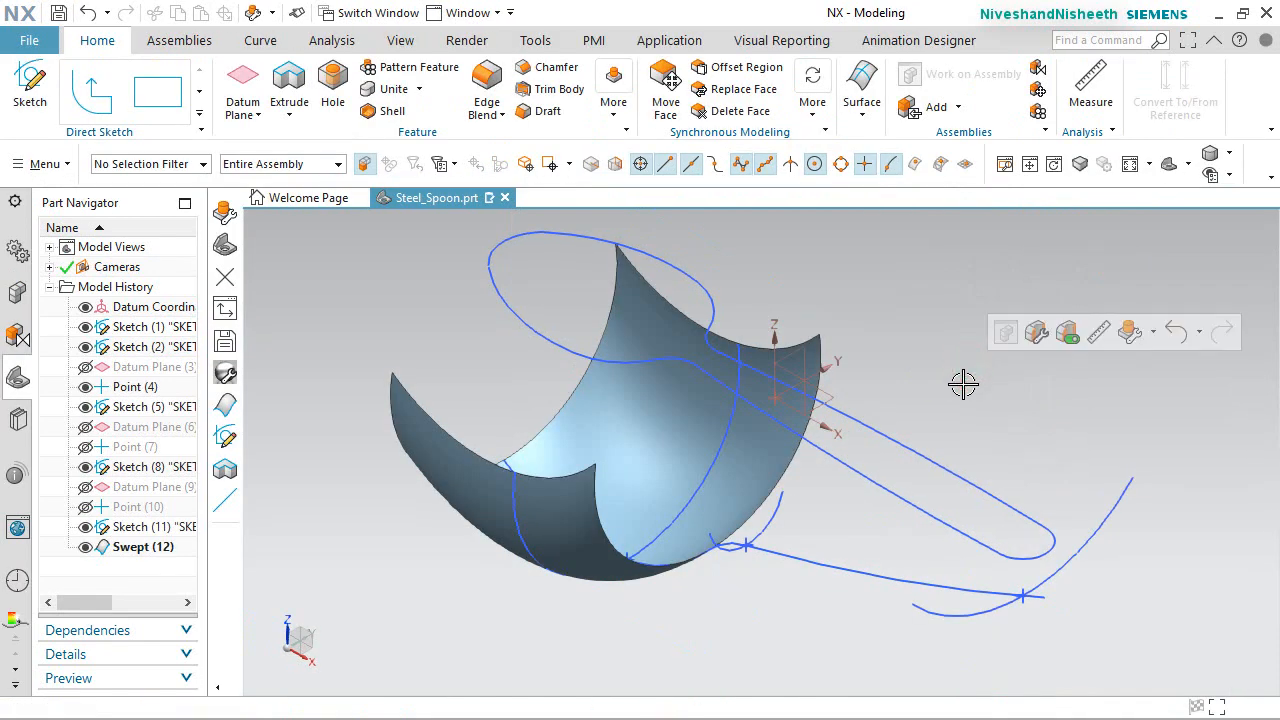
Create a line from the swept surface's near handle-side corner to the near endpoint of the neck cross-section arc.
{"action": "middle_click_drag", "start_coordinate": [863, 577], "coordinate": [905, 505]}
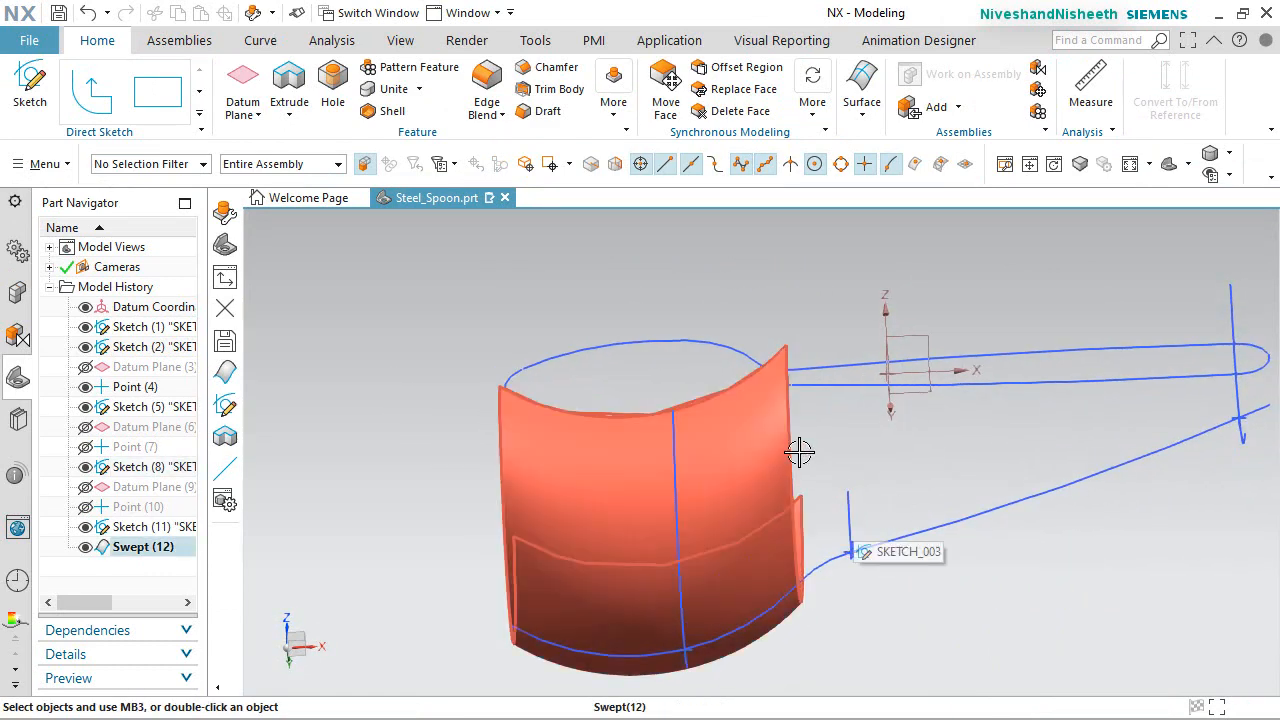
{"action": "middle_click_drag", "start_coordinate": [809, 460], "coordinate": [857, 466]}
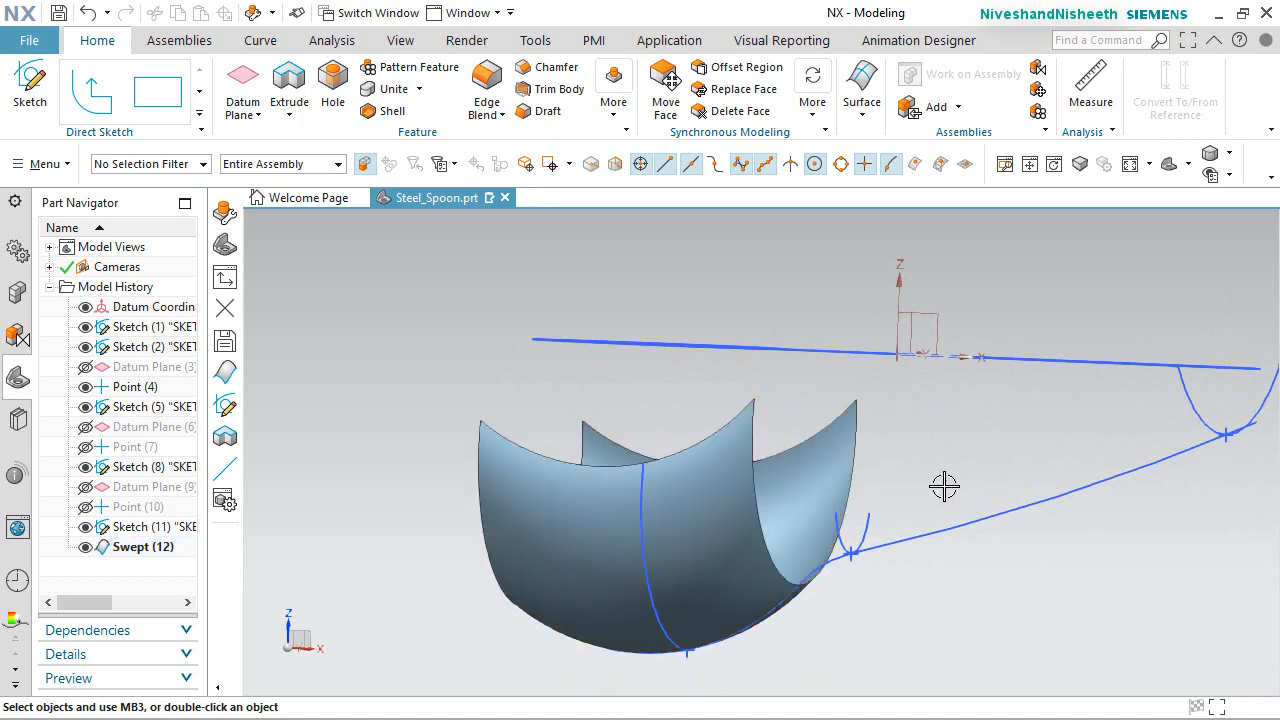
{"action": "middle_click_drag", "start_coordinate": [911, 500], "coordinate": [908, 543]}
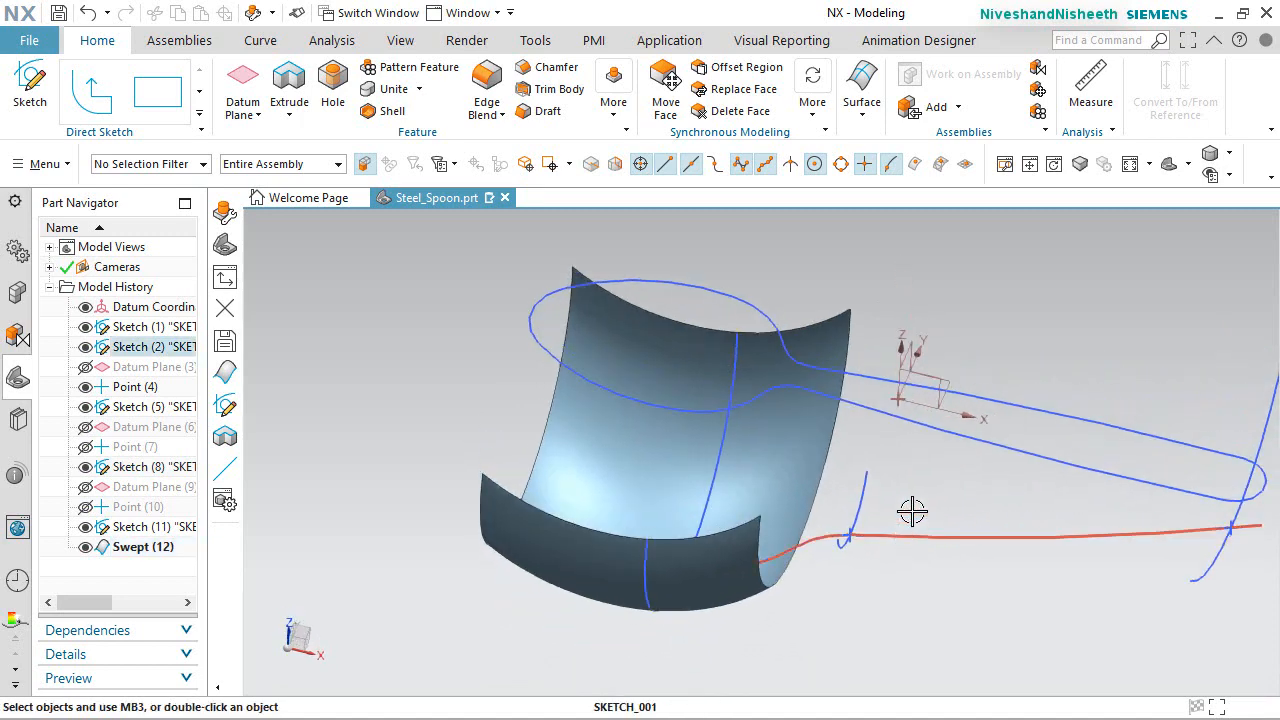
{"action": "scroll", "coordinate": [810, 495], "scroll_direction": "up", "scroll_amount": 1}
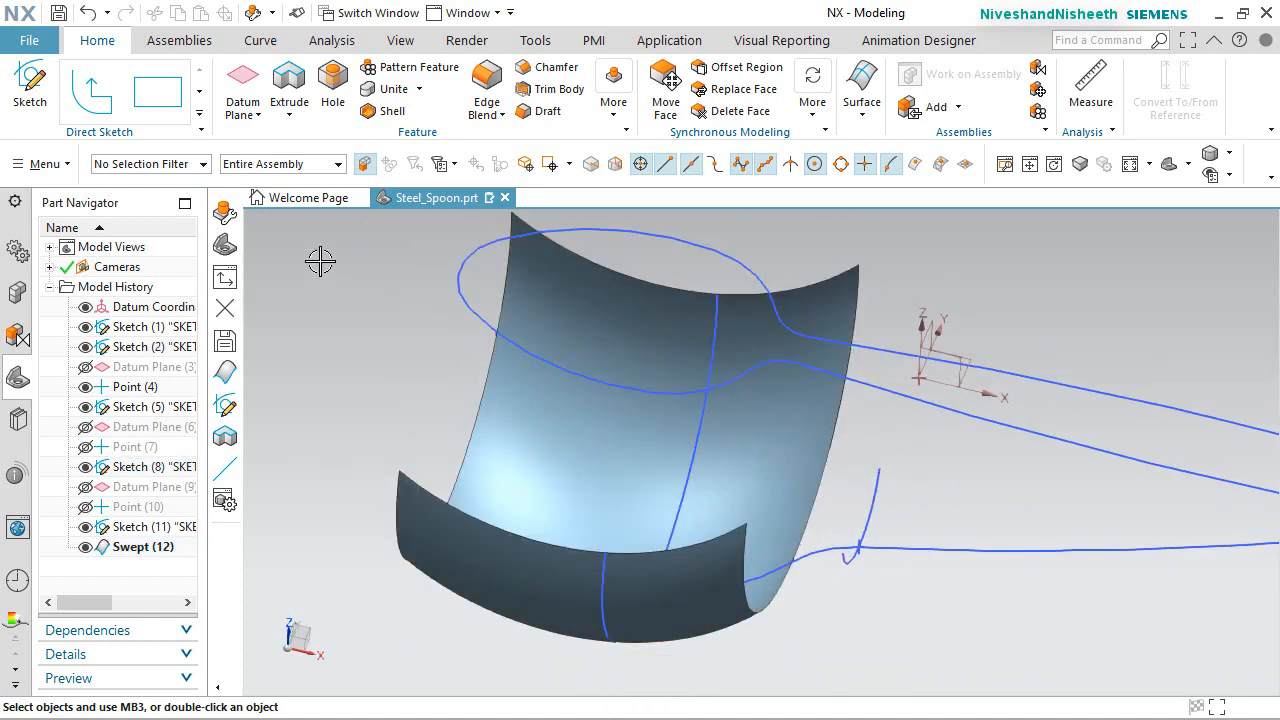
{"action": "left_click", "coordinate": [260, 40]}
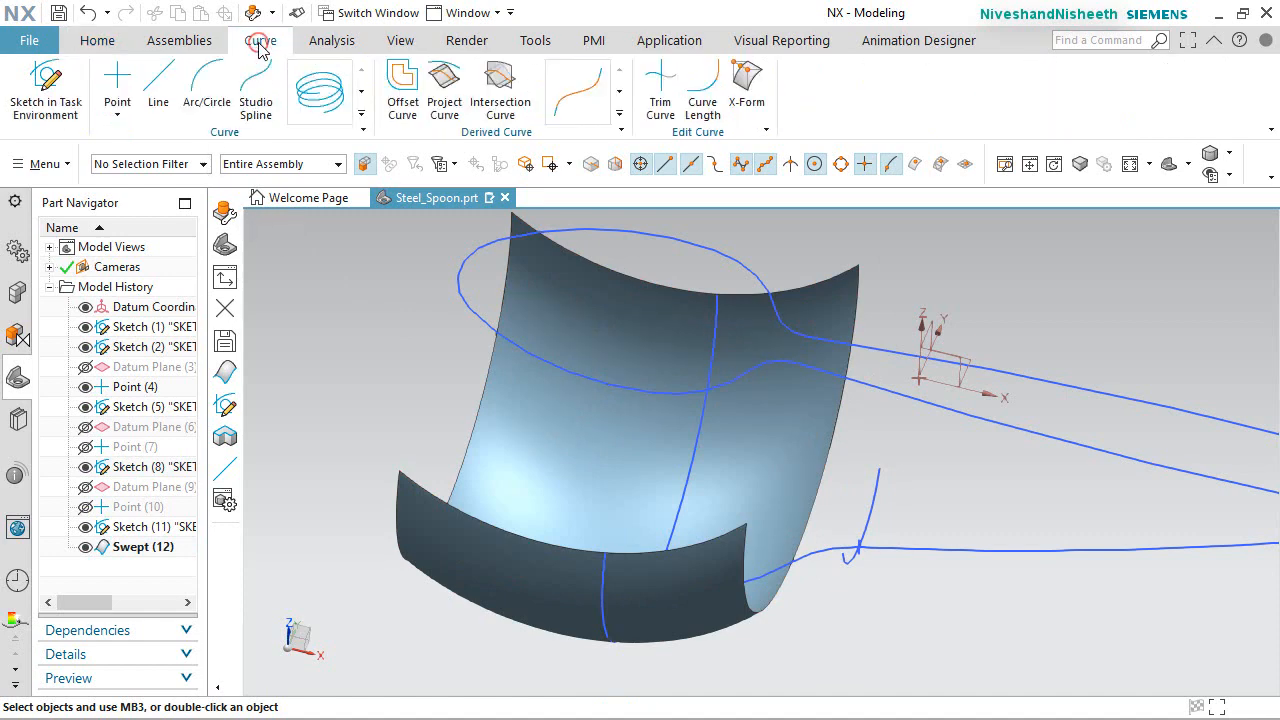
{"action": "left_click", "coordinate": [157, 100]}
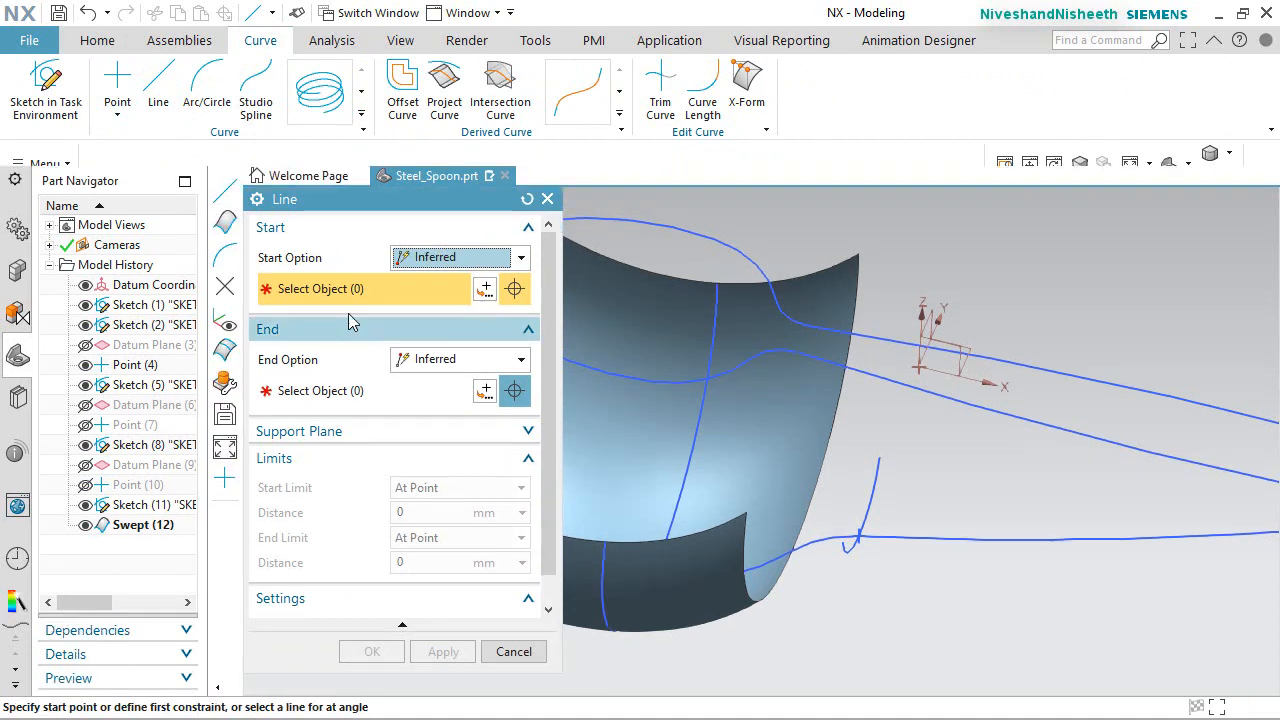
{"action": "scroll", "coordinate": [740, 512], "scroll_direction": "up", "scroll_amount": 2}
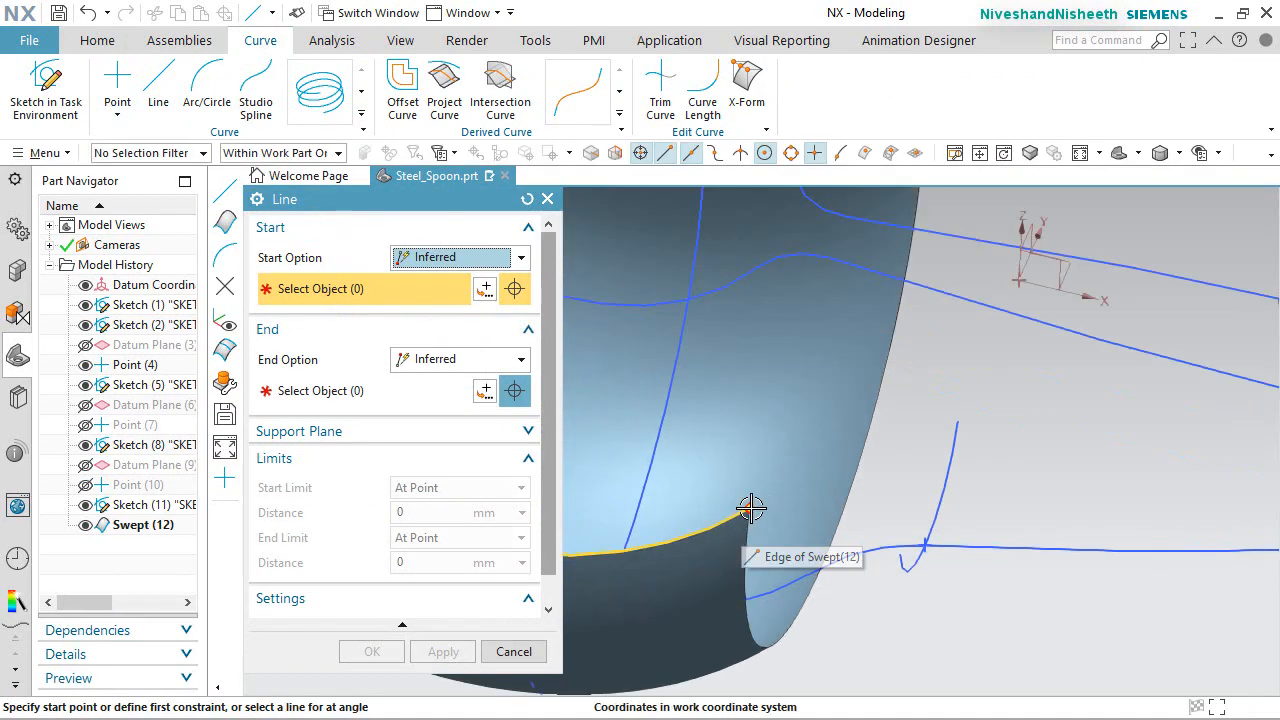
{"action": "left_click", "coordinate": [750, 509]}
{"action": "scroll", "coordinate": [866, 581], "scroll_direction": "up", "scroll_amount": 3}
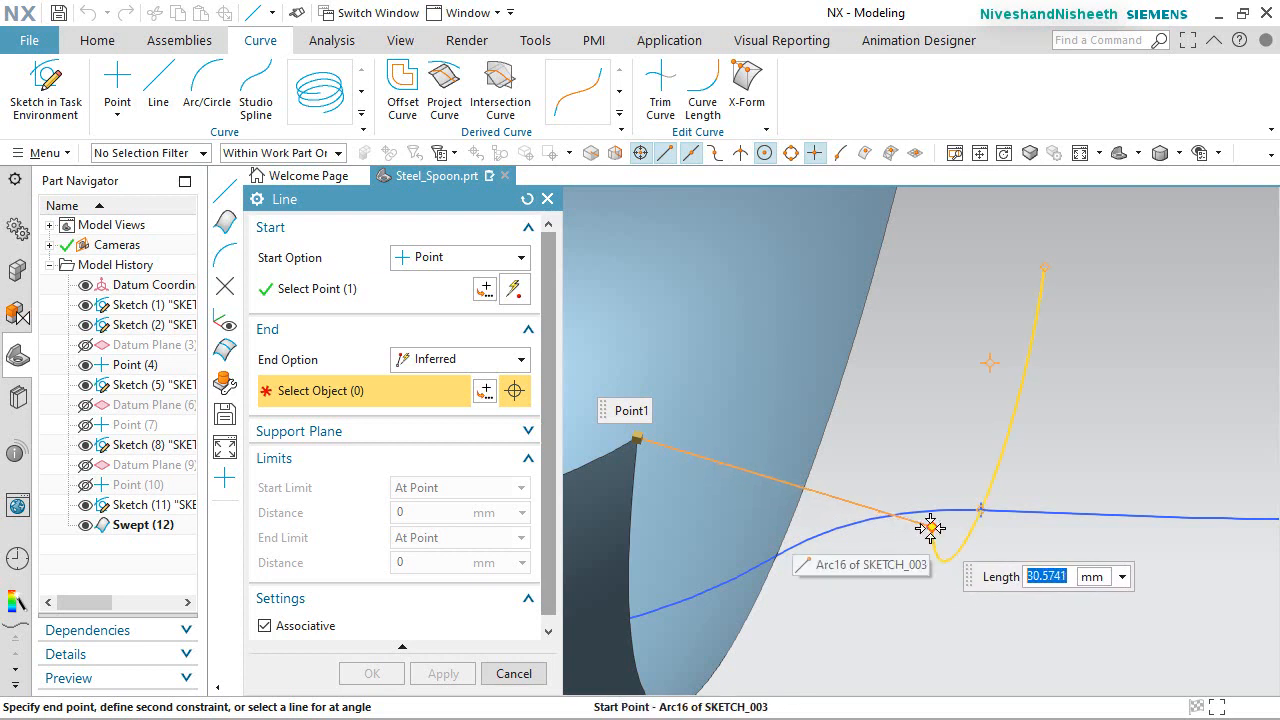
{"action": "left_click", "coordinate": [931, 527]}
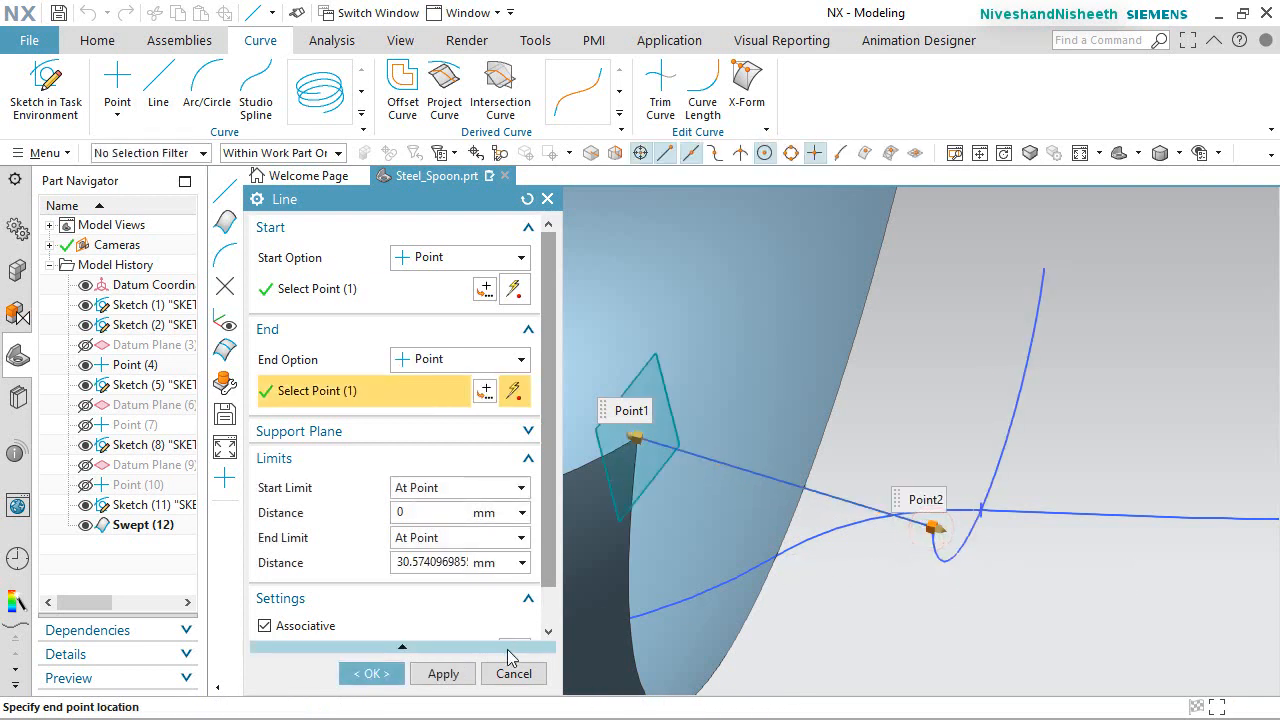
{"action": "left_click", "coordinate": [443, 674]}
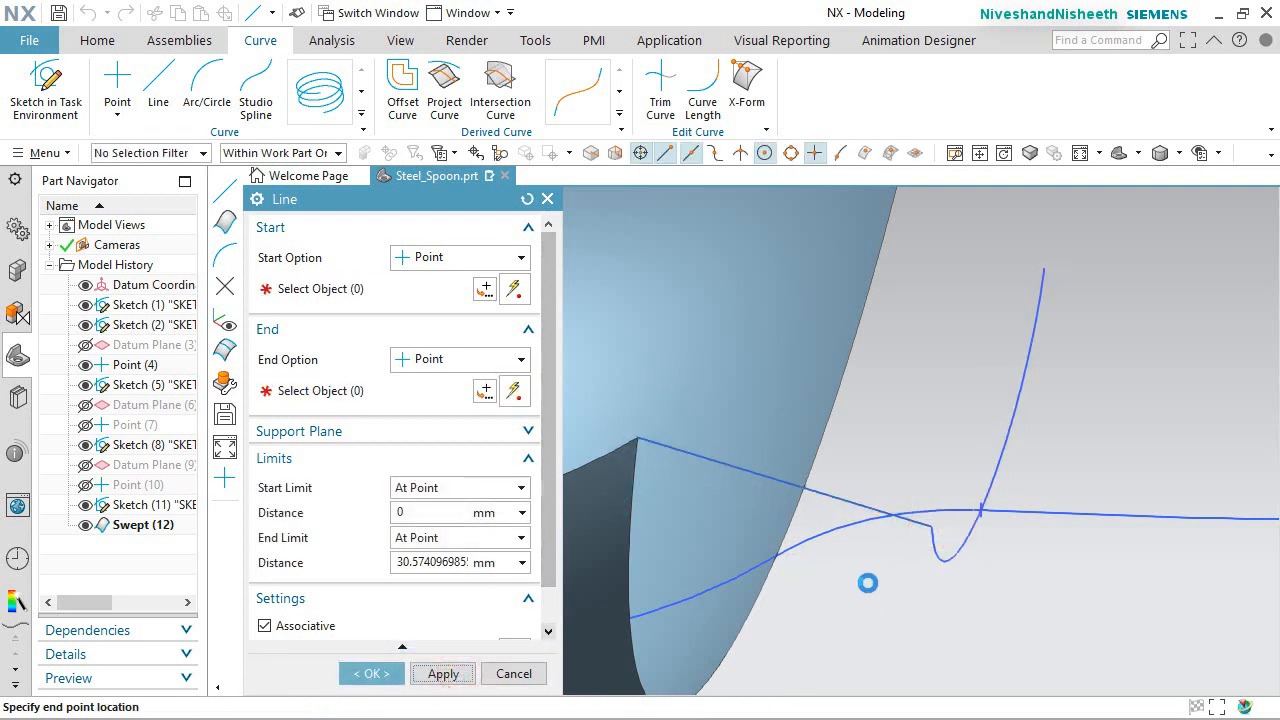
Create a line from the far endpoint of the neck cross-section arc to the swept surface's far handle-side corner.
{"action": "scroll", "coordinate": [868, 583], "scroll_direction": "down", "scroll_amount": 4}
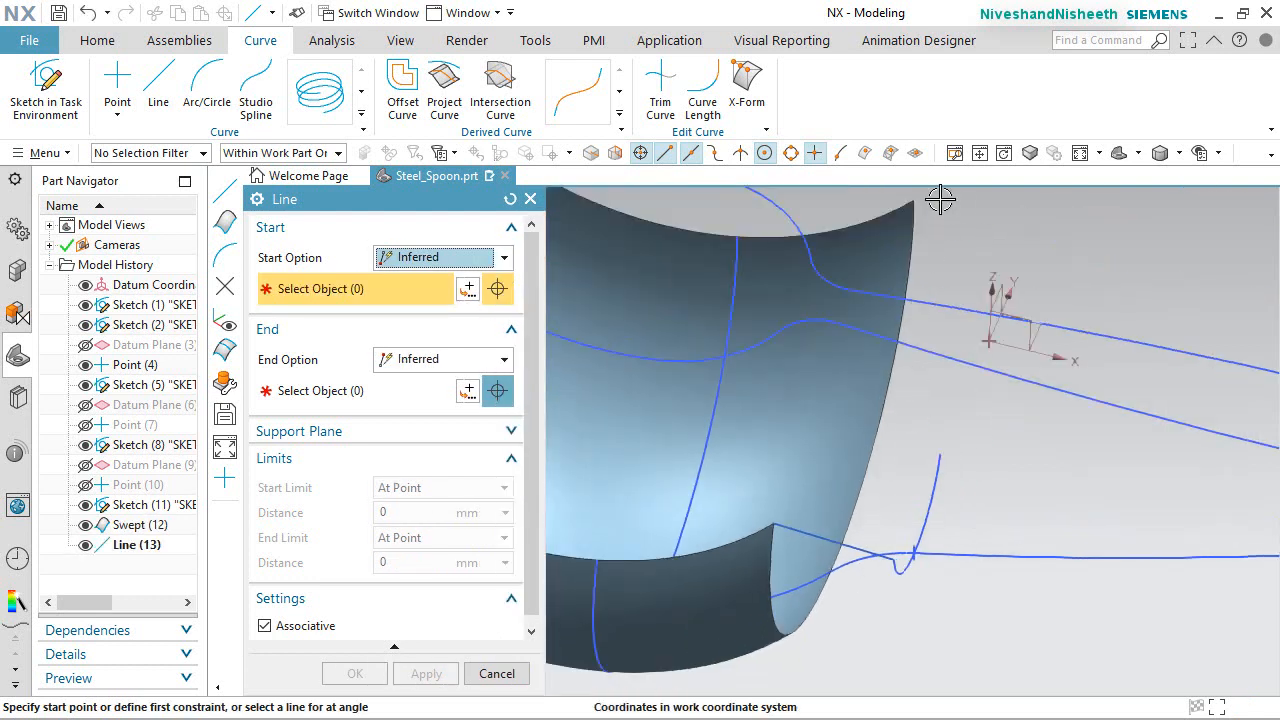
{"action": "scroll", "coordinate": [936, 204], "scroll_direction": "up", "scroll_amount": 2}
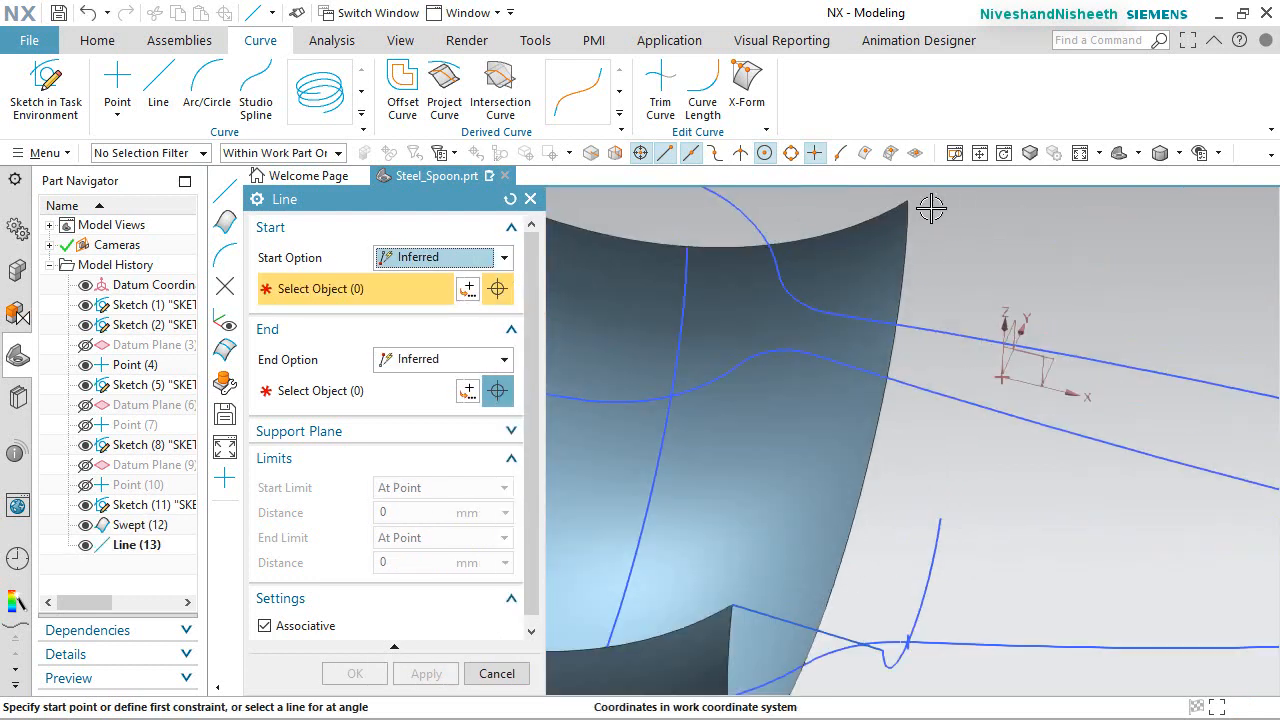
{"action": "left_click", "coordinate": [941, 517]}
{"action": "scroll", "coordinate": [906, 447], "scroll_direction": "down", "scroll_amount": 1}
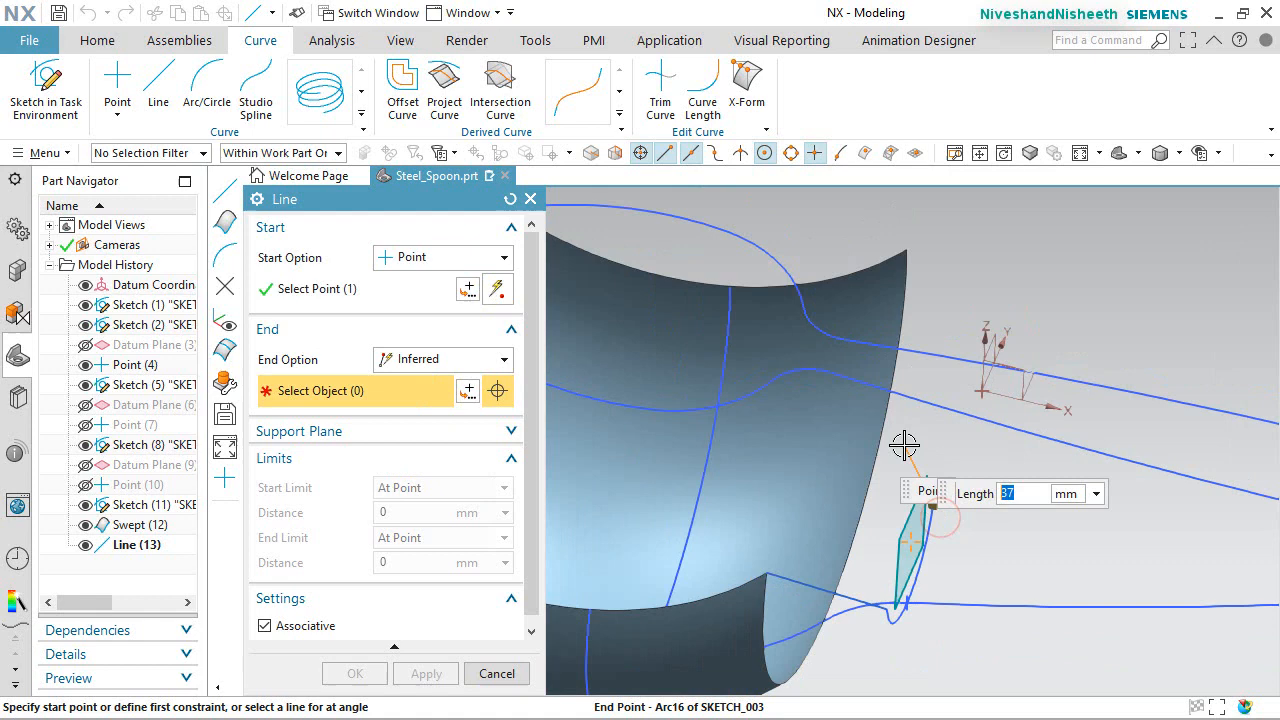
{"action": "left_click", "coordinate": [908, 253]}
{"action": "left_click", "coordinate": [999, 267]}
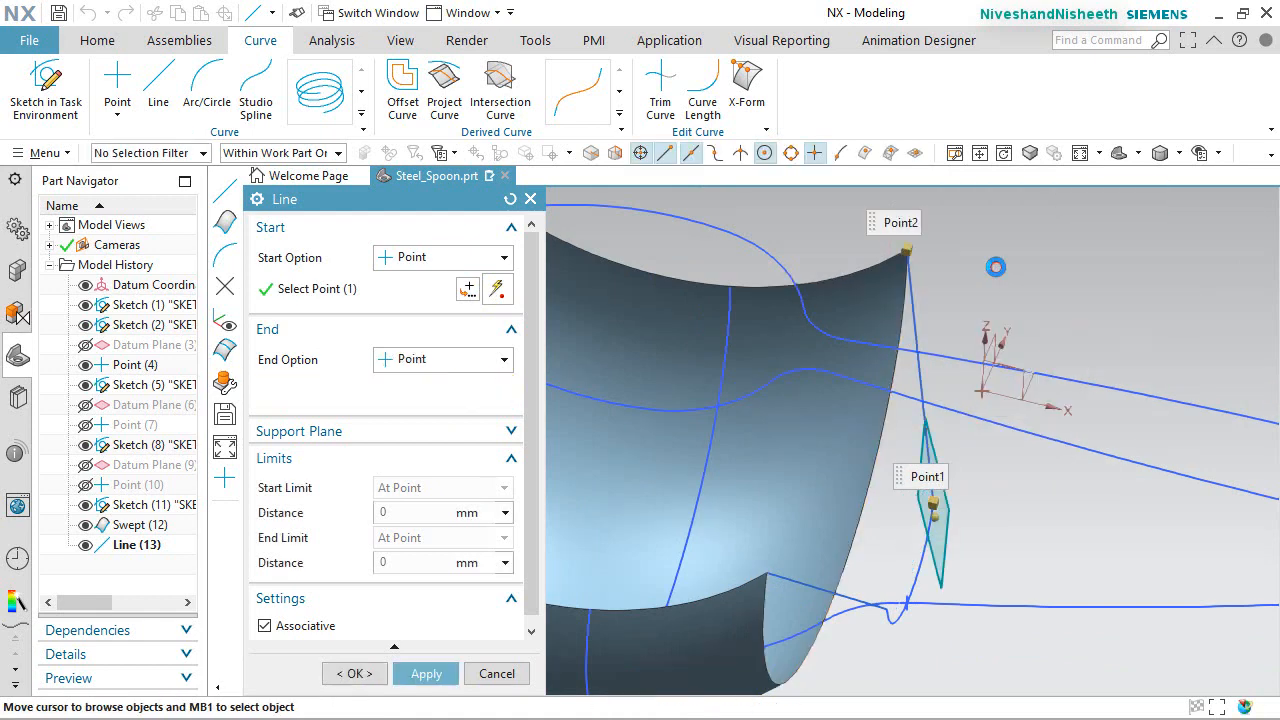
{"action": "left_click", "coordinate": [356, 674]}
{"action": "mouse_move", "coordinate": [864, 593]}
{"action": "middle_mouse_down"}
{"action": "mouse_move", "coordinate": [837, 526]}
{"action": "mouse_move", "coordinate": [869, 594]}
{"action": "middle_mouse_up"}
Start a Swept surface with the Single Curve rule, using the bowl surface's handle-side edge and the neck cross-section arc as two separate sections.
{"action": "left_click", "coordinate": [1085, 290]}
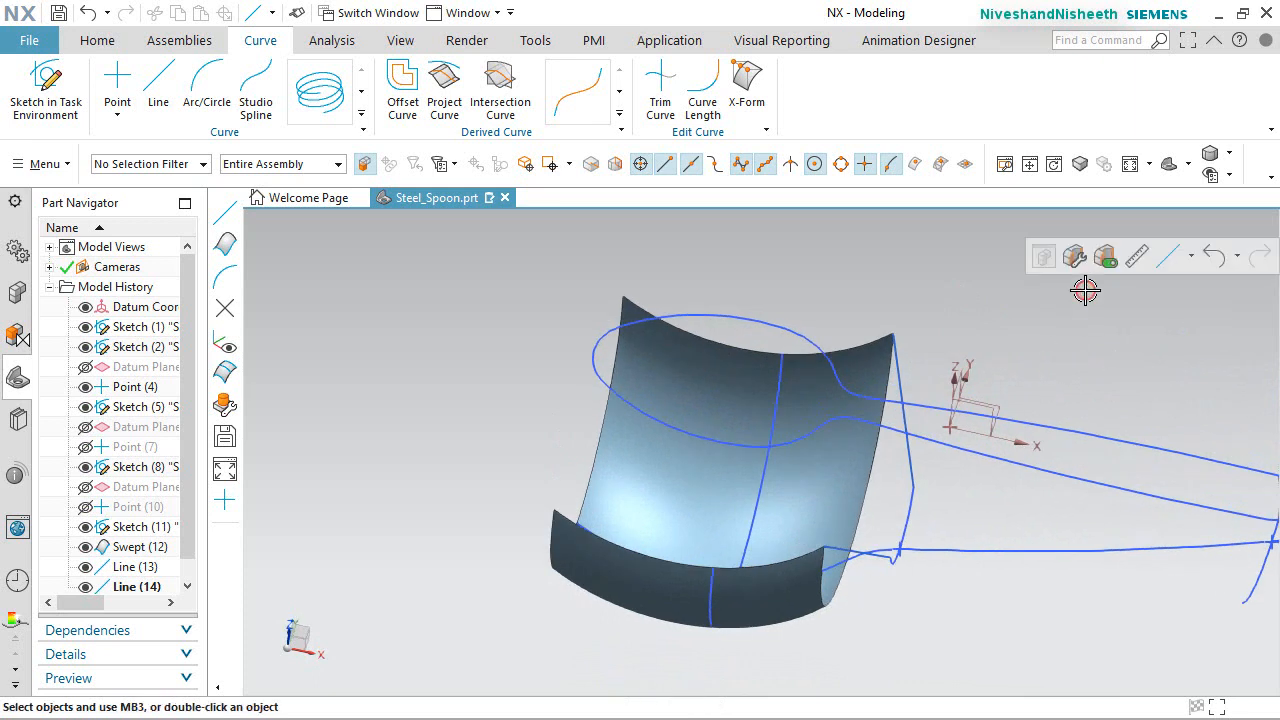
{"action": "left_click", "coordinate": [1190, 261]}
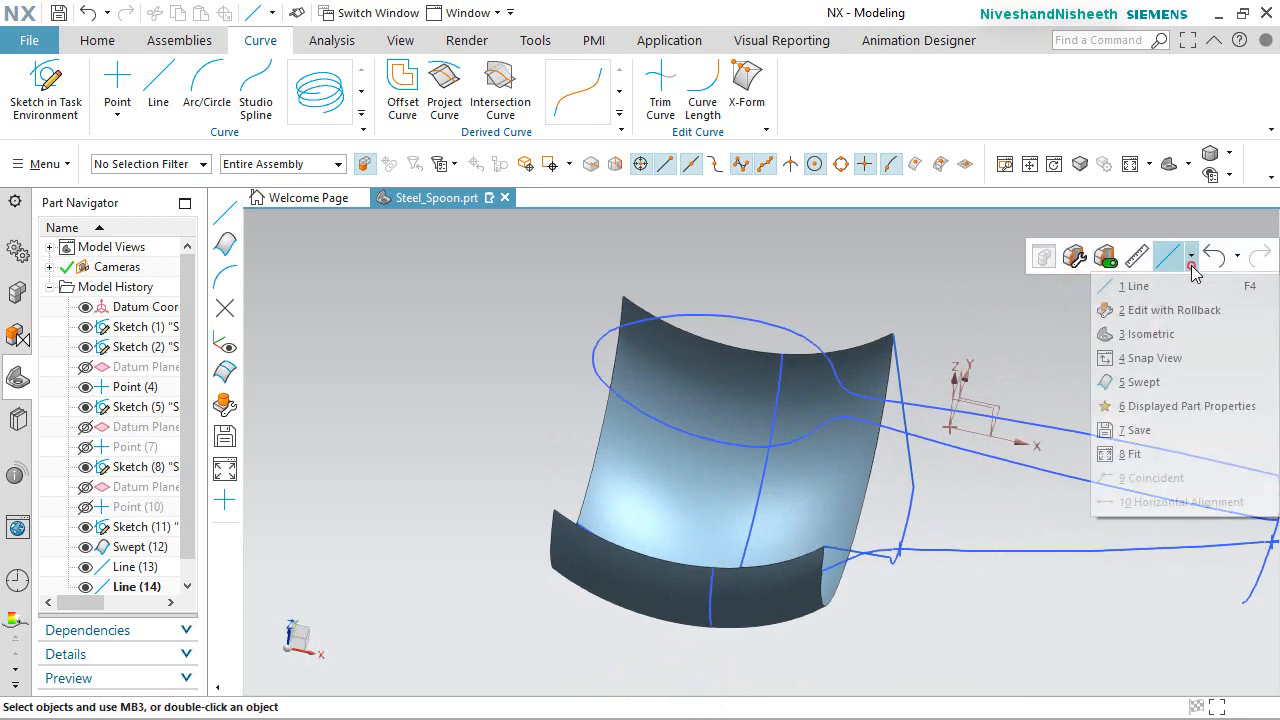
{"action": "left_click", "coordinate": [1137, 382]}
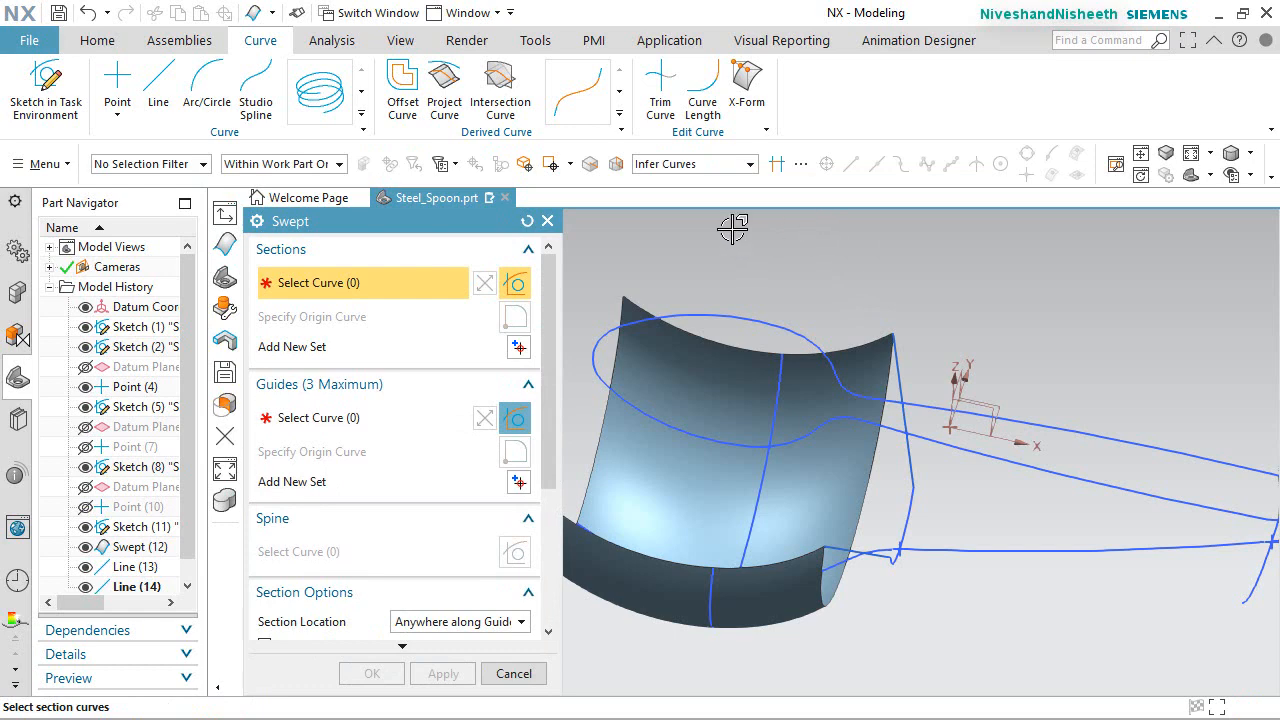
{"action": "left_click", "coordinate": [748, 167]}
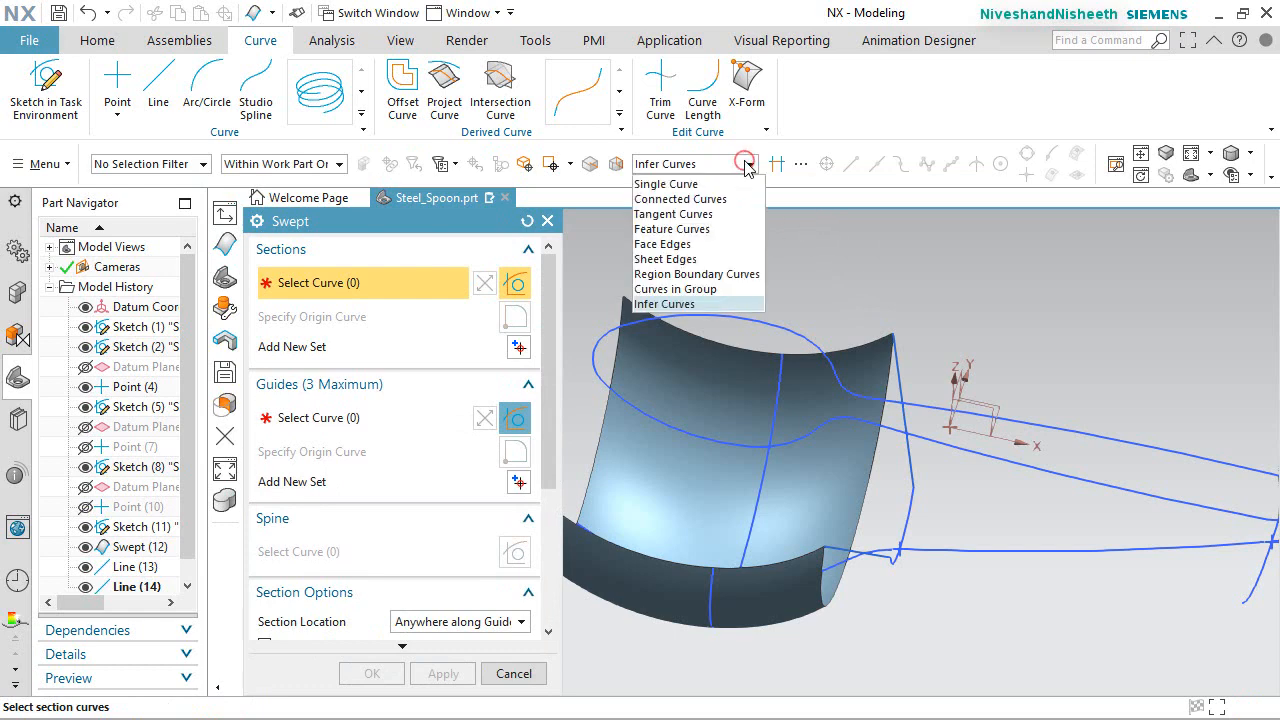
{"action": "left_click", "coordinate": [684, 181]}
{"action": "middle_click_drag", "start_coordinate": [872, 256], "coordinate": [908, 259]}
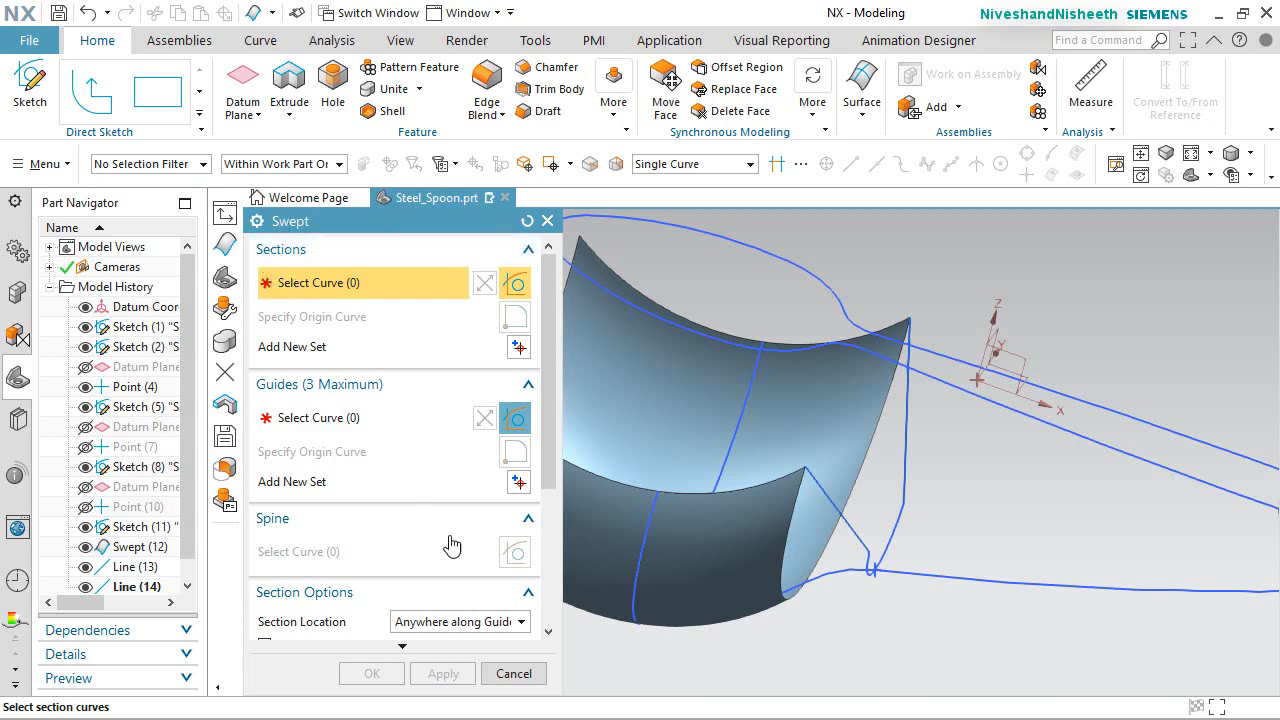
{"action": "left_click", "coordinate": [826, 548]}
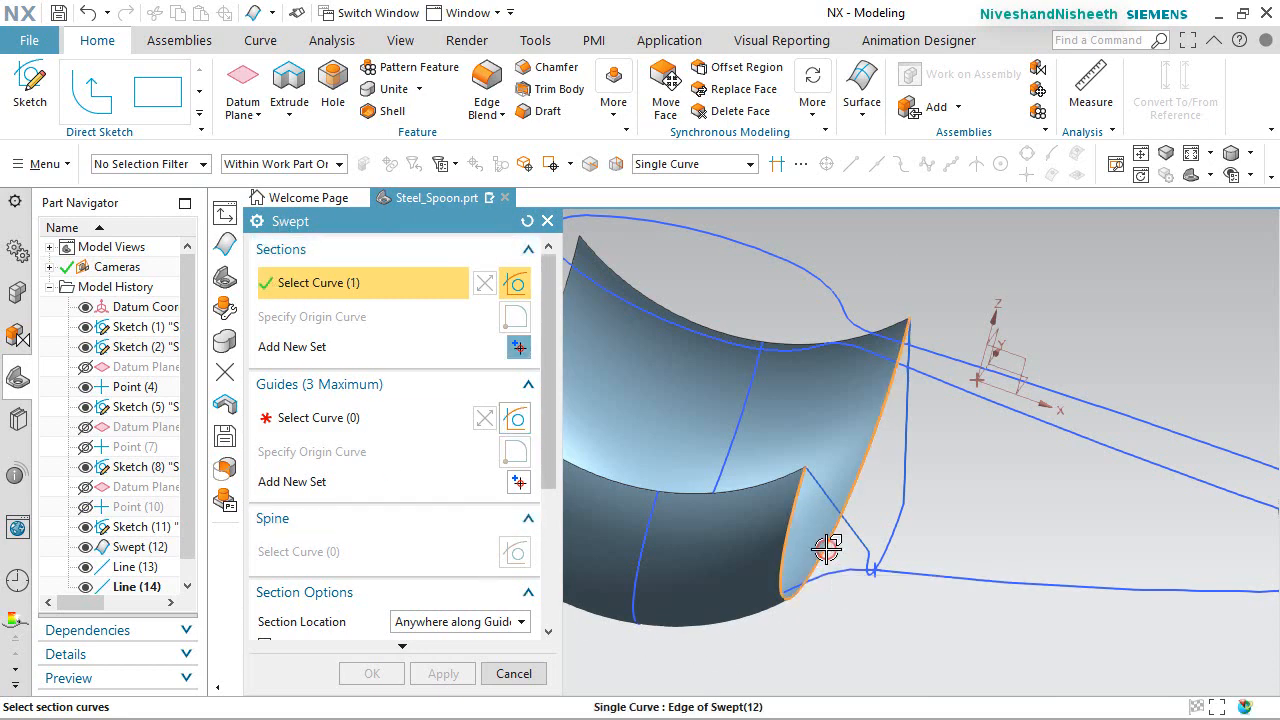
{"action": "middle_click", "coordinate": [992, 496]}
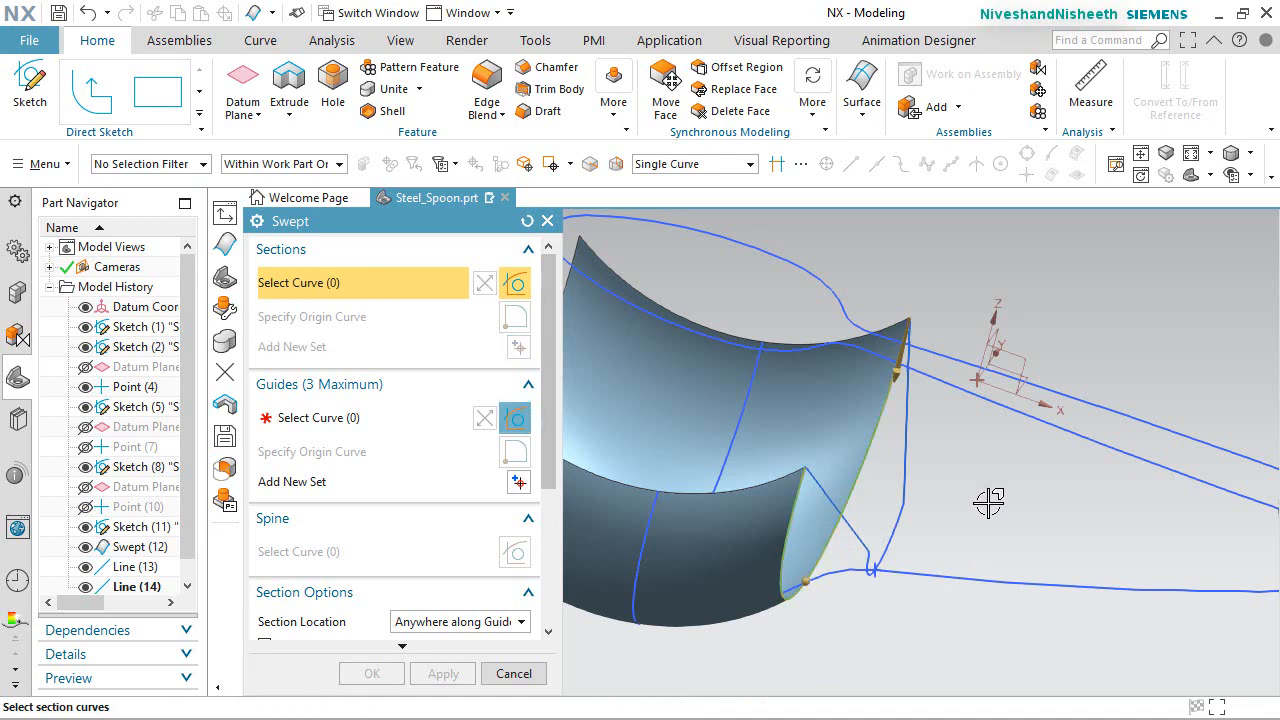
{"action": "left_click", "coordinate": [897, 537]}
{"action": "middle_click", "coordinate": [973, 514]}
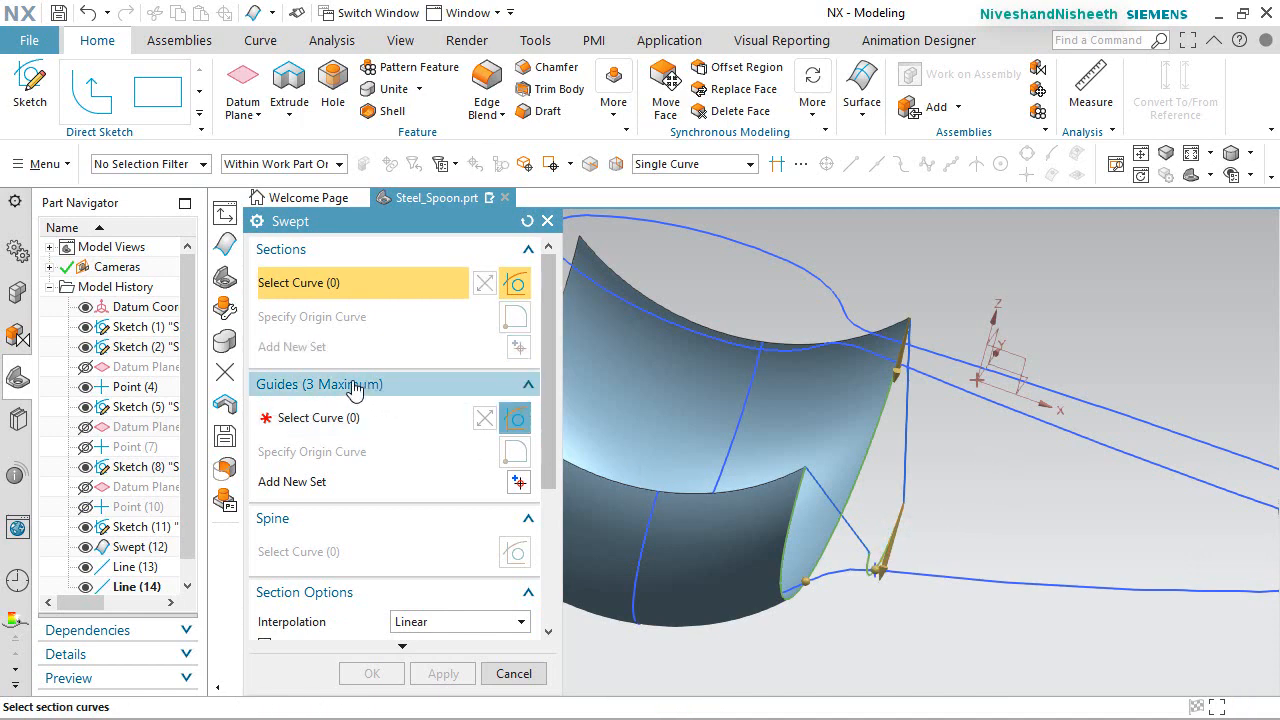
Add the short lower profile arc between the bowl and neck, and the near connecting line, as separate guides of the sweep.
{"action": "left_click", "coordinate": [306, 420]}
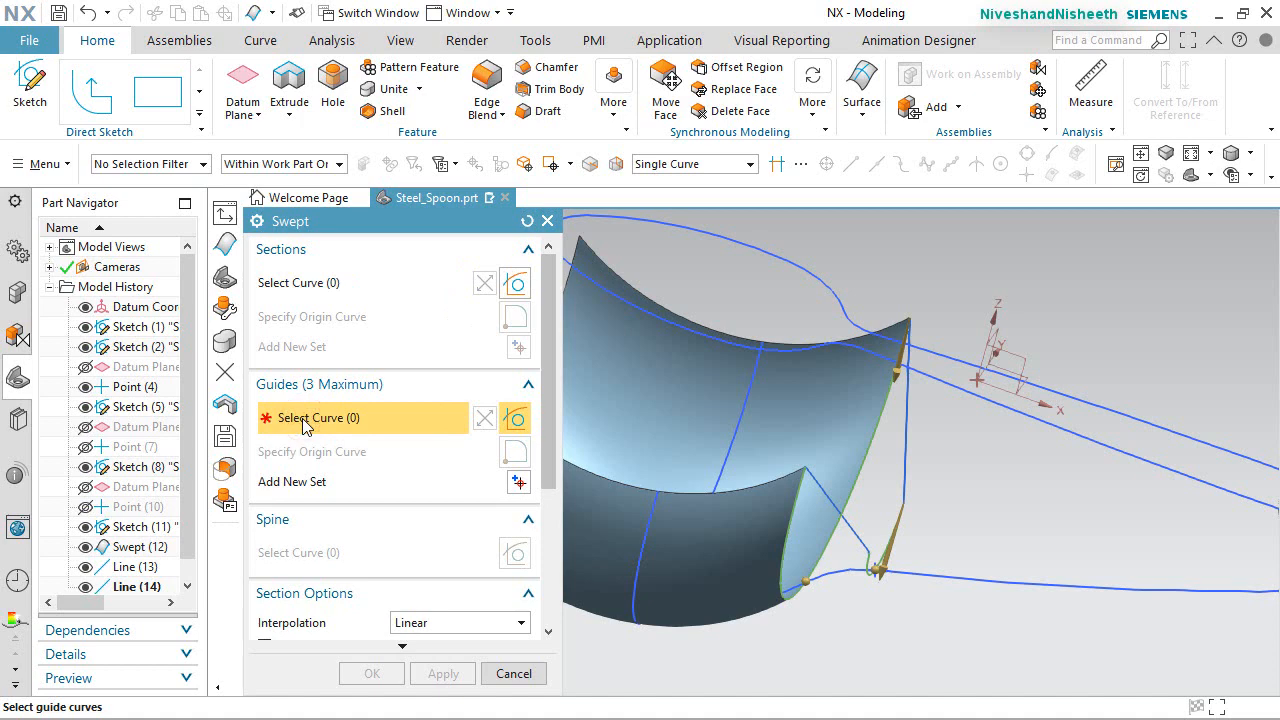
{"action": "middle_click_drag", "start_coordinate": [858, 640], "coordinate": [841, 626]}
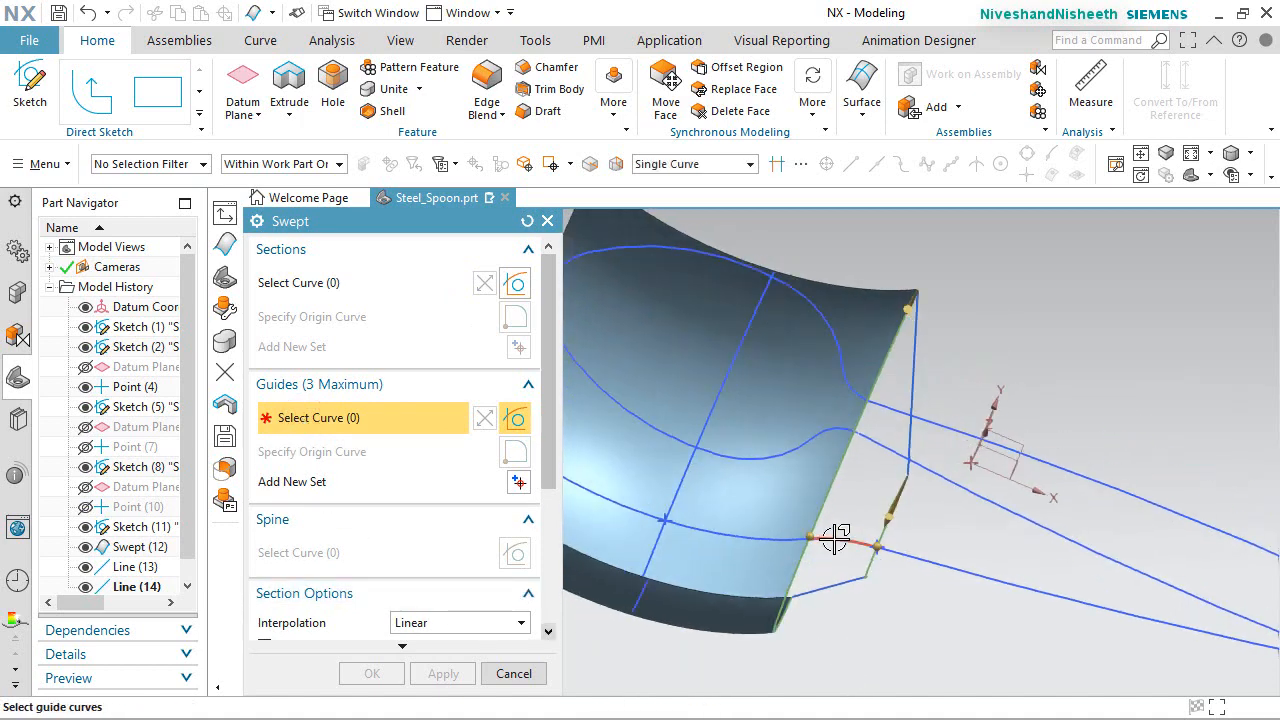
{"action": "left_click", "coordinate": [834, 538]}
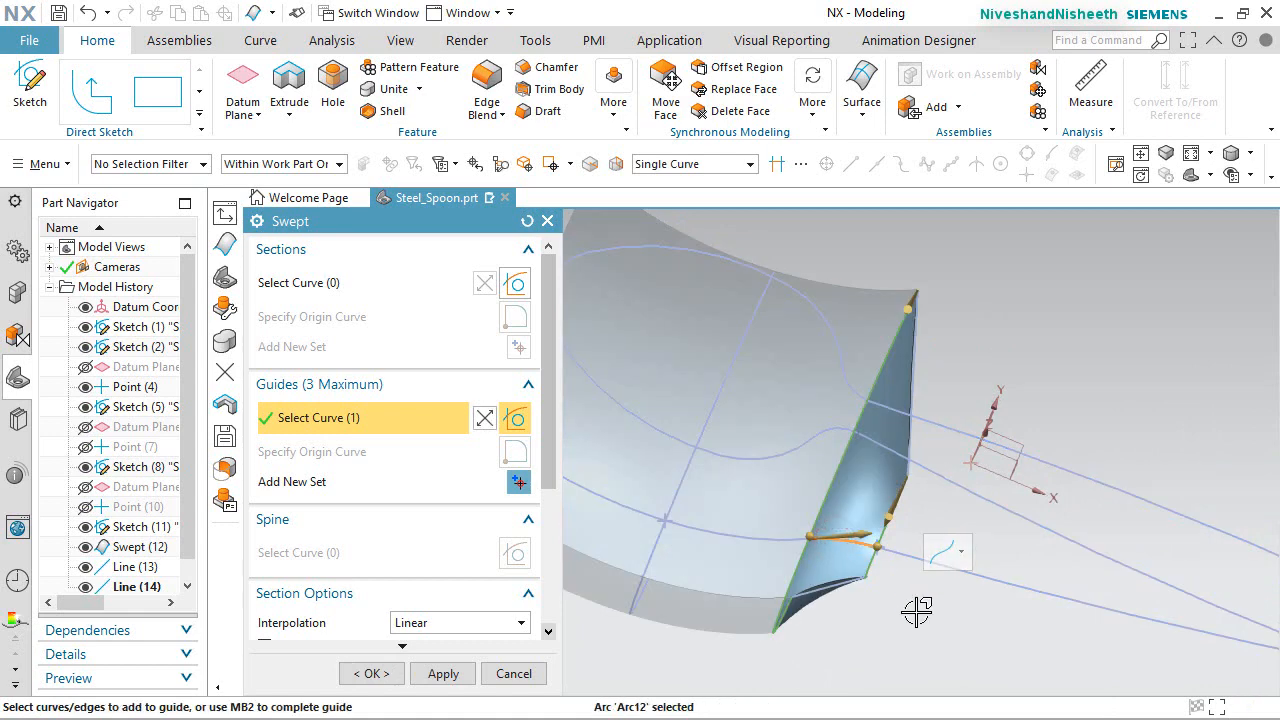
{"action": "middle_click", "coordinate": [916, 611]}
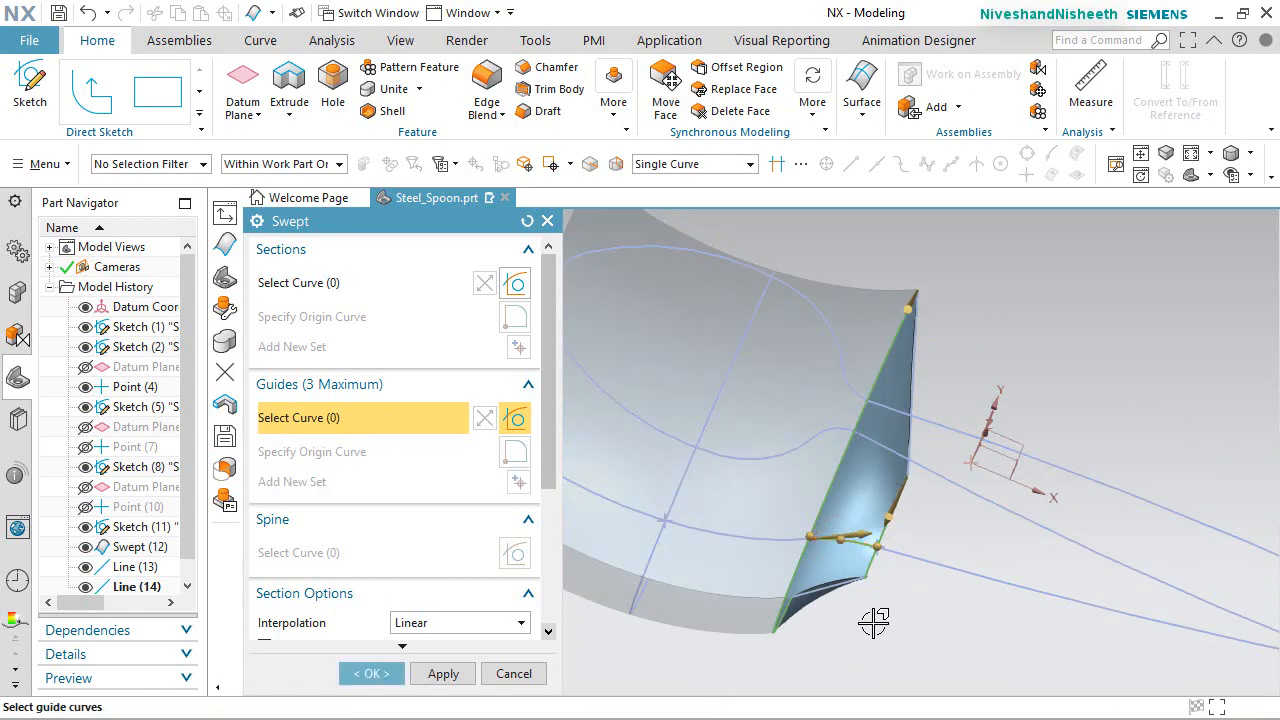
{"action": "middle_click_drag", "start_coordinate": [873, 622], "coordinate": [858, 620]}
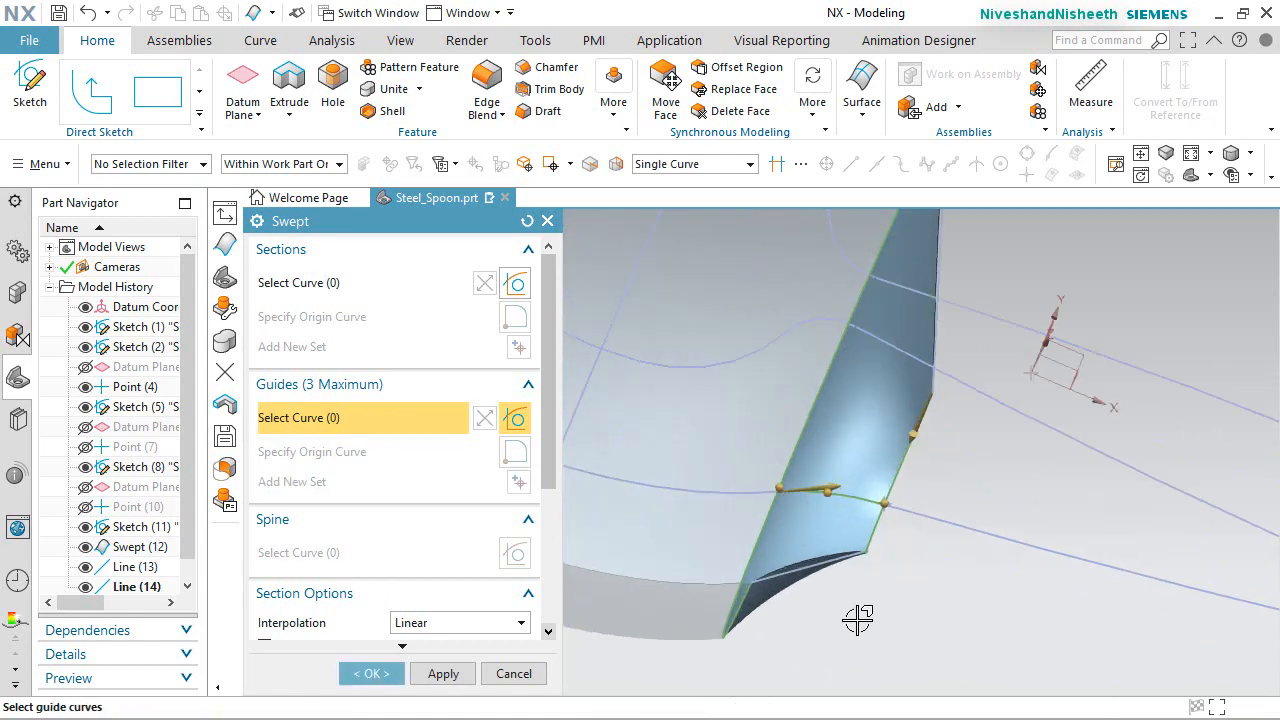
{"action": "left_click", "coordinate": [805, 570]}
{"action": "middle_click", "coordinate": [873, 608]}
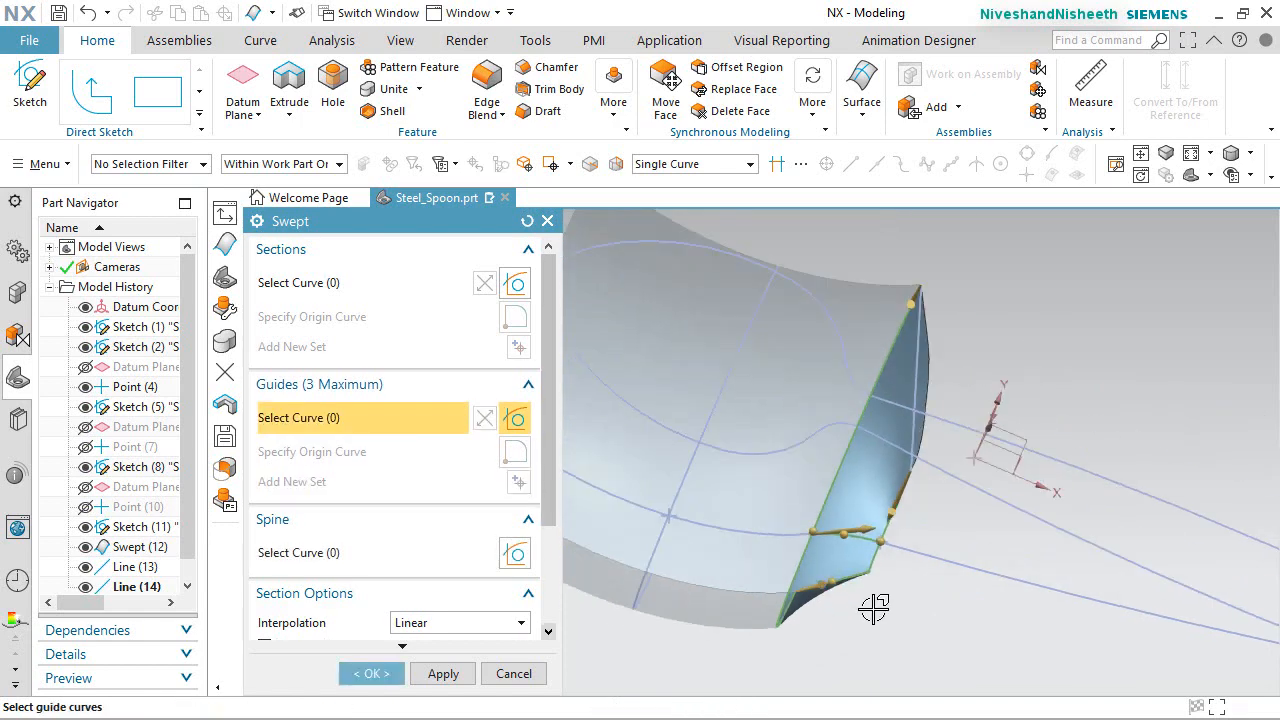
Add the far connecting line as the third guide, check the transition preview from several sides, and create the swept surface.
{"action": "mouse_move", "coordinate": [946, 337]}
{"action": "middle_mouse_down"}
{"action": "mouse_move", "coordinate": [946, 311]}
{"action": "mouse_move", "coordinate": [961, 342]}
{"action": "mouse_move", "coordinate": [929, 337]}
{"action": "middle_mouse_up"}
{"action": "left_click", "coordinate": [931, 344]}
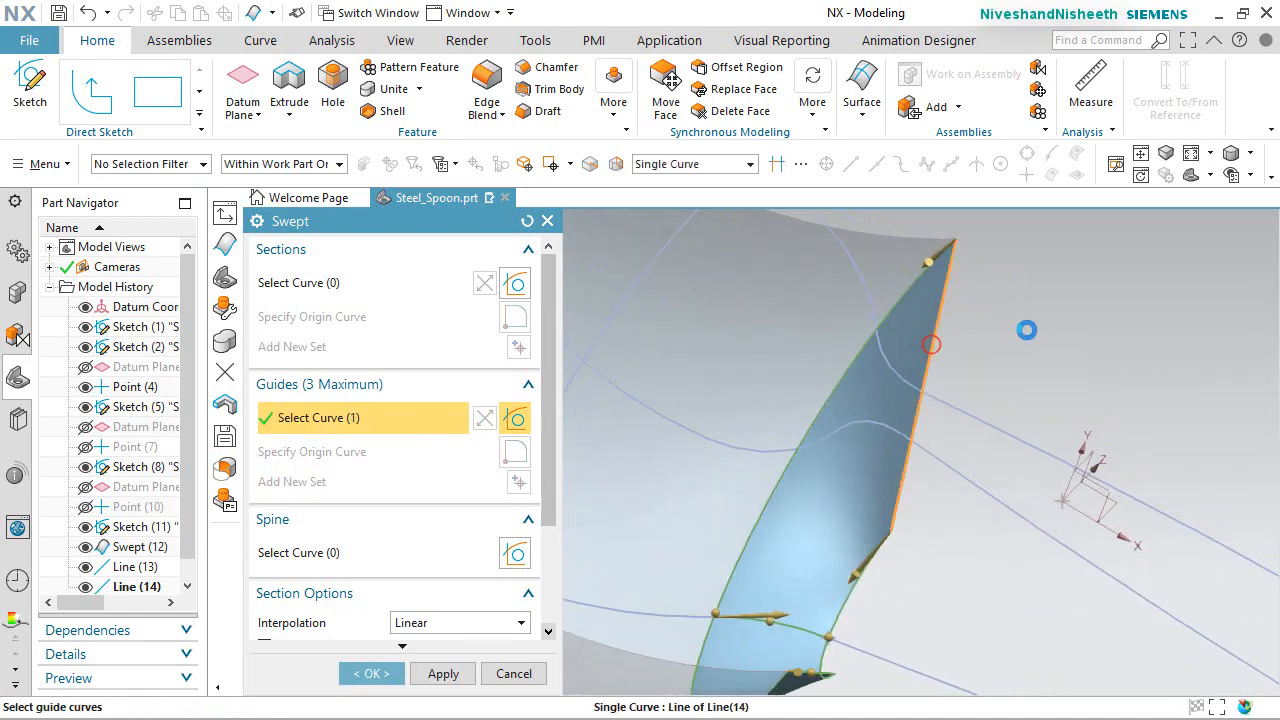
{"action": "middle_click_drag", "start_coordinate": [1008, 351], "coordinate": [946, 360]}
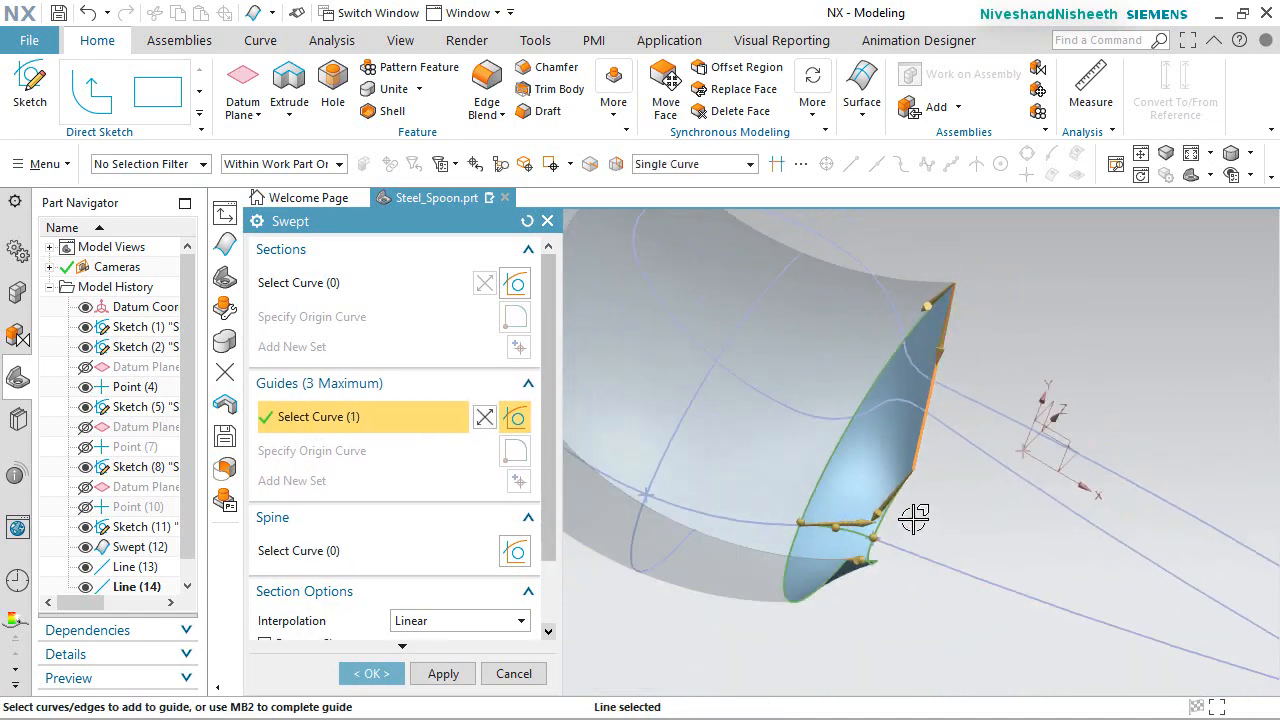
{"action": "middle_click_drag", "start_coordinate": [913, 517], "coordinate": [903, 394]}
{"action": "middle_click_drag", "start_coordinate": [941, 383], "coordinate": [786, 457]}
{"action": "left_click", "coordinate": [372, 674]}
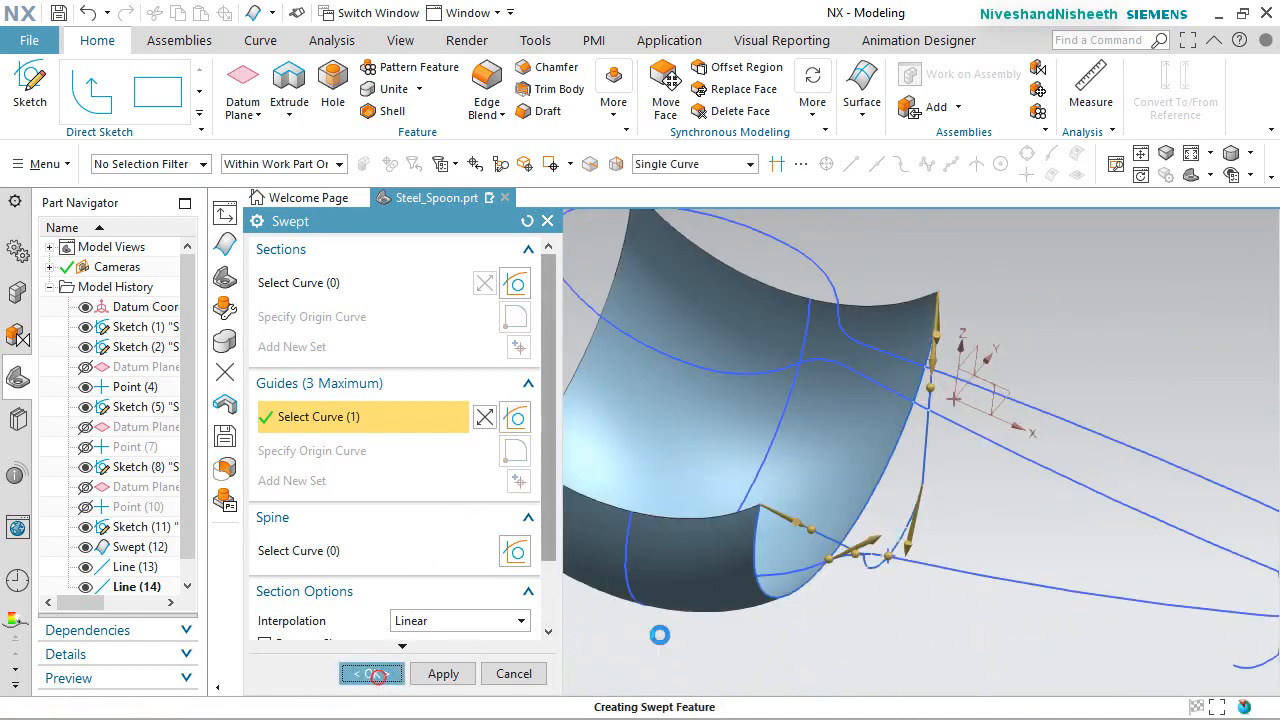
Show the model in isometric view and set the shaded views' resolution to Extra Fine in the visualization preferences.
{"action": "right_click_drag", "start_coordinate": [1070, 304], "coordinate": [1050, 304]}
{"action": "scroll", "coordinate": [857, 634], "scroll_direction": "up", "scroll_amount": 3}
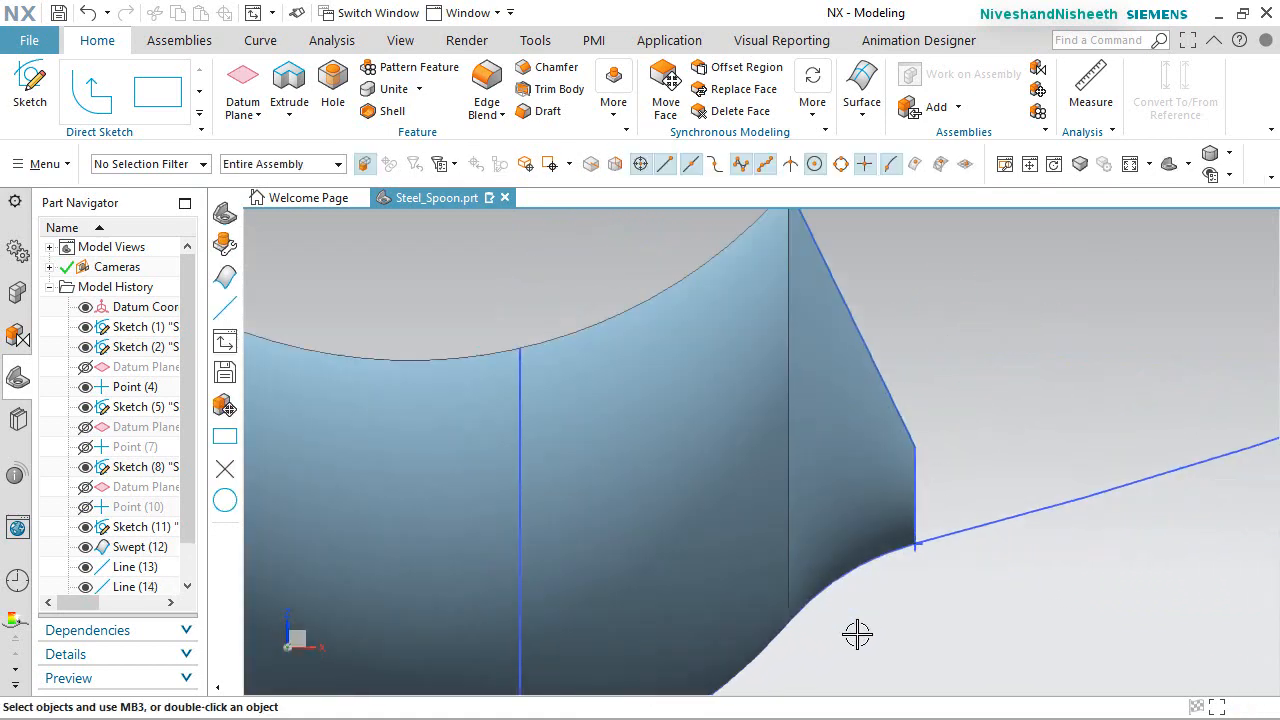
{"action": "scroll", "coordinate": [796, 396], "scroll_direction": "down", "scroll_amount": 3}
{"action": "middle_click_drag", "start_coordinate": [714, 474], "coordinate": [655, 530]}
{"action": "scroll", "coordinate": [820, 400], "scroll_direction": "up", "scroll_amount": 8}
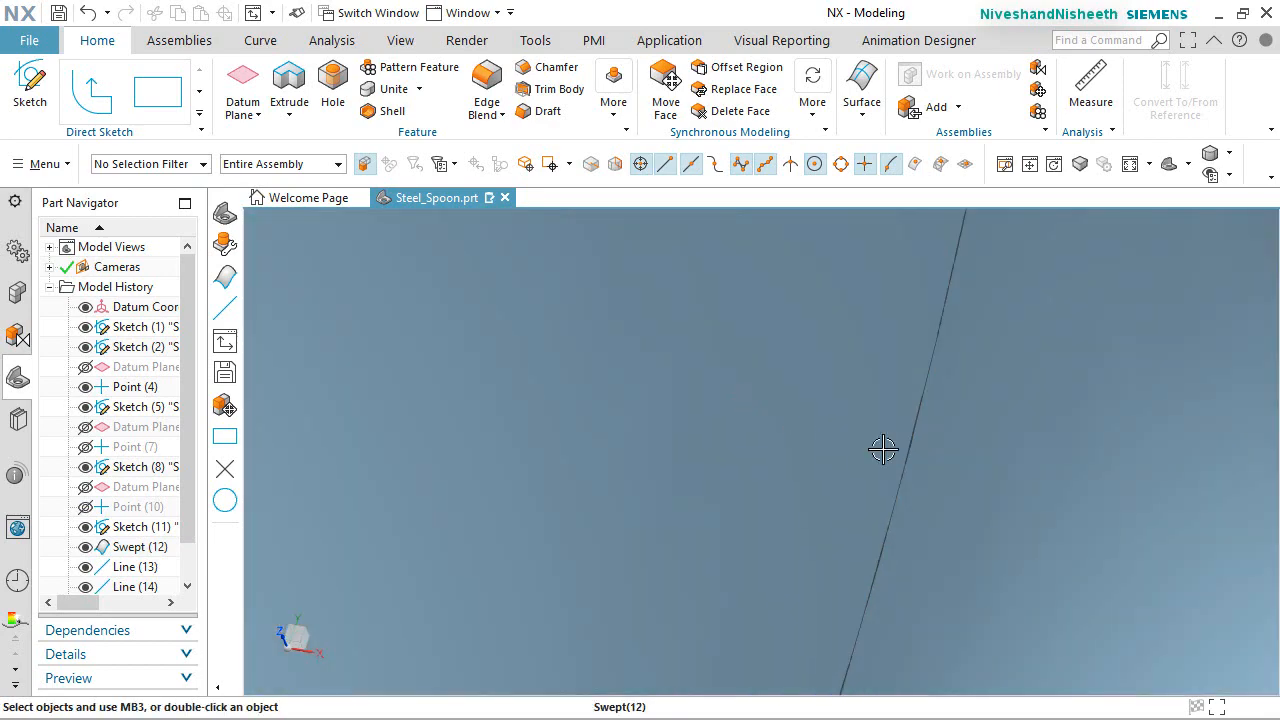
{"action": "scroll", "coordinate": [929, 418], "scroll_direction": "down", "scroll_amount": 6}
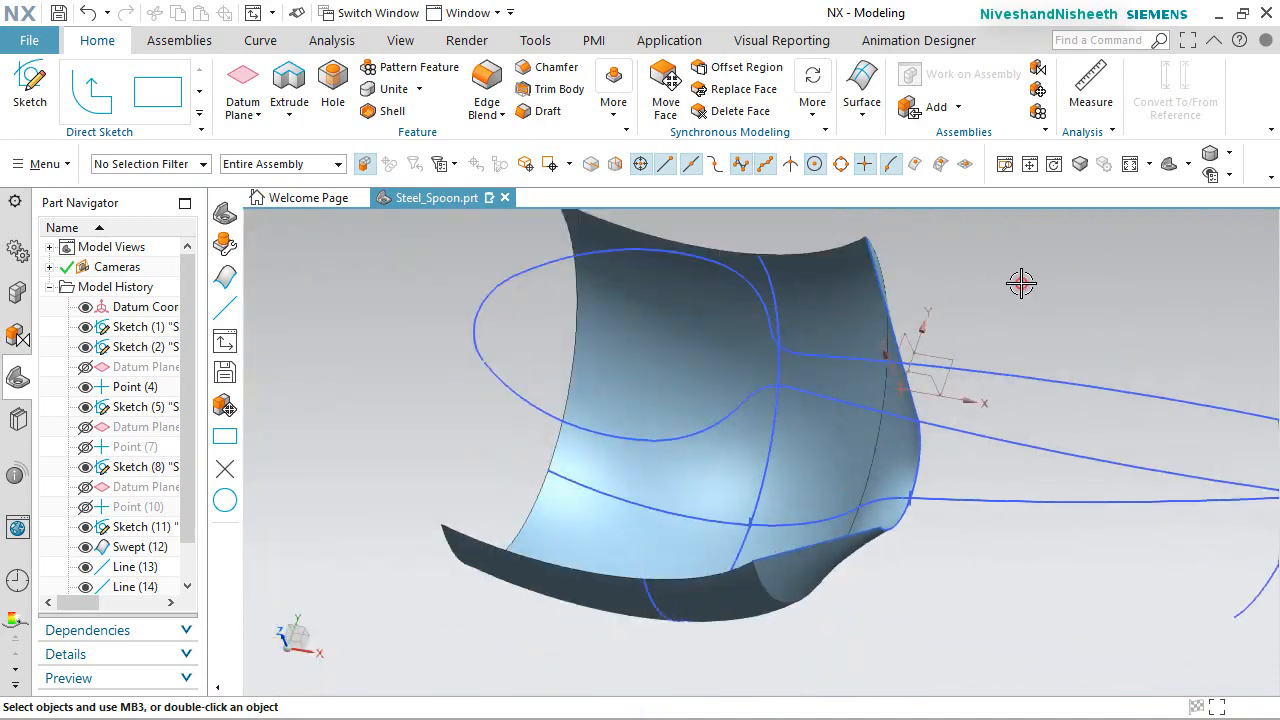
{"action": "key", "text": "End"}
{"action": "left_click", "coordinate": [38, 40]}
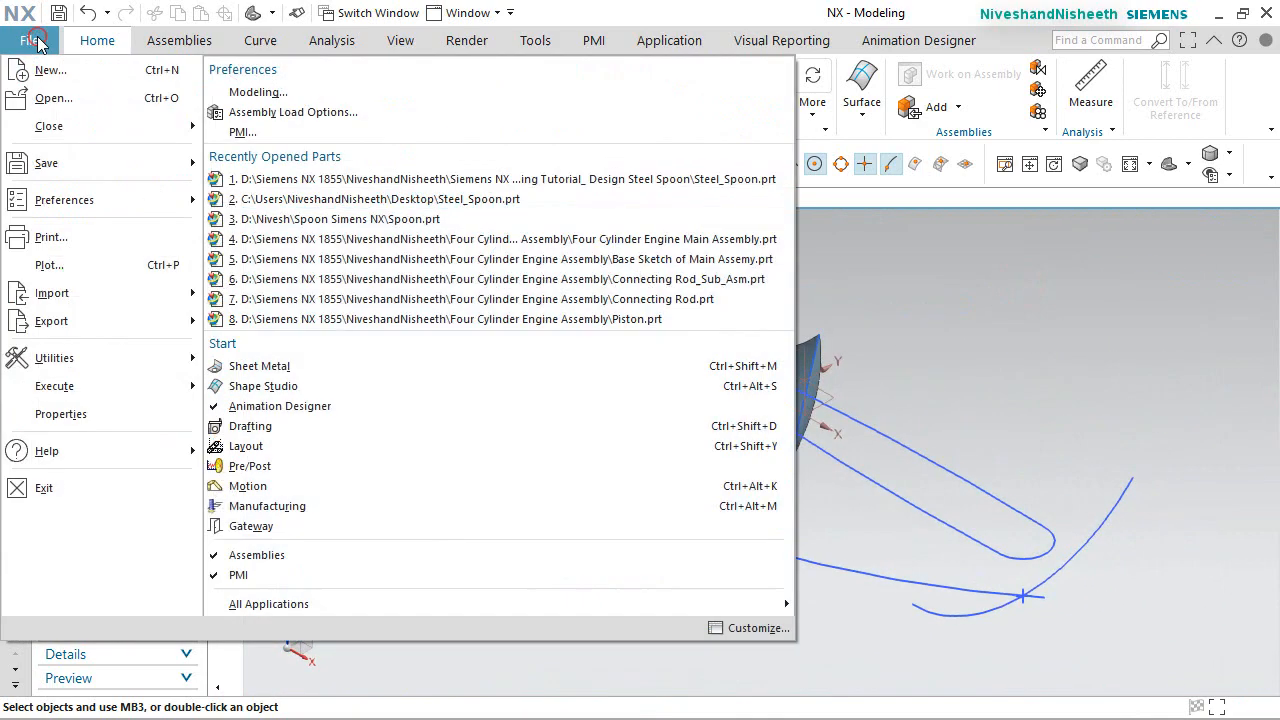
{"action": "left_click", "coordinate": [110, 200]}
{"action": "left_click", "coordinate": [296, 334]}
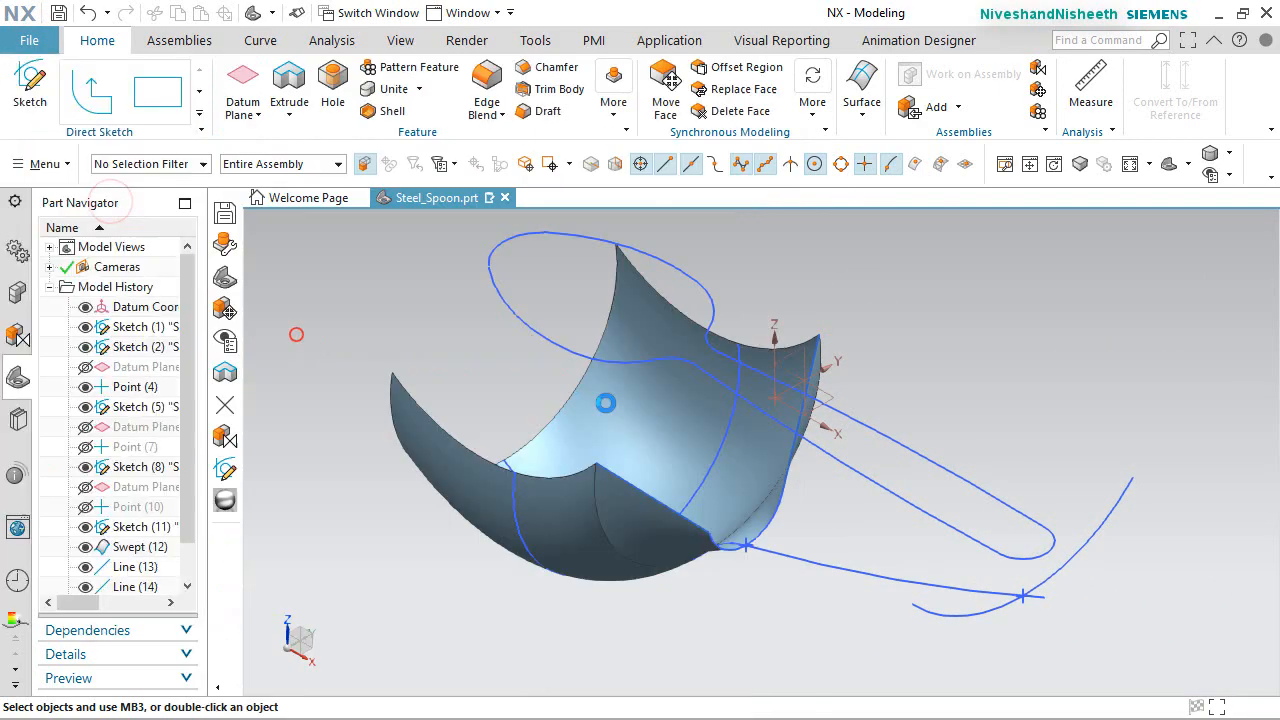
{"action": "left_click", "coordinate": [749, 582]}
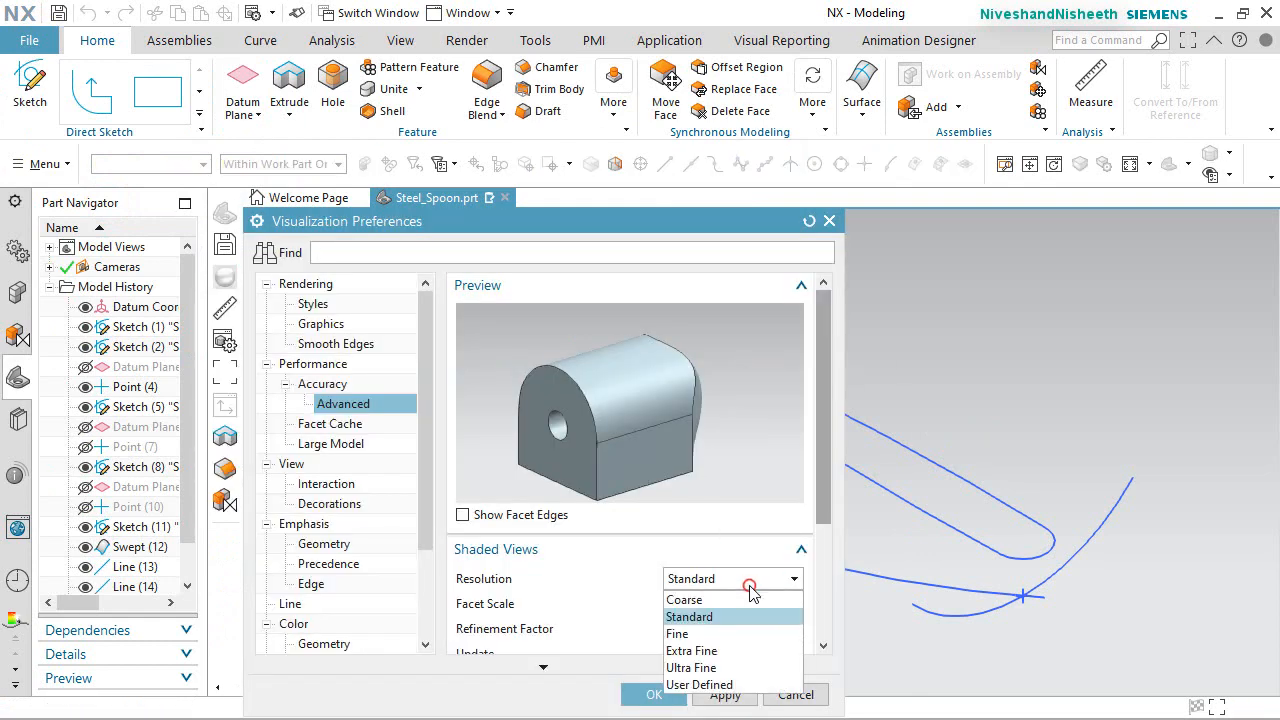
{"action": "left_click", "coordinate": [705, 648]}
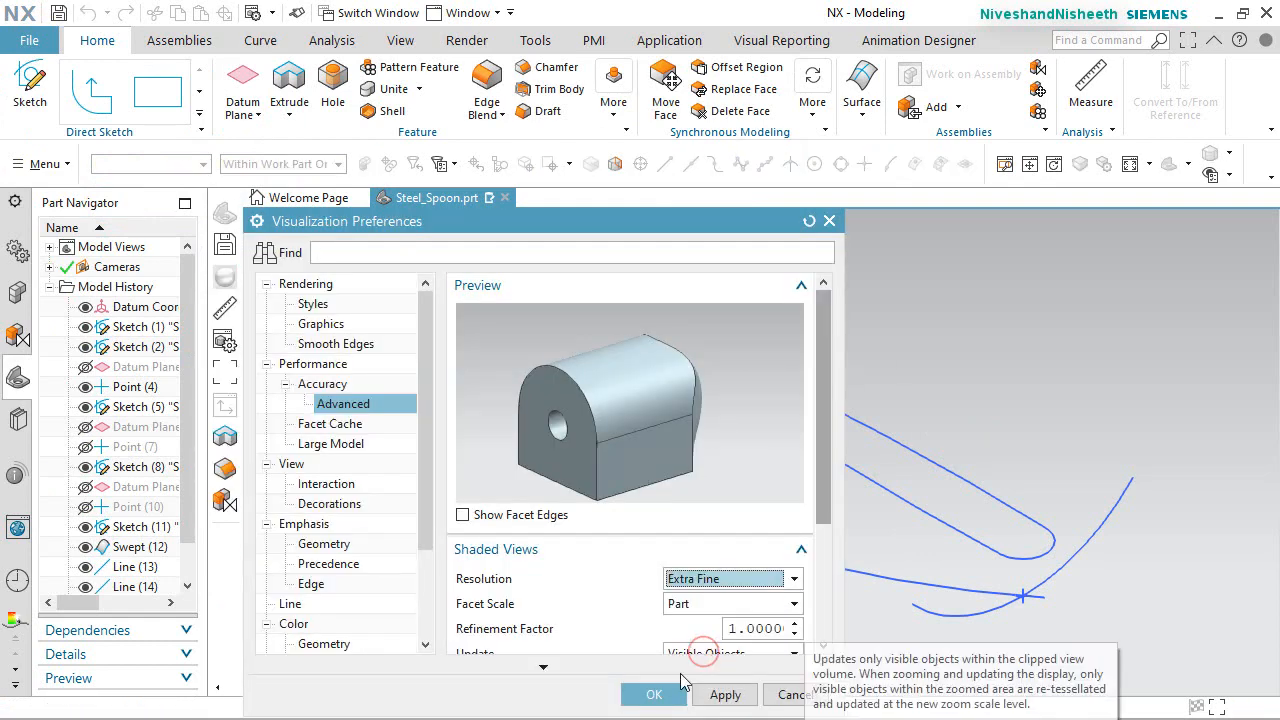
{"action": "left_click", "coordinate": [654, 694]}
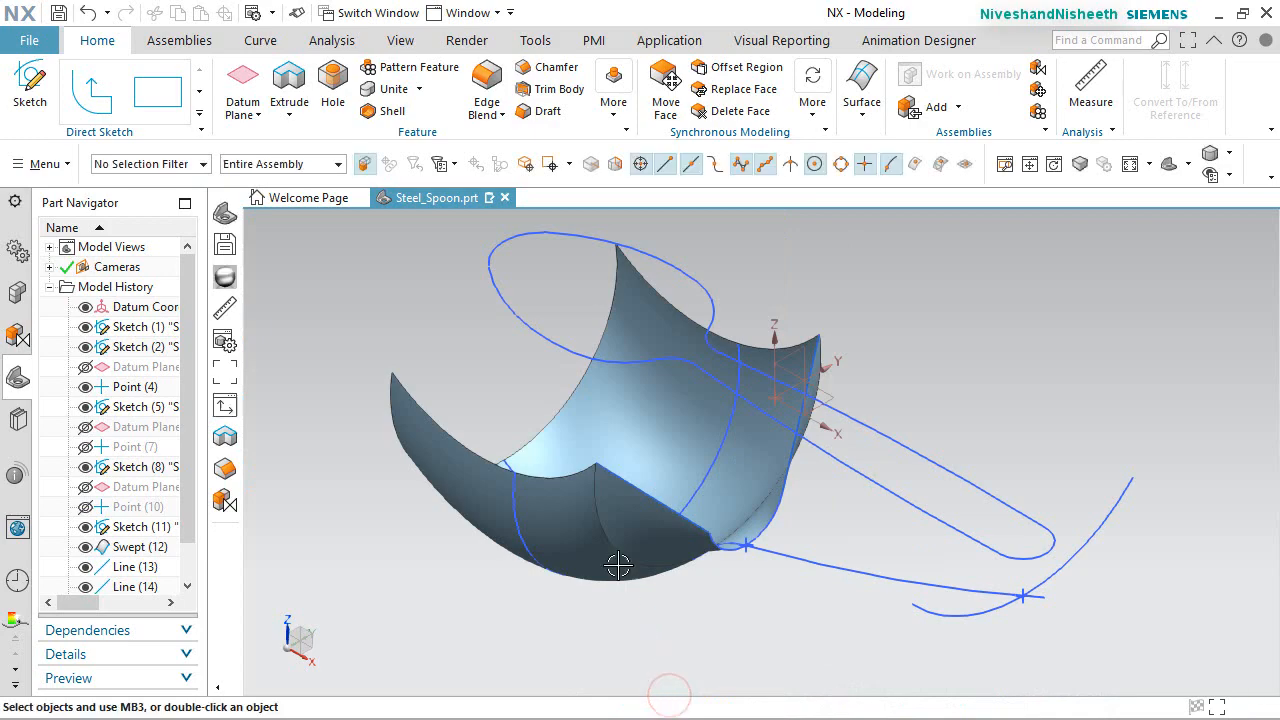
Check the refined shading at the bowl-to-neck transition, restore the isometric view, and save the part.
{"action": "scroll", "coordinate": [597, 531], "scroll_direction": "up", "scroll_amount": 5}
{"action": "middle_click_drag", "start_coordinate": [609, 500], "coordinate": [546, 434]}
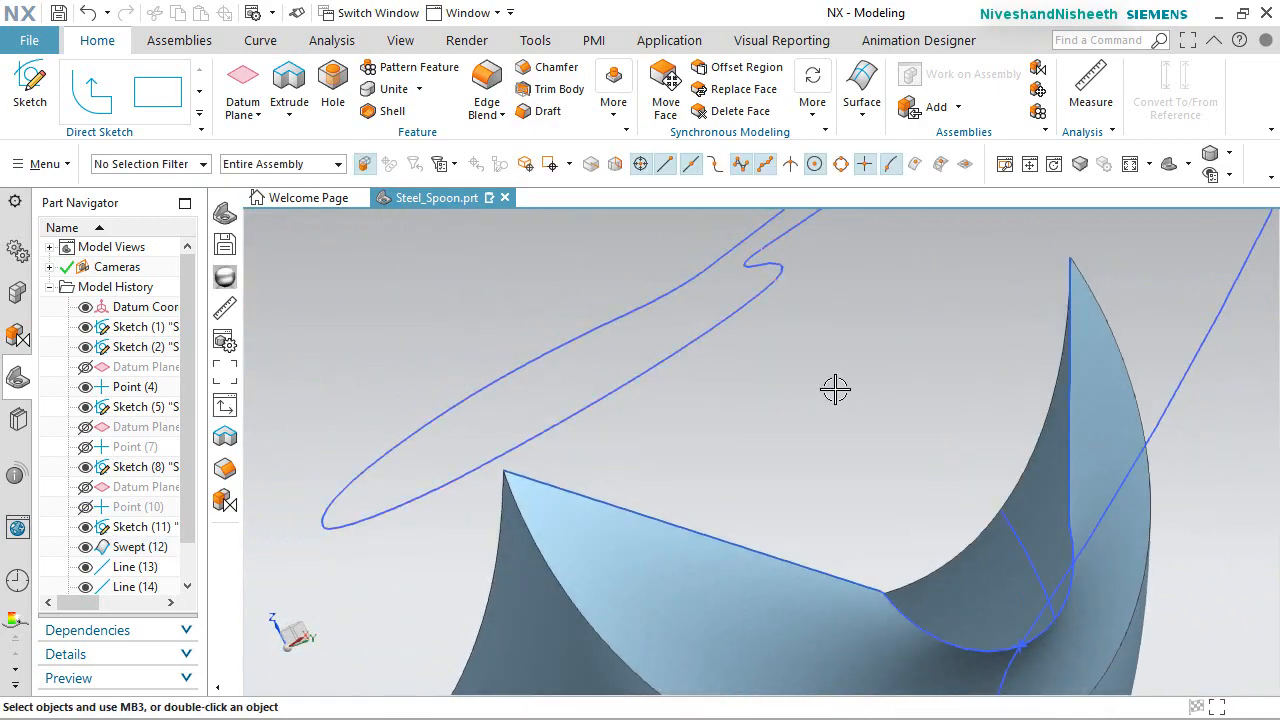
{"action": "key", "text": "End"}
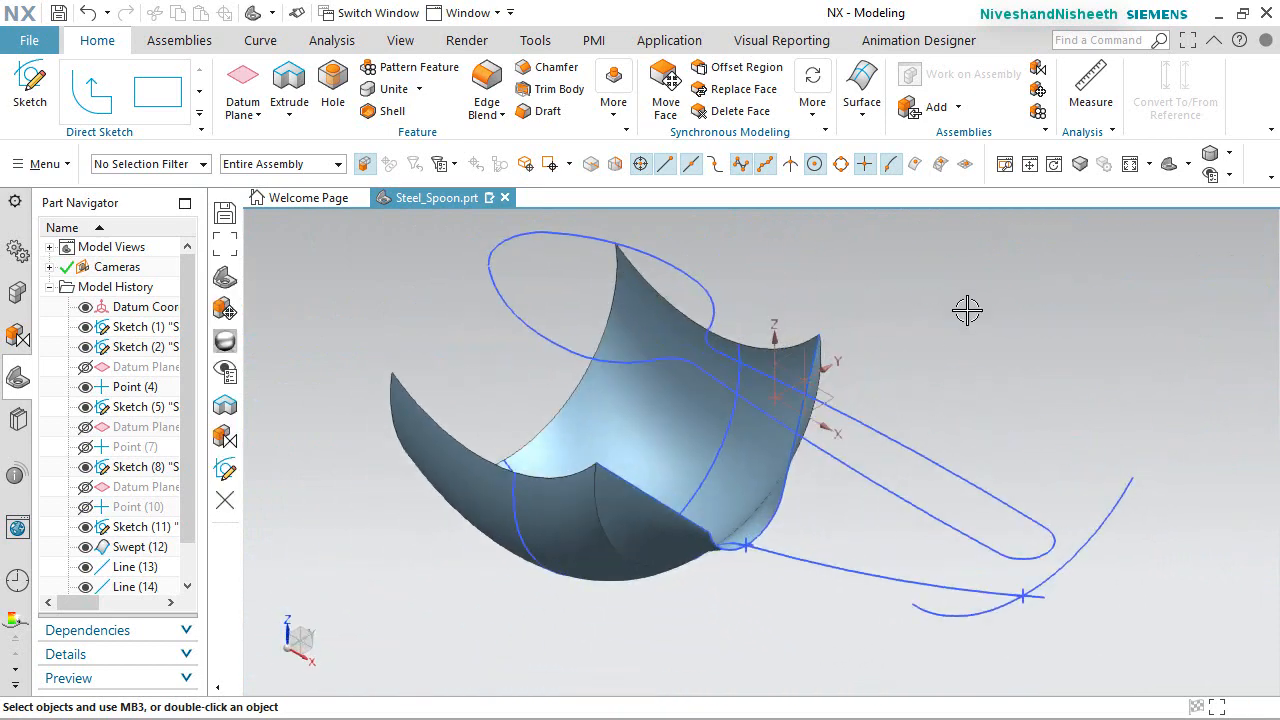
{"action": "key", "text": "ctrl+s"}
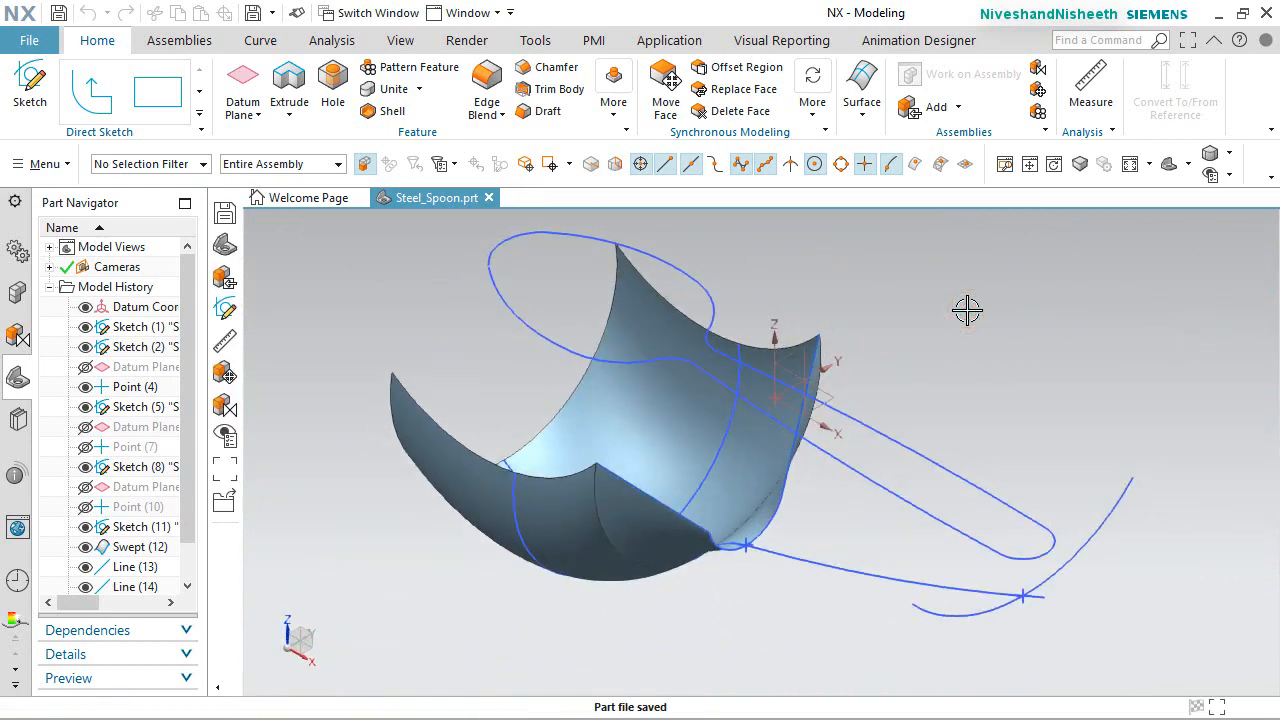
Identify the transition sweep in the model history and hide the two connecting lines.
{"action": "scroll", "coordinate": [170, 480], "scroll_direction": "down", "scroll_amount": 2}
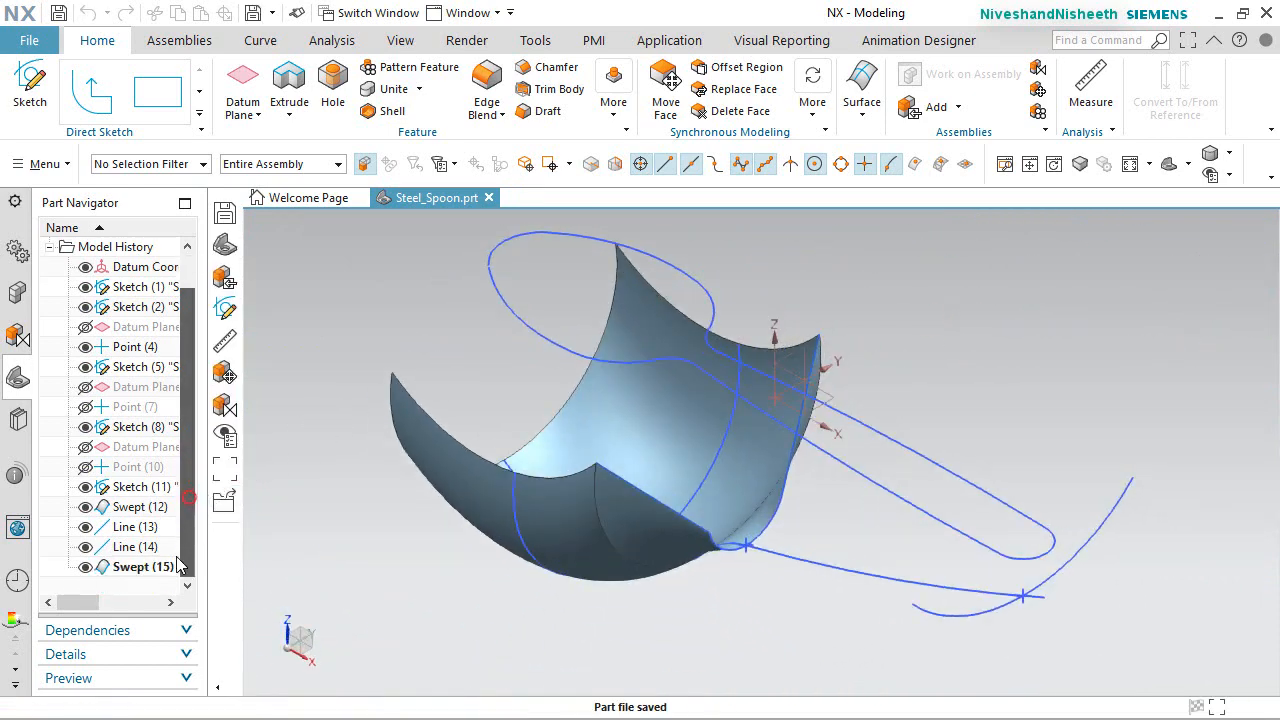
{"action": "left_click", "coordinate": [145, 570]}
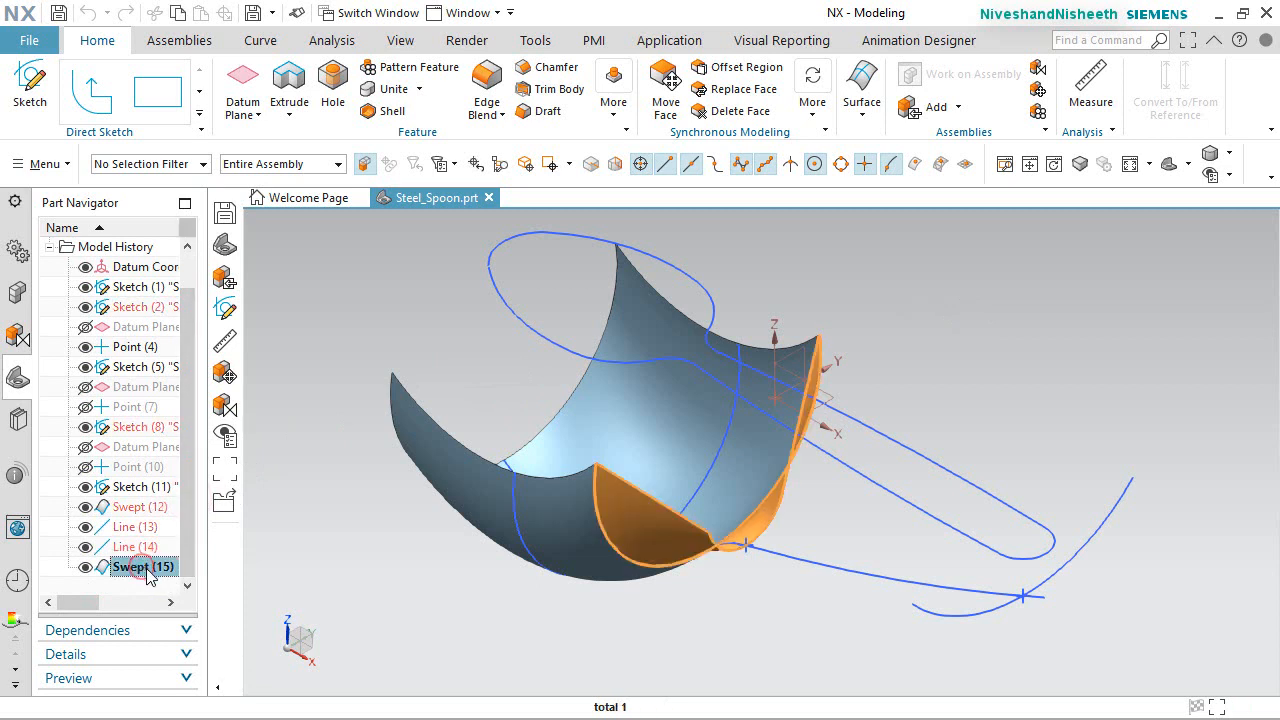
{"action": "key", "text": "Escape"}
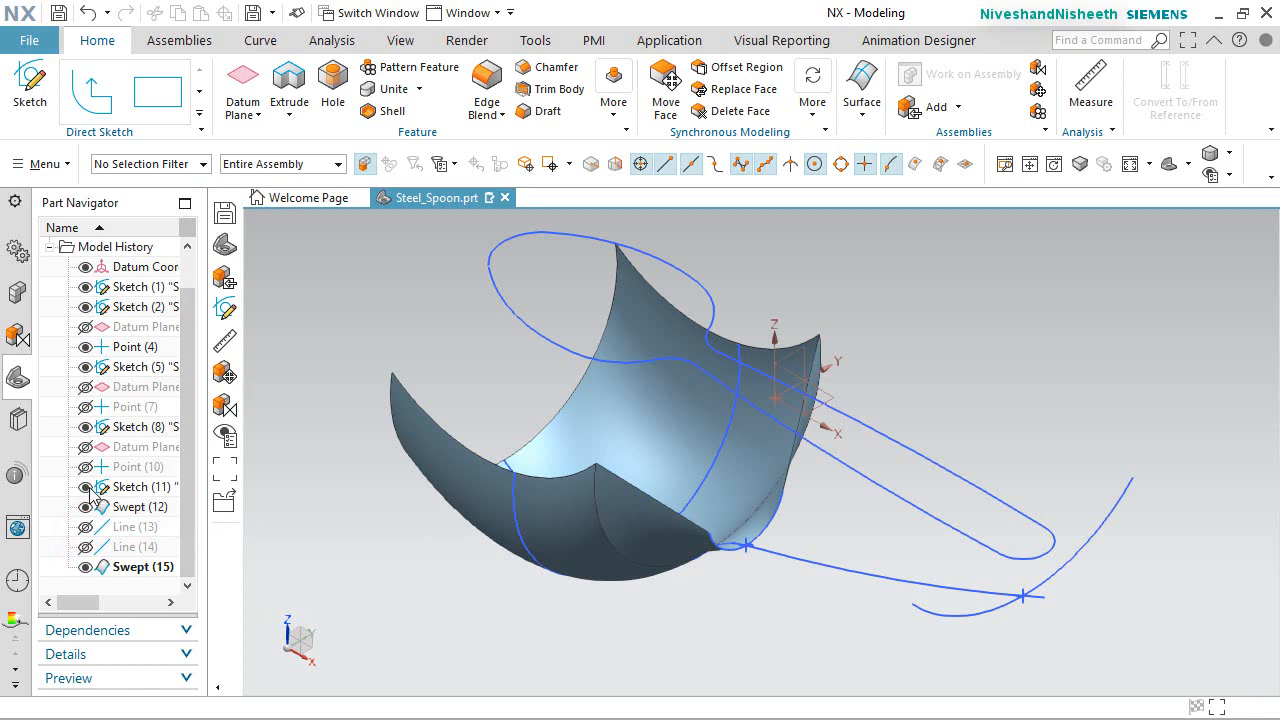
Create a line from the near upper end of the neck arc to the matching end of the handle's end arc.
{"action": "left_click", "coordinate": [311, 341]}
{"action": "middle_click_drag", "start_coordinate": [858, 621], "coordinate": [935, 592]}
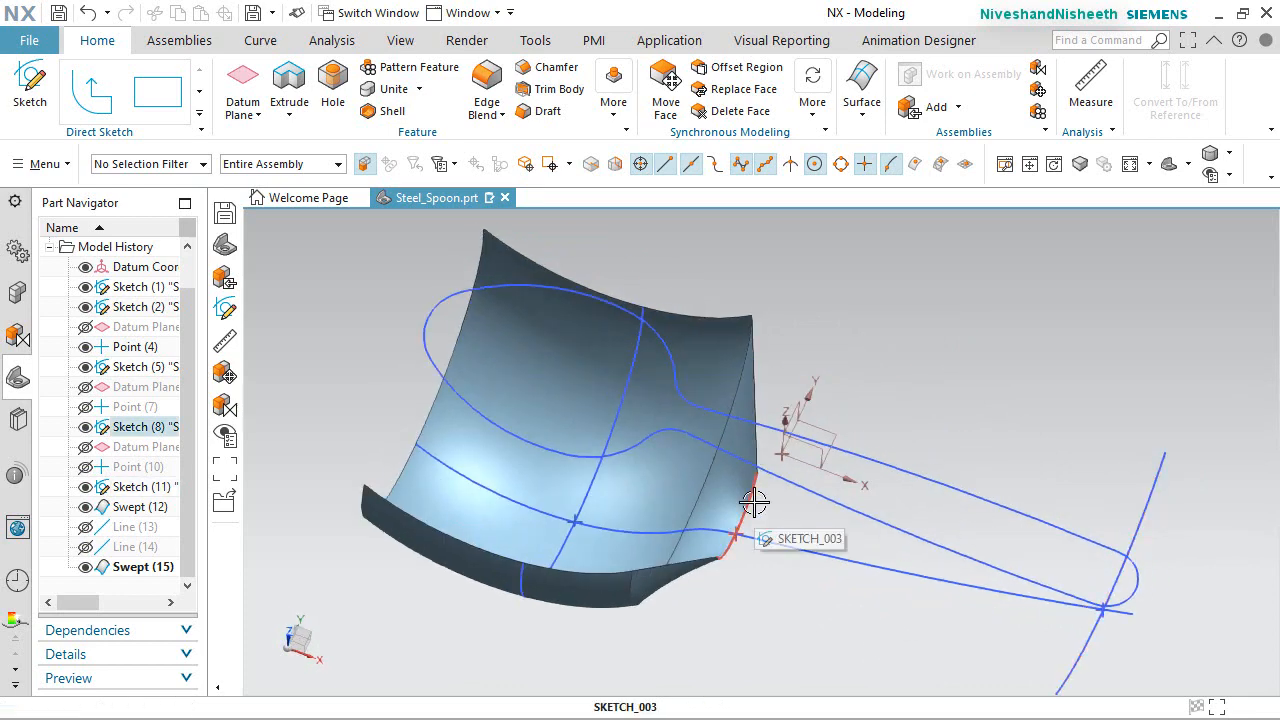
{"action": "scroll", "coordinate": [778, 381], "scroll_direction": "up", "scroll_amount": 1}
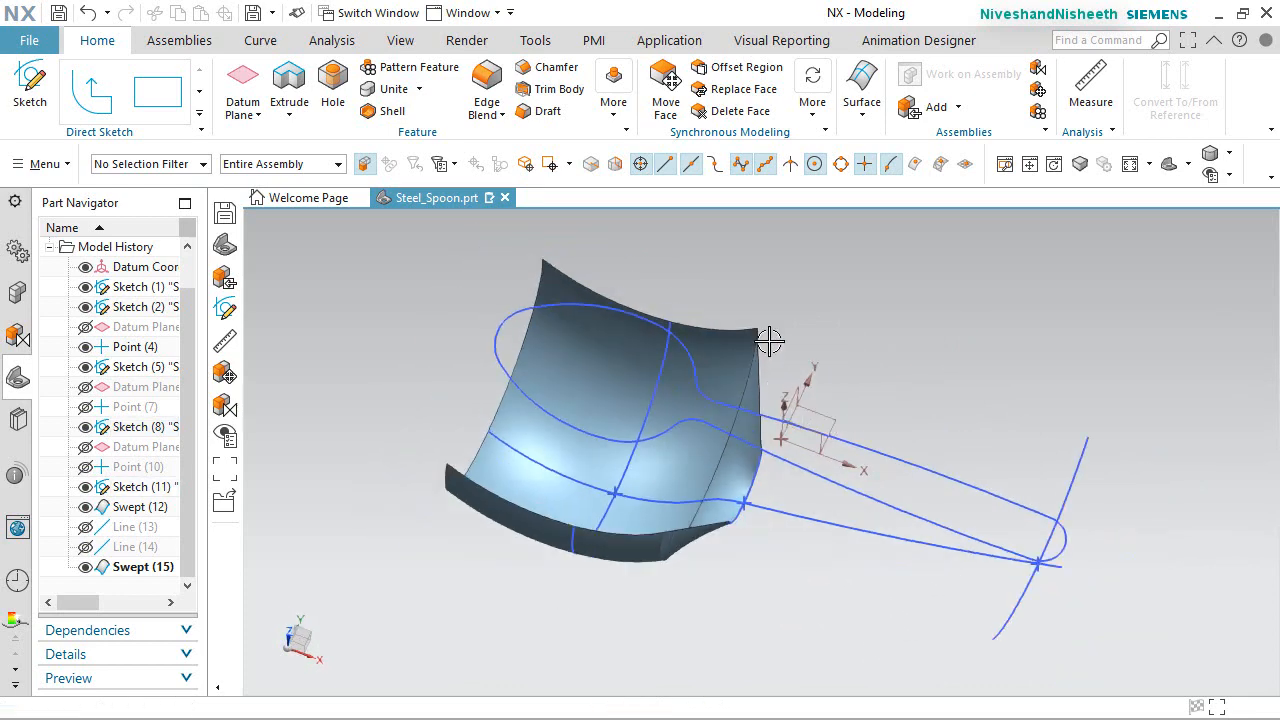
{"action": "left_click", "coordinate": [261, 44]}
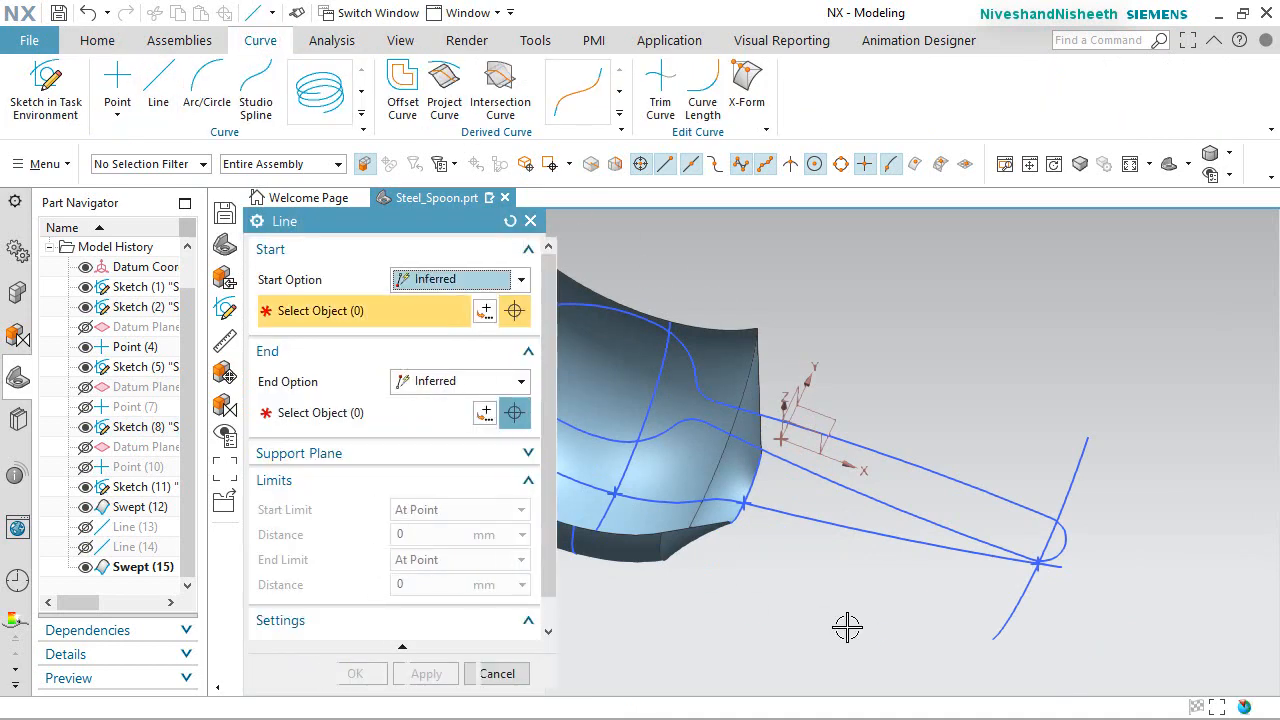
{"action": "scroll", "coordinate": [834, 620], "scroll_direction": "down", "scroll_amount": 3}
{"action": "middle_click_drag", "start_coordinate": [730, 543], "coordinate": [711, 500]}
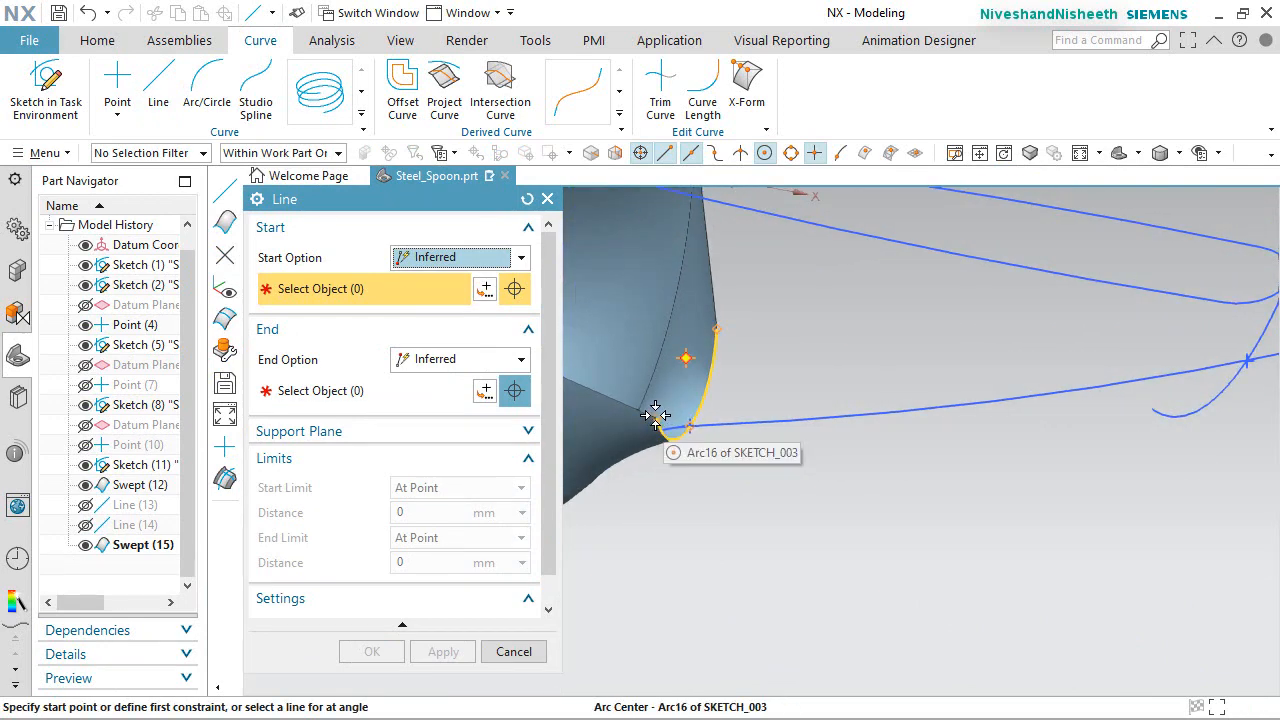
{"action": "scroll", "coordinate": [652, 410], "scroll_direction": "down", "scroll_amount": 3}
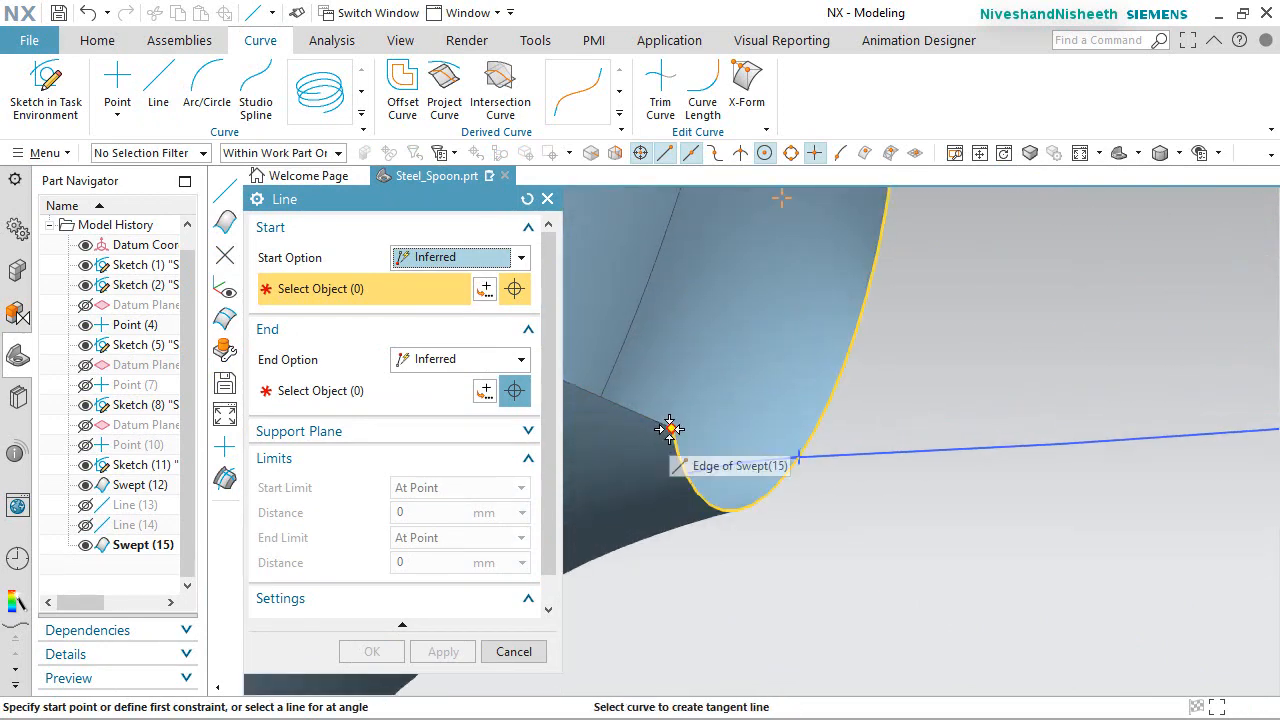
{"action": "left_click", "coordinate": [672, 425]}
{"action": "scroll", "coordinate": [887, 512], "scroll_direction": "up", "scroll_amount": 3}
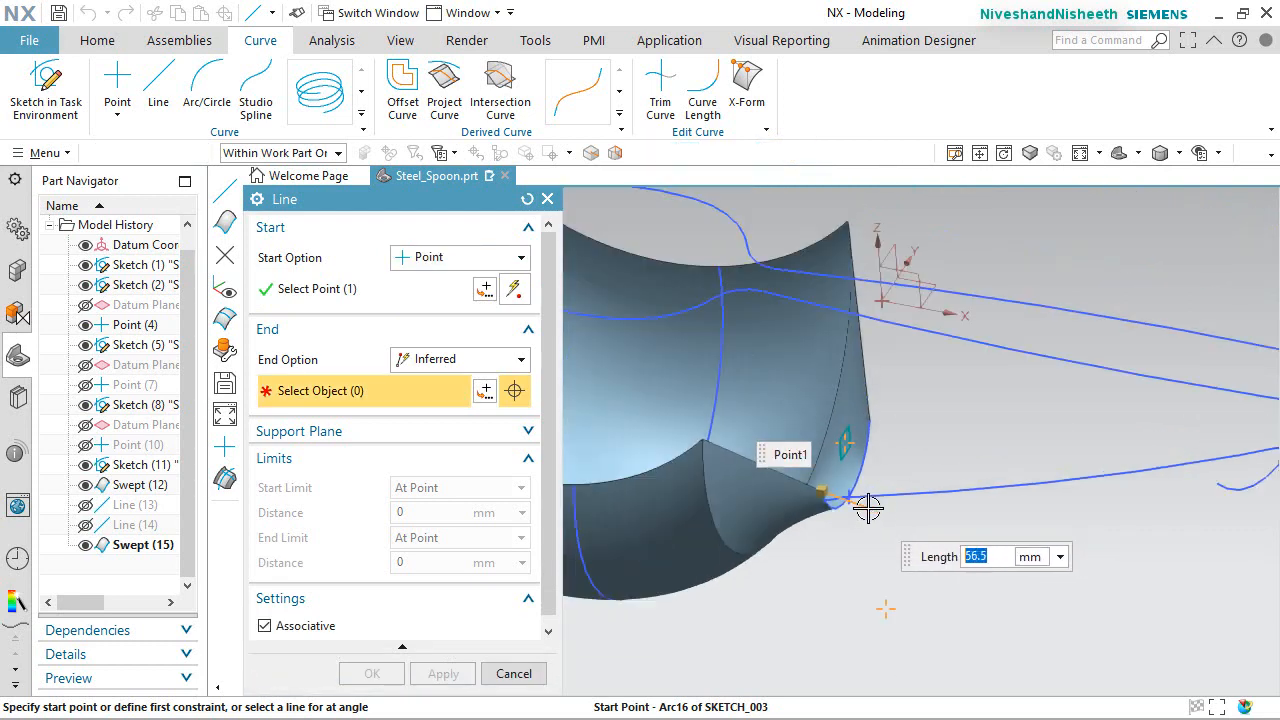
{"action": "scroll", "coordinate": [1030, 523], "scroll_direction": "down", "scroll_amount": 5}
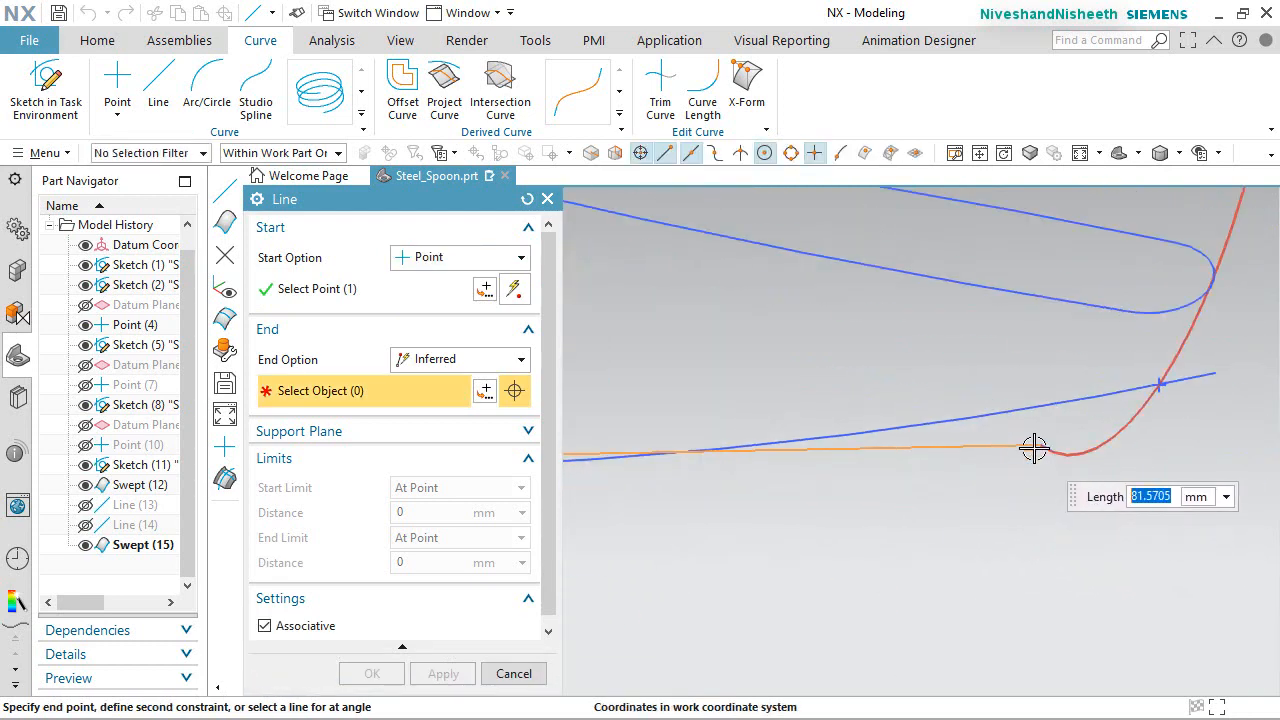
{"action": "left_click", "coordinate": [1038, 445]}
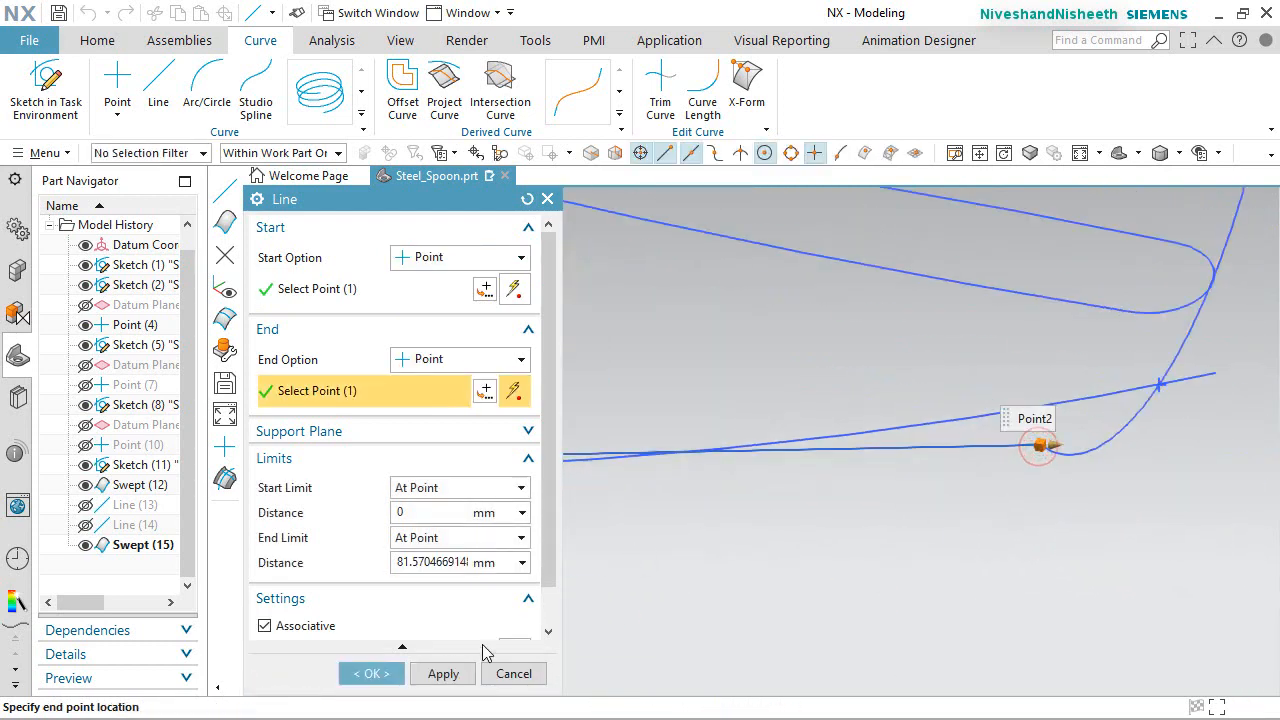
{"action": "left_click", "coordinate": [445, 673]}
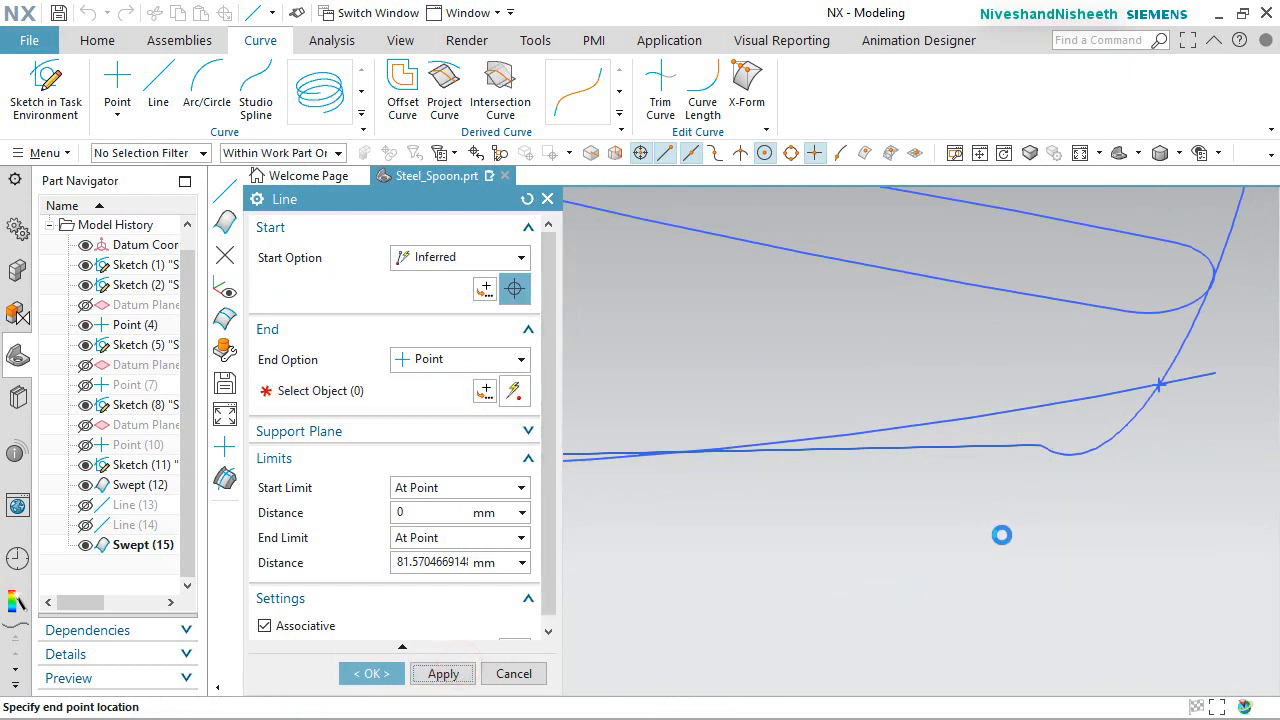
Create a second line joining the far upper end of the neck arc to the far end of the handle's end arc.
{"action": "scroll", "coordinate": [1001, 537], "scroll_direction": "up", "scroll_amount": 4}
{"action": "scroll", "coordinate": [855, 315], "scroll_direction": "down", "scroll_amount": 2}
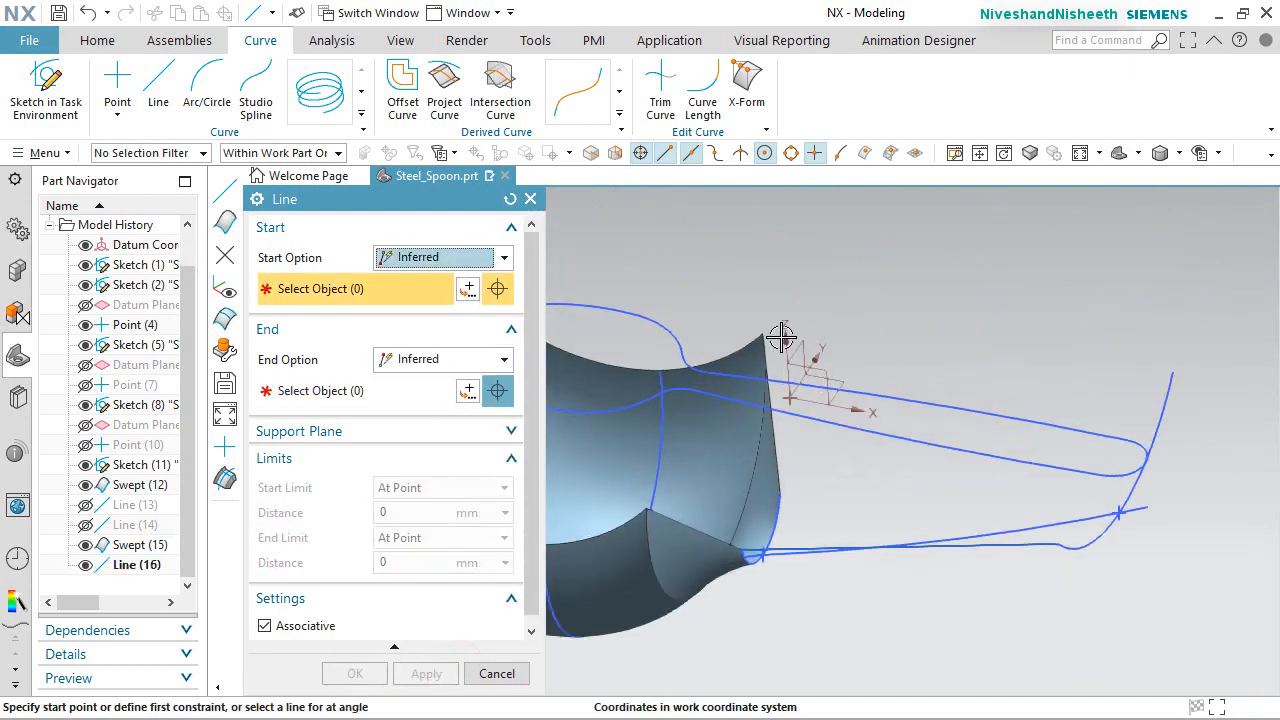
{"action": "mouse_move", "coordinate": [861, 502]}
{"action": "middle_mouse_down"}
{"action": "mouse_move", "coordinate": [874, 520]}
{"action": "mouse_move", "coordinate": [871, 510]}
{"action": "middle_mouse_up"}
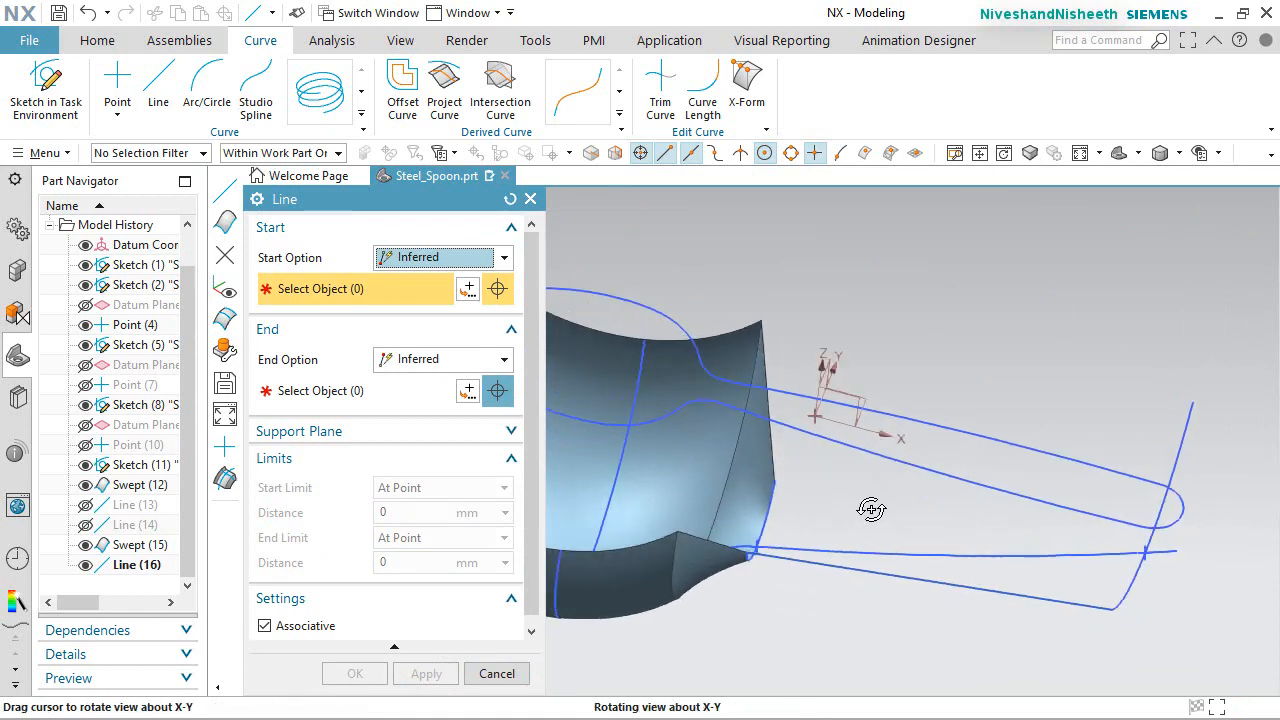
{"action": "left_click", "coordinate": [776, 484]}
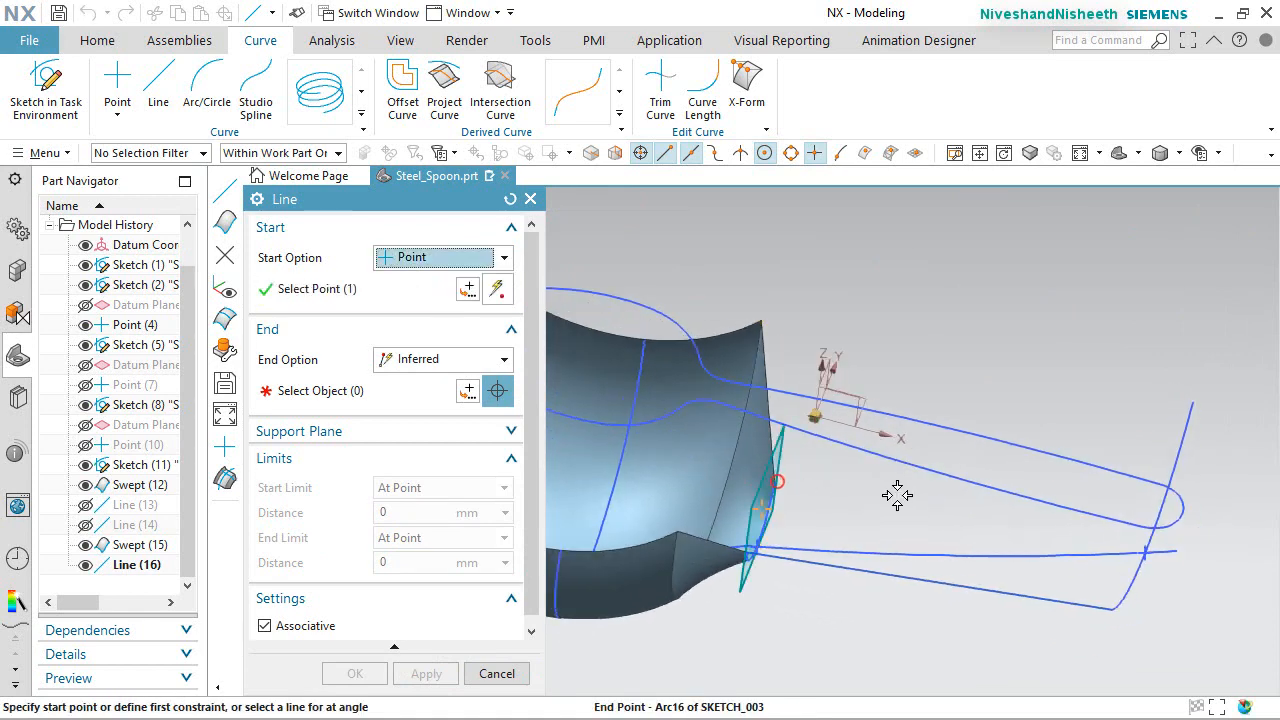
{"action": "middle_click_drag", "start_coordinate": [1137, 429], "coordinate": [1157, 400]}
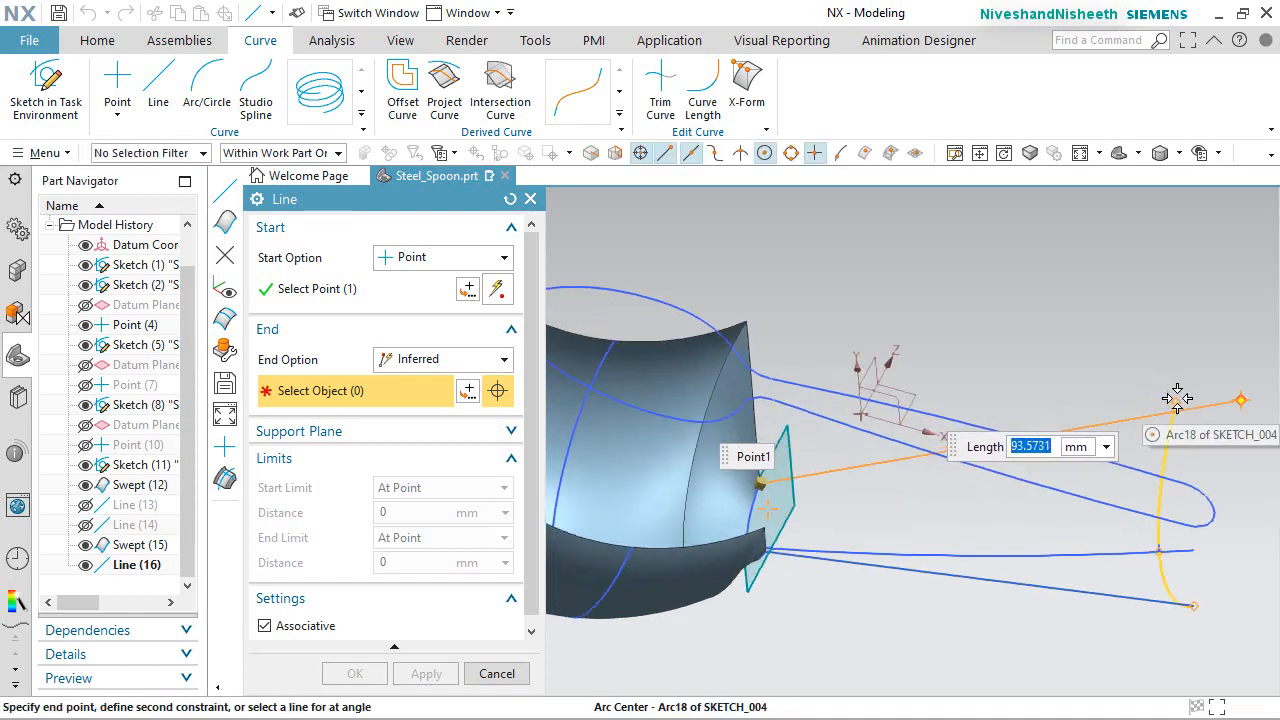
{"action": "scroll", "coordinate": [1177, 398], "scroll_direction": "up", "scroll_amount": 3}
{"action": "scroll", "coordinate": [1074, 381], "scroll_direction": "down", "scroll_amount": 3}
{"action": "scroll", "coordinate": [1151, 387], "scroll_direction": "up", "scroll_amount": 6}
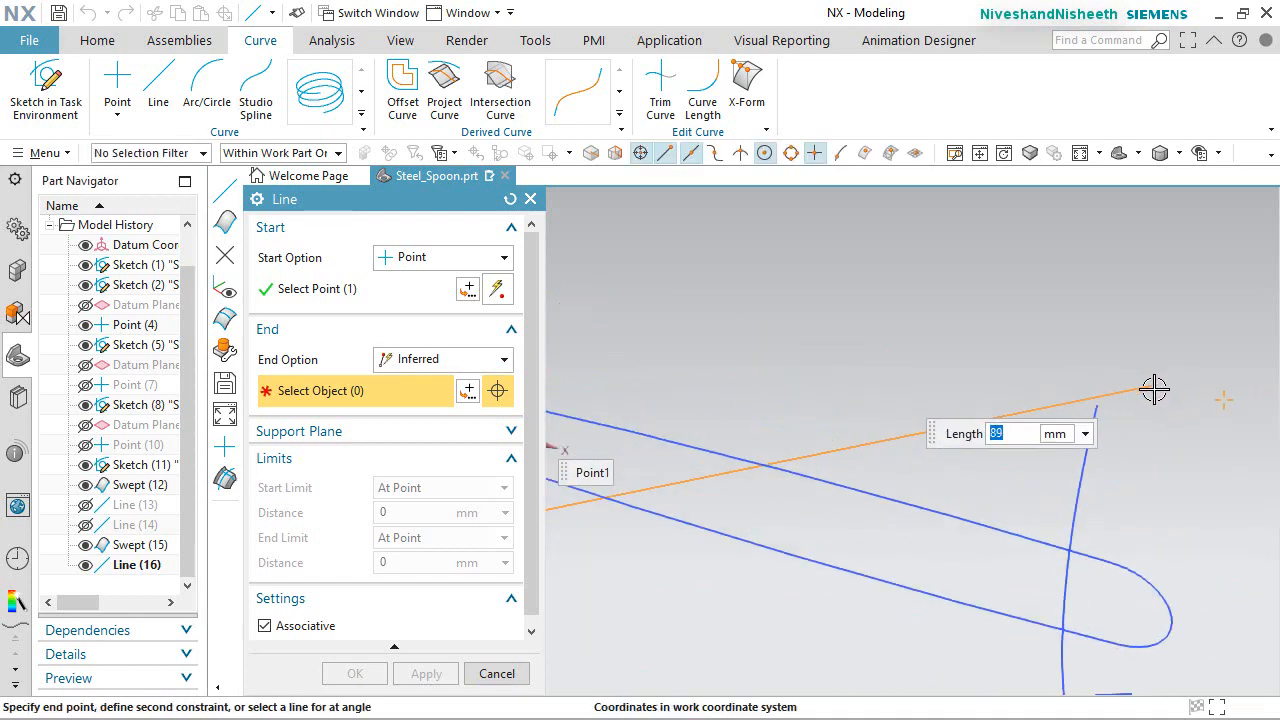
{"action": "left_click", "coordinate": [1046, 412]}
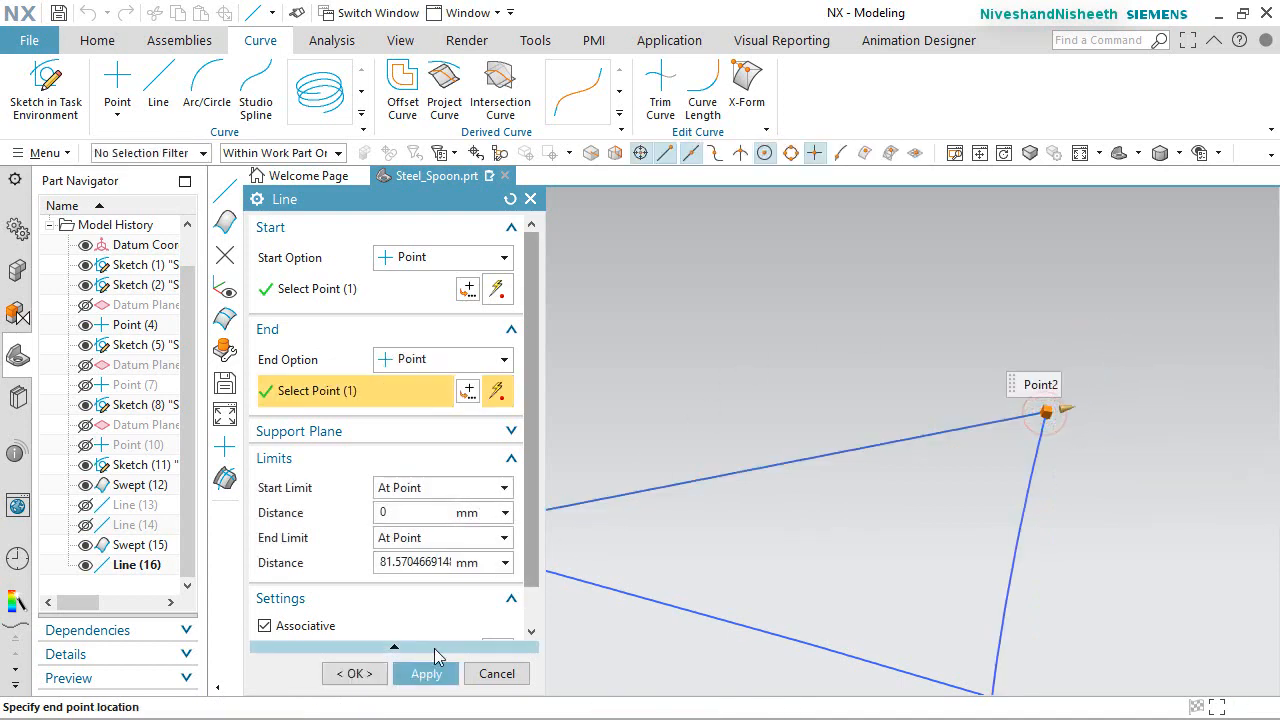
{"action": "left_click", "coordinate": [352, 673]}
Hide the spoon outline sketch, Sketch (1), and show the model in isometric view.
{"action": "scroll", "coordinate": [886, 306], "scroll_direction": "down", "scroll_amount": 5}
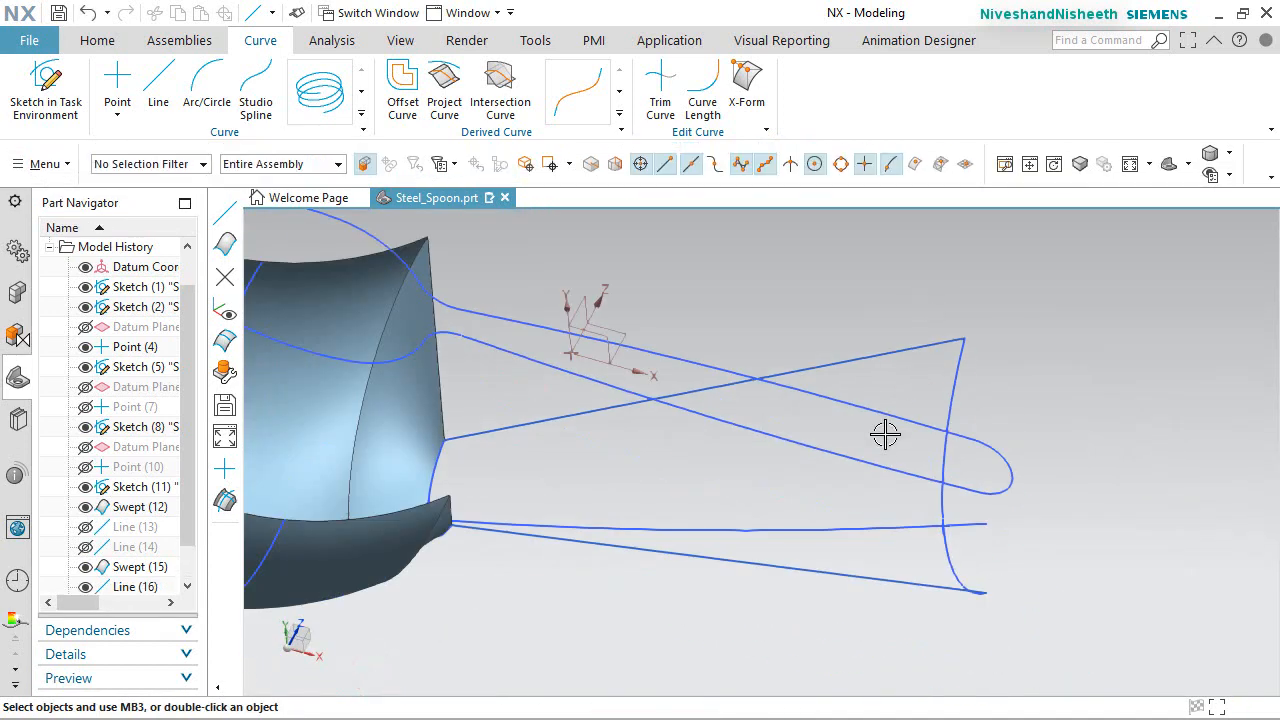
{"action": "middle_click_drag", "start_coordinate": [886, 434], "coordinate": [903, 394]}
{"action": "scroll", "coordinate": [739, 406], "scroll_direction": "down", "scroll_amount": 3}
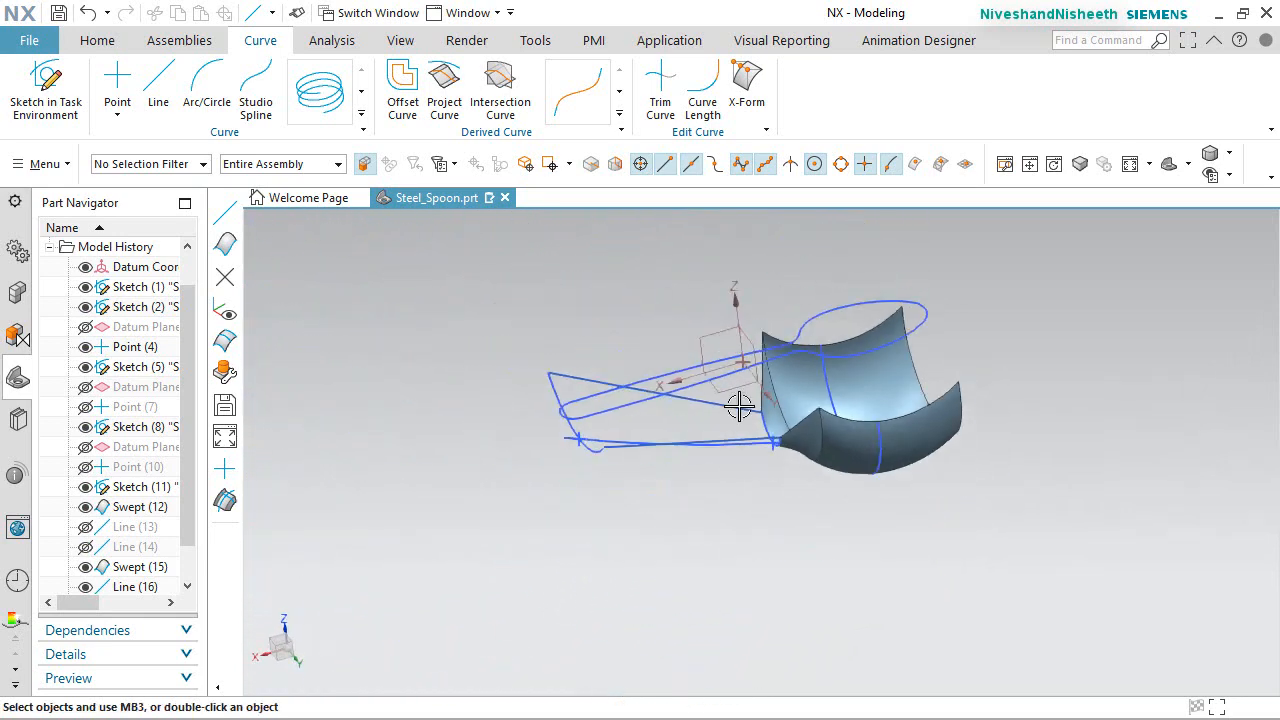
{"action": "middle_click_drag", "start_coordinate": [739, 406], "coordinate": [781, 480]}
{"action": "left_click", "coordinate": [86, 287]}
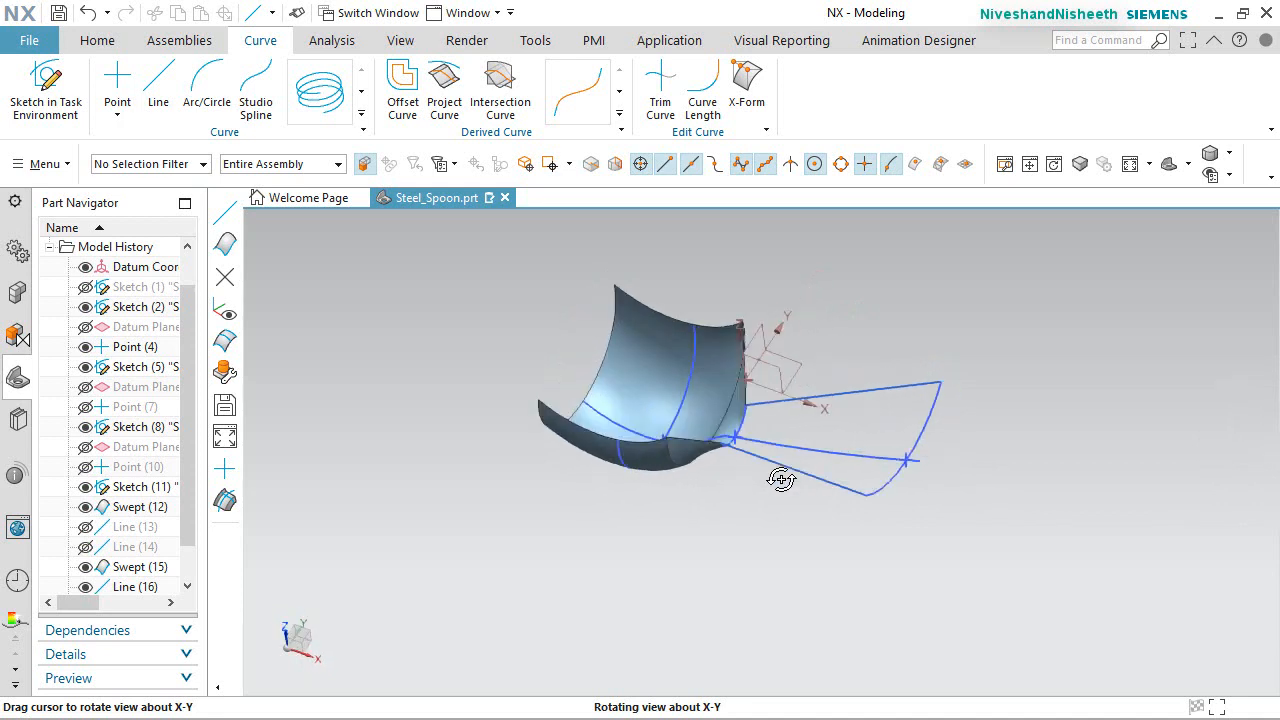
{"action": "left_click", "coordinate": [823, 531]}
{"action": "key", "text": "End"}
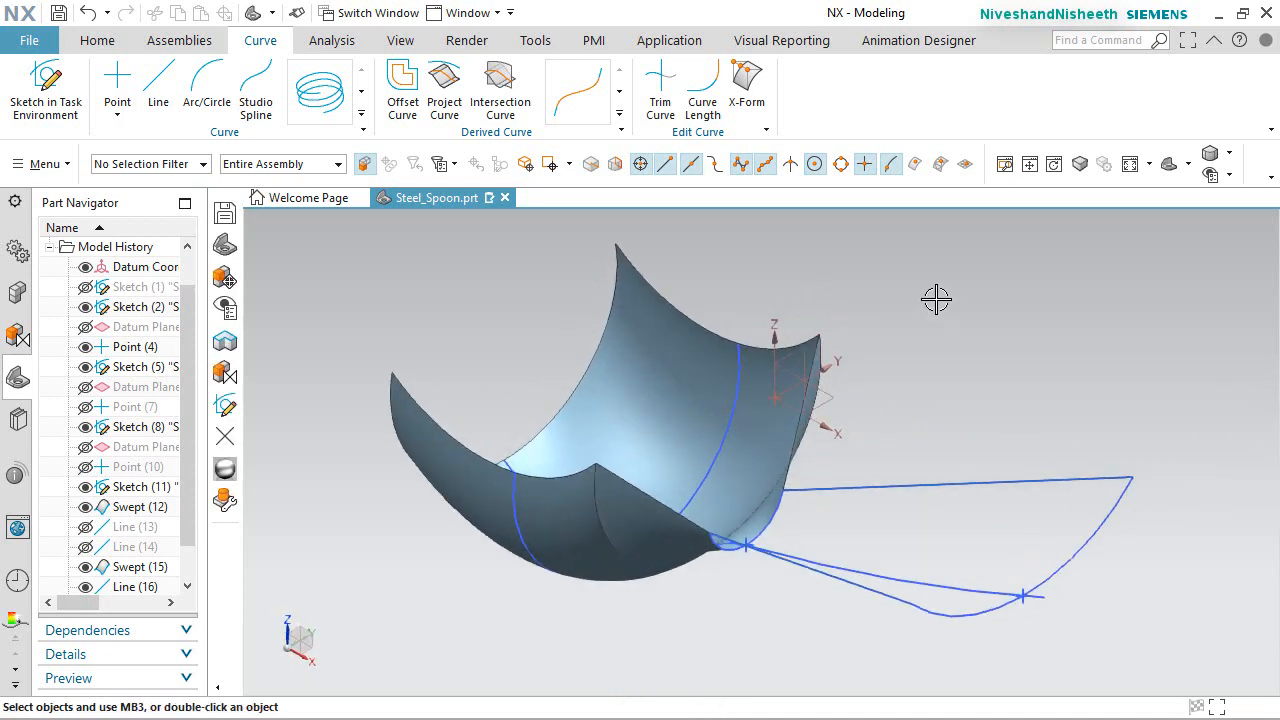
Start a Swept surface with the neck arc and the handle's end arc as its two sections.
{"action": "left_click", "coordinate": [936, 299]}
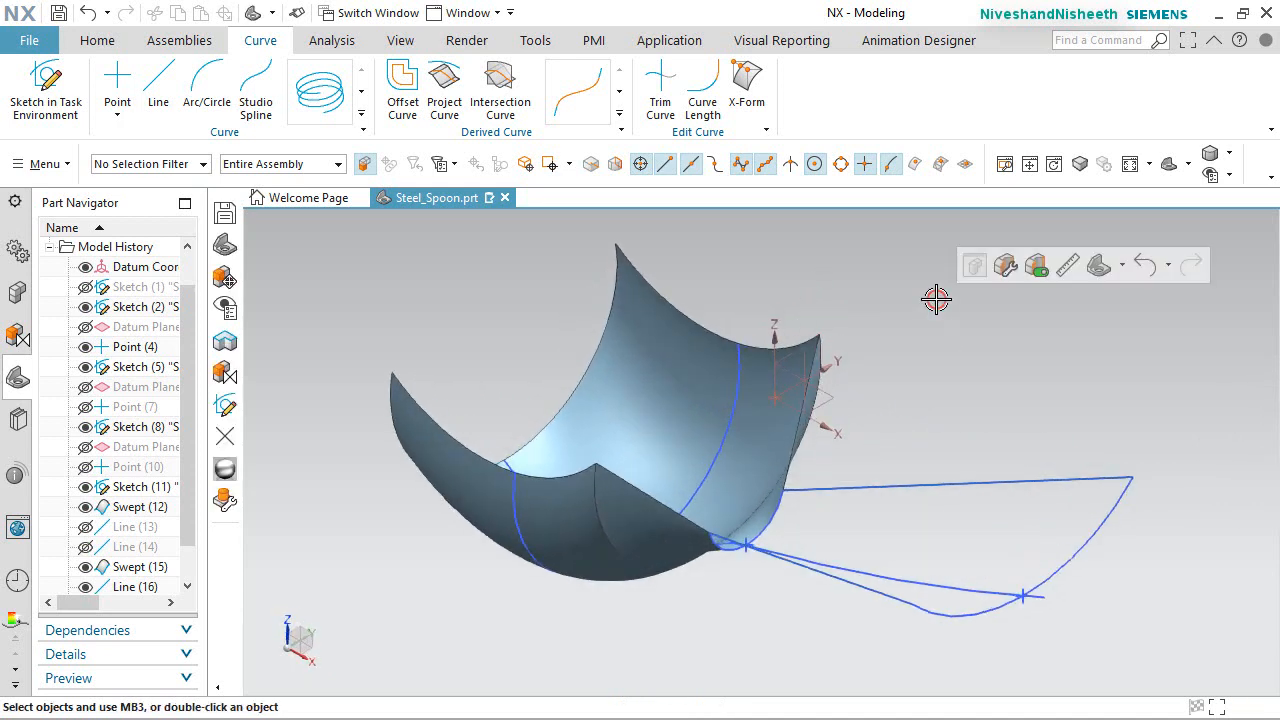
{"action": "left_click", "coordinate": [1122, 266]}
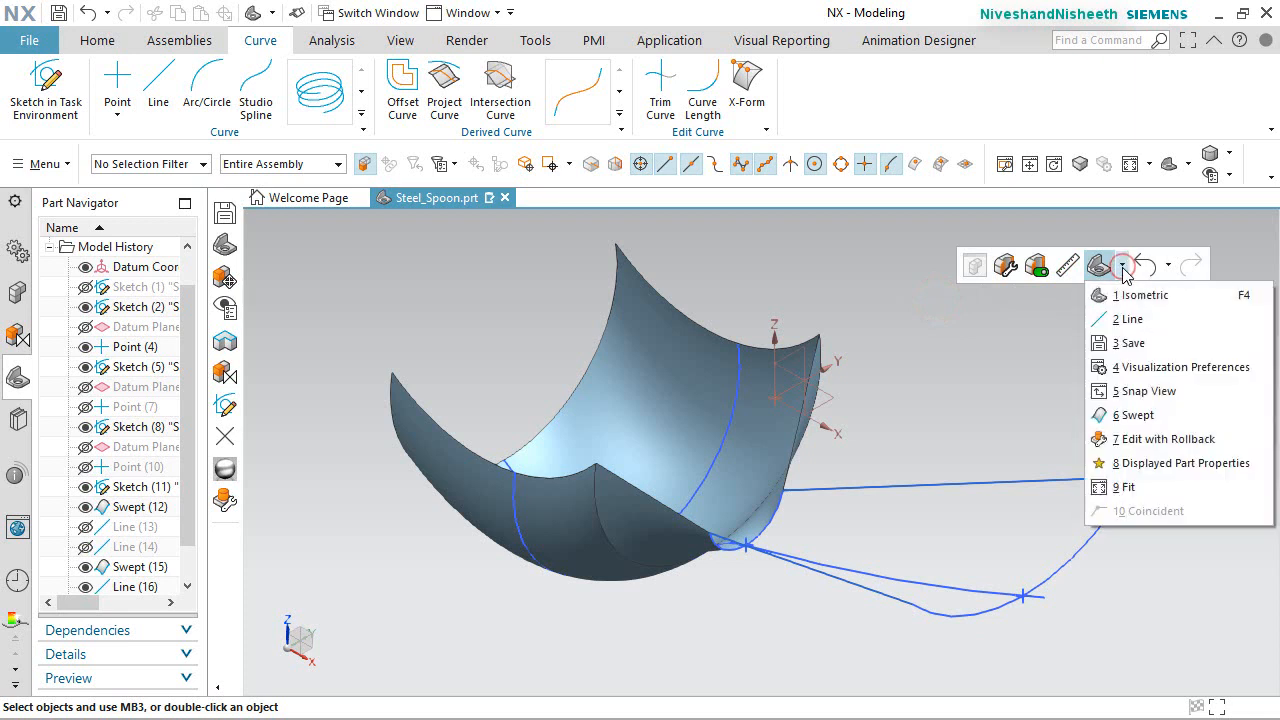
{"action": "left_click", "coordinate": [1137, 417]}
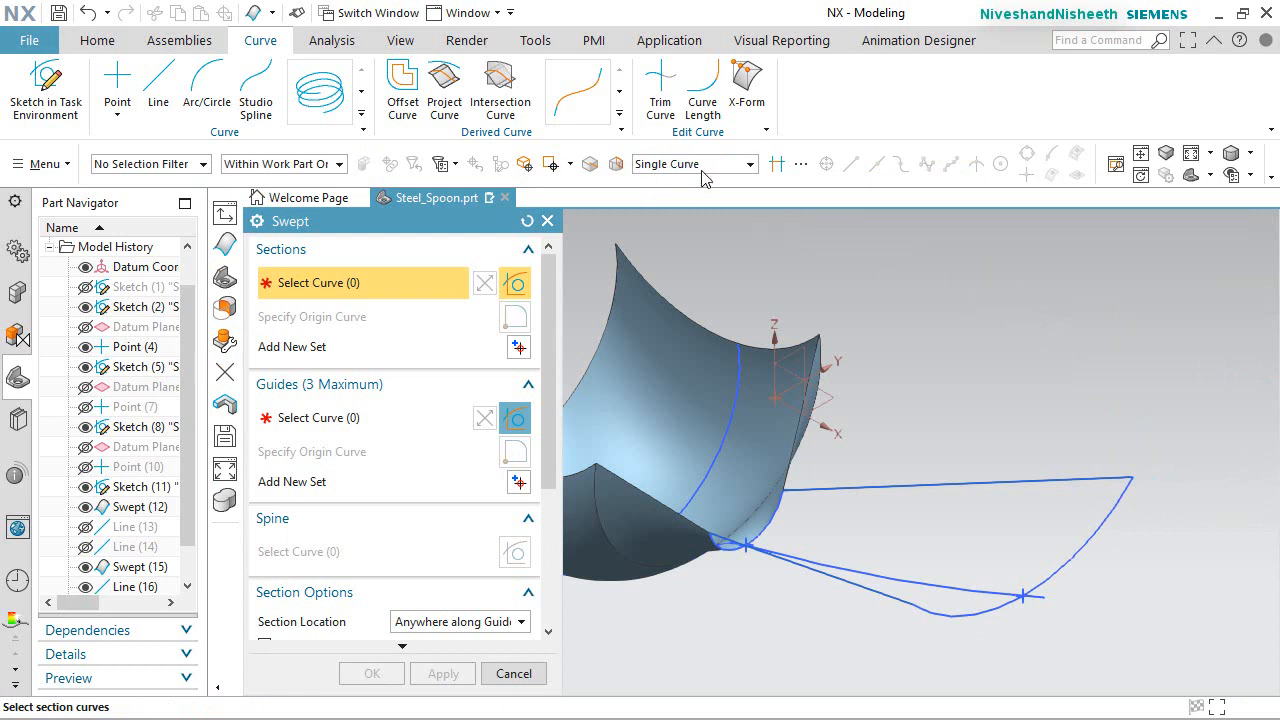
{"action": "left_click", "coordinate": [779, 521]}
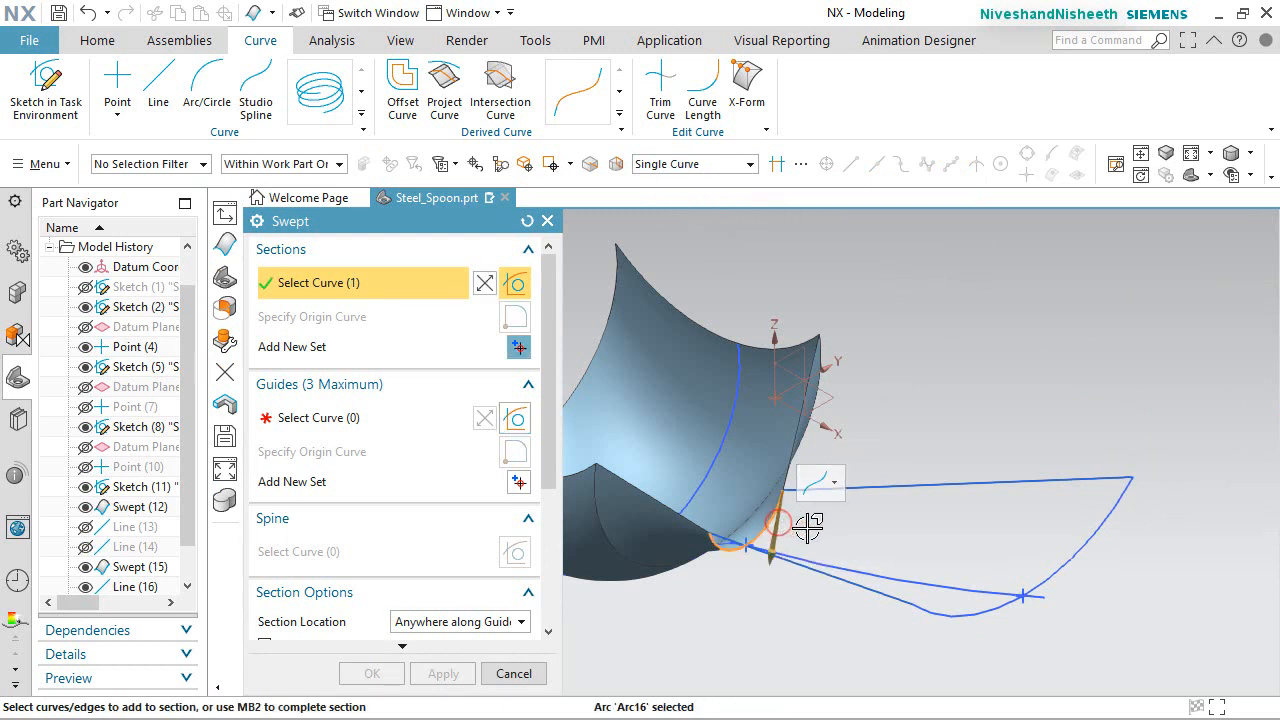
{"action": "middle_click", "coordinate": [950, 520]}
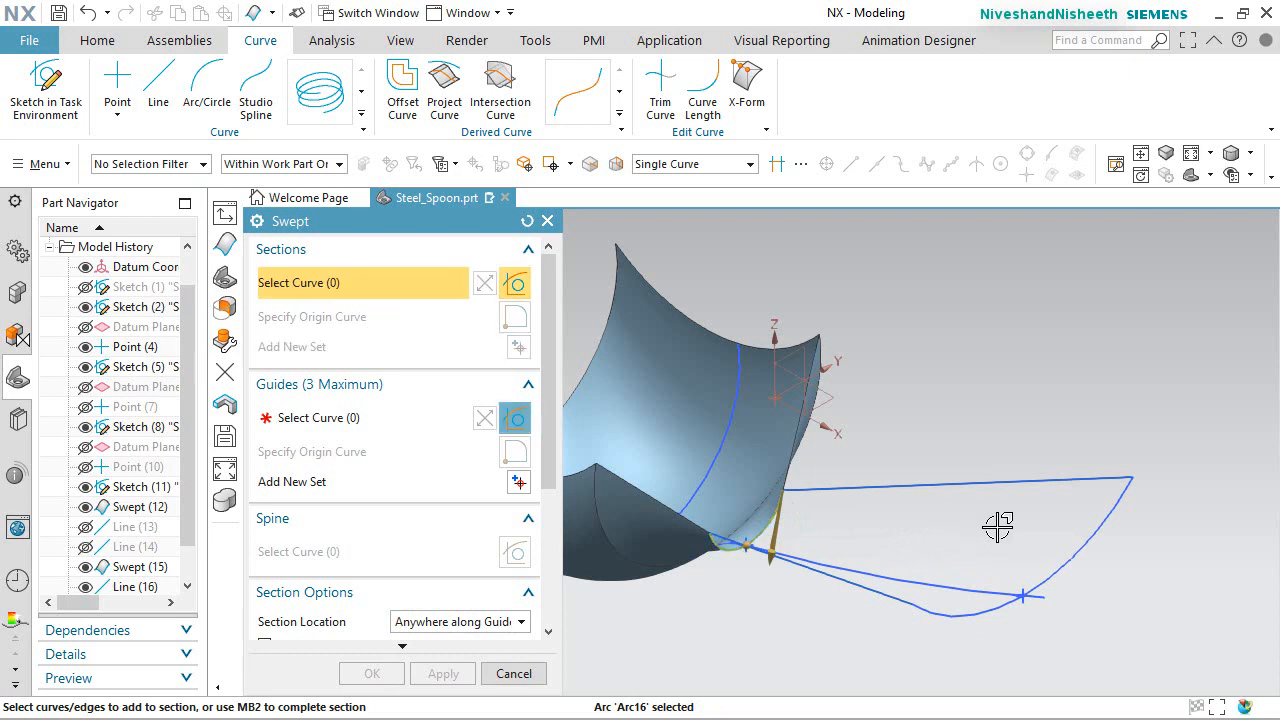
{"action": "left_click", "coordinate": [1075, 545]}
{"action": "middle_click", "coordinate": [985, 524]}
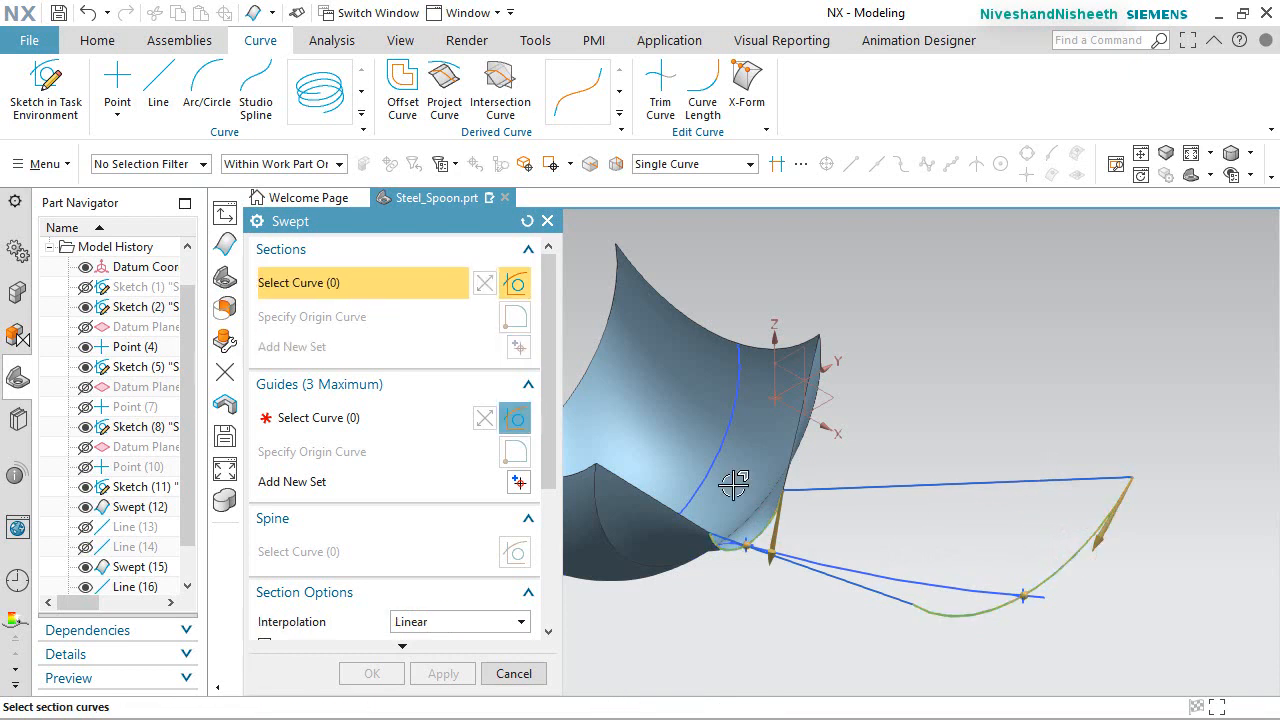
Set the bottom profile curve between the neck and the handle end as the sweep's first guide.
{"action": "left_click", "coordinate": [316, 418]}
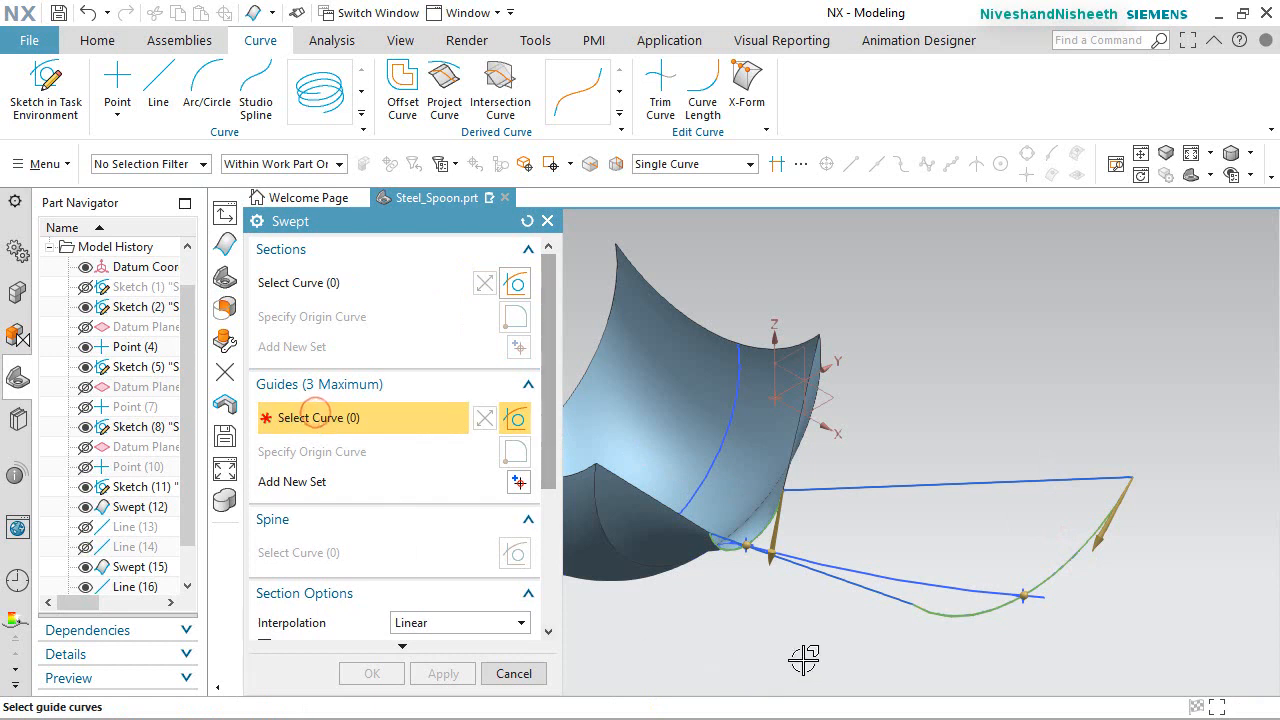
{"action": "middle_click_drag", "start_coordinate": [815, 600], "coordinate": [857, 619]}
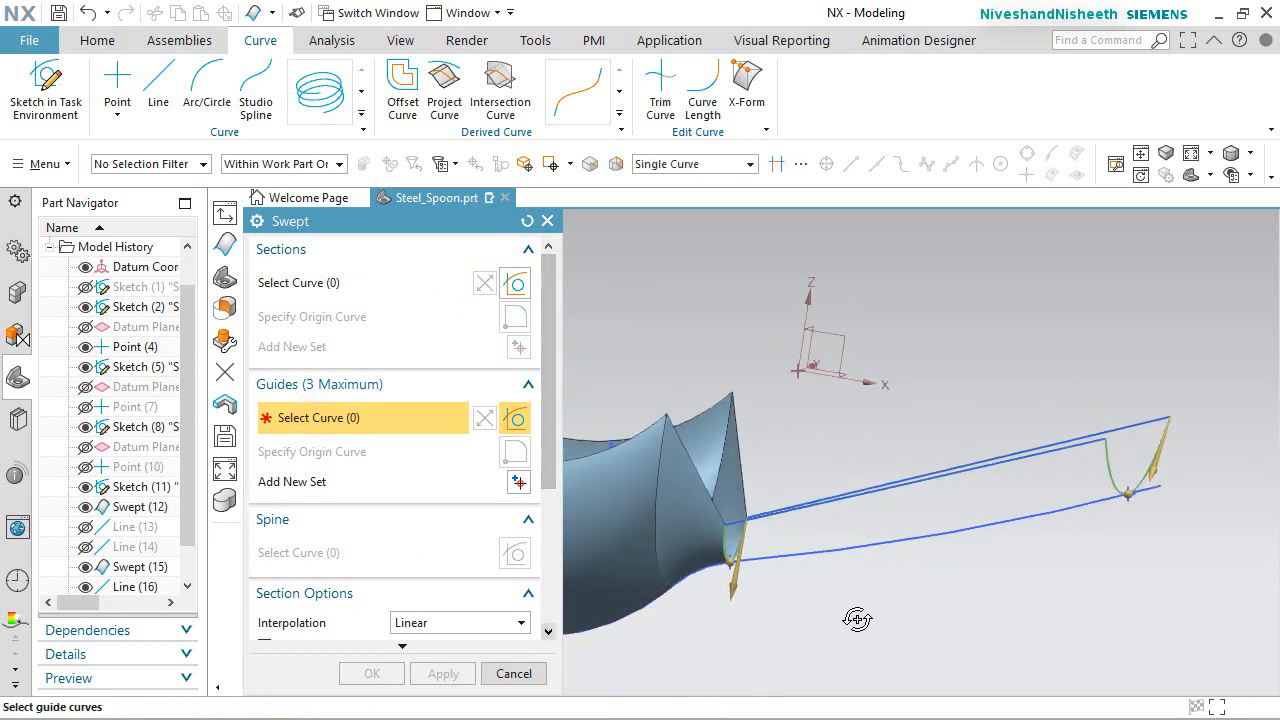
{"action": "left_click", "coordinate": [860, 545]}
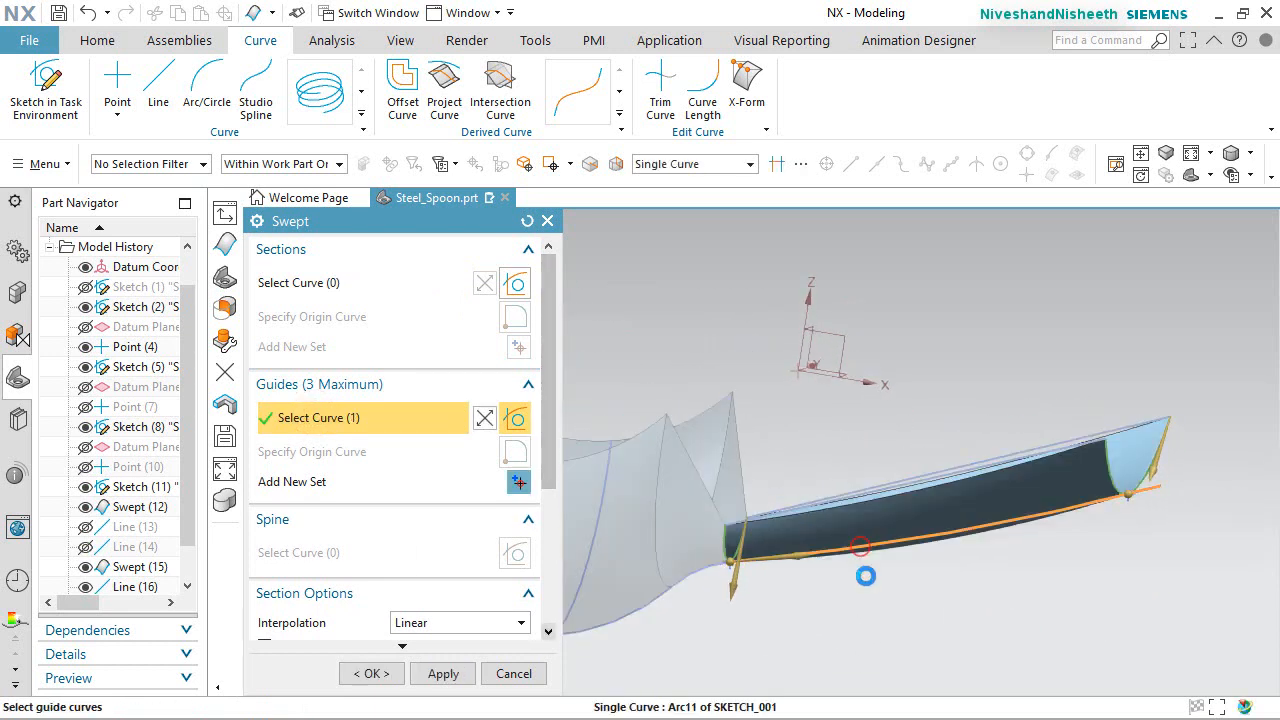
{"action": "middle_click", "coordinate": [912, 403]}
Add the two handle connecting lines as the second and third guides and create the swept handle surface.
{"action": "middle_click_drag", "start_coordinate": [912, 403], "coordinate": [926, 445]}
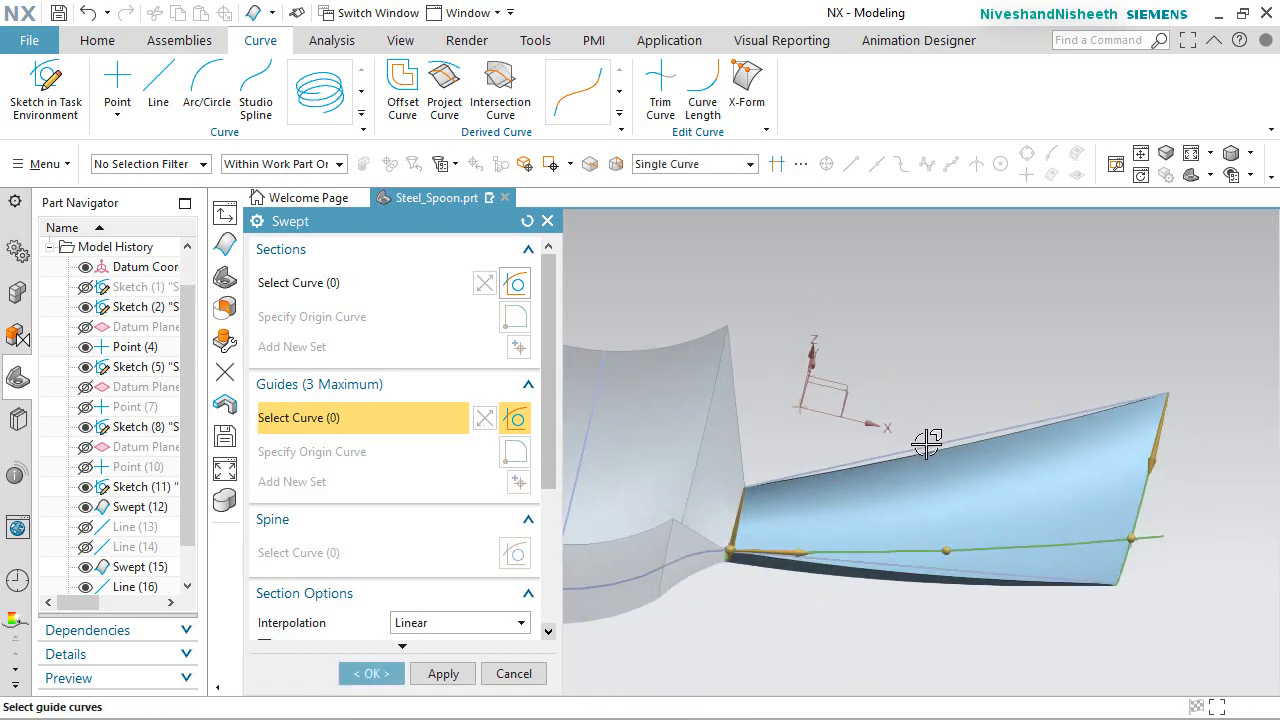
{"action": "left_click", "coordinate": [950, 440]}
{"action": "middle_click", "coordinate": [874, 486]}
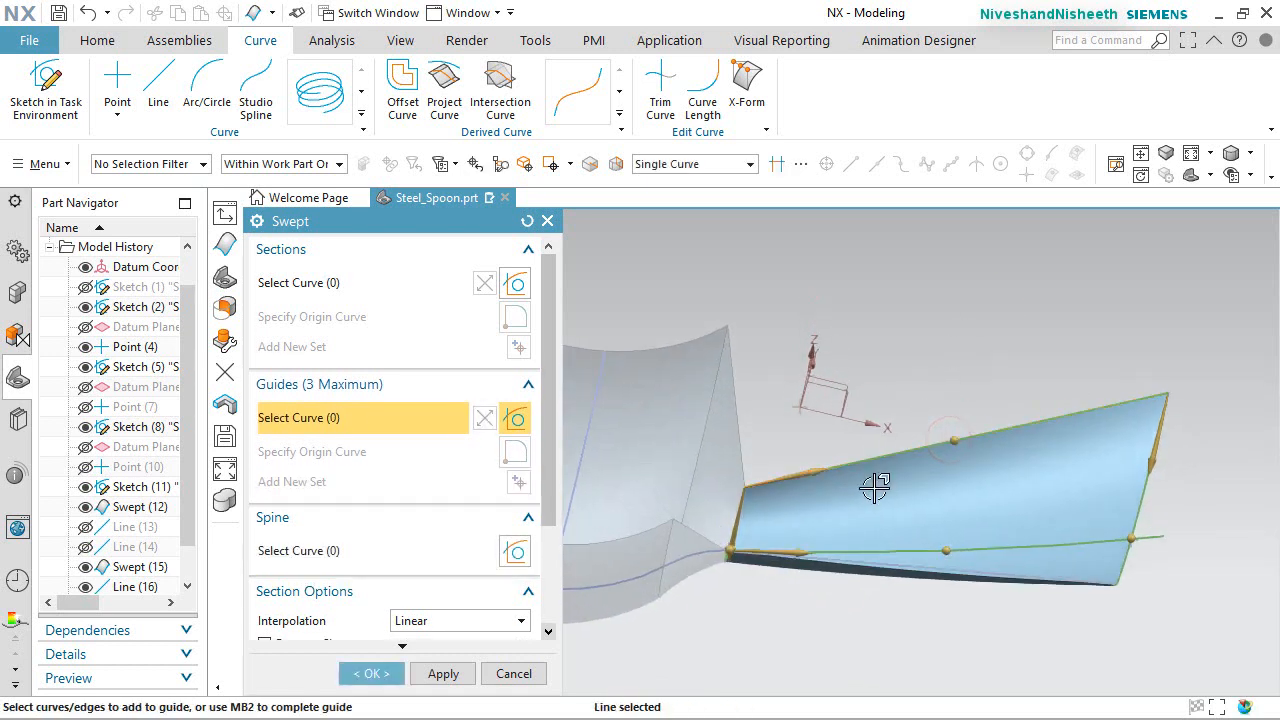
{"action": "left_click", "coordinate": [864, 560]}
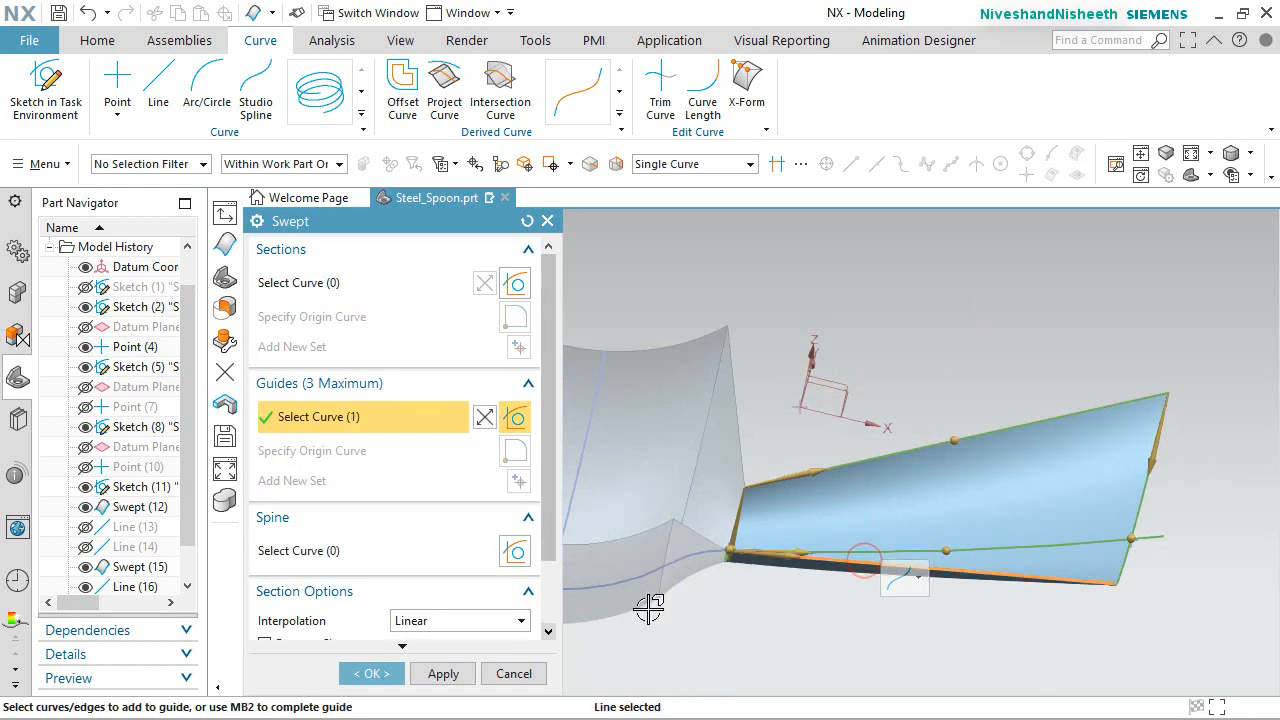
{"action": "left_click", "coordinate": [368, 673]}
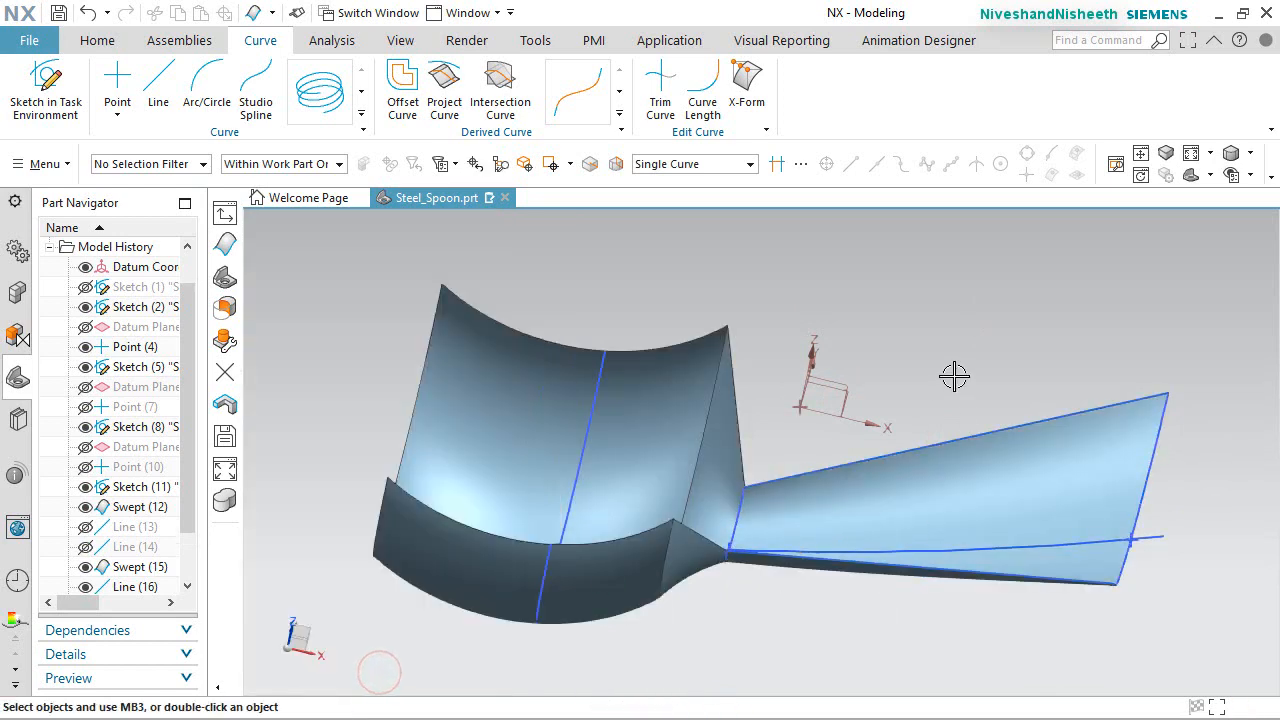
Hide the two handle connecting lines, Line (16) and Line (17), and view the spoon from the front.
{"action": "middle_click_drag", "start_coordinate": [957, 374], "coordinate": [958, 328]}
{"action": "right_click_drag", "start_coordinate": [958, 328], "coordinate": [931, 326]}
{"action": "scroll", "coordinate": [141, 556], "scroll_direction": "down", "scroll_amount": 1}
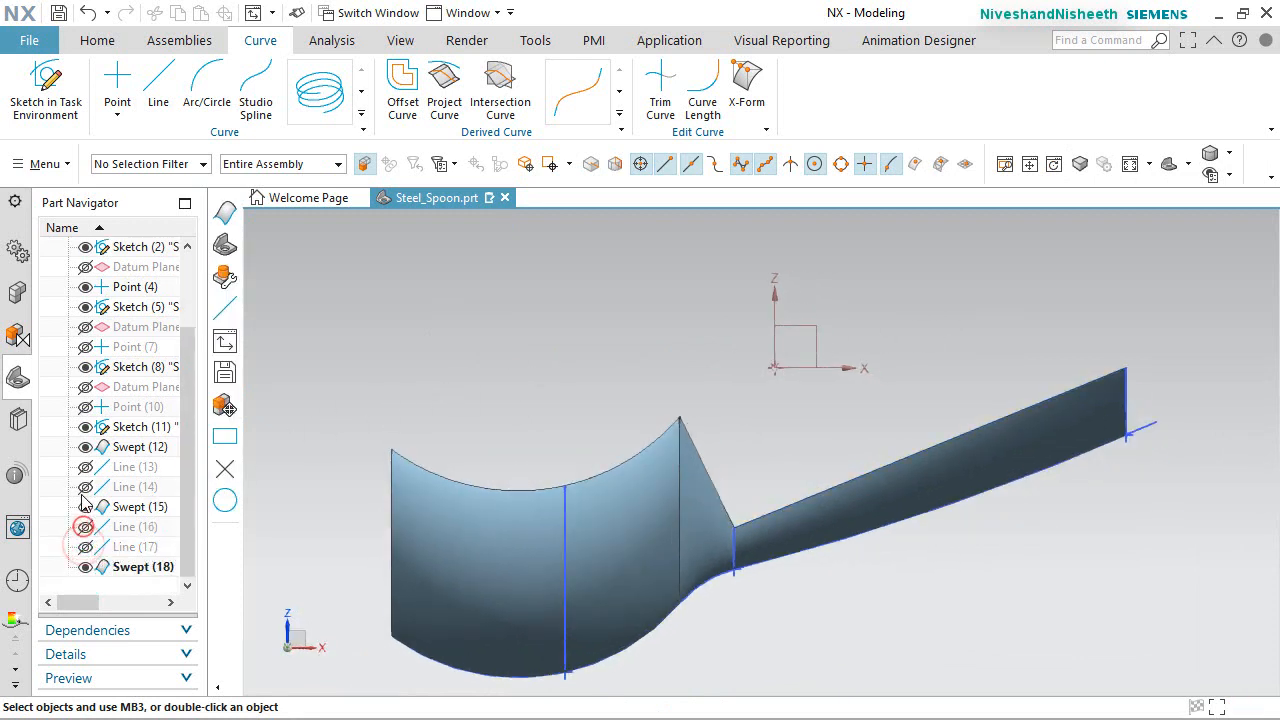
{"action": "middle_click_drag", "start_coordinate": [934, 503], "coordinate": [1009, 360]}
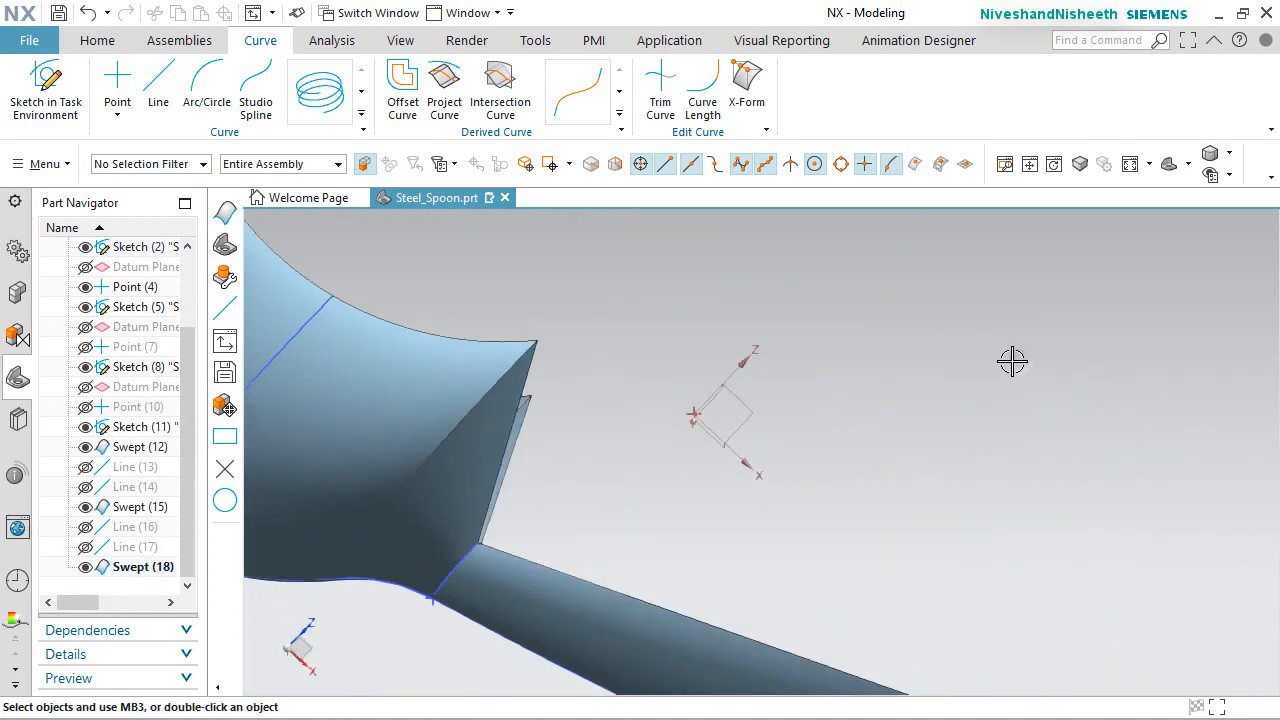
{"action": "right_click", "coordinate": [990, 360]}
{"action": "left_click", "coordinate": [990, 360]}
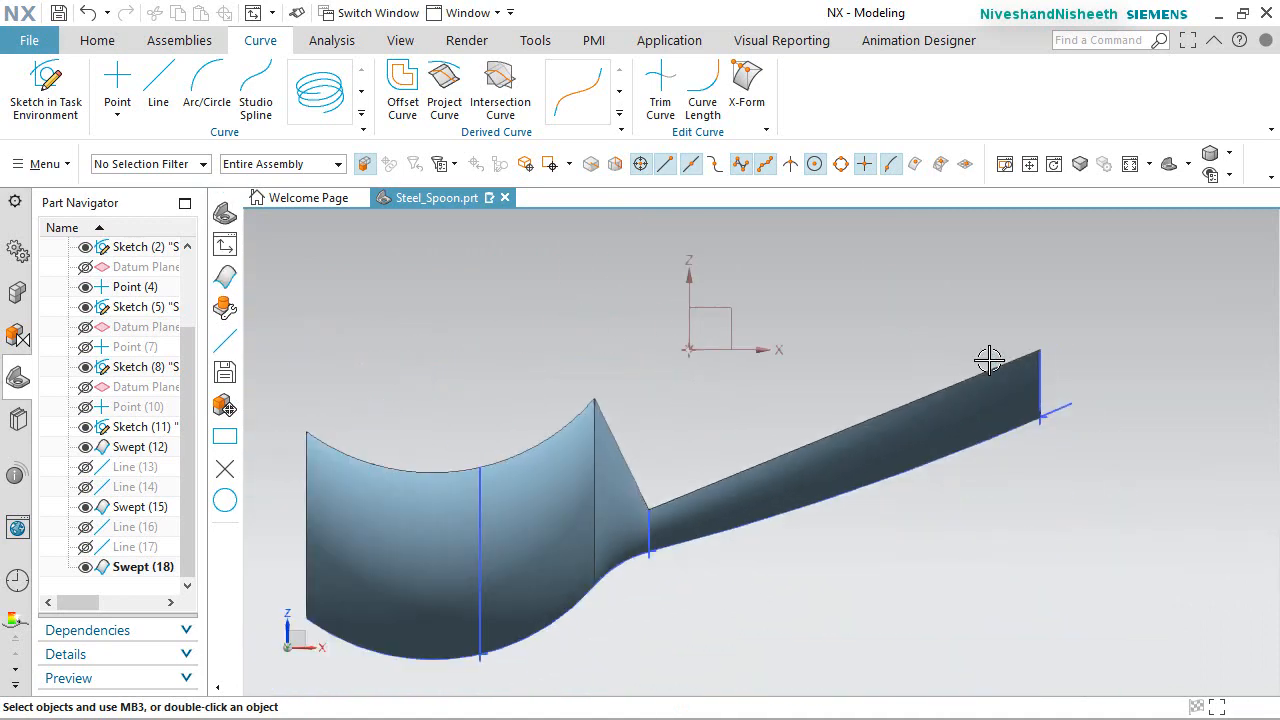
Save the spoon part with the finished handle surface in an isometric view.
{"action": "scroll", "coordinate": [662, 500], "scroll_direction": "up", "scroll_amount": 1}
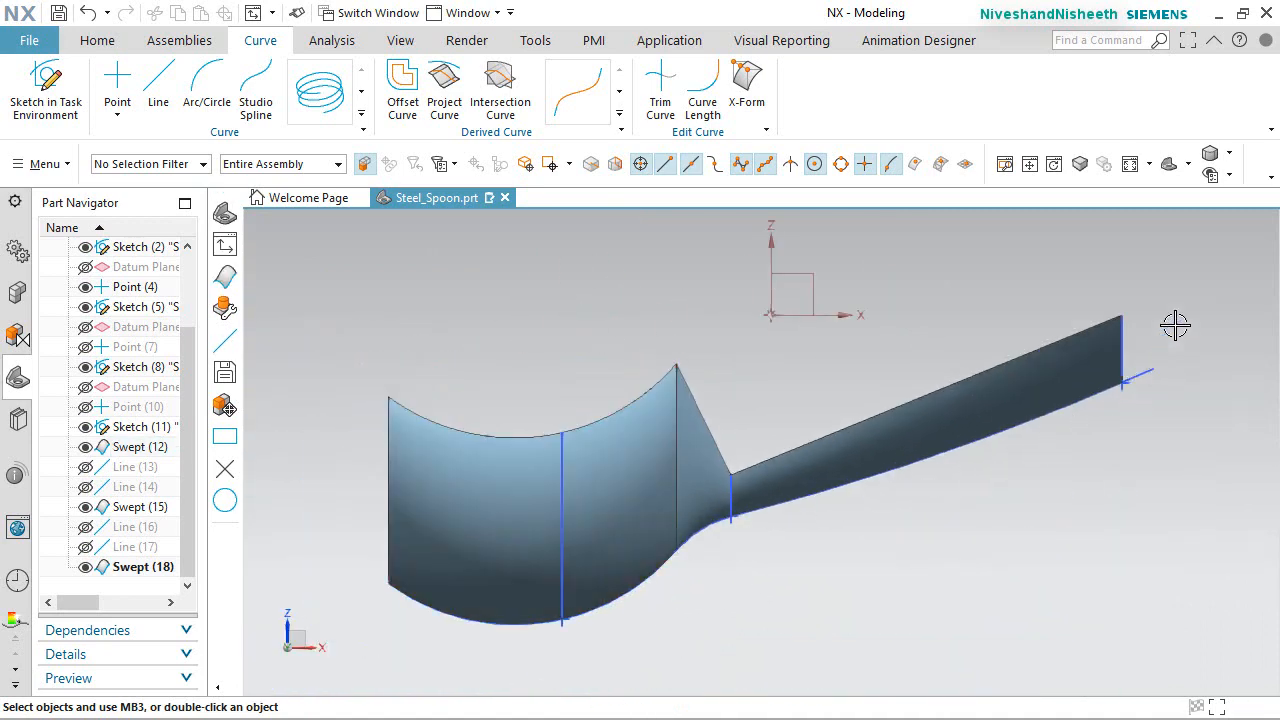
{"action": "middle_click_drag", "start_coordinate": [1183, 289], "coordinate": [540, 367]}
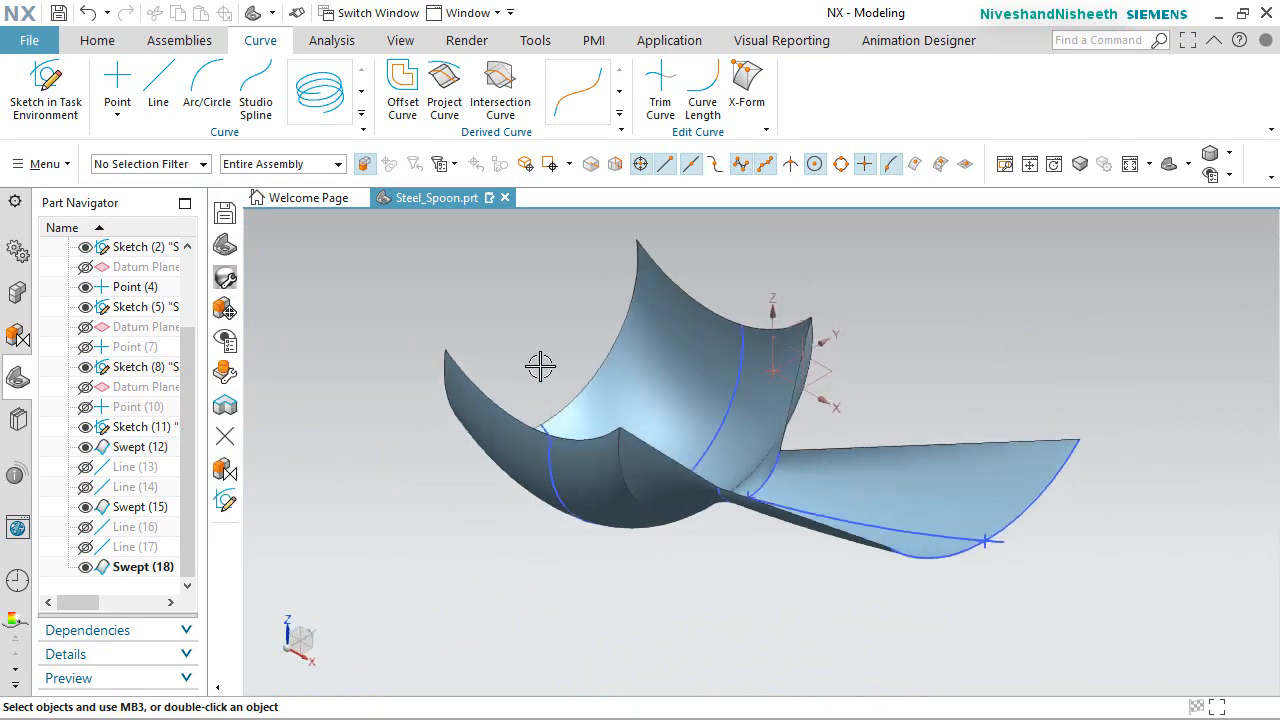
{"action": "key", "text": "ctrl+s"}
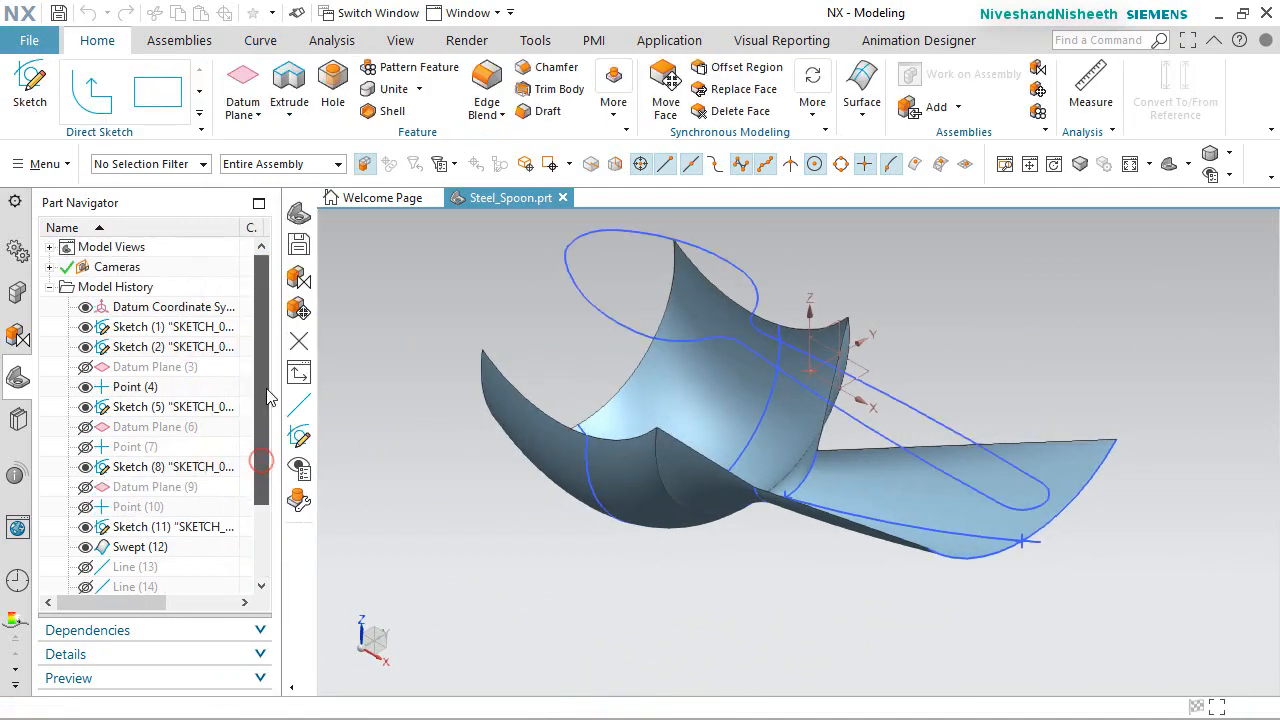
Hide Sketch (2), Point (4), Sketch (5), Sketch (8) and Sketch (11), keeping the spoon outline sketch displayed with the swept surfaces.
{"action": "left_click", "coordinate": [85, 347]}
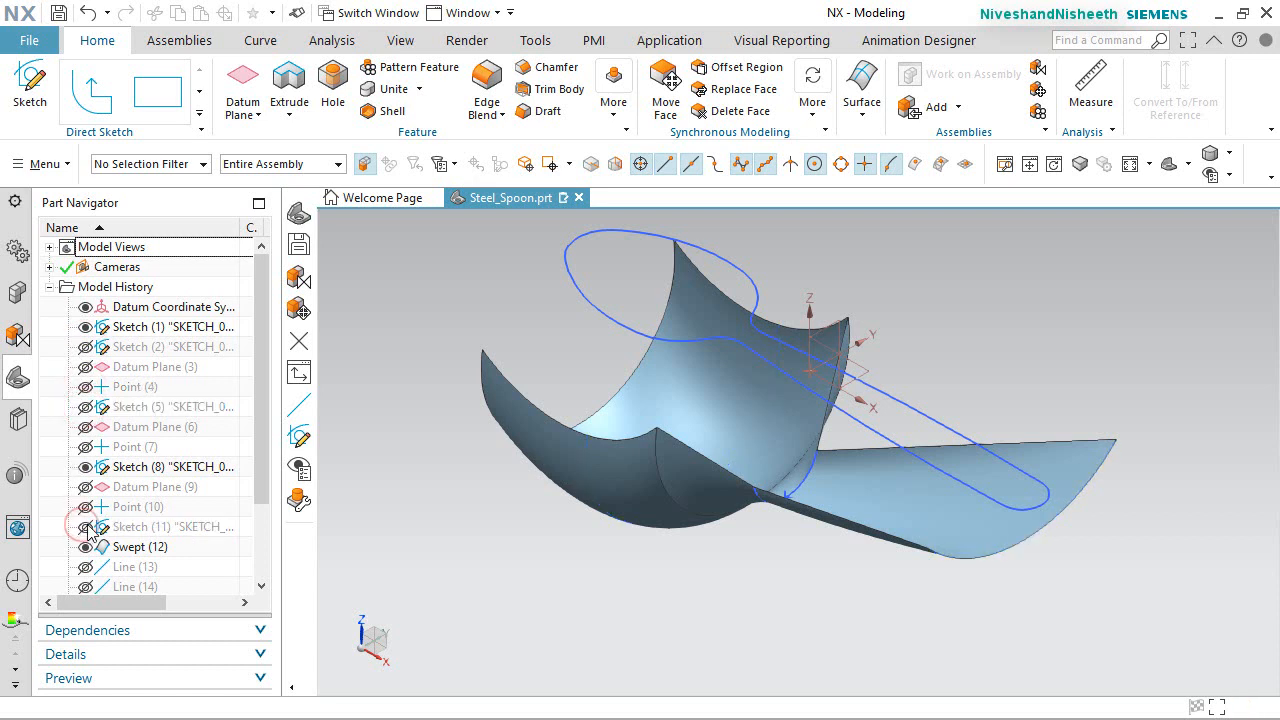
{"action": "scroll", "coordinate": [85, 556], "scroll_direction": "down", "scroll_amount": 1}
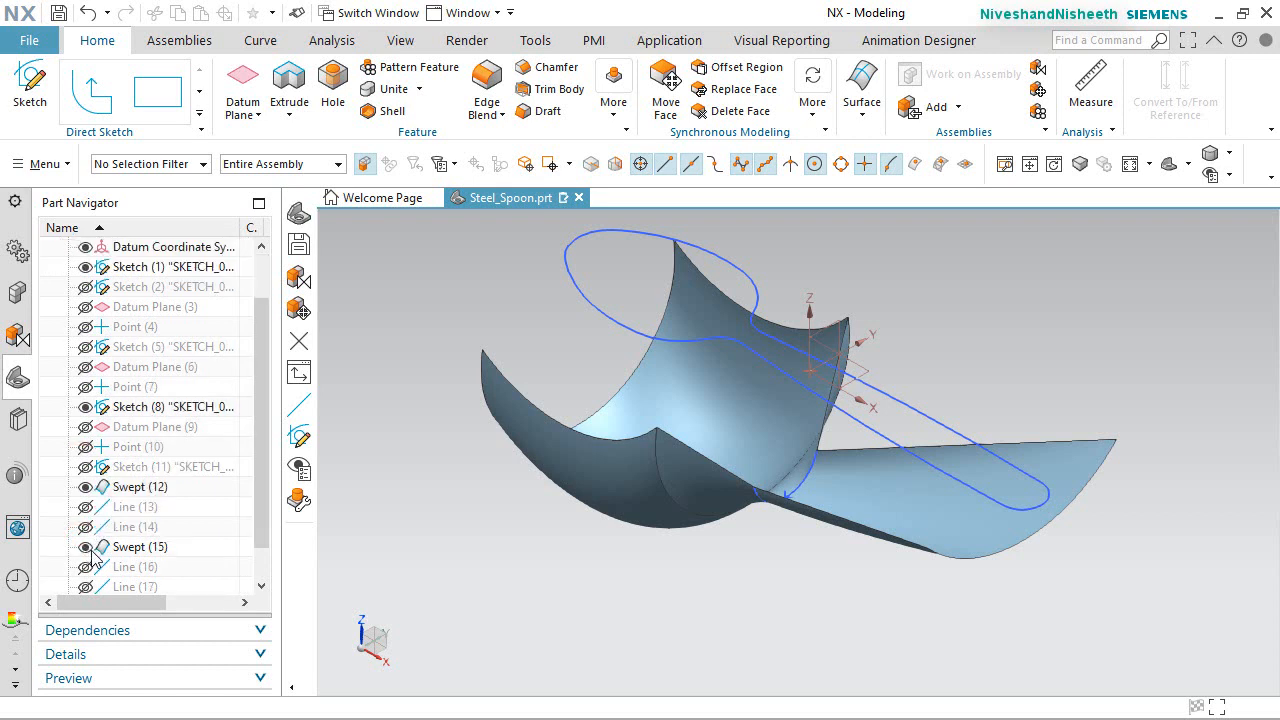
{"action": "scroll", "coordinate": [150, 540], "scroll_direction": "down", "scroll_amount": 1}
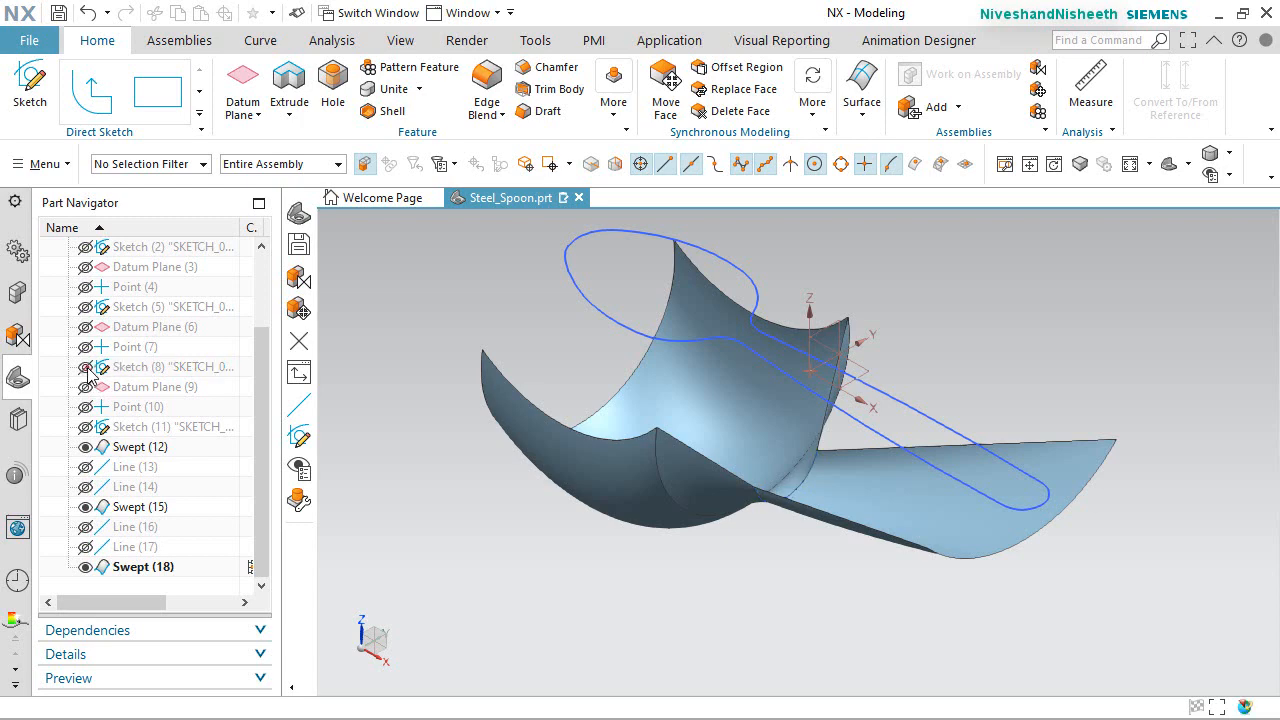
{"action": "middle_click_drag", "start_coordinate": [862, 550], "coordinate": [892, 521]}
{"action": "right_click", "coordinate": [1144, 368]}
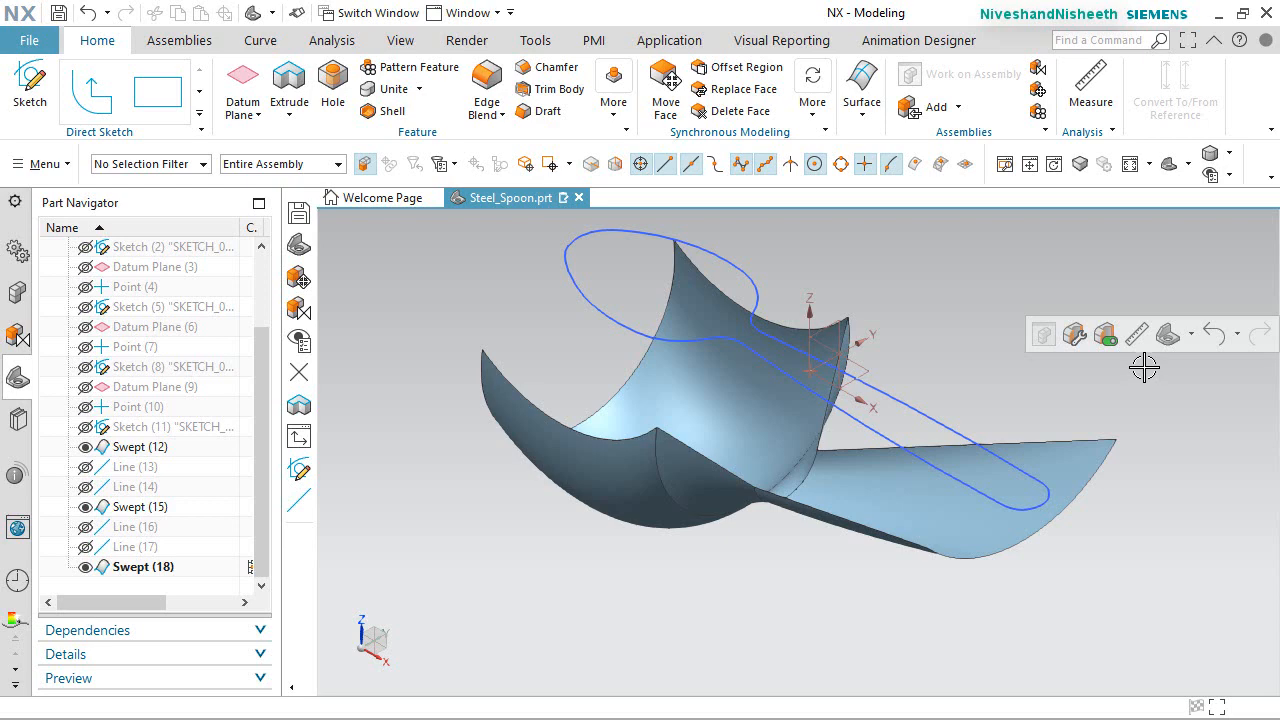
Extend the curved end edge of the handle surface with Extend Sheet, using an Offset limit of 15.65 mm.
{"action": "mouse_move", "coordinate": [1046, 583]}
{"action": "middle_mouse_down"}
{"action": "mouse_move", "coordinate": [1100, 514]}
{"action": "mouse_move", "coordinate": [1103, 535]}
{"action": "mouse_move", "coordinate": [1112, 526]}
{"action": "mouse_move", "coordinate": [1089, 517]}
{"action": "mouse_move", "coordinate": [1069, 531]}
{"action": "mouse_move", "coordinate": [1063, 569]}
{"action": "middle_mouse_up"}
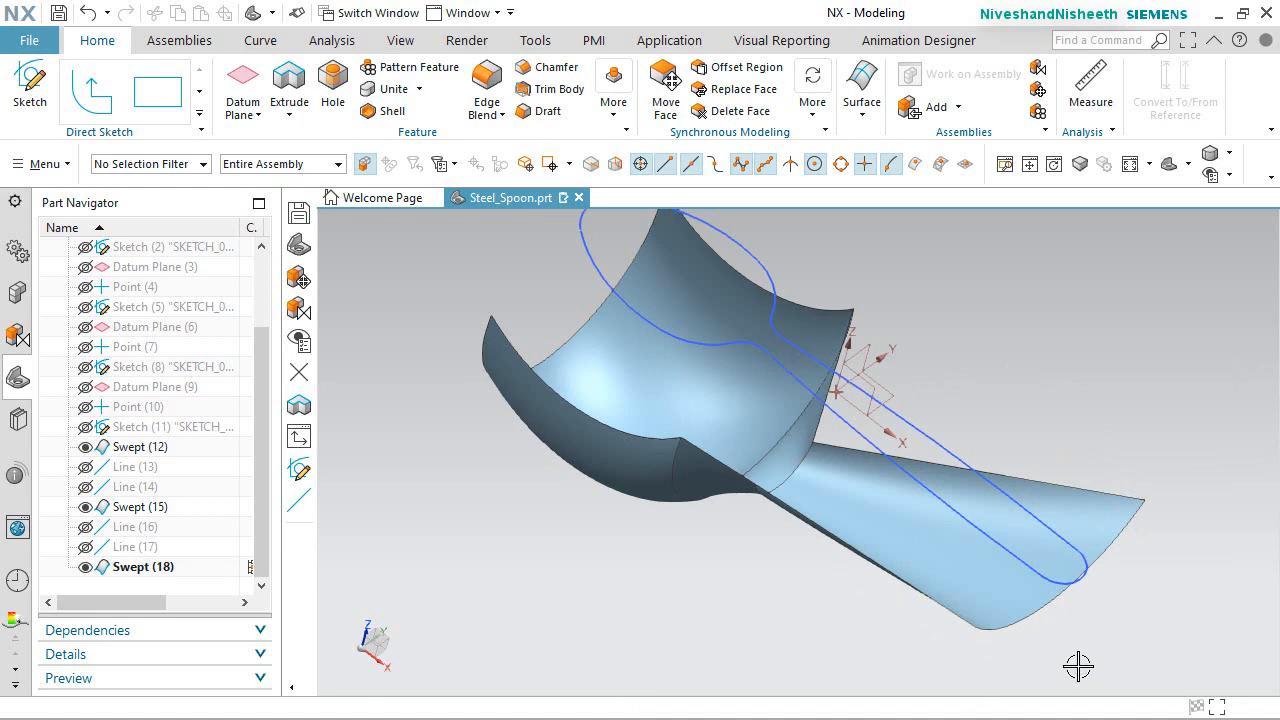
{"action": "left_click", "coordinate": [859, 100]}
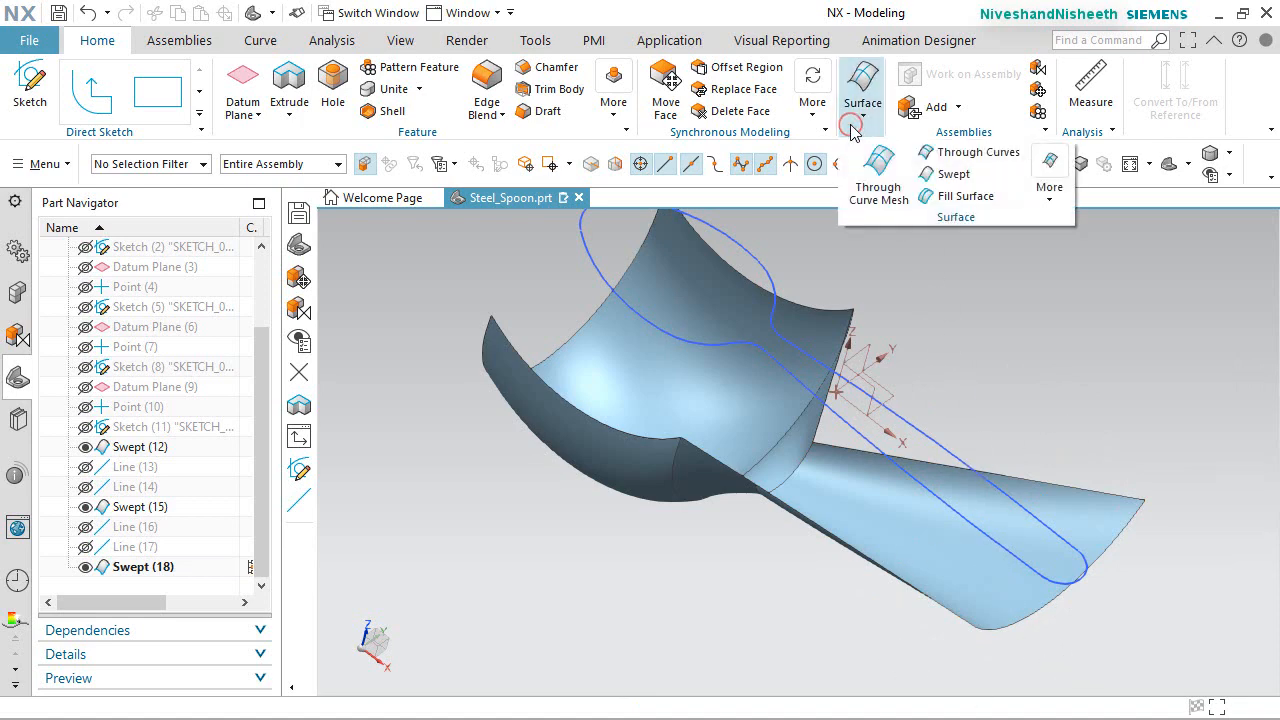
{"action": "left_click", "coordinate": [1050, 190]}
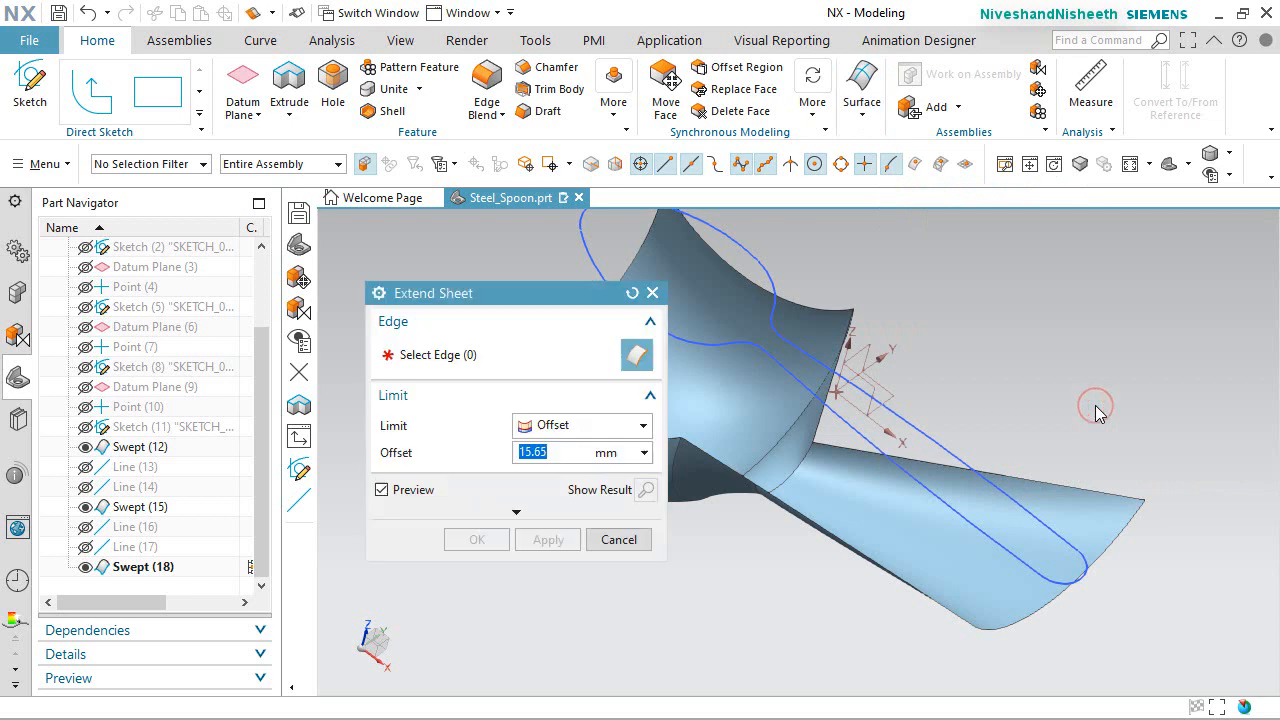
{"action": "left_click_drag", "start_coordinate": [523, 293], "coordinate": [475, 221]}
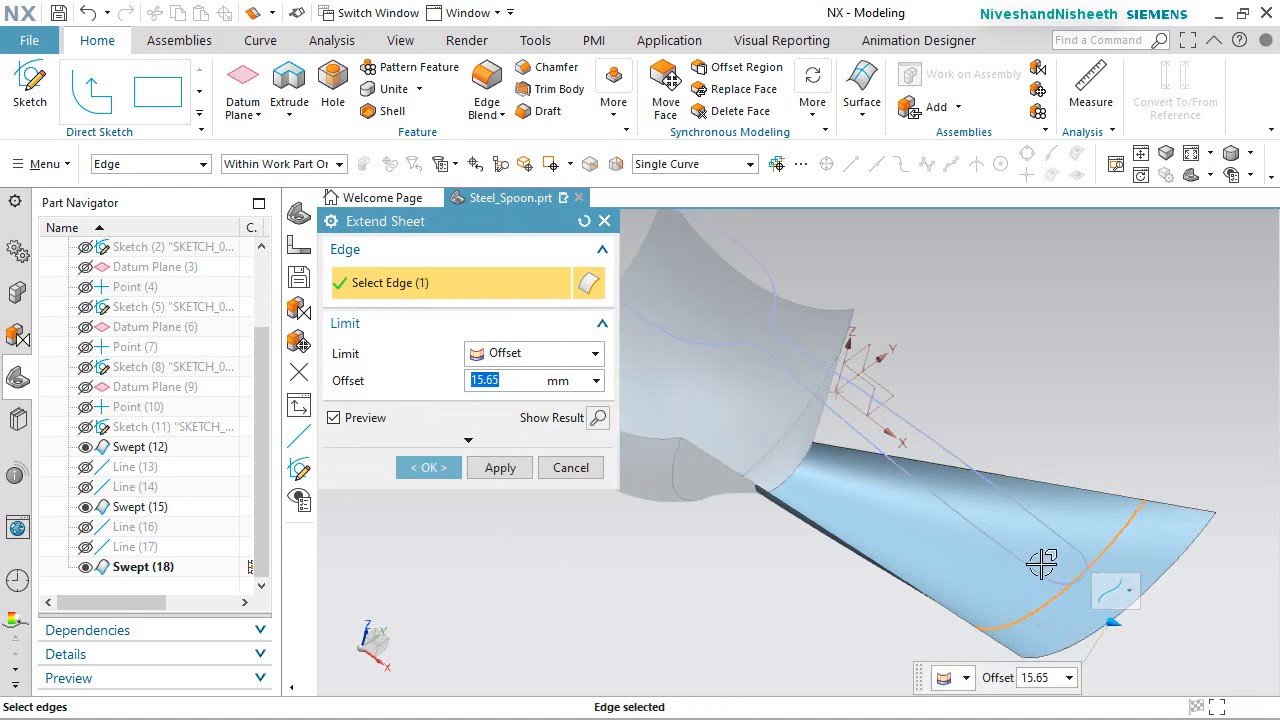
{"action": "middle_click_drag", "start_coordinate": [1020, 515], "coordinate": [1078, 508]}
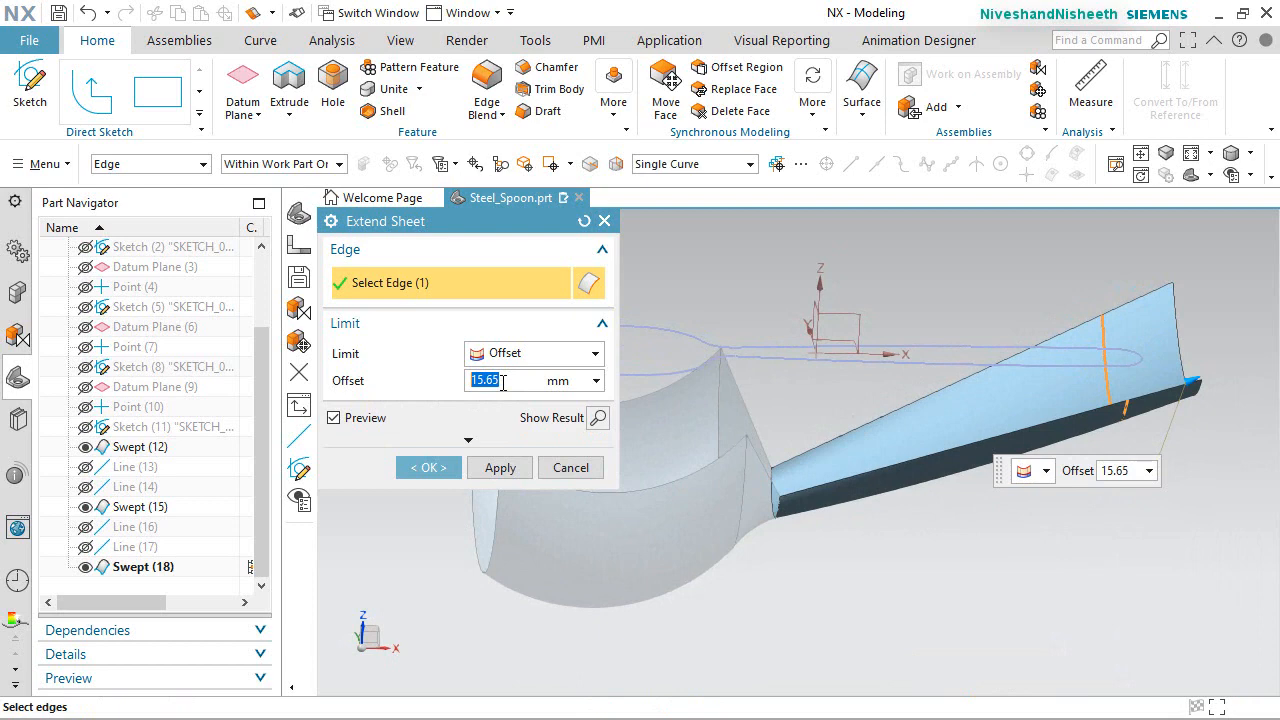
{"action": "left_click", "coordinate": [453, 466]}
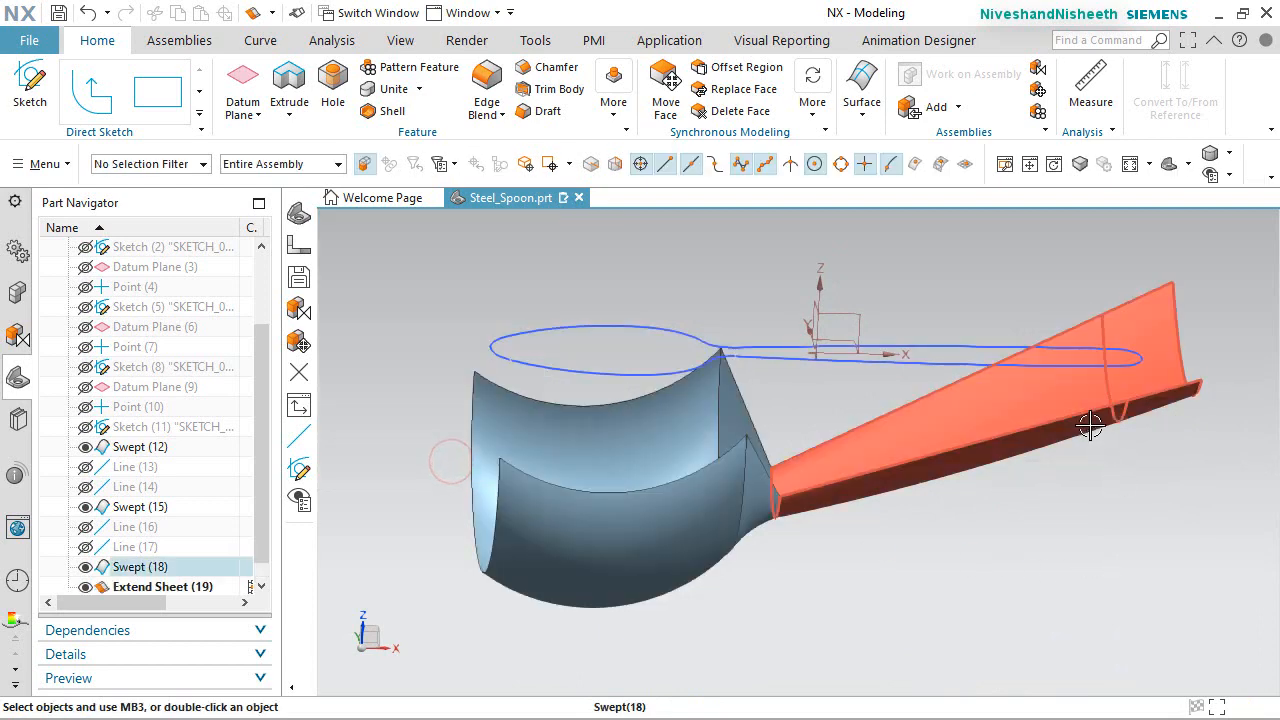
Turn on True Shading for the spoon in an isometric view.
{"action": "middle_click_drag", "start_coordinate": [1086, 421], "coordinate": [962, 520]}
{"action": "middle_click_drag", "start_coordinate": [984, 574], "coordinate": [979, 541]}
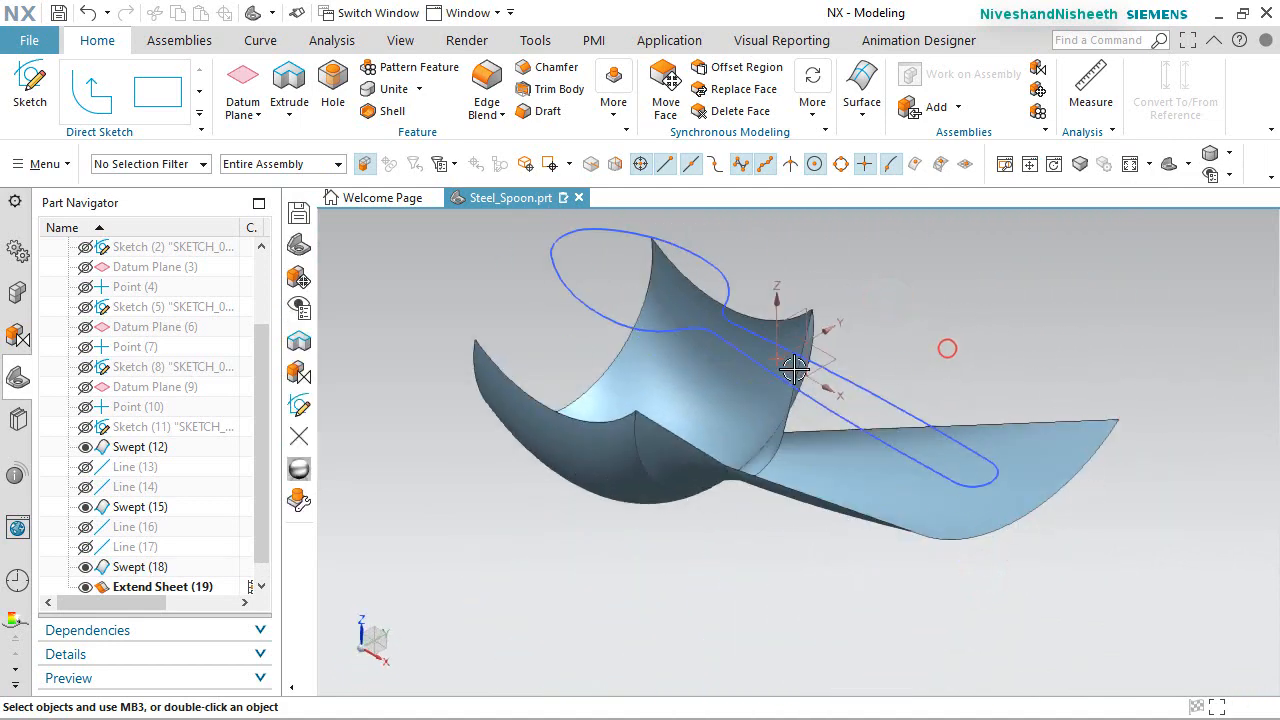
{"action": "left_click", "coordinate": [403, 42]}
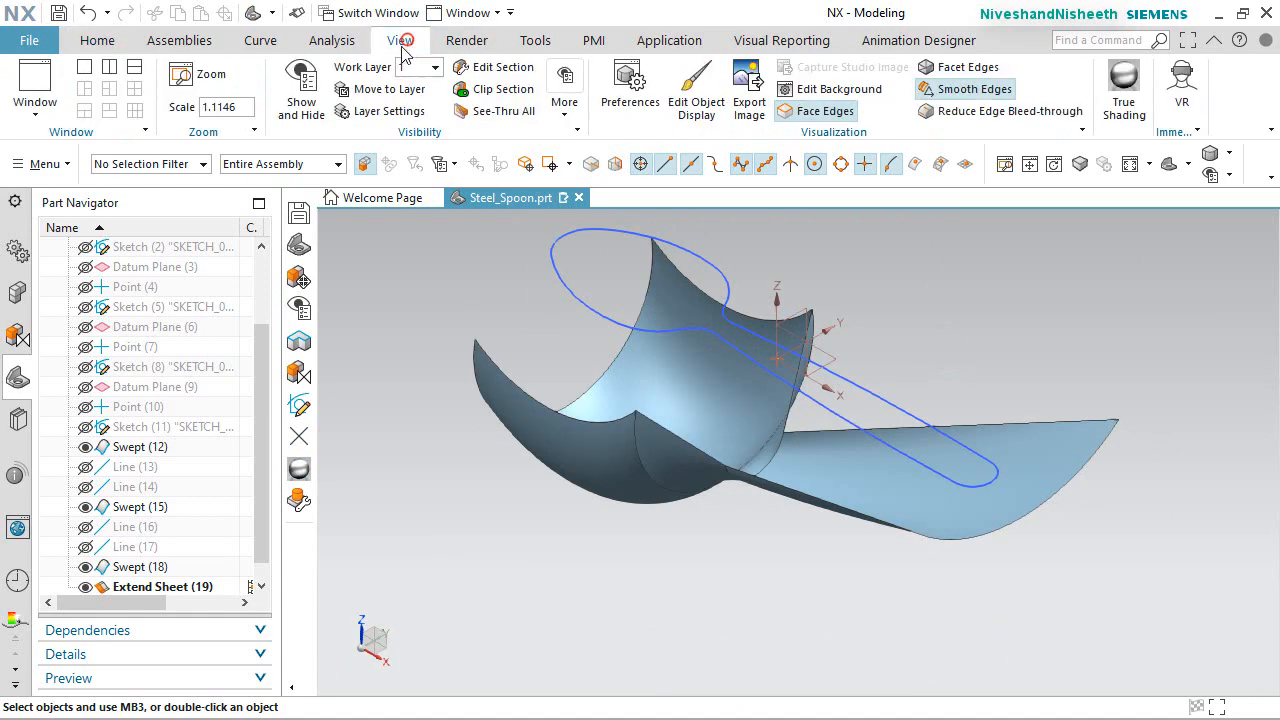
{"action": "middle_click", "coordinate": [450, 290]}
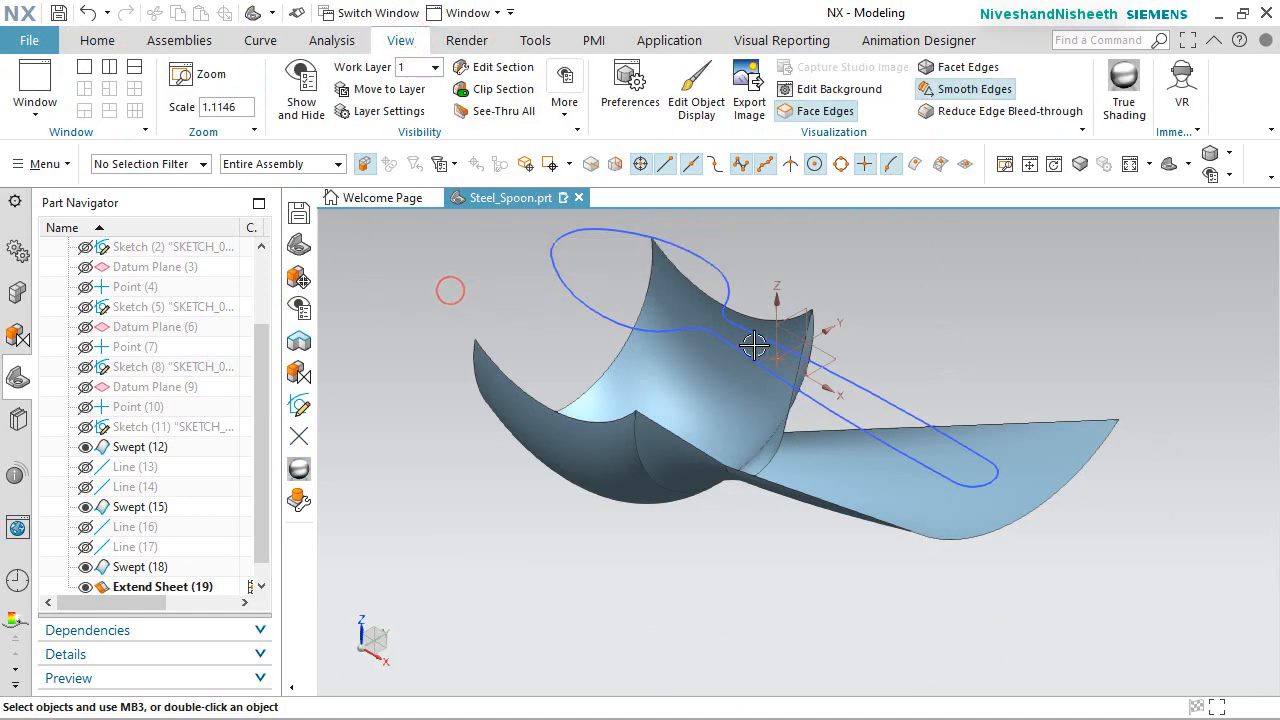
{"action": "left_click", "coordinate": [1133, 90]}
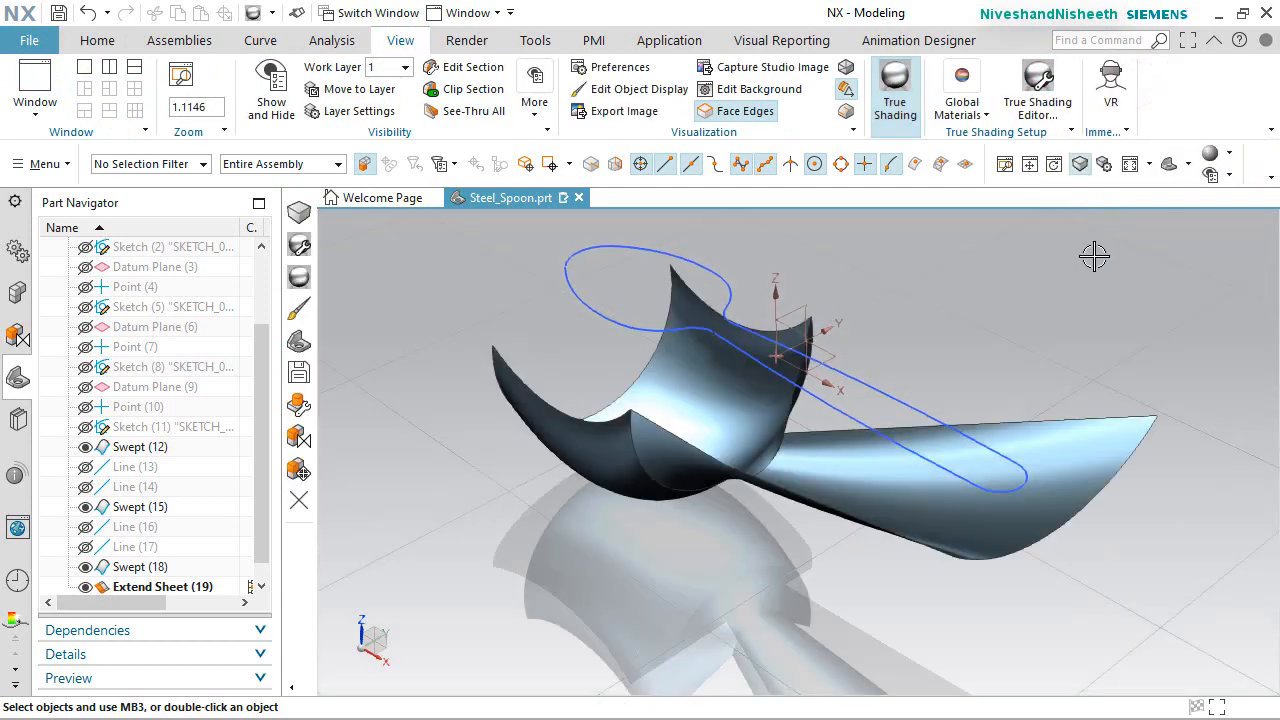
{"action": "left_click", "coordinate": [1080, 165]}
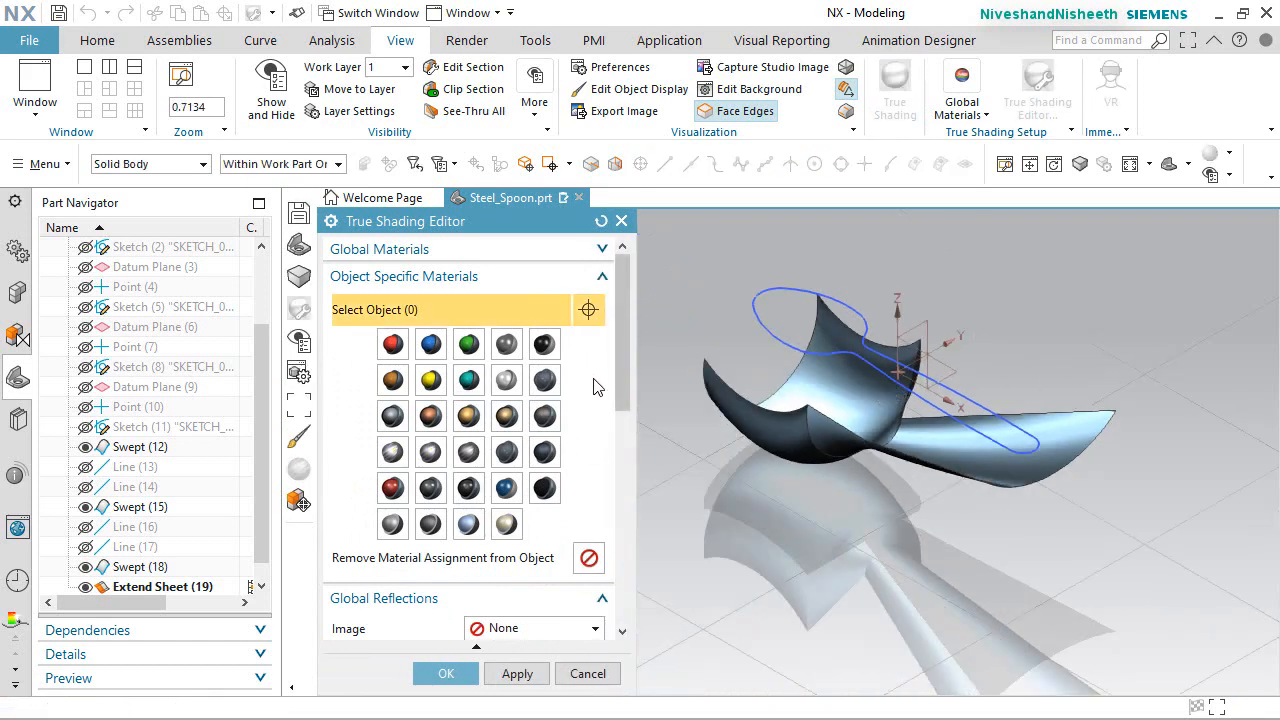
Set the selection filter to No Selection Filter and assign the Chrome material to the bowl, neck and handle faces.
{"action": "left_click_drag", "start_coordinate": [622, 360], "coordinate": [622, 370]}
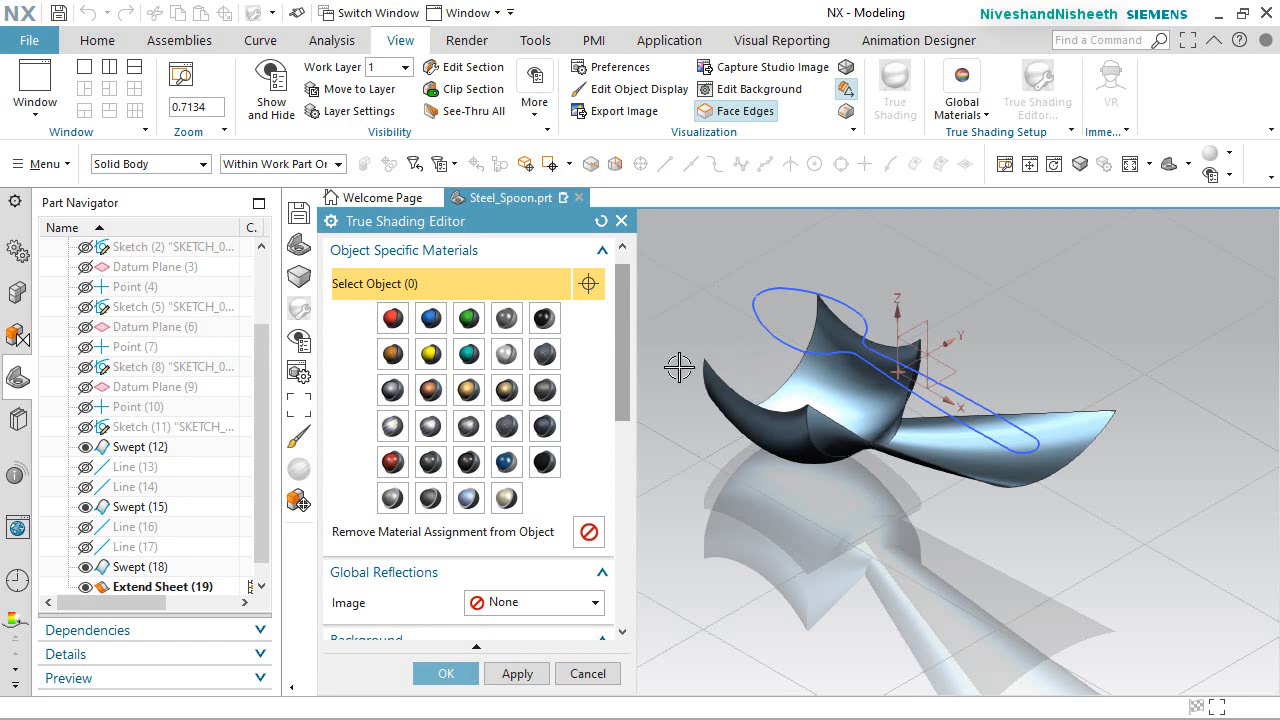
{"action": "left_click", "coordinate": [203, 164]}
{"action": "left_click", "coordinate": [179, 176]}
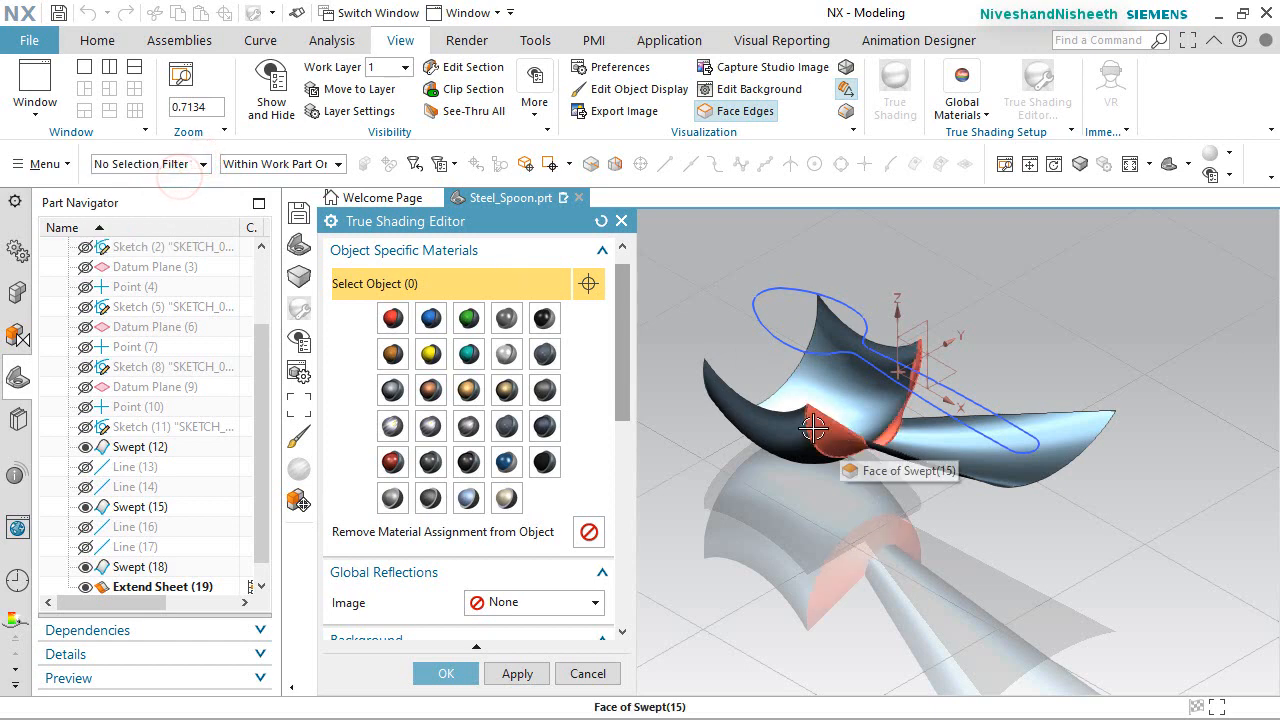
{"action": "left_click", "coordinate": [738, 408]}
{"action": "left_click", "coordinate": [852, 443]}
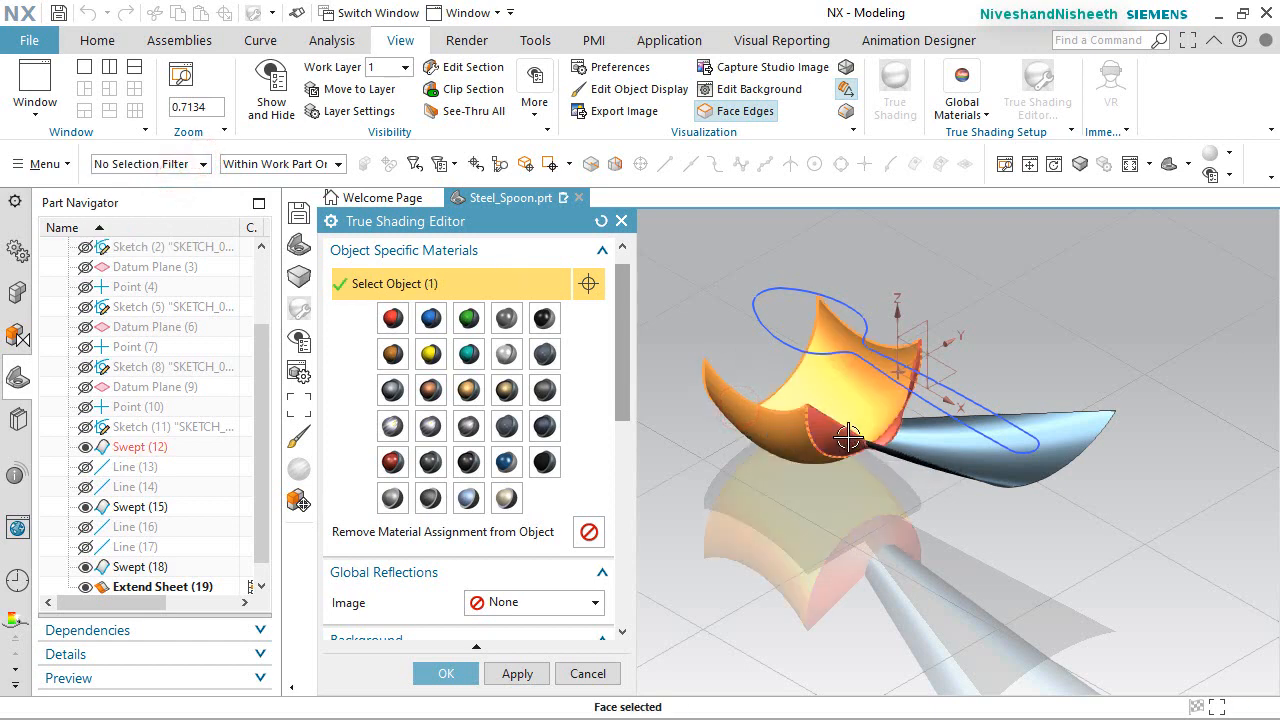
{"action": "left_click", "coordinate": [956, 440]}
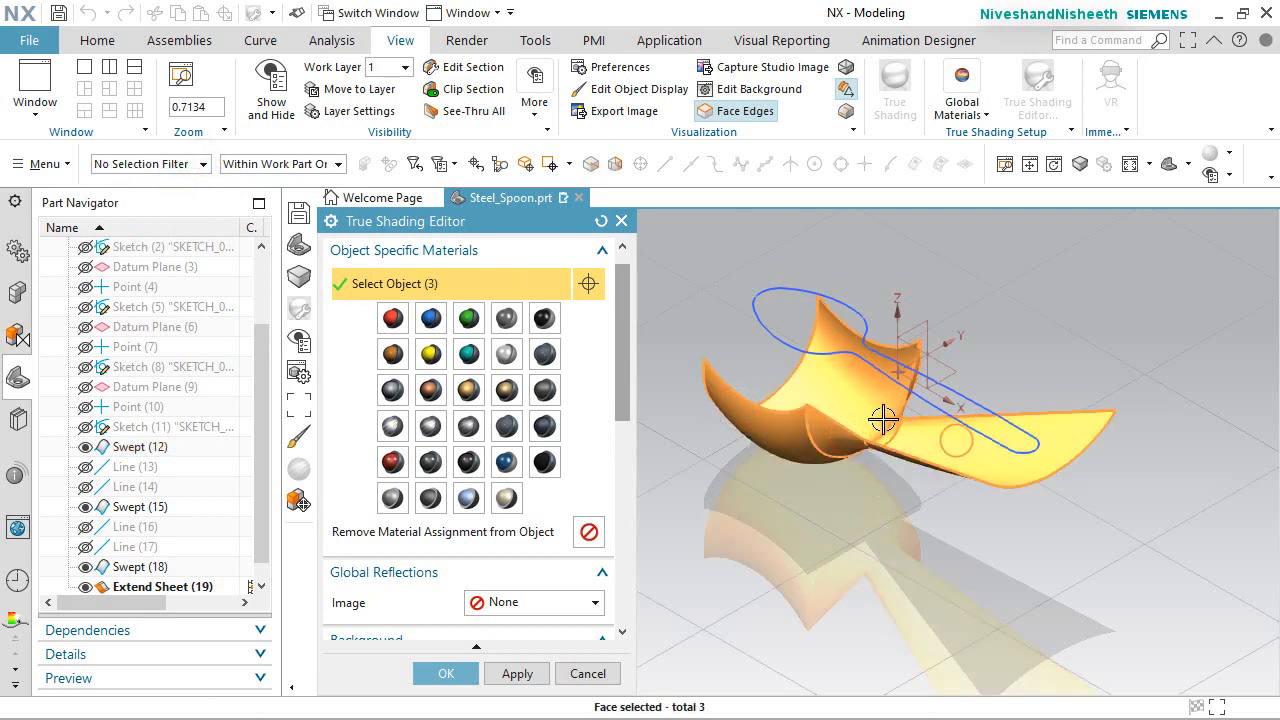
{"action": "scroll", "coordinate": [858, 403], "scroll_direction": "down", "scroll_amount": 2}
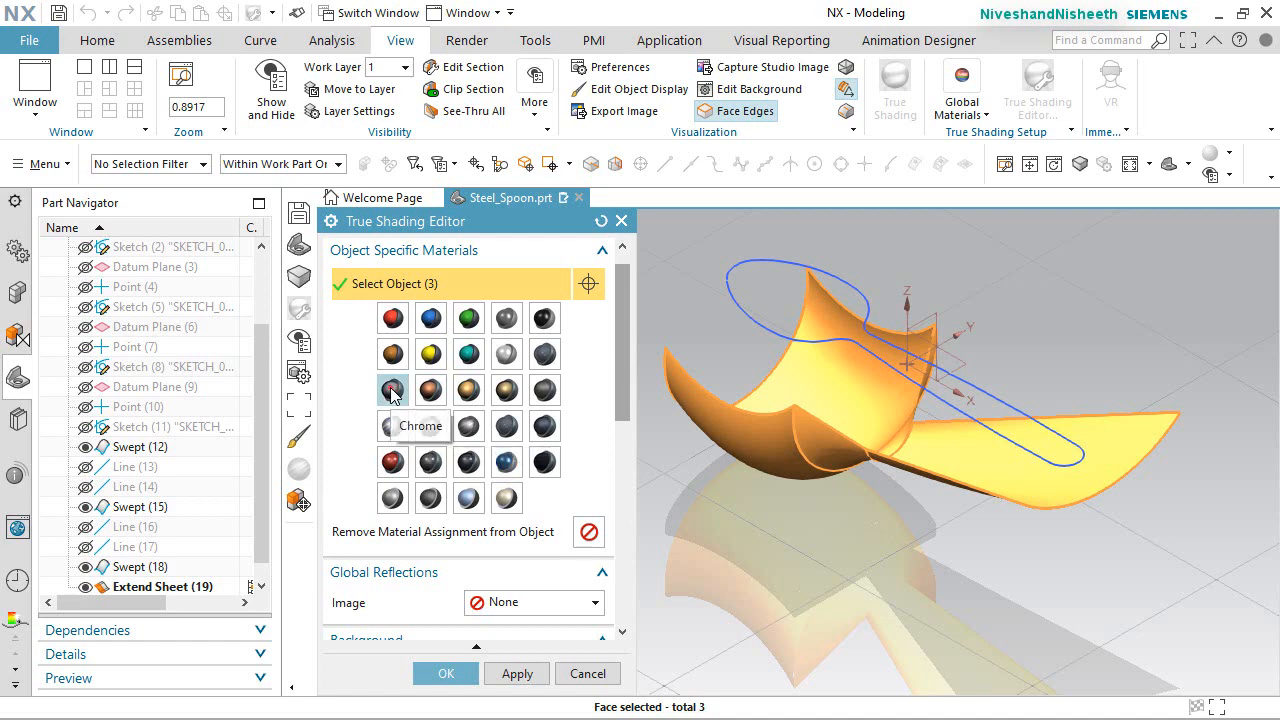
{"action": "left_click", "coordinate": [392, 391]}
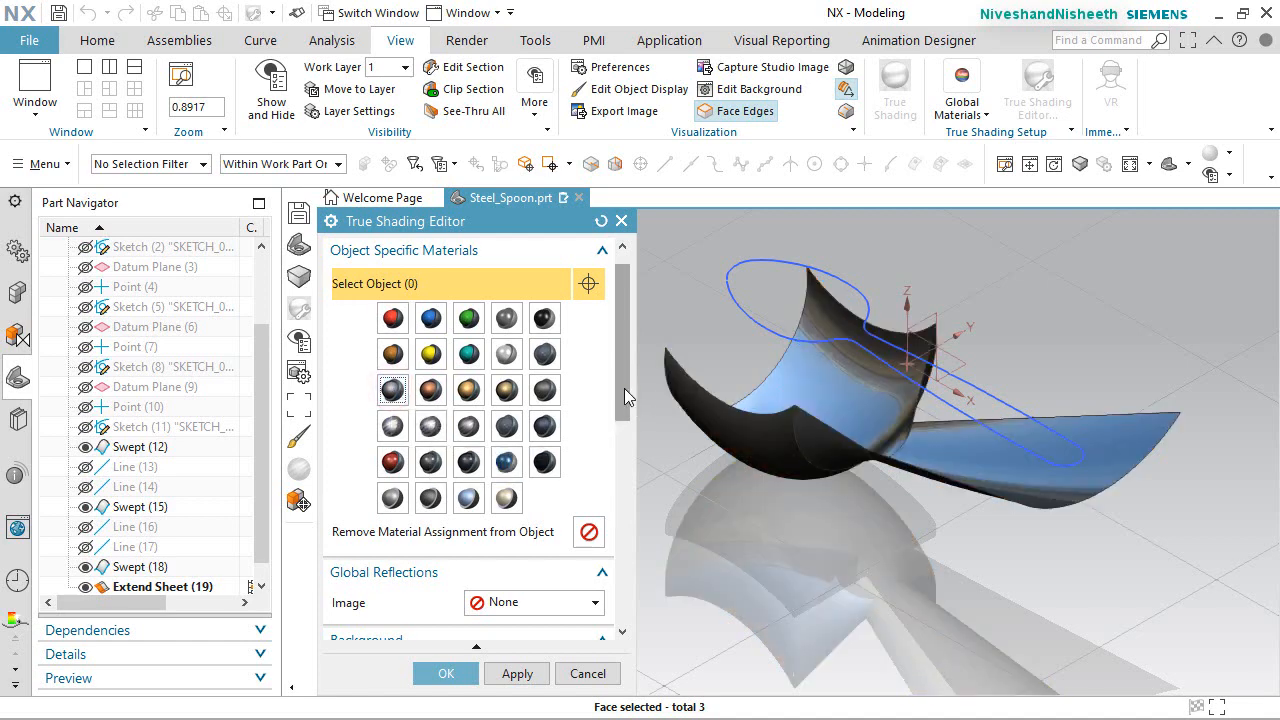
Turn off the ground plane grid, planar shadows and floor reflection in the True Shading settings.
{"action": "left_click_drag", "start_coordinate": [624, 395], "coordinate": [619, 508]}
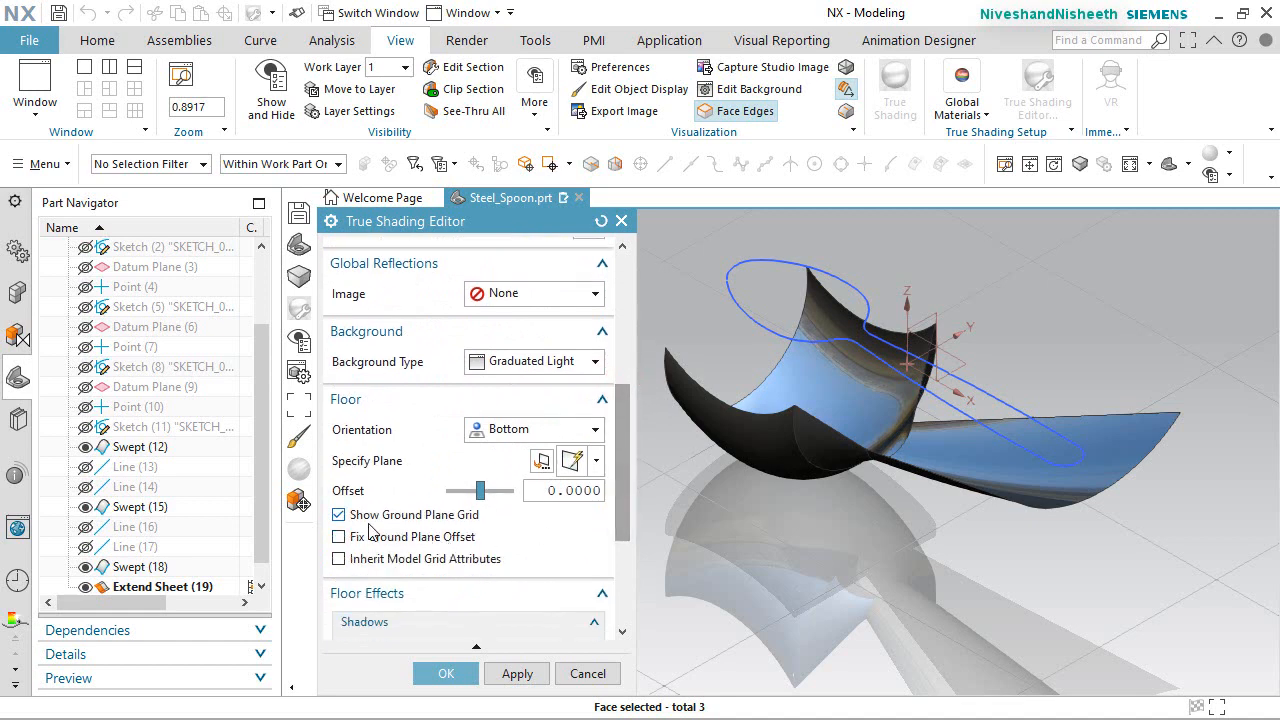
{"action": "scroll", "coordinate": [345, 515], "scroll_direction": "down", "scroll_amount": 2}
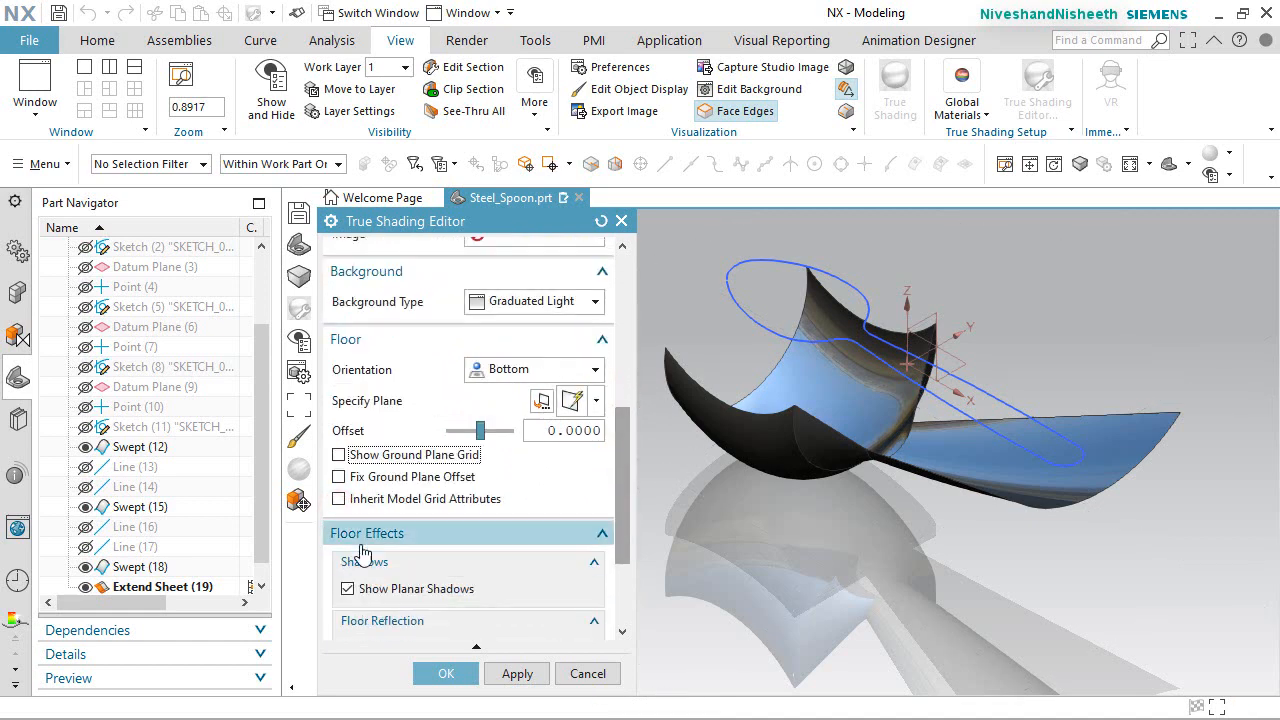
{"action": "left_click", "coordinate": [347, 589]}
{"action": "scroll", "coordinate": [415, 553], "scroll_direction": "down", "scroll_amount": 4}
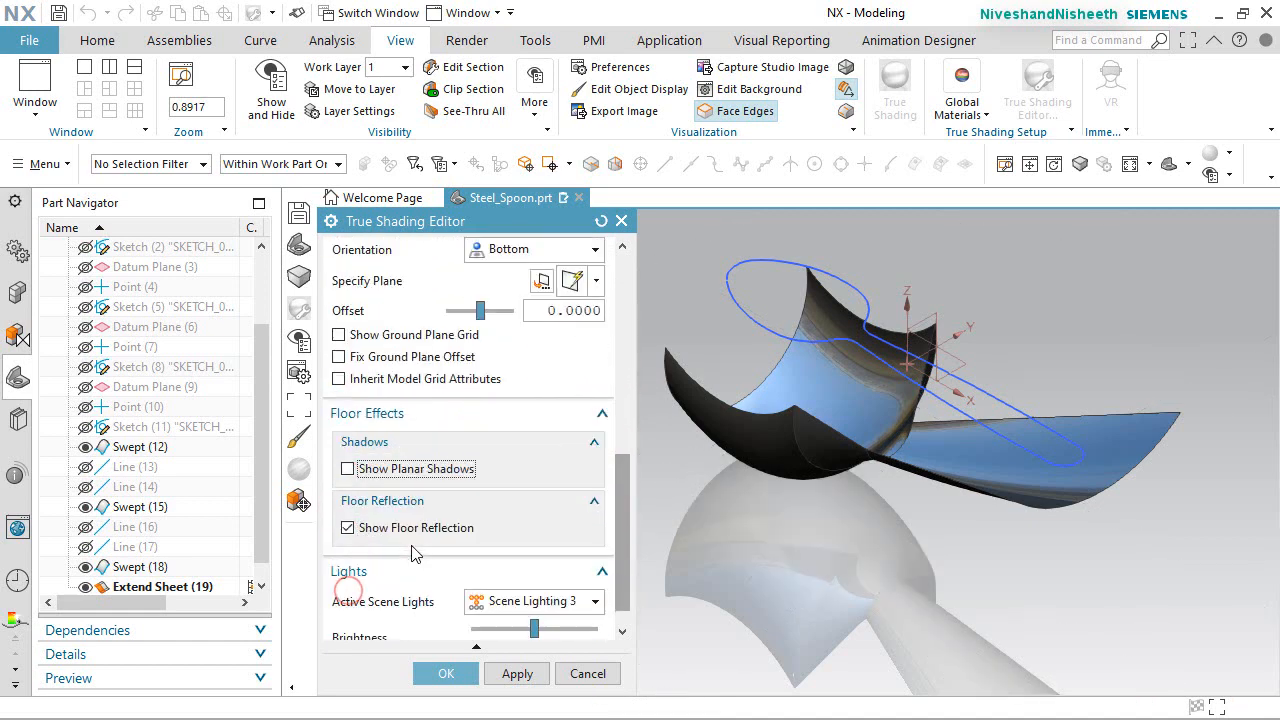
{"action": "left_click", "coordinate": [348, 528]}
{"action": "scroll", "coordinate": [450, 550], "scroll_direction": "down", "scroll_amount": 1}
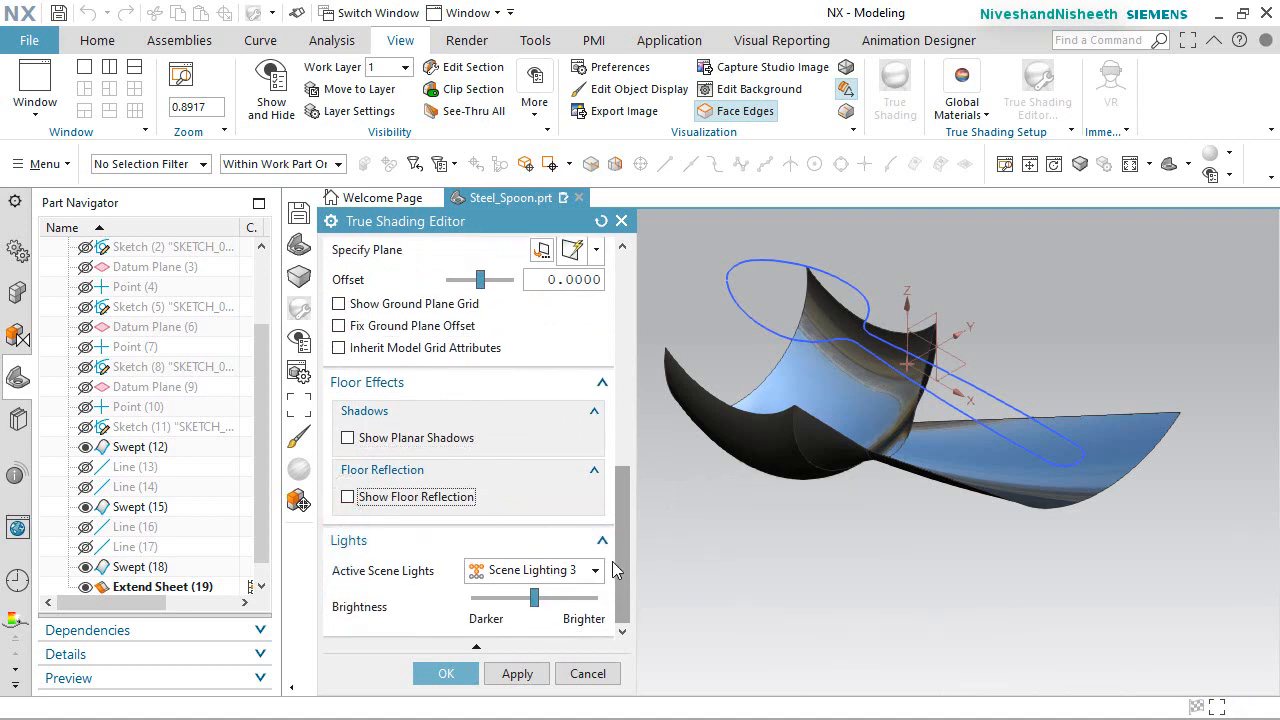
Set the active scene lights to Scene Lighting 4, raise the brightness, and accept the True Shading settings.
{"action": "left_click", "coordinate": [598, 573]}
{"action": "left_click", "coordinate": [548, 487]}
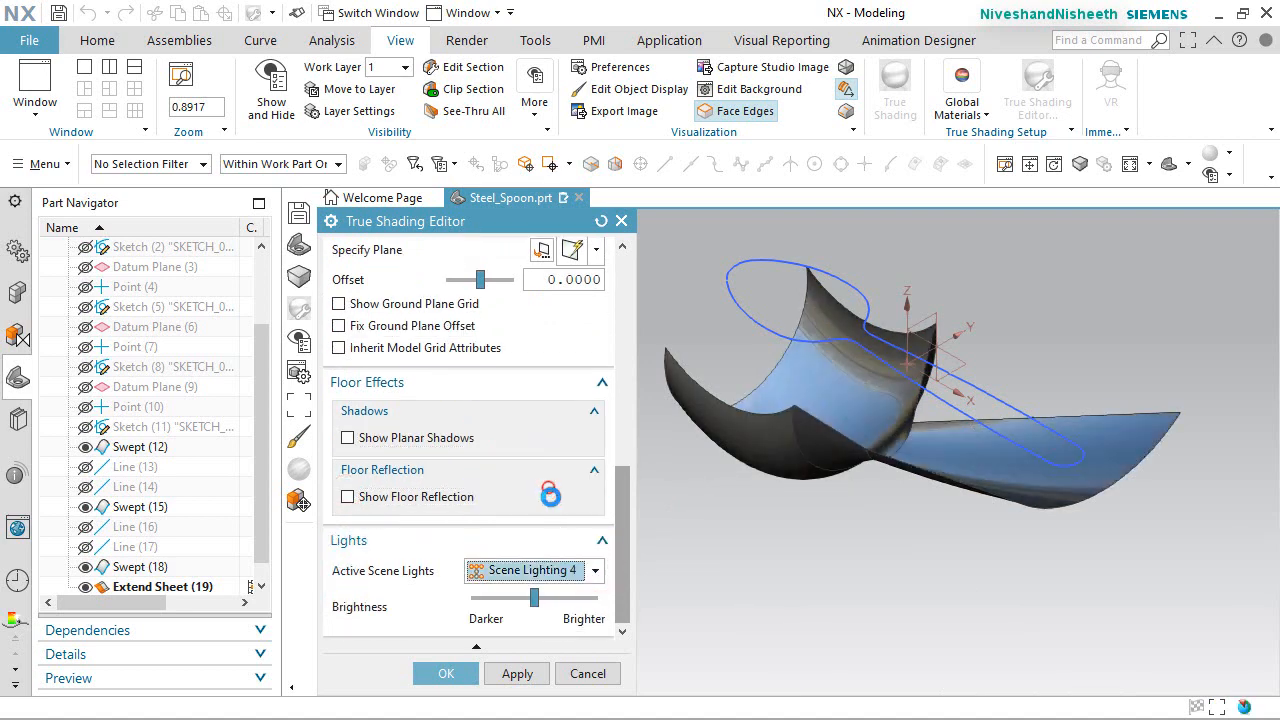
{"action": "left_click_drag", "start_coordinate": [533, 598], "coordinate": [561, 600]}
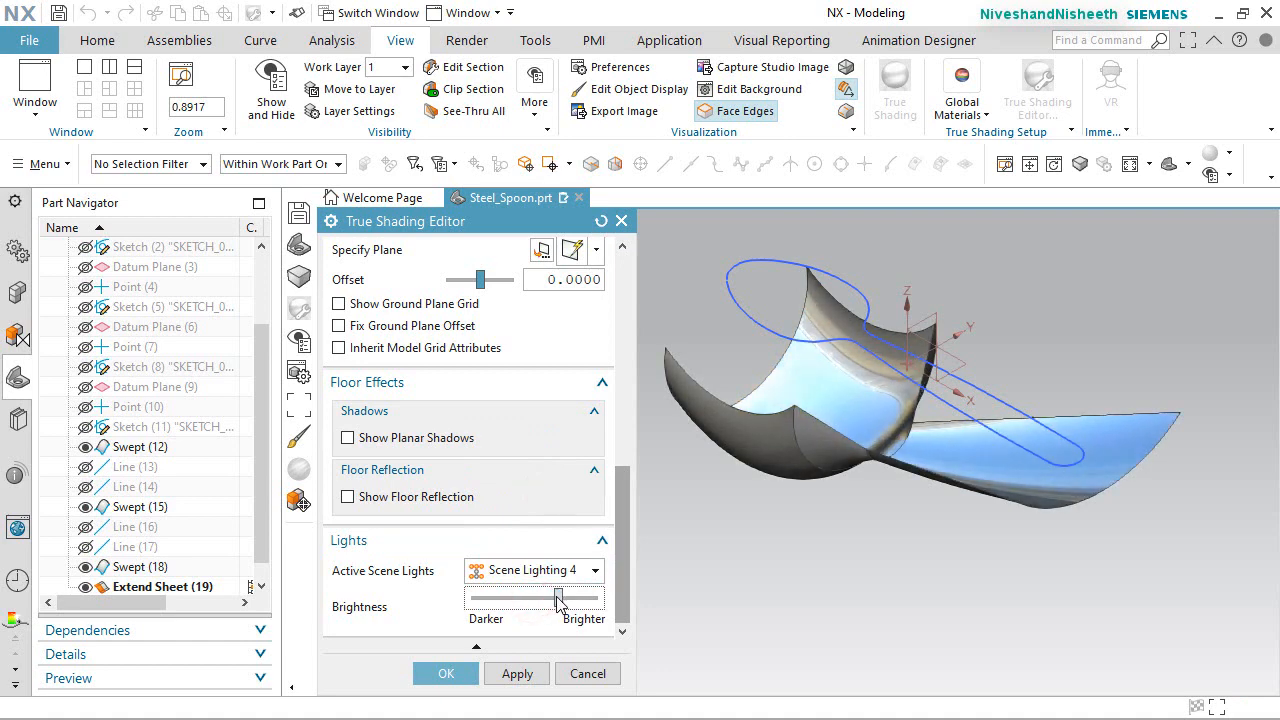
{"action": "left_click", "coordinate": [466, 673]}
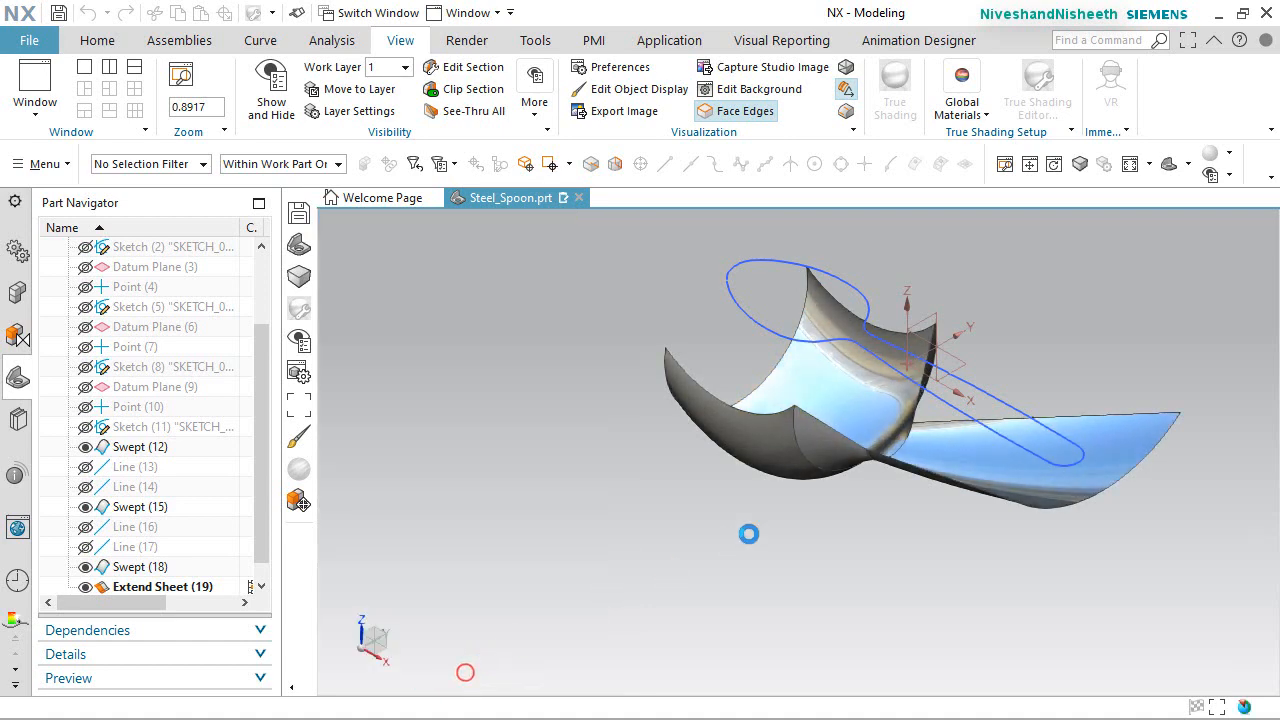
Inspect the chrome spoon from below, restore the isometric view and save the part.
{"action": "mouse_move", "coordinate": [846, 466]}
{"action": "middle_mouse_down"}
{"action": "mouse_move", "coordinate": [860, 363]}
{"action": "mouse_move", "coordinate": [824, 321]}
{"action": "mouse_move", "coordinate": [769, 349]}
{"action": "mouse_move", "coordinate": [794, 434]}
{"action": "mouse_move", "coordinate": [885, 573]}
{"action": "mouse_move", "coordinate": [743, 566]}
{"action": "mouse_move", "coordinate": [894, 557]}
{"action": "middle_mouse_up"}
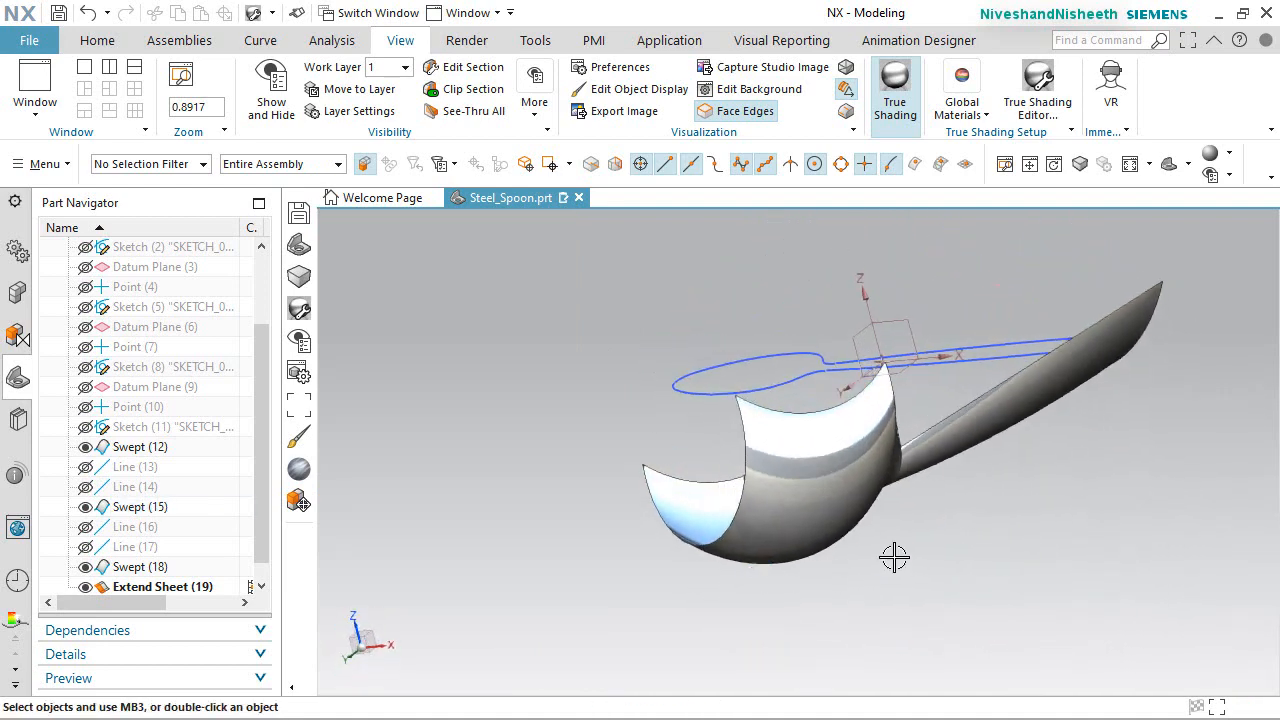
{"action": "key", "text": "End"}
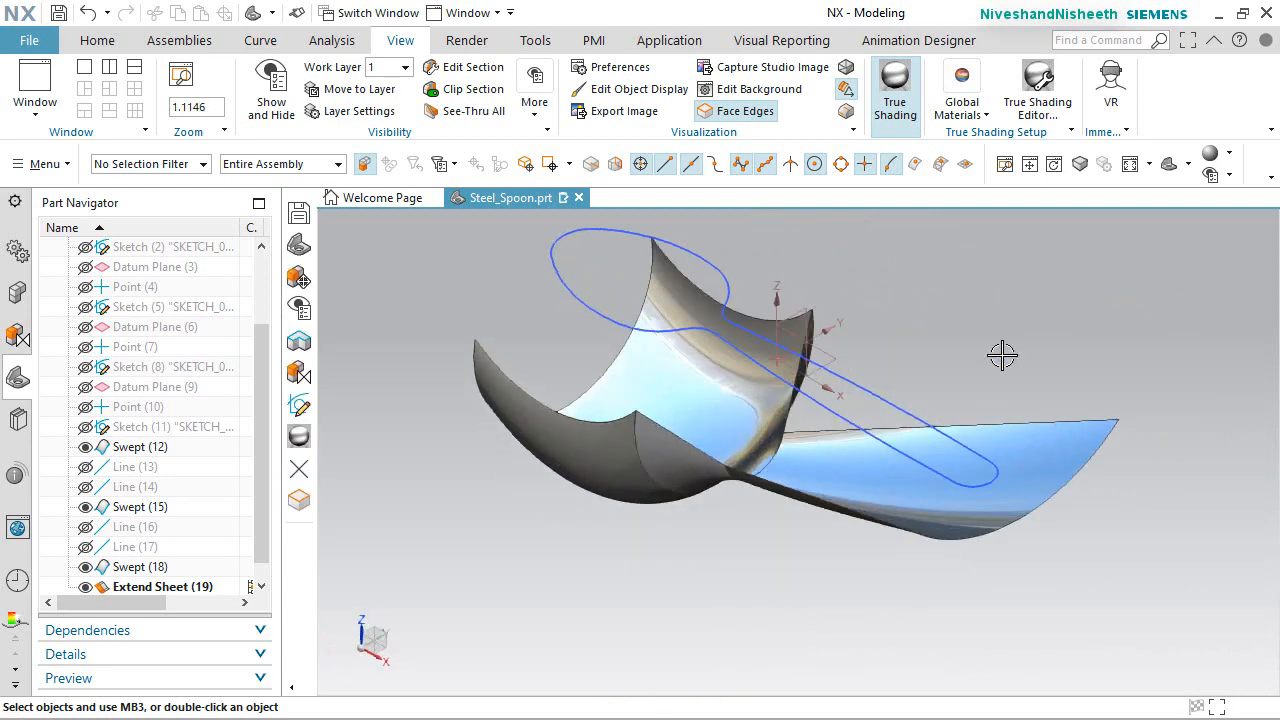
{"action": "key", "text": "ctrl+s"}
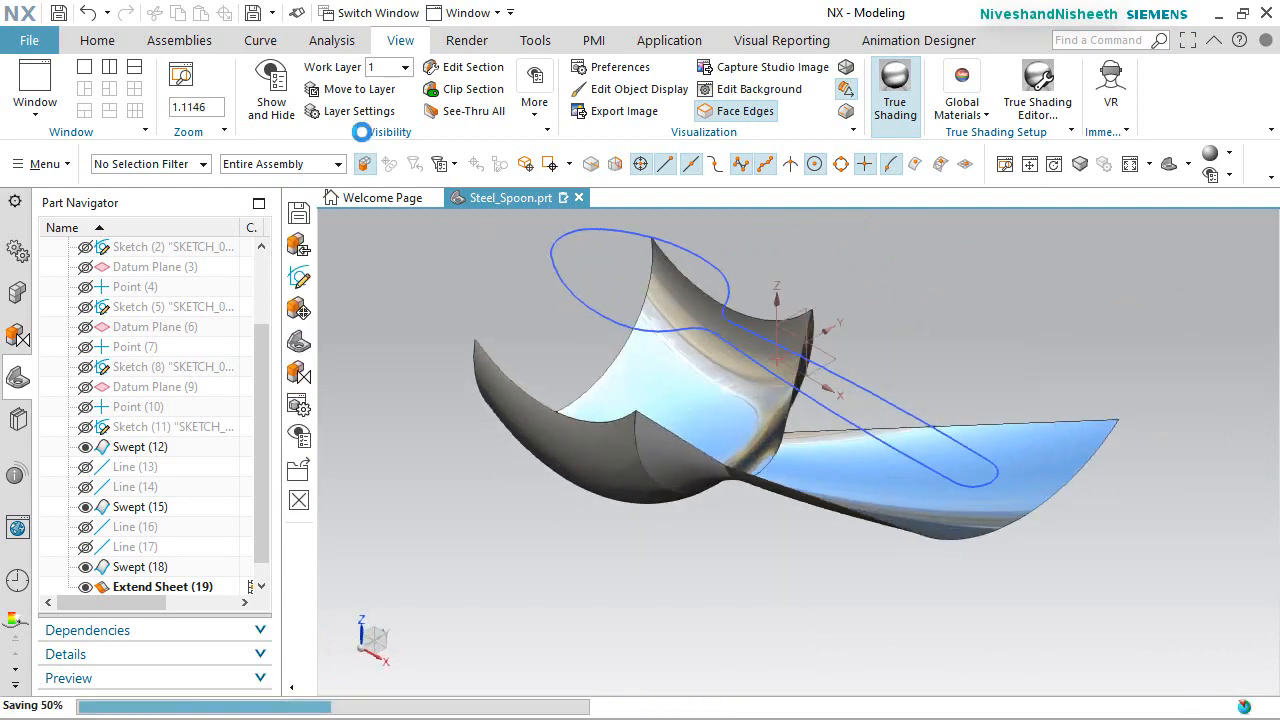
{"action": "left_click", "coordinate": [97, 40]}
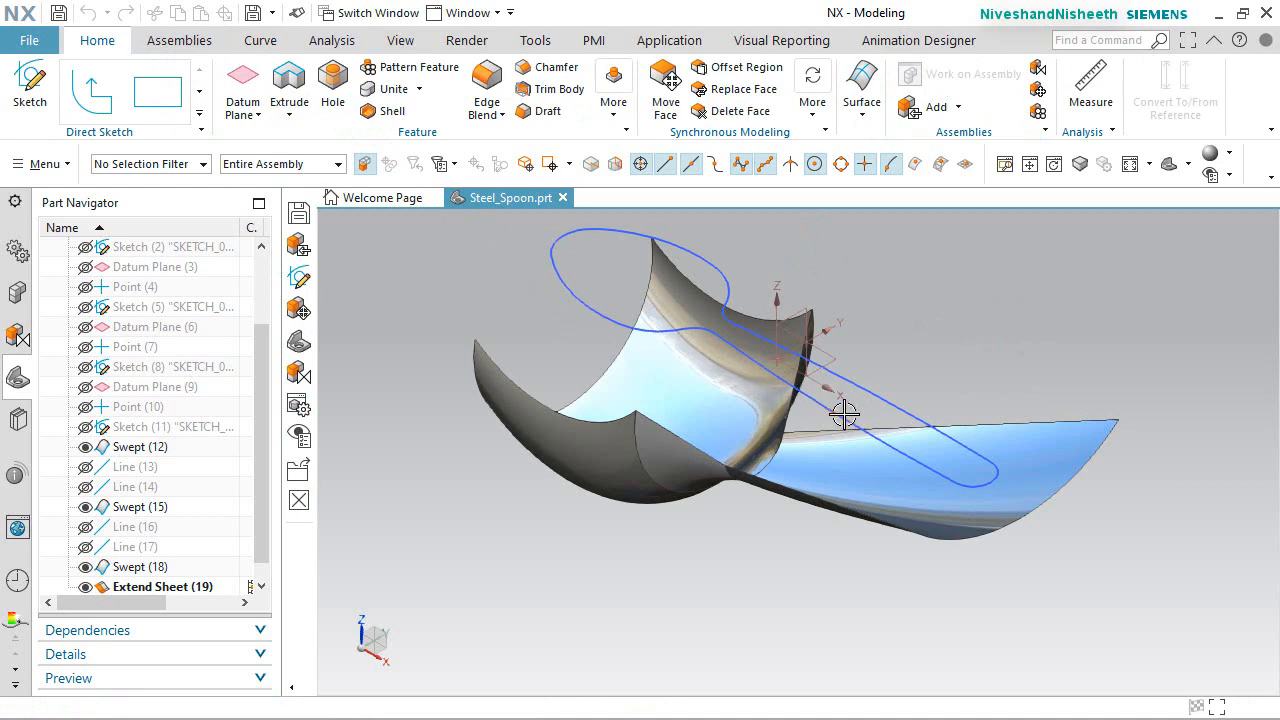
Start an Extrude using the closed spoon outline sketch curves as the section.
{"action": "left_click", "coordinate": [290, 88]}
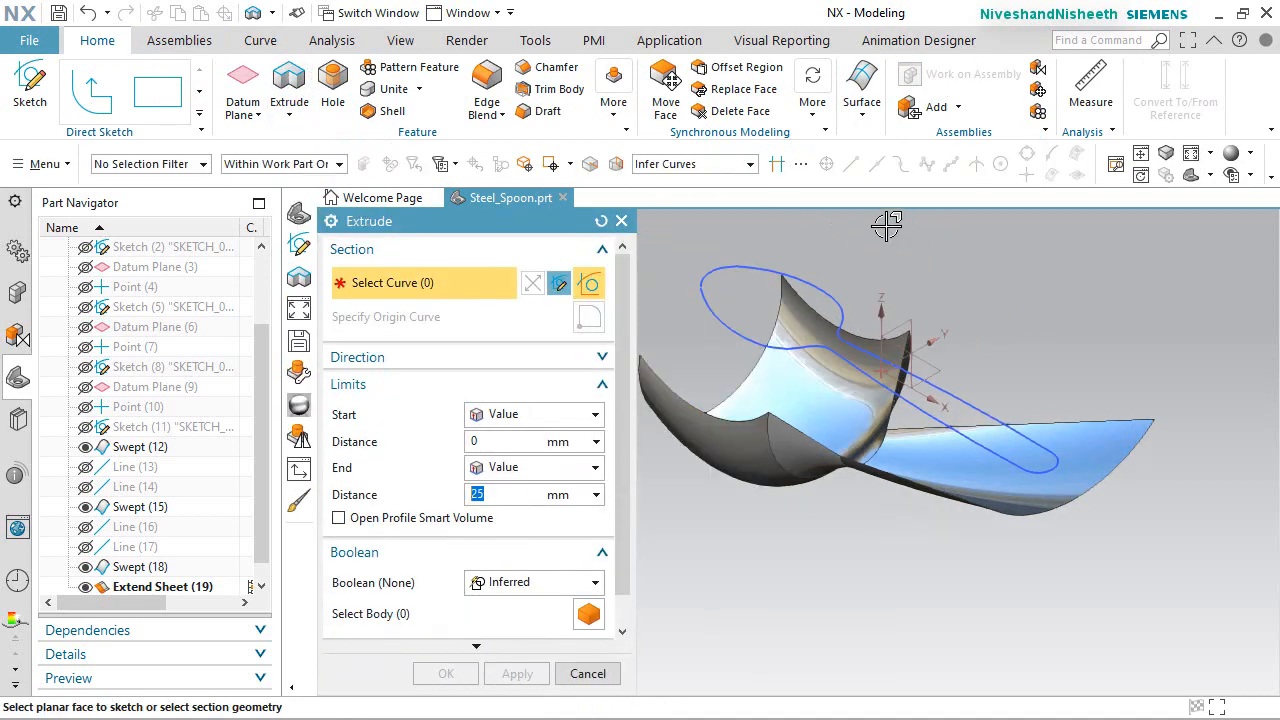
{"action": "left_click", "coordinate": [695, 290]}
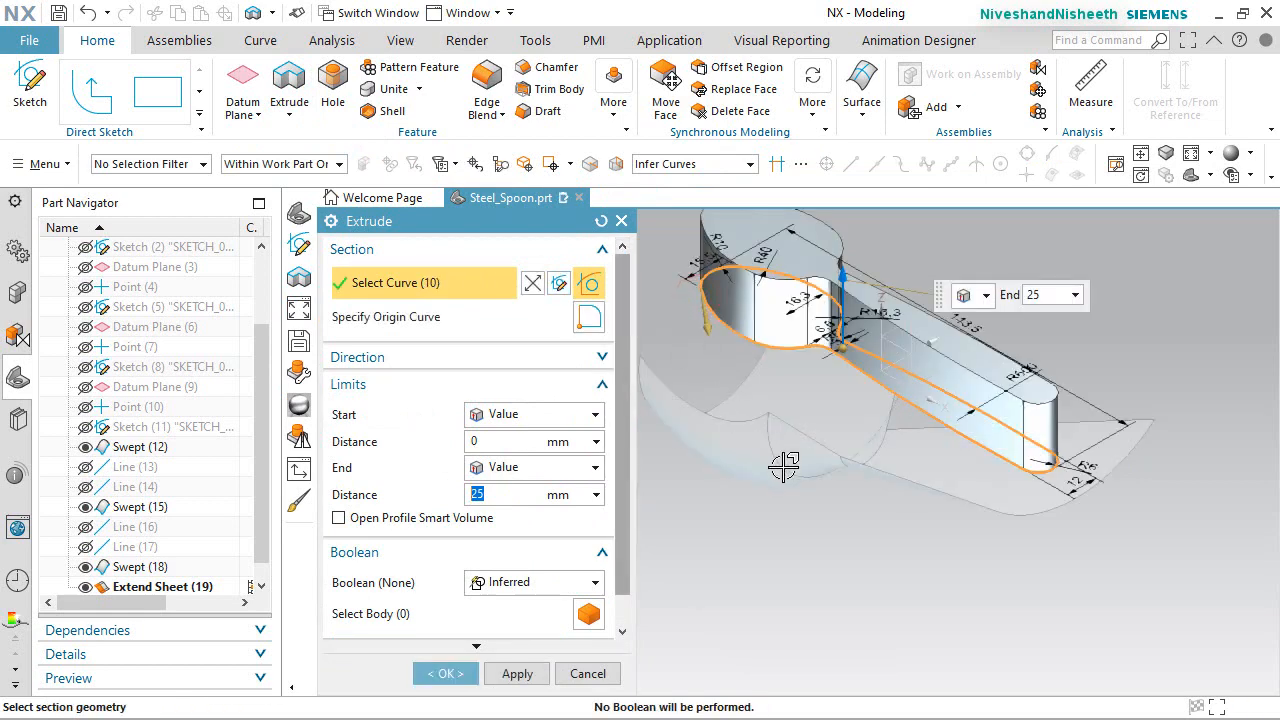
{"action": "scroll", "coordinate": [783, 466], "scroll_direction": "down", "scroll_amount": 2}
{"action": "scroll", "coordinate": [783, 349], "scroll_direction": "up", "scroll_amount": 3}
{"action": "mouse_move", "coordinate": [783, 349]}
{"action": "middle_mouse_down"}
{"action": "mouse_move", "coordinate": [744, 349]}
{"action": "mouse_move", "coordinate": [740, 306]}
{"action": "mouse_move", "coordinate": [706, 351]}
{"action": "mouse_move", "coordinate": [768, 335]}
{"action": "middle_mouse_up"}
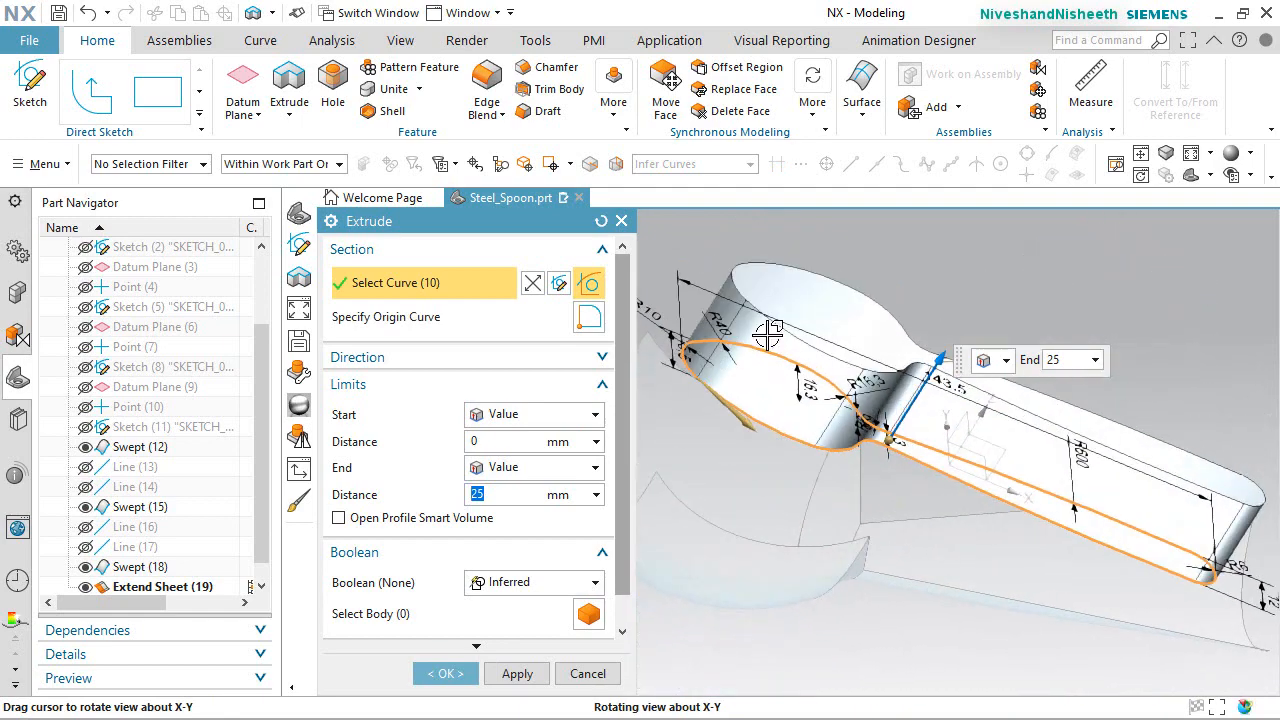
{"action": "left_click", "coordinate": [1210, 180]}
{"action": "left_click", "coordinate": [1255, 203]}
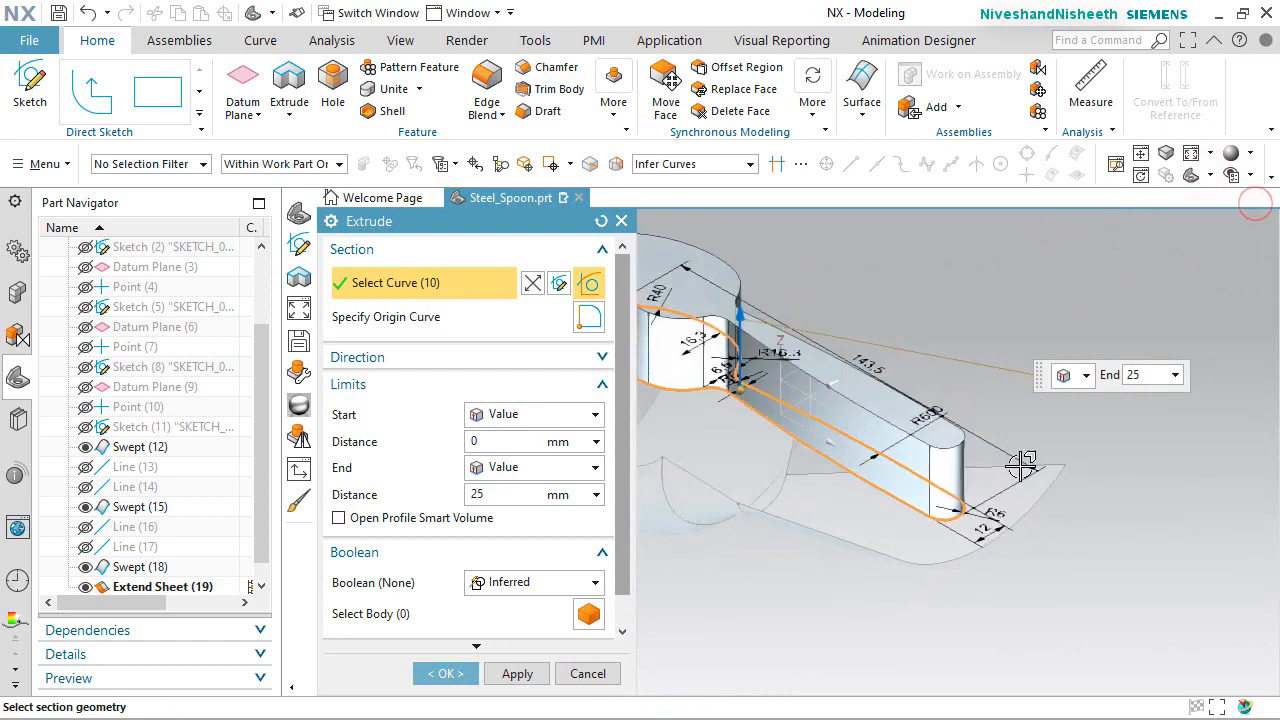
Set the body type of the spoon outline extrusion to Sheet in the expanded Extrude settings.
{"action": "left_click_drag", "start_coordinate": [624, 467], "coordinate": [627, 504]}
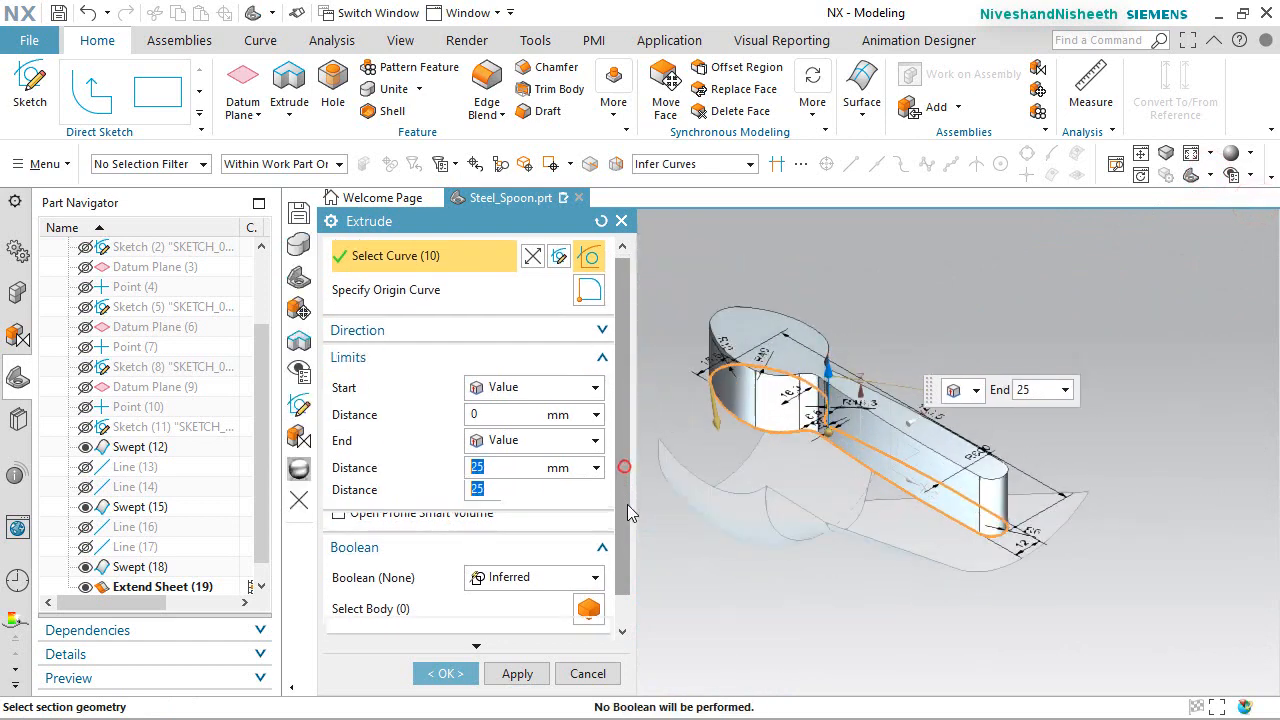
{"action": "left_click", "coordinate": [477, 652]}
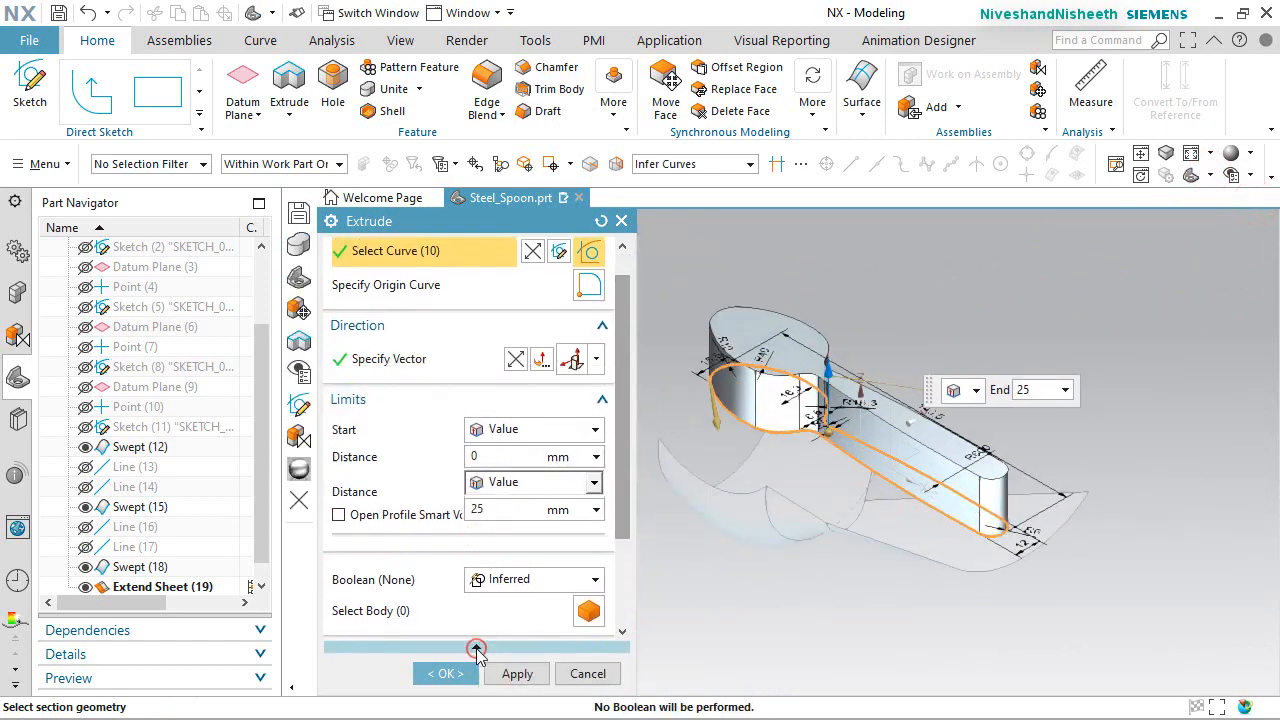
{"action": "scroll", "coordinate": [624, 527], "scroll_direction": "down", "scroll_amount": 5}
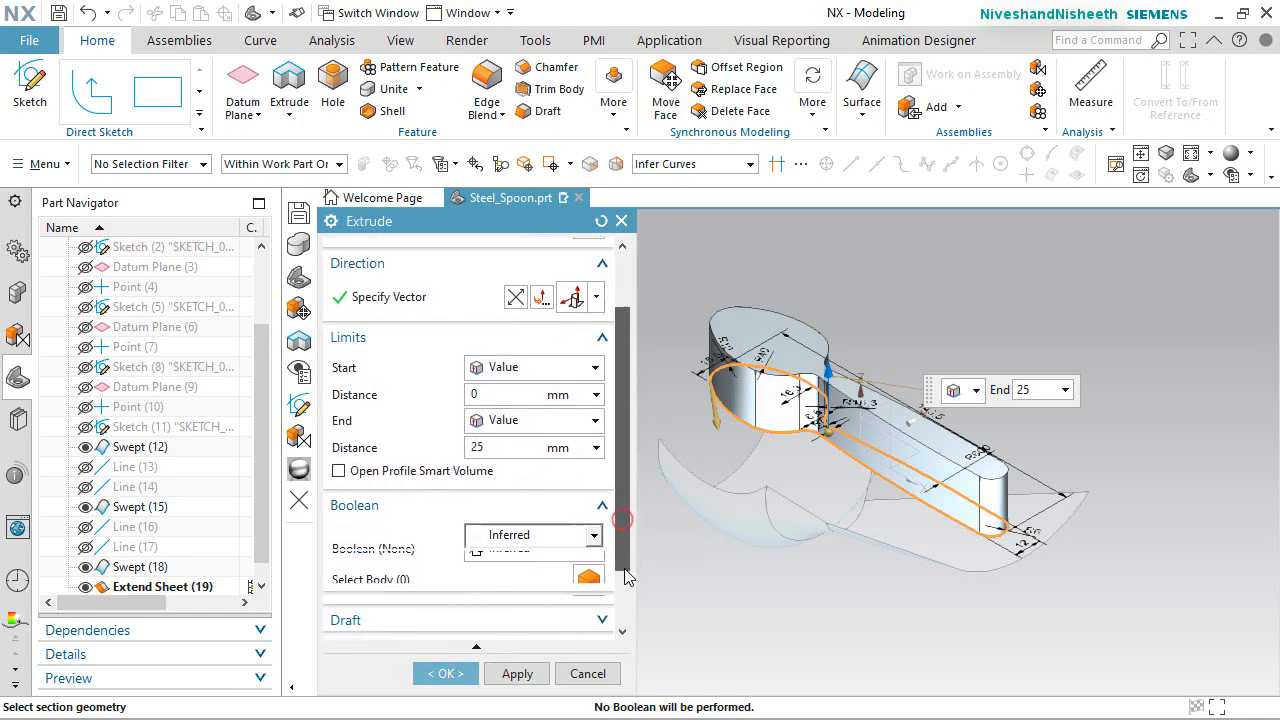
{"action": "left_click", "coordinate": [601, 592]}
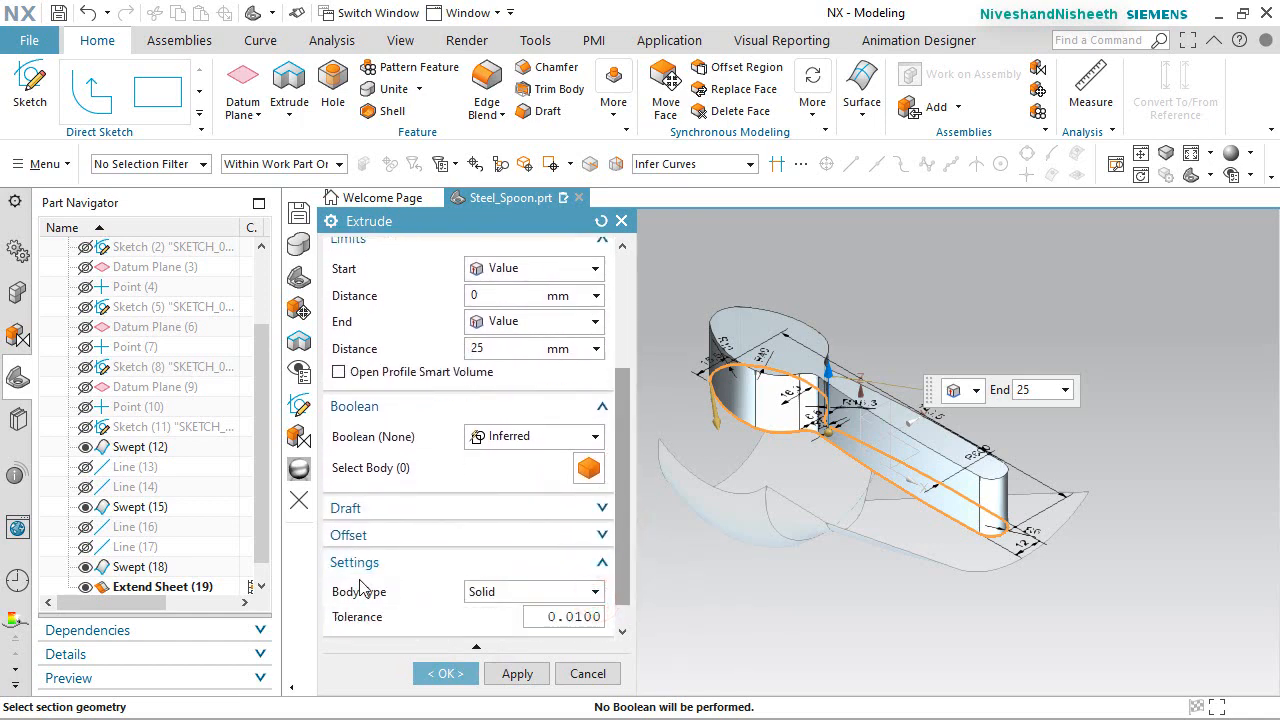
{"action": "left_click", "coordinate": [486, 592]}
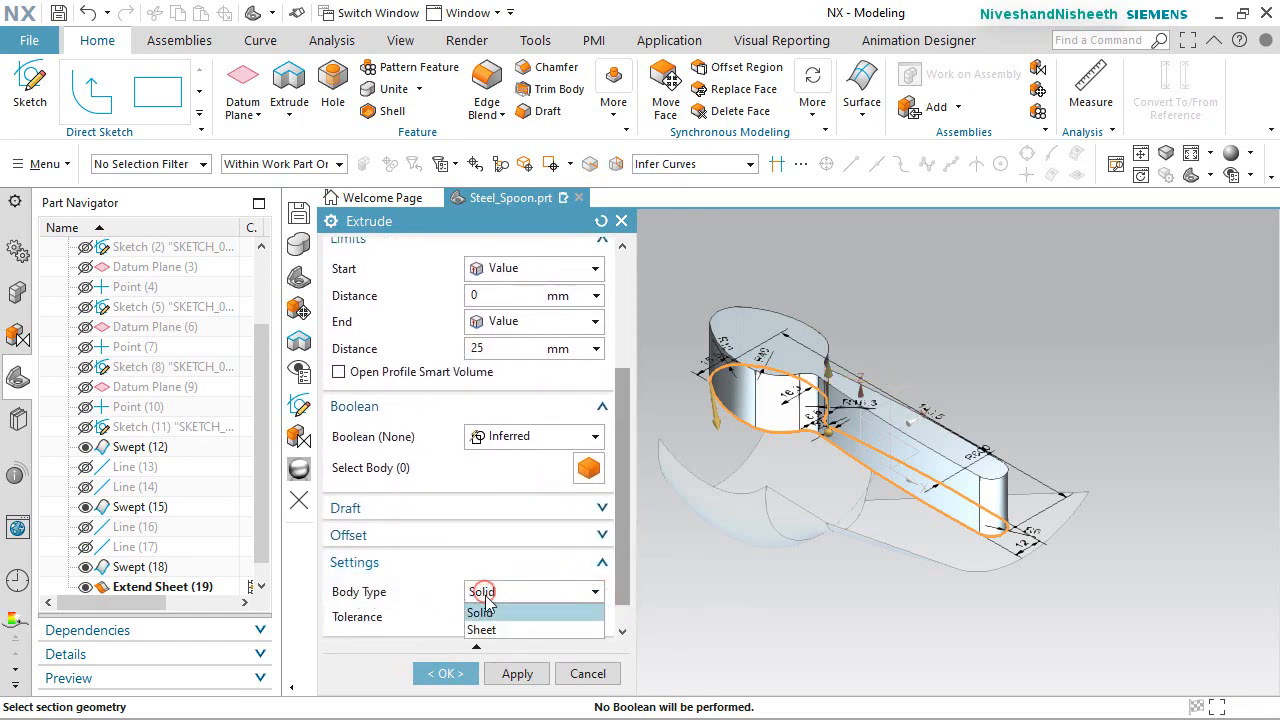
{"action": "left_click", "coordinate": [481, 629]}
{"action": "scroll", "coordinate": [782, 347], "scroll_direction": "up", "scroll_amount": 3}
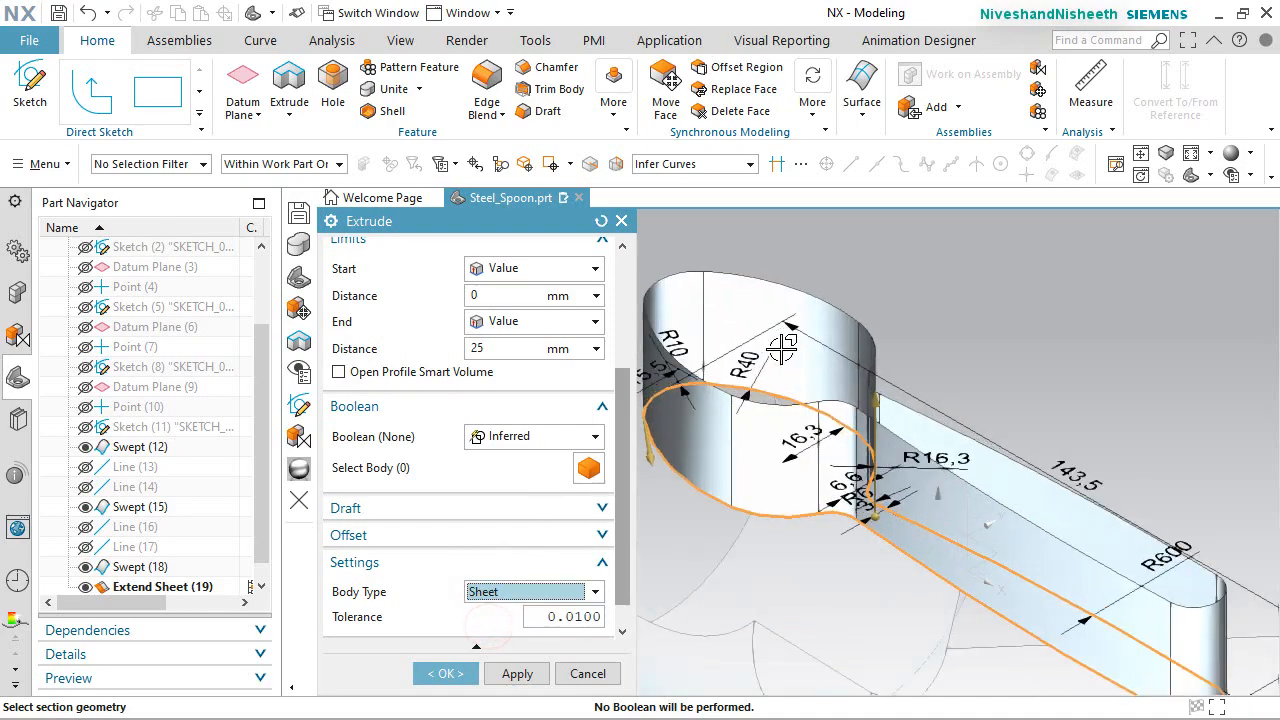
{"action": "middle_click_drag", "start_coordinate": [779, 366], "coordinate": [813, 322]}
{"action": "scroll", "coordinate": [908, 349], "scroll_direction": "down", "scroll_amount": 3}
{"action": "scroll", "coordinate": [908, 349], "scroll_direction": "up", "scroll_amount": 2}
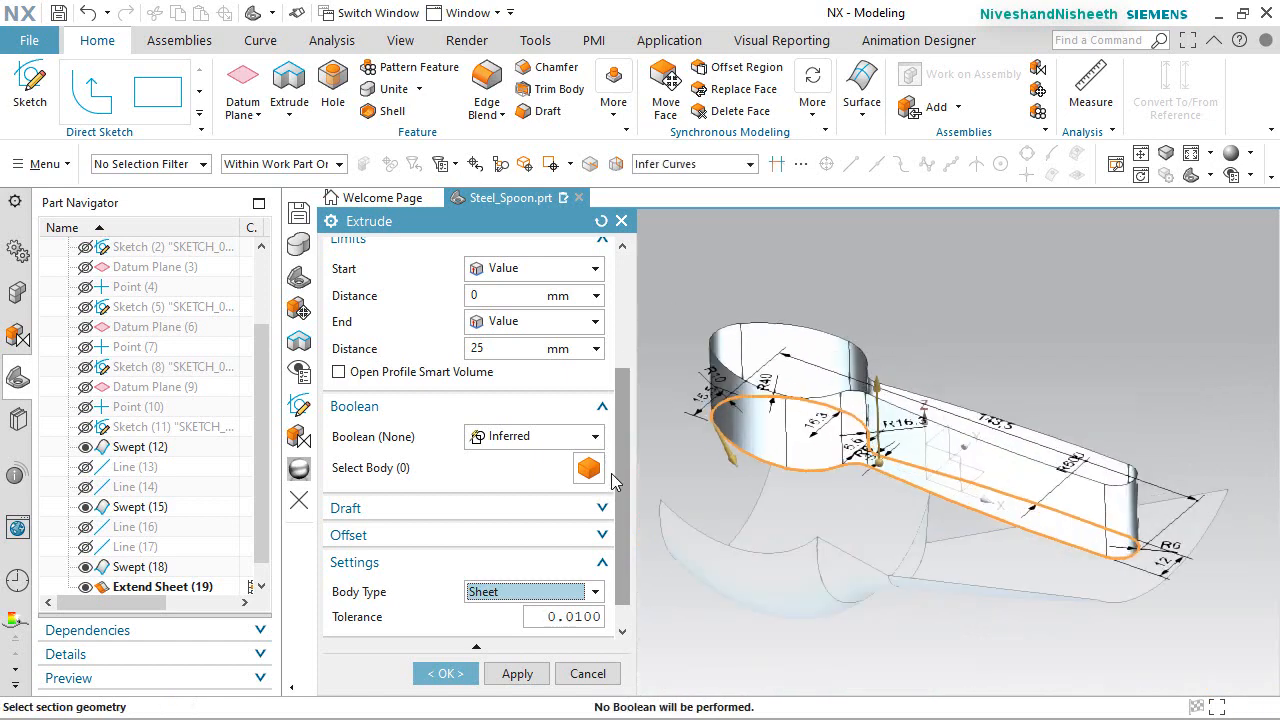
Reverse the extrude direction so it passes down through the spoon surfaces, set the end distance to 78 mm, and accept the extrusion.
{"action": "left_click_drag", "start_coordinate": [618, 484], "coordinate": [657, 352]}
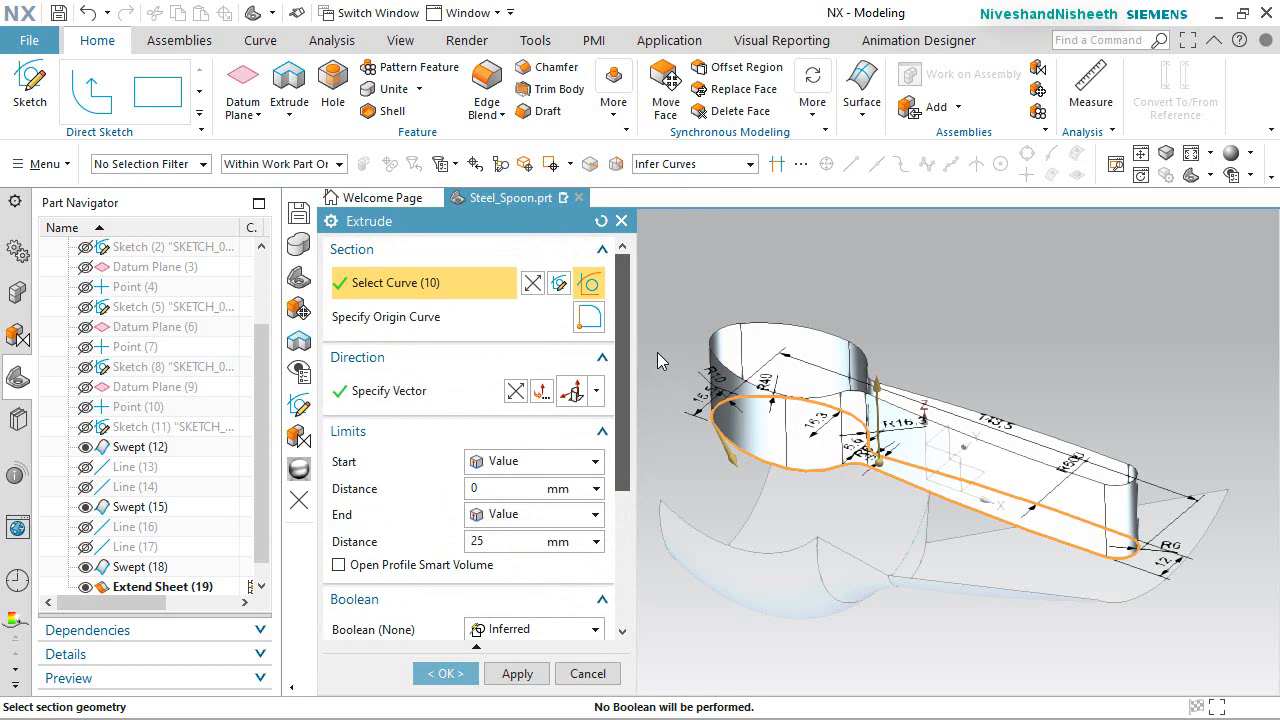
{"action": "left_click", "coordinate": [597, 461]}
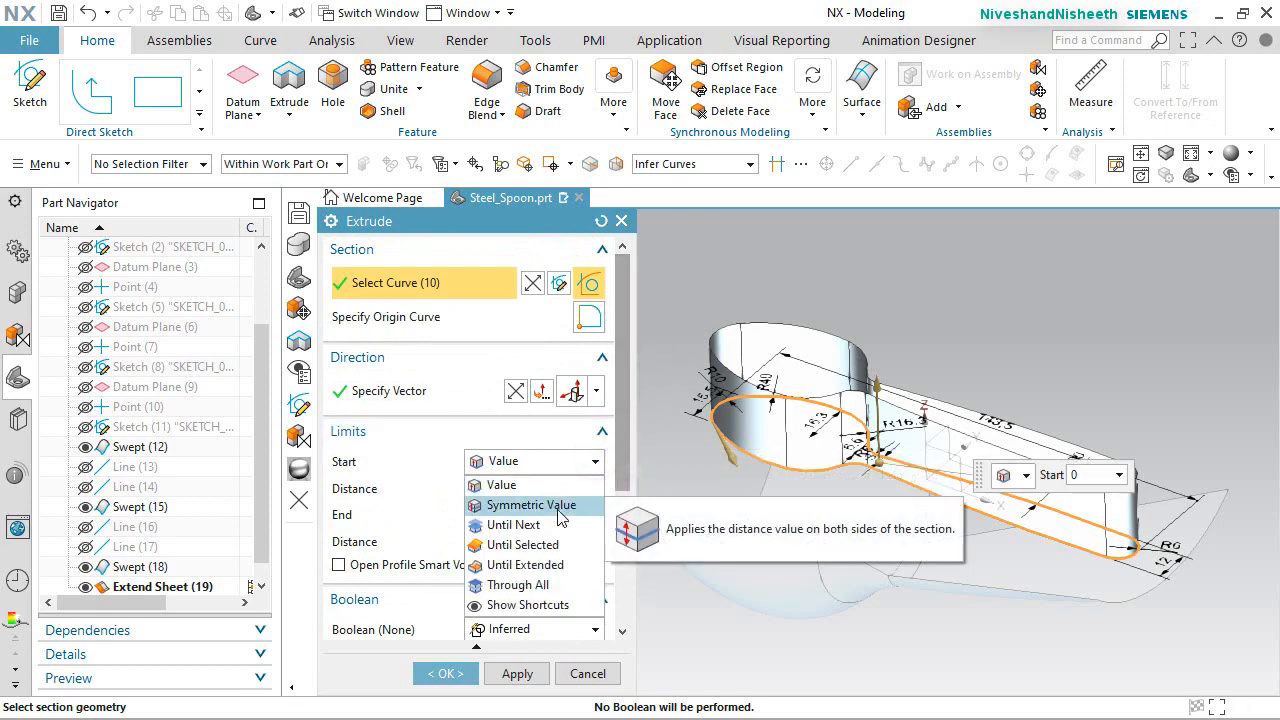
{"action": "left_click", "coordinate": [430, 442]}
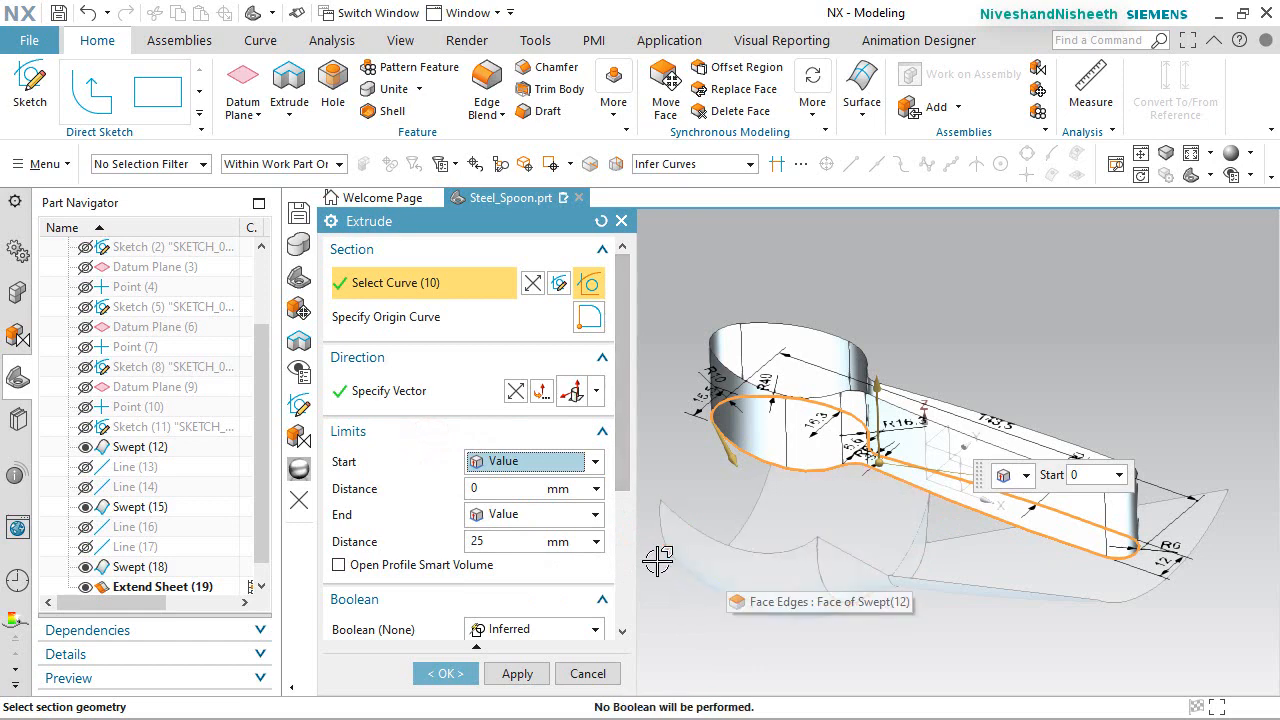
{"action": "left_click", "coordinate": [515, 390]}
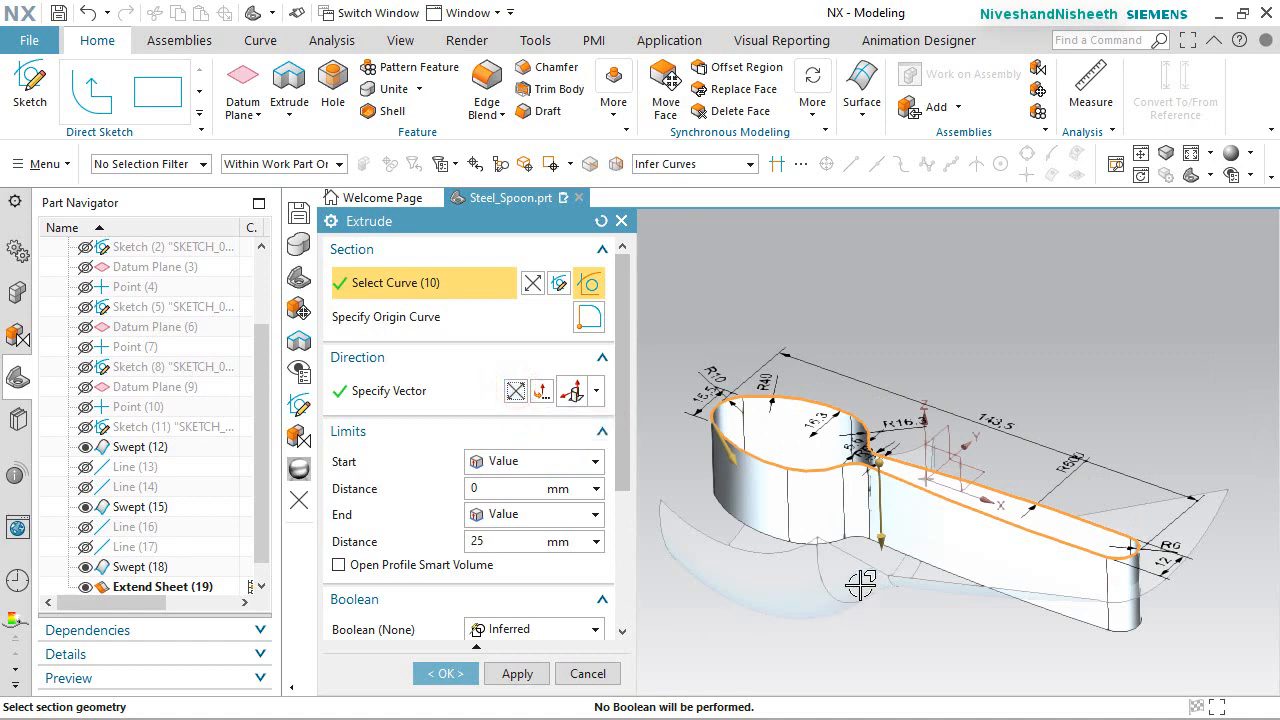
{"action": "left_click_drag", "start_coordinate": [880, 545], "coordinate": [892, 692]}
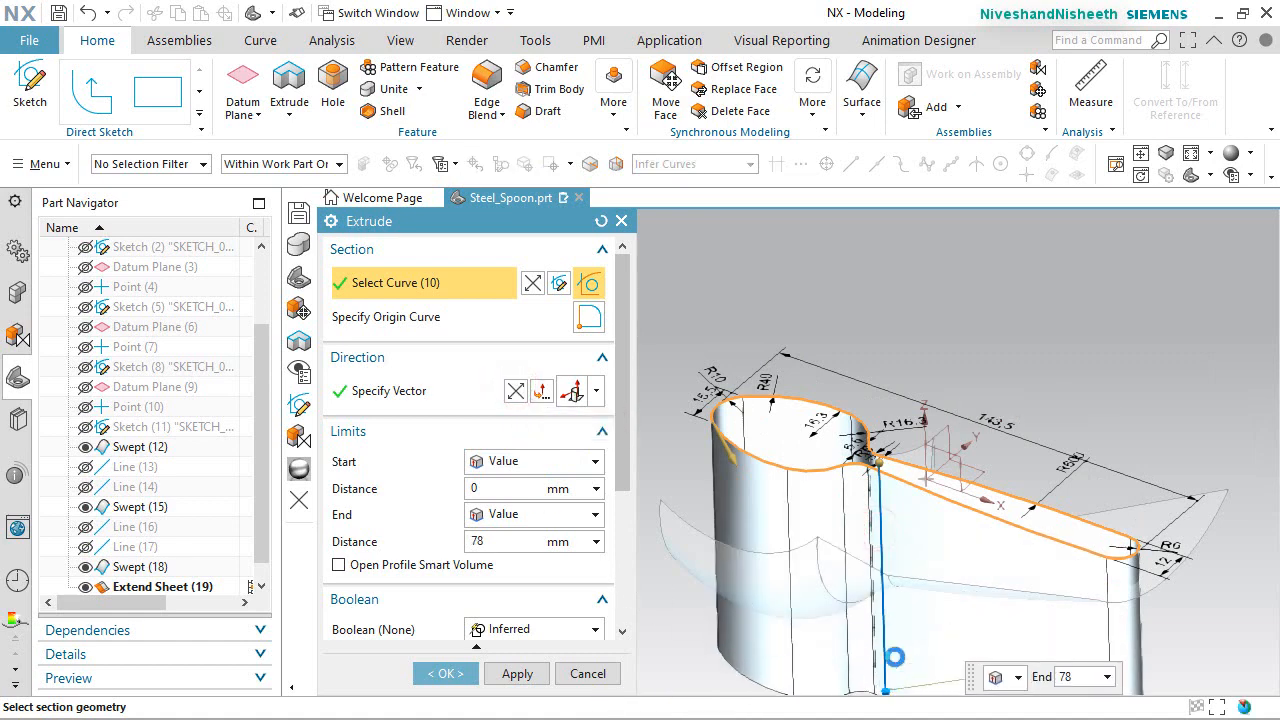
{"action": "scroll", "coordinate": [949, 360], "scroll_direction": "down", "scroll_amount": 2}
{"action": "middle_click_drag", "start_coordinate": [929, 503], "coordinate": [950, 470]}
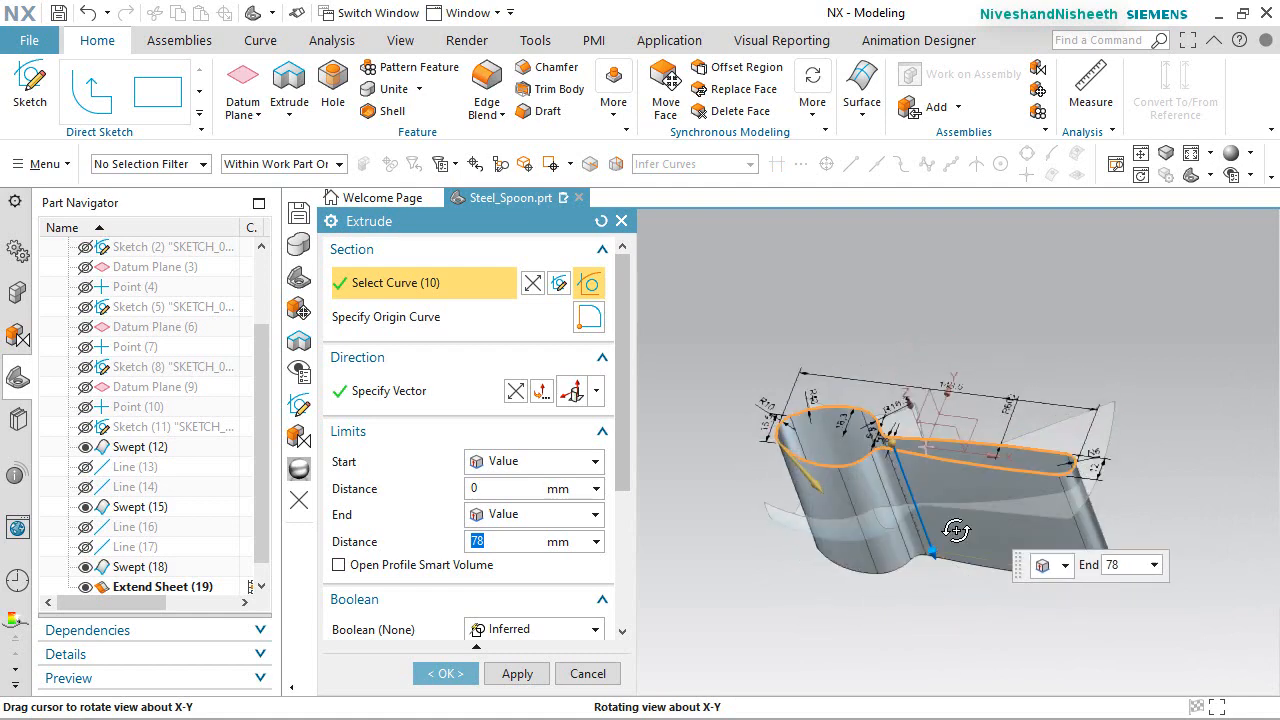
{"action": "left_click", "coordinate": [448, 674]}
Assign the Chrome material to the extruded outline sheet in the True Shading Editor, using the Sheet Body selection filter.
{"action": "middle_click_drag", "start_coordinate": [1044, 554], "coordinate": [930, 420]}
{"action": "left_click", "coordinate": [401, 40]}
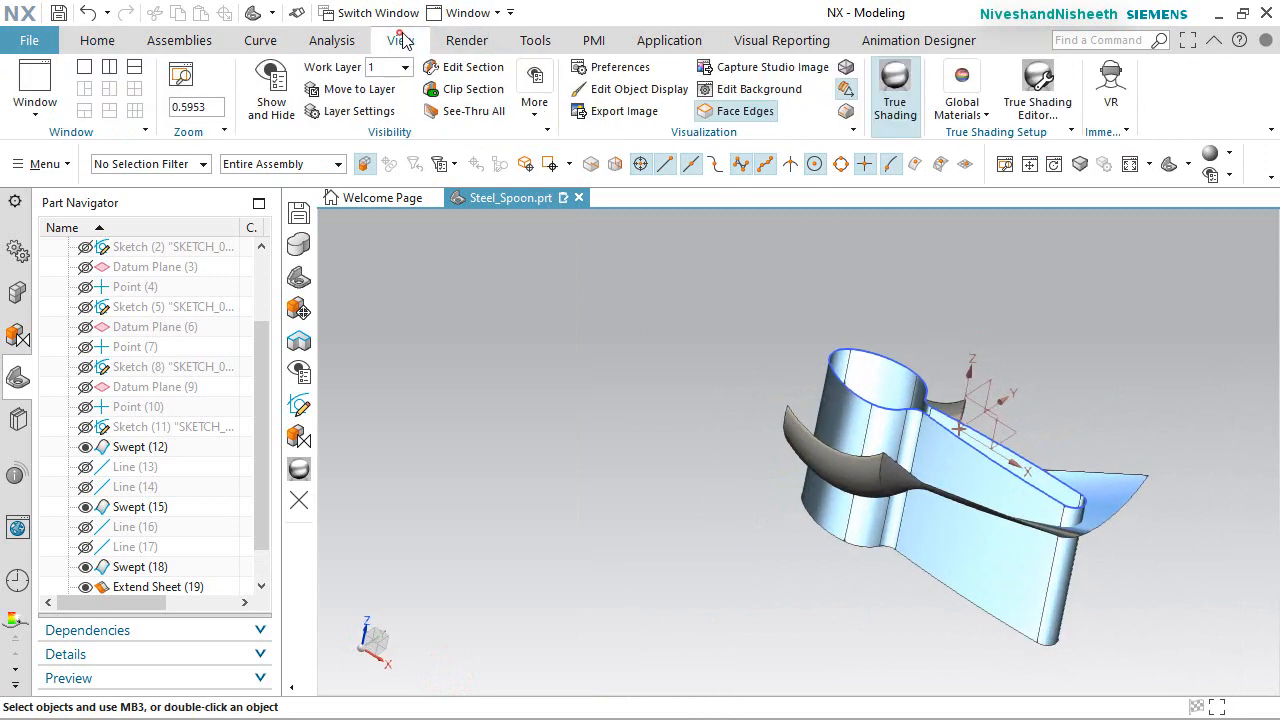
{"action": "left_click", "coordinate": [1040, 78]}
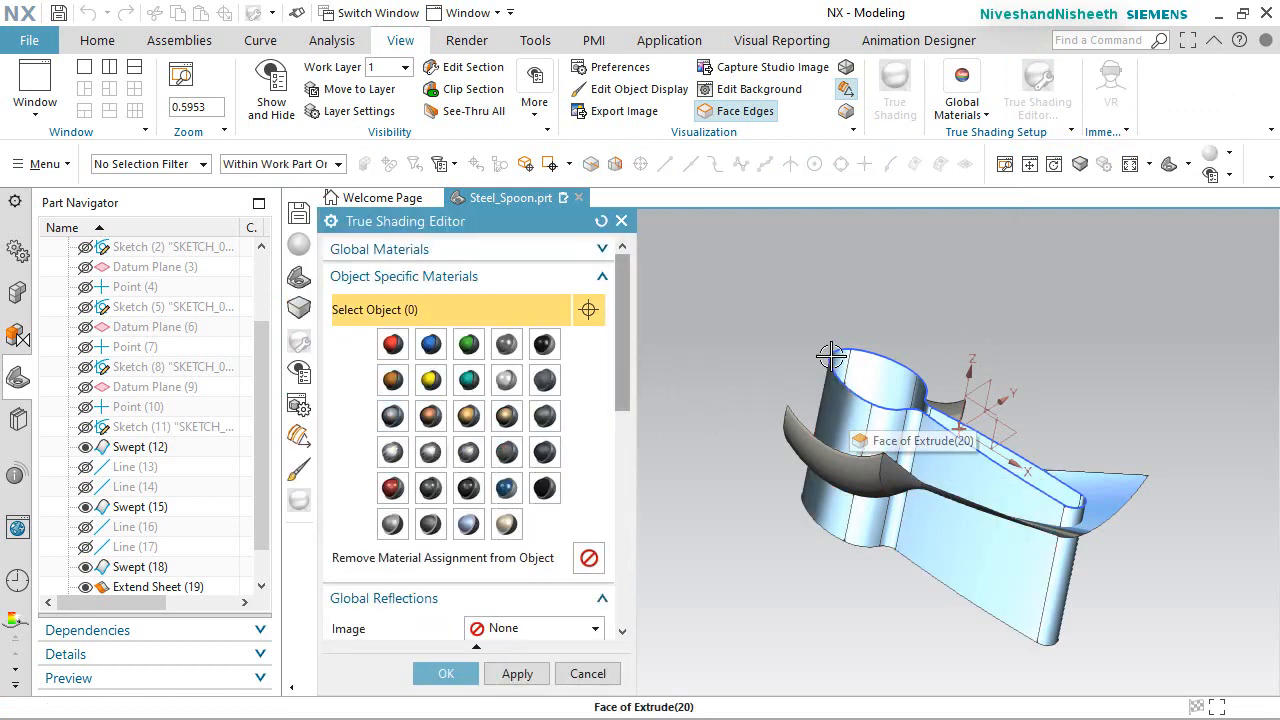
{"action": "left_click", "coordinate": [199, 164]}
{"action": "left_click", "coordinate": [132, 229]}
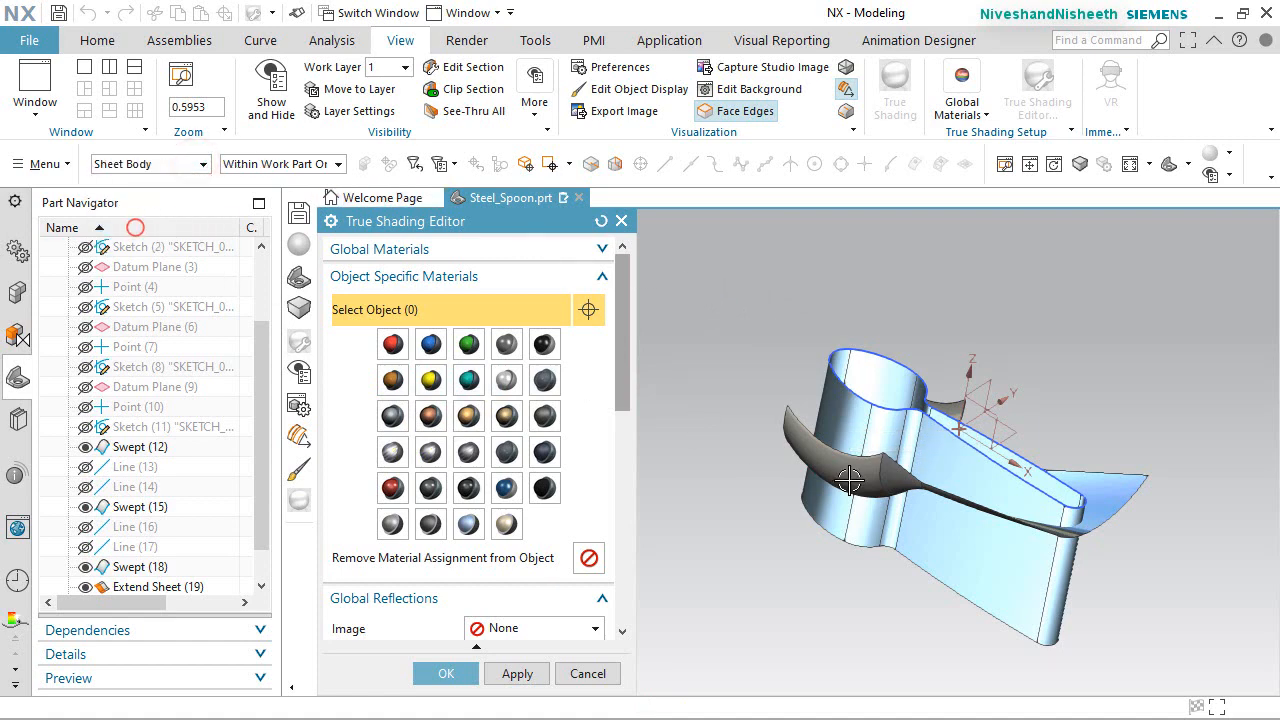
{"action": "left_click", "coordinate": [887, 430]}
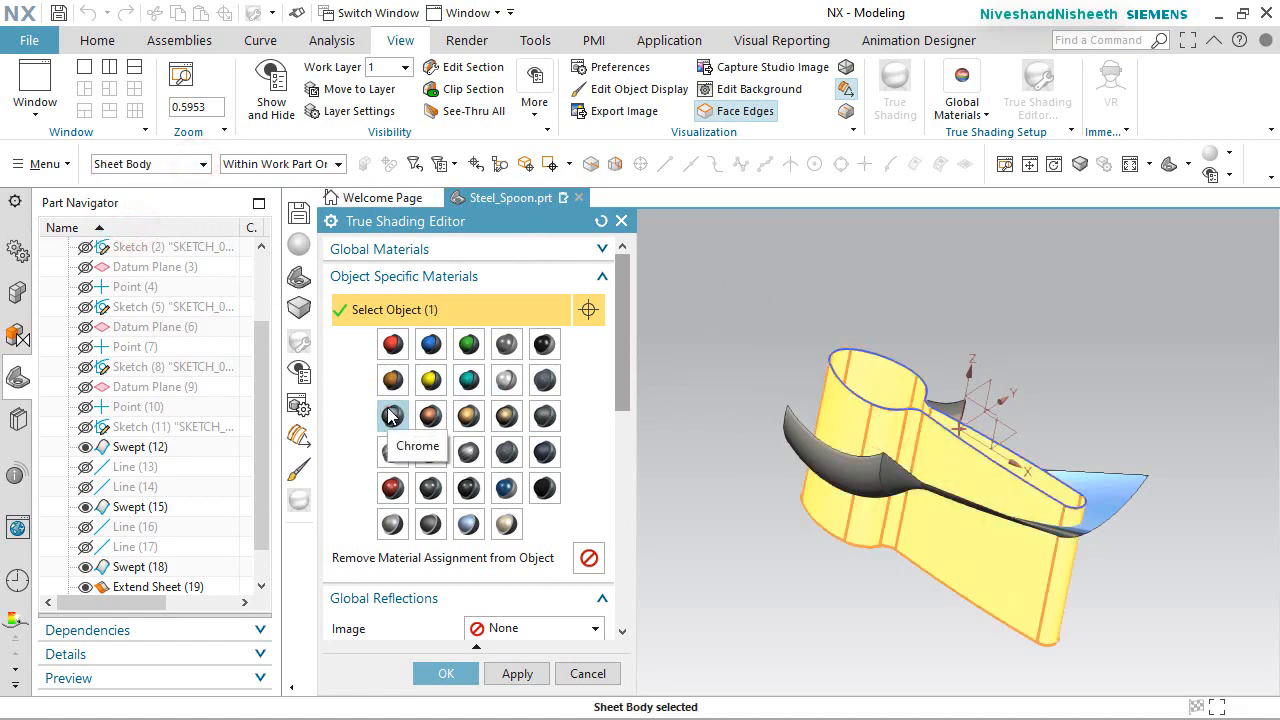
{"action": "left_click", "coordinate": [392, 416]}
{"action": "left_click", "coordinate": [446, 674]}
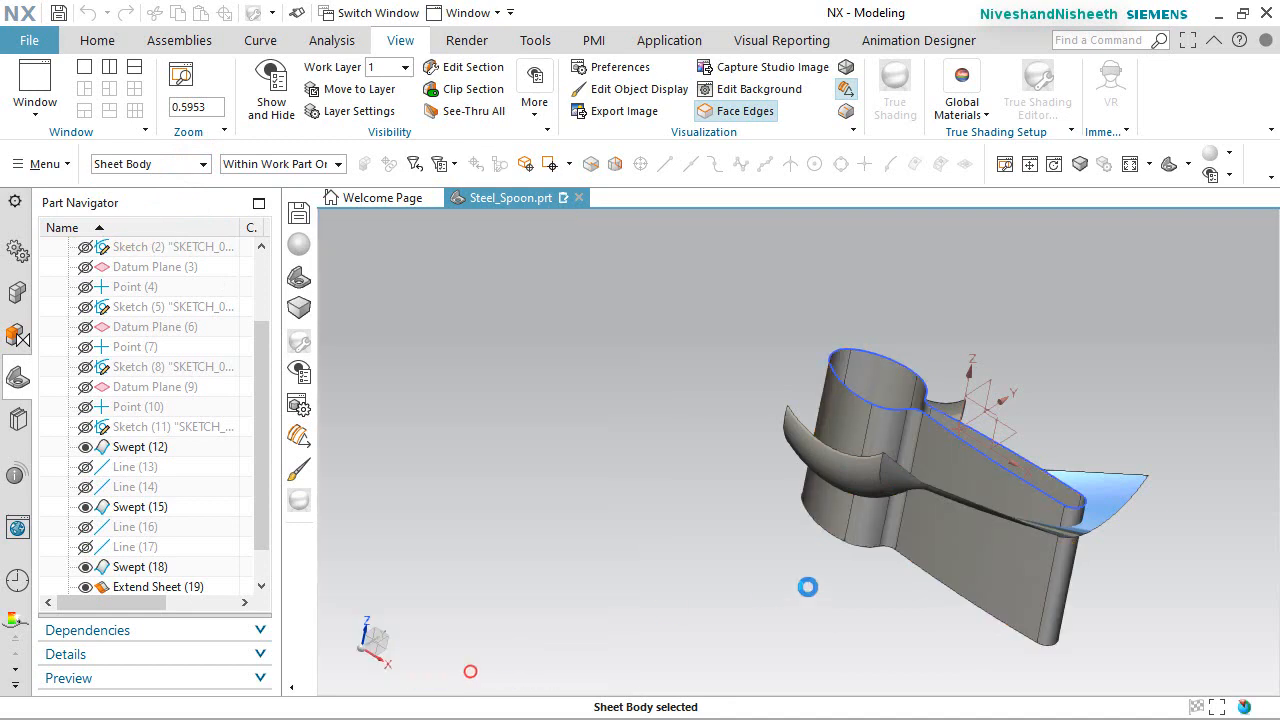
Restore the isometric view, rotate it 90° about the Z axis, and save the part.
{"action": "mouse_move", "coordinate": [941, 524]}
{"action": "middle_mouse_down"}
{"action": "mouse_move", "coordinate": [983, 583]}
{"action": "mouse_move", "coordinate": [974, 603]}
{"action": "mouse_move", "coordinate": [949, 588]}
{"action": "mouse_move", "coordinate": [917, 523]}
{"action": "mouse_move", "coordinate": [874, 500]}
{"action": "mouse_move", "coordinate": [991, 534]}
{"action": "mouse_move", "coordinate": [1010, 480]}
{"action": "middle_mouse_up"}
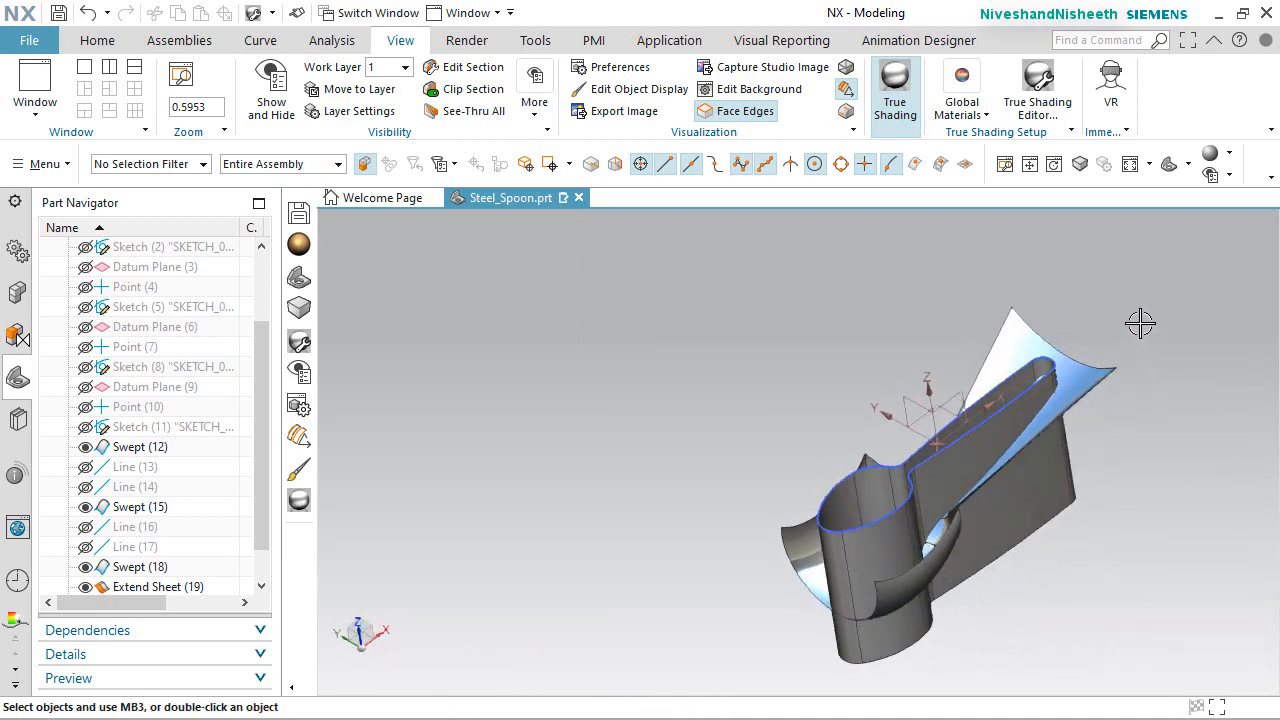
{"action": "key", "text": "End"}
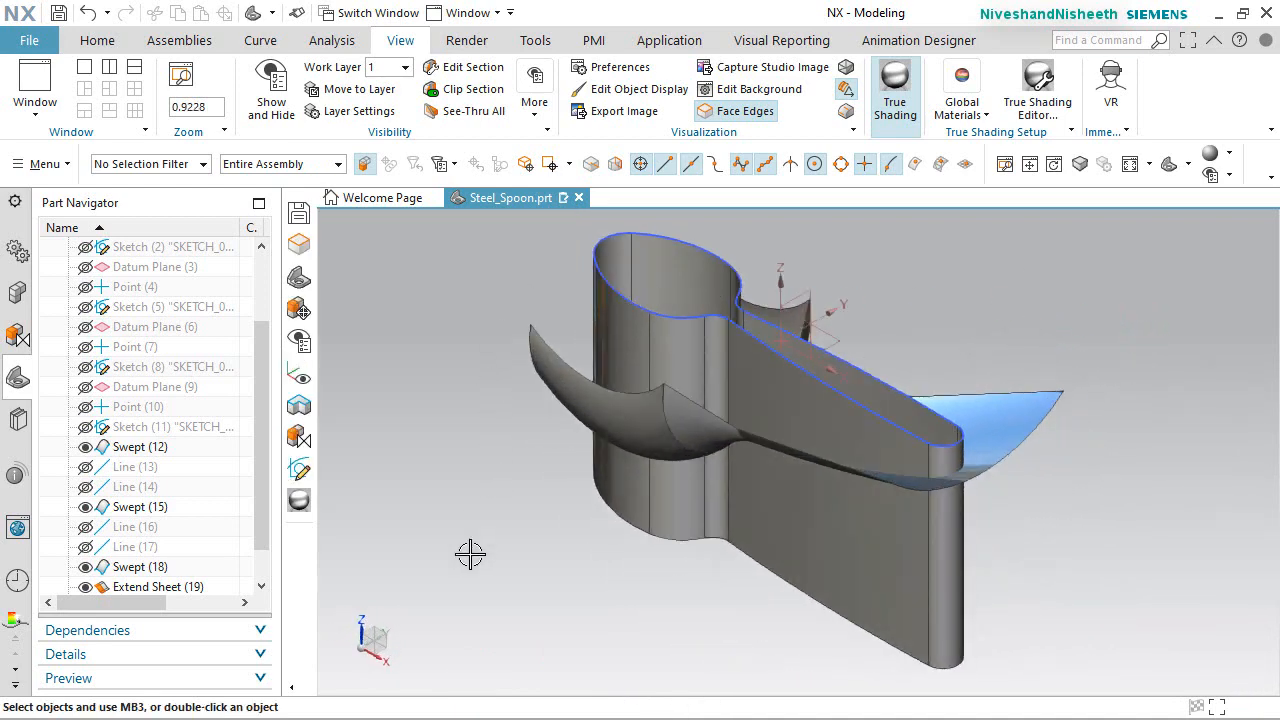
{"action": "left_click", "coordinate": [361, 625]}
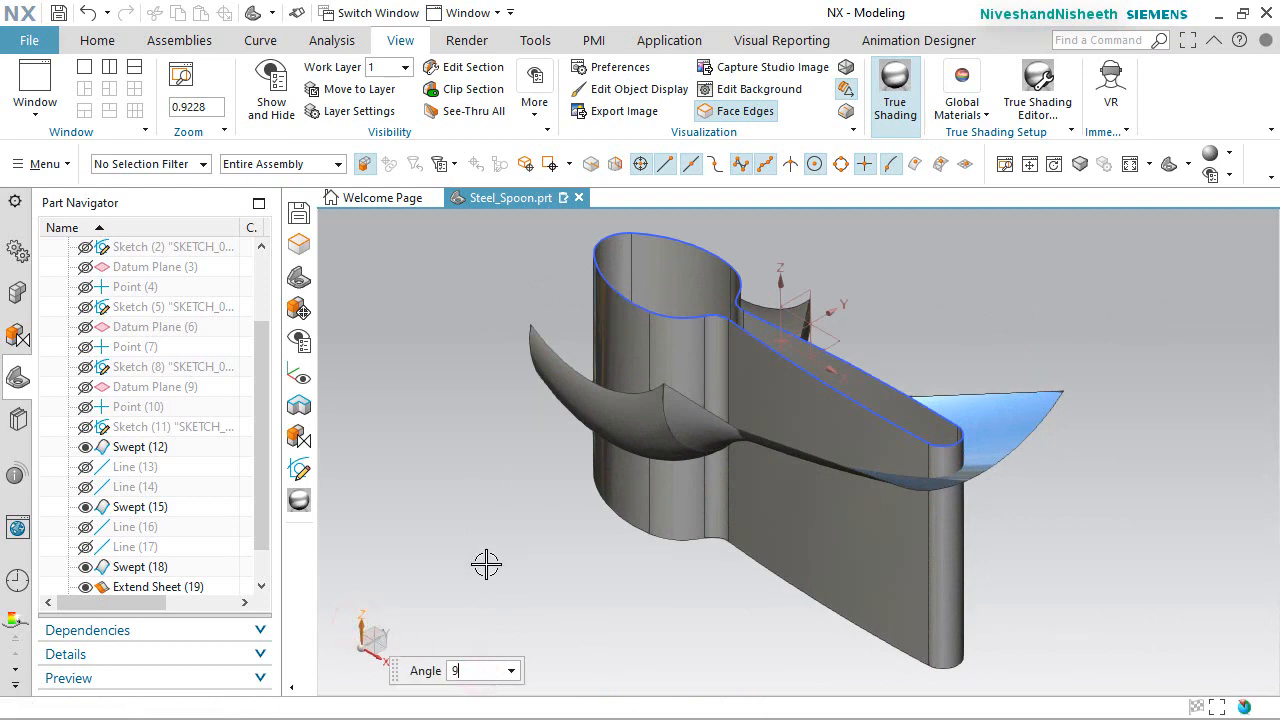
{"action": "key", "text": "Return"}
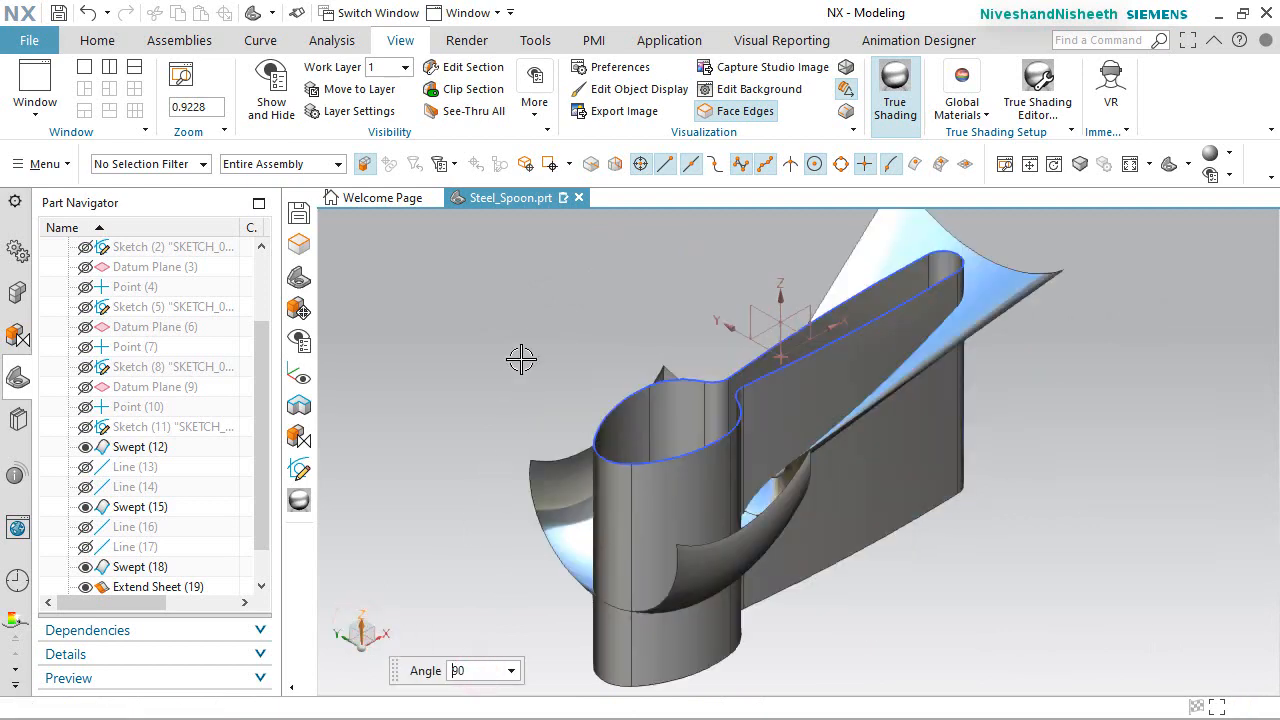
{"action": "key", "text": "Escape"}
{"action": "left_click", "coordinate": [97, 40]}
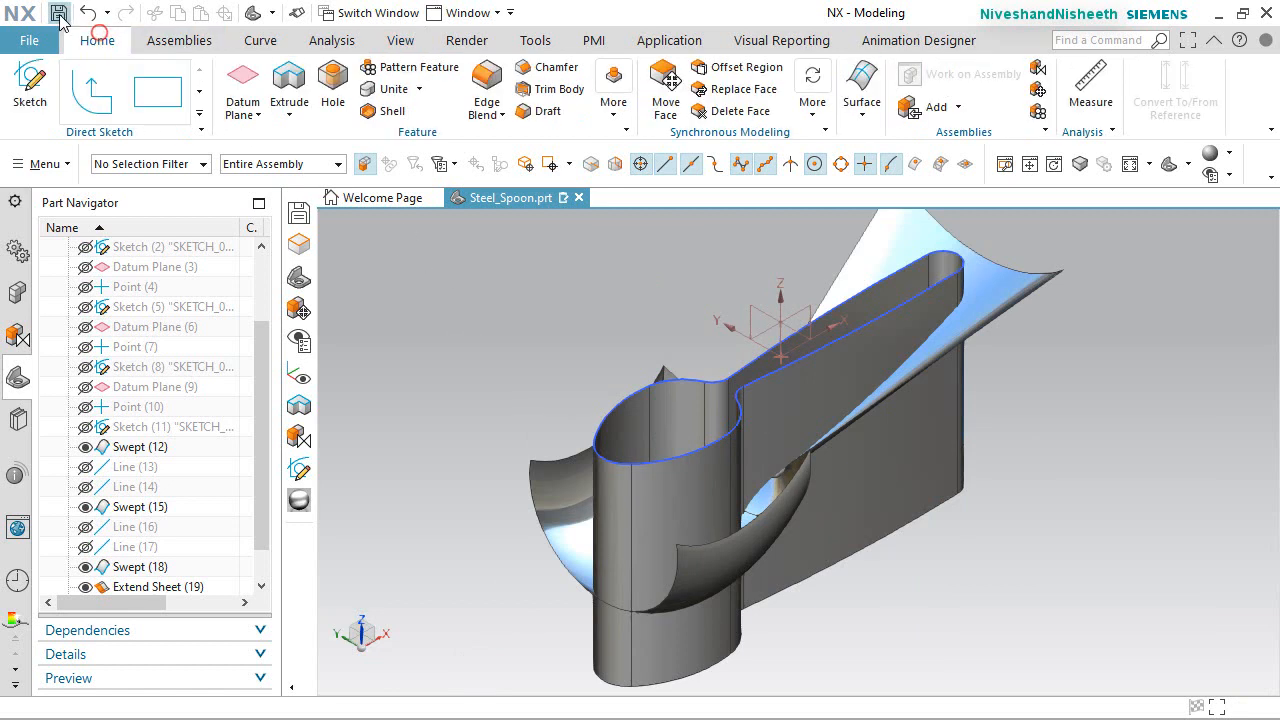
{"action": "left_click", "coordinate": [58, 13]}
Hide the spoon outline sketch, Sketch (1), in the model history.
{"action": "scroll", "coordinate": [720, 517], "scroll_direction": "down", "scroll_amount": 2}
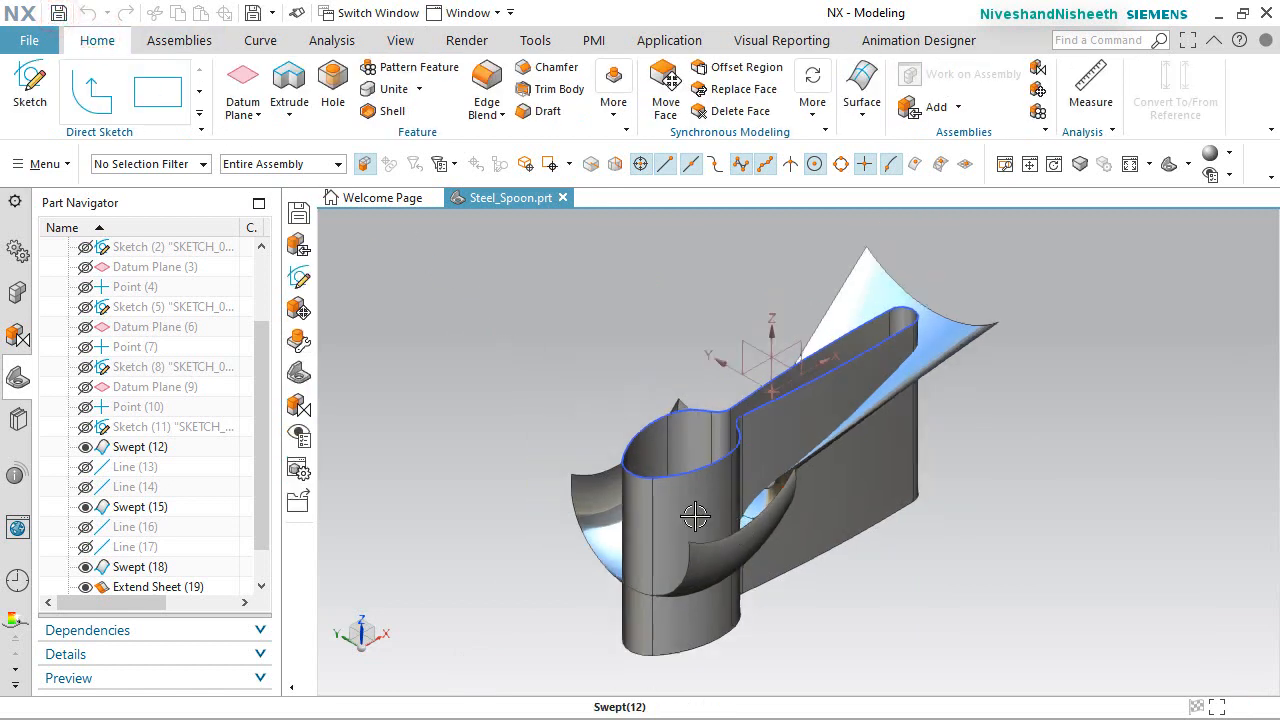
{"action": "scroll", "coordinate": [93, 461], "scroll_direction": "down", "scroll_amount": 1}
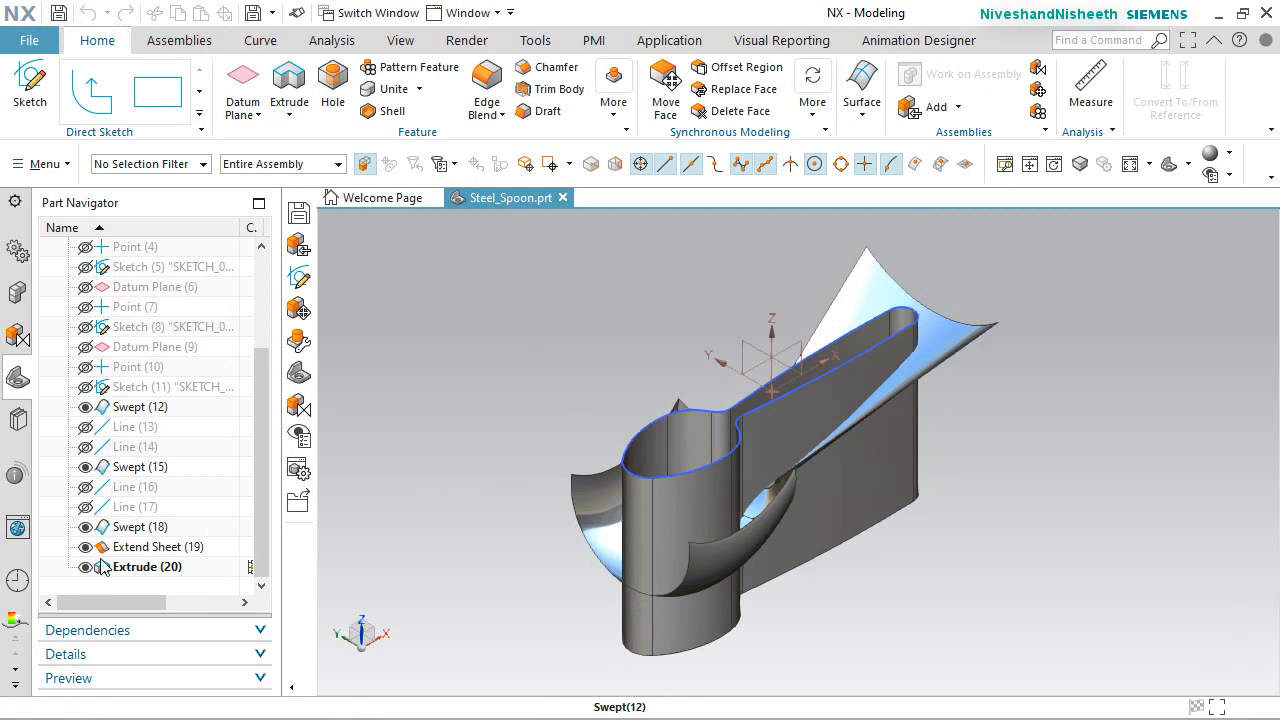
{"action": "scroll", "coordinate": [146, 388], "scroll_direction": "up", "scroll_amount": 3}
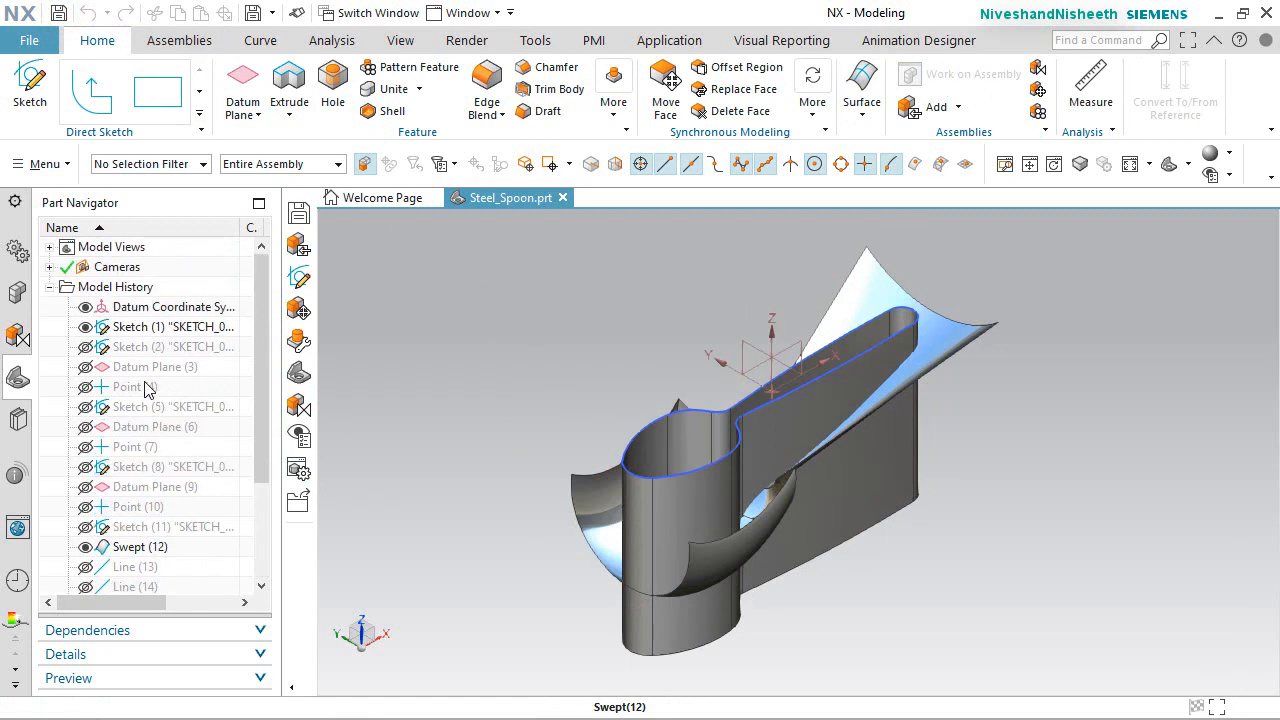
{"action": "left_click", "coordinate": [86, 328]}
{"action": "right_click", "coordinate": [424, 335]}
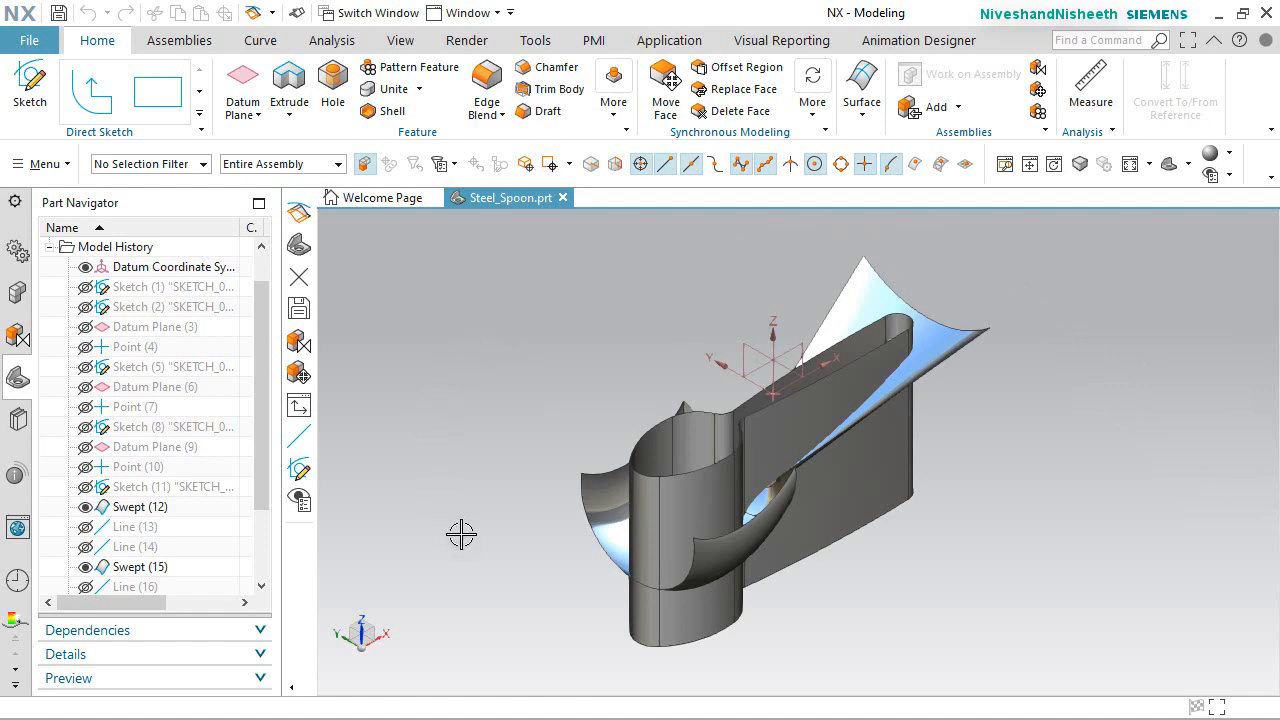
Examine from several angles where the extruded outline sheet crosses the bowl, neck and handle surfaces.
{"action": "scroll", "coordinate": [649, 512], "scroll_direction": "up", "scroll_amount": 2}
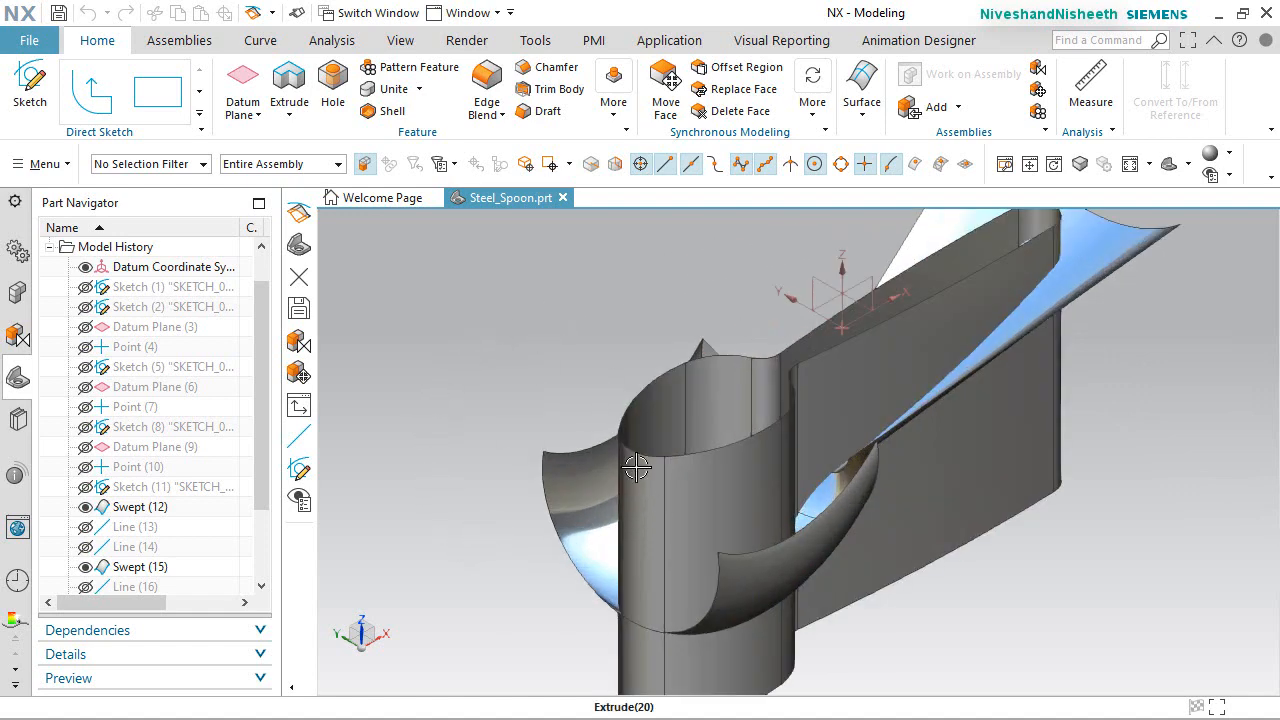
{"action": "middle_click_drag", "start_coordinate": [588, 402], "coordinate": [608, 562]}
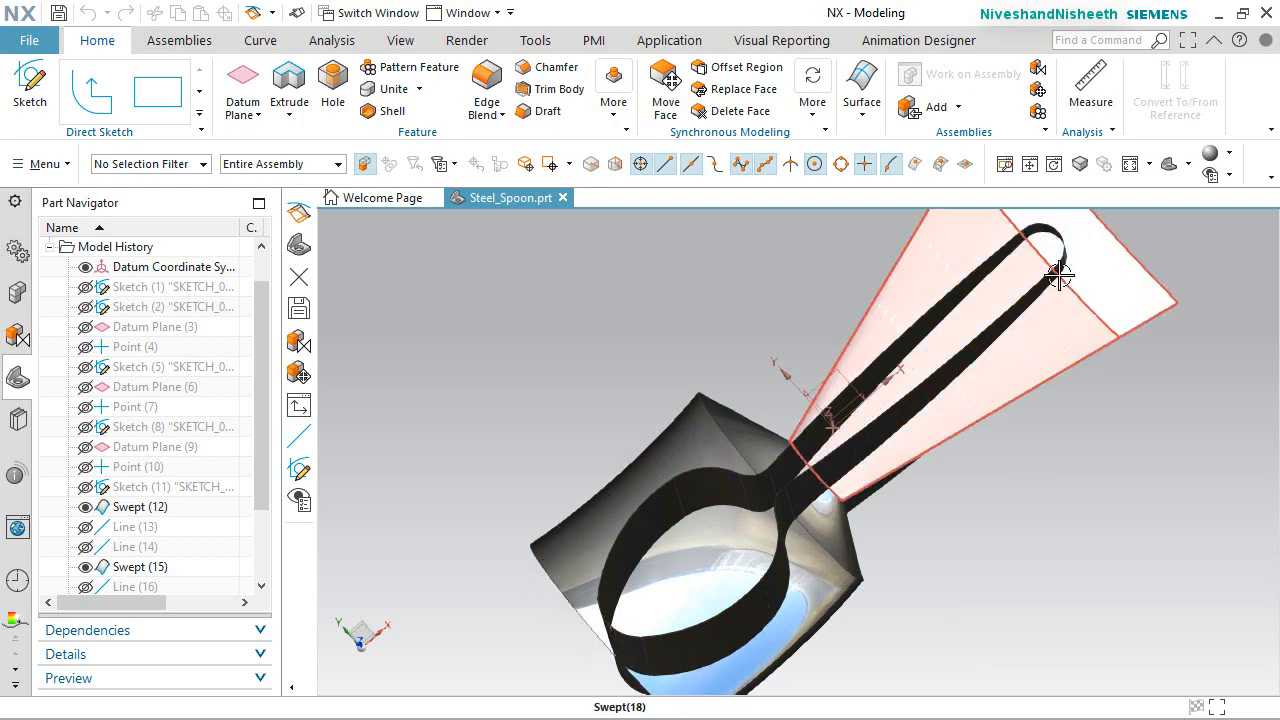
{"action": "scroll", "coordinate": [1046, 311], "scroll_direction": "up", "scroll_amount": 5}
{"action": "scroll", "coordinate": [904, 333], "scroll_direction": "down", "scroll_amount": 3}
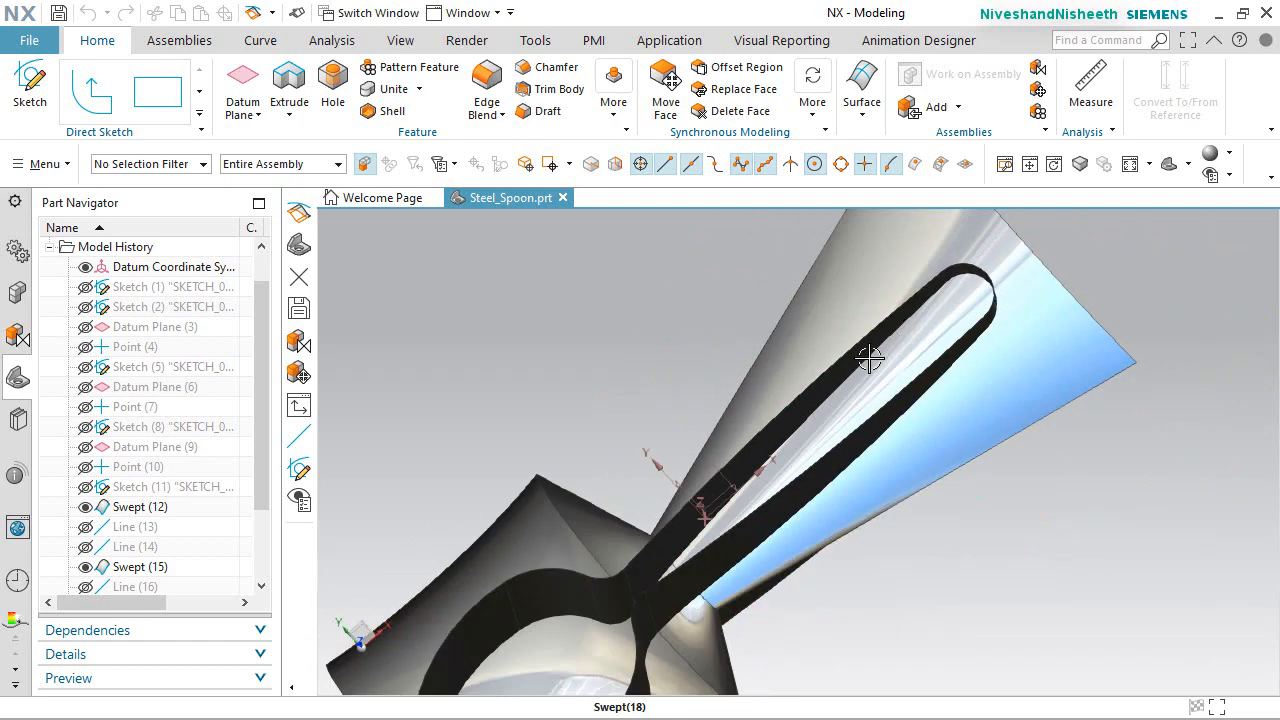
{"action": "scroll", "coordinate": [711, 500], "scroll_direction": "down", "scroll_amount": 2}
{"action": "middle_click_drag", "start_coordinate": [589, 584], "coordinate": [684, 566]}
{"action": "scroll", "coordinate": [971, 386], "scroll_direction": "down", "scroll_amount": 1}
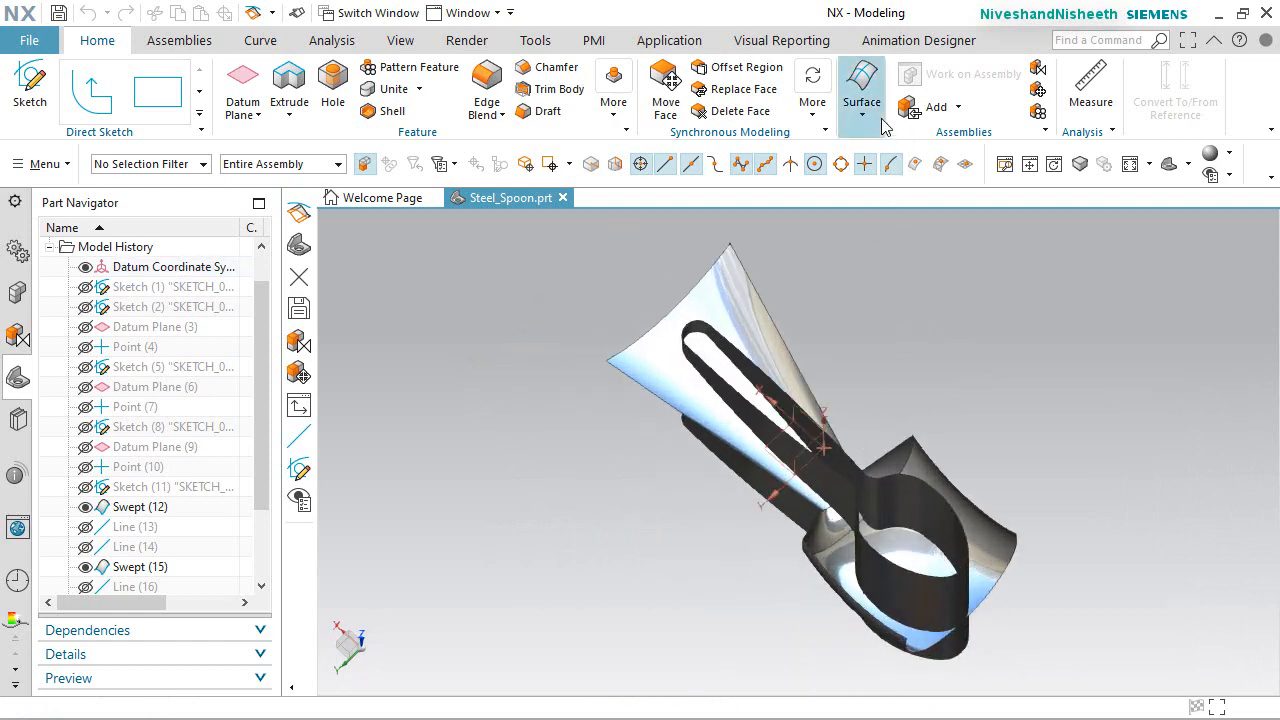
Start a Trim Sheet operation and select the handle, neck and bowl swept sheets as the target bodies.
{"action": "left_click", "coordinate": [862, 88]}
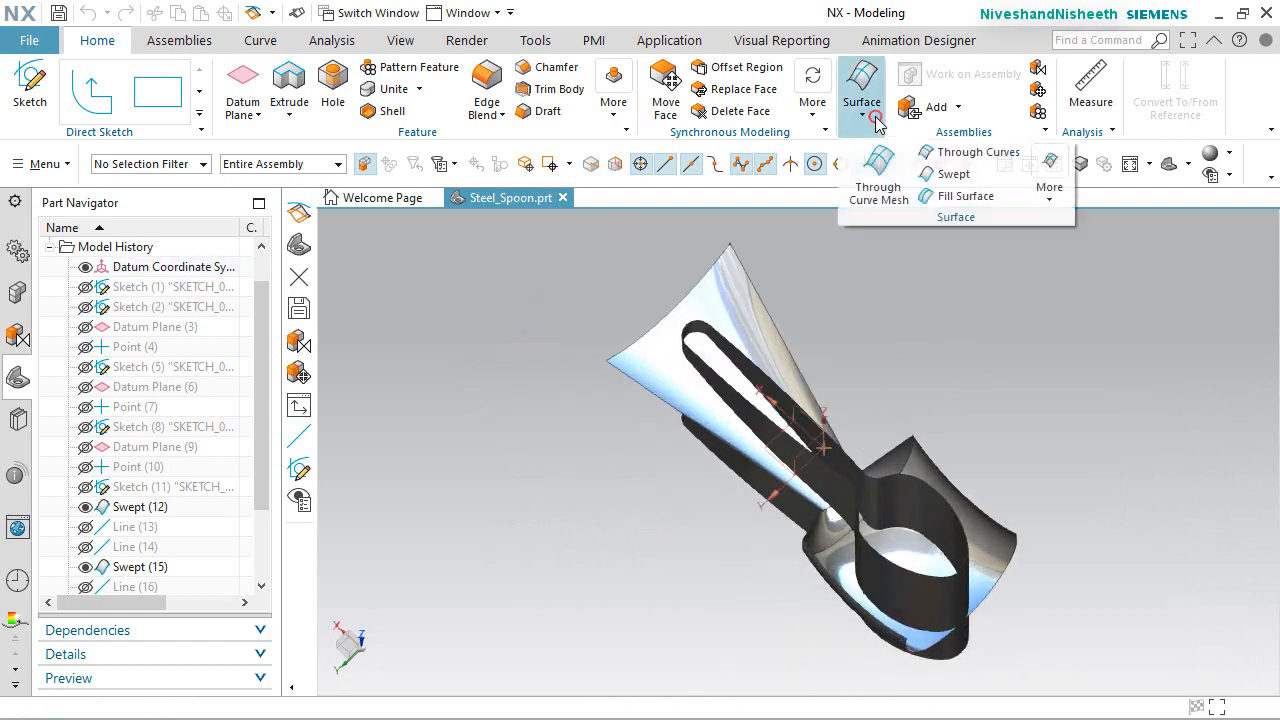
{"action": "left_click", "coordinate": [1049, 204]}
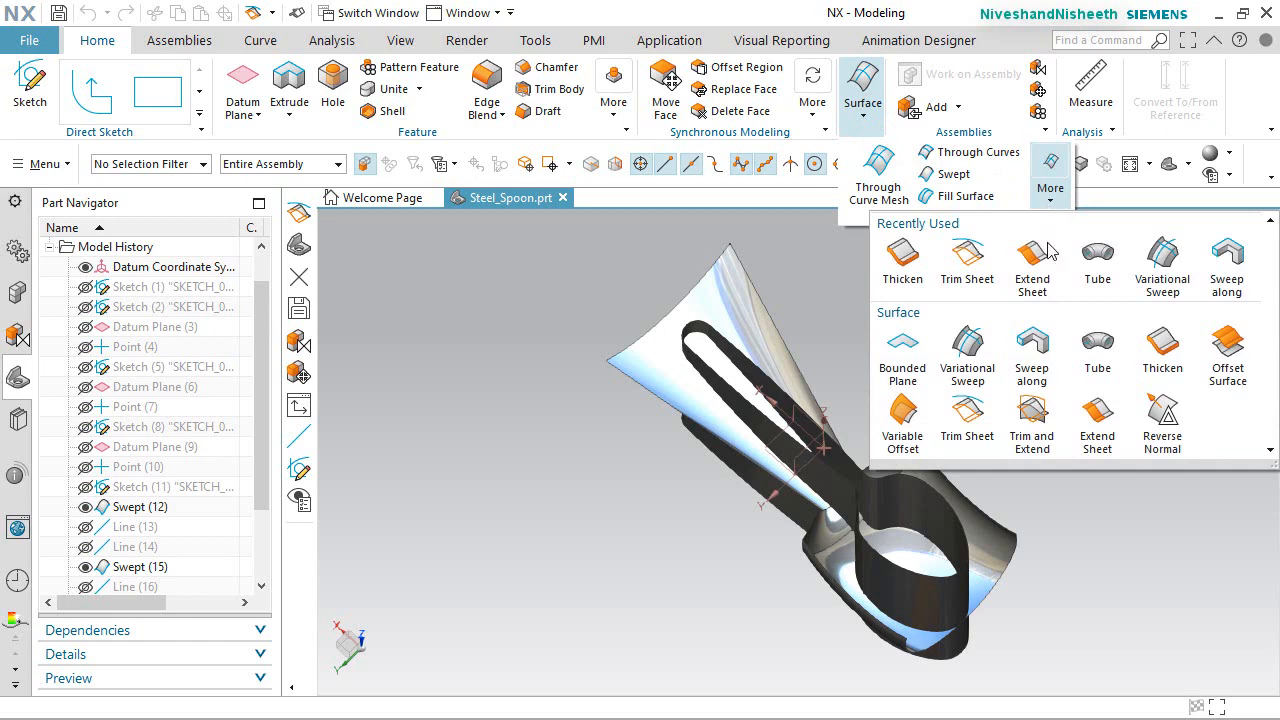
{"action": "left_click", "coordinate": [958, 437]}
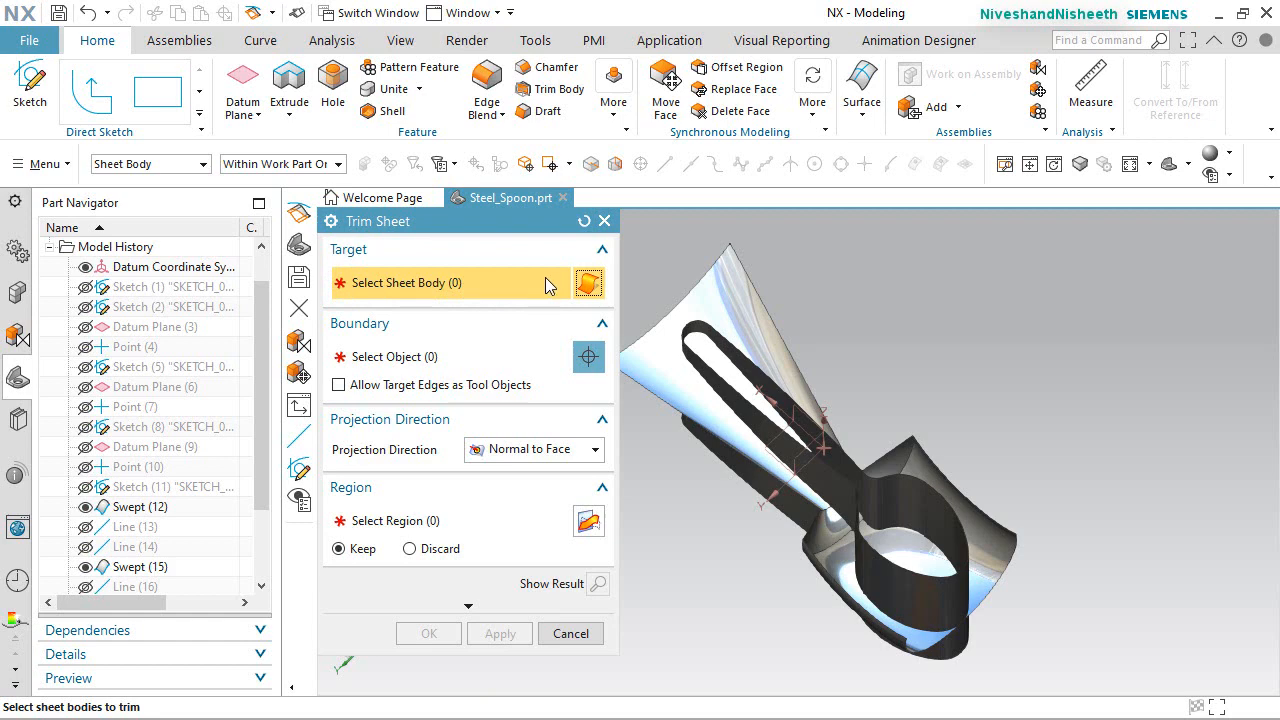
{"action": "scroll", "coordinate": [770, 418], "scroll_direction": "up", "scroll_amount": 5}
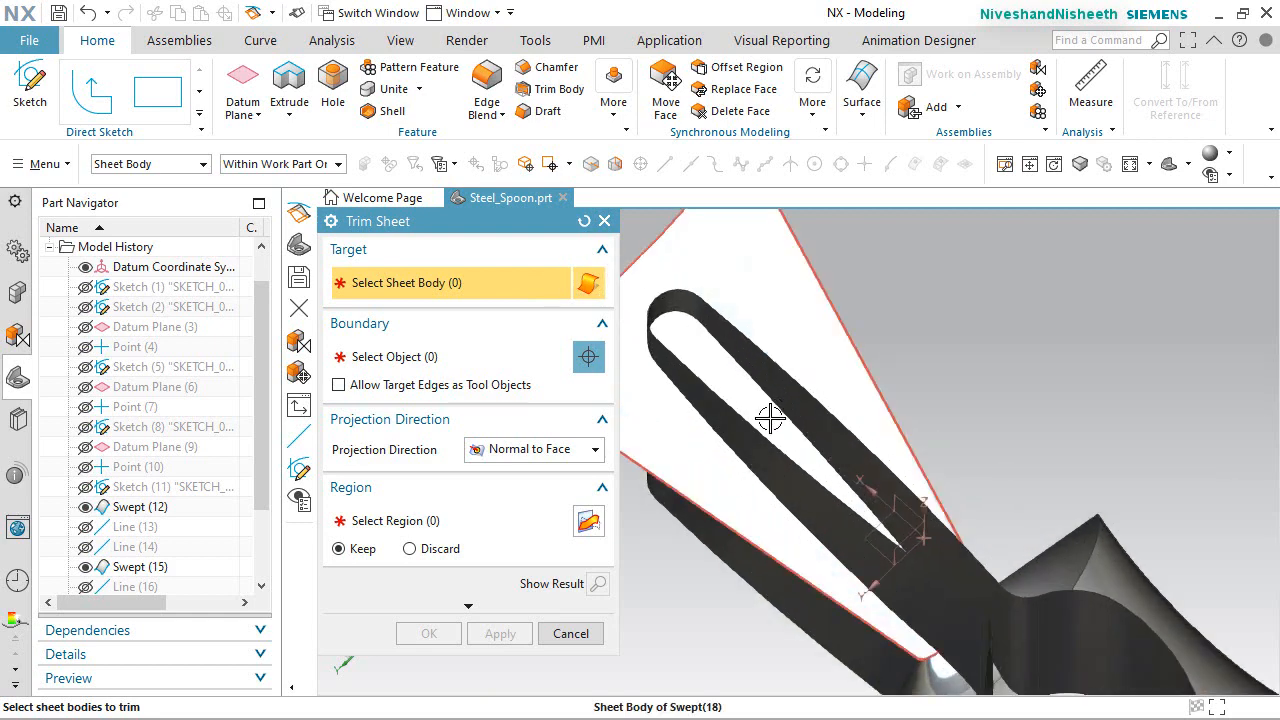
{"action": "middle_click_drag", "start_coordinate": [768, 420], "coordinate": [723, 391]}
{"action": "left_click", "coordinate": [706, 378]}
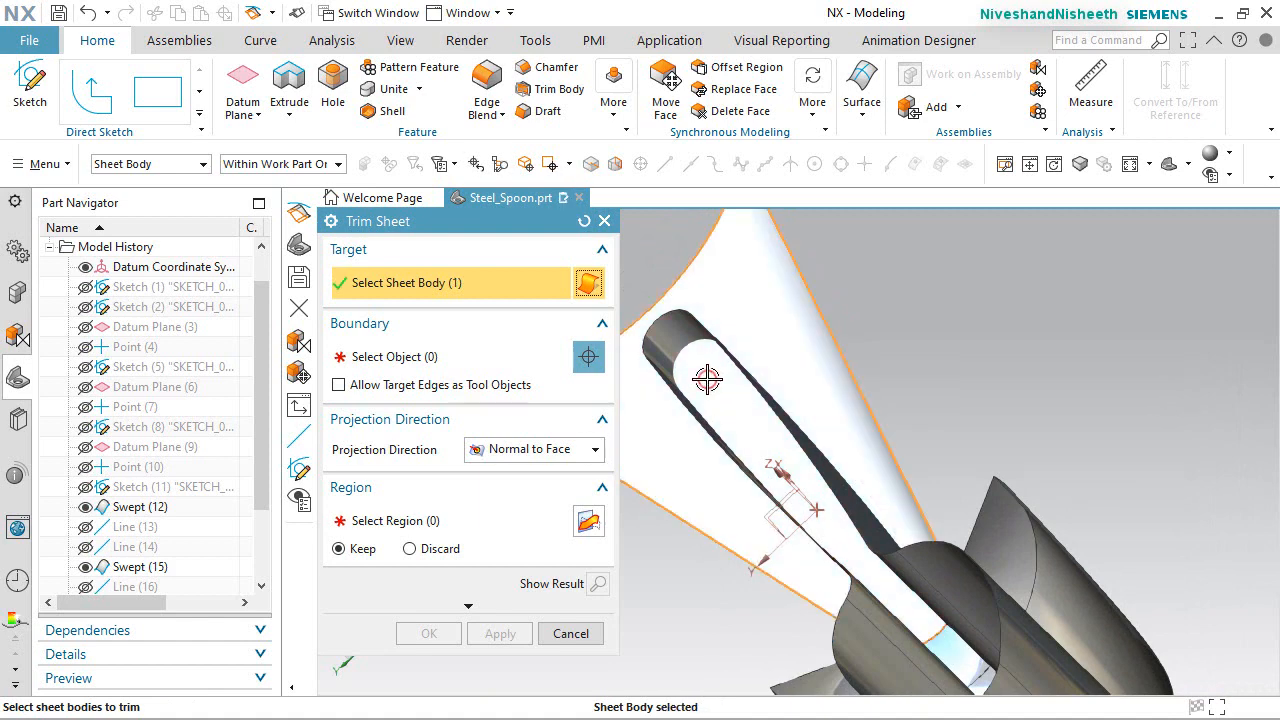
{"action": "scroll", "coordinate": [916, 568], "scroll_direction": "up", "scroll_amount": 3}
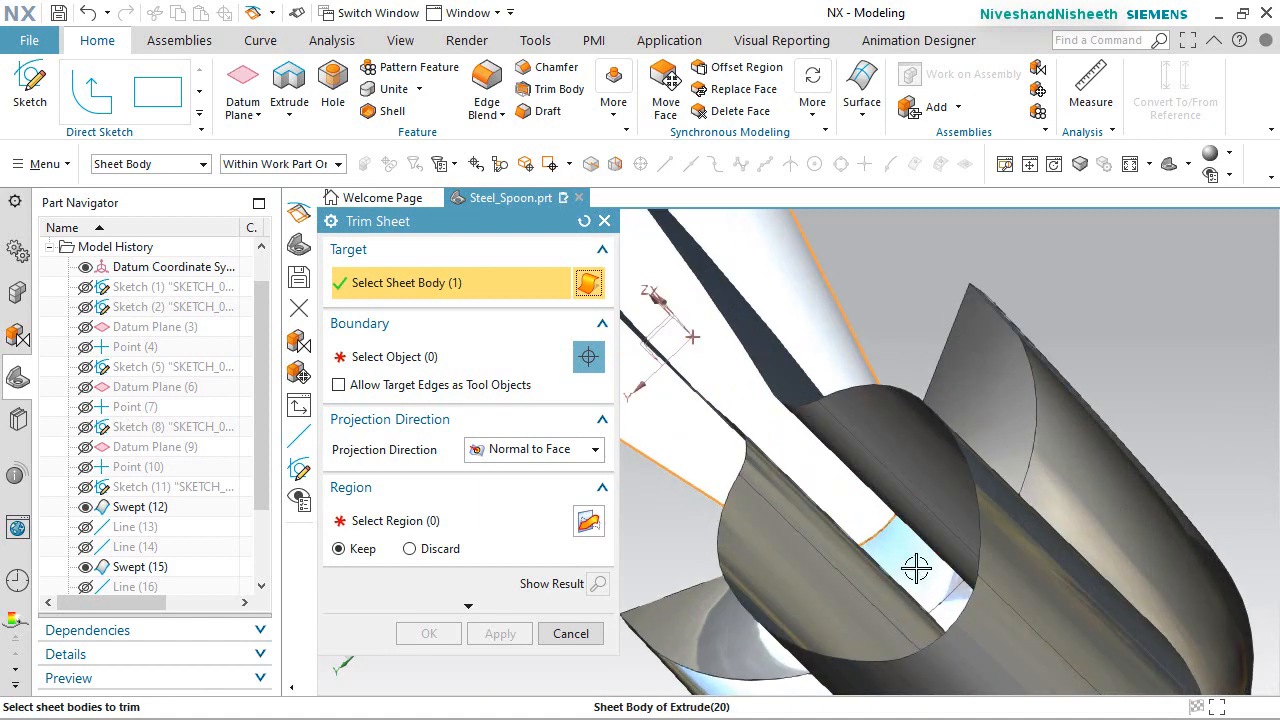
{"action": "left_click", "coordinate": [908, 553]}
{"action": "middle_click_drag", "start_coordinate": [908, 553], "coordinate": [1040, 590]}
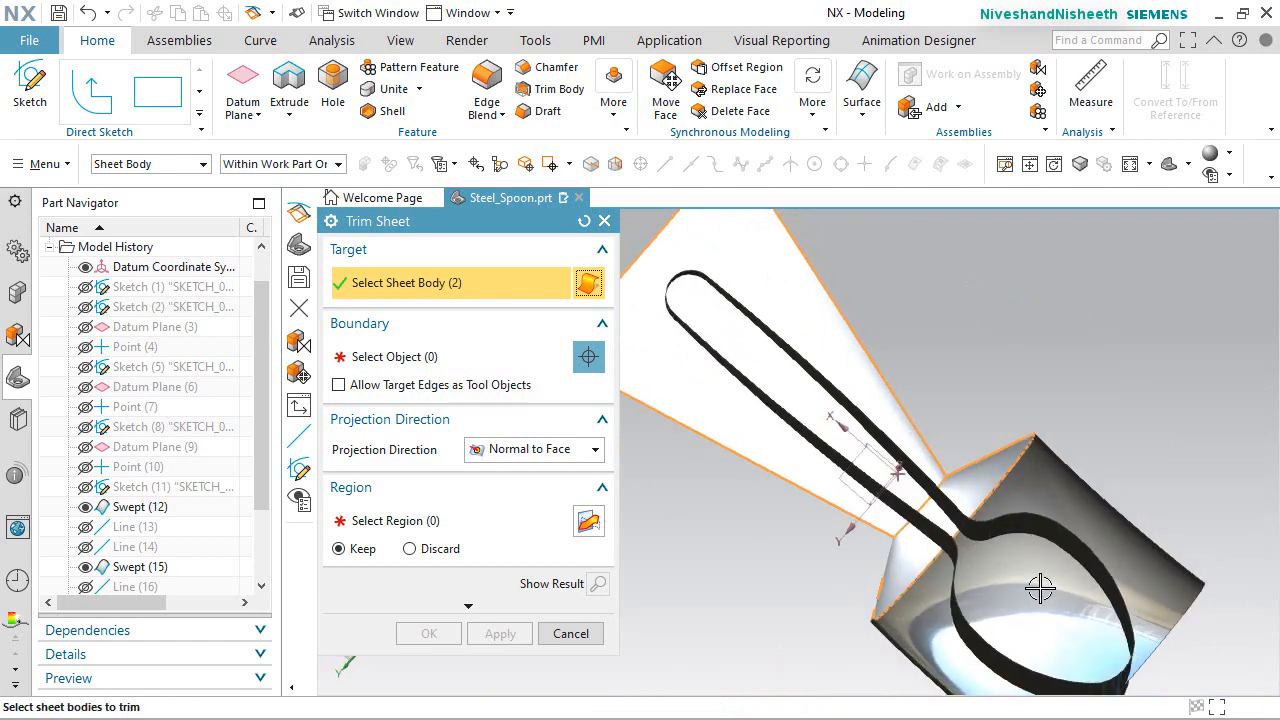
{"action": "left_click", "coordinate": [1040, 590]}
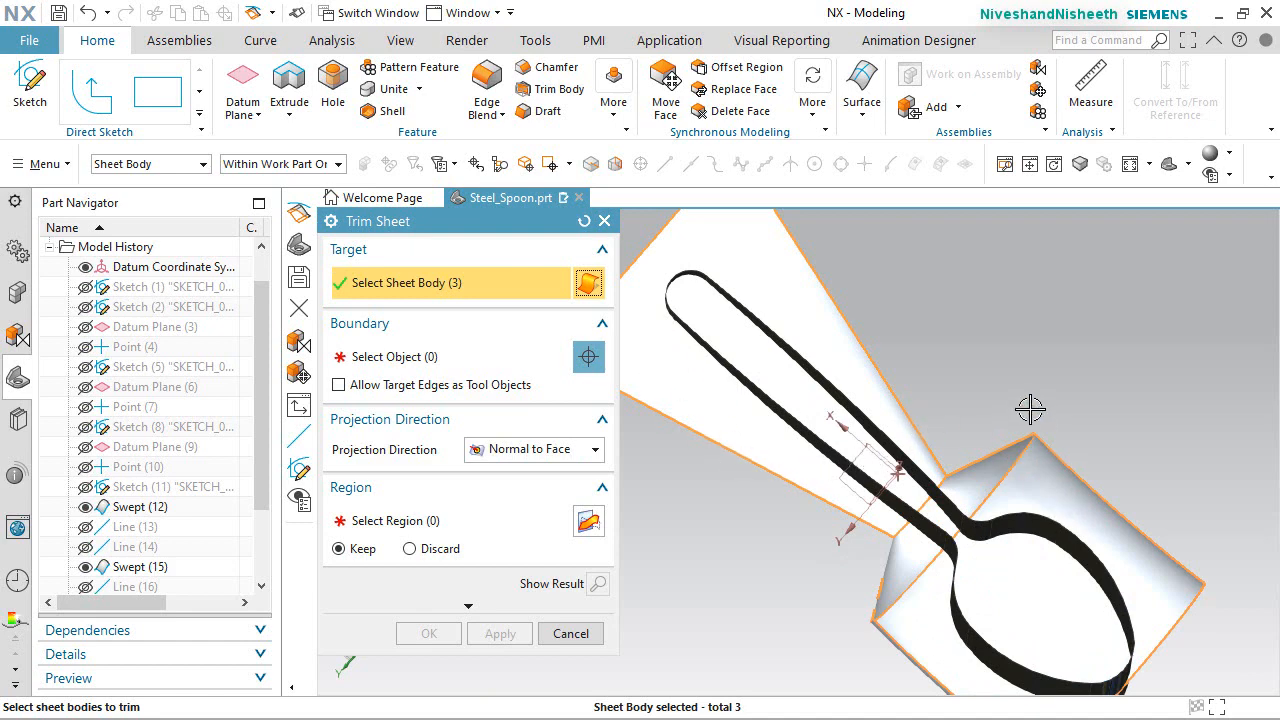
{"action": "middle_click_drag", "start_coordinate": [1030, 409], "coordinate": [1023, 362]}
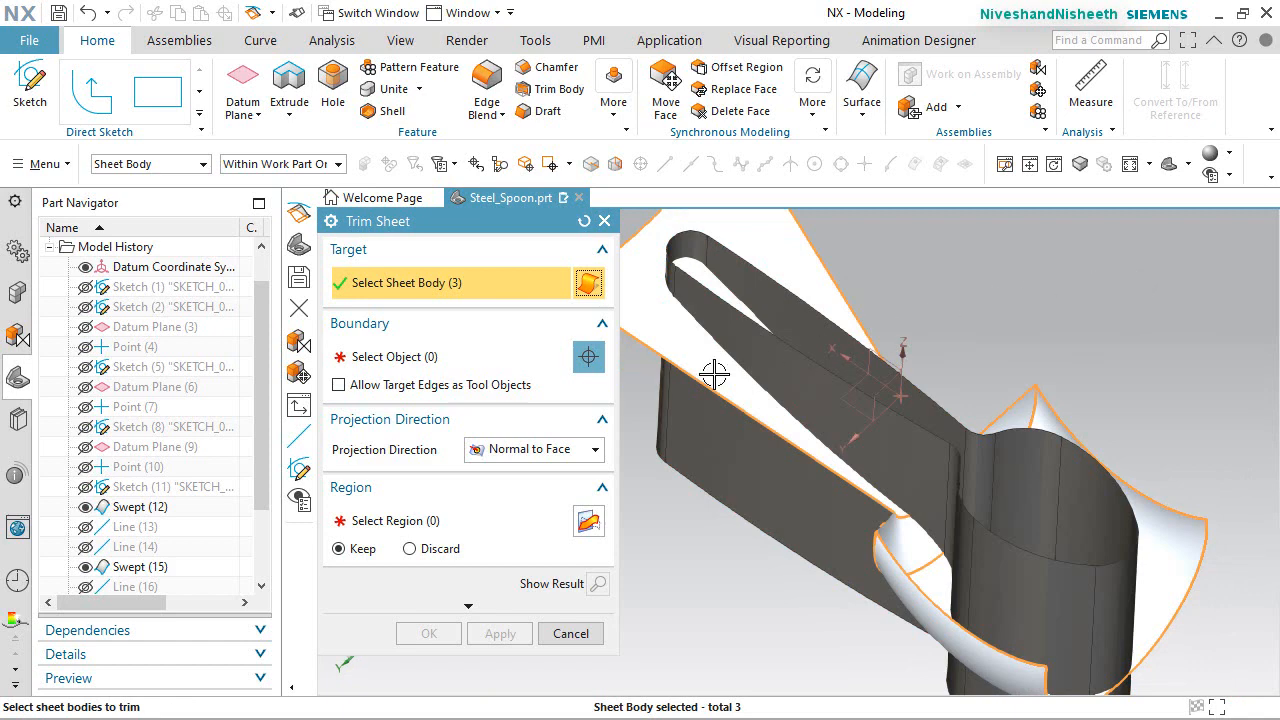
Trim the three target sheets with the extruded outline's faces as the boundary, keeping the regions inside the spoon outline.
{"action": "left_click", "coordinate": [392, 358]}
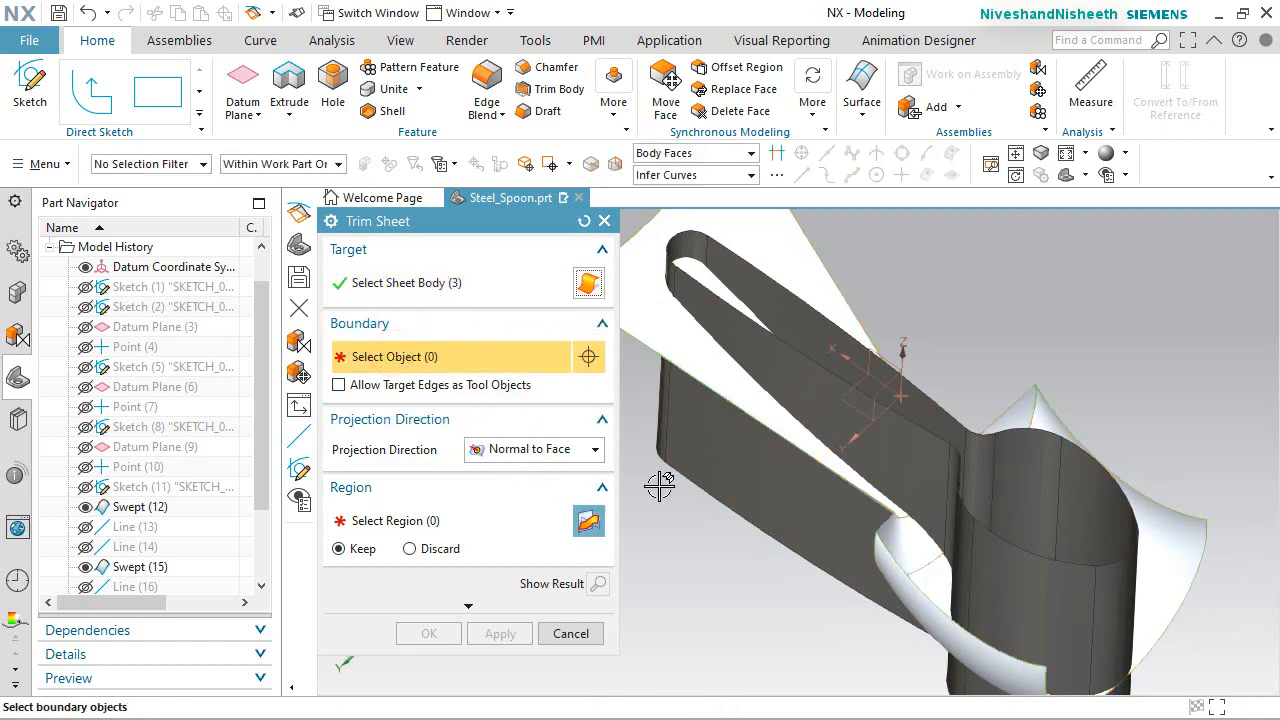
{"action": "left_click", "coordinate": [811, 397]}
{"action": "scroll", "coordinate": [811, 397], "scroll_direction": "down", "scroll_amount": 3}
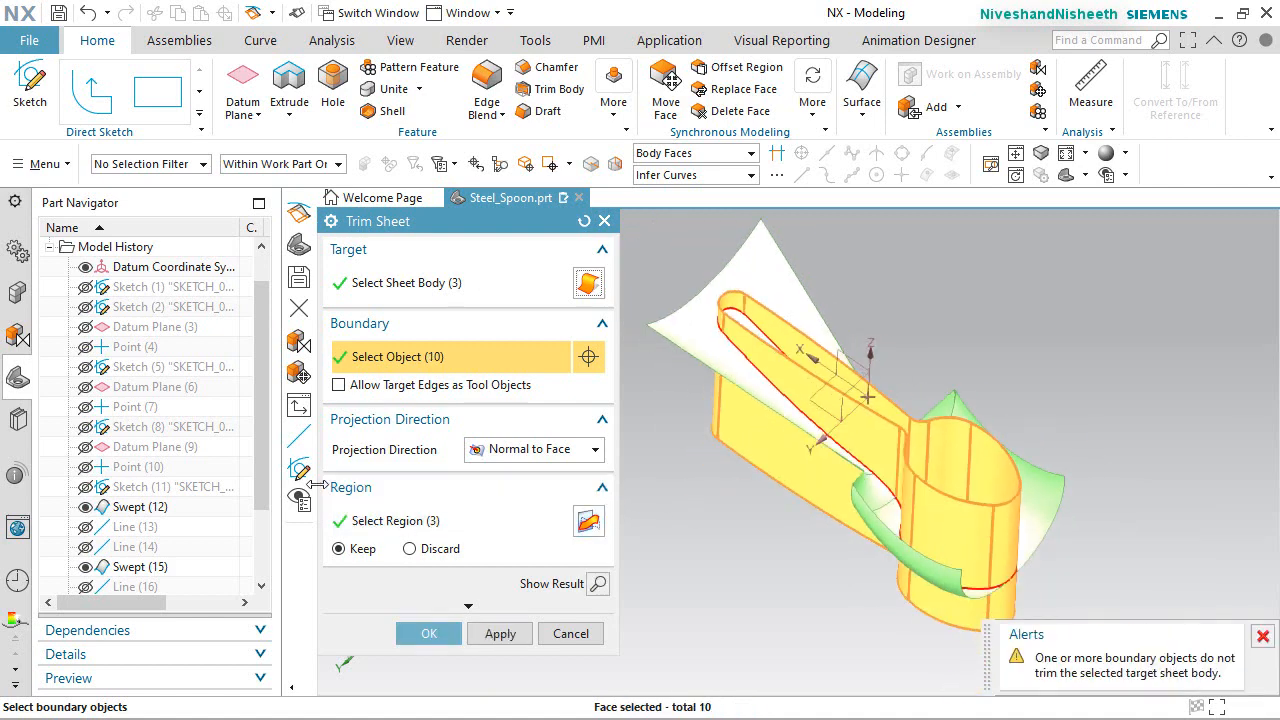
{"action": "left_click", "coordinate": [385, 522]}
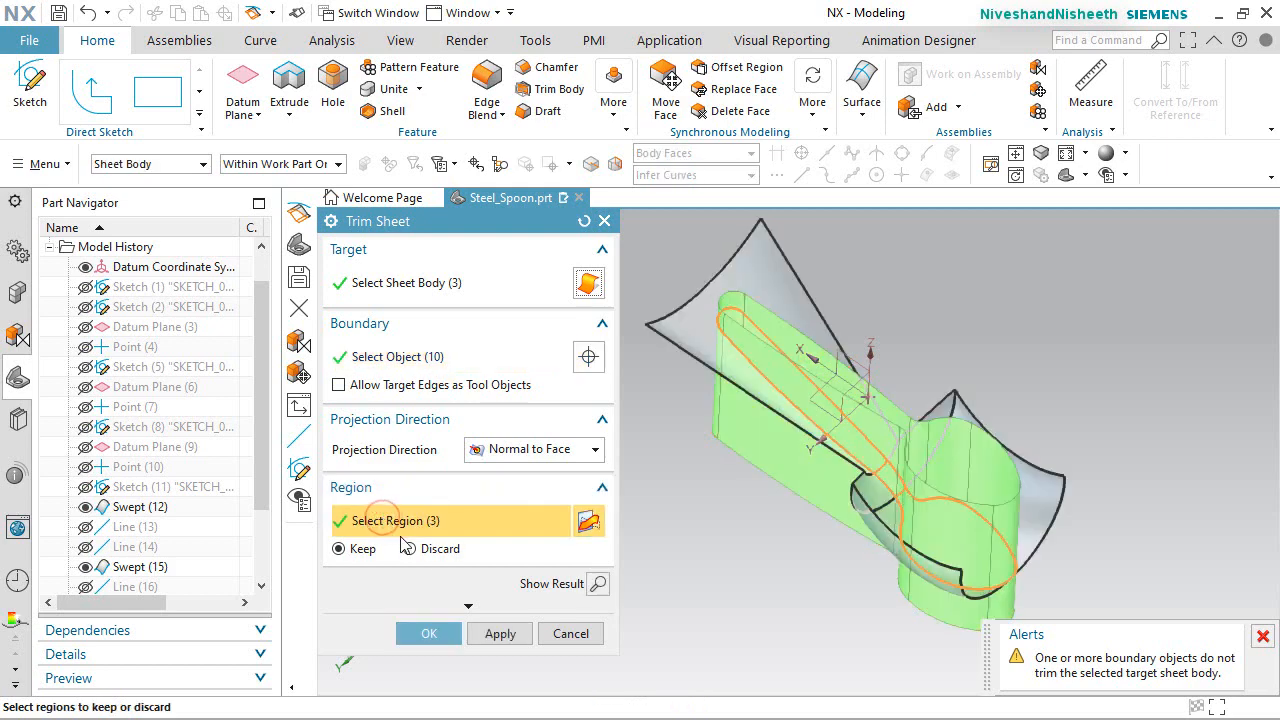
{"action": "left_click", "coordinate": [438, 634]}
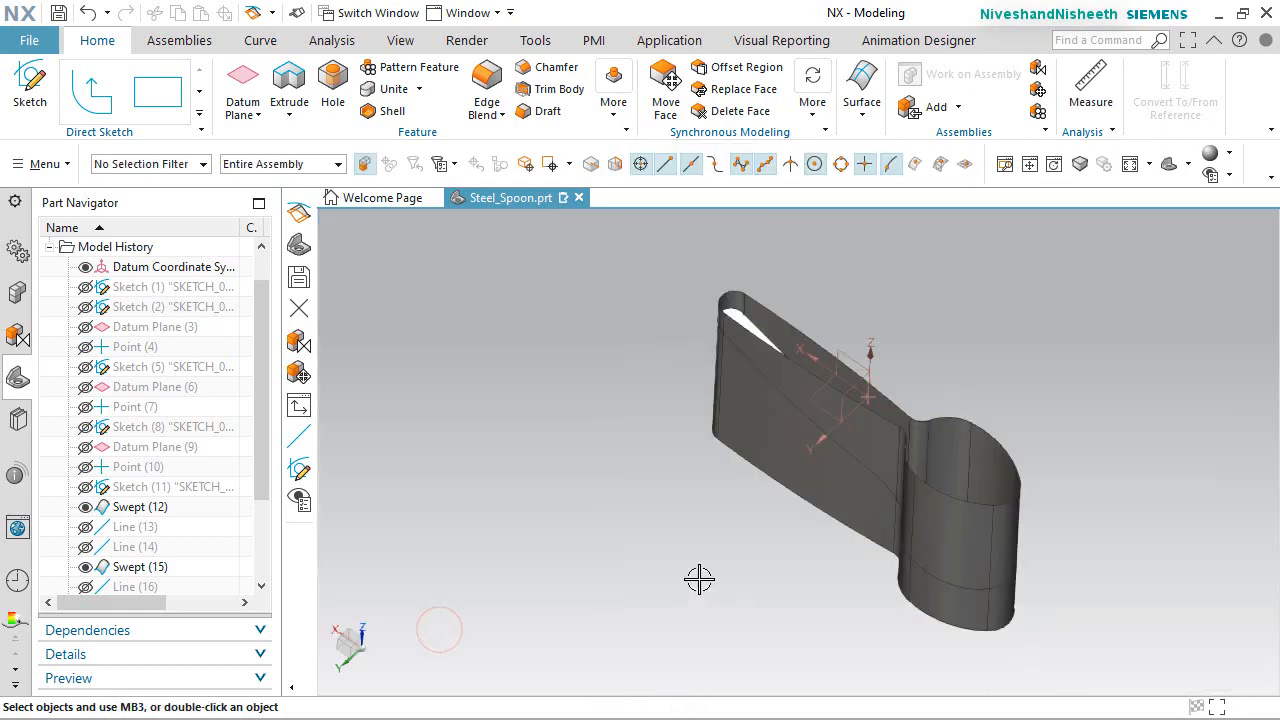
Hide the extruded outline sheet, Extrude (20), in the model history and inspect the trimmed spoon from other angles.
{"action": "scroll", "coordinate": [178, 557], "scroll_direction": "down", "scroll_amount": 2}
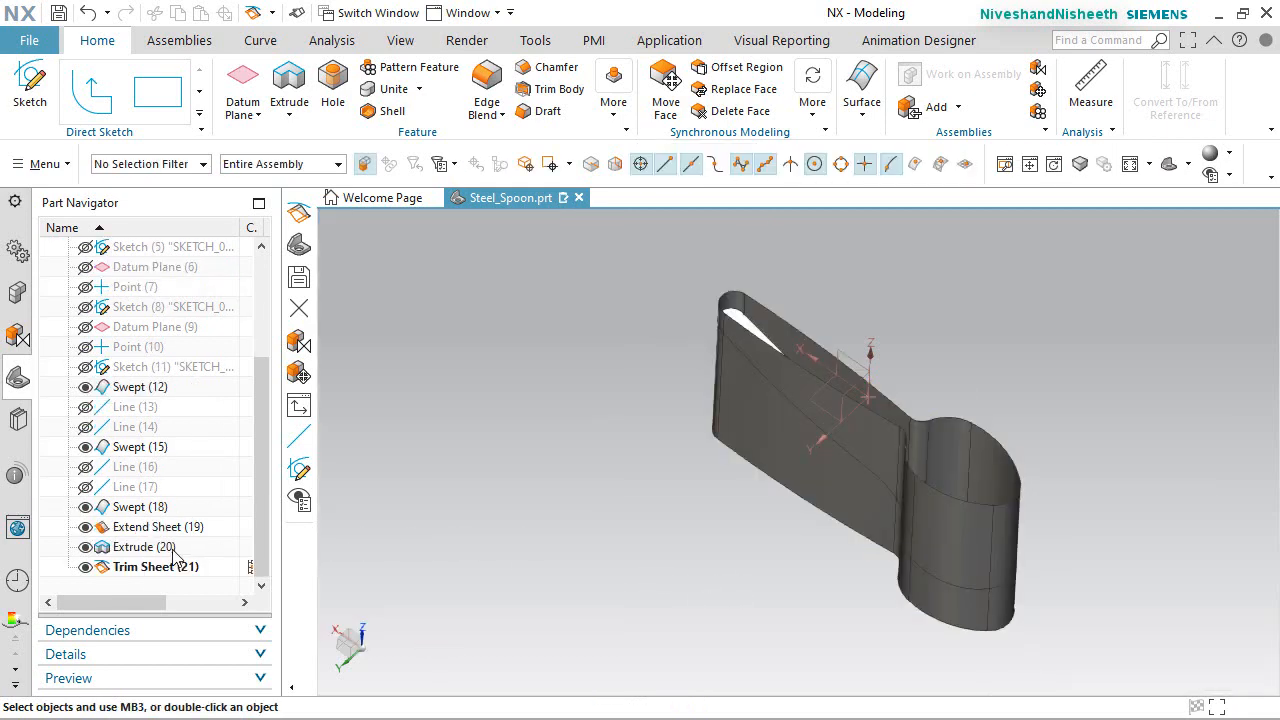
{"action": "left_click", "coordinate": [85, 547]}
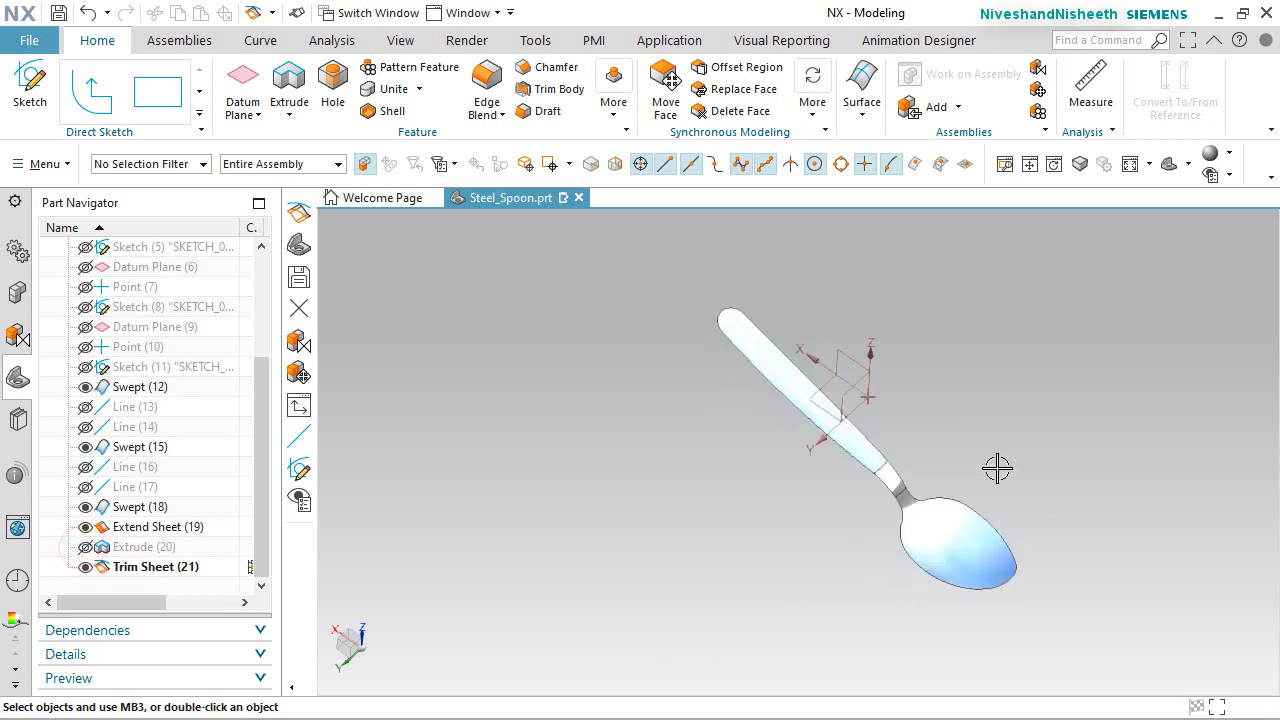
{"action": "middle_click_drag", "start_coordinate": [1029, 421], "coordinate": [723, 506]}
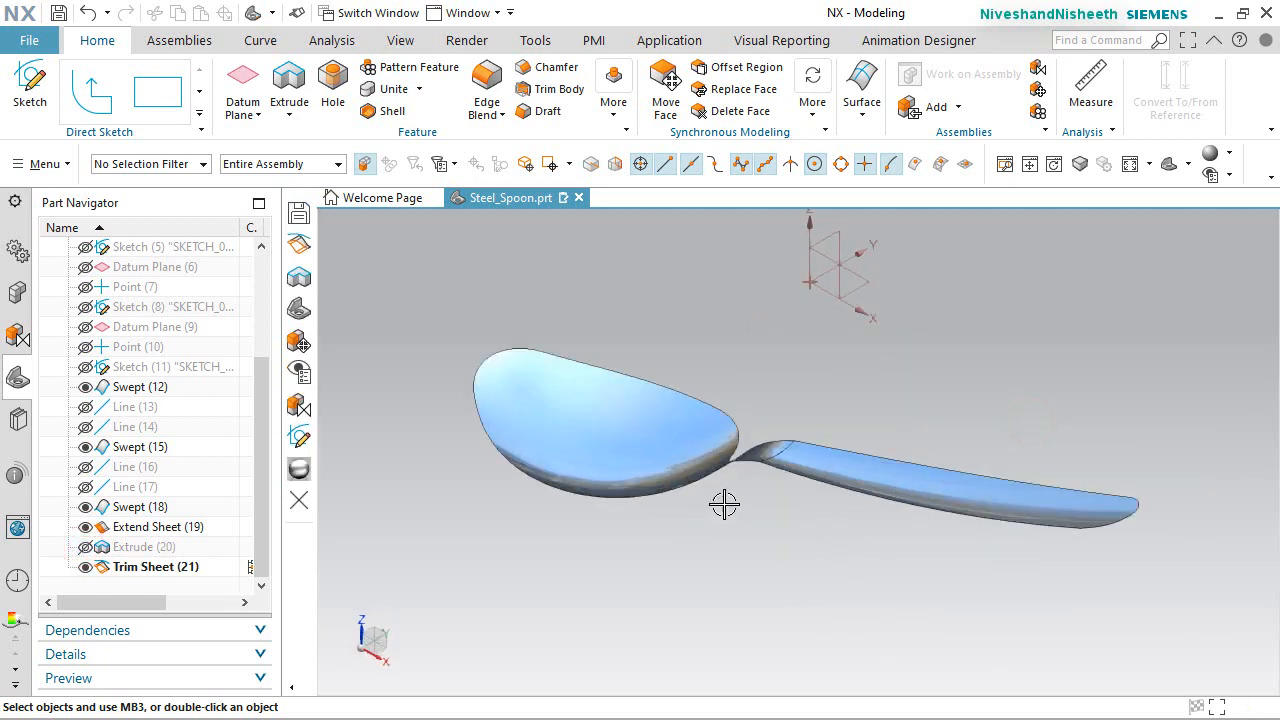
{"action": "middle_click_drag", "start_coordinate": [700, 457], "coordinate": [750, 390]}
Set the selection filter to Sheet Body and Sew the neck and handle sheets to the bowl sheet as the target.
{"action": "left_click", "coordinate": [200, 164]}
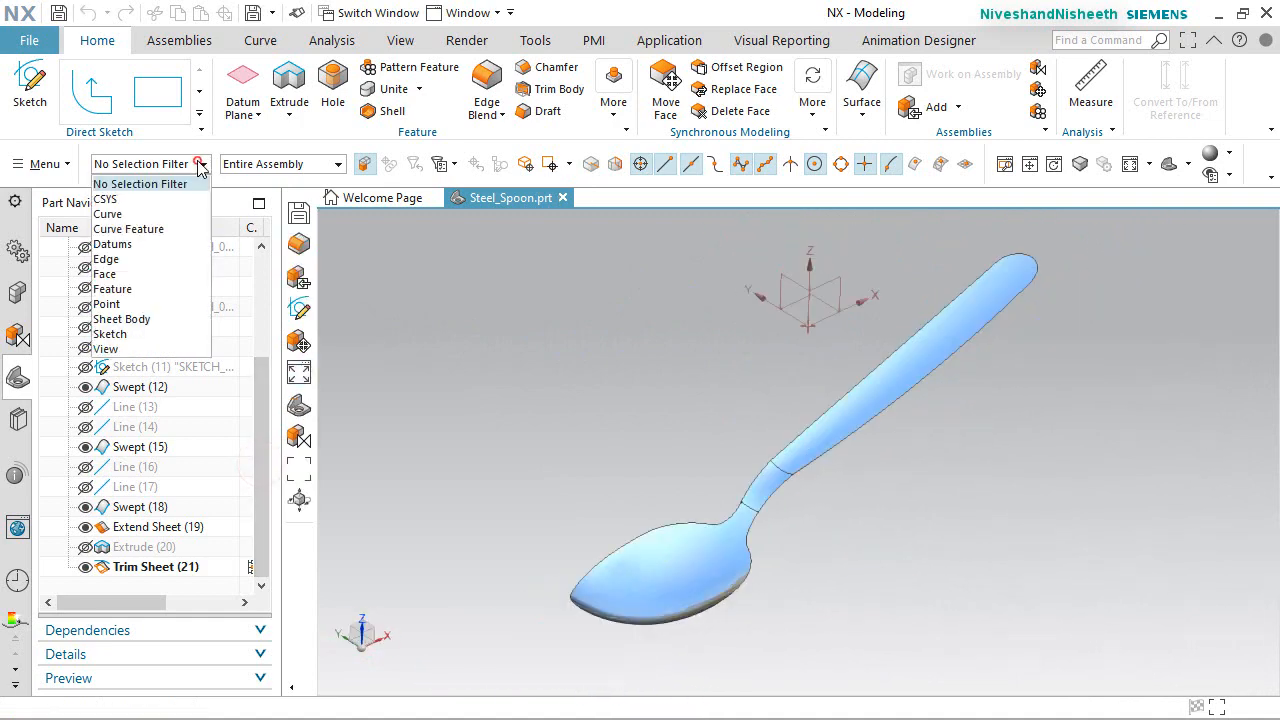
{"action": "left_click", "coordinate": [124, 319]}
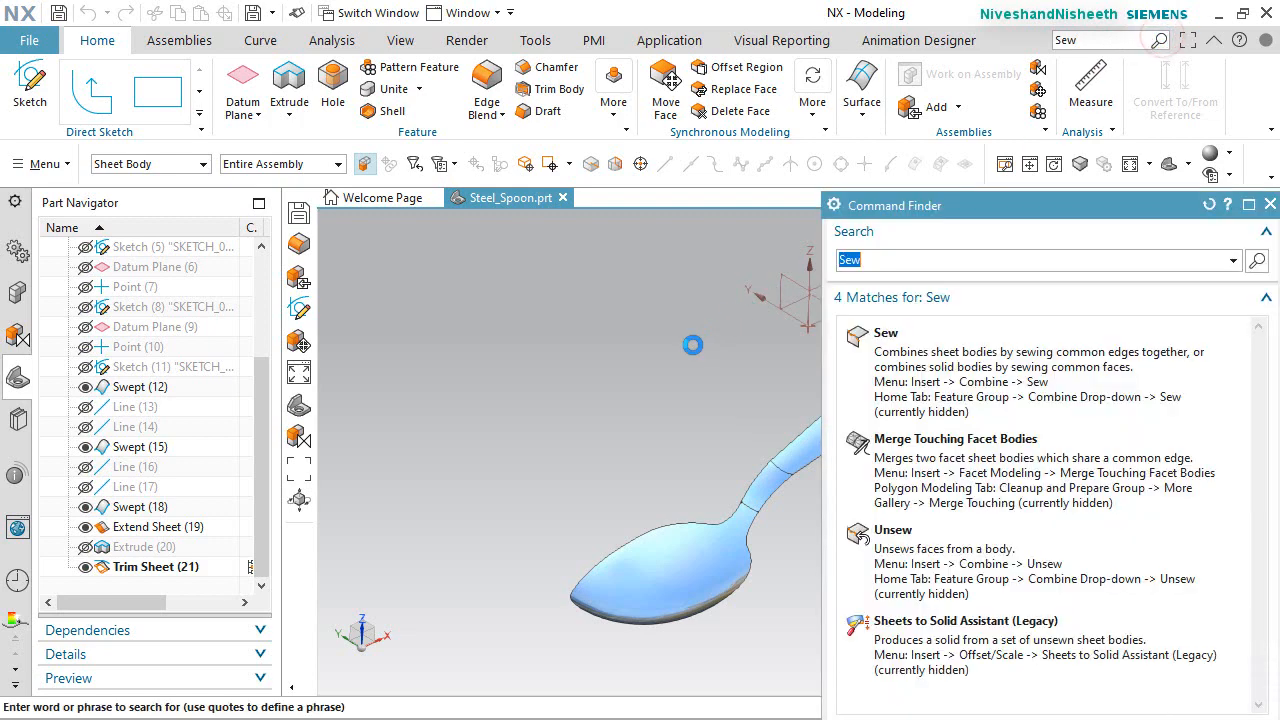
{"action": "left_click", "coordinate": [888, 362]}
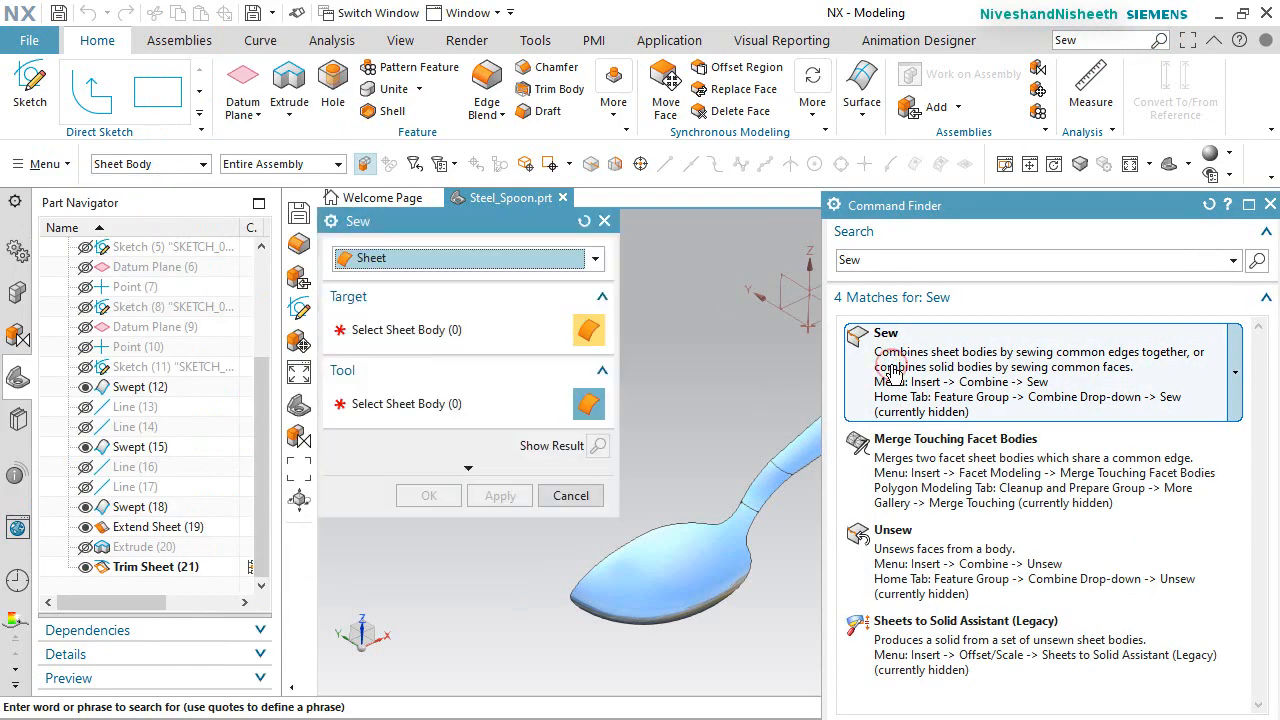
{"action": "left_click", "coordinate": [1270, 204]}
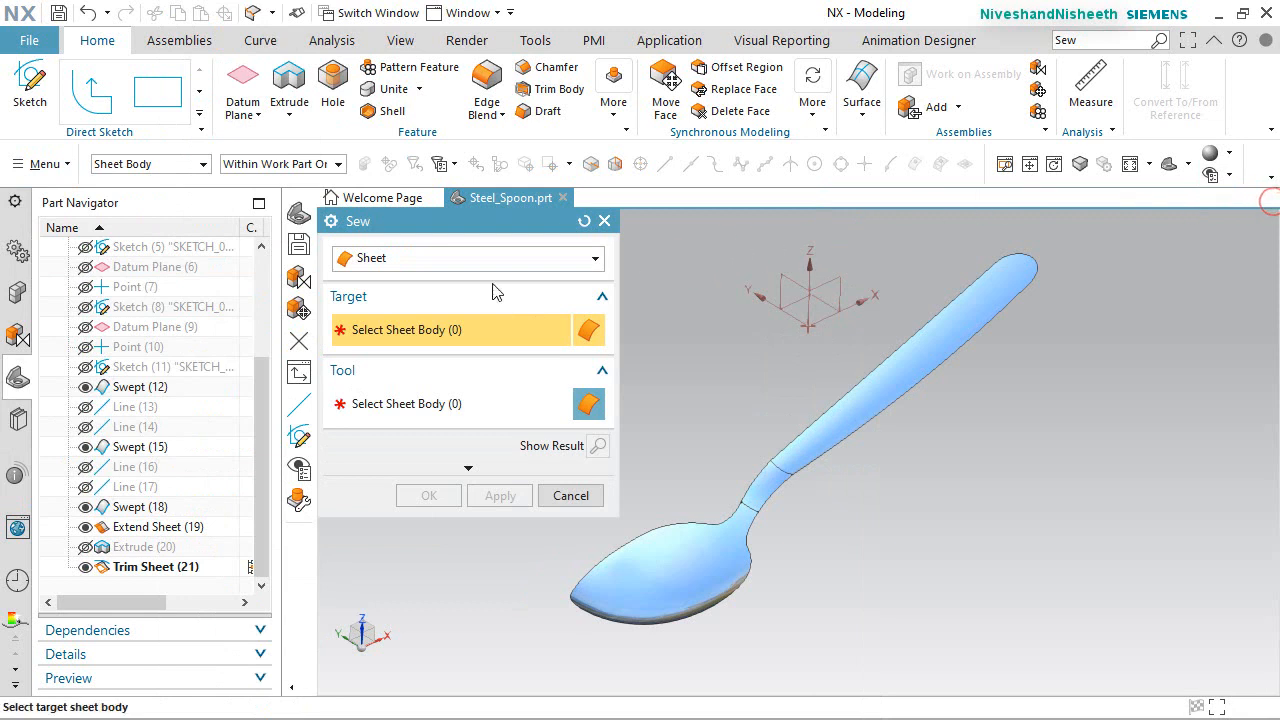
{"action": "left_click", "coordinate": [681, 590]}
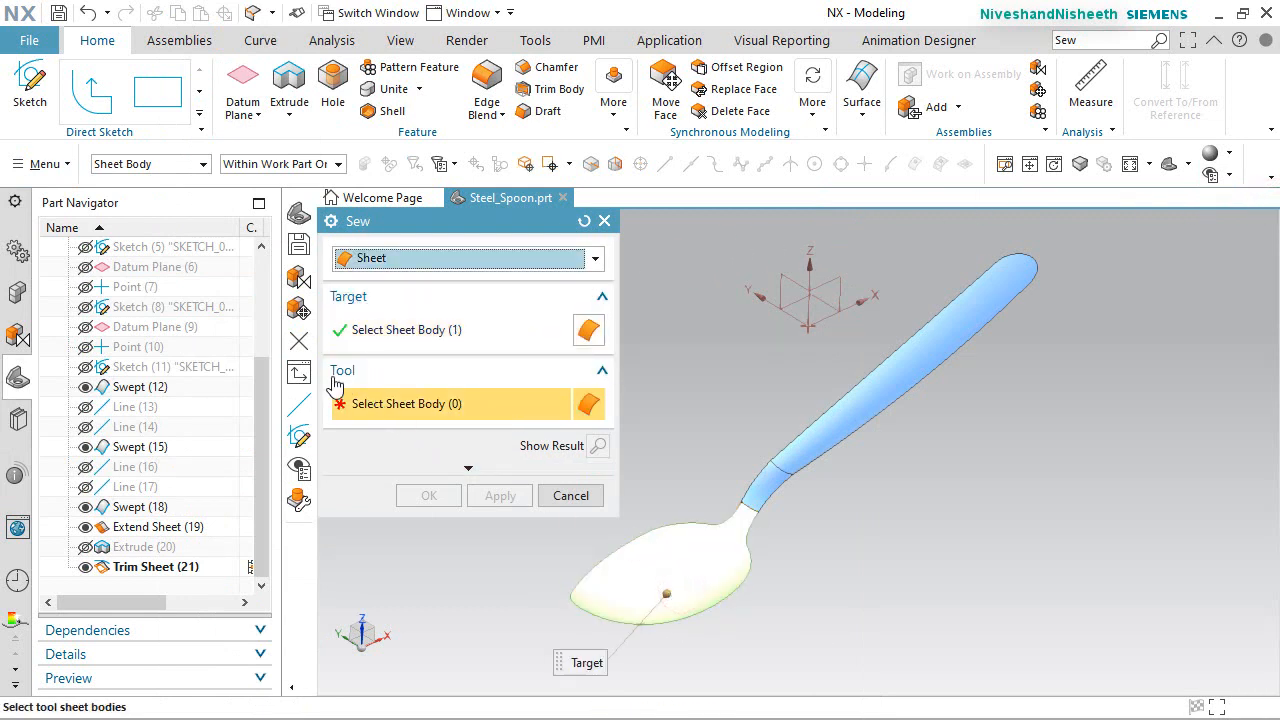
{"action": "left_click", "coordinate": [760, 490]}
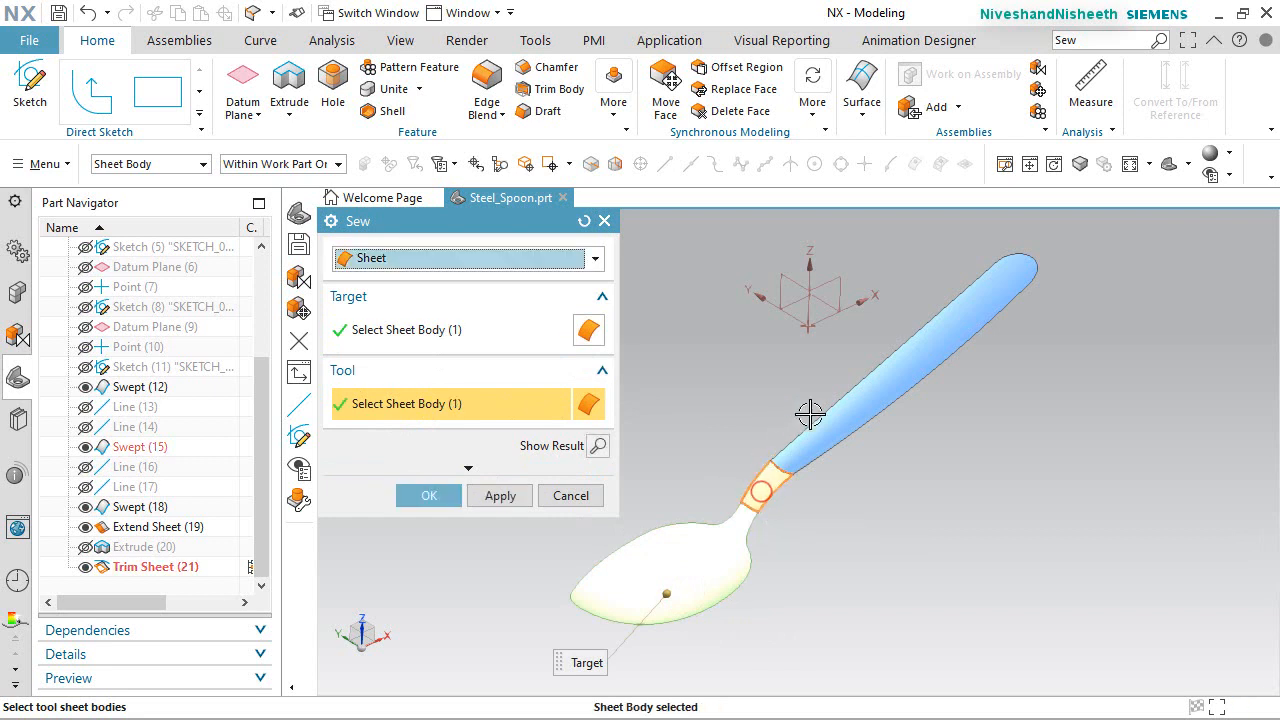
{"action": "left_click", "coordinate": [835, 416]}
{"action": "left_click", "coordinate": [431, 494]}
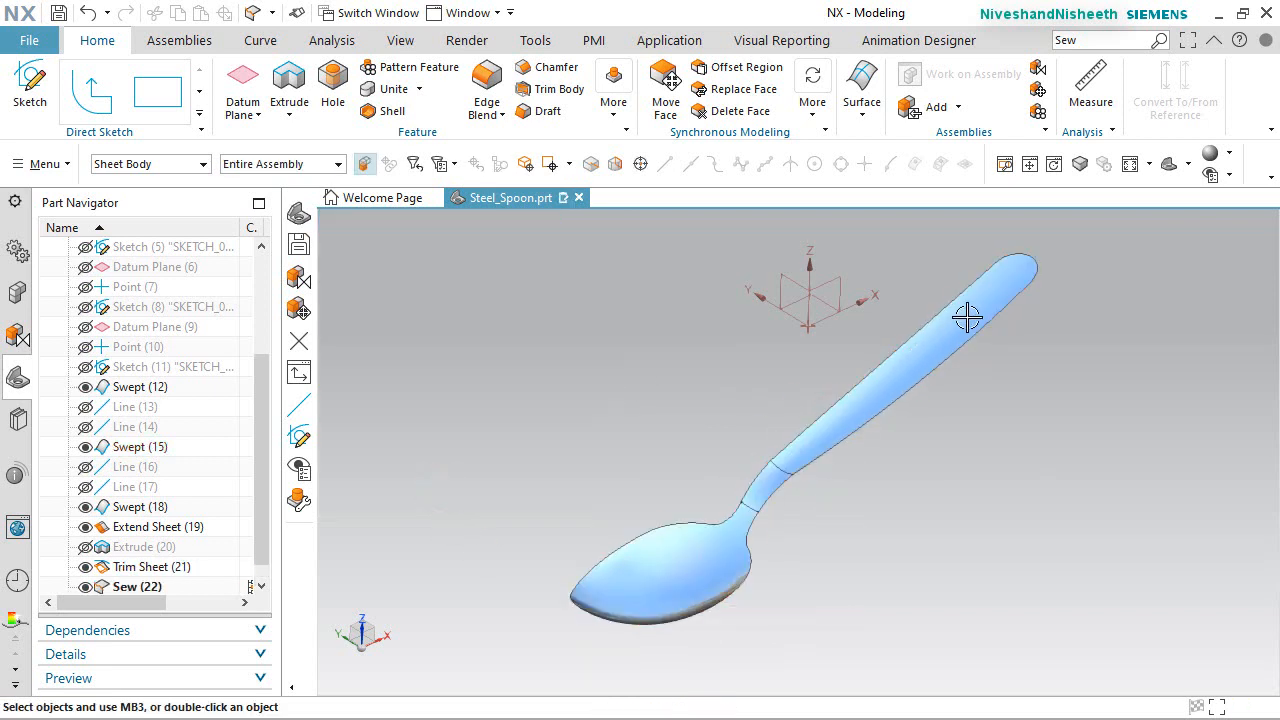
{"action": "left_click", "coordinate": [615, 396]}
{"action": "mouse_move", "coordinate": [809, 497]}
{"action": "middle_mouse_down"}
{"action": "mouse_move", "coordinate": [757, 443]}
{"action": "mouse_move", "coordinate": [807, 497]}
{"action": "middle_mouse_up"}
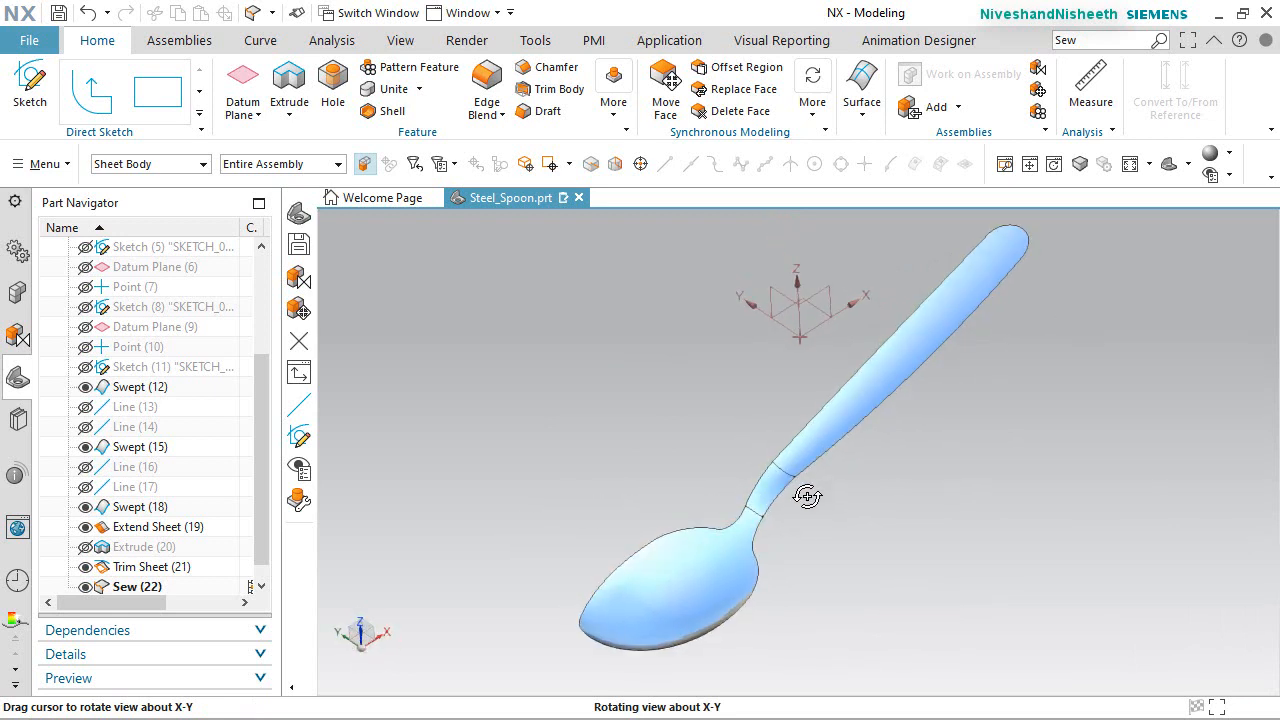
{"action": "left_click", "coordinate": [658, 412]}
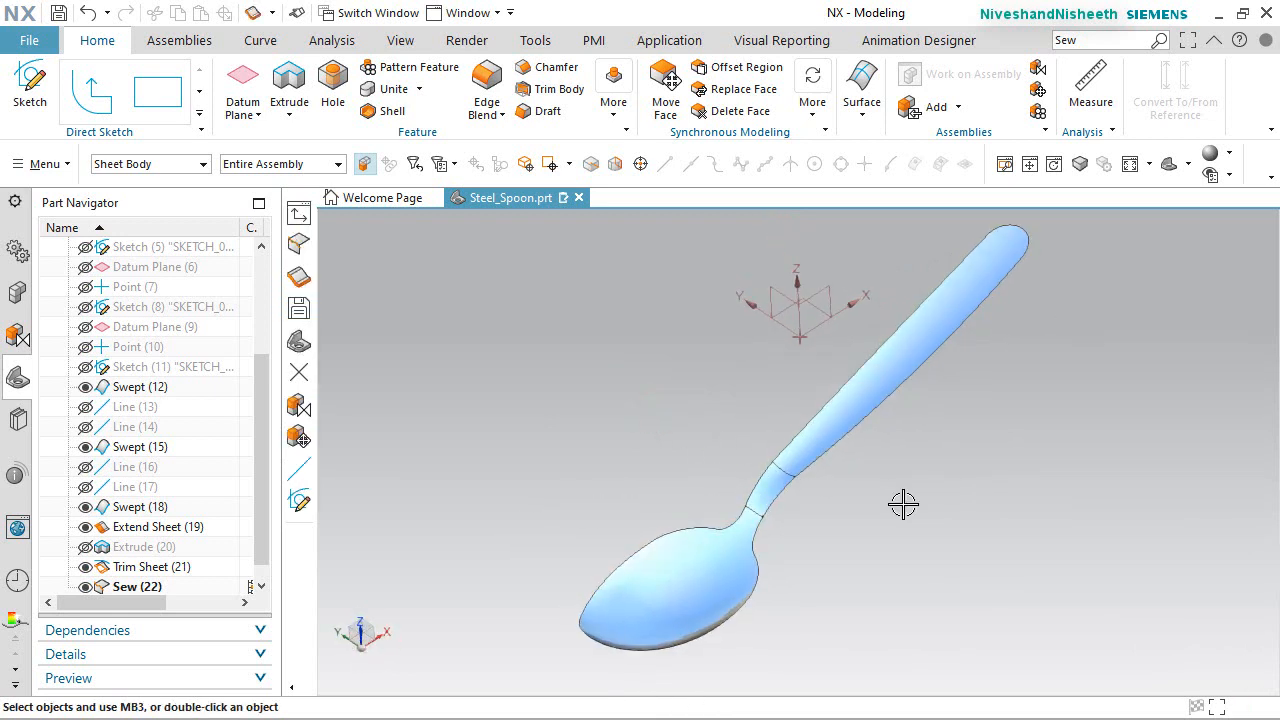
Start a Thicken on the sewn spoon's three faces and compare both offset directions in a side view, keeping the upward one.
{"action": "left_click", "coordinate": [849, 127]}
{"action": "left_click", "coordinate": [1048, 200]}
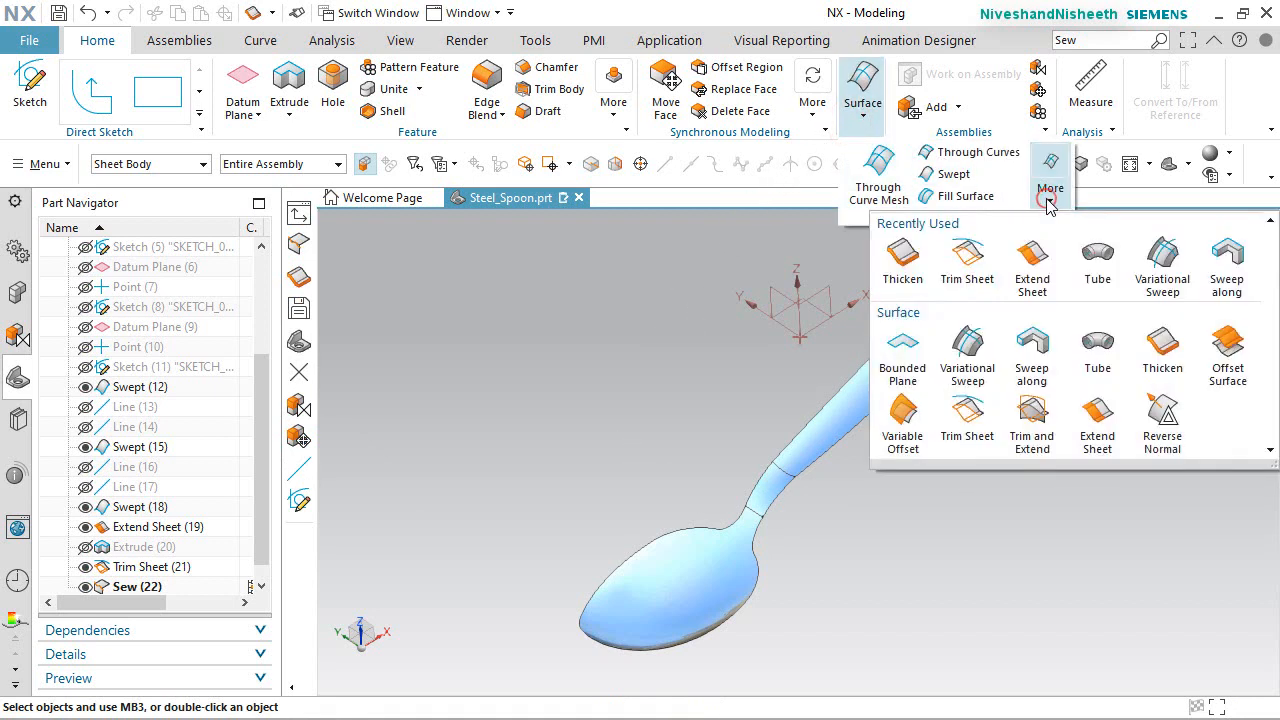
{"action": "left_click", "coordinate": [1164, 355]}
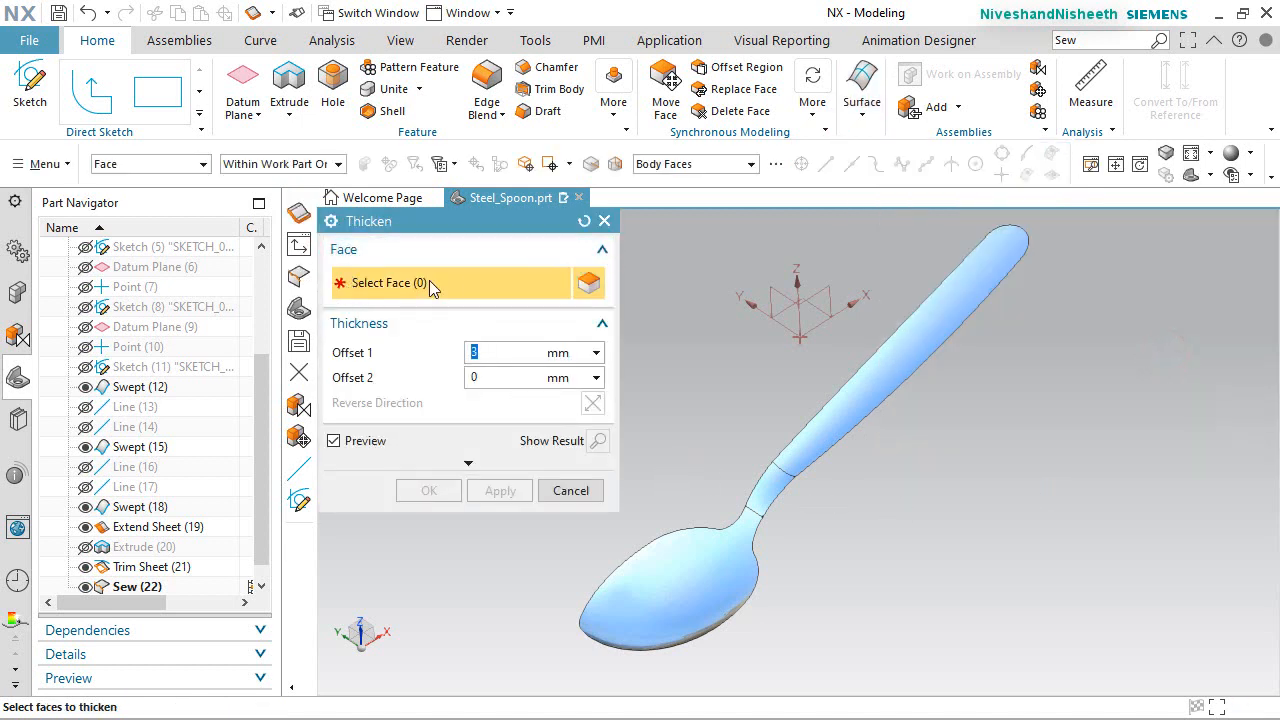
{"action": "left_click", "coordinate": [666, 585]}
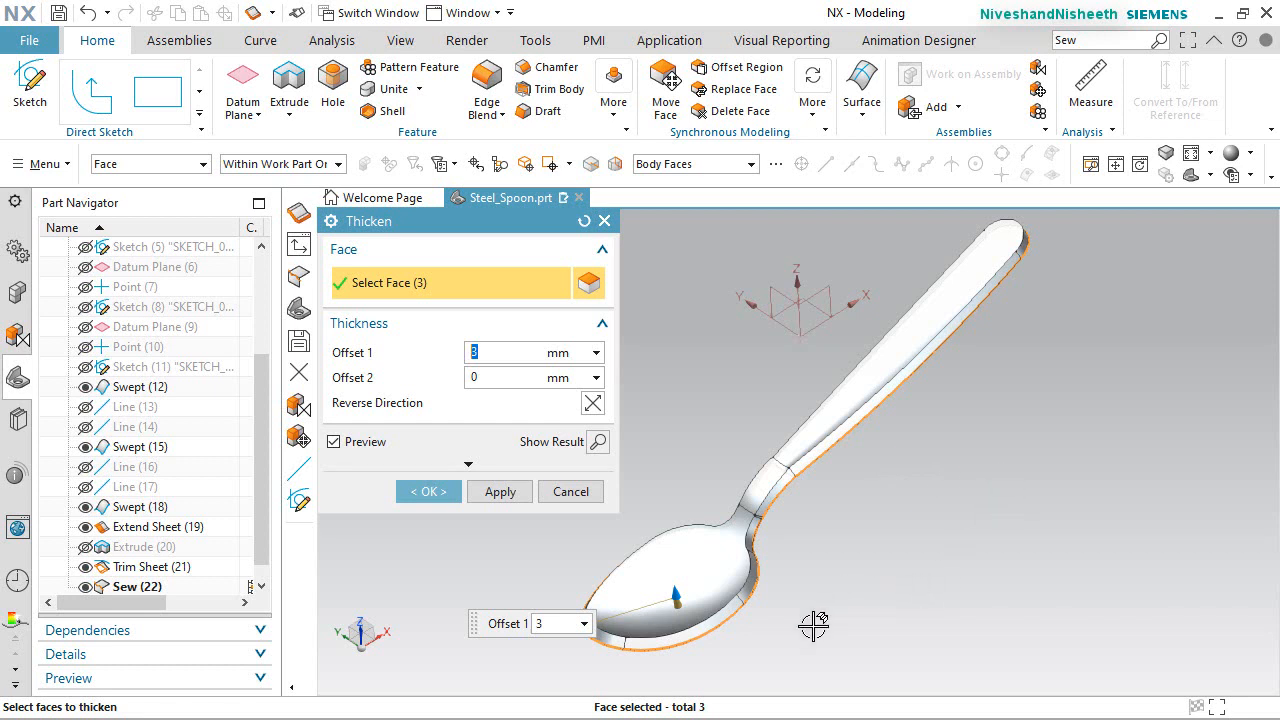
{"action": "middle_click_drag", "start_coordinate": [929, 524], "coordinate": [901, 512]}
{"action": "right_click_drag", "start_coordinate": [1004, 472], "coordinate": [969, 475]}
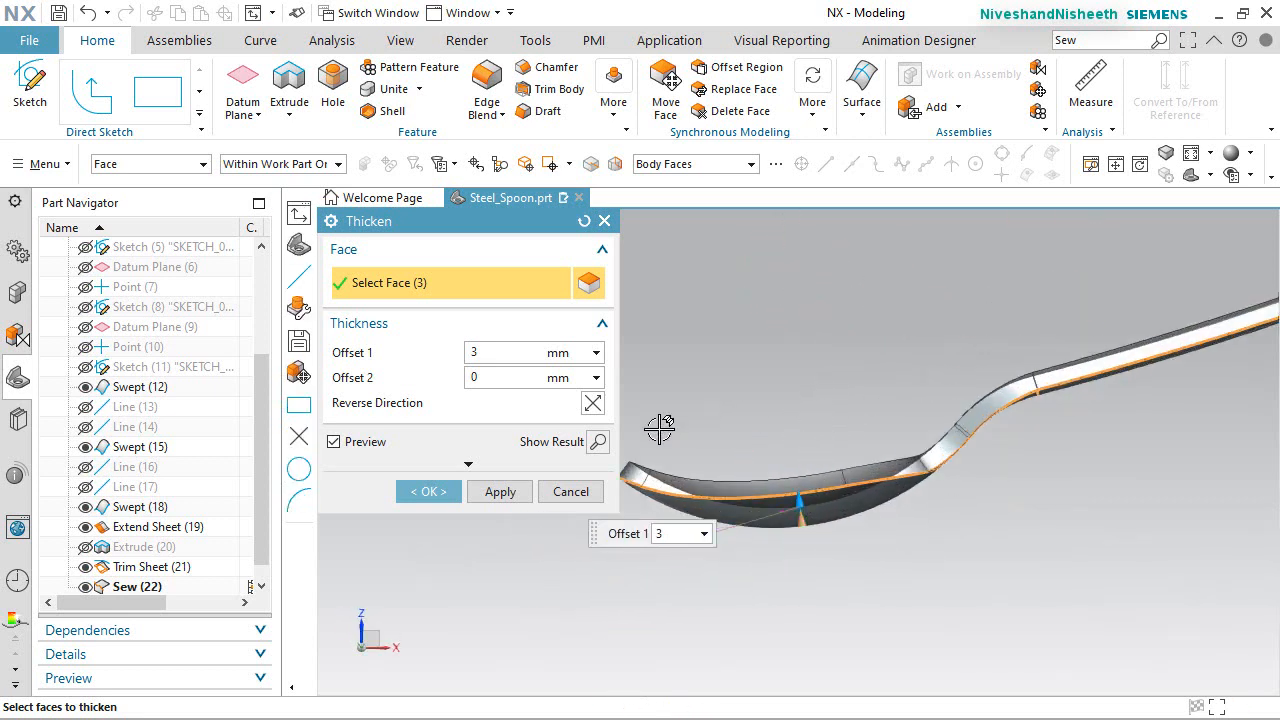
{"action": "left_click", "coordinate": [591, 406]}
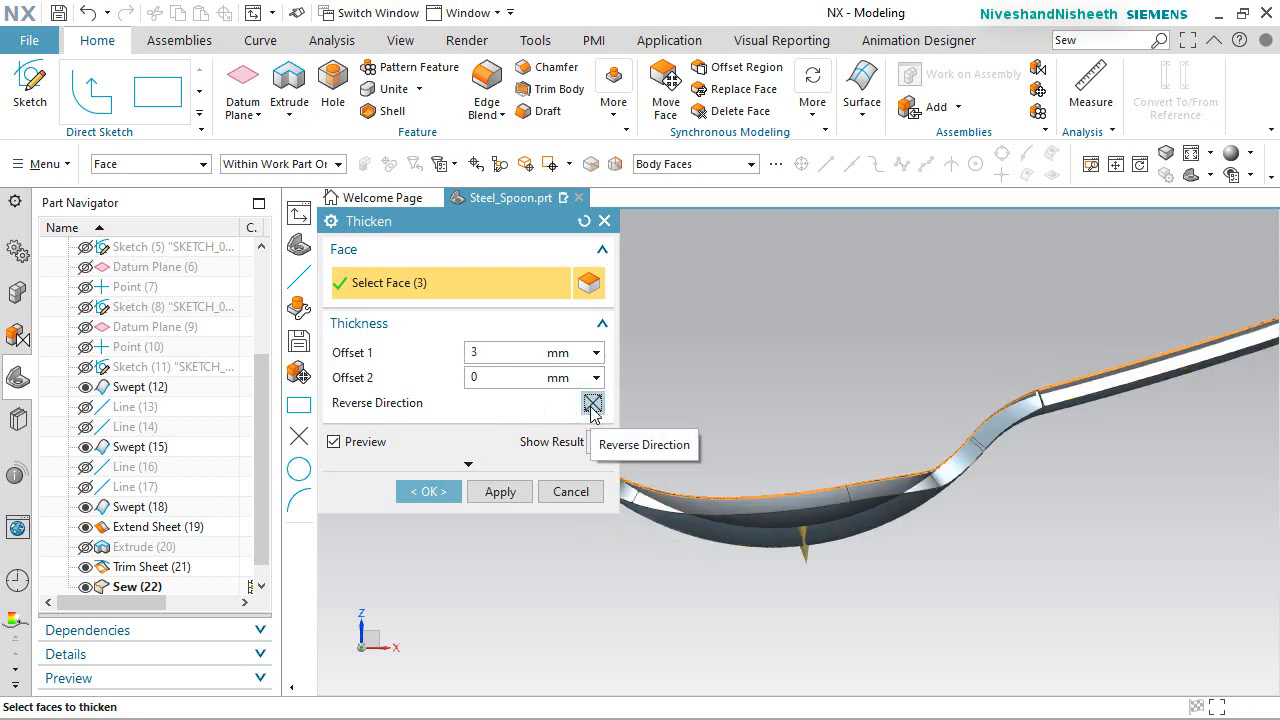
{"action": "left_click", "coordinate": [592, 404]}
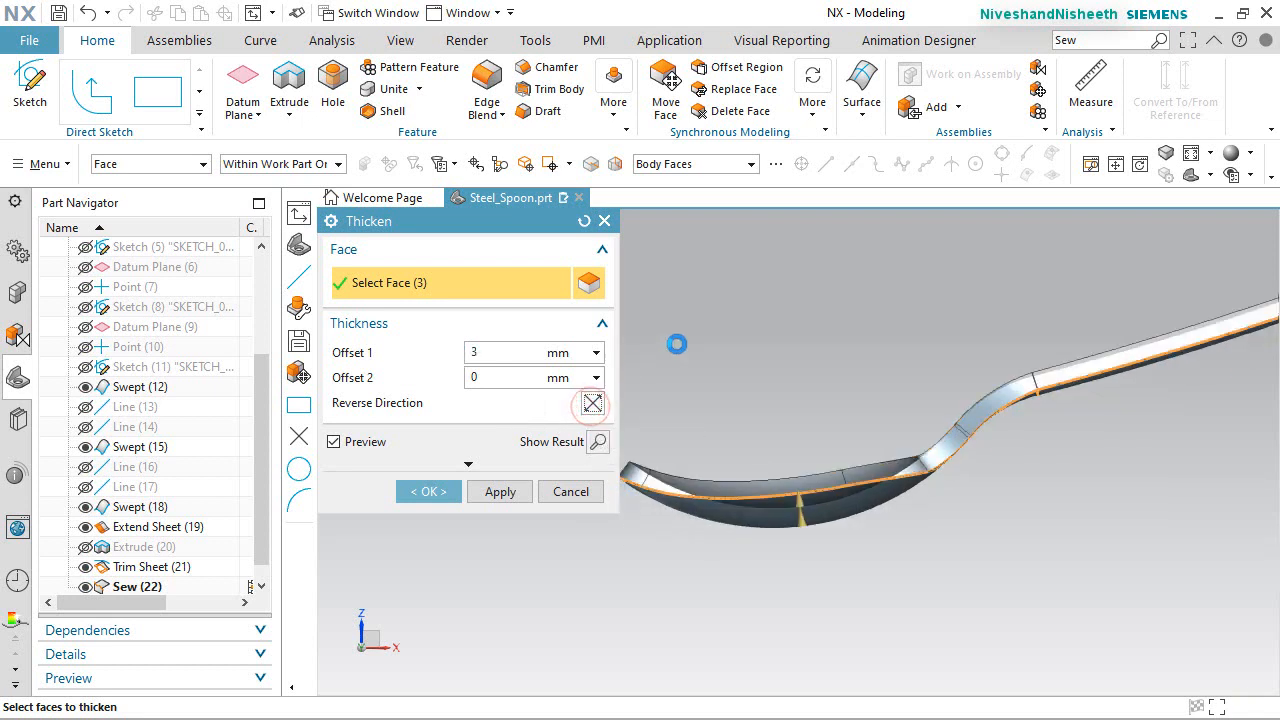
Set Offset 1 to 1 mm and complete the Thicken of the spoon sheet.
{"action": "left_click", "coordinate": [478, 350]}
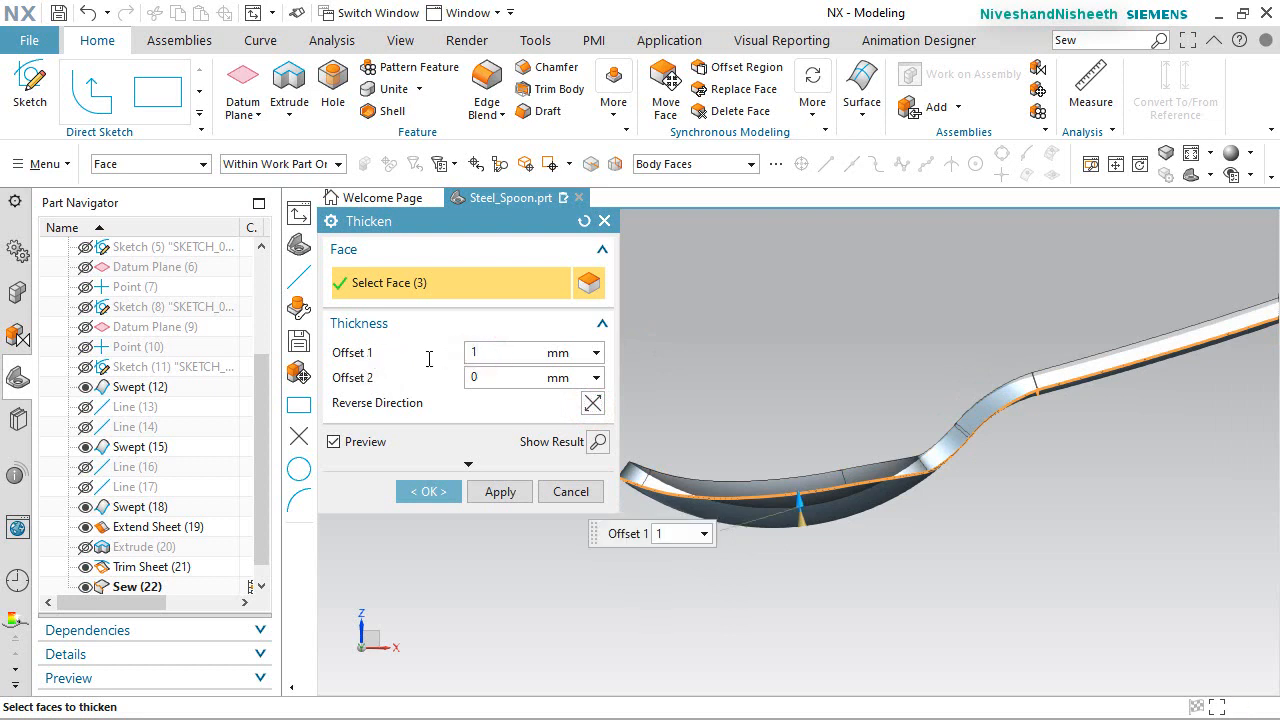
{"action": "type", "text": "1"}
{"action": "key", "text": "Return"}
{"action": "scroll", "coordinate": [814, 480], "scroll_direction": "up", "scroll_amount": 3}
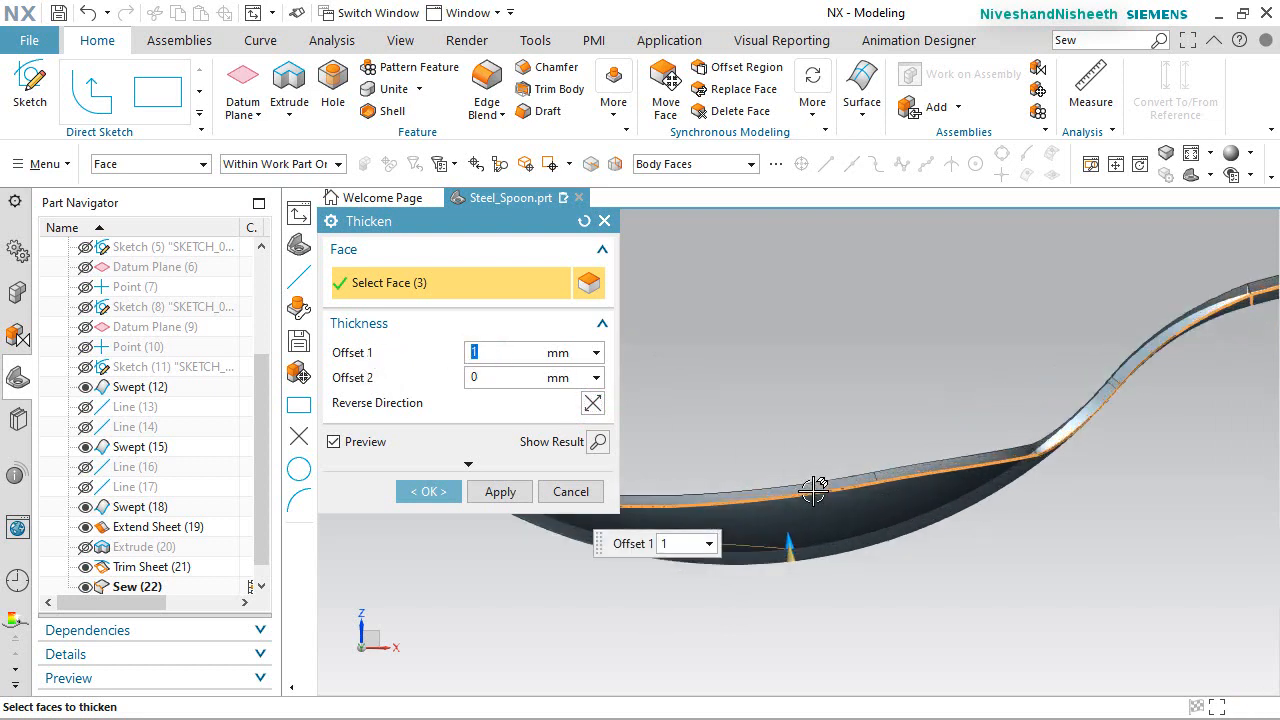
{"action": "scroll", "coordinate": [752, 568], "scroll_direction": "down", "scroll_amount": 4}
{"action": "scroll", "coordinate": [1007, 447], "scroll_direction": "up", "scroll_amount": 2}
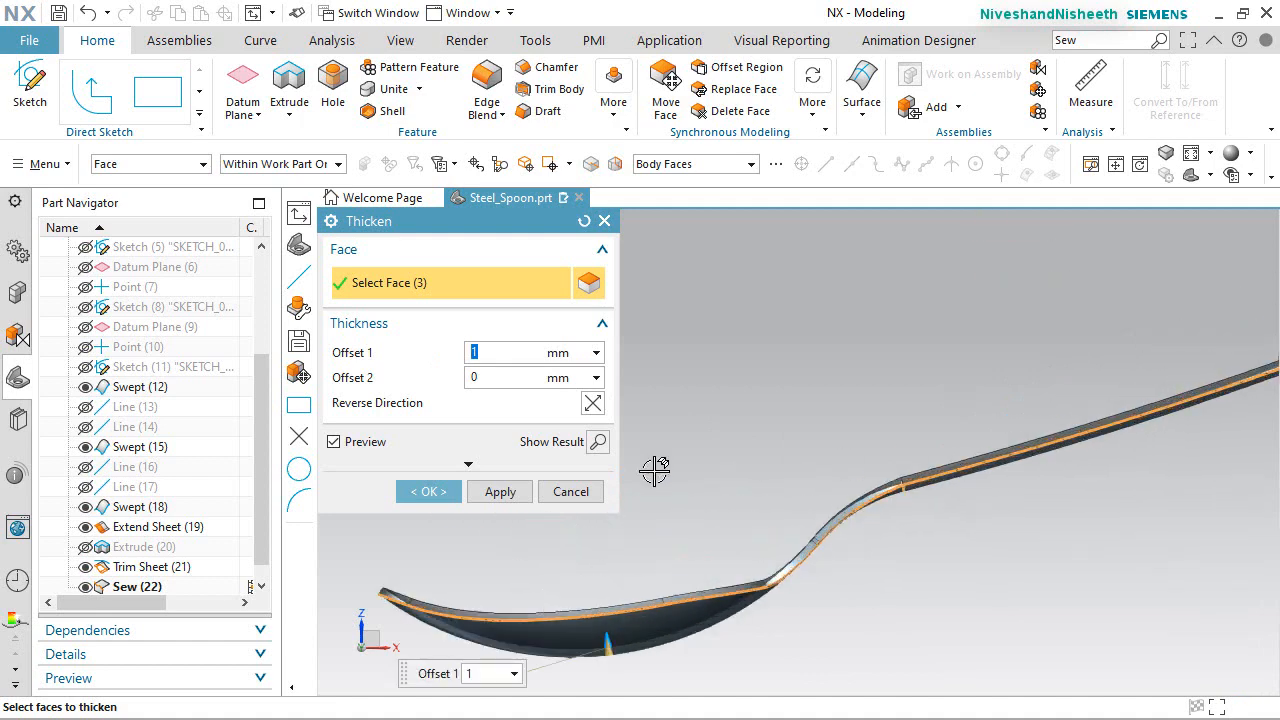
{"action": "left_click", "coordinate": [428, 491]}
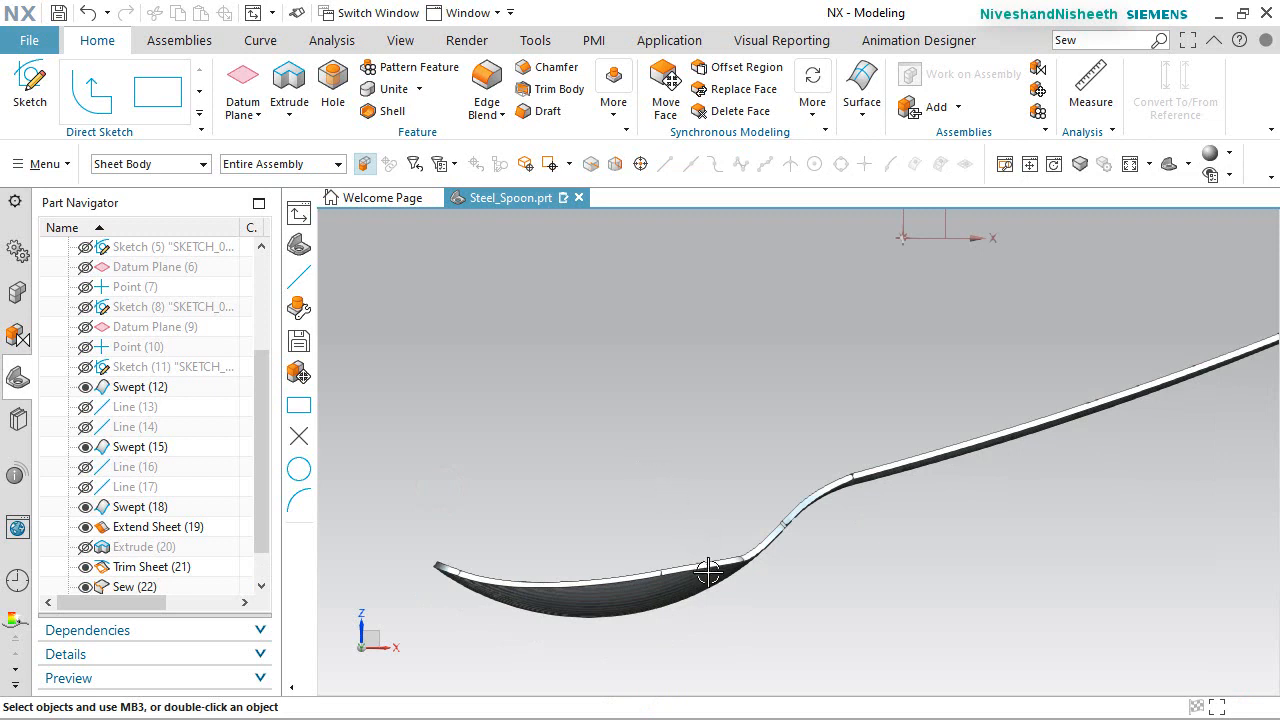
Hide the leftover sheets used to build the spoon and turn on True Shading for the thickened body.
{"action": "middle_click_drag", "start_coordinate": [703, 589], "coordinate": [736, 613]}
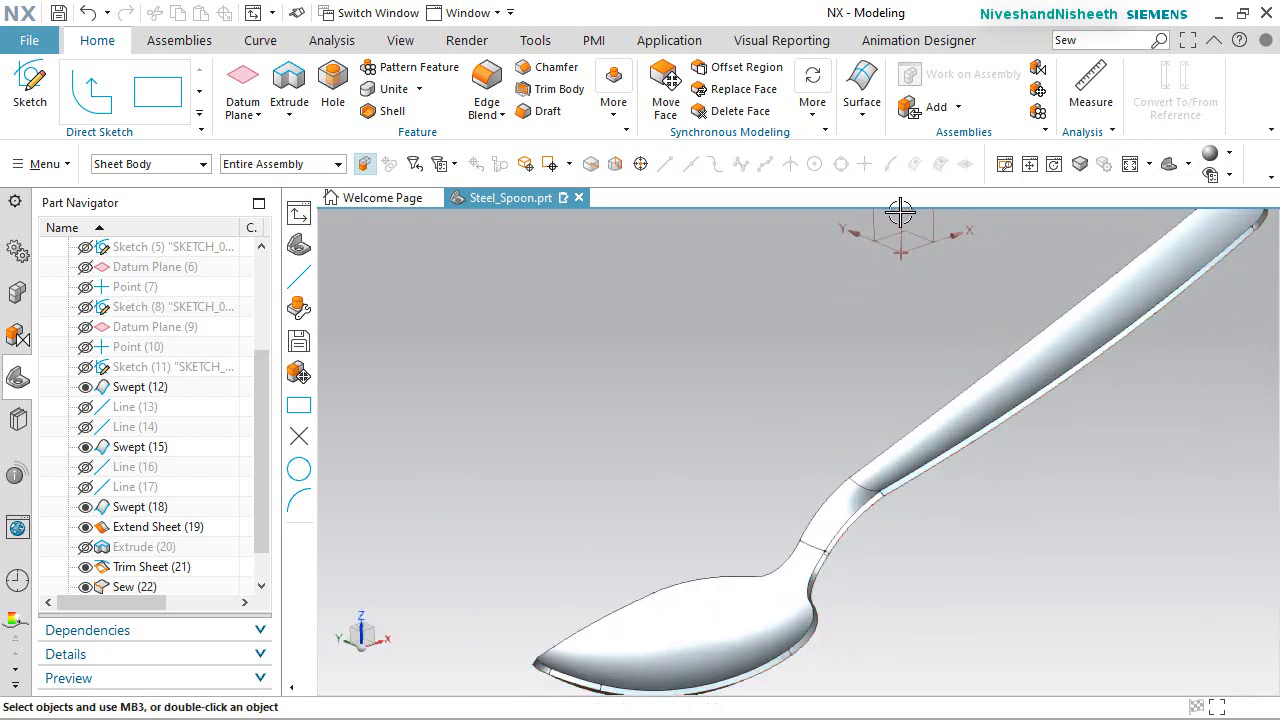
{"action": "left_click", "coordinate": [1129, 164]}
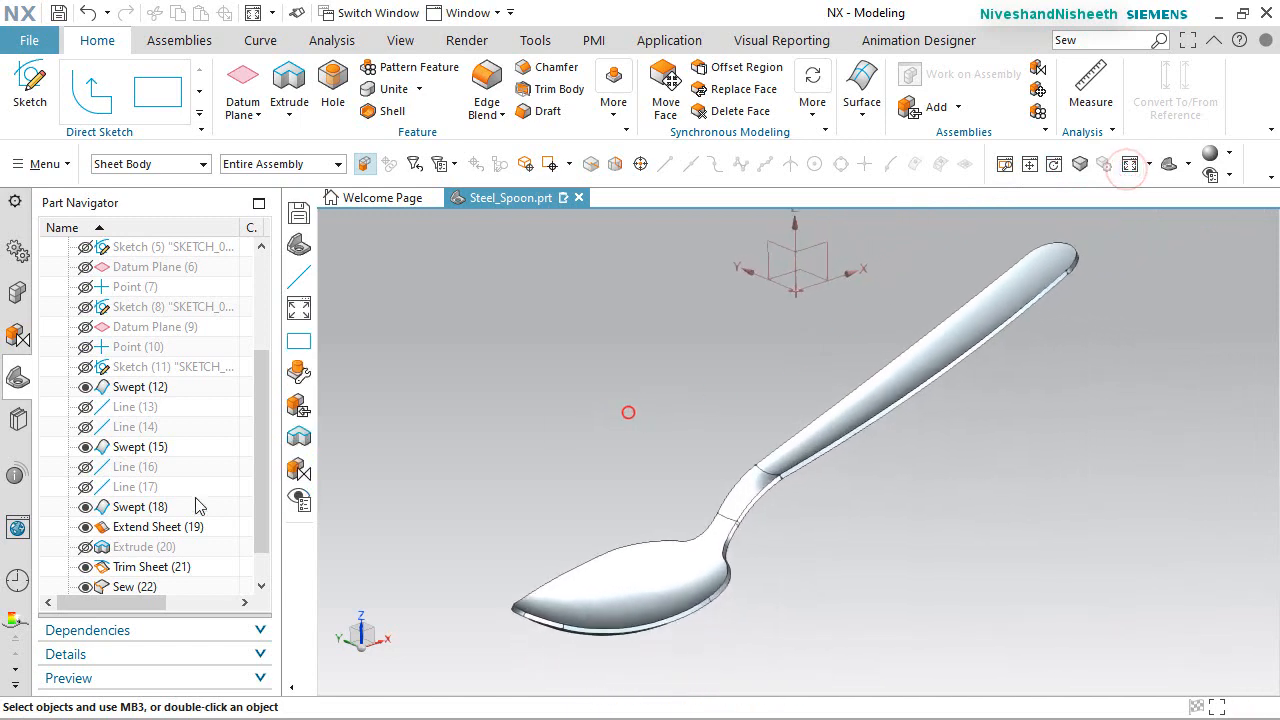
{"action": "left_click_drag", "start_coordinate": [262, 512], "coordinate": [263, 540]}
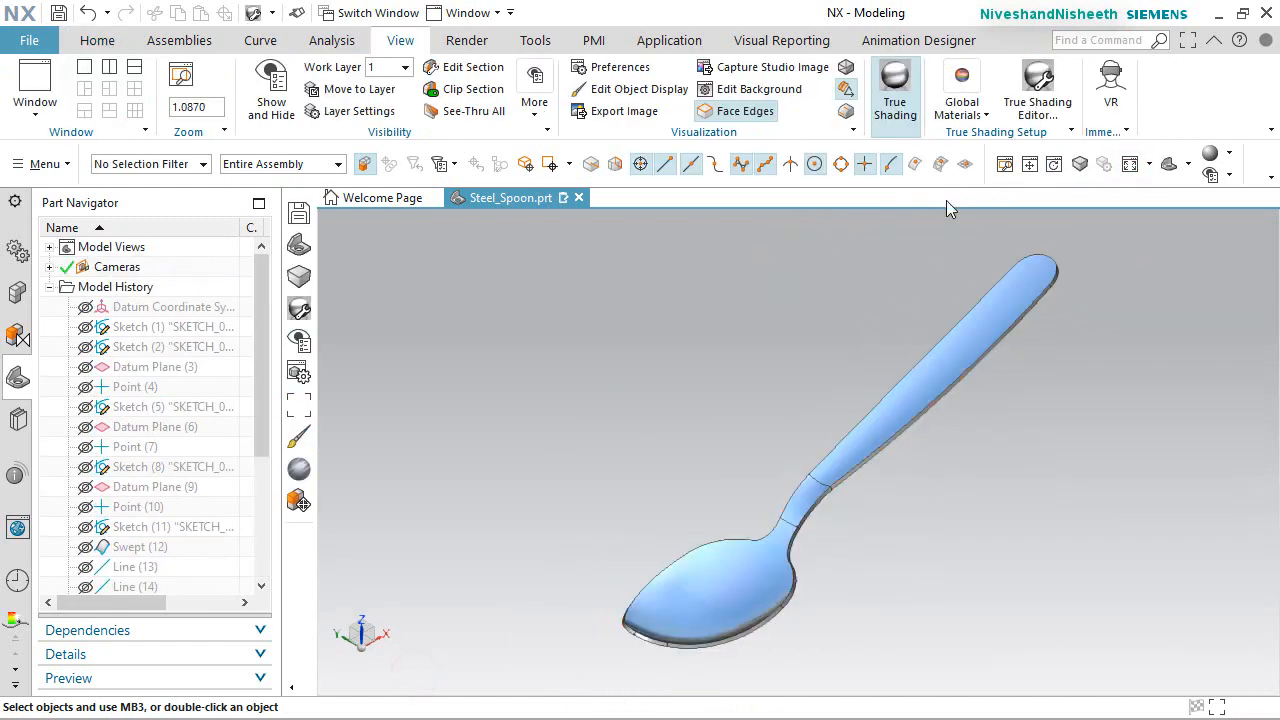
Show the model in full screen and inspect the shaded spoon from different angles, enlarging it to fill the view.
{"action": "left_click", "coordinate": [103, 45]}
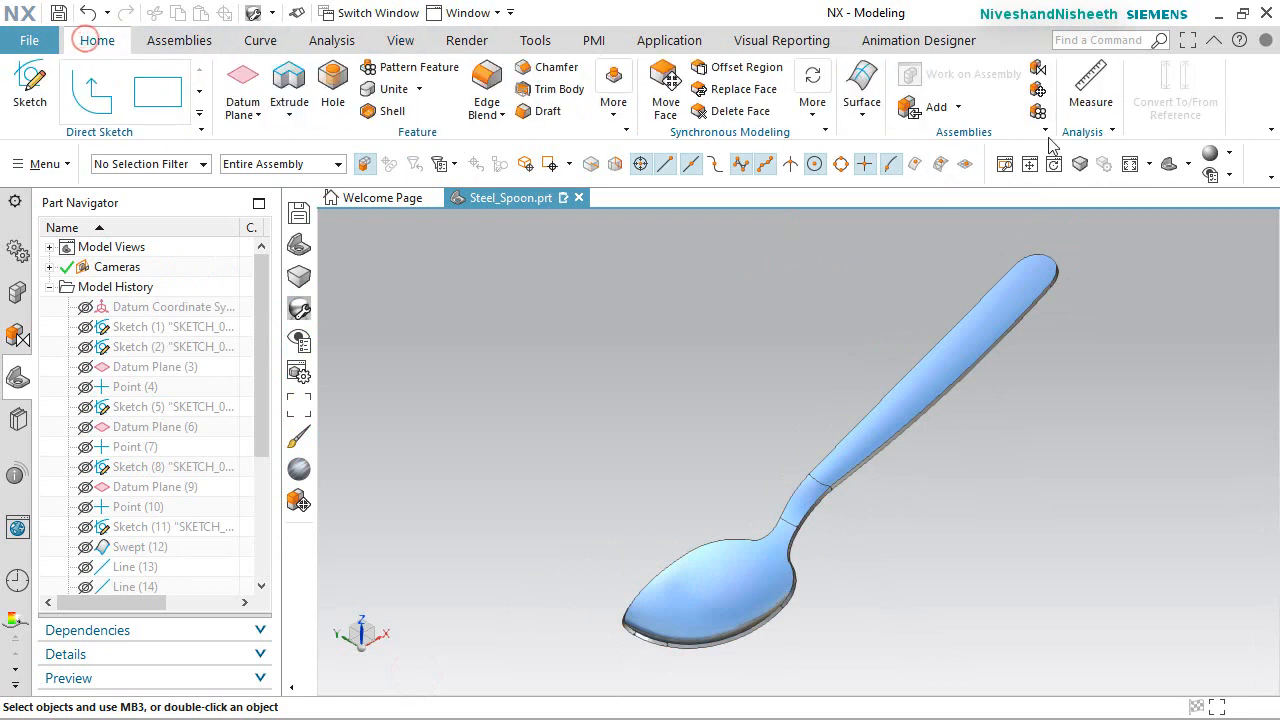
{"action": "left_click", "coordinate": [1188, 42]}
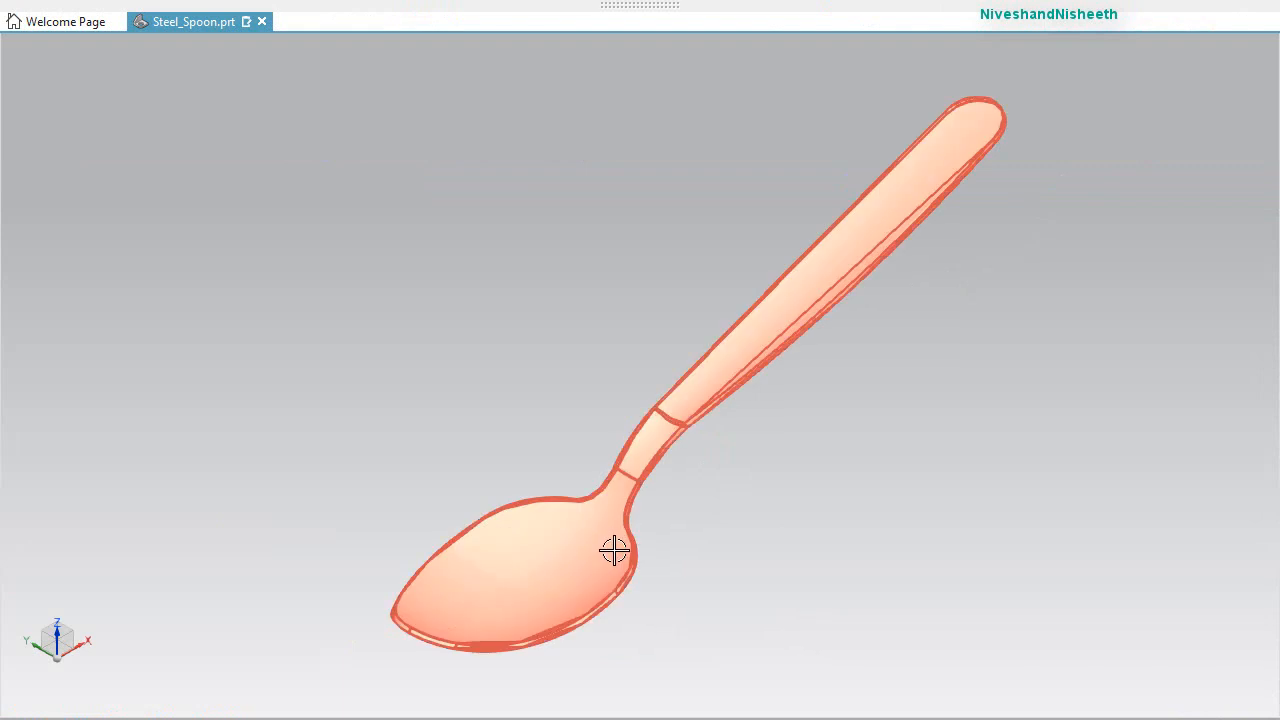
{"action": "middle_click_drag", "start_coordinate": [611, 549], "coordinate": [700, 411]}
{"action": "scroll", "coordinate": [700, 411], "scroll_direction": "down", "scroll_amount": 3}
{"action": "middle_click_drag", "start_coordinate": [674, 491], "coordinate": [648, 334]}
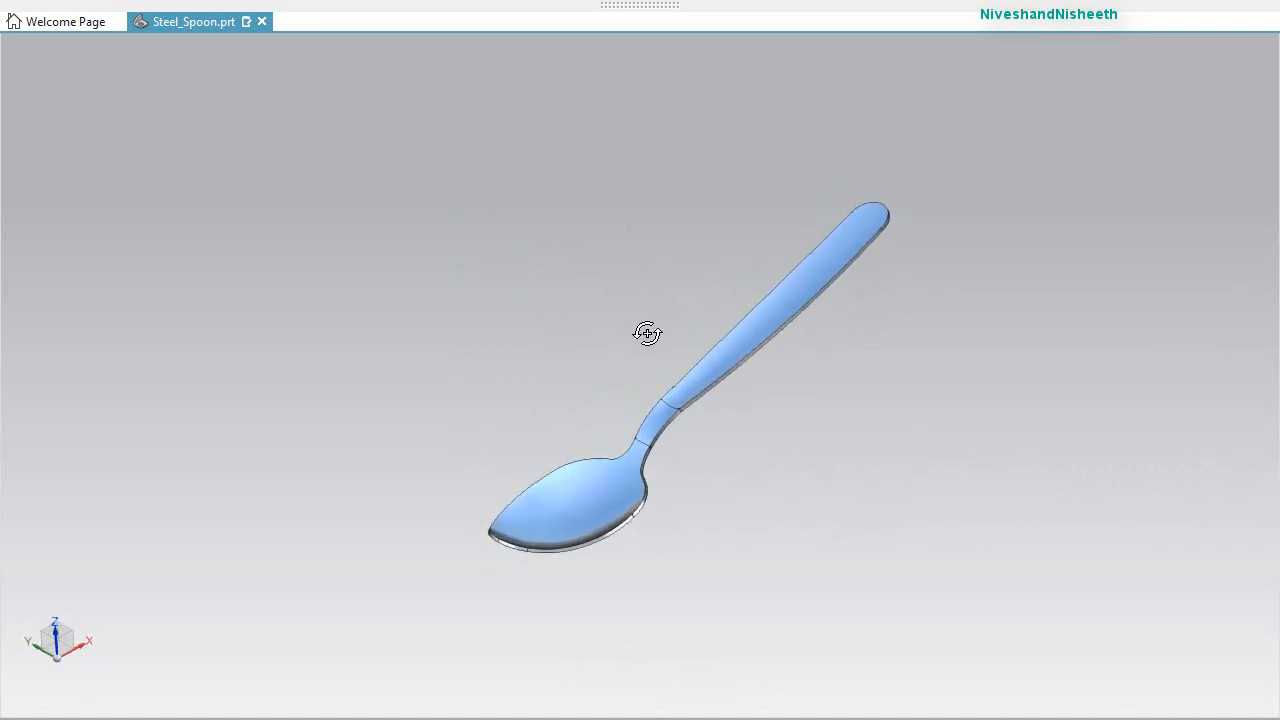
{"action": "right_click", "coordinate": [905, 334]}
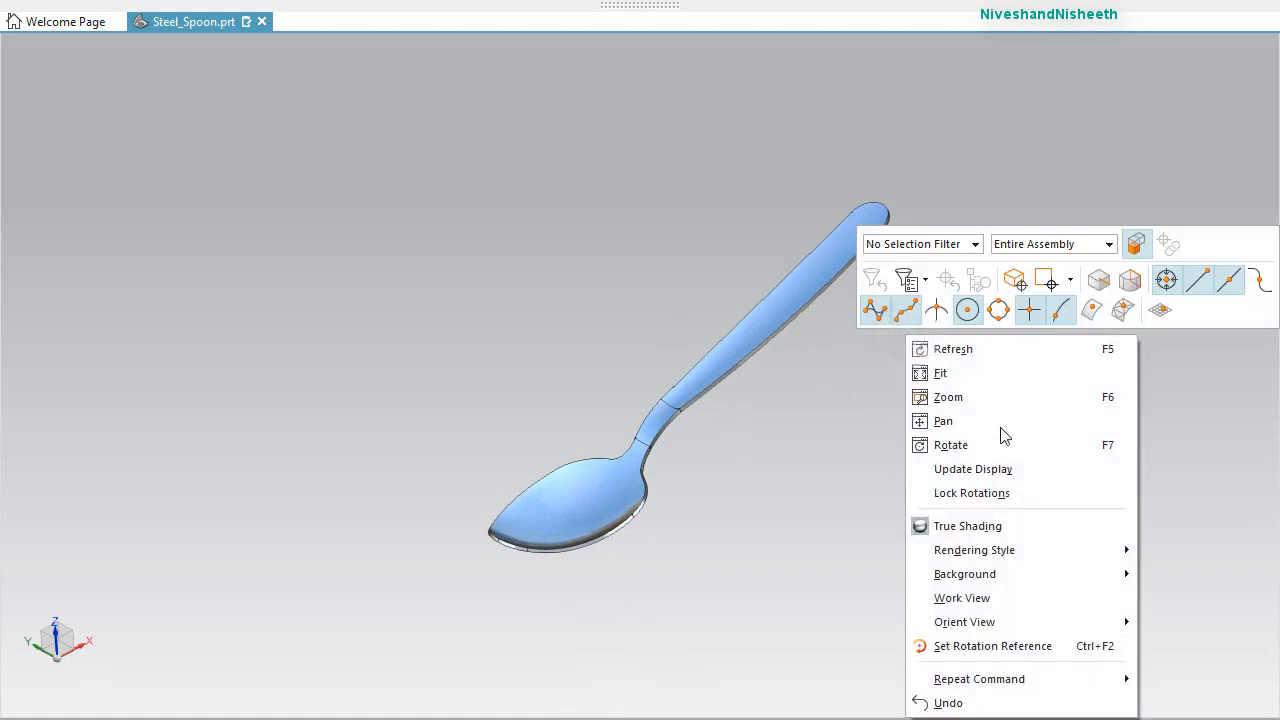
{"action": "left_click", "coordinate": [947, 404]}
{"action": "left_click_drag", "start_coordinate": [666, 328], "coordinate": [1046, 648]}
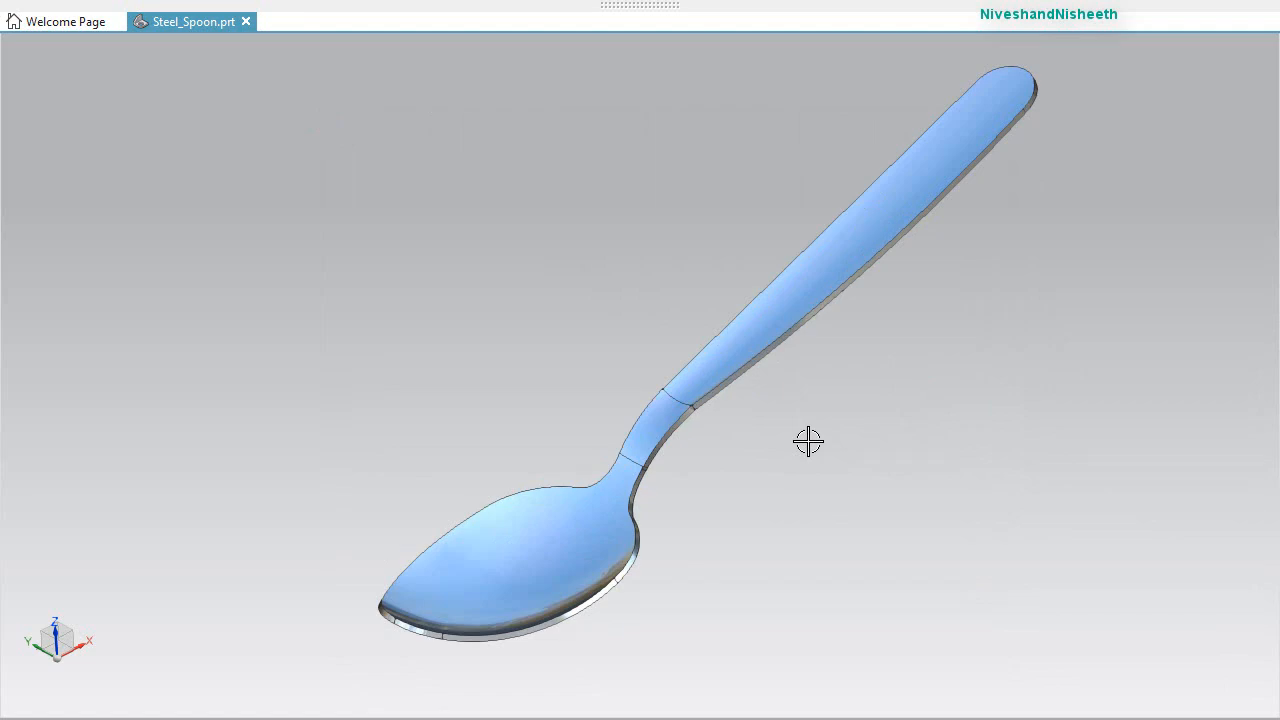
Leave full screen mode and save the spoon part file.
{"action": "mouse_move", "coordinate": [939, 12]}
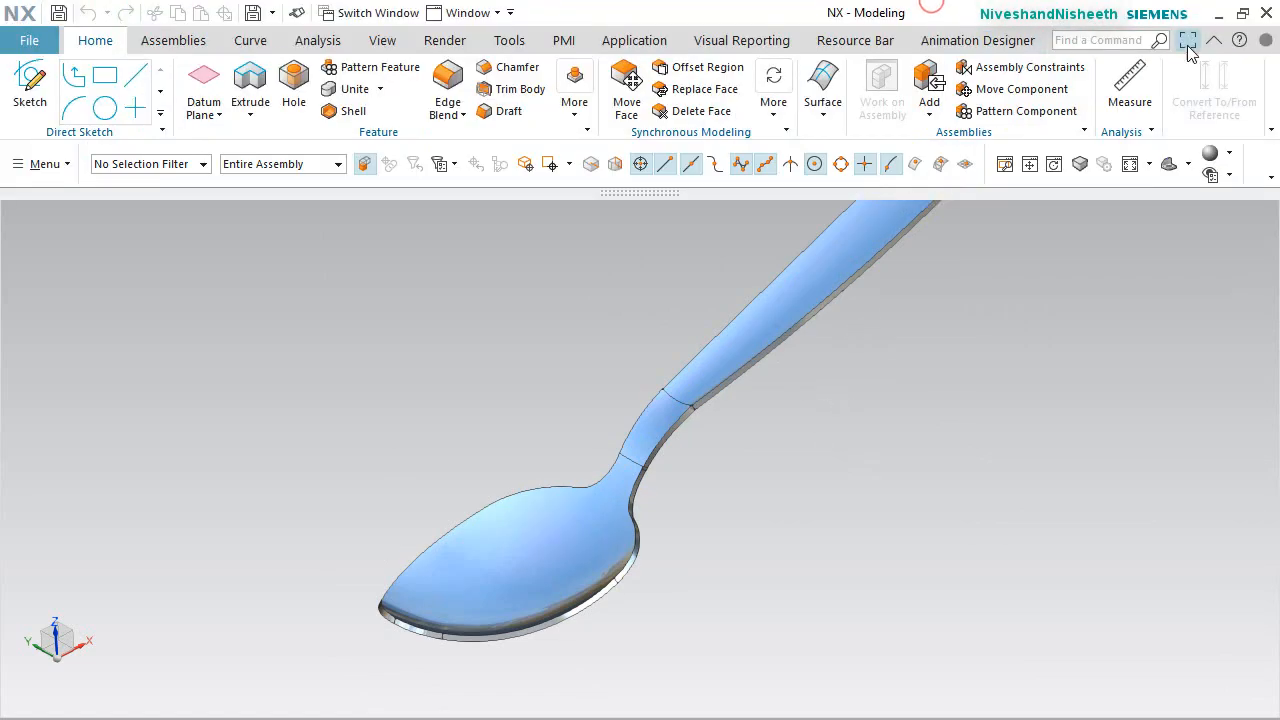
{"action": "left_click", "coordinate": [1016, 536]}
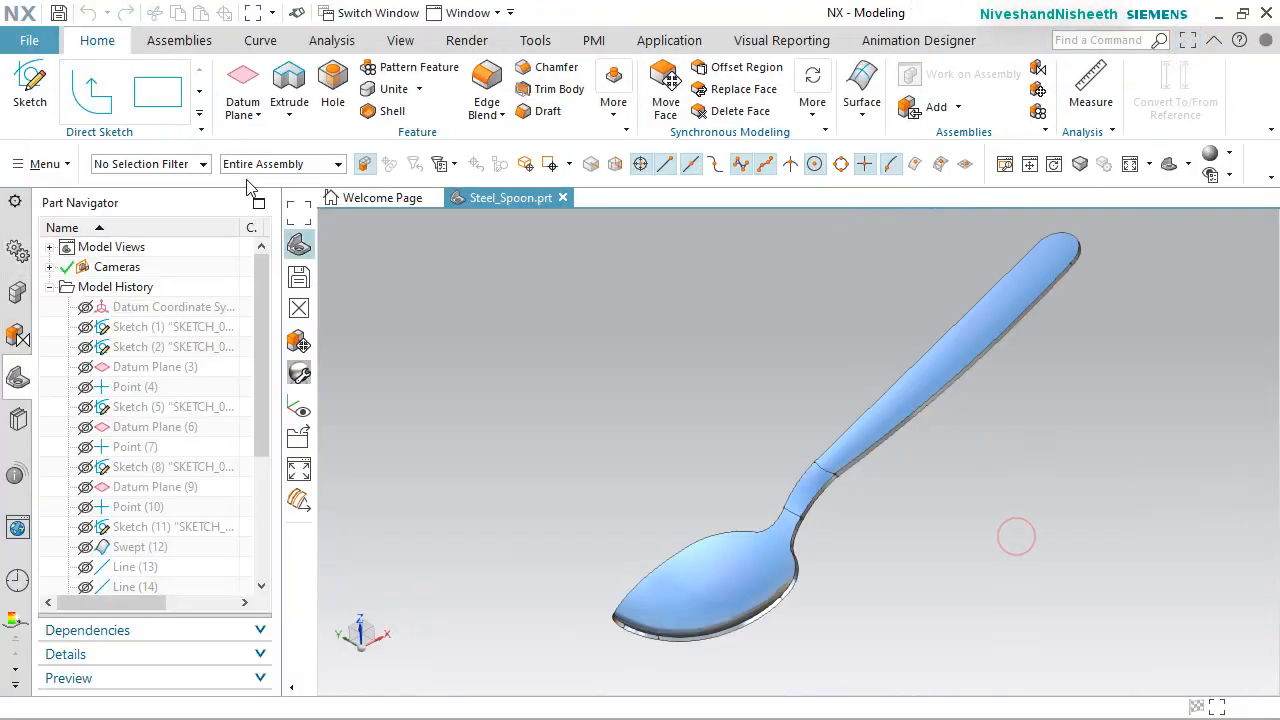
{"action": "key", "text": "ctrl+s"}
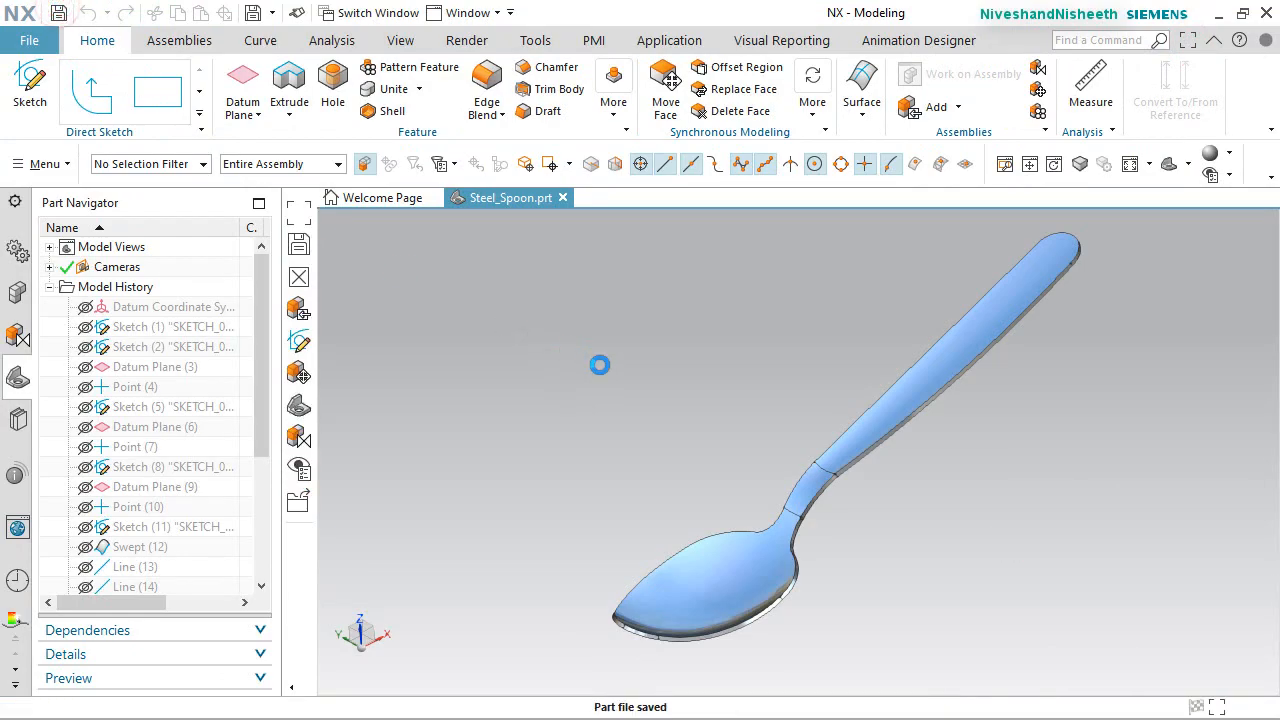